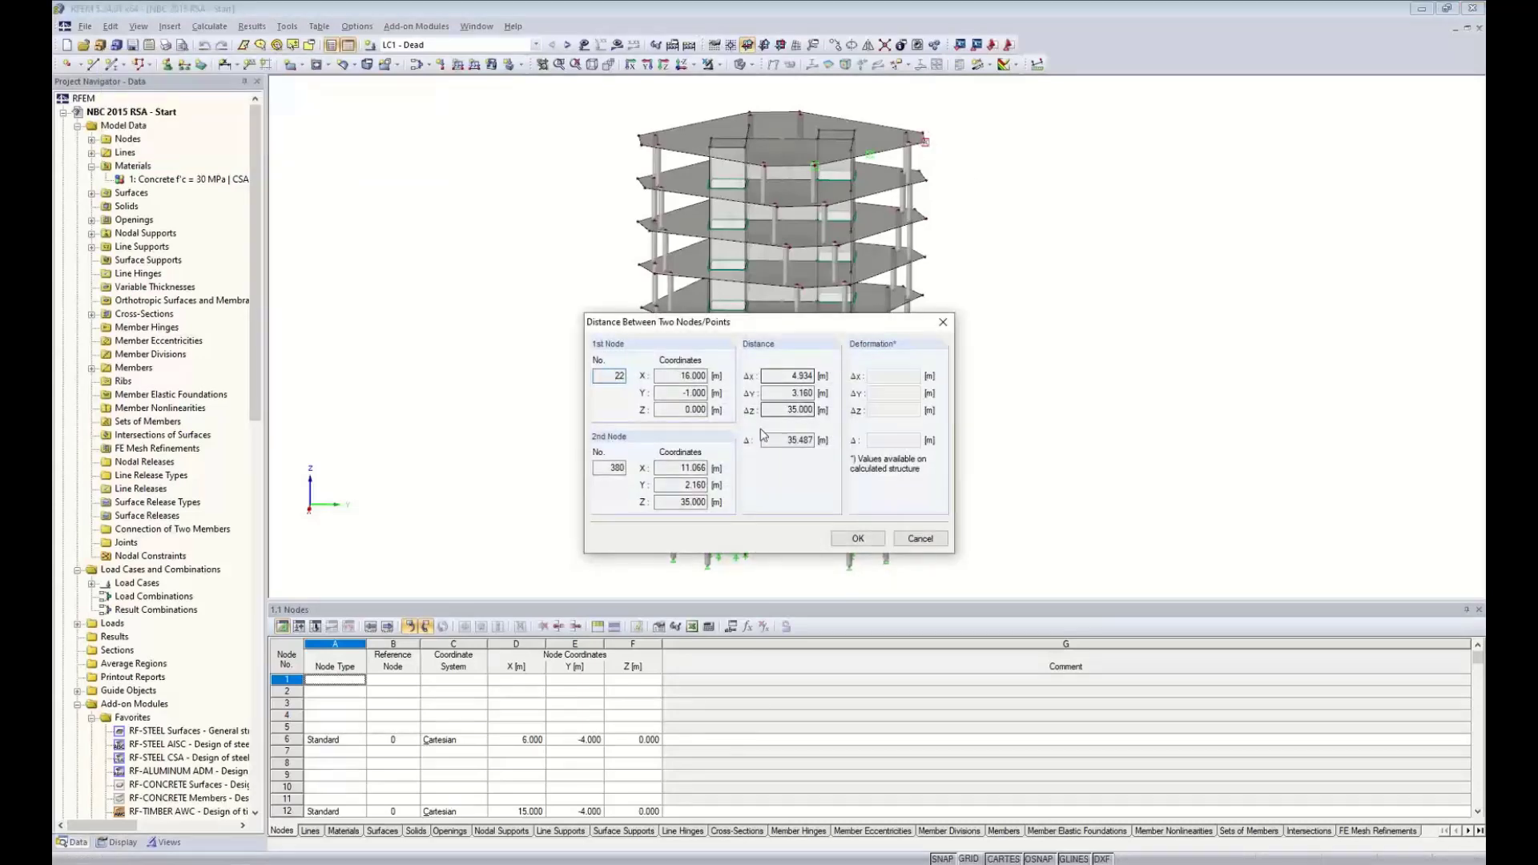
- Close the distance measurement and inspect the cross-section properties of a top-storey column near the roof slab's edge
click(920, 538)
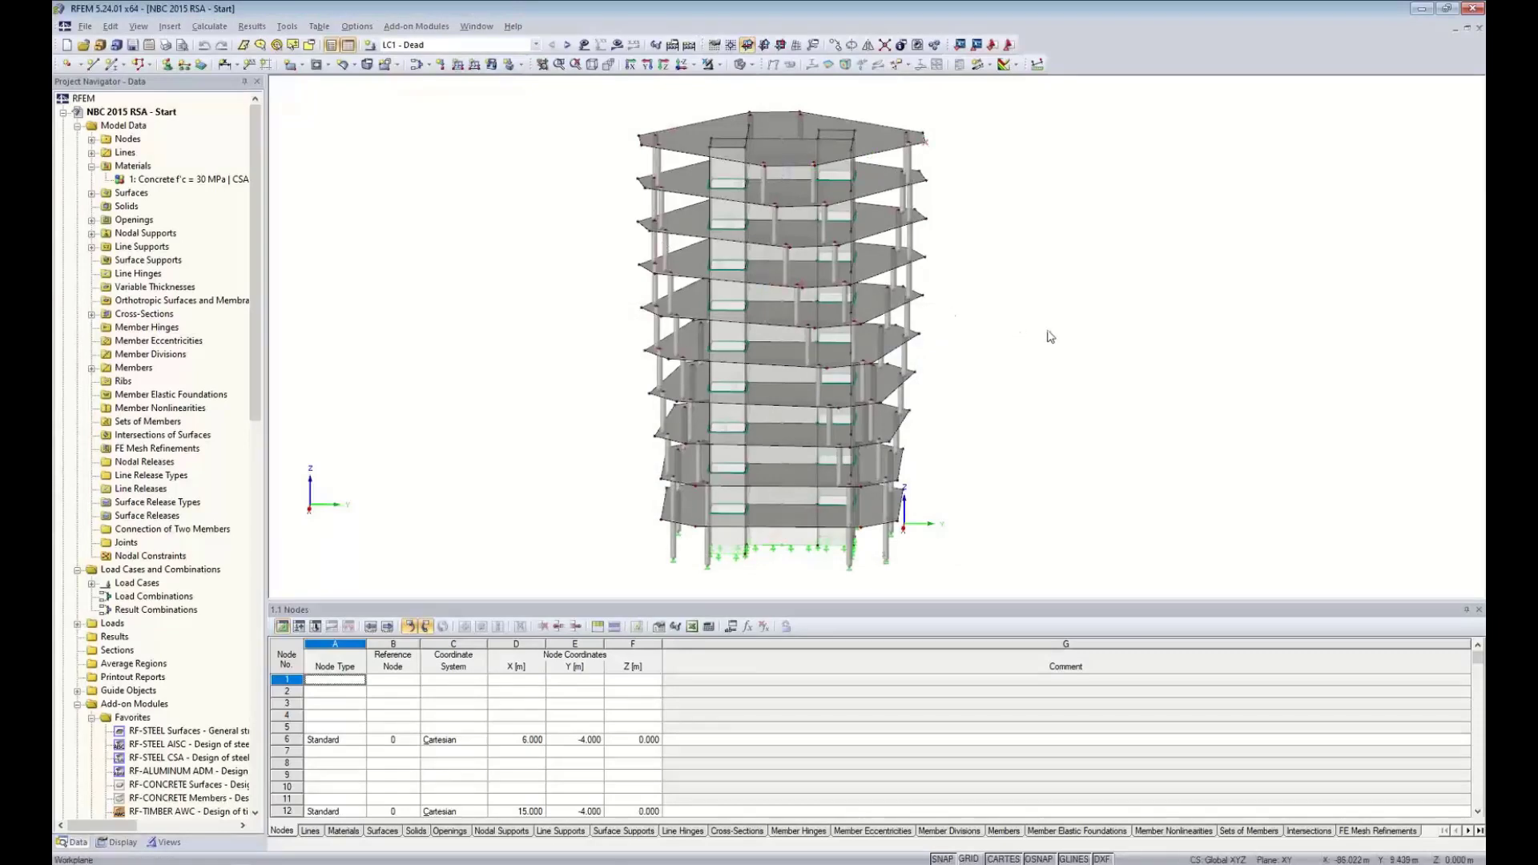
mouse_move(1050, 337)
ctrl+middle_down()
mouse_move(988, 326)
mouse_move(1126, 297)
mouse_move(1054, 336)
ctrl+middle_up()
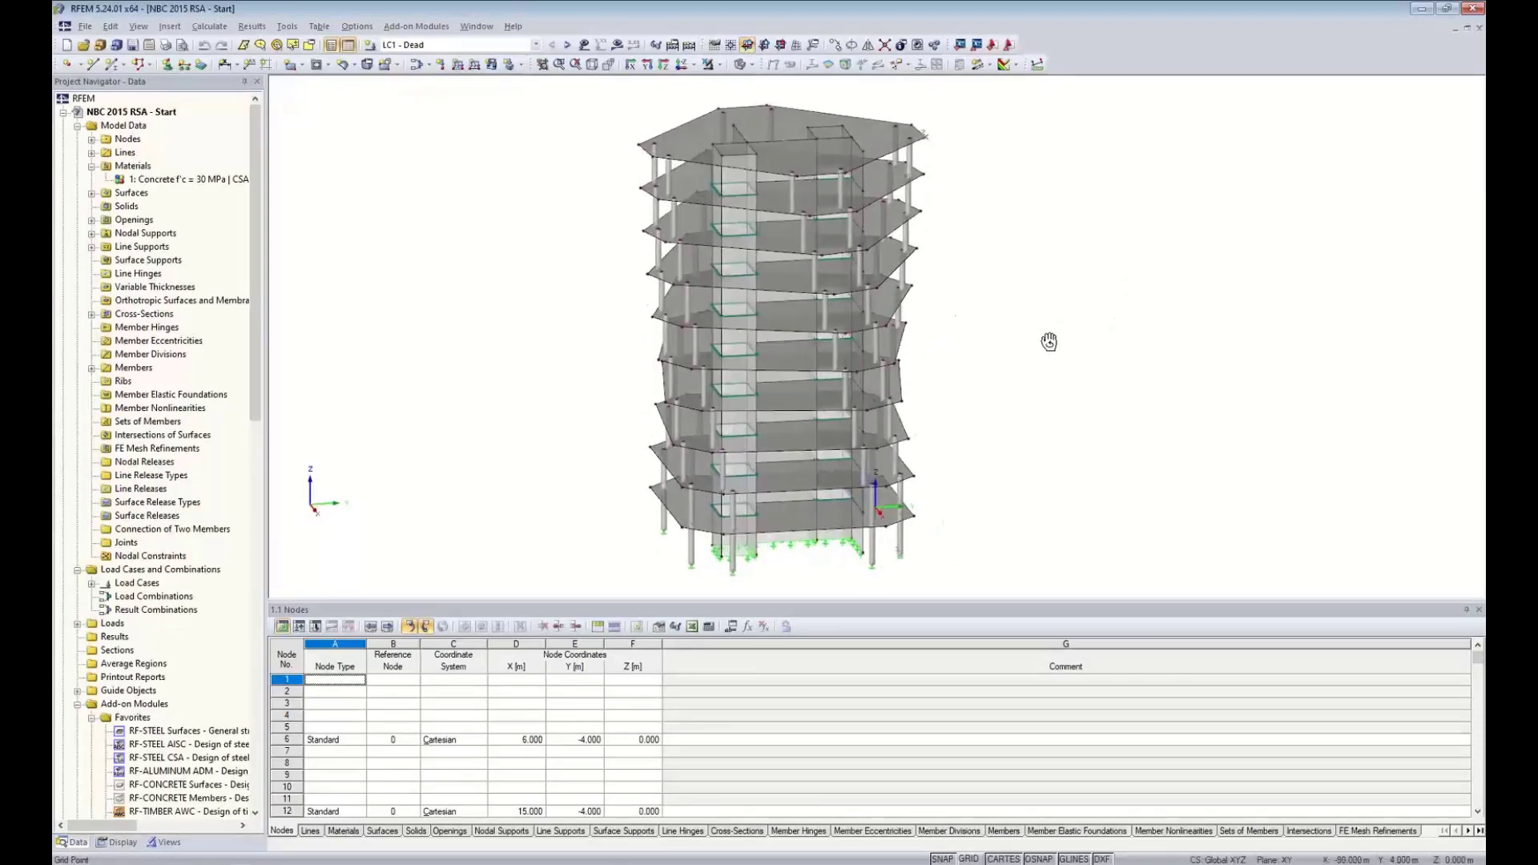
scroll(656, 207, up, 2)
scroll(657, 207, up, 1)
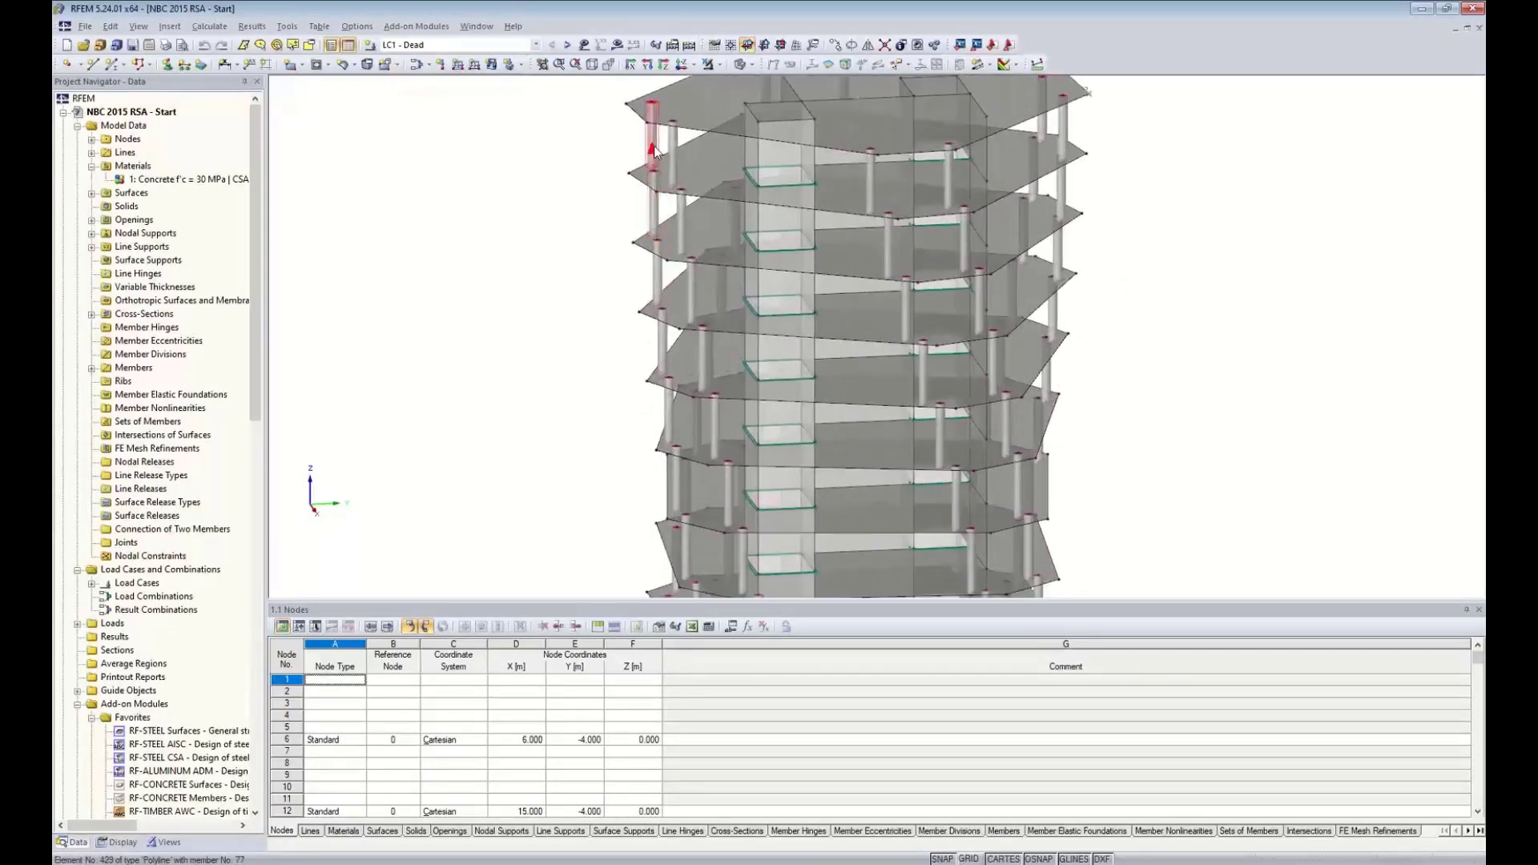
double_click(654, 153)
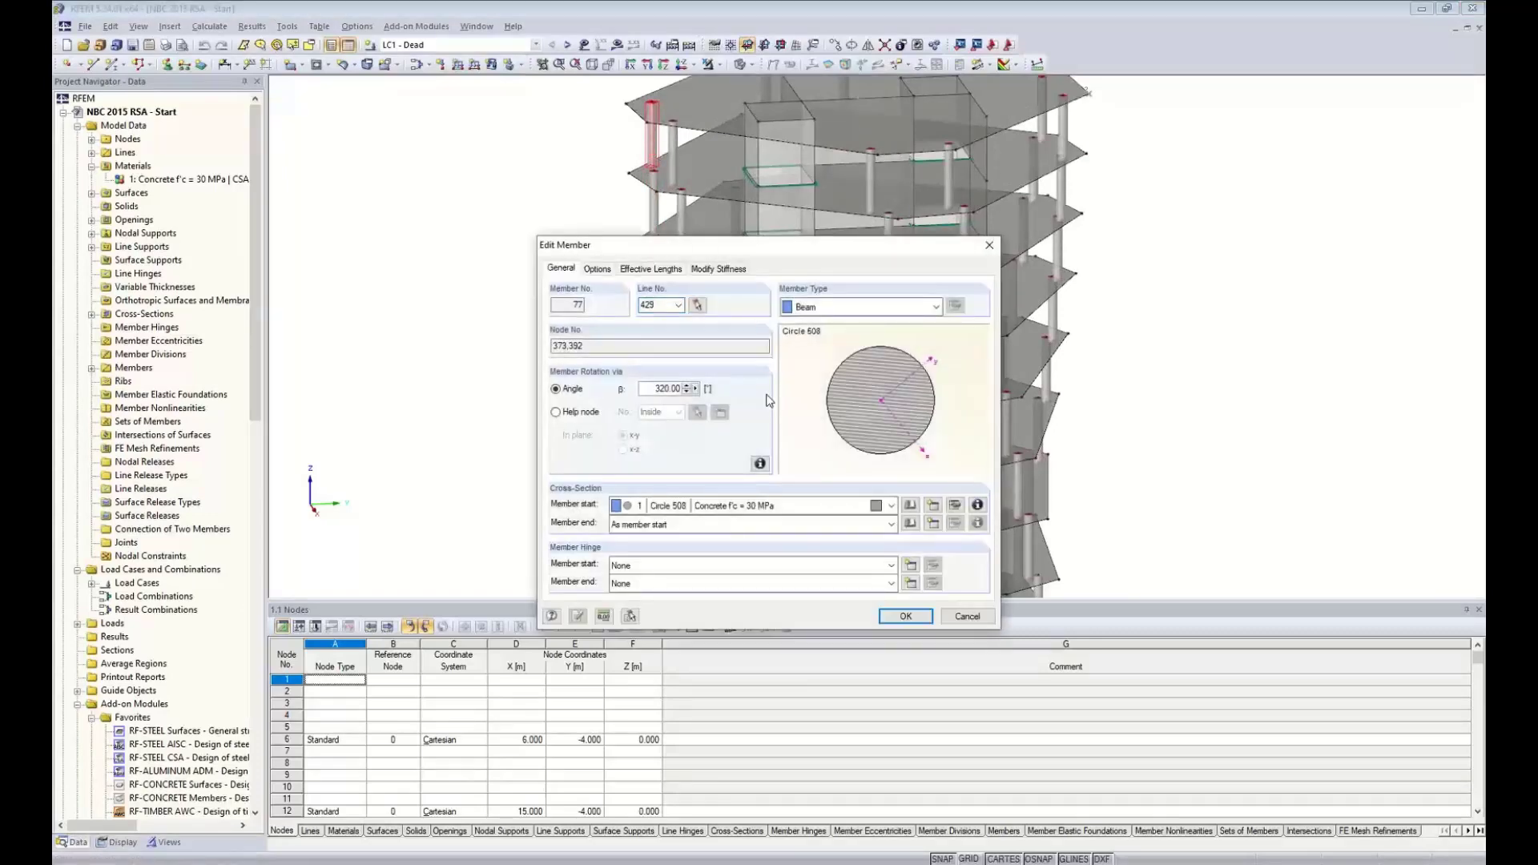
click(977, 506)
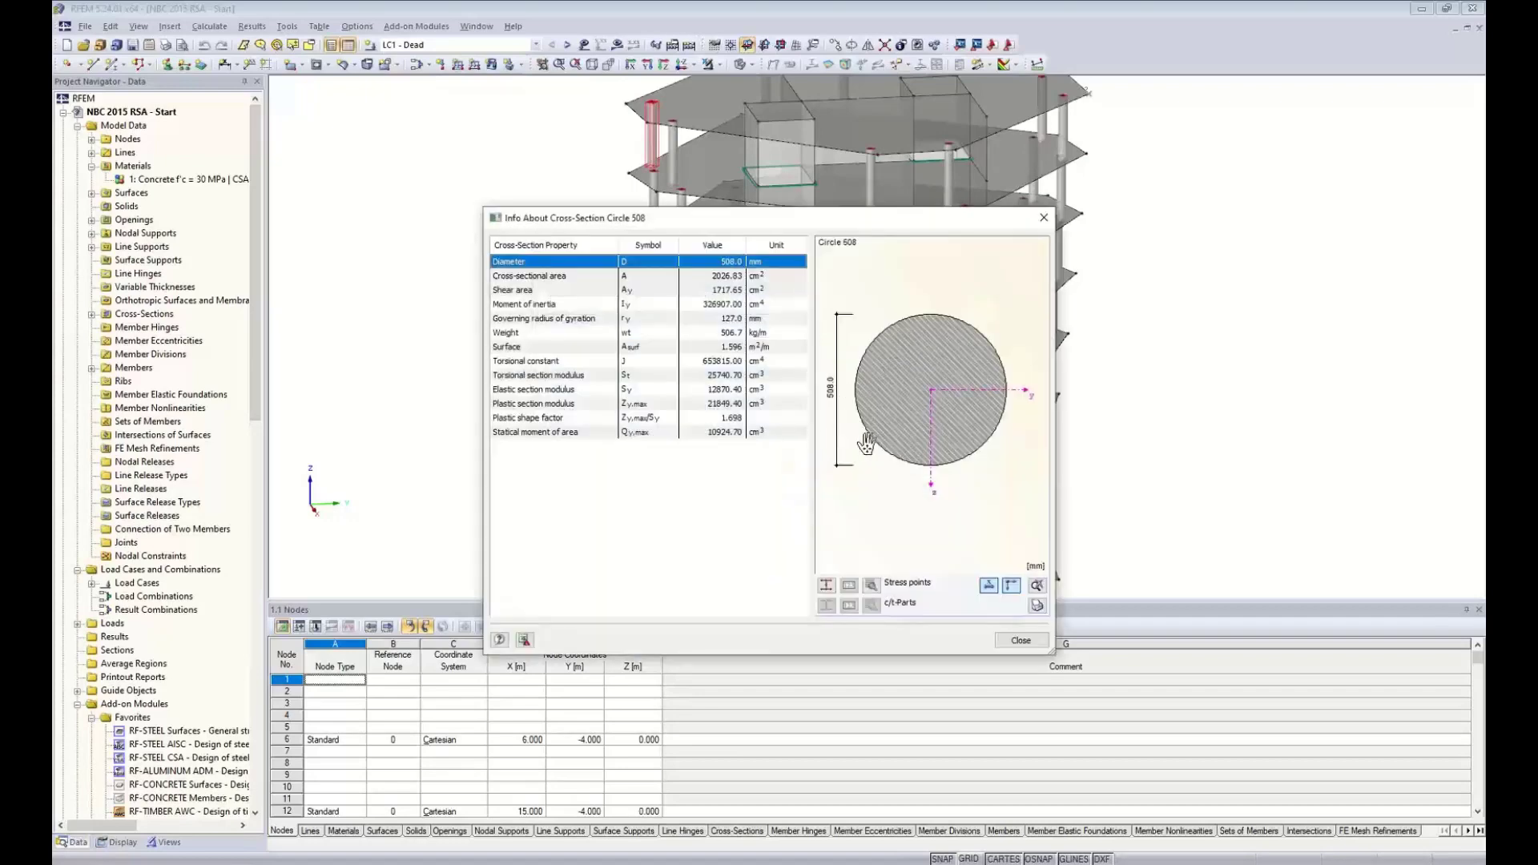
click(1038, 642)
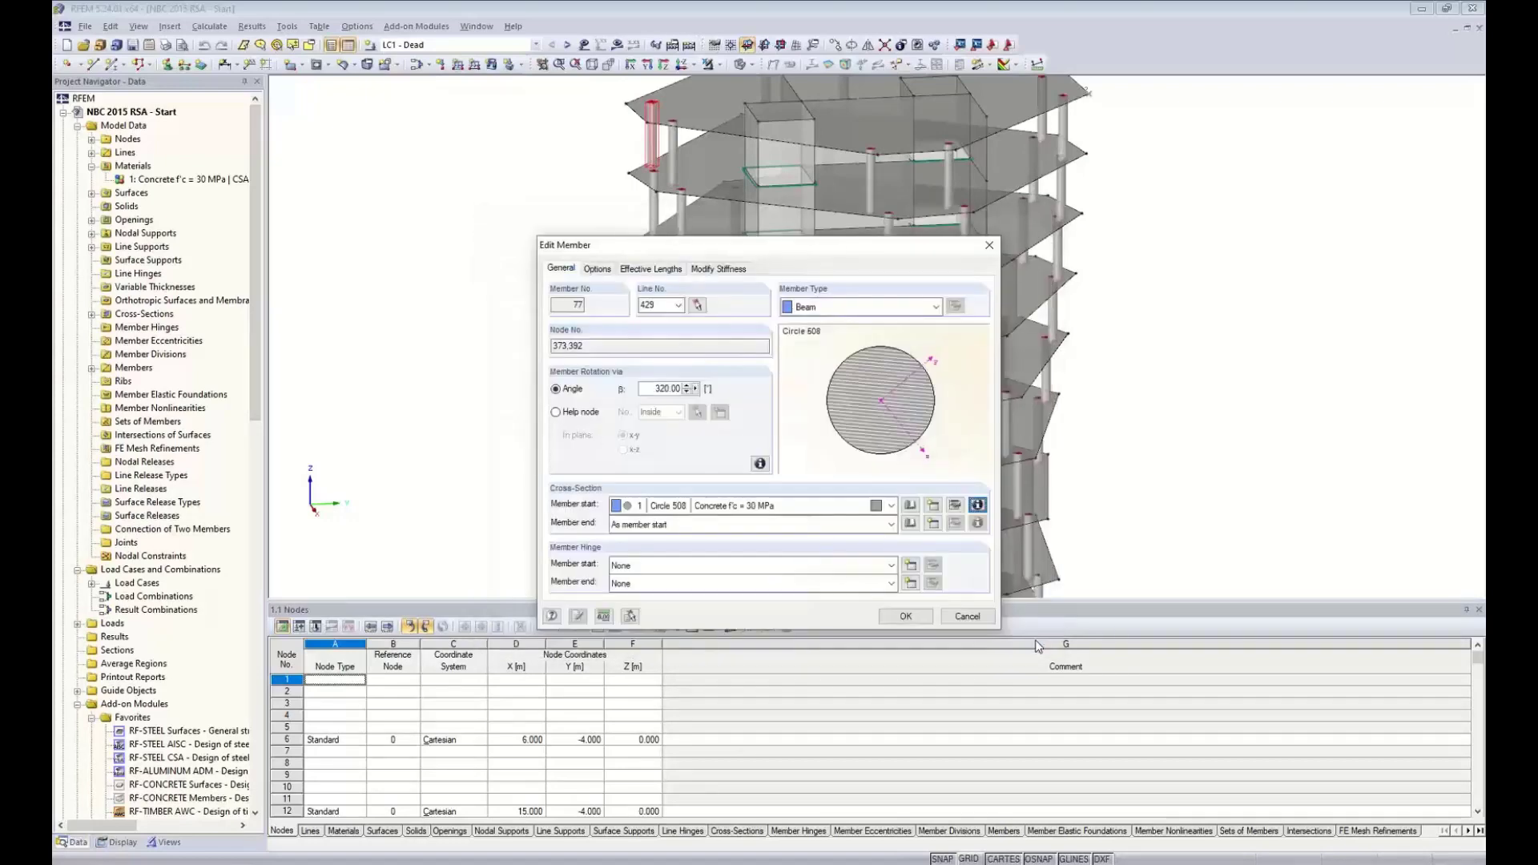
click(967, 616)
- Check the thickness settings of the roof slab and of a core wall in the top storey
scroll(525, 295, down, 2)
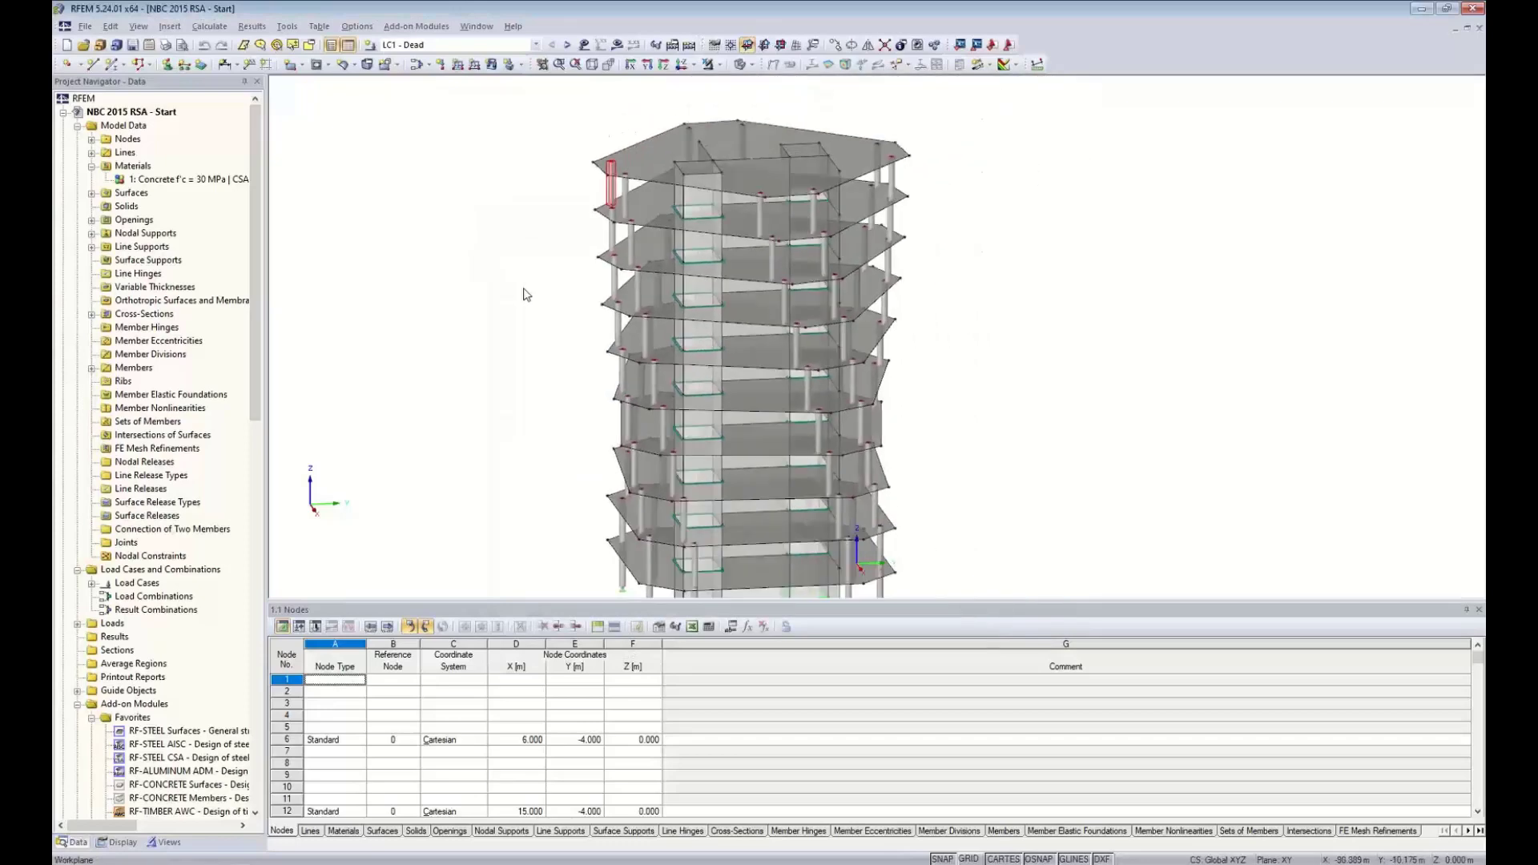
double_click(654, 156)
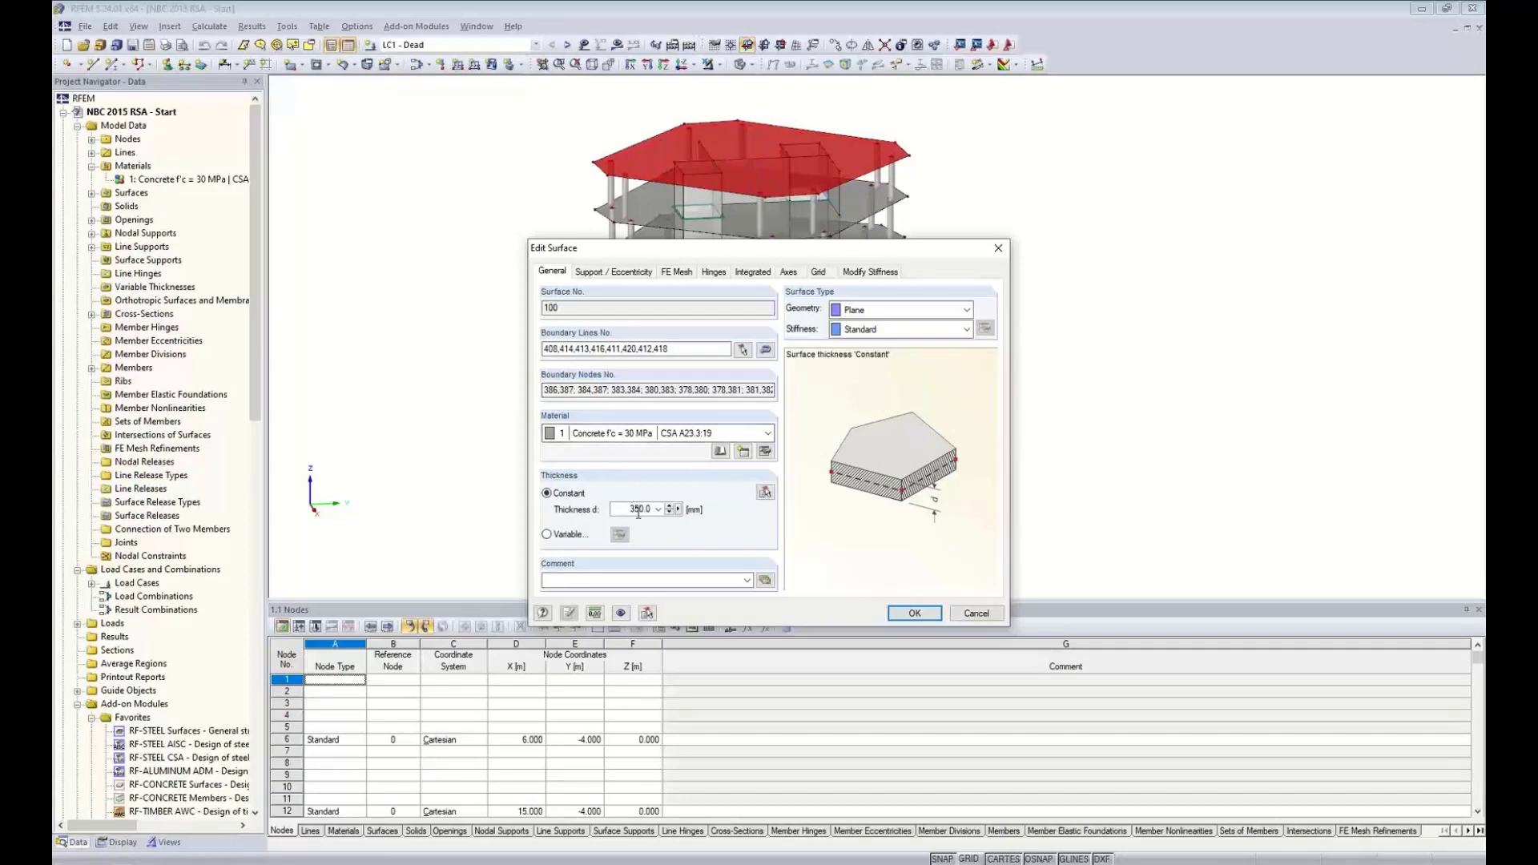
click(903, 614)
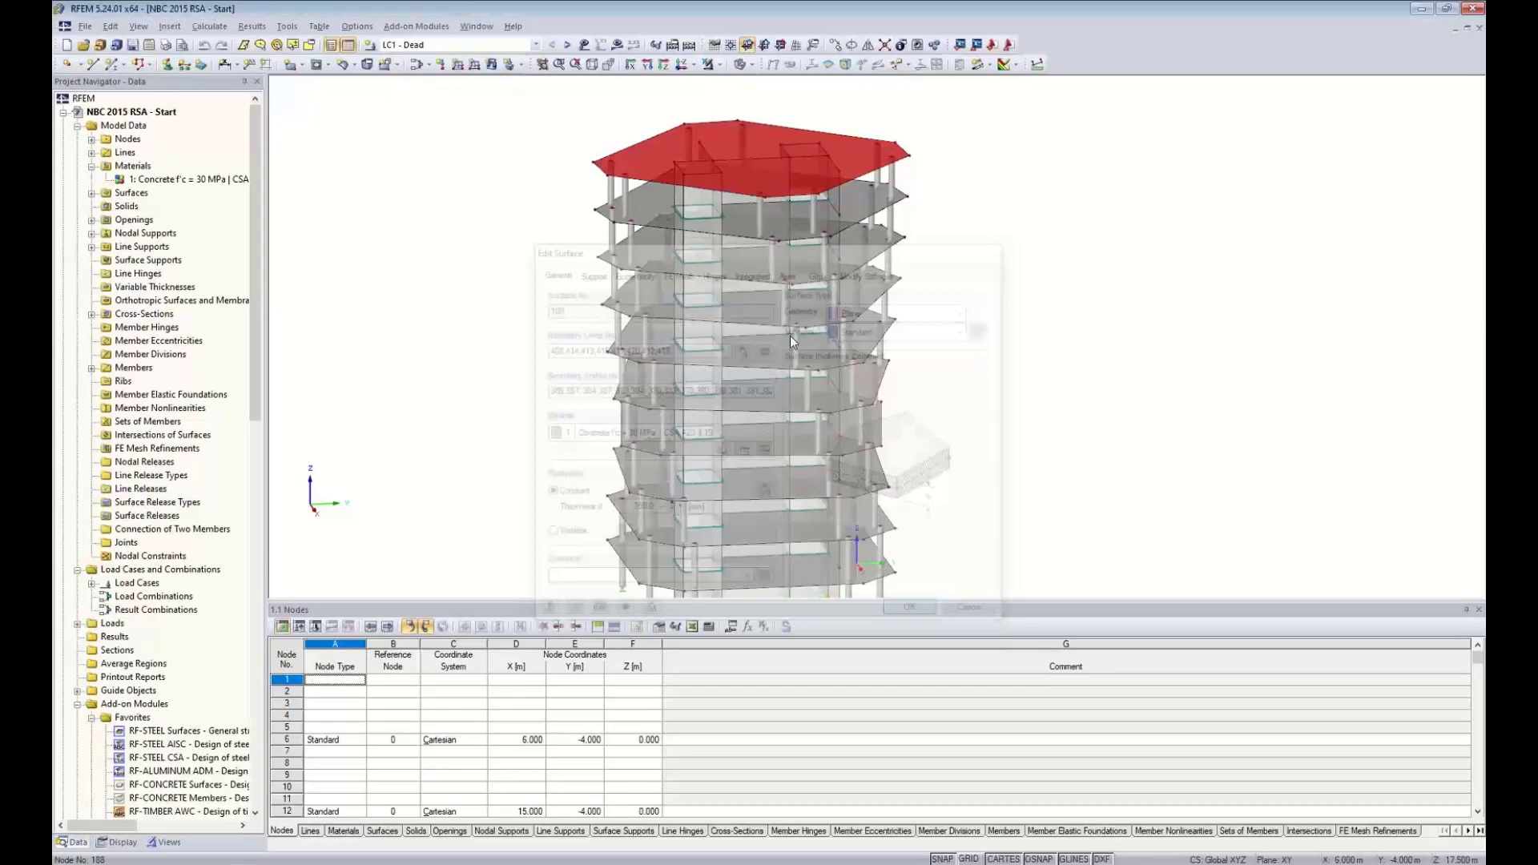
double_click(691, 200)
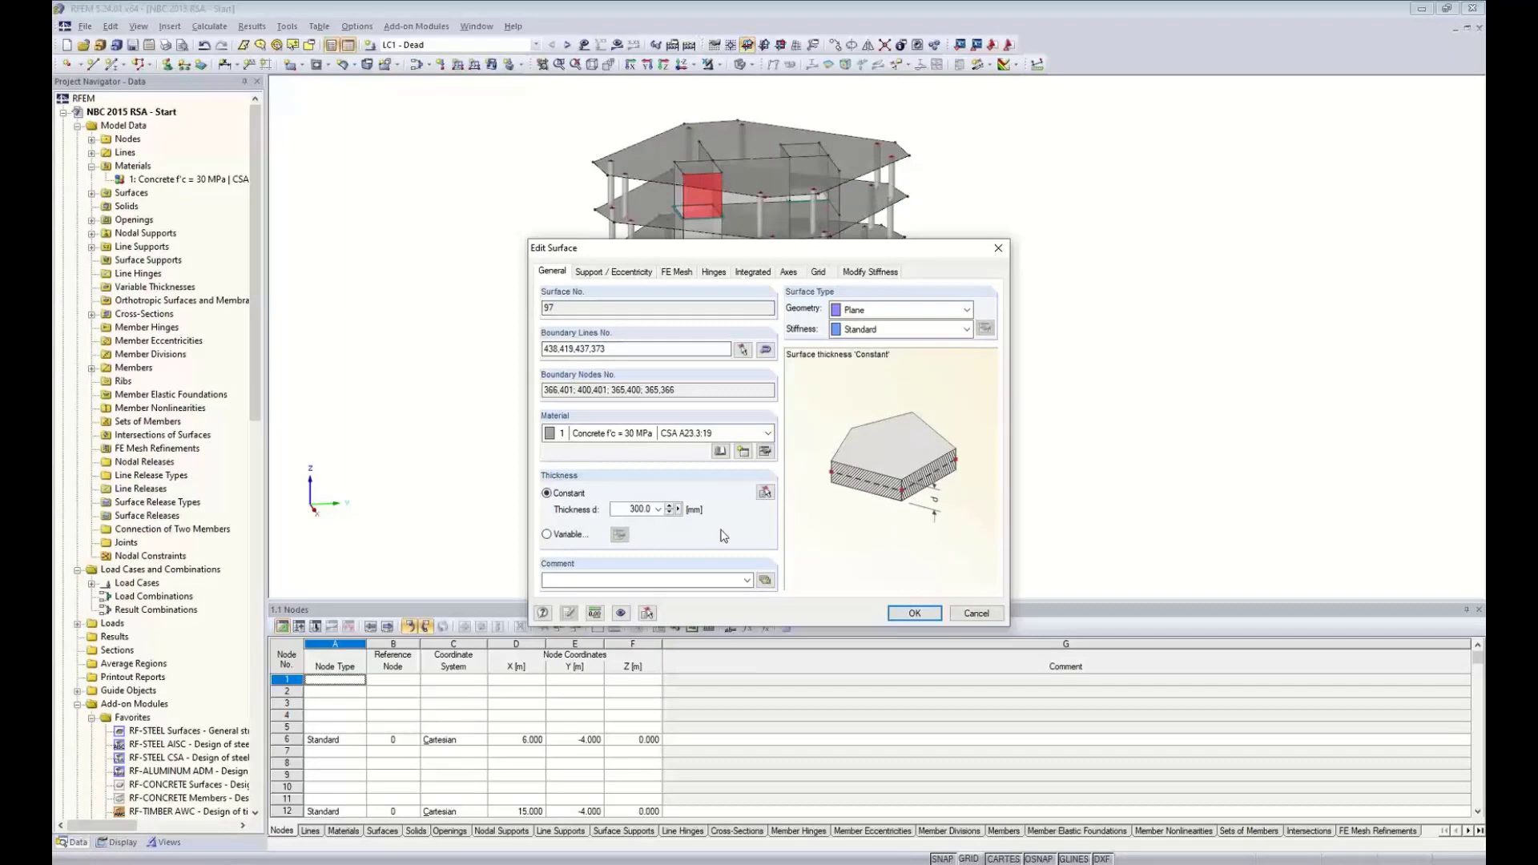
click(976, 614)
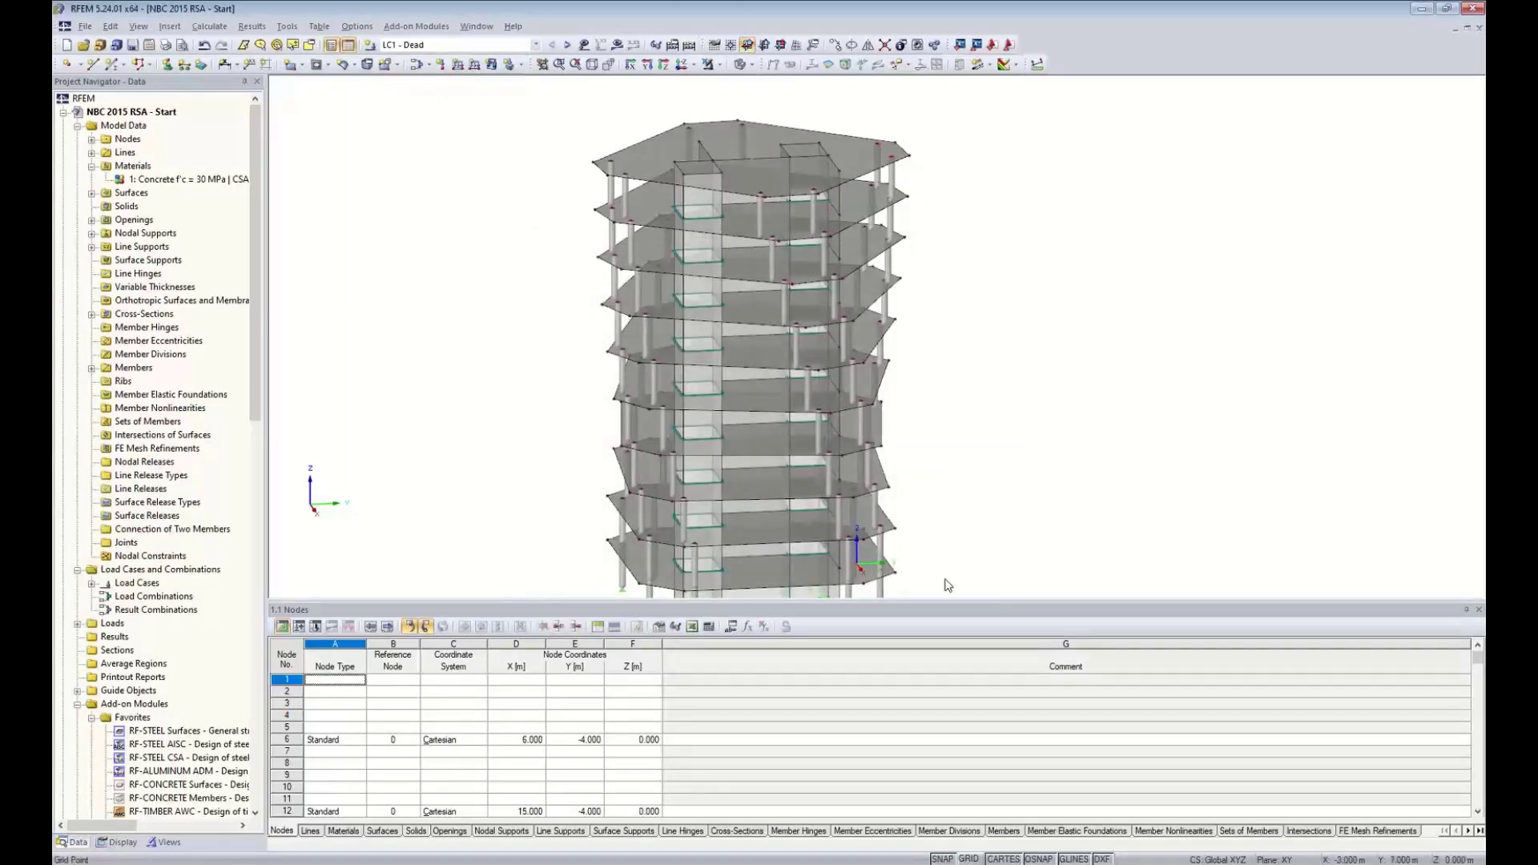
- Enlarge the model view and display the loads of load case LC1 - Dead with their values
drag(939, 600, 920, 681)
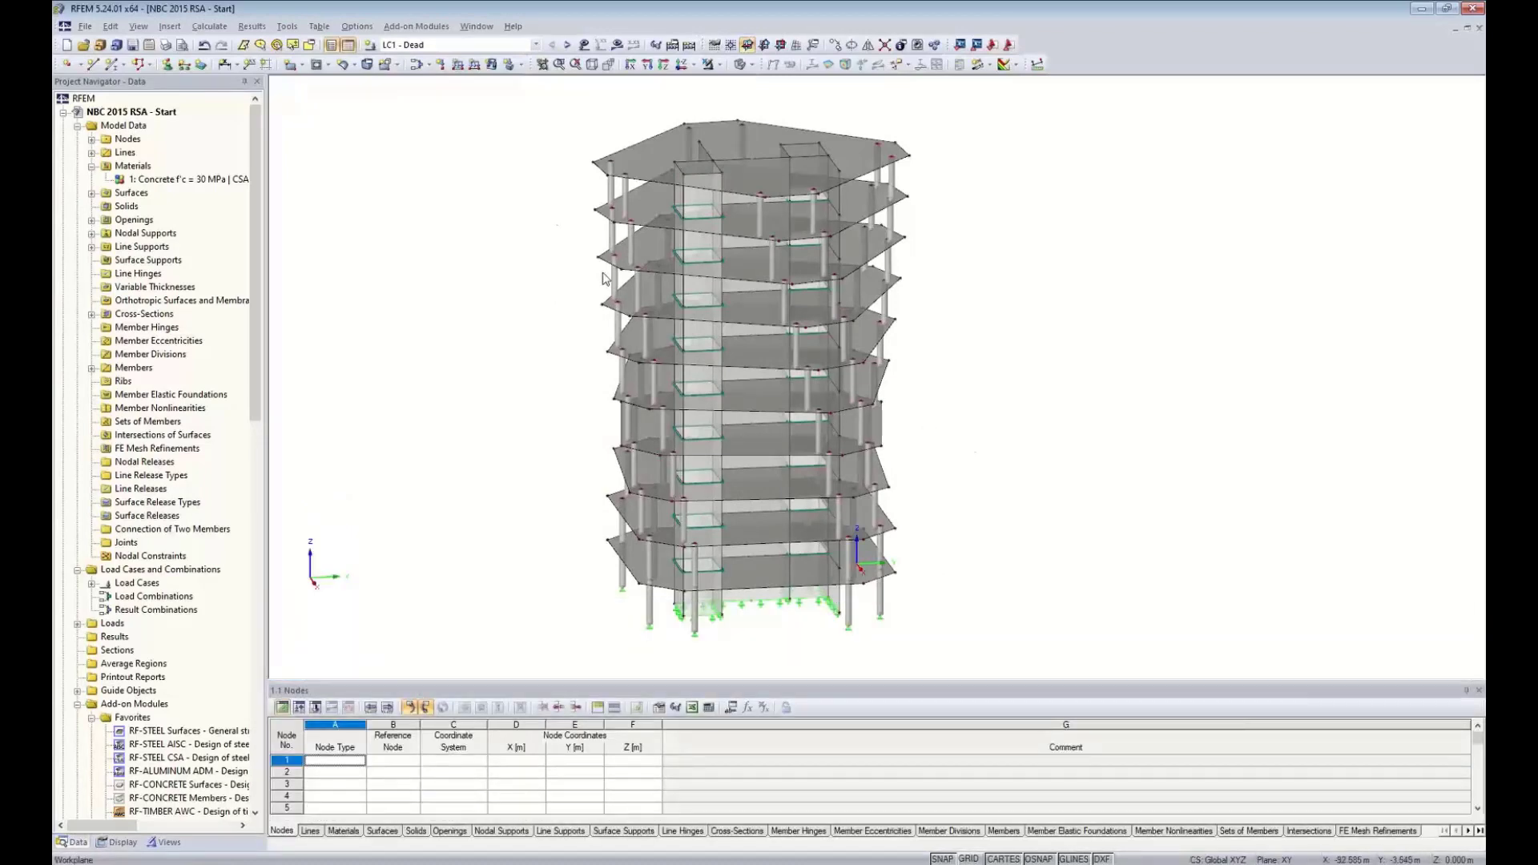
click(536, 45)
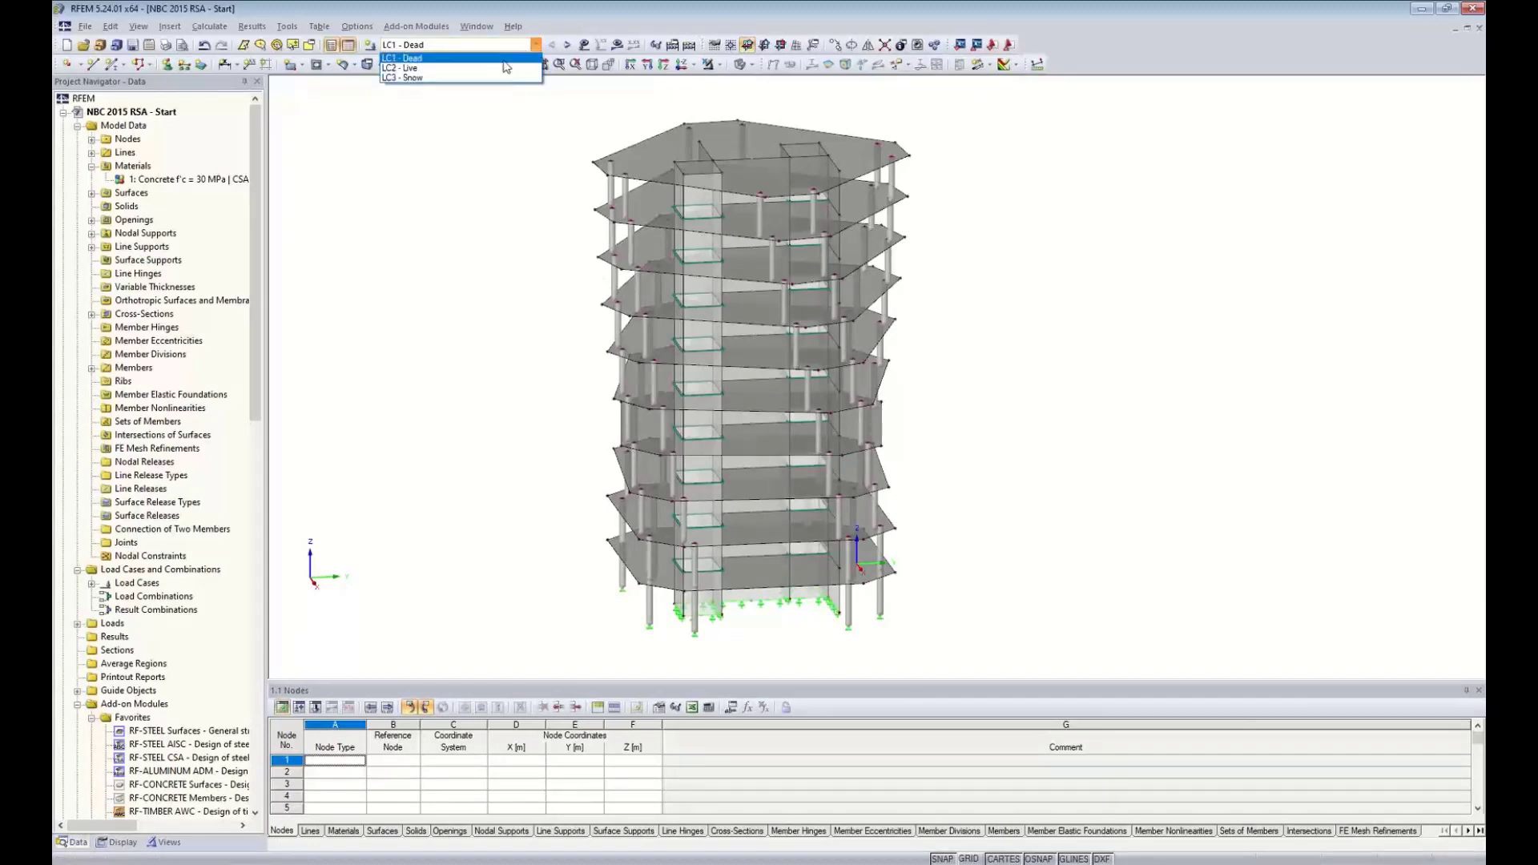
click(506, 60)
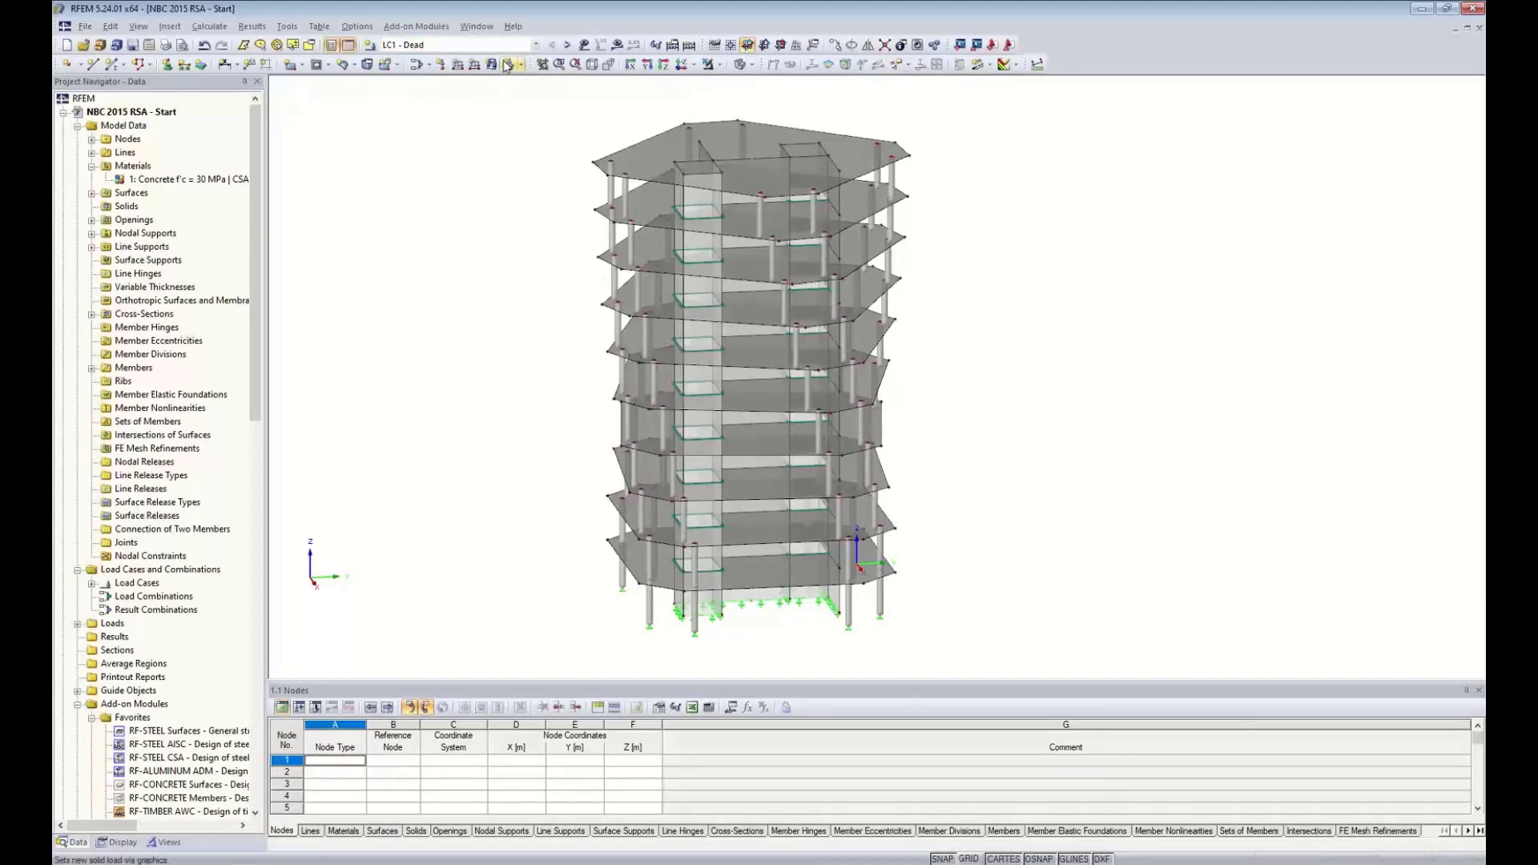
click(584, 44)
click(601, 45)
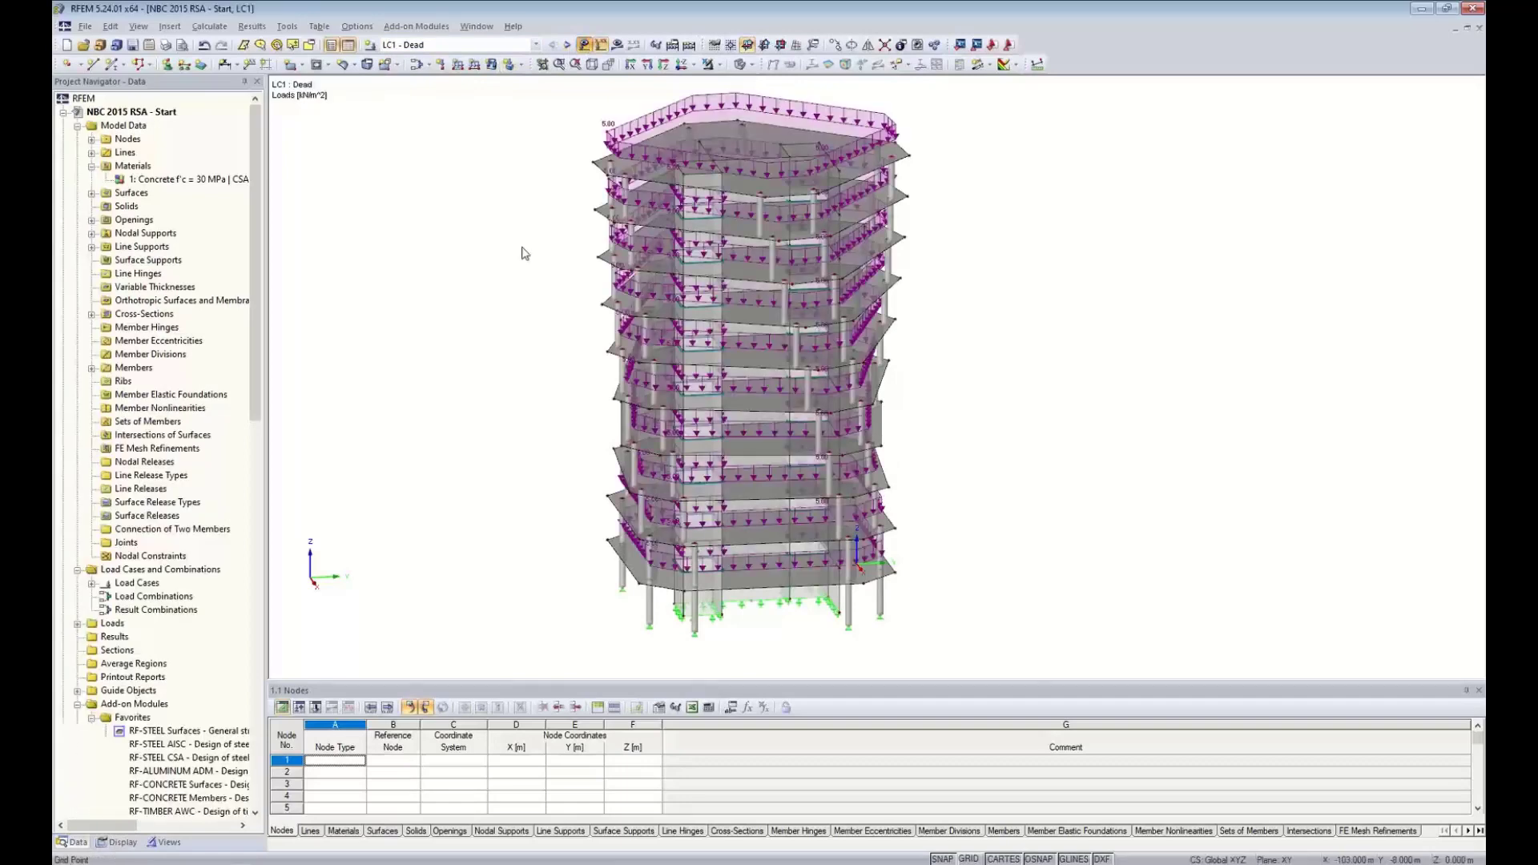
scroll(500, 367, down, 2)
ctrl+middle_drag(552, 403, 497, 431)
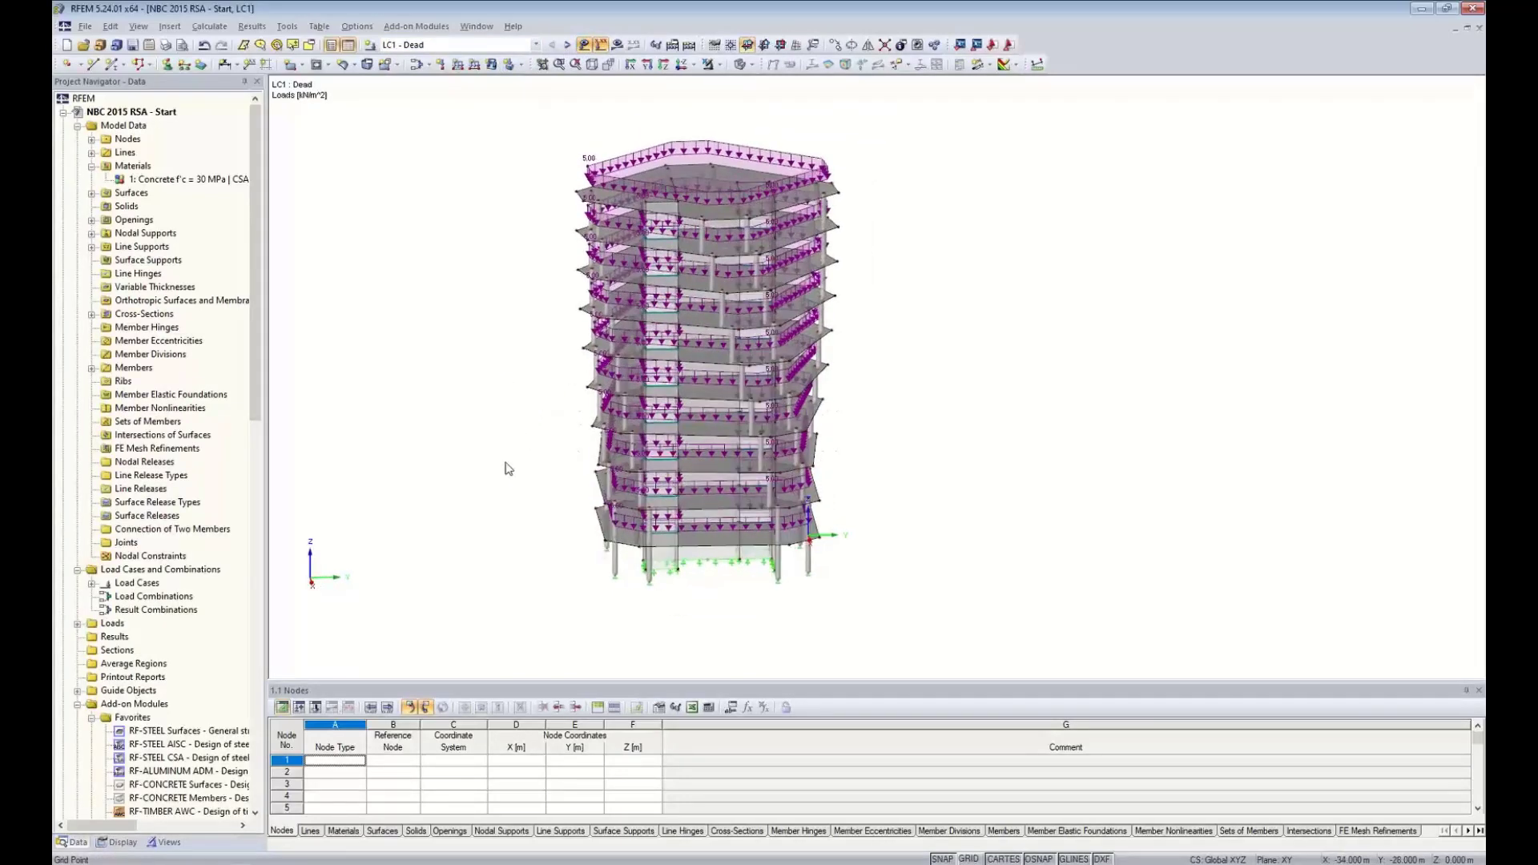
scroll(531, 228, up, 2)
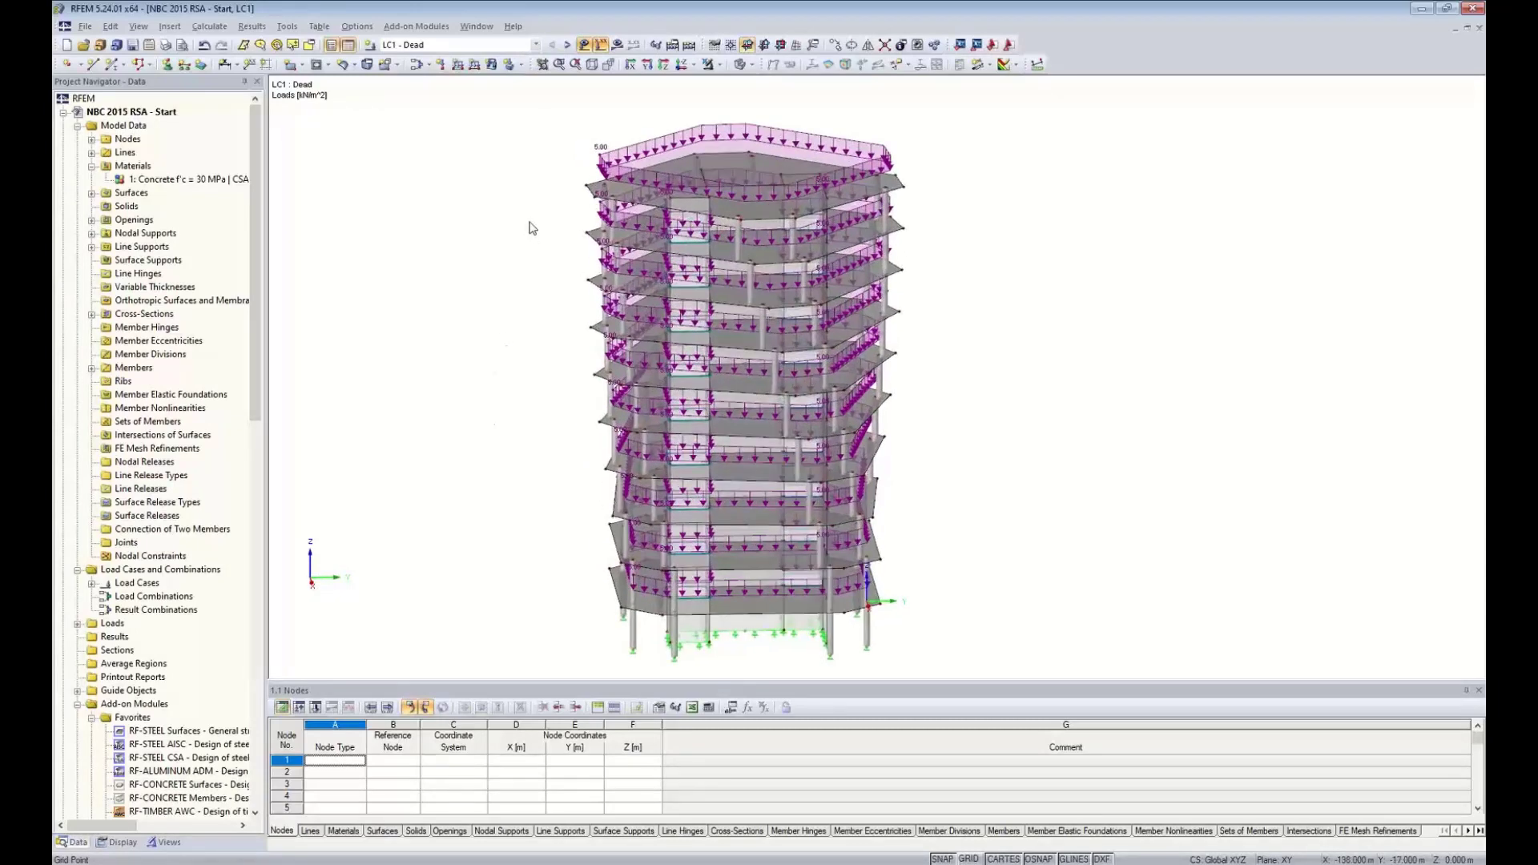
- Review the loads of LC2 - Live and LC3 - Snow on the building, and hide the load display
click(566, 46)
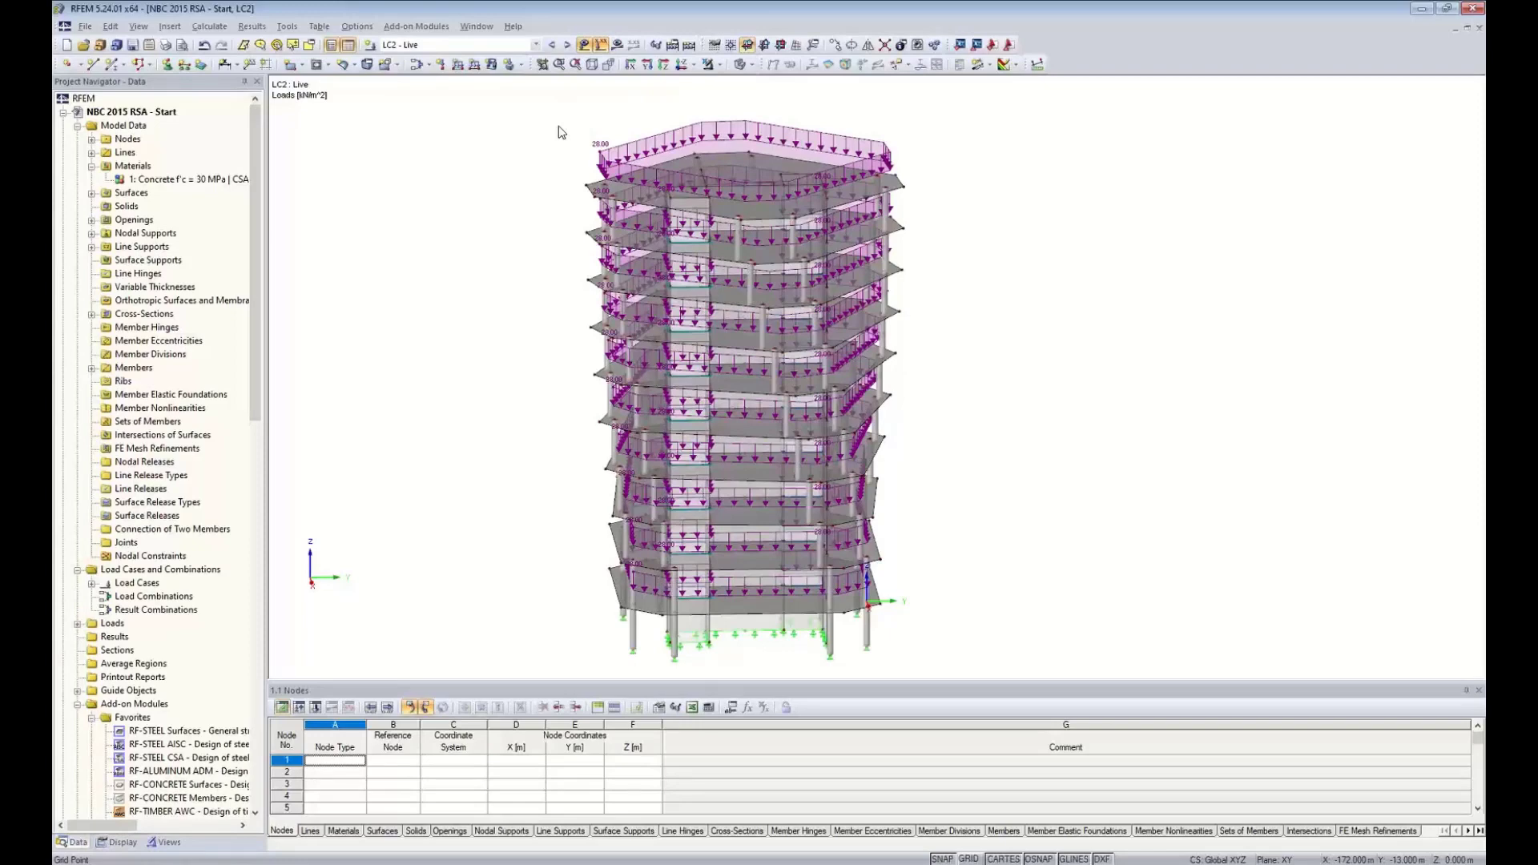
click(567, 45)
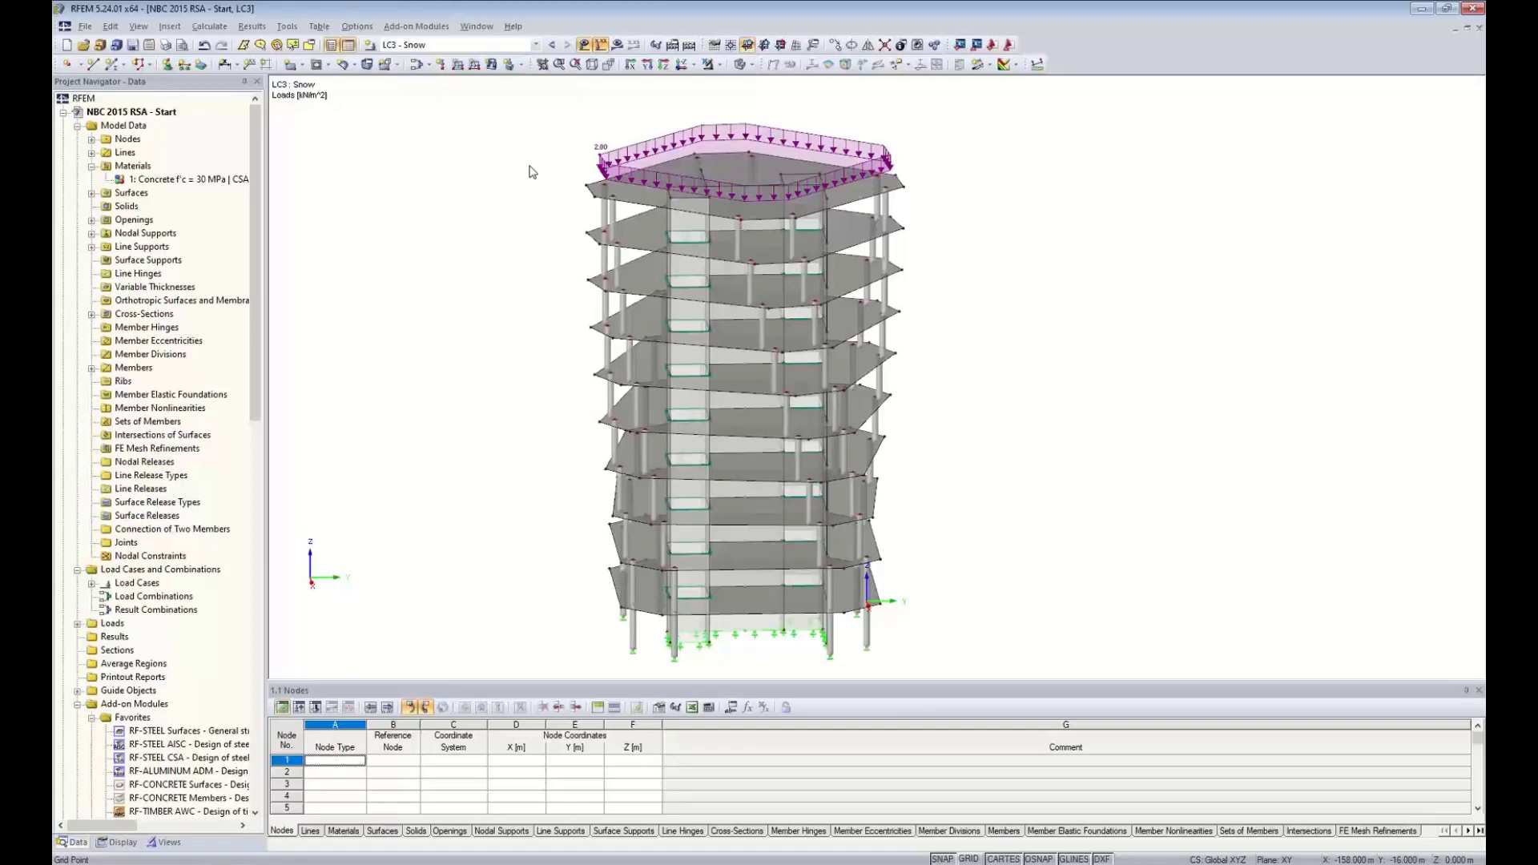
click(584, 45)
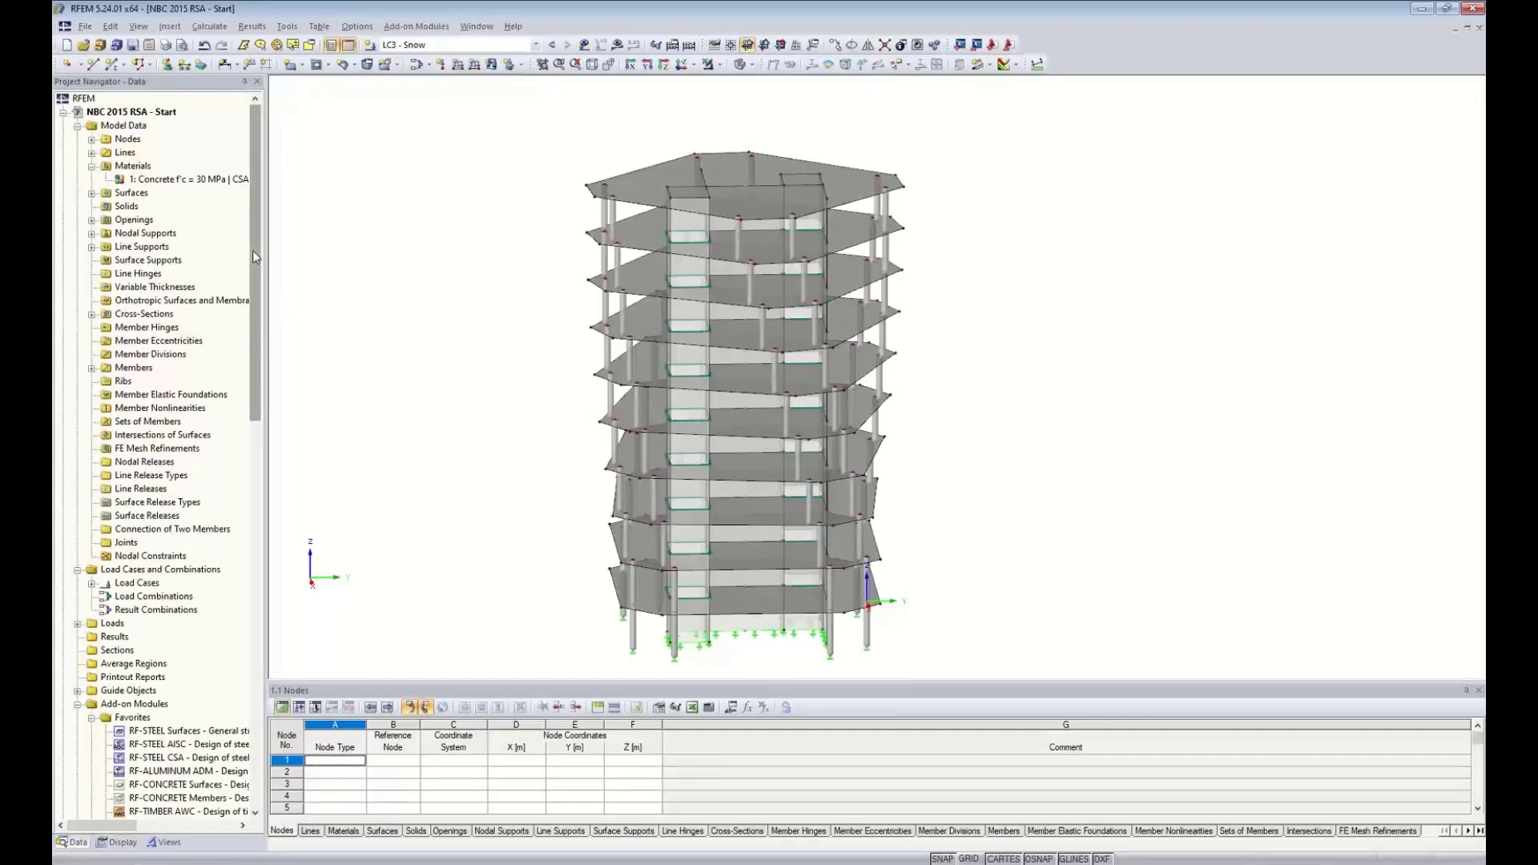
mouse_move(253, 252)
mouse_down()
mouse_move(247, 632)
mouse_move(247, 246)
mouse_up()
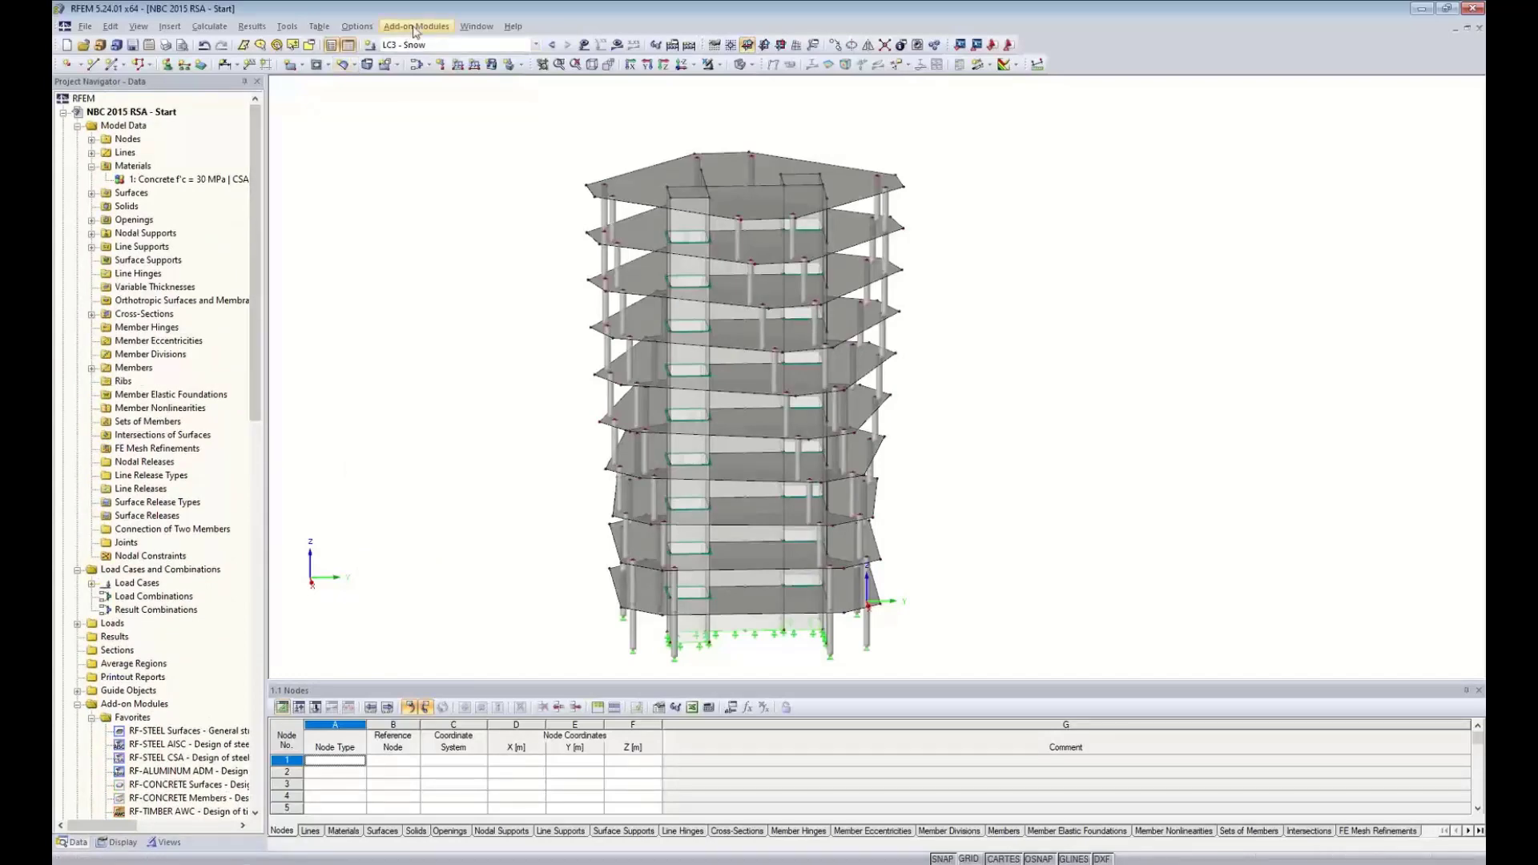
- Open the RF-DYNAM Pro dynamic analysis module and activate mass combinations in addition to natural vibrations
click(414, 29)
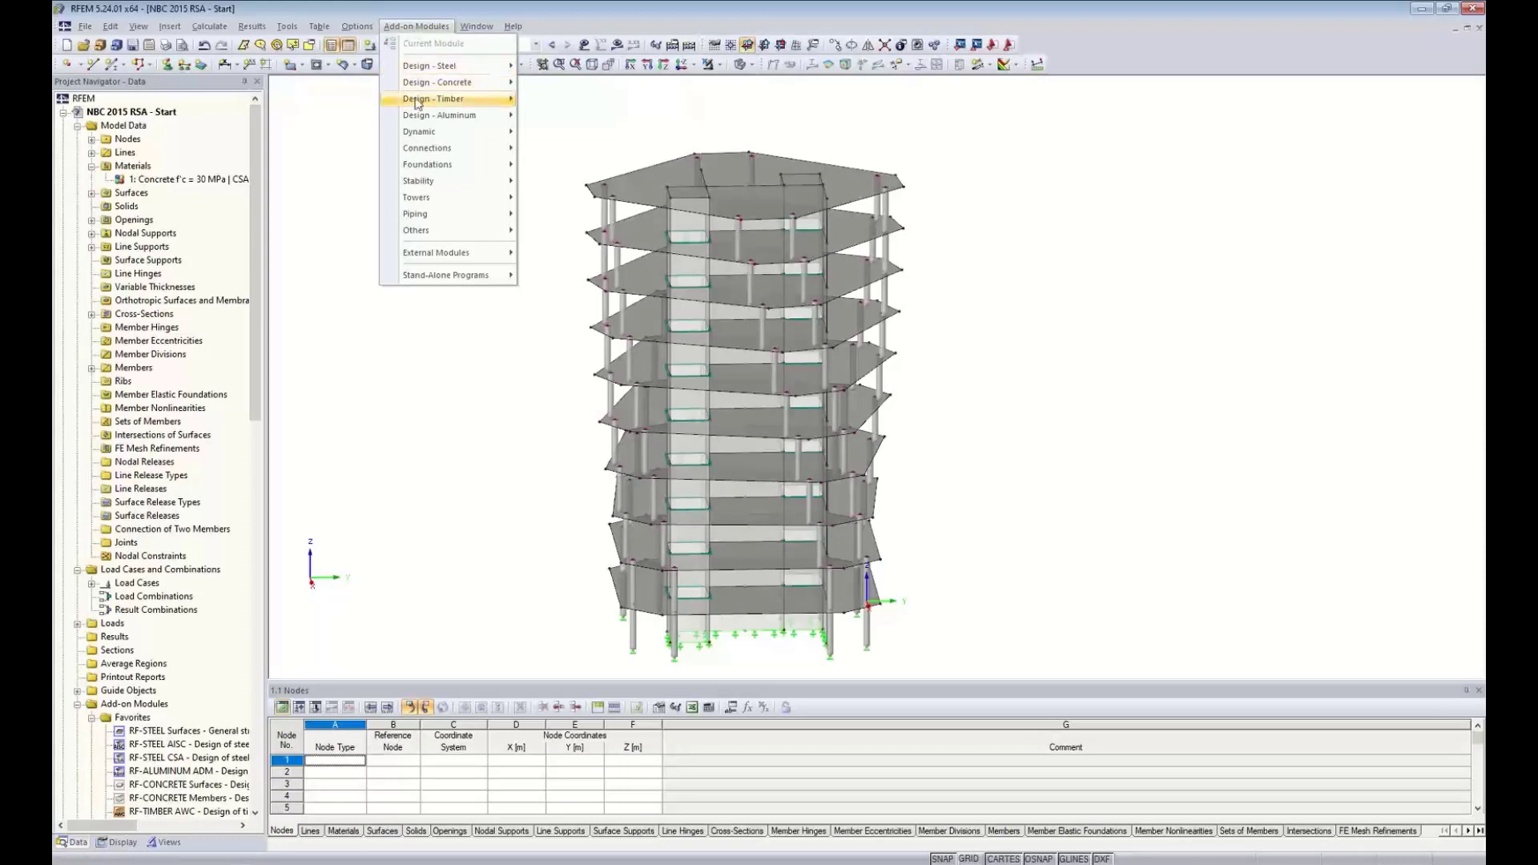
mouse_move(418, 134)
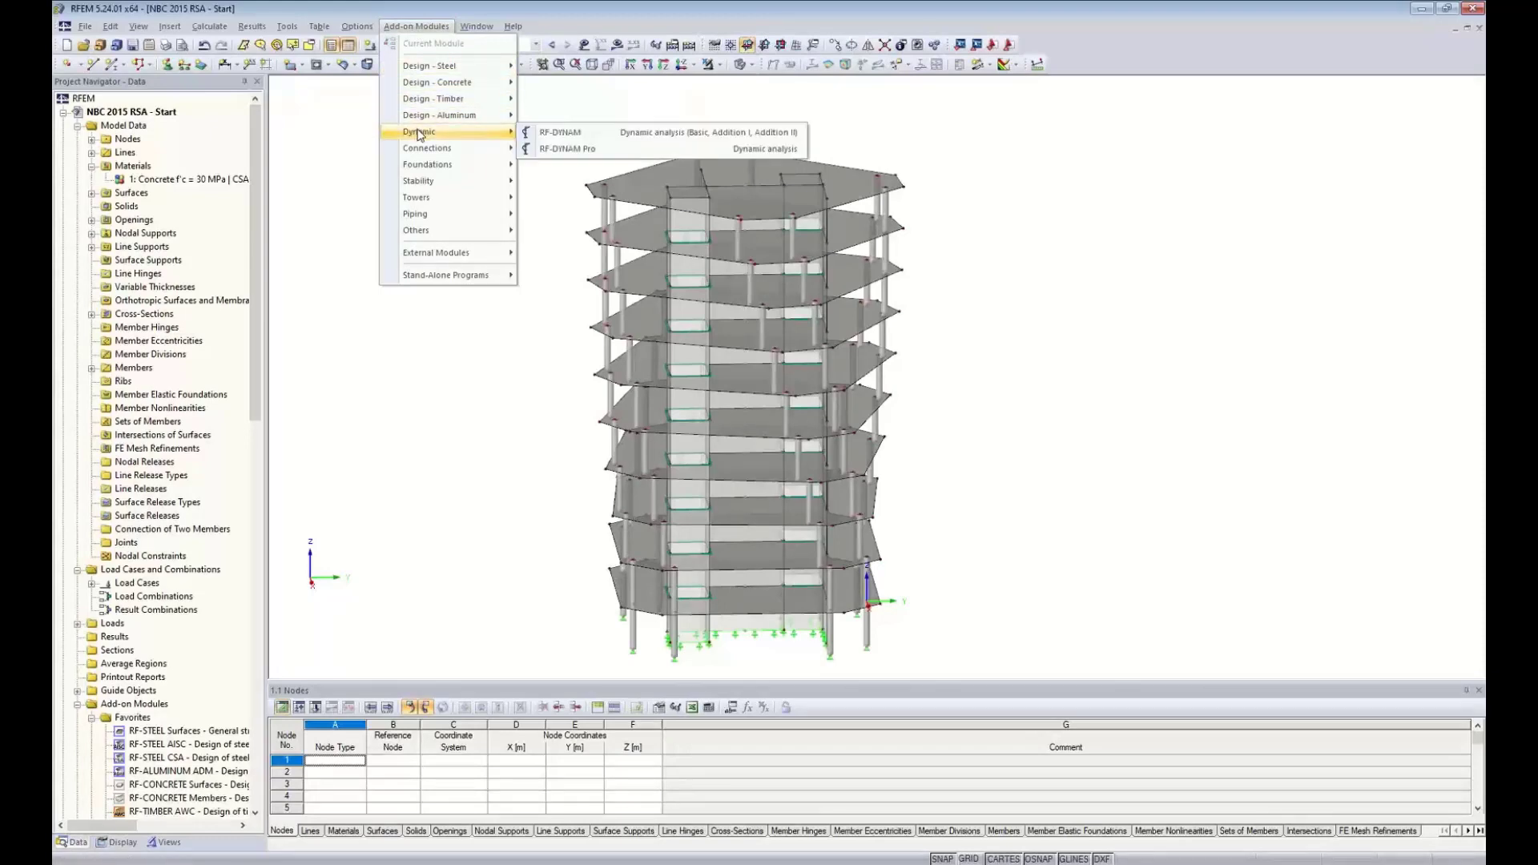
click(553, 149)
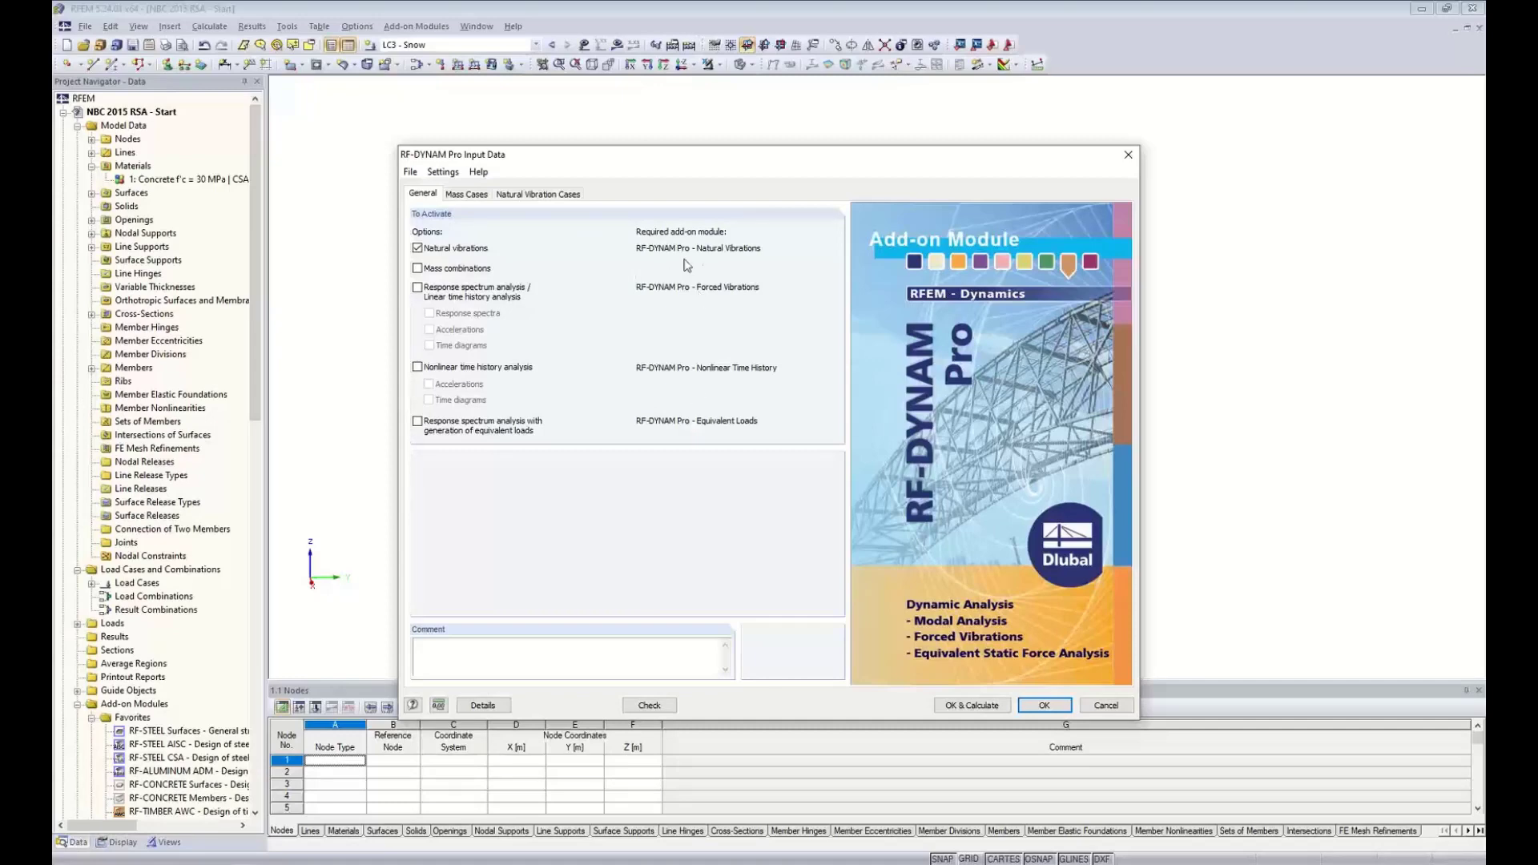
click(418, 269)
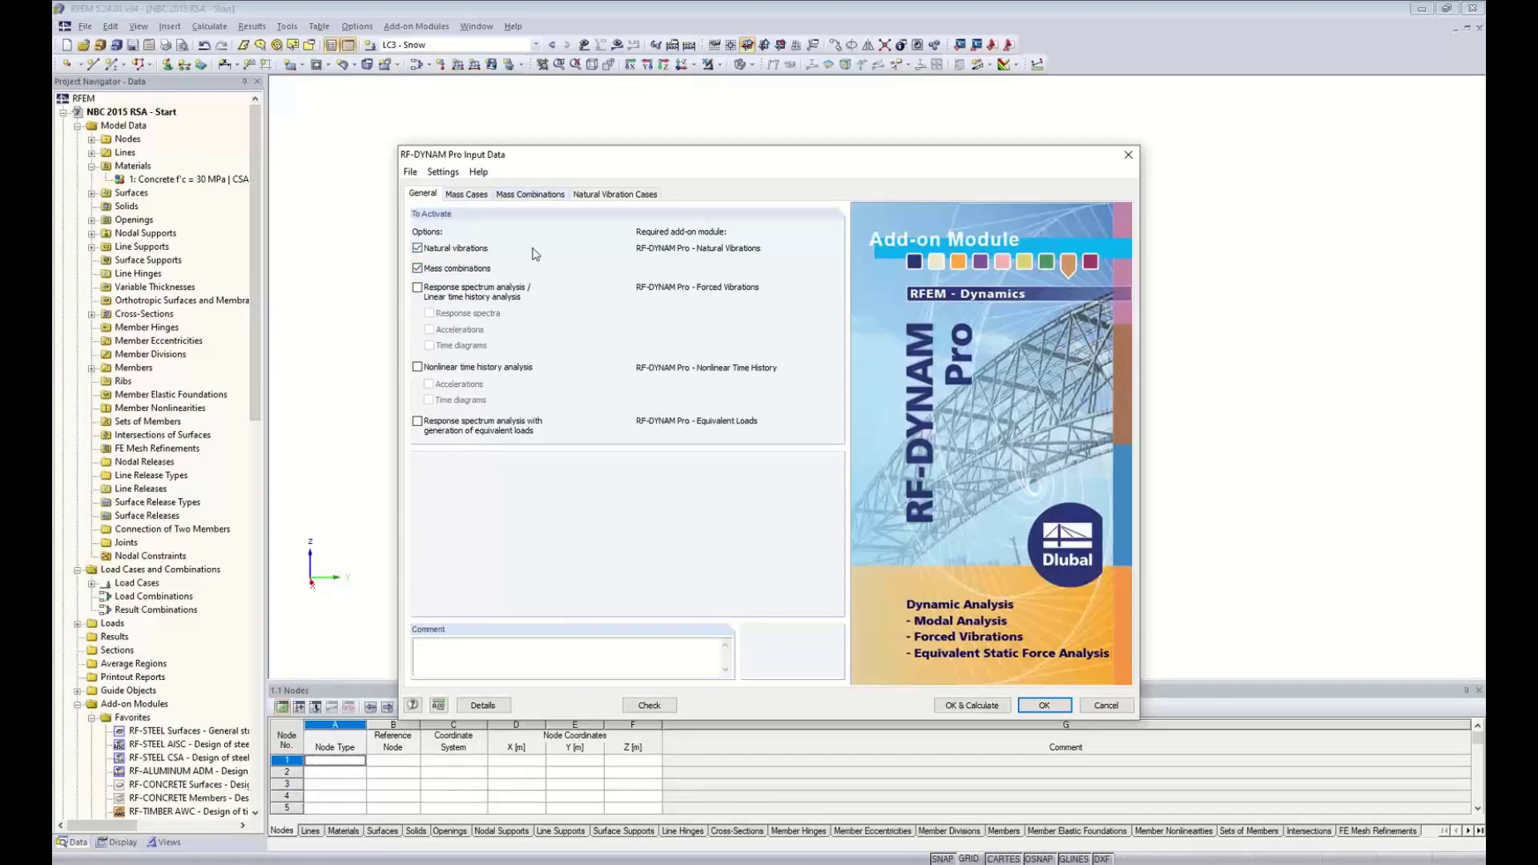
- Name mass case MC1 Dead and take its masses from the force components of LC1 - Dead instead of the self-weight
click(465, 195)
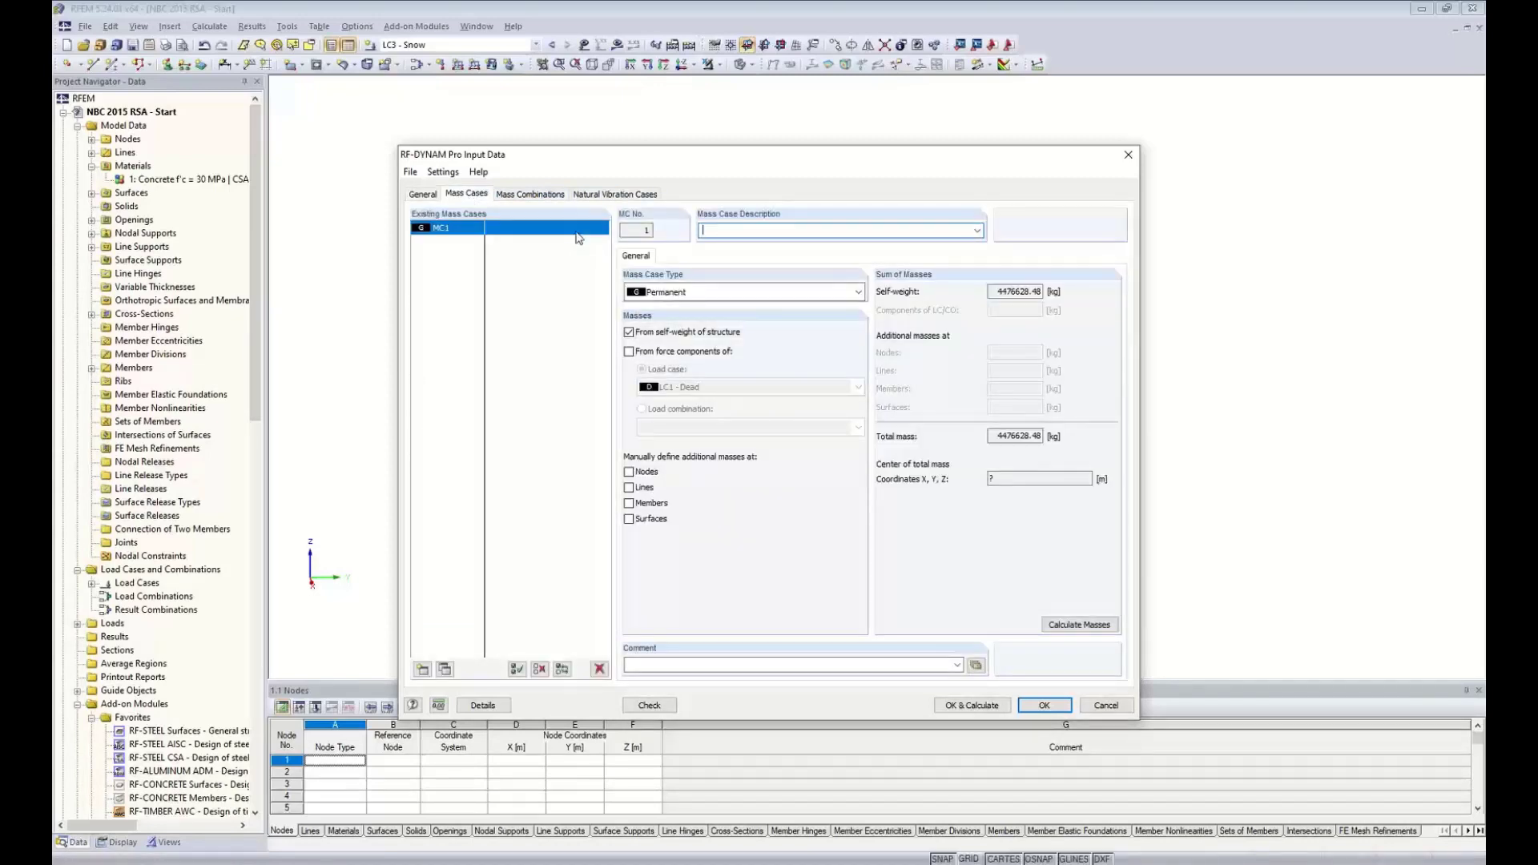
text(Dead)
click(630, 333)
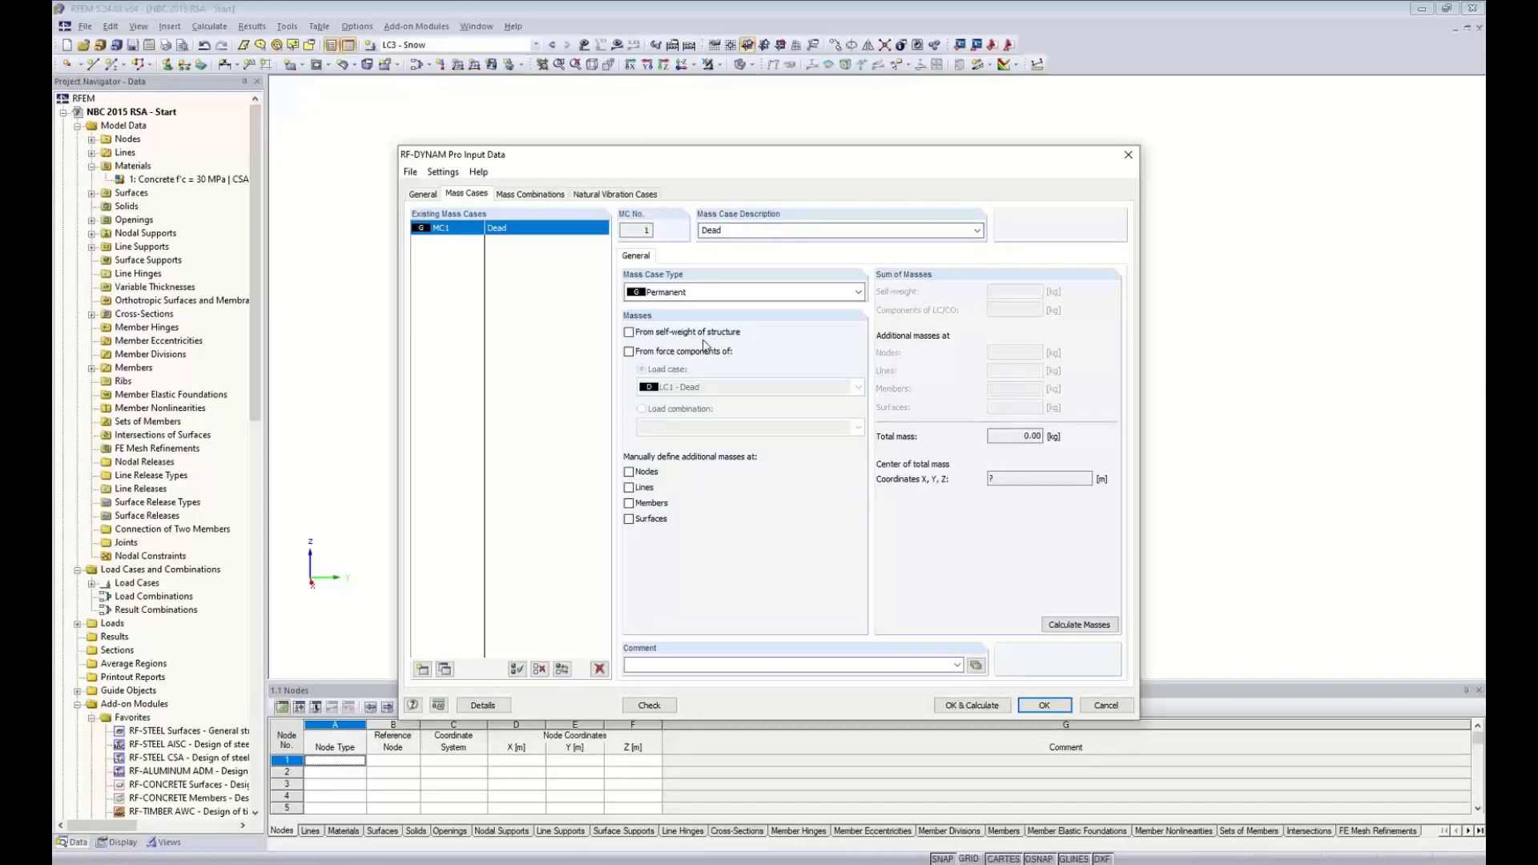
click(630, 352)
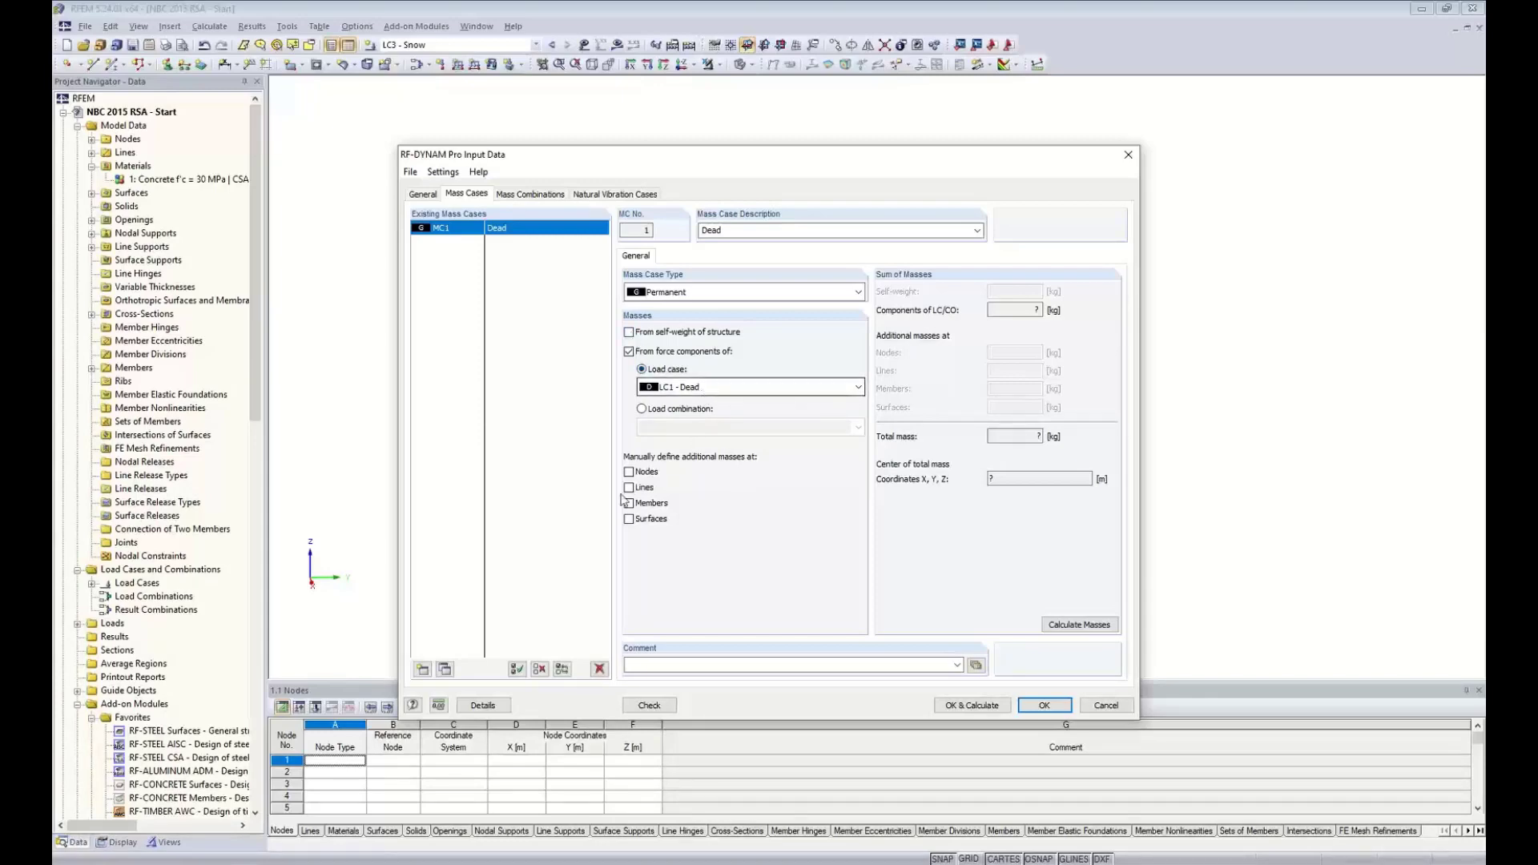
- Copy the Dead mass case, name the copy Live and base its masses on load case LC2 - Live
click(445, 670)
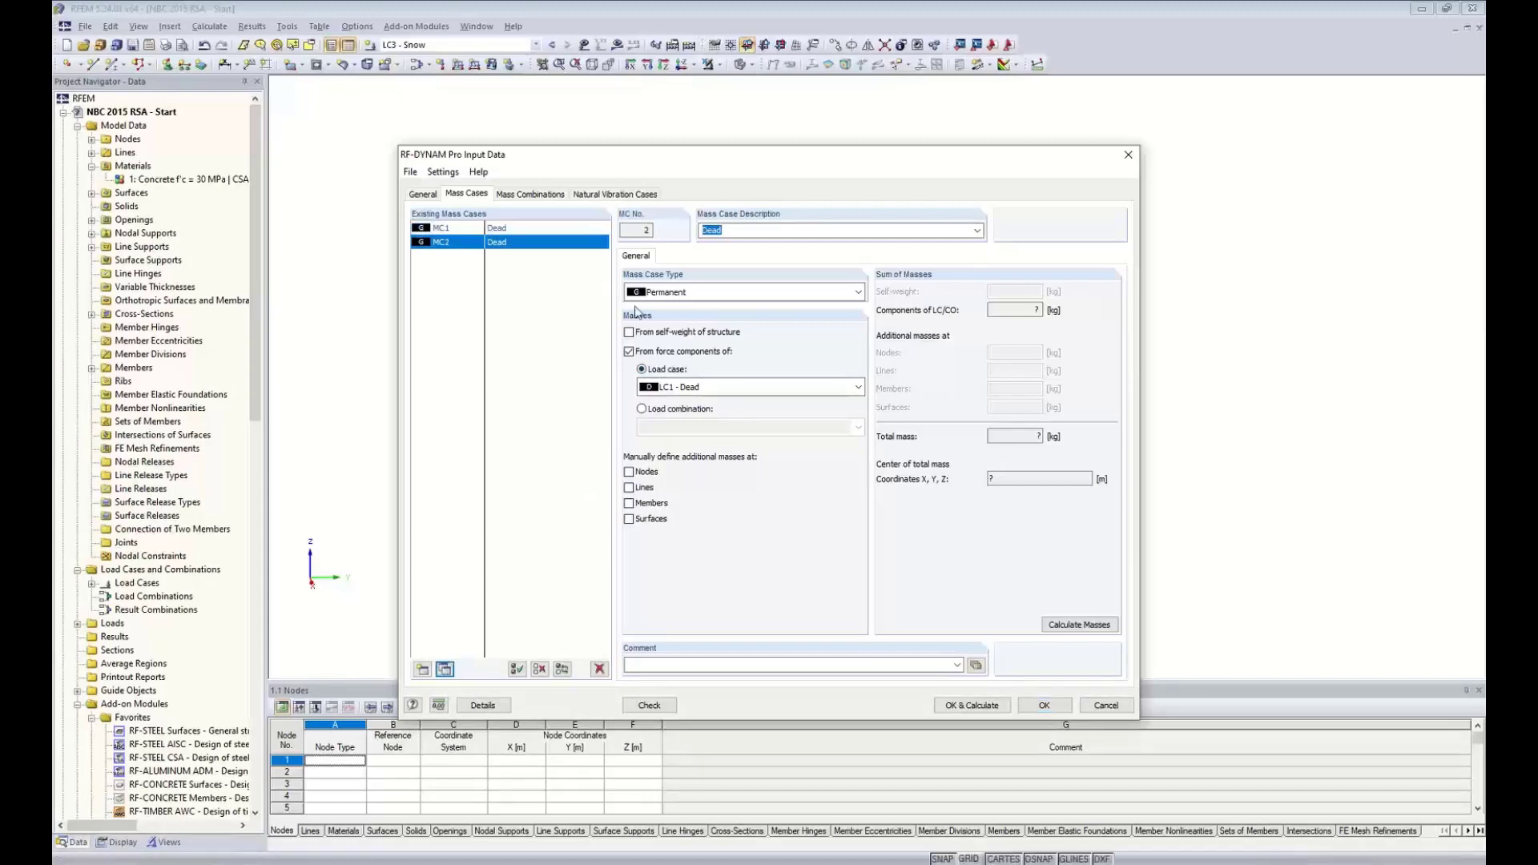
text(Live)
click(713, 388)
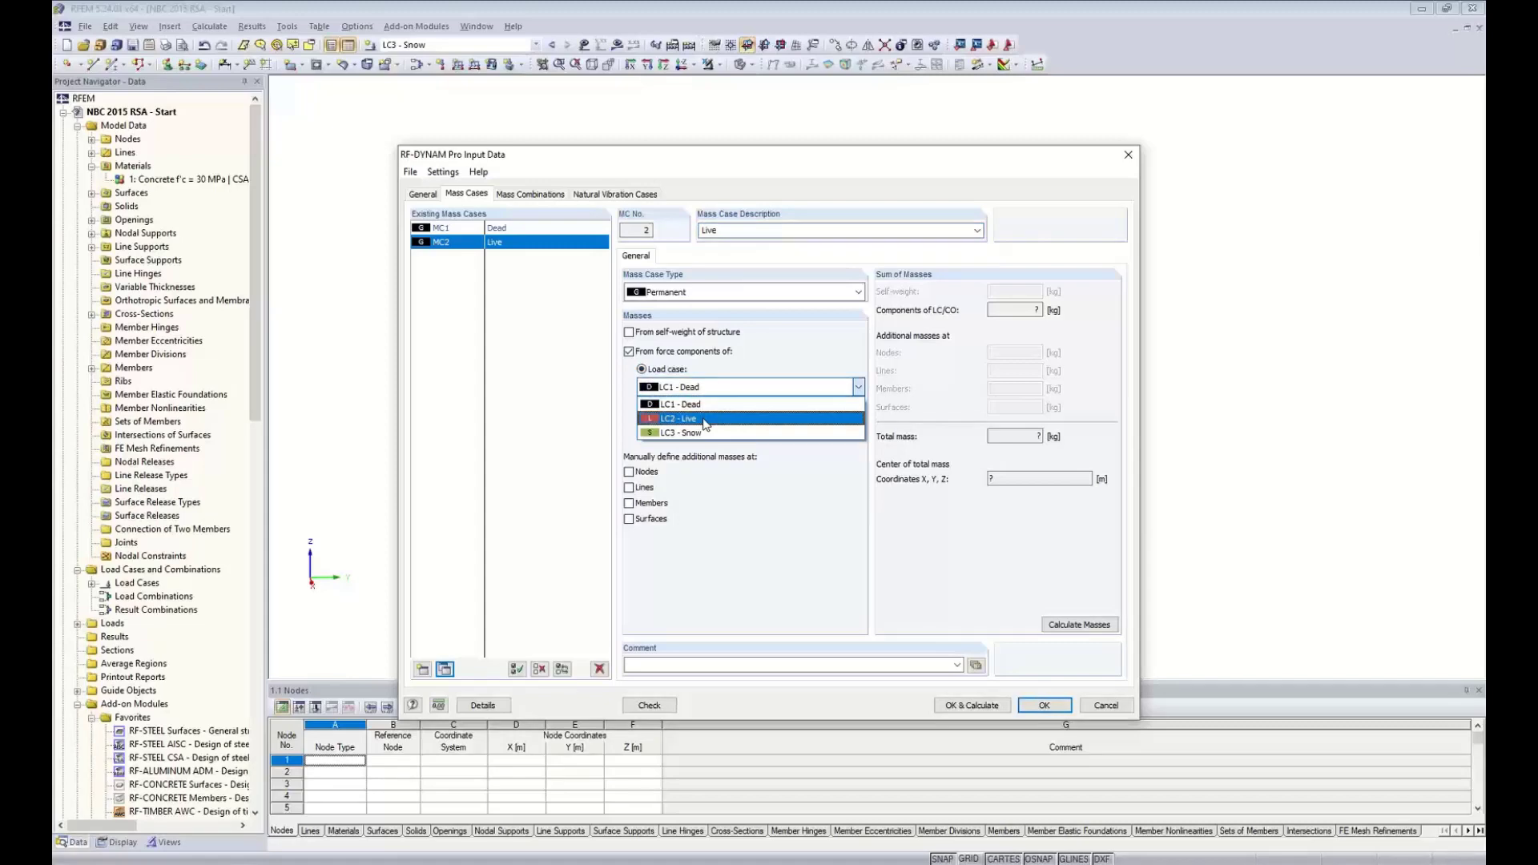
click(705, 419)
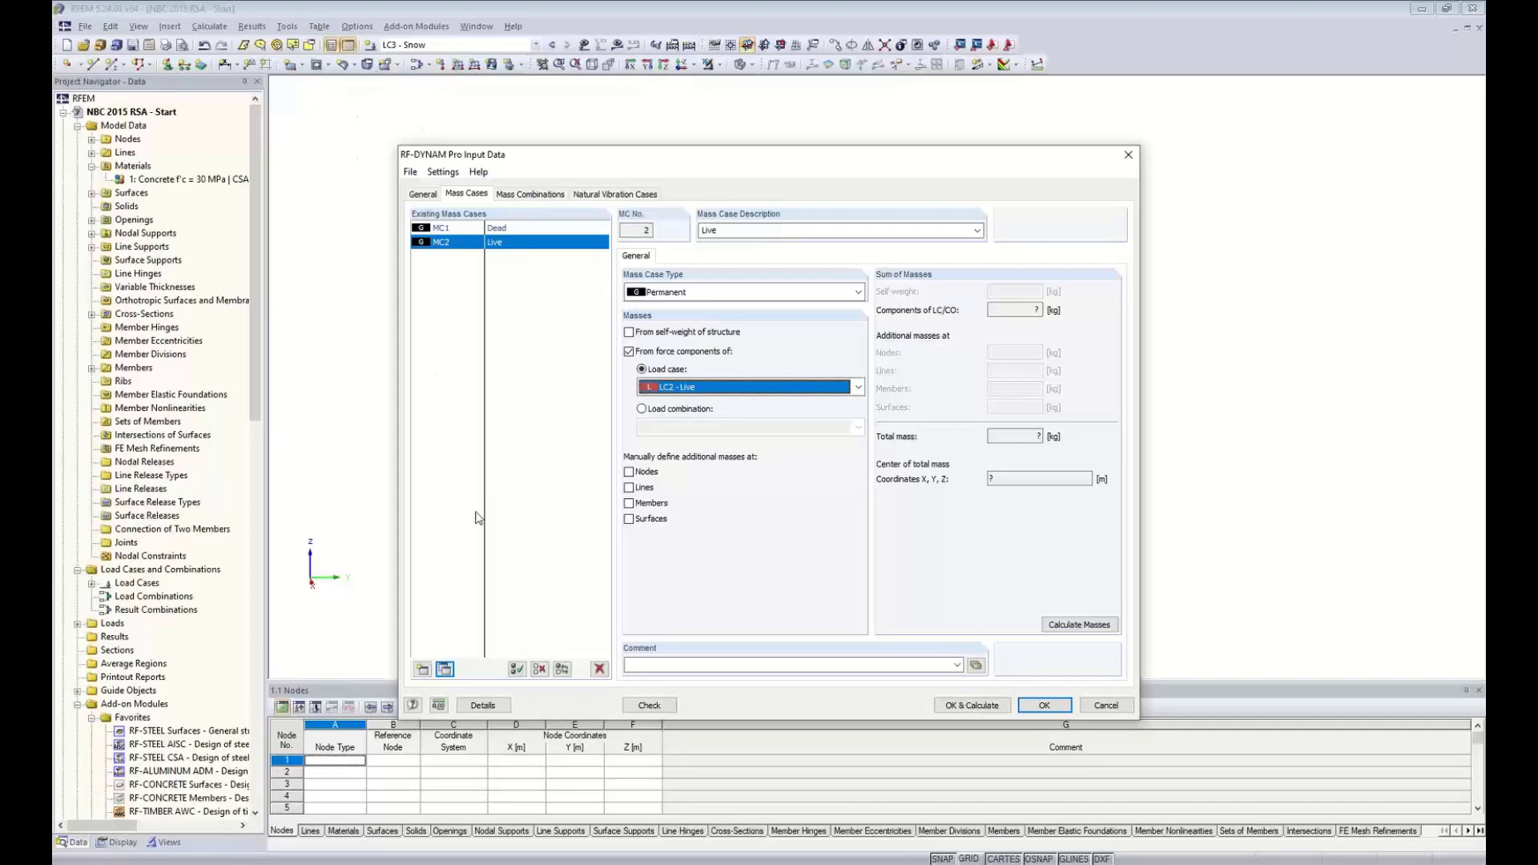
- Copy the Live mass case, name the copy Snow and base its masses on load case LC3 - Snow
click(445, 670)
click(445, 668)
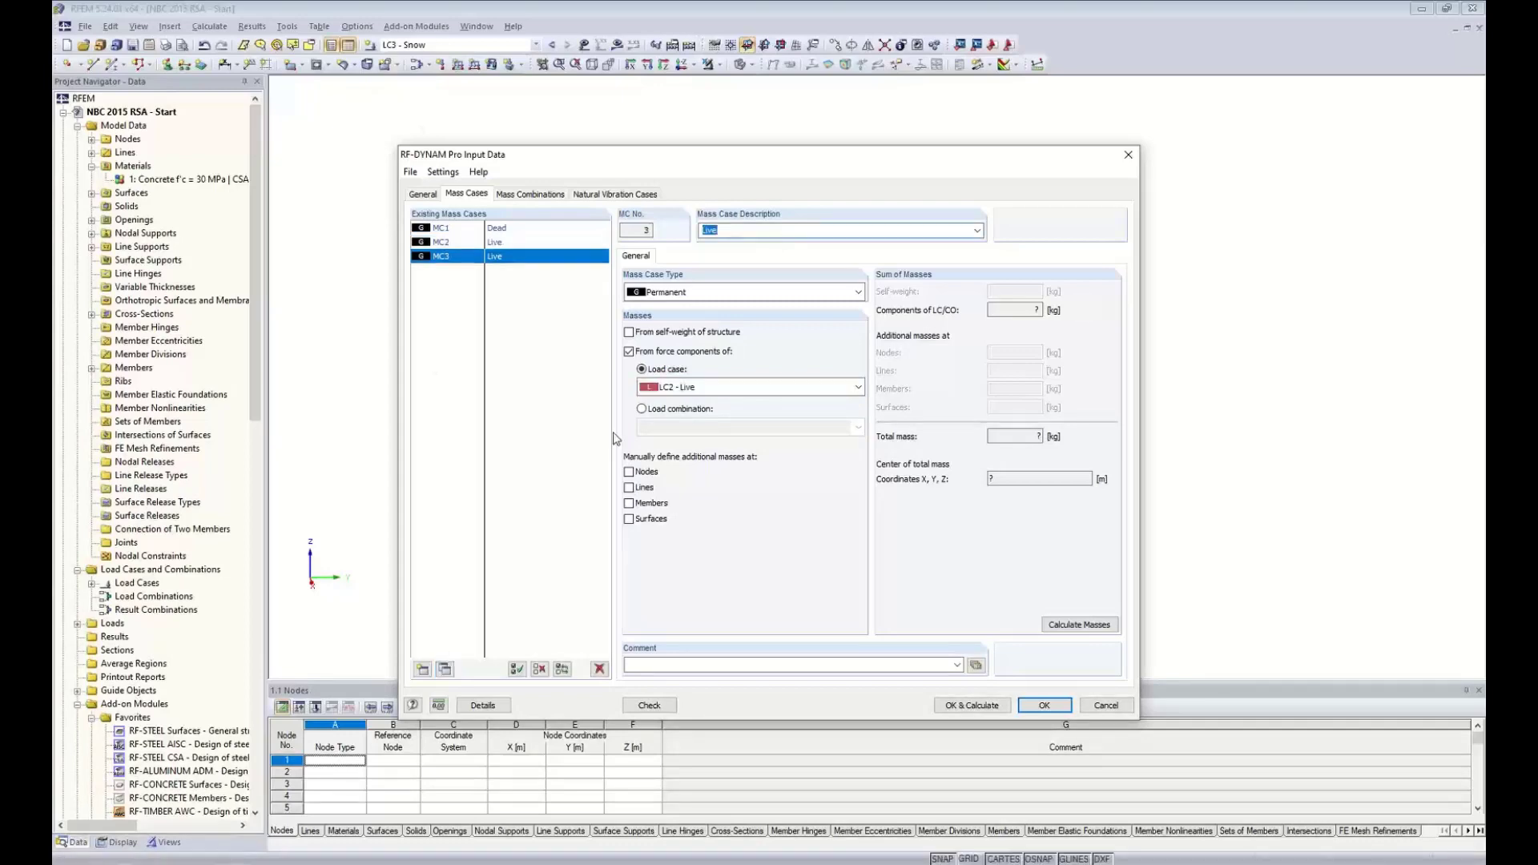
text(Snow)
click(651, 387)
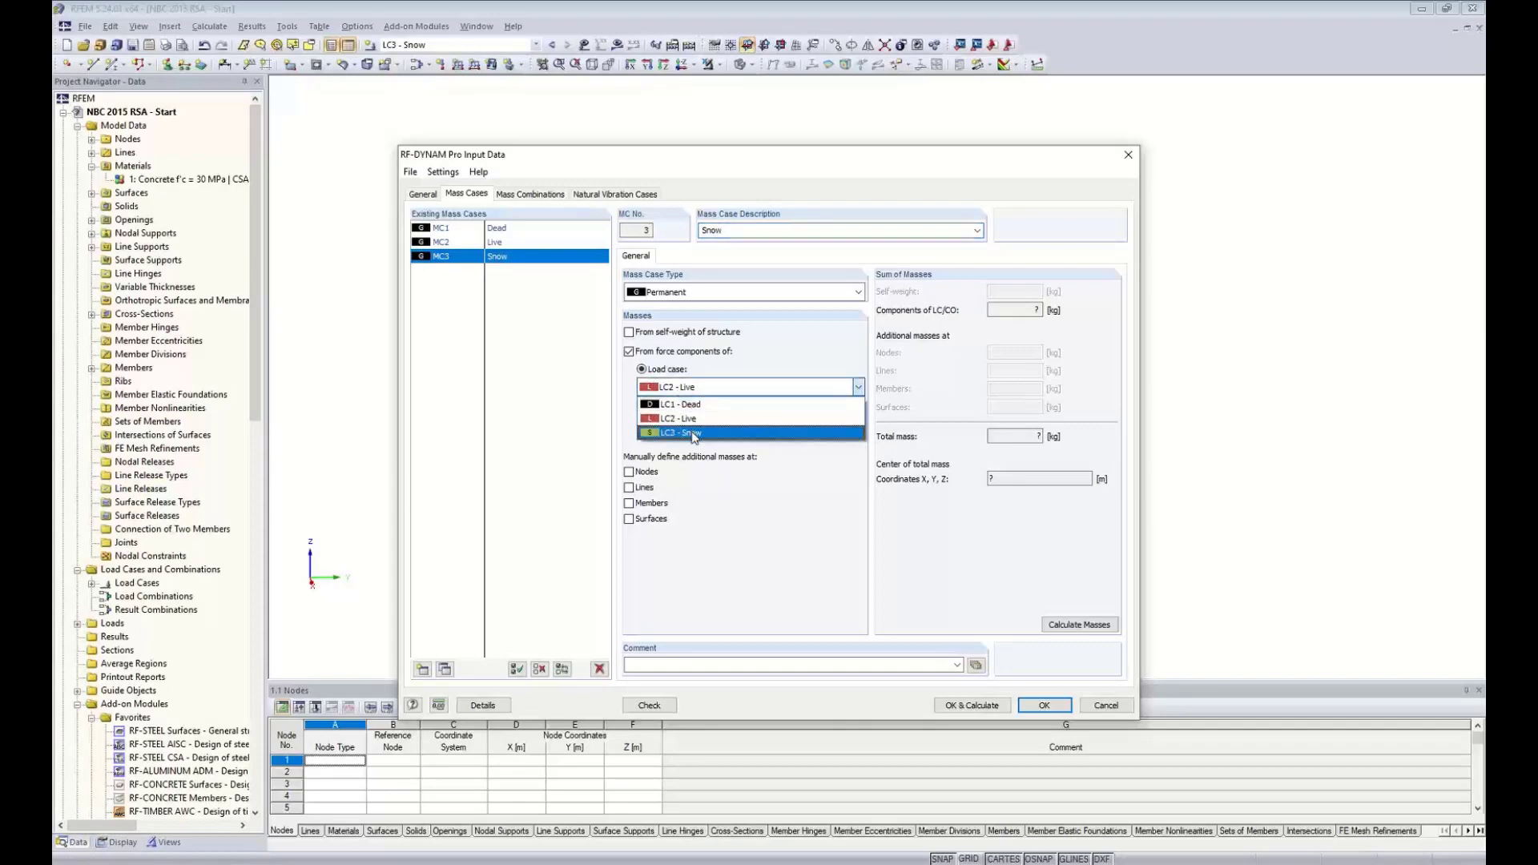
click(694, 434)
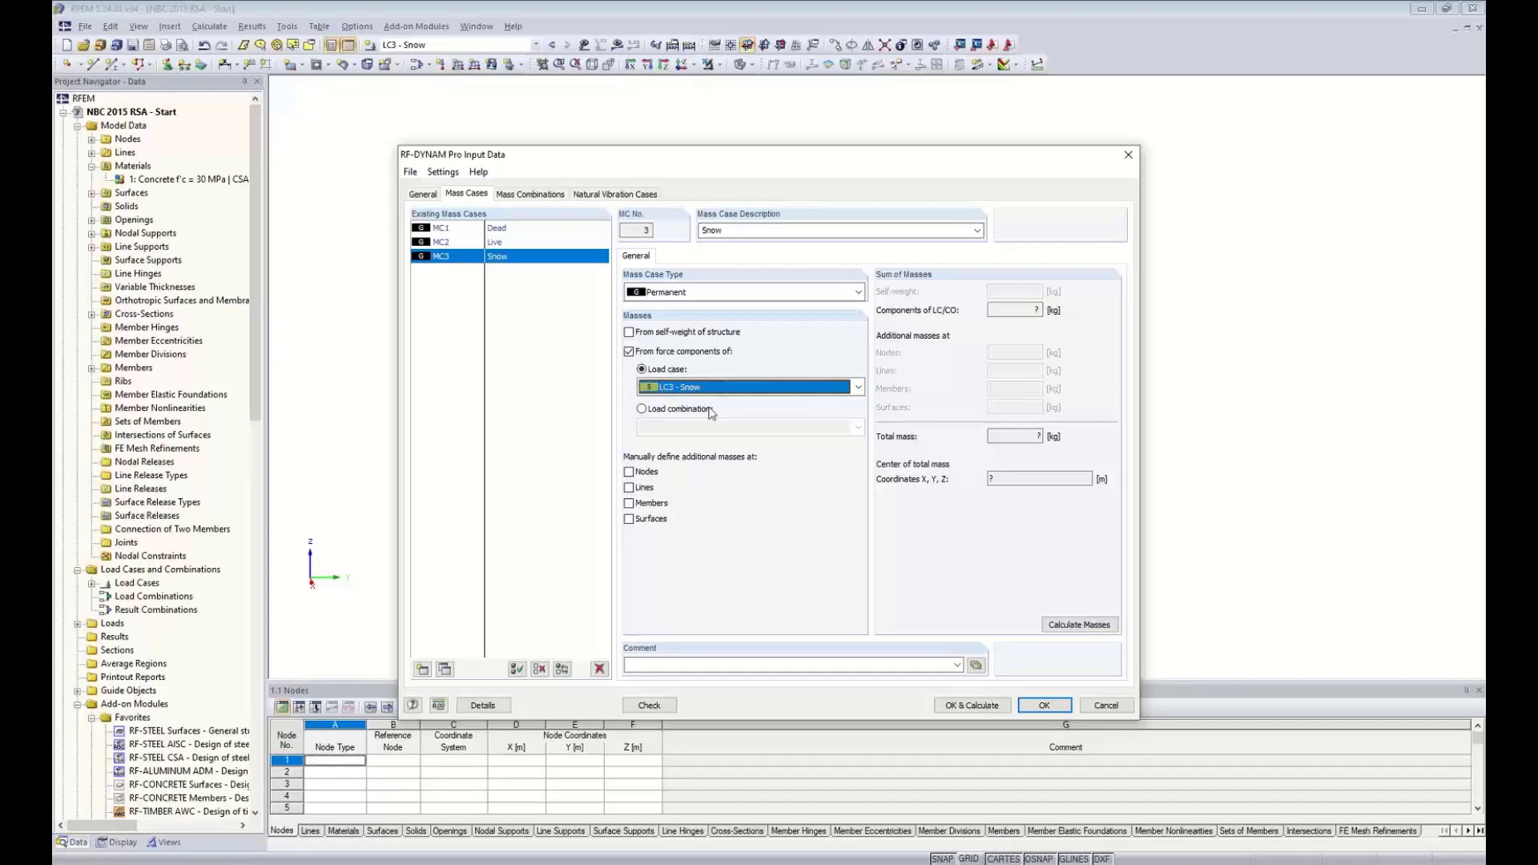
click(629, 471)
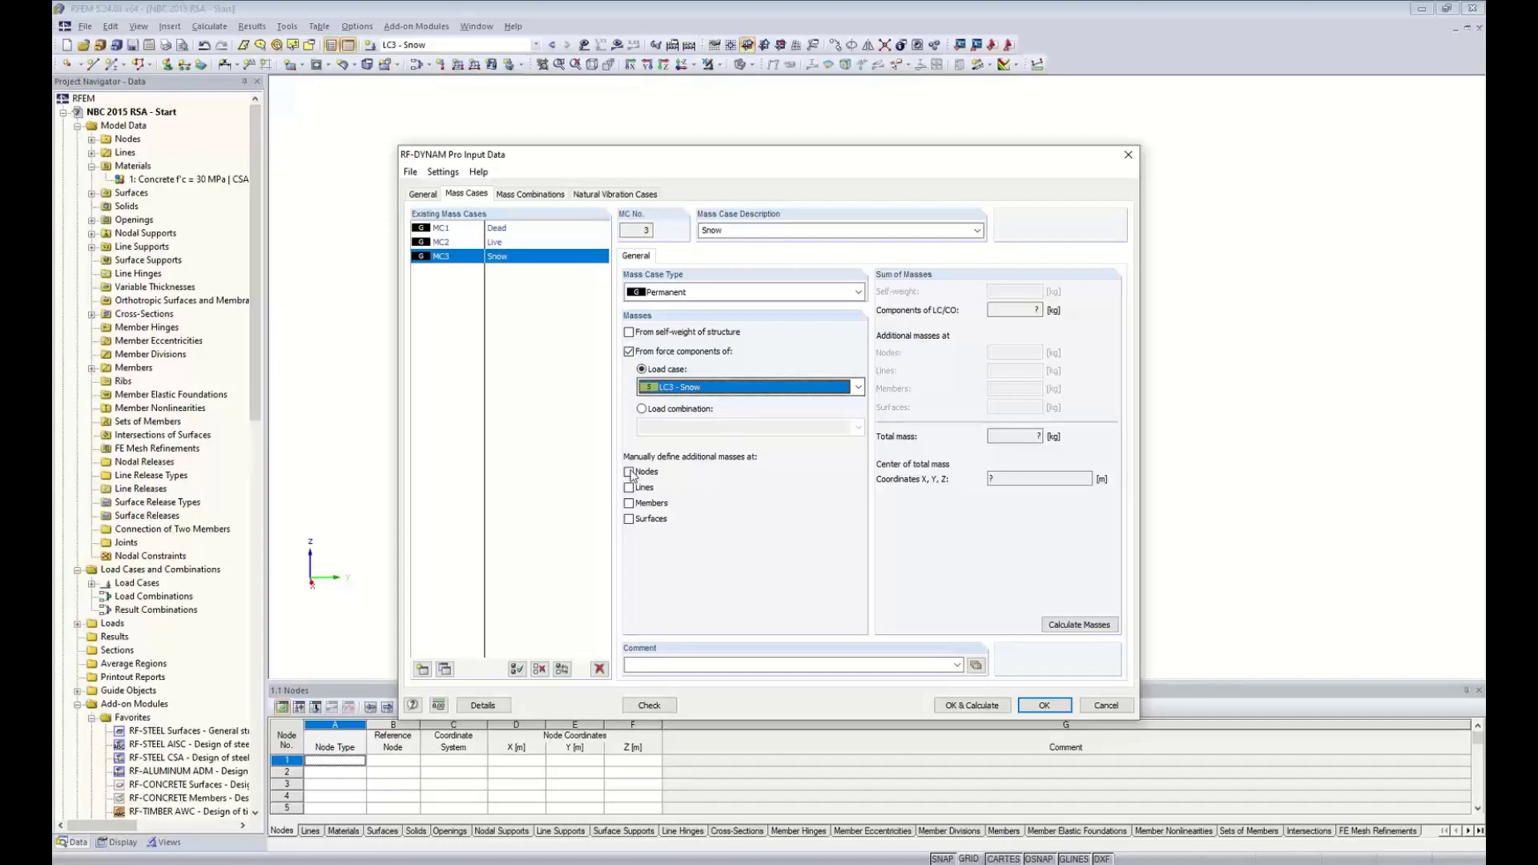
- Activate additional masses at nodes and lines for the Snow mass case and assign nodes 392 and 393 to the first nodal mass row
click(629, 487)
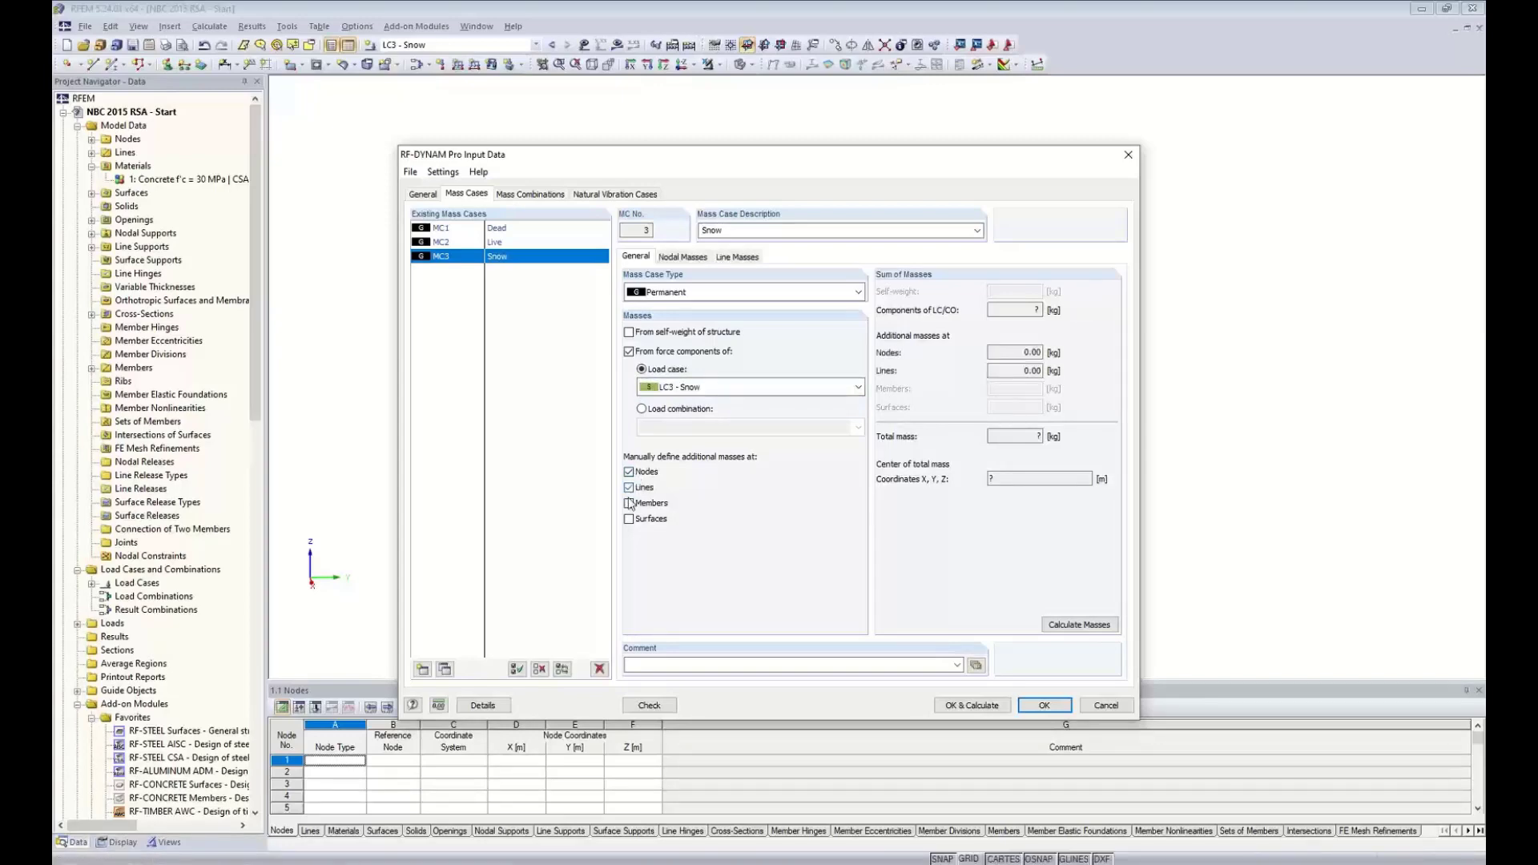
click(682, 258)
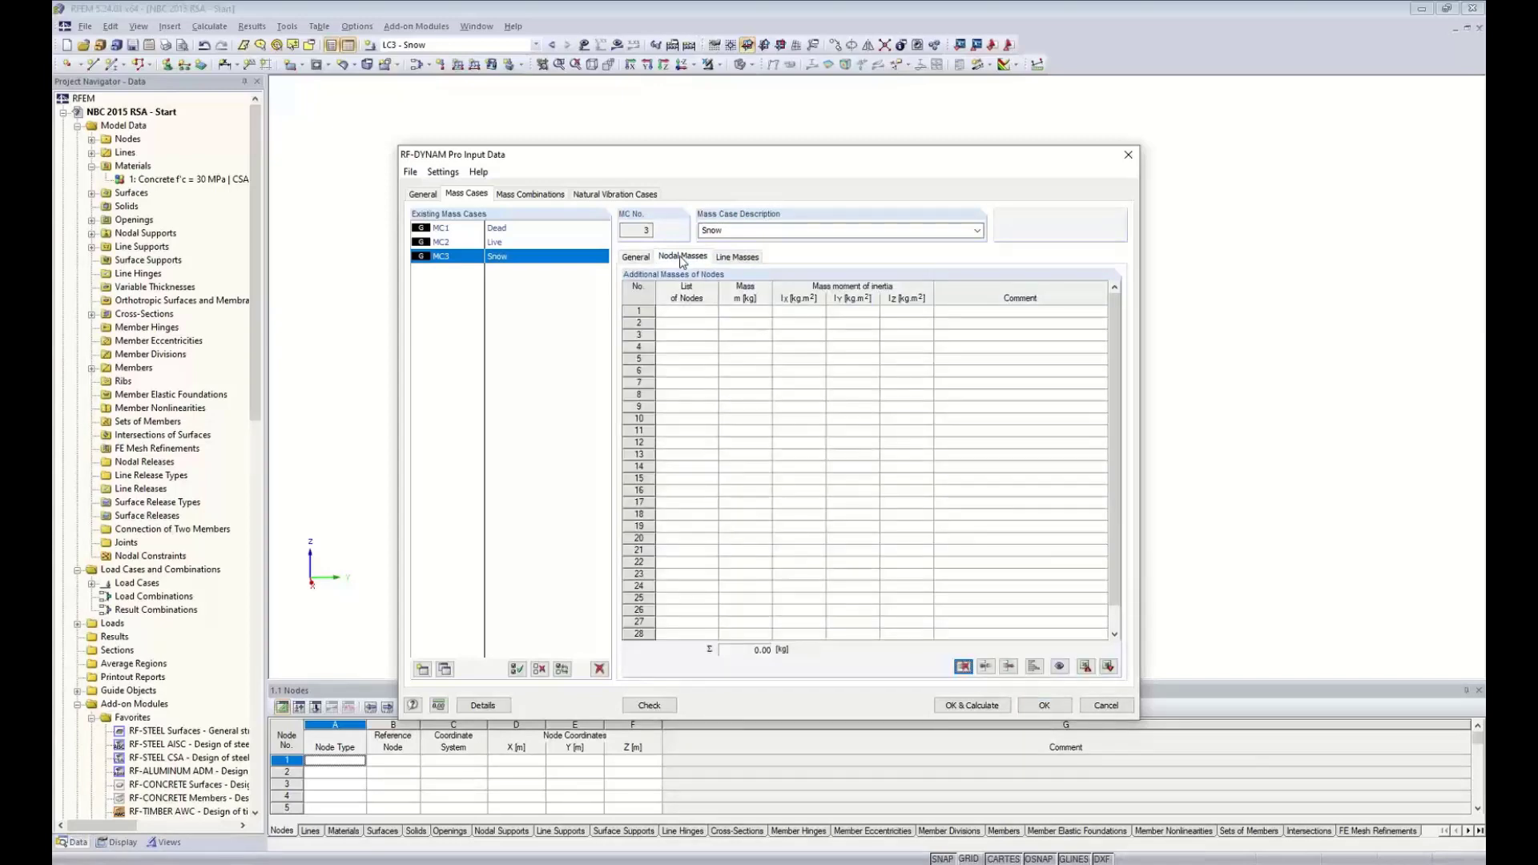
click(686, 311)
click(708, 311)
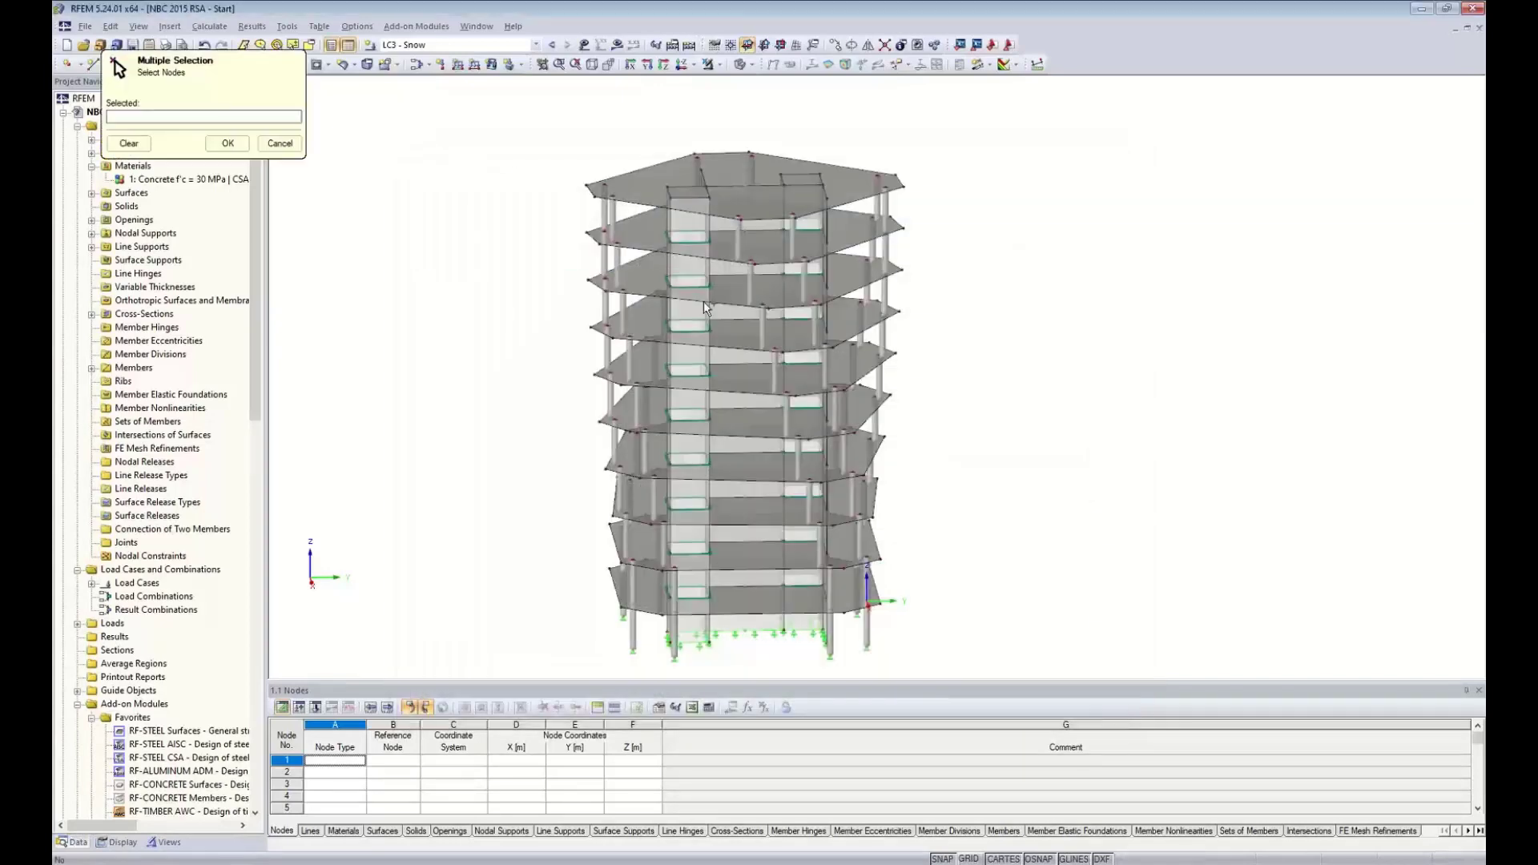
click(606, 179)
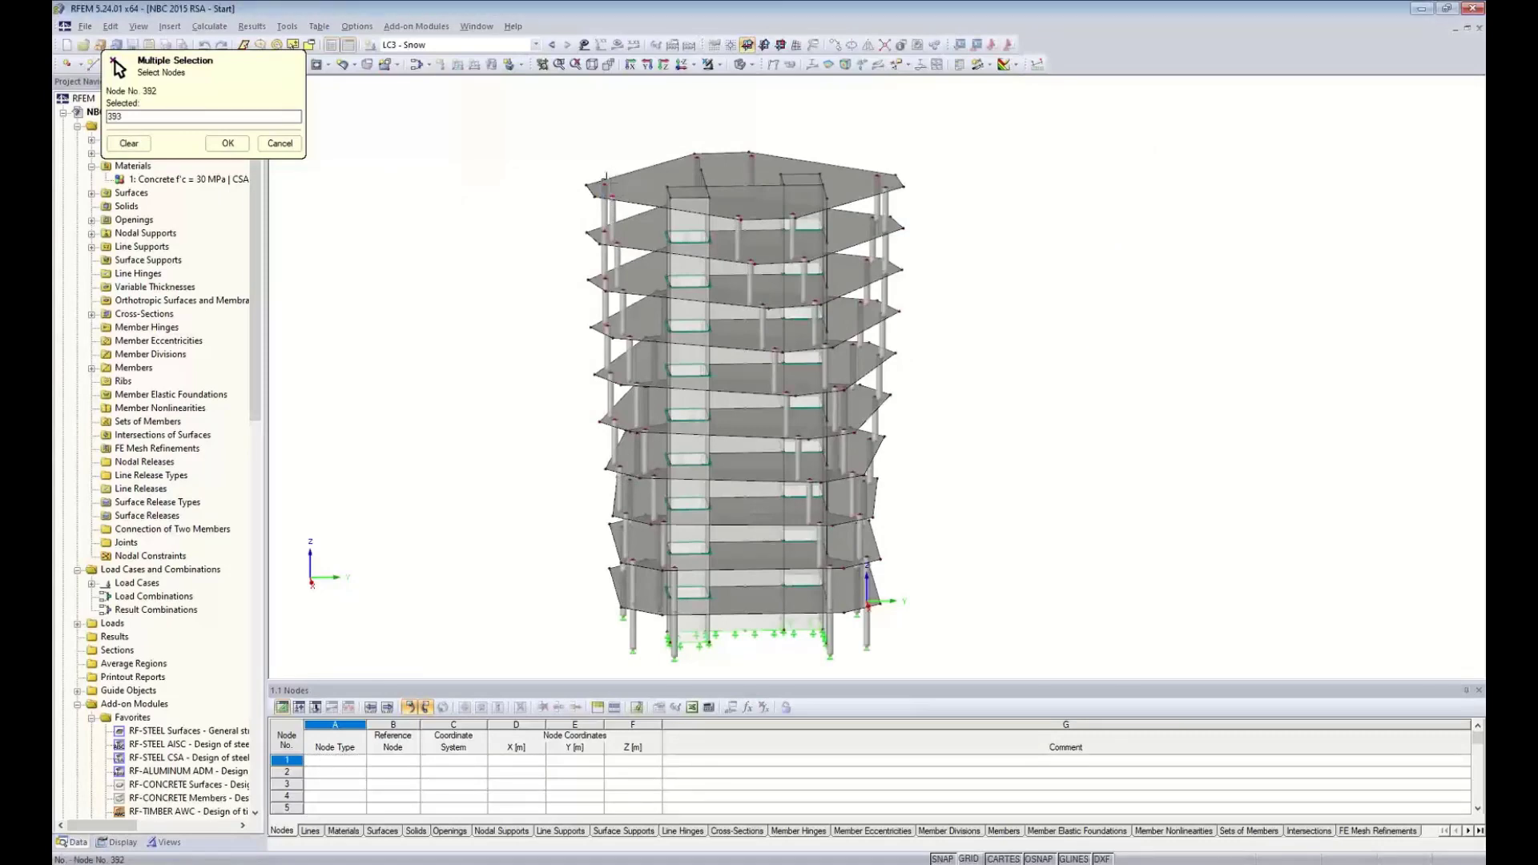
click(606, 177)
click(228, 143)
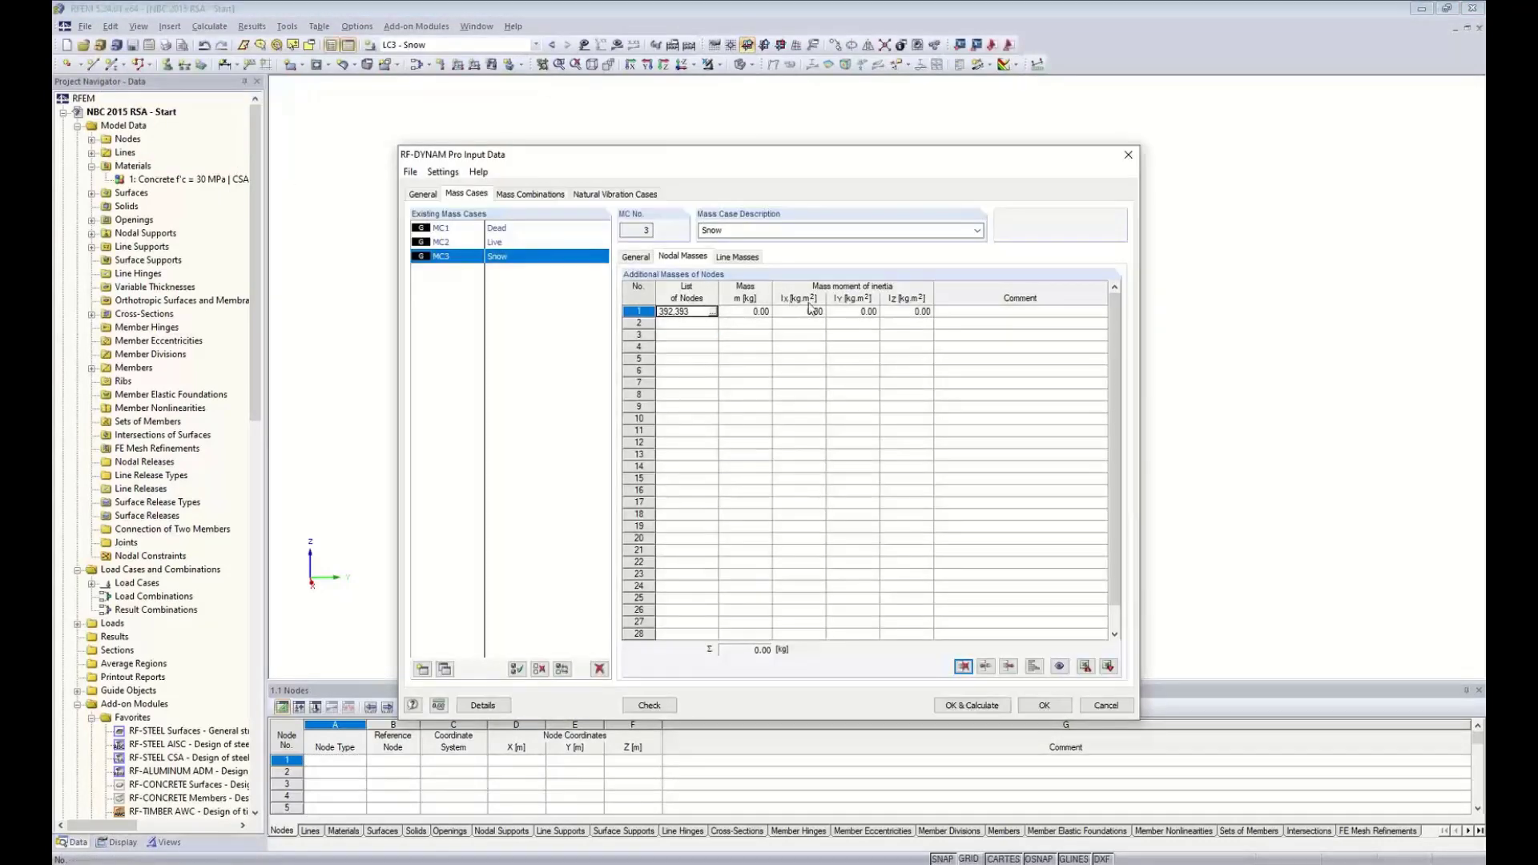
- Delete the nodal mass row and deactivate the additional masses at nodes and lines for the Snow mass case
click(639, 311)
key(Delete)
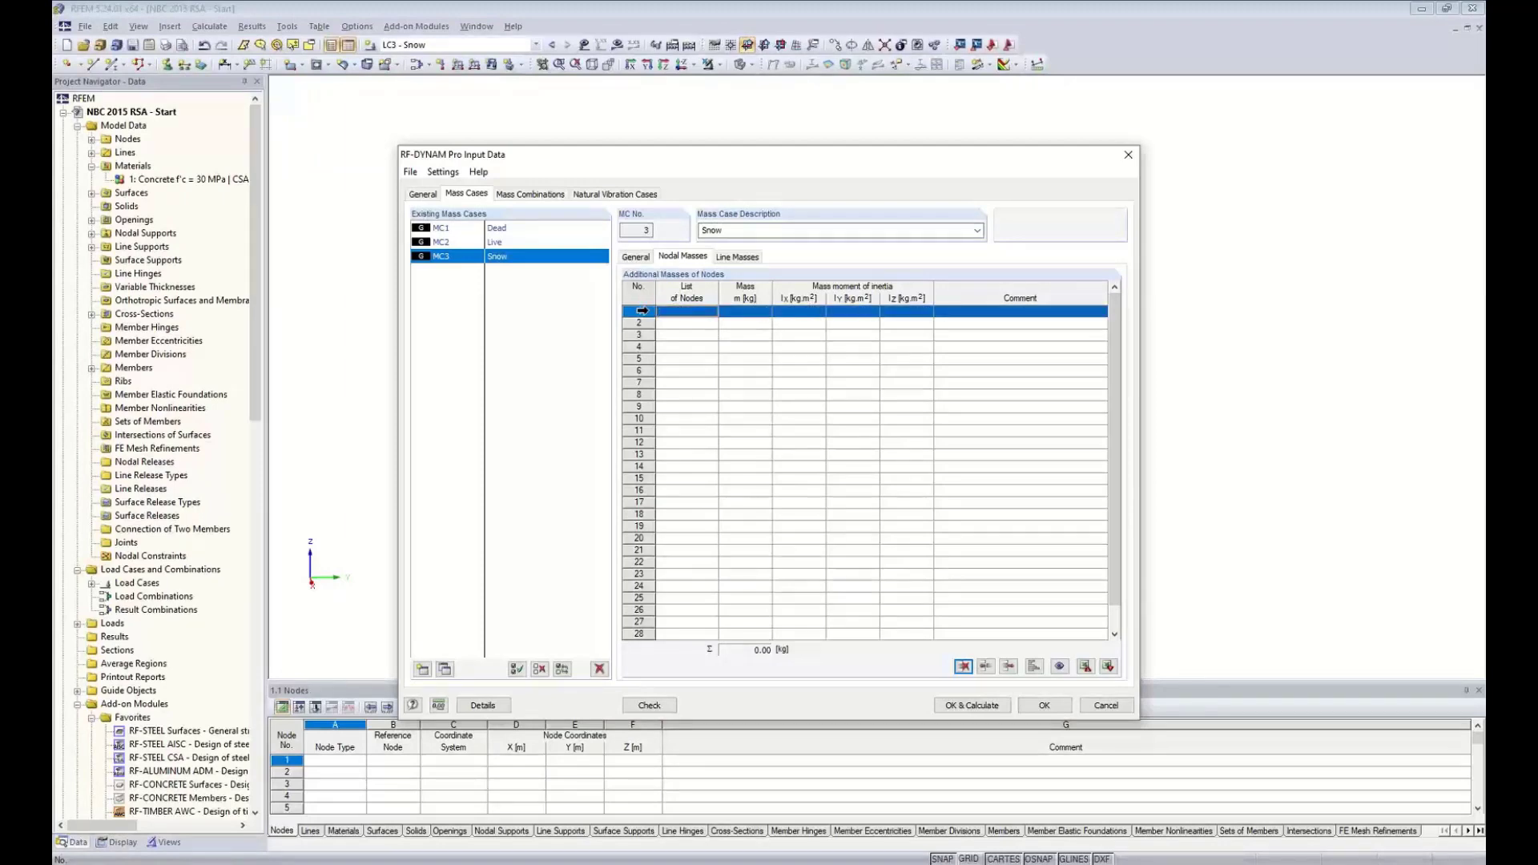
click(635, 256)
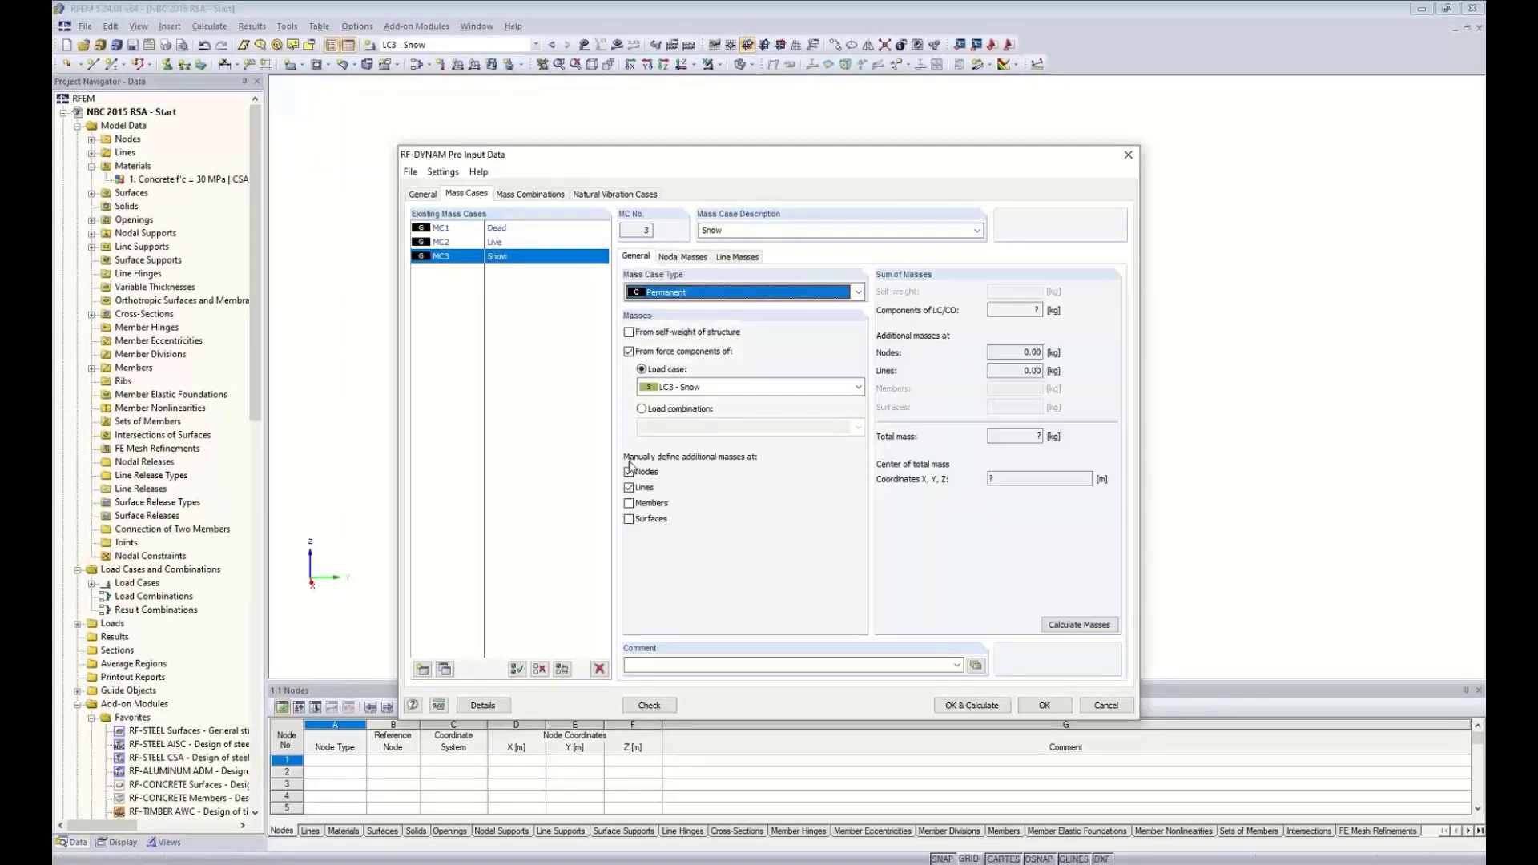
click(629, 471)
click(629, 487)
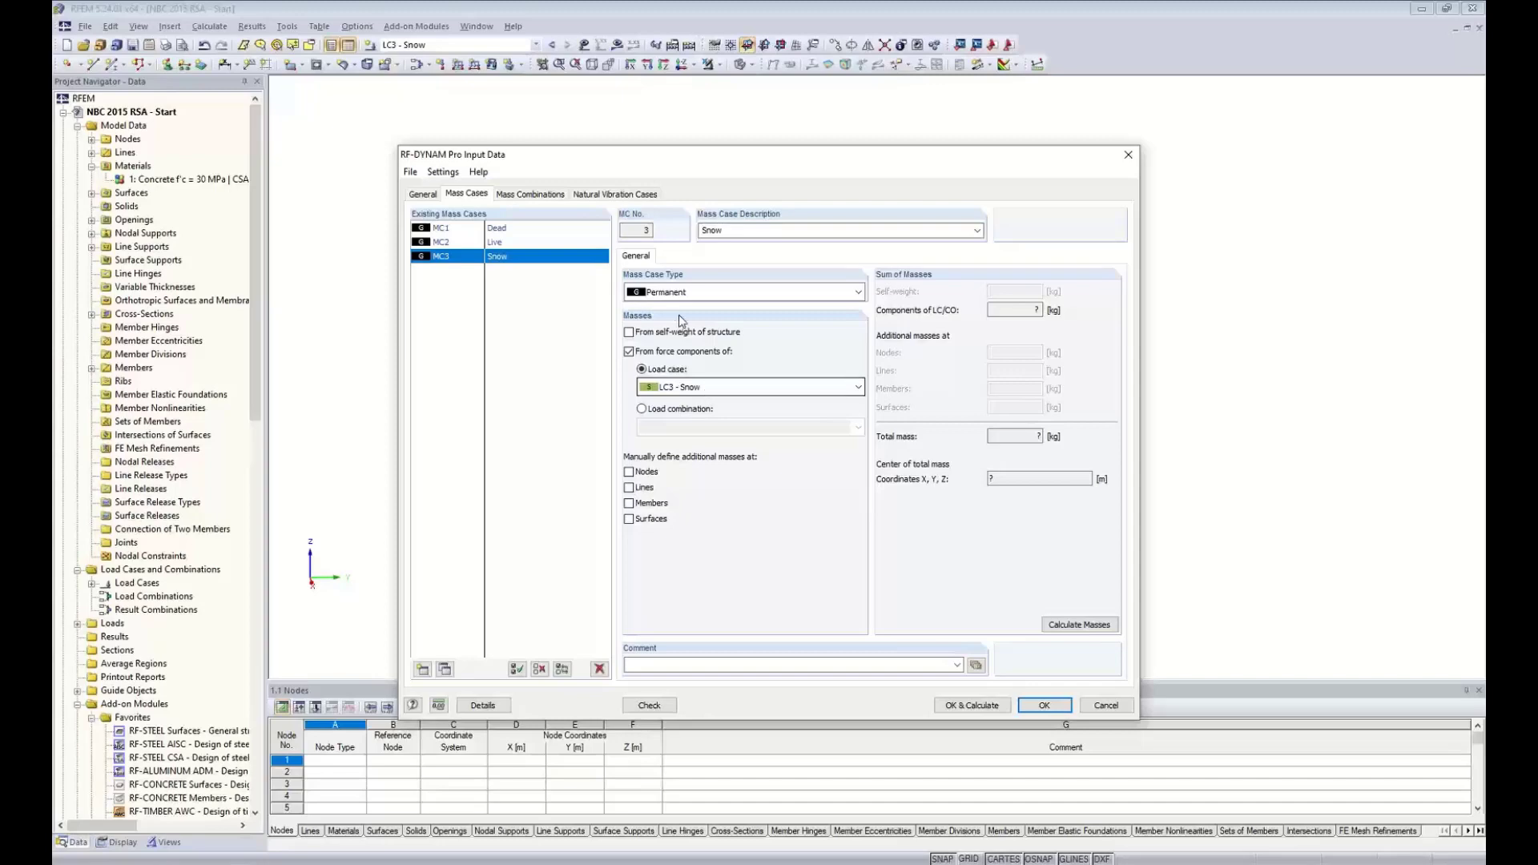
- Add the Dead, Live and Snow mass cases to mass combination MCO1 and describe it as MC 1
click(536, 194)
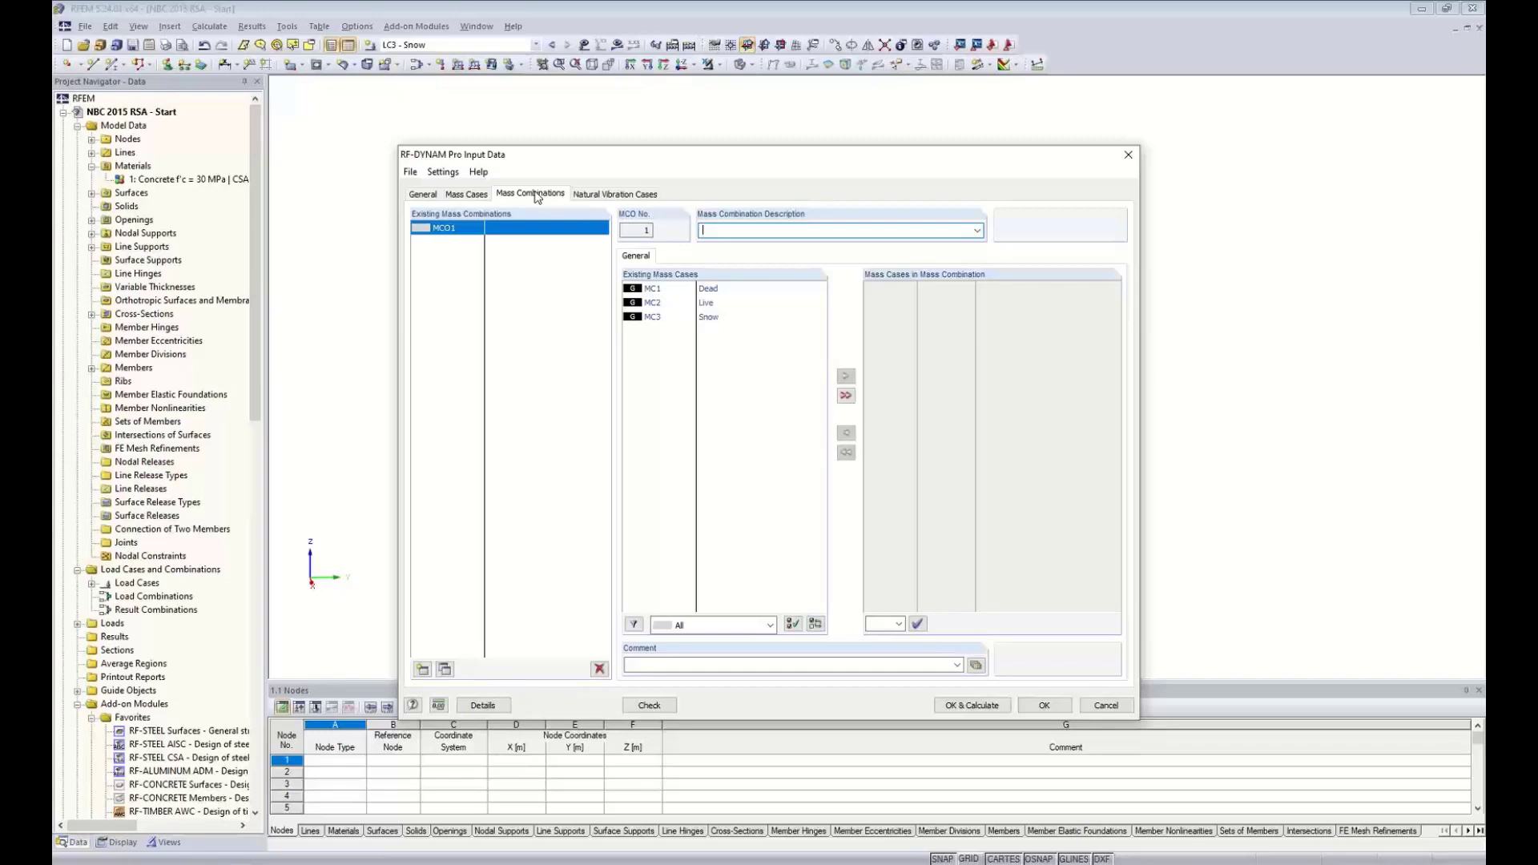
double_click(702, 290)
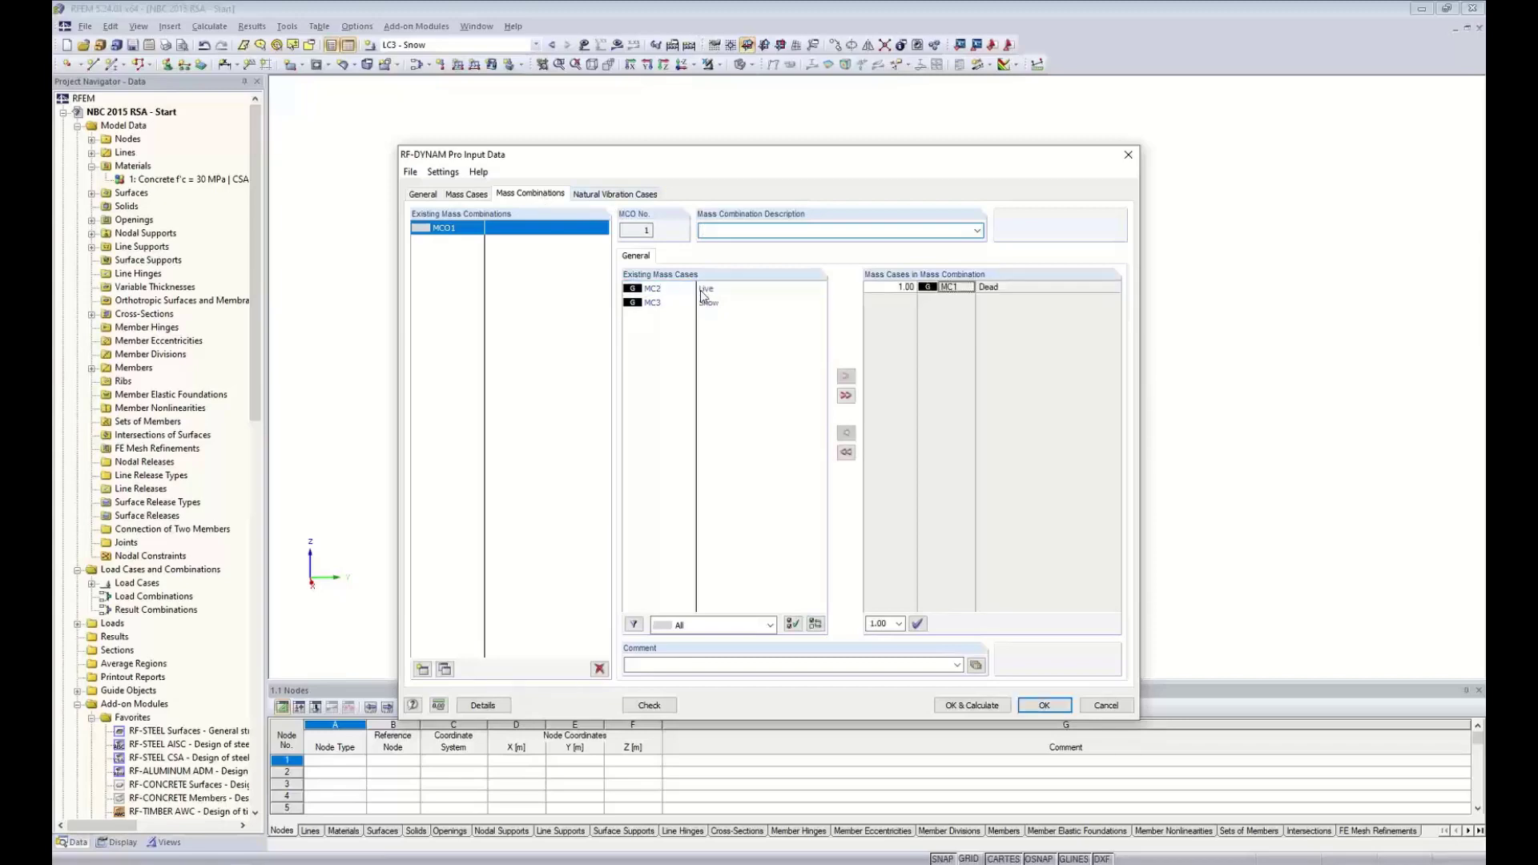
double_click(701, 290)
double_click(700, 290)
click(715, 231)
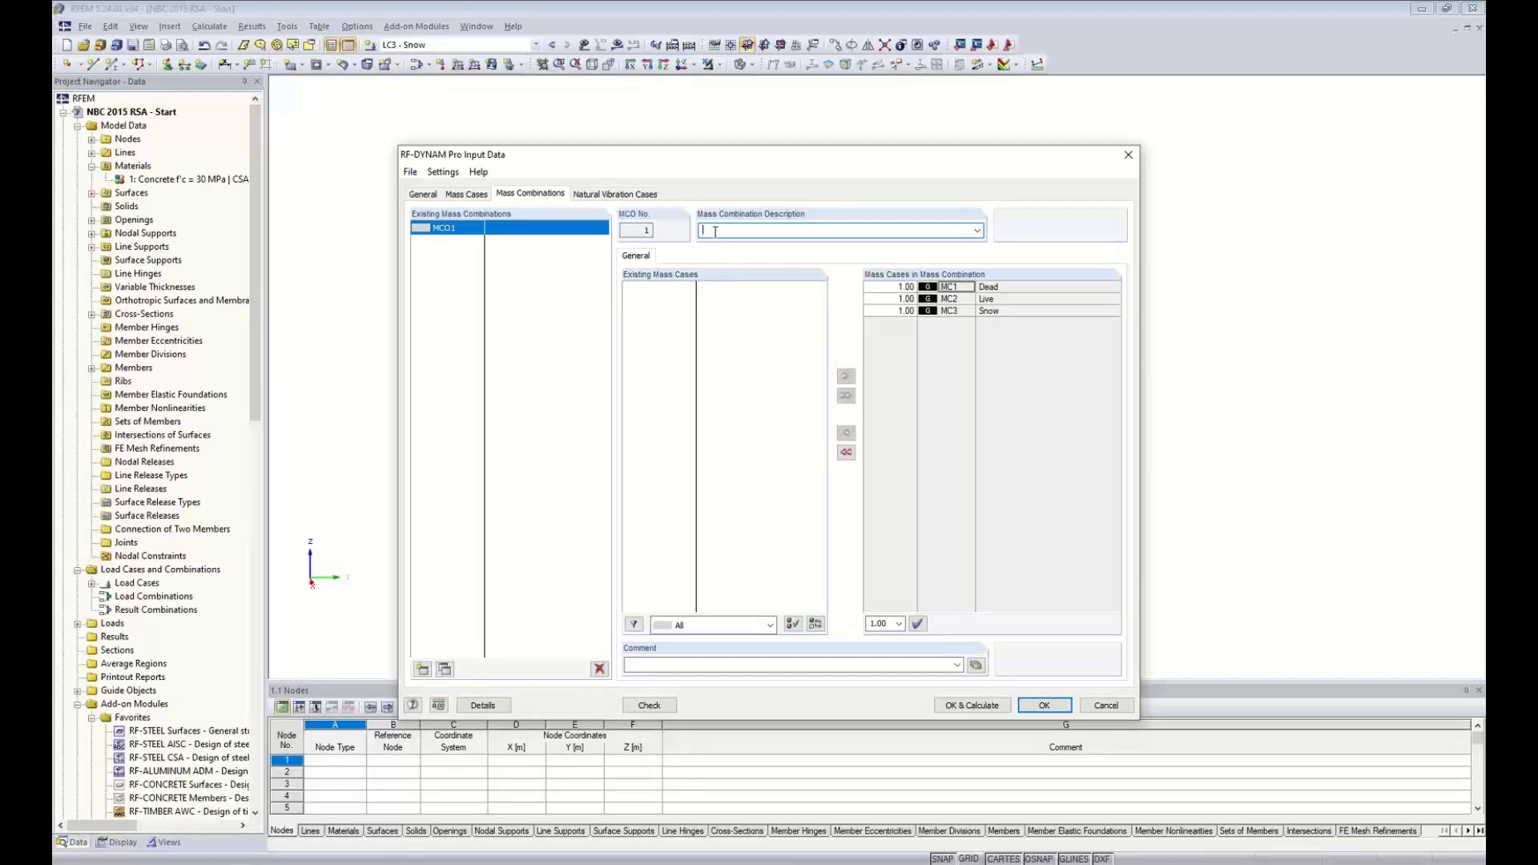
text(MC 1)
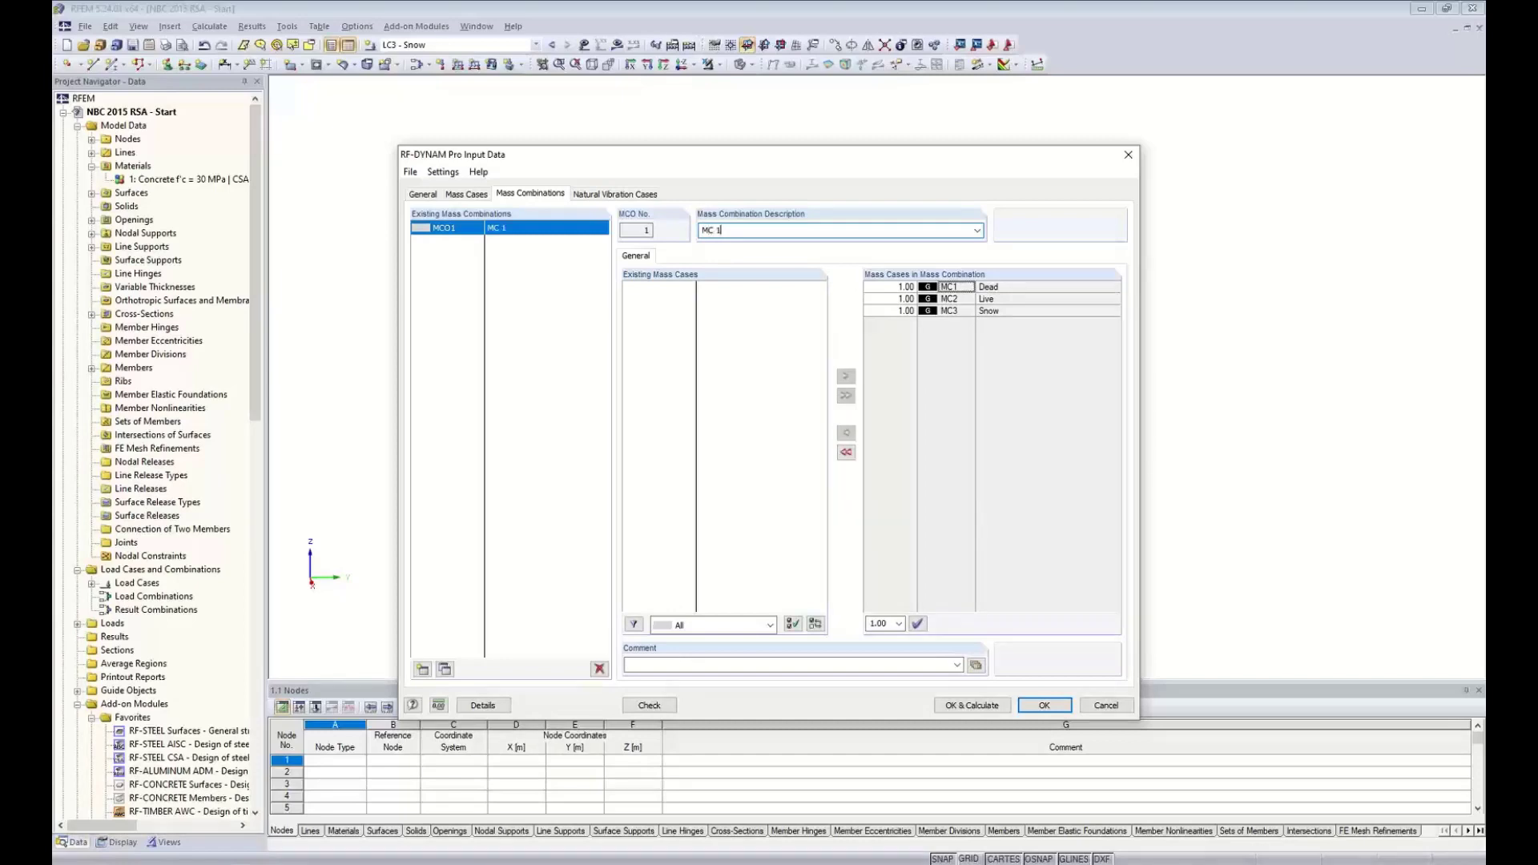
- Set the mass combination factors to 0.6 for Live and 0.25 for Snow
click(897, 299)
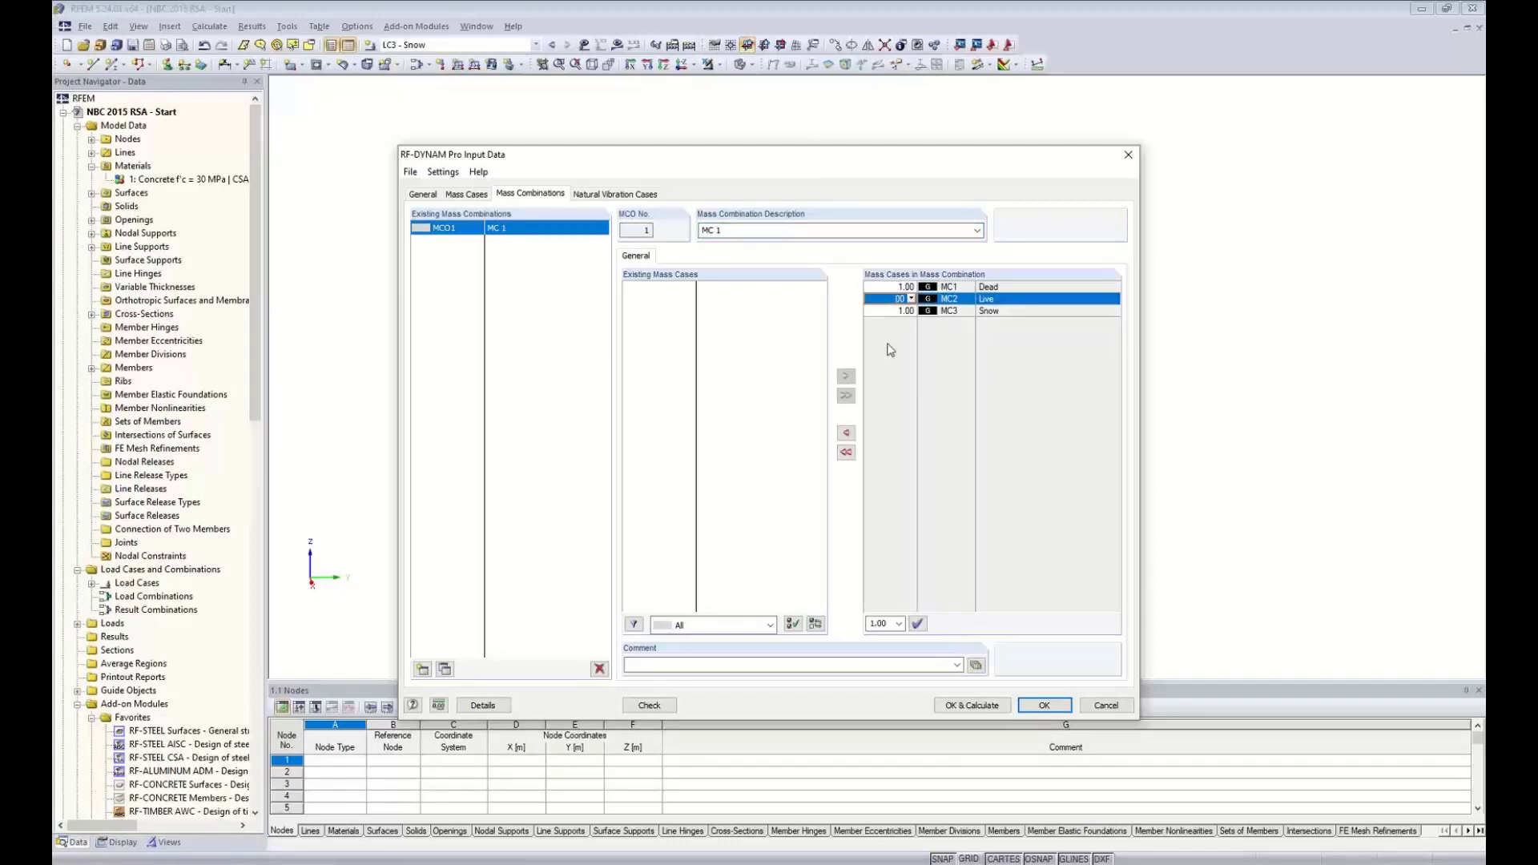
text(0.6)
key(Return)
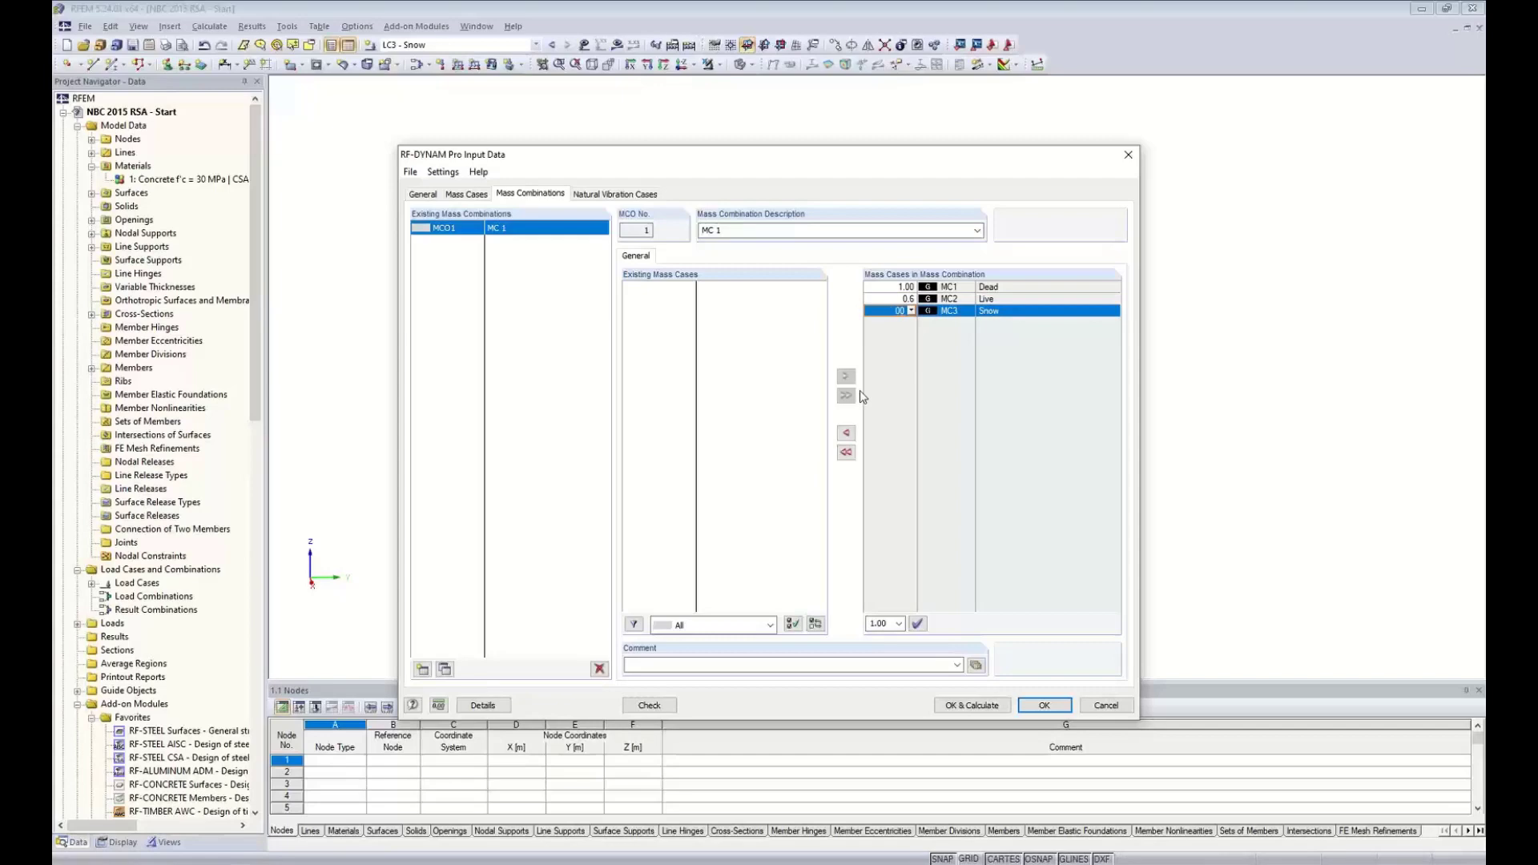
text(0.25)
key(Return)
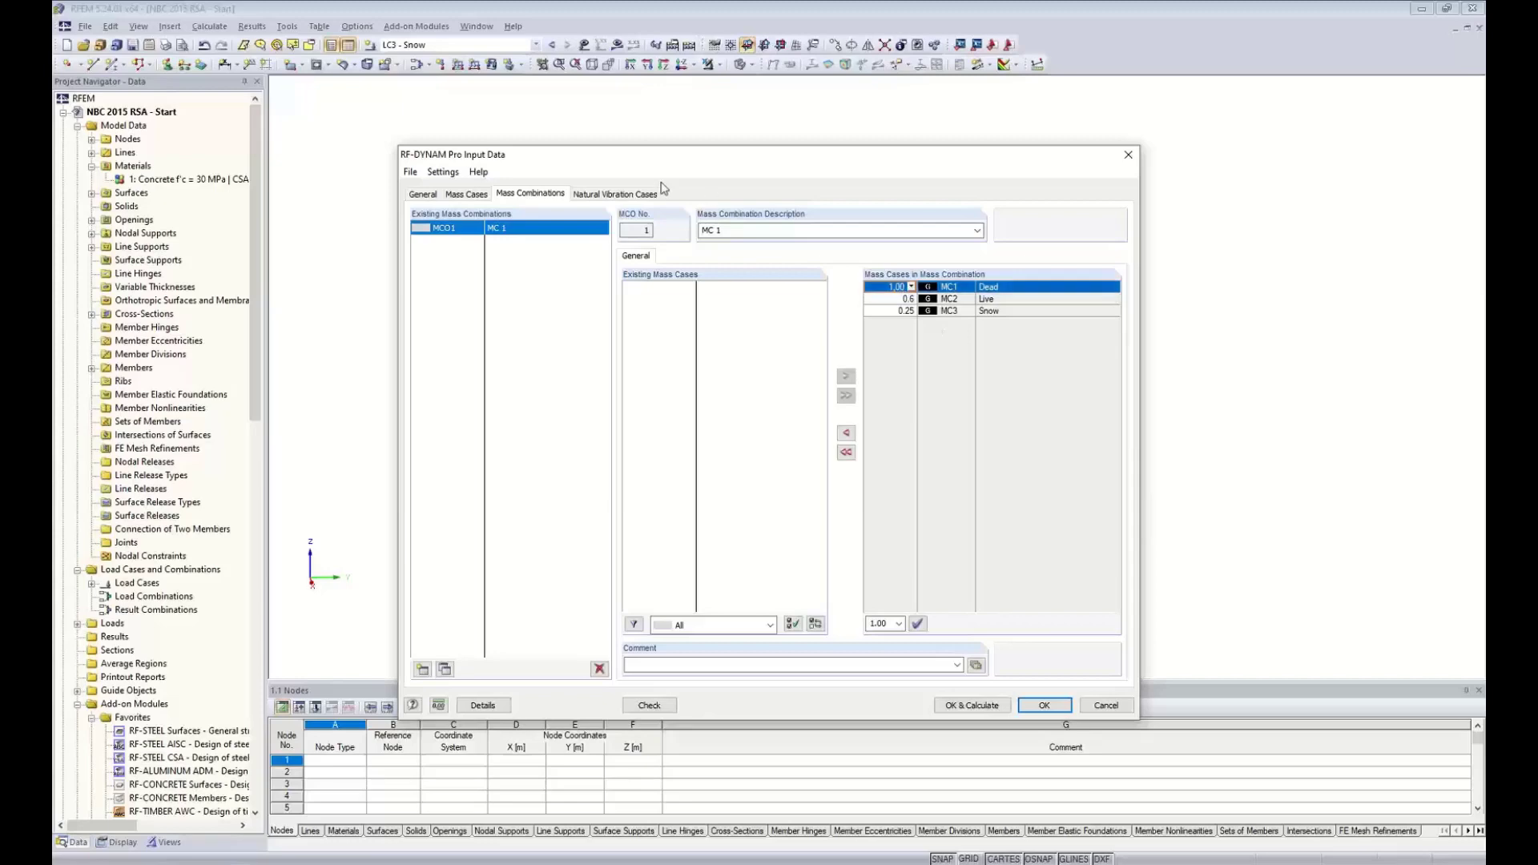
- Describe the natural vibration case as NVC 1 and set its number of lowest eigenvalues to calculate to 10
click(615, 196)
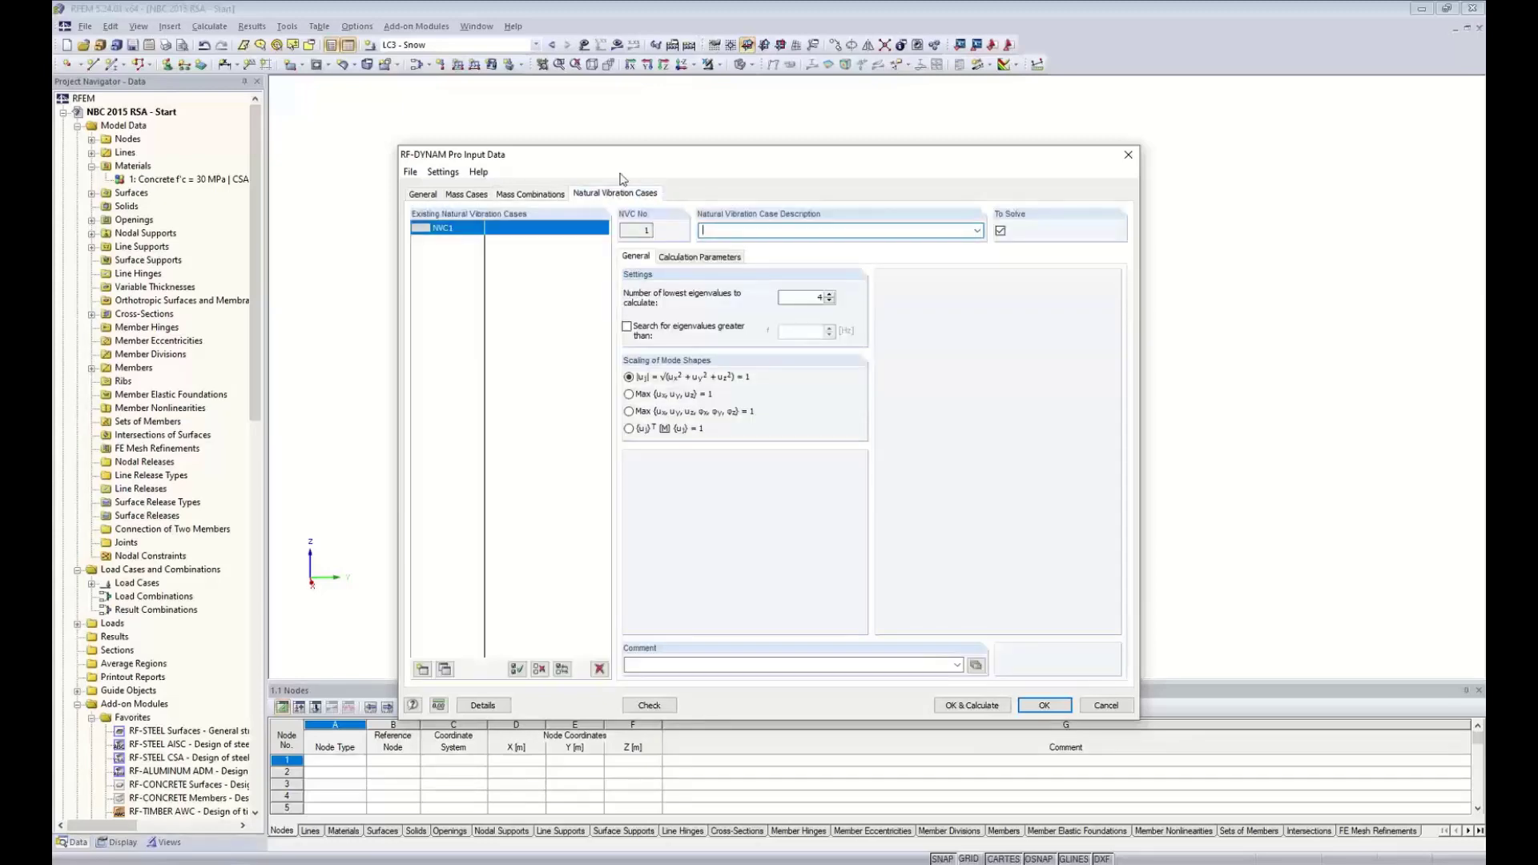
click(717, 233)
text(NVC 1)
double_click(809, 298)
text(10)
- Try the alternative mode shape scaling options, then restore the scaling based on the root of the summed squared displacements
click(630, 395)
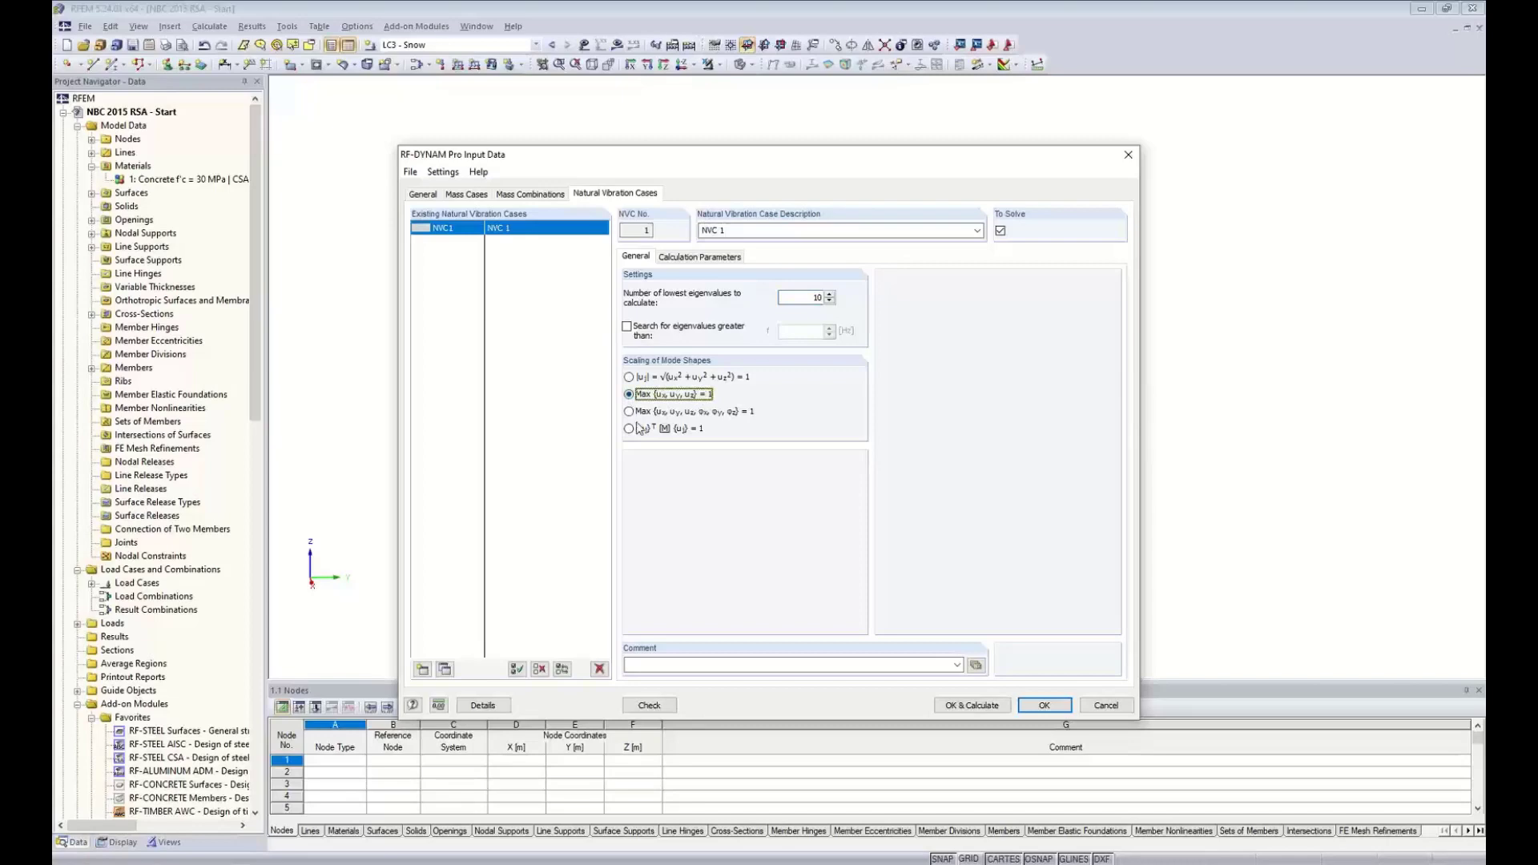
click(630, 412)
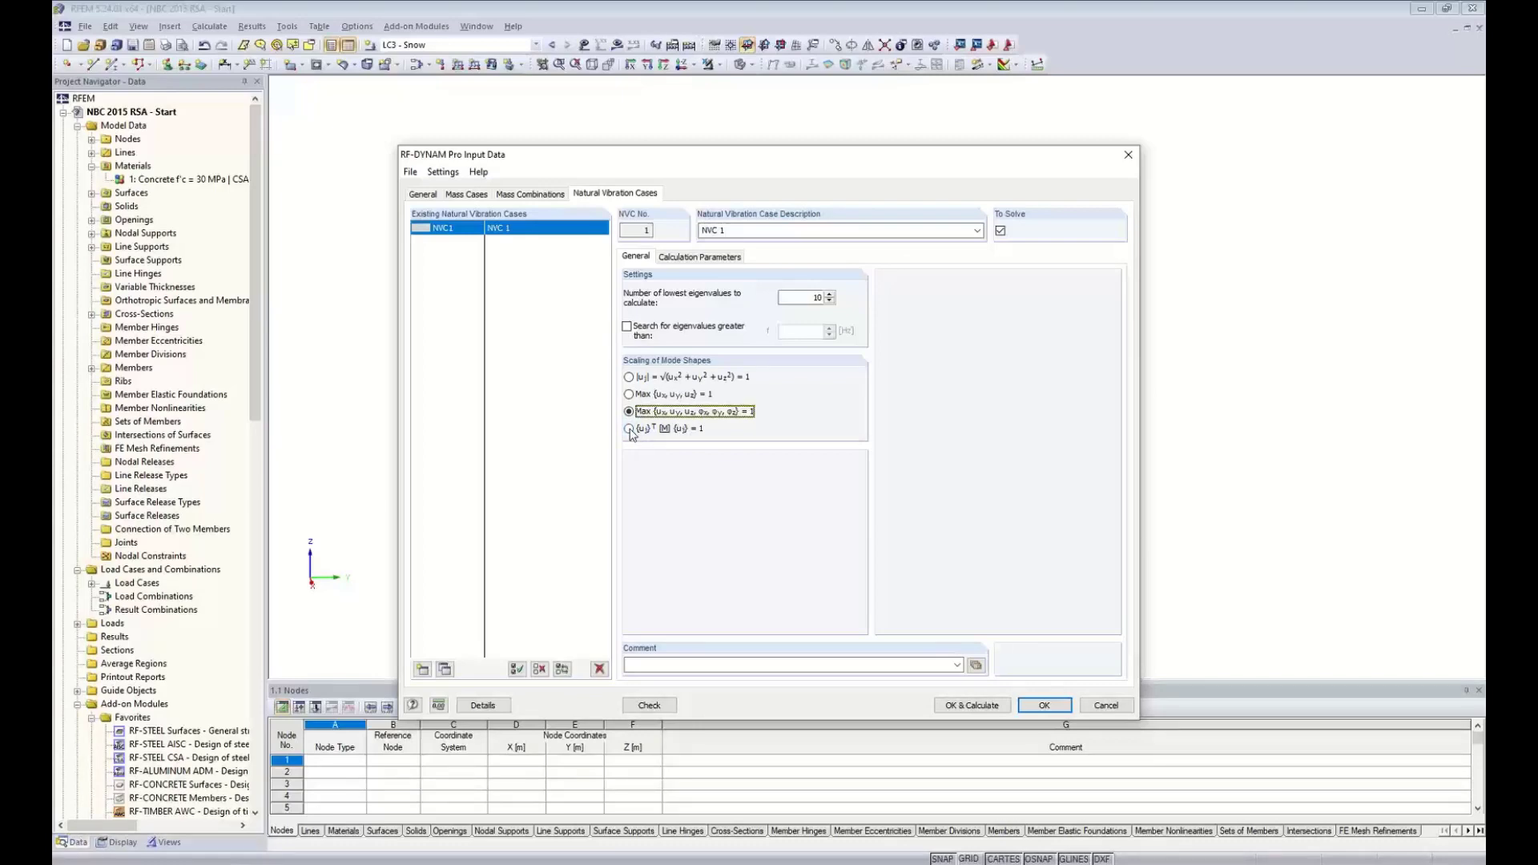
click(630, 429)
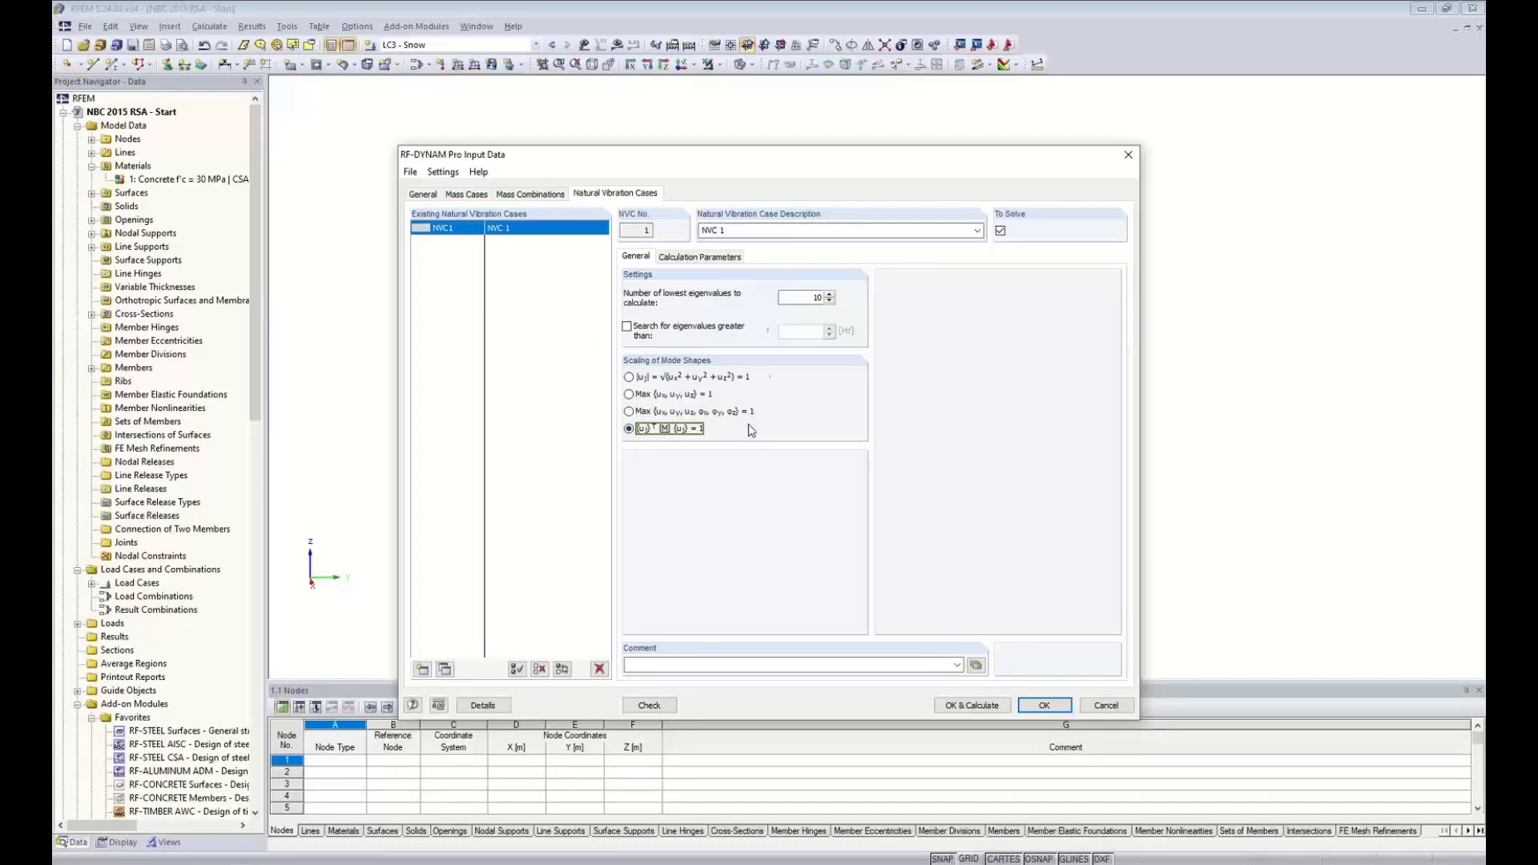
click(629, 377)
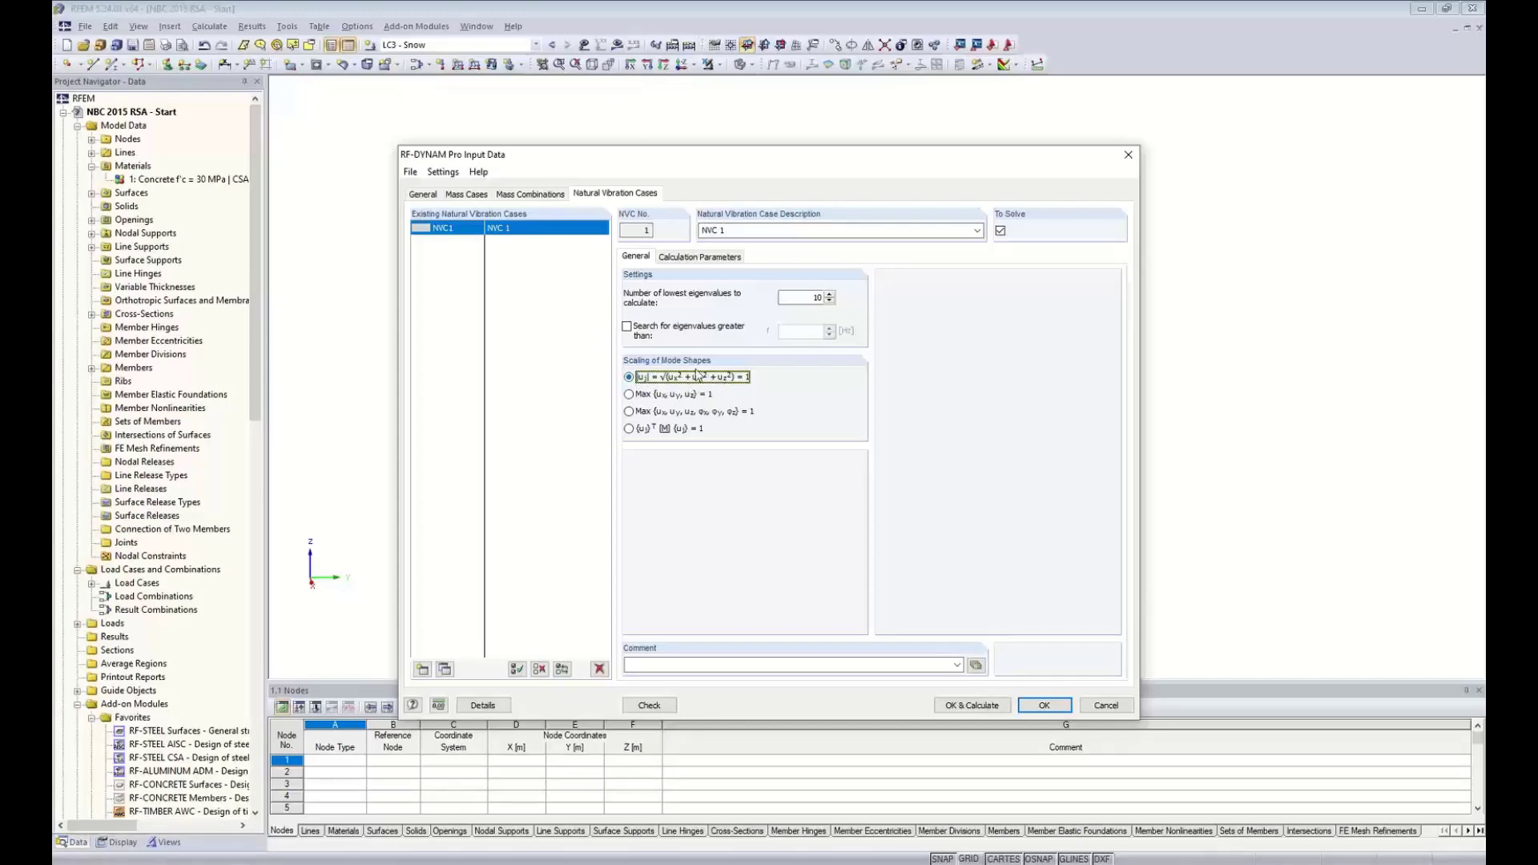
- In the calculation parameters of NVC 1, use mass combination MCO1 - MC 1 for the acting masses instead of a single mass case
click(687, 258)
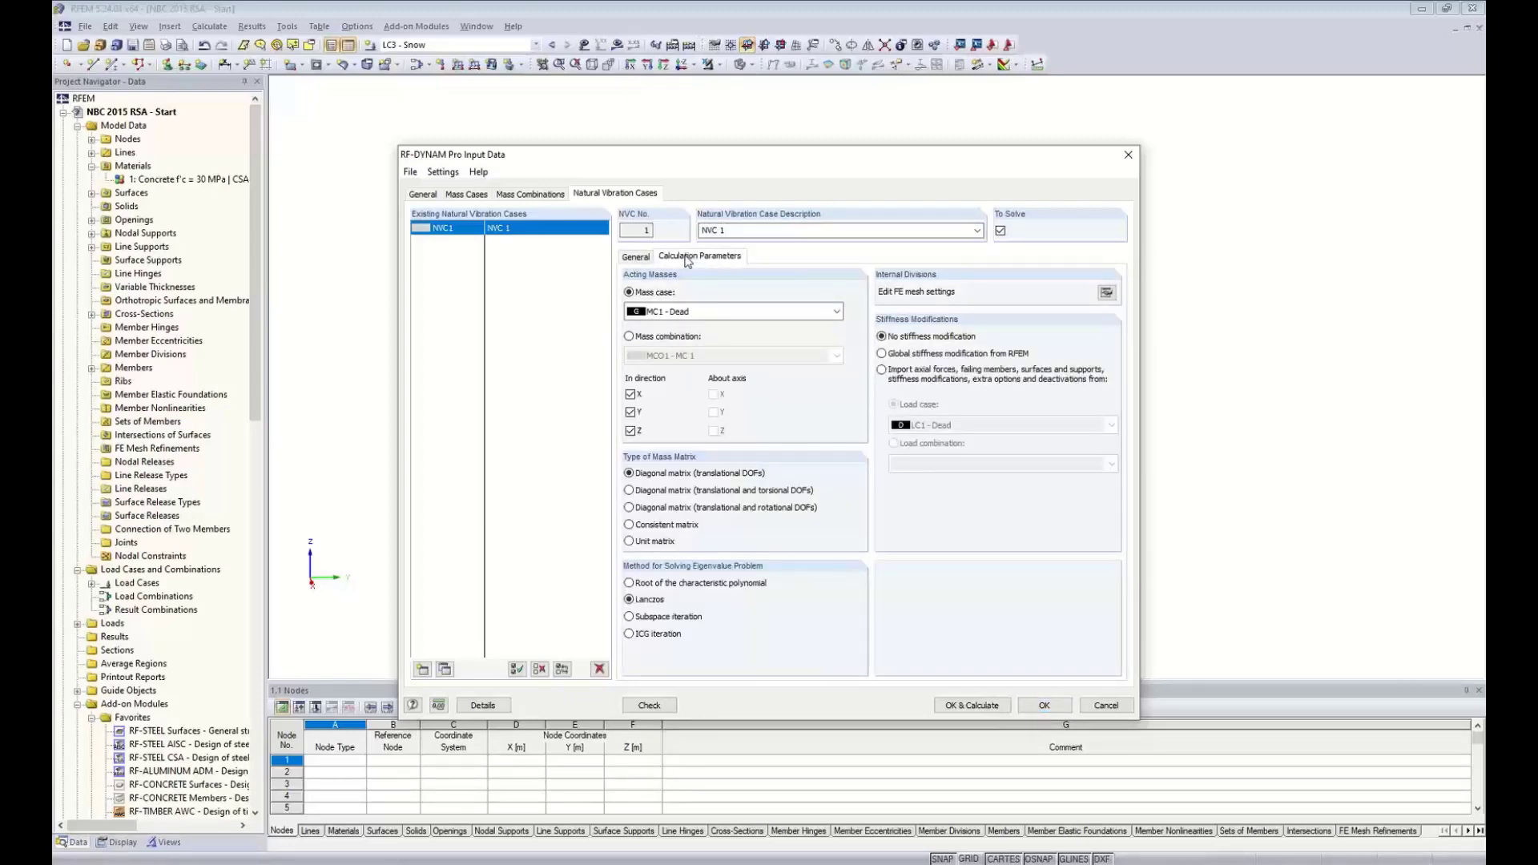
click(668, 312)
click(669, 312)
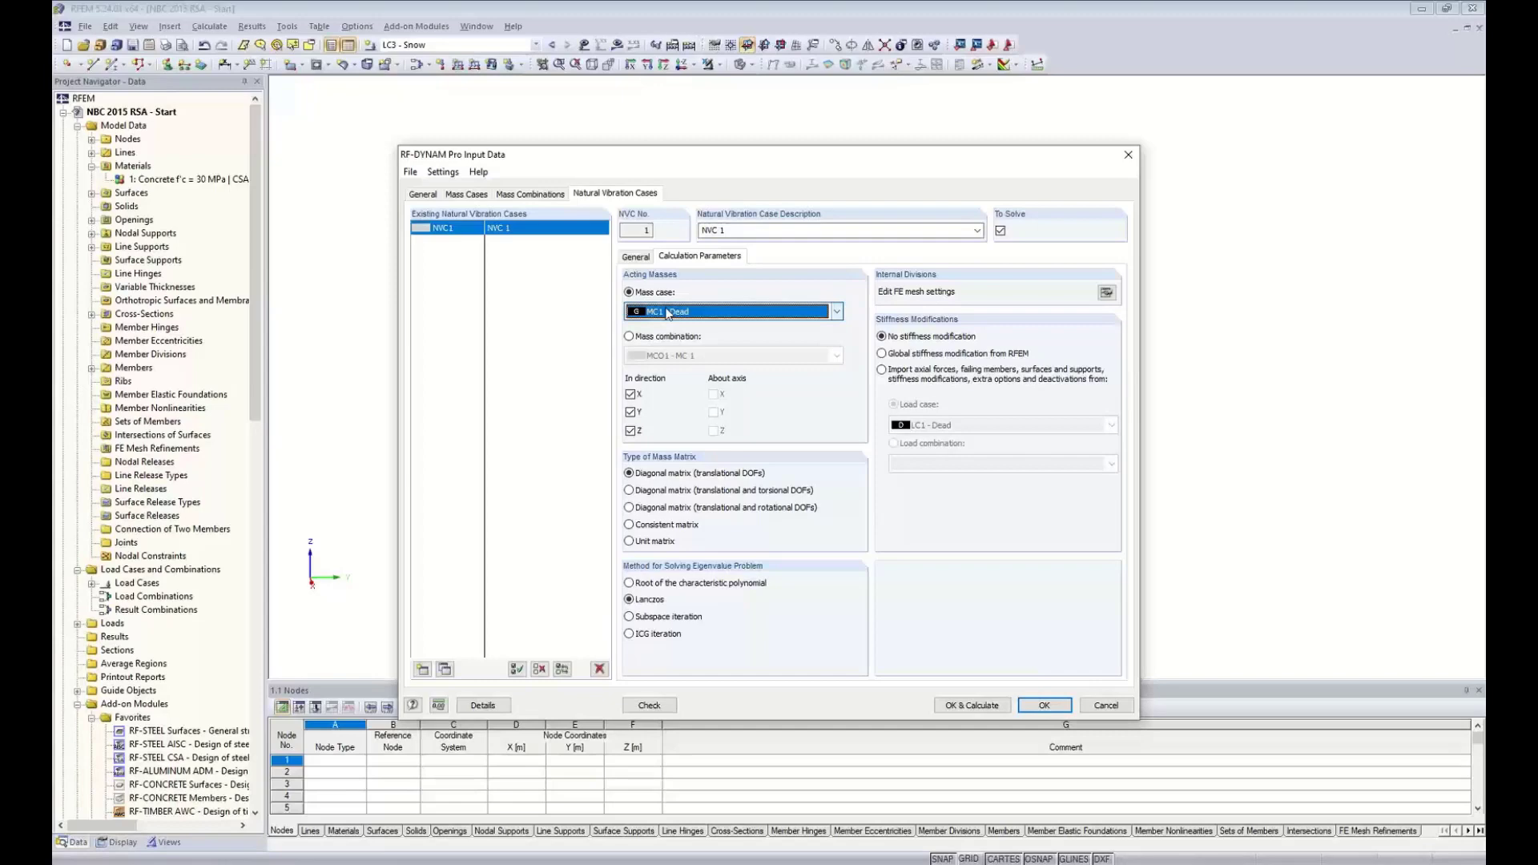
click(630, 338)
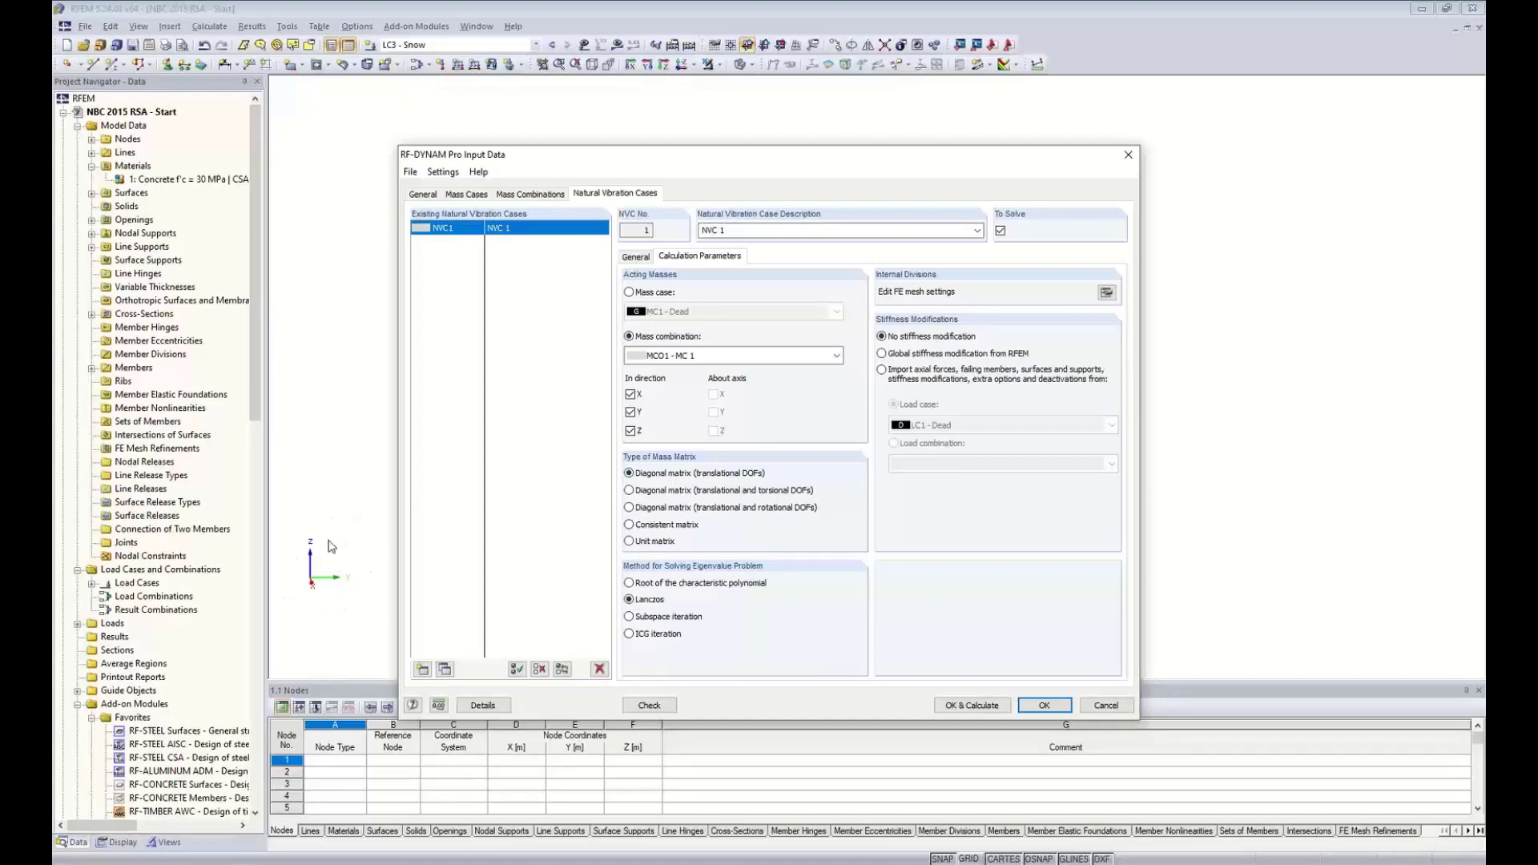
- Try the other mass matrix types, then restore the diagonal matrix with translational DOFs
click(629, 491)
click(630, 508)
click(696, 526)
click(660, 542)
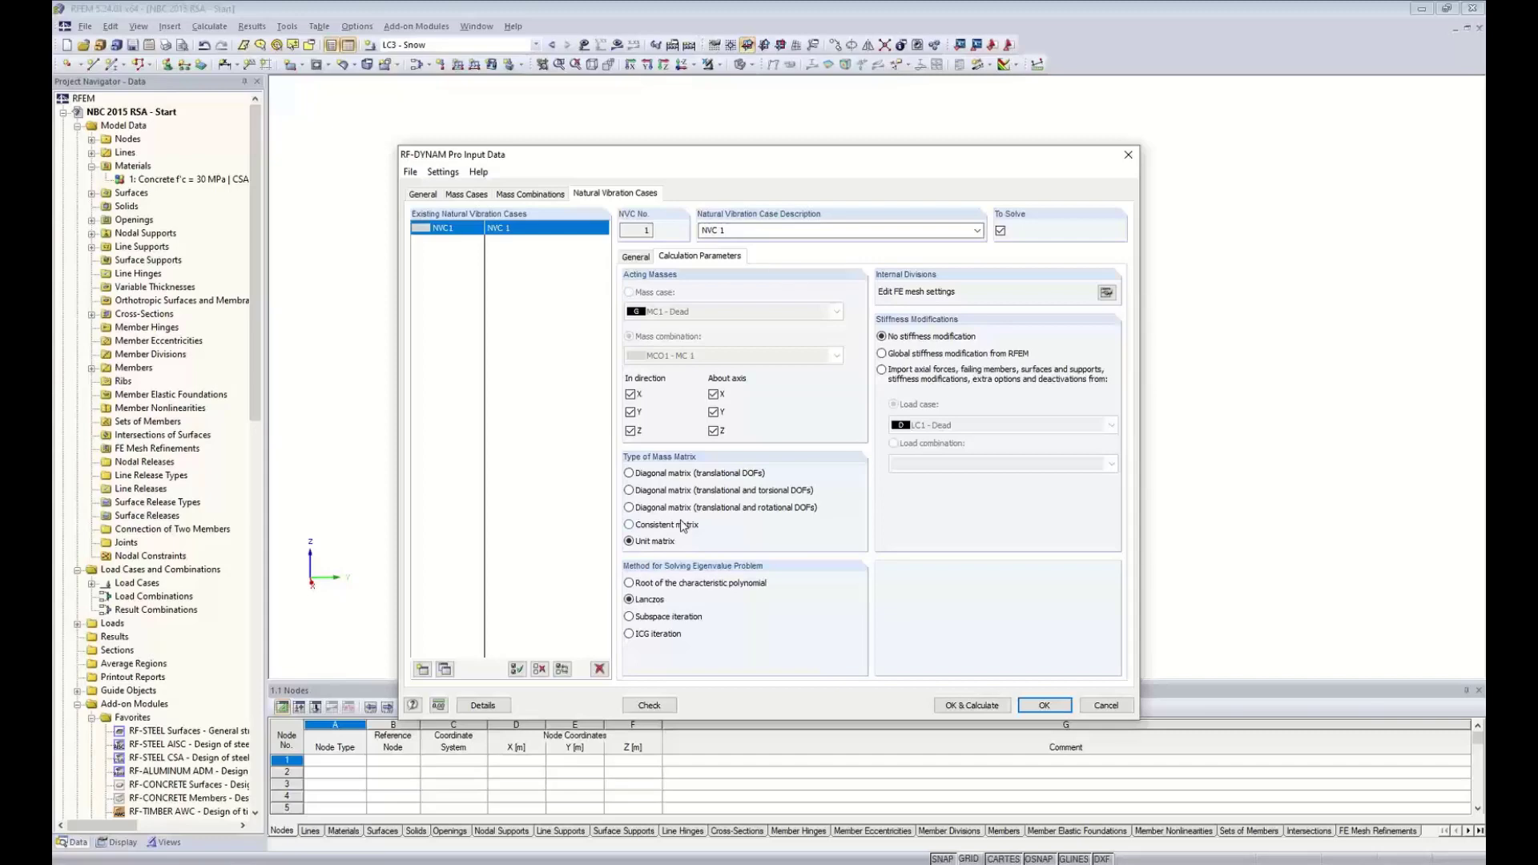
click(659, 474)
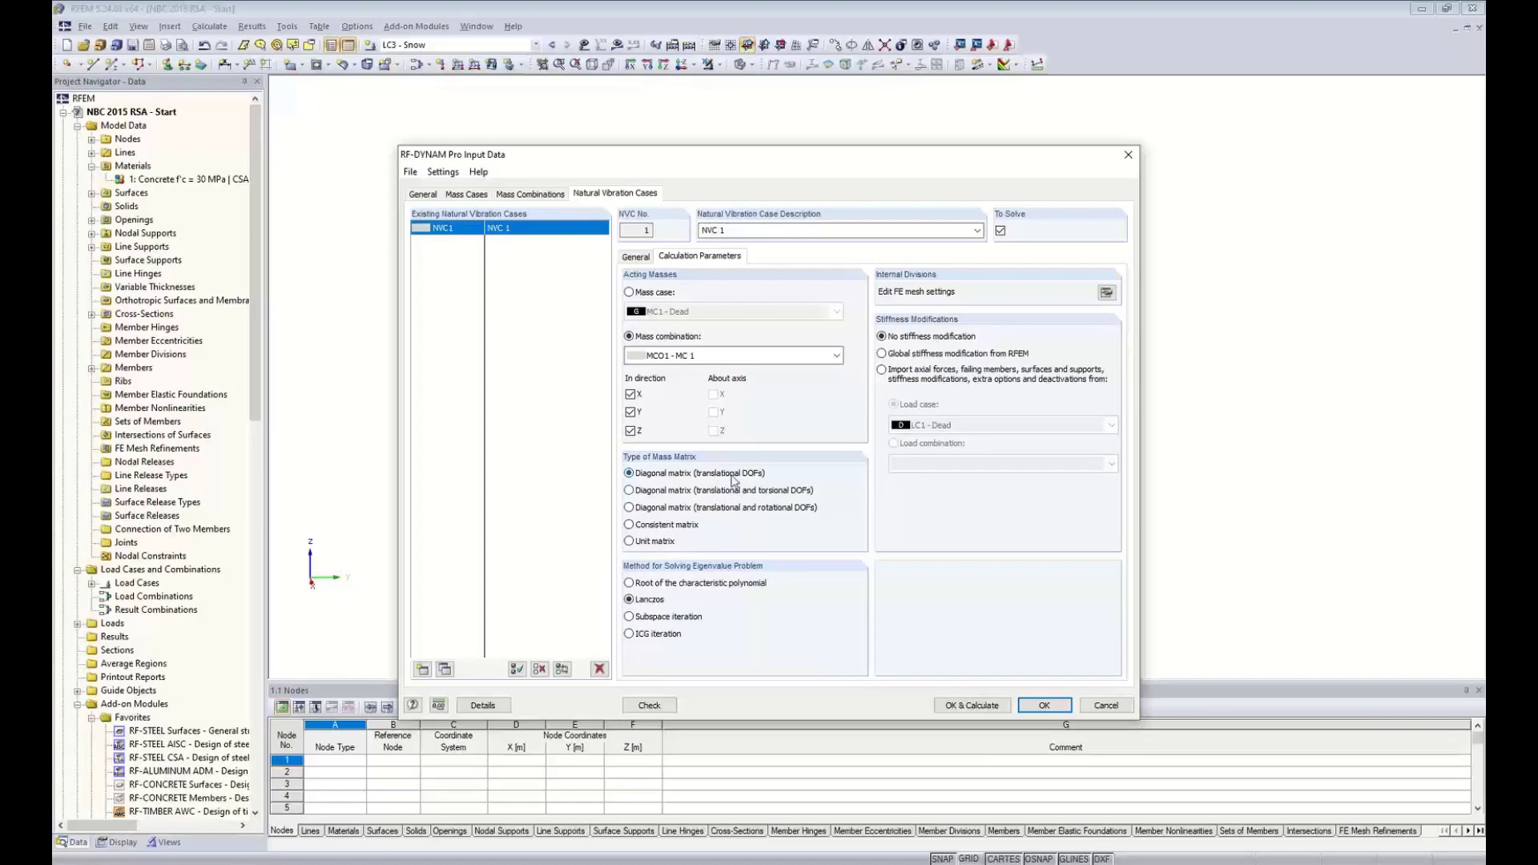
- Exclude the masses acting in the Z direction and calculate the natural vibration case
click(631, 432)
click(963, 703)
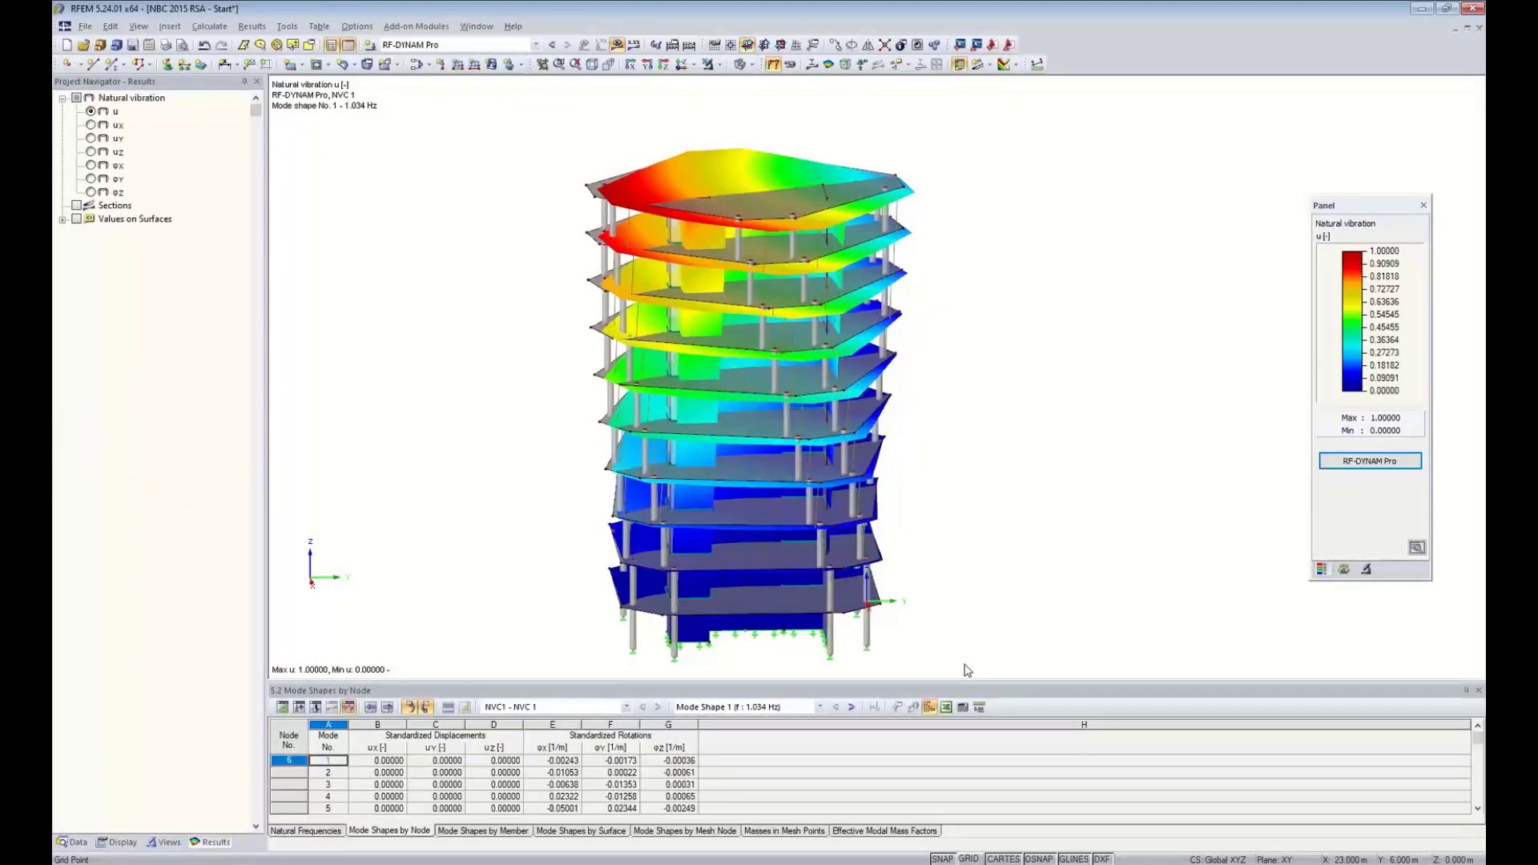
- Check the available load cases and natural vibration cases and enlarge the results table below the model
click(535, 45)
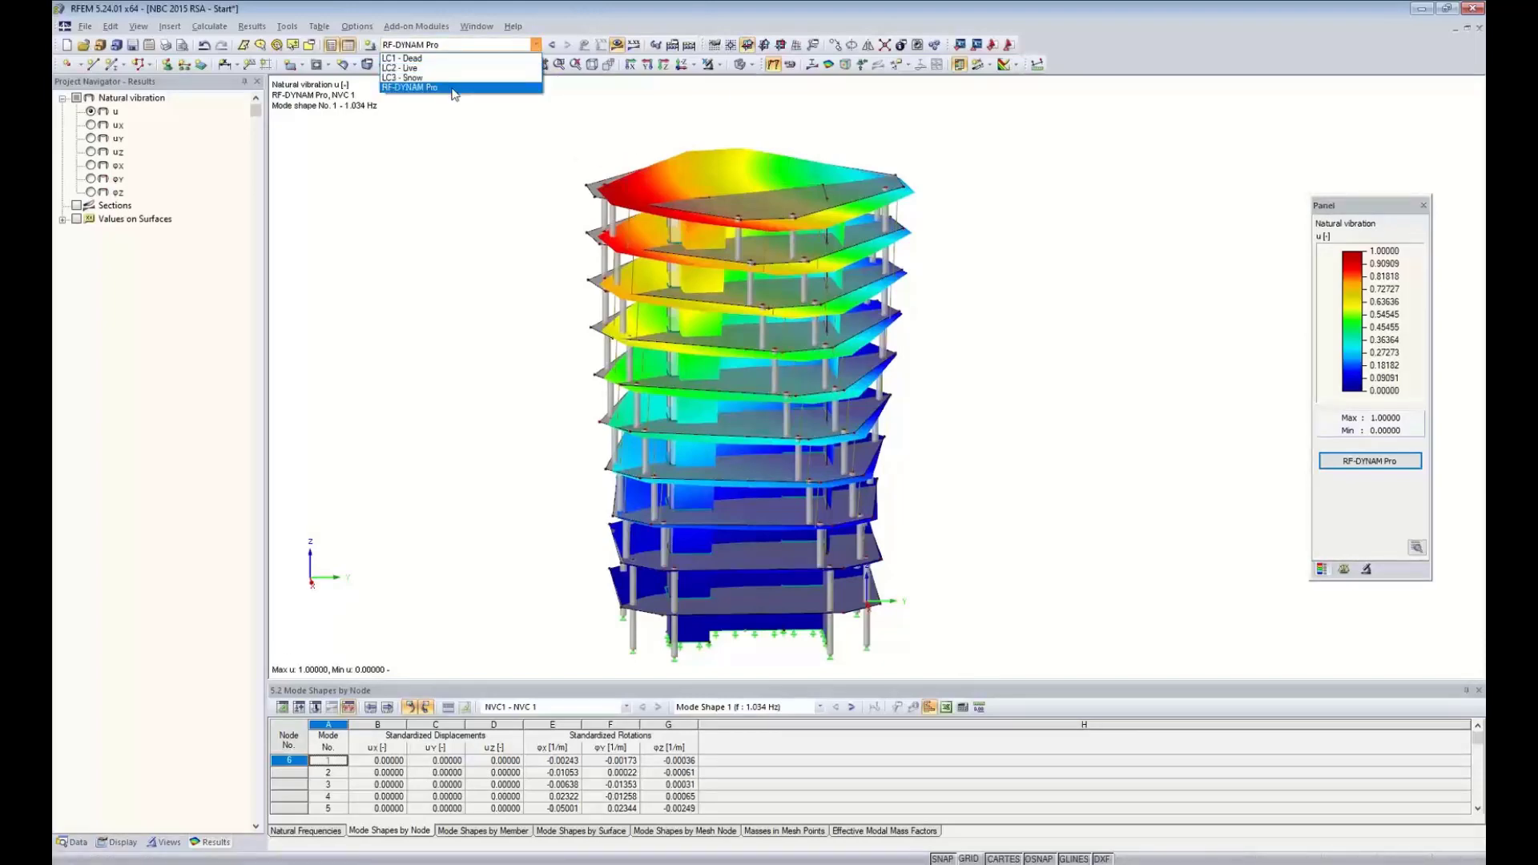
click(451, 213)
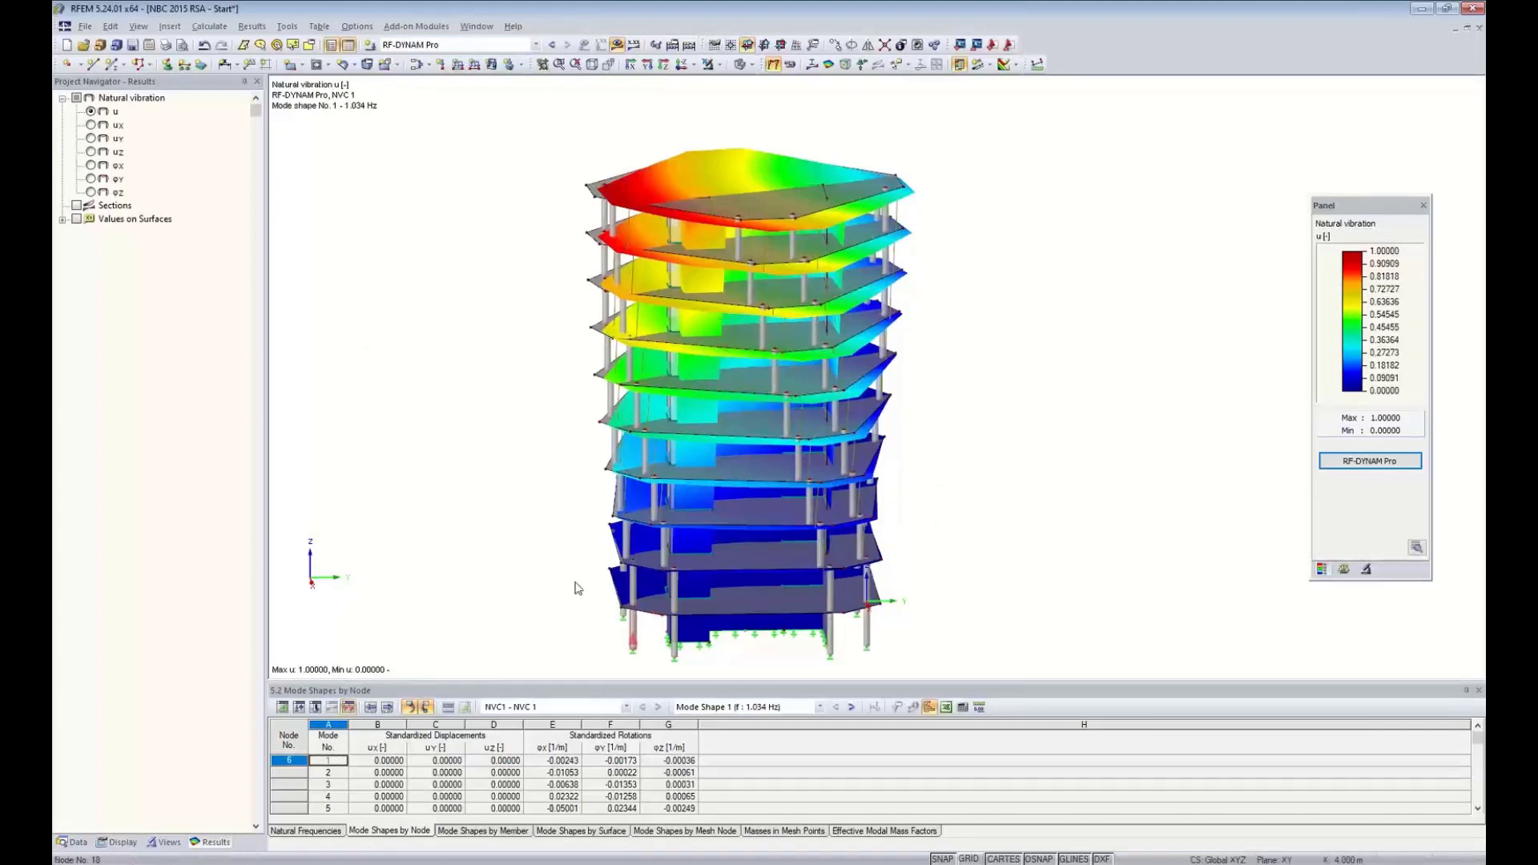
scroll(577, 484, down, 2)
middle_drag(576, 523, 590, 481)
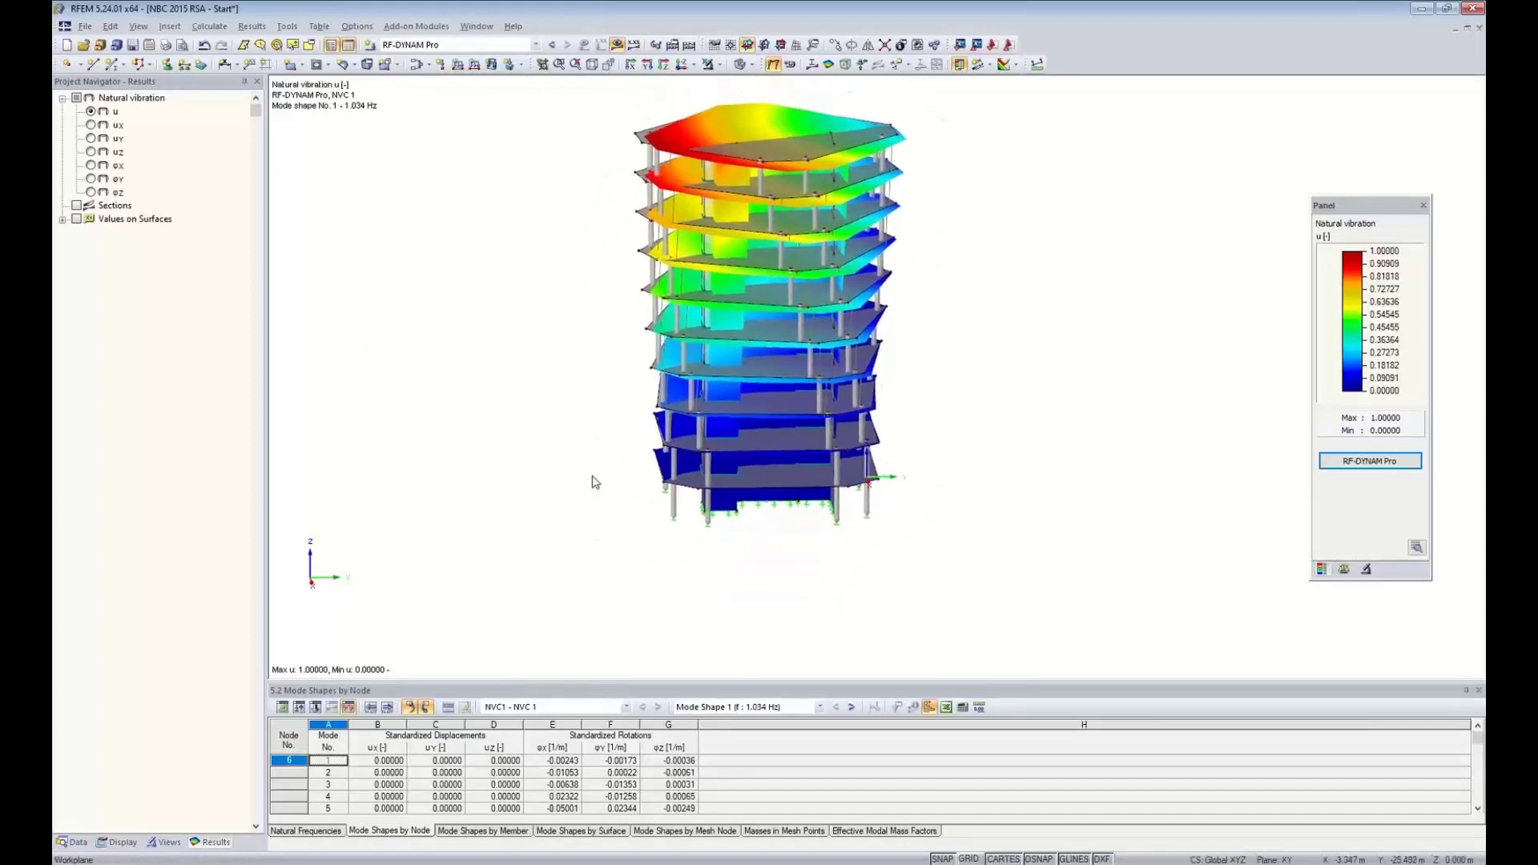
drag(633, 541, 633, 532)
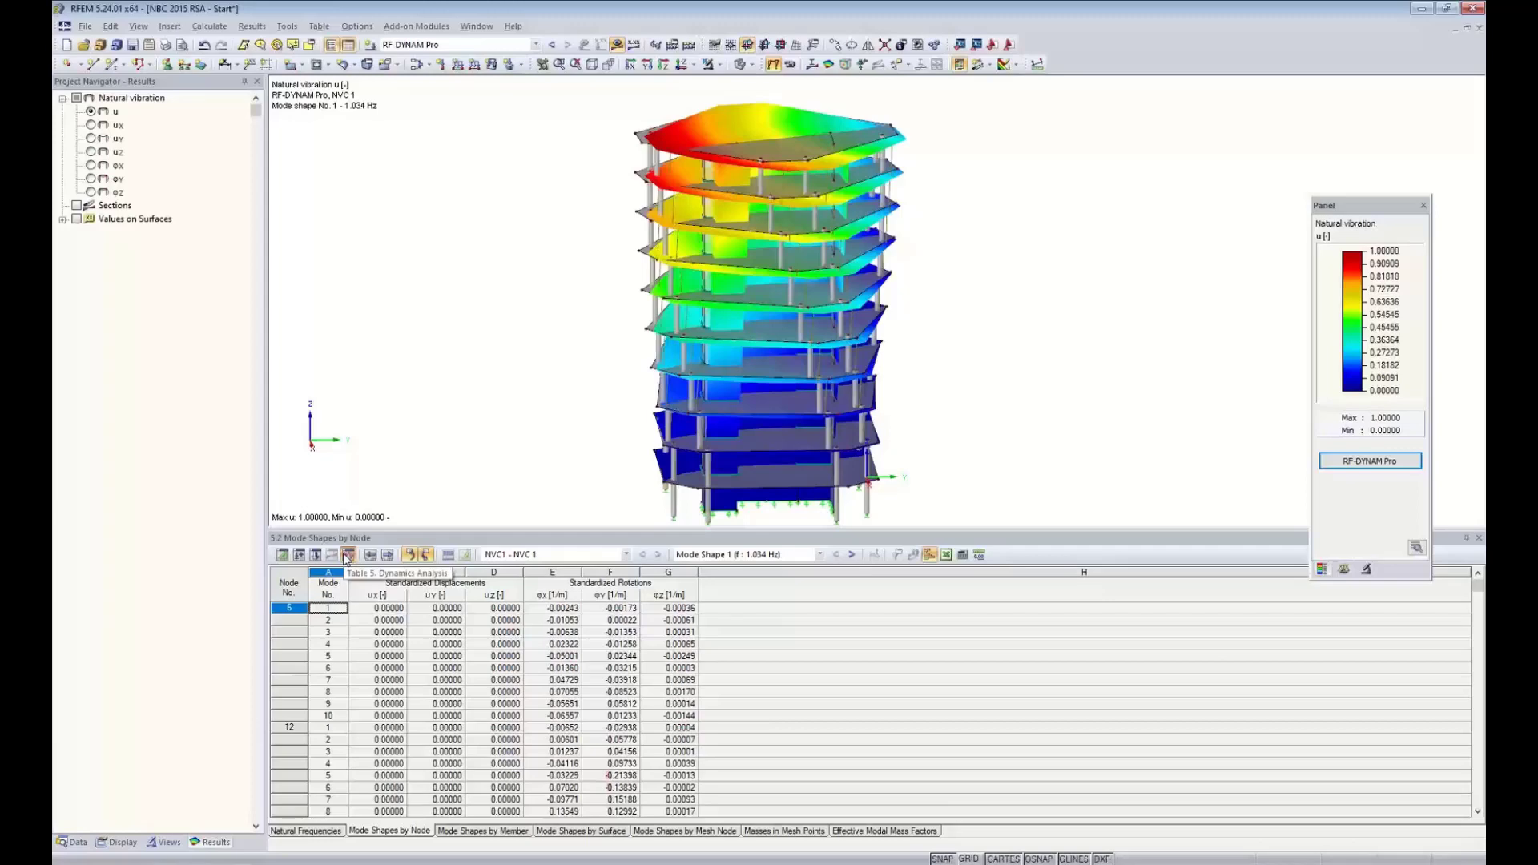
click(607, 555)
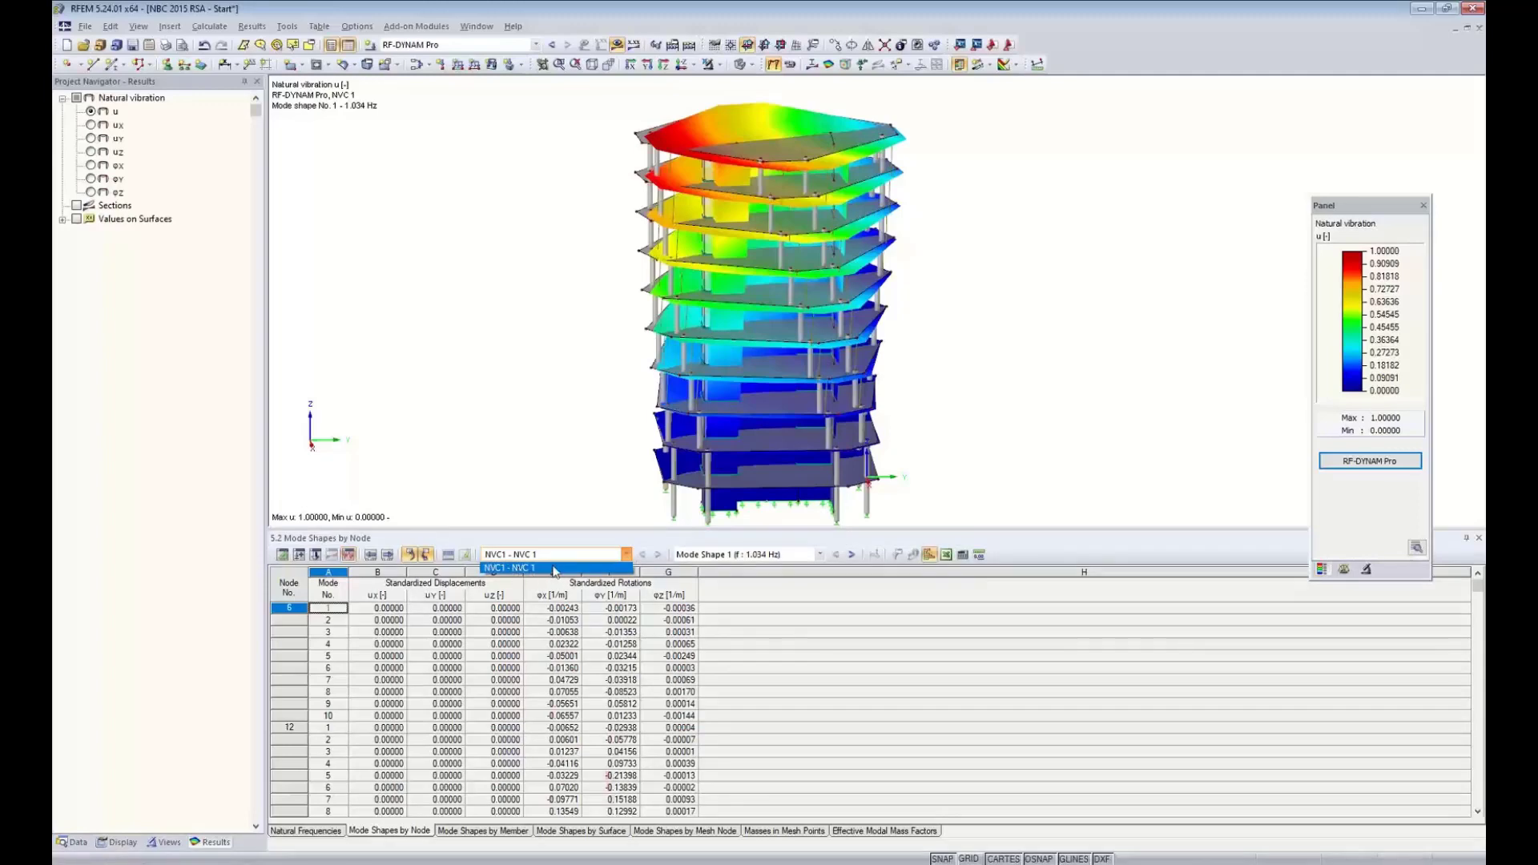
click(590, 551)
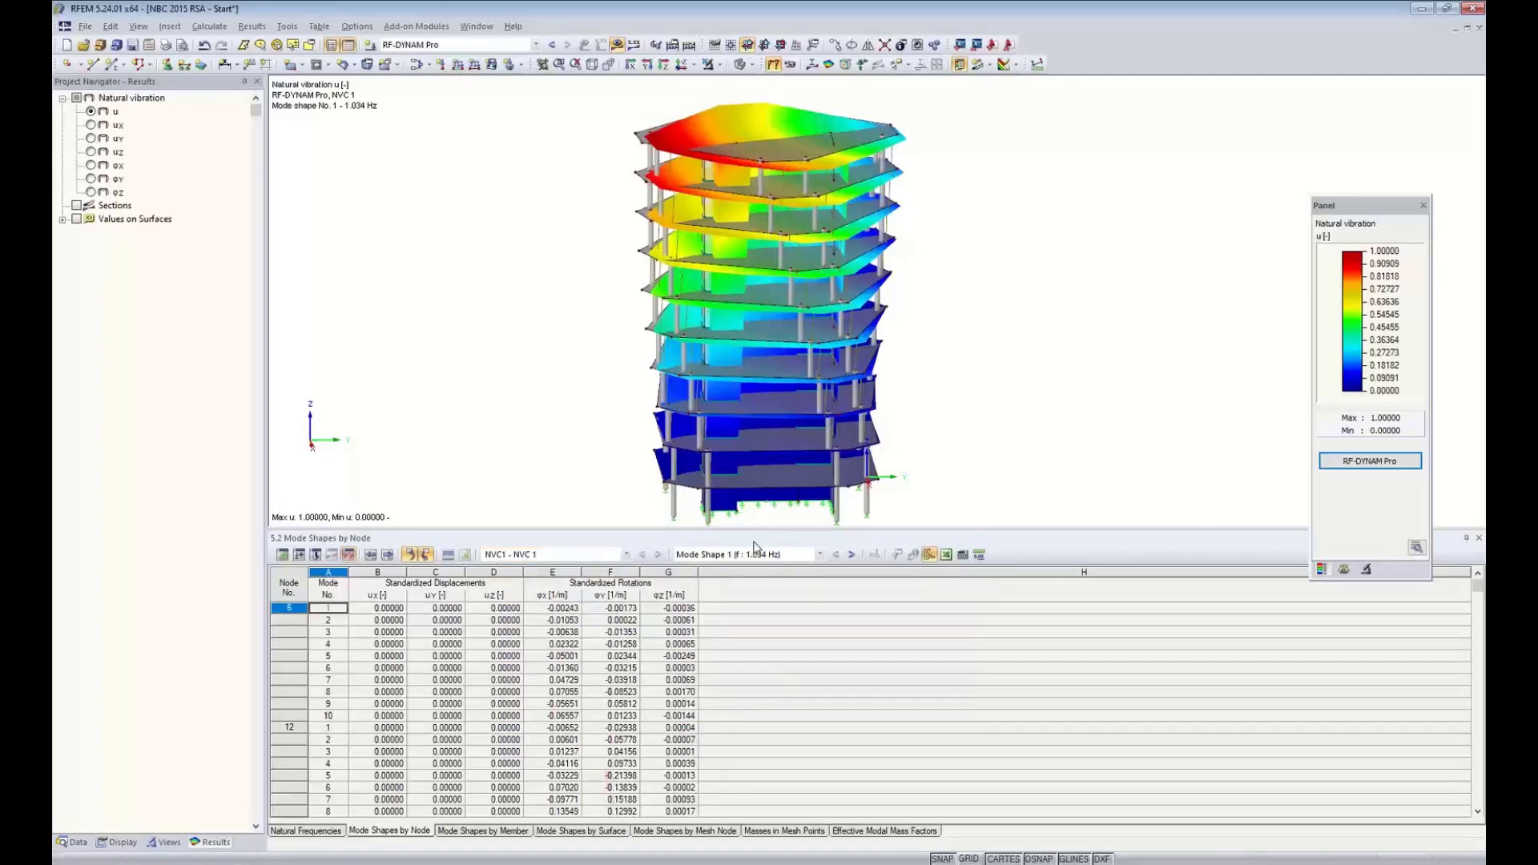
- Show the natural frequencies table and display mode shape 2 on the building model
click(293, 832)
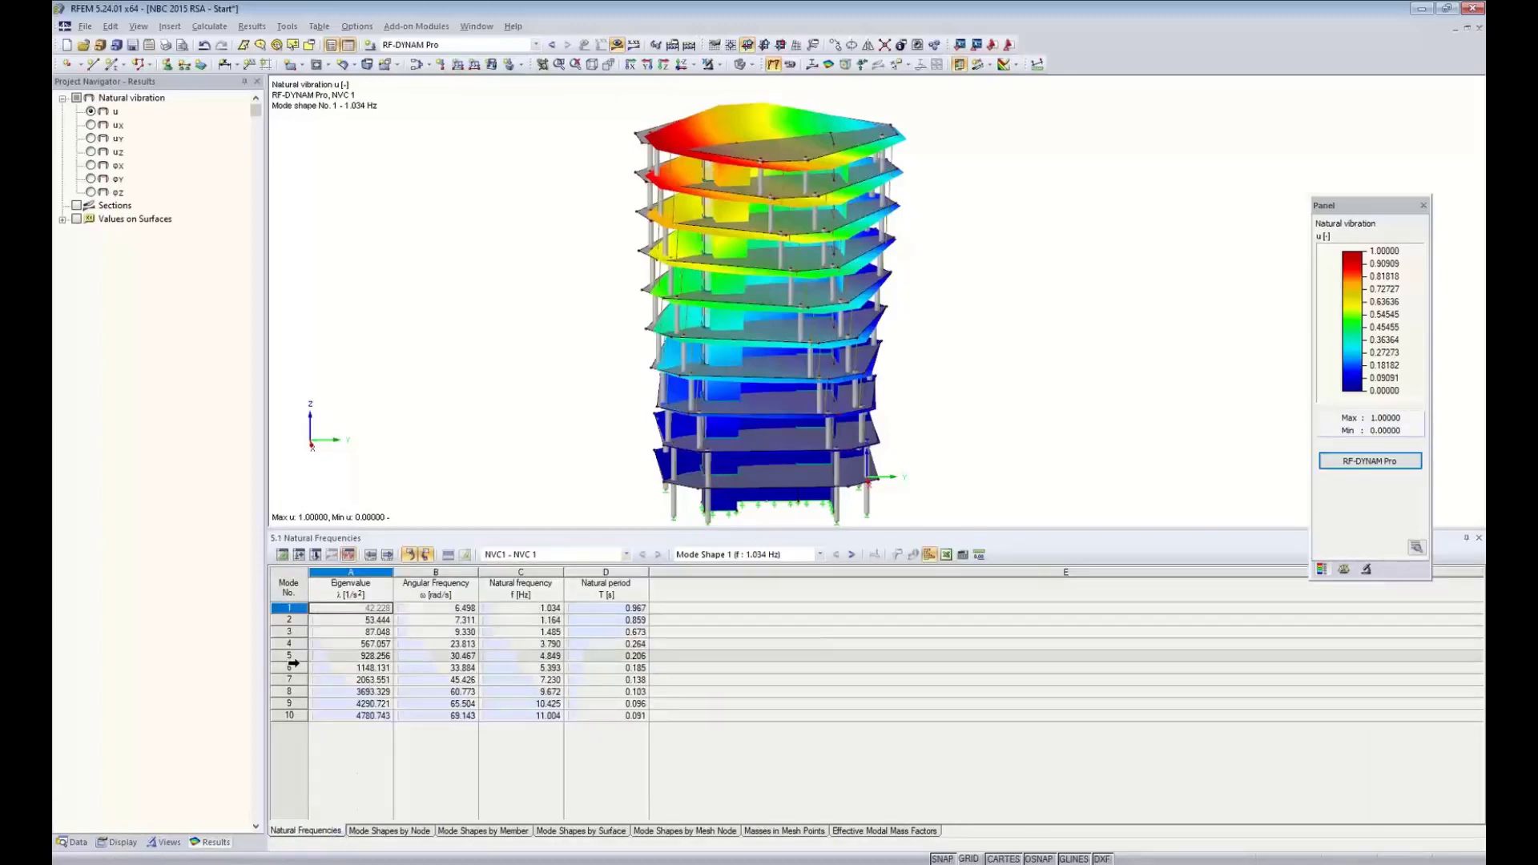
click(821, 555)
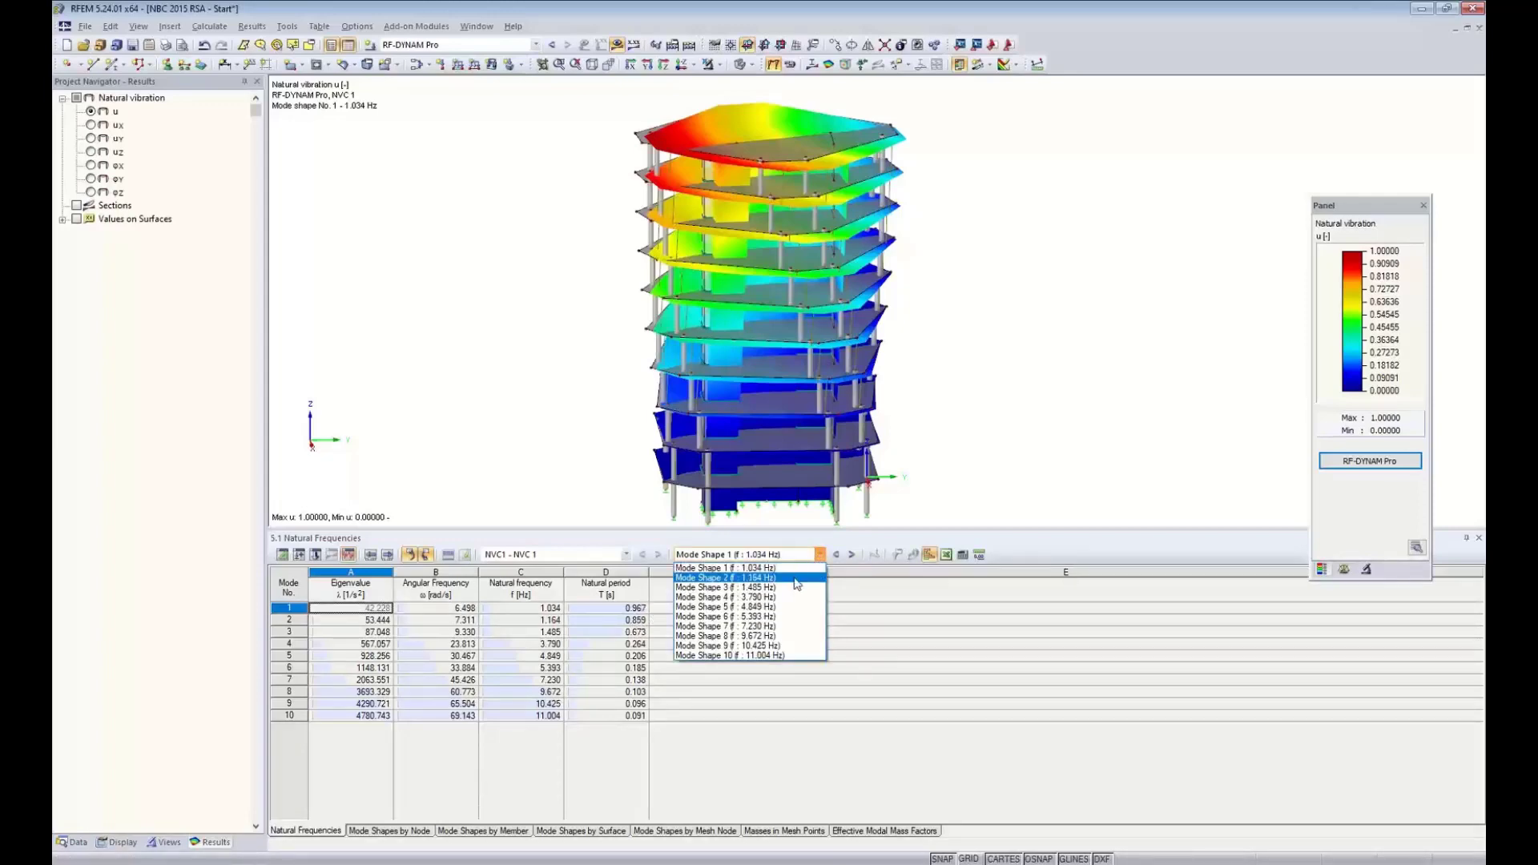
click(797, 578)
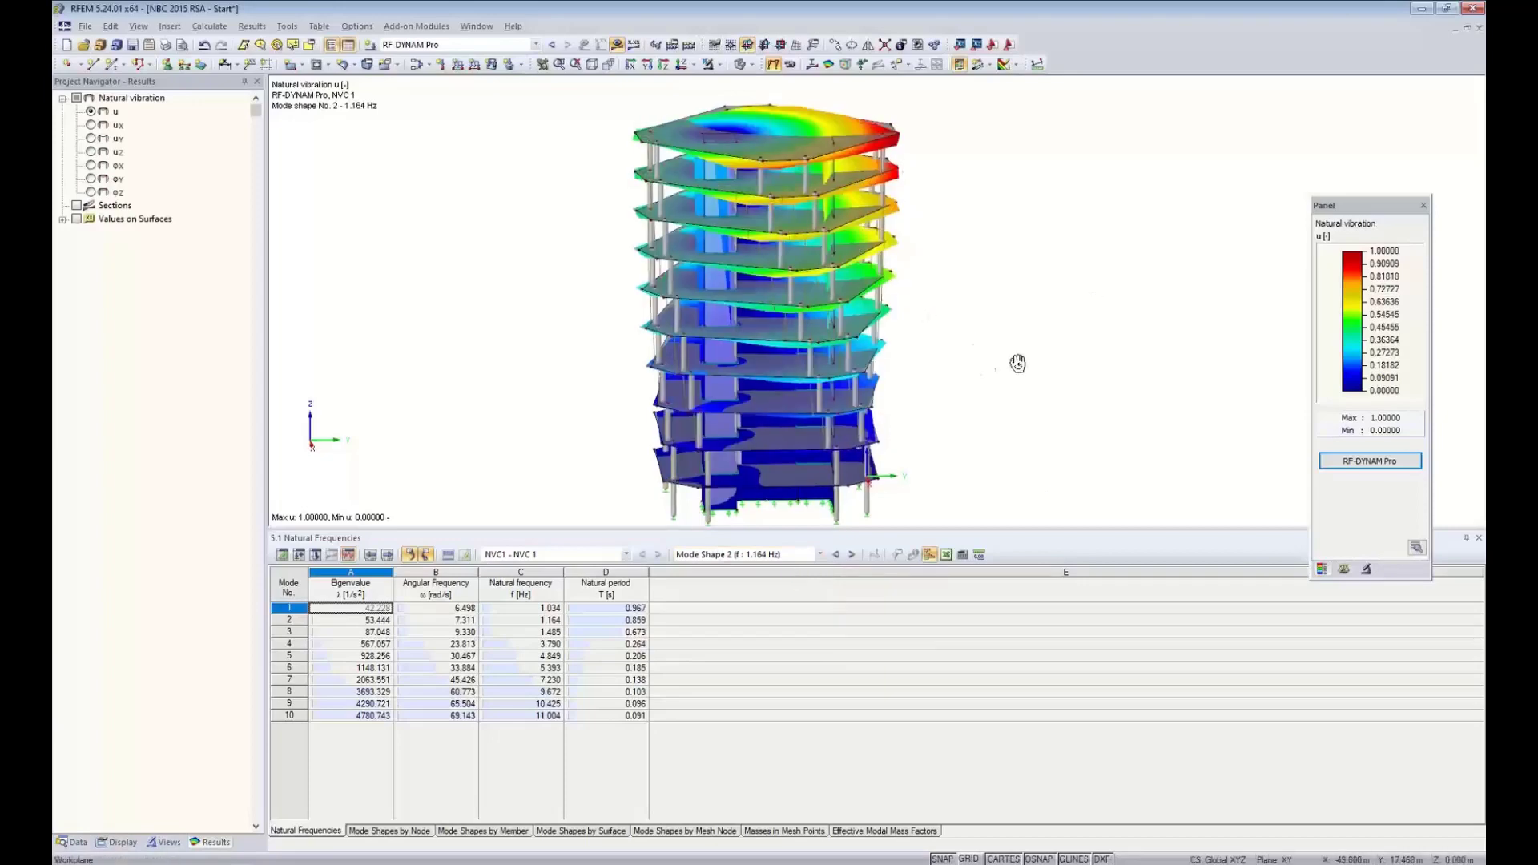
- Rotate the building model to a side perspective and step through the mode shapes from 3 to 5
ctrl+middle_drag(1017, 364, 721, 448)
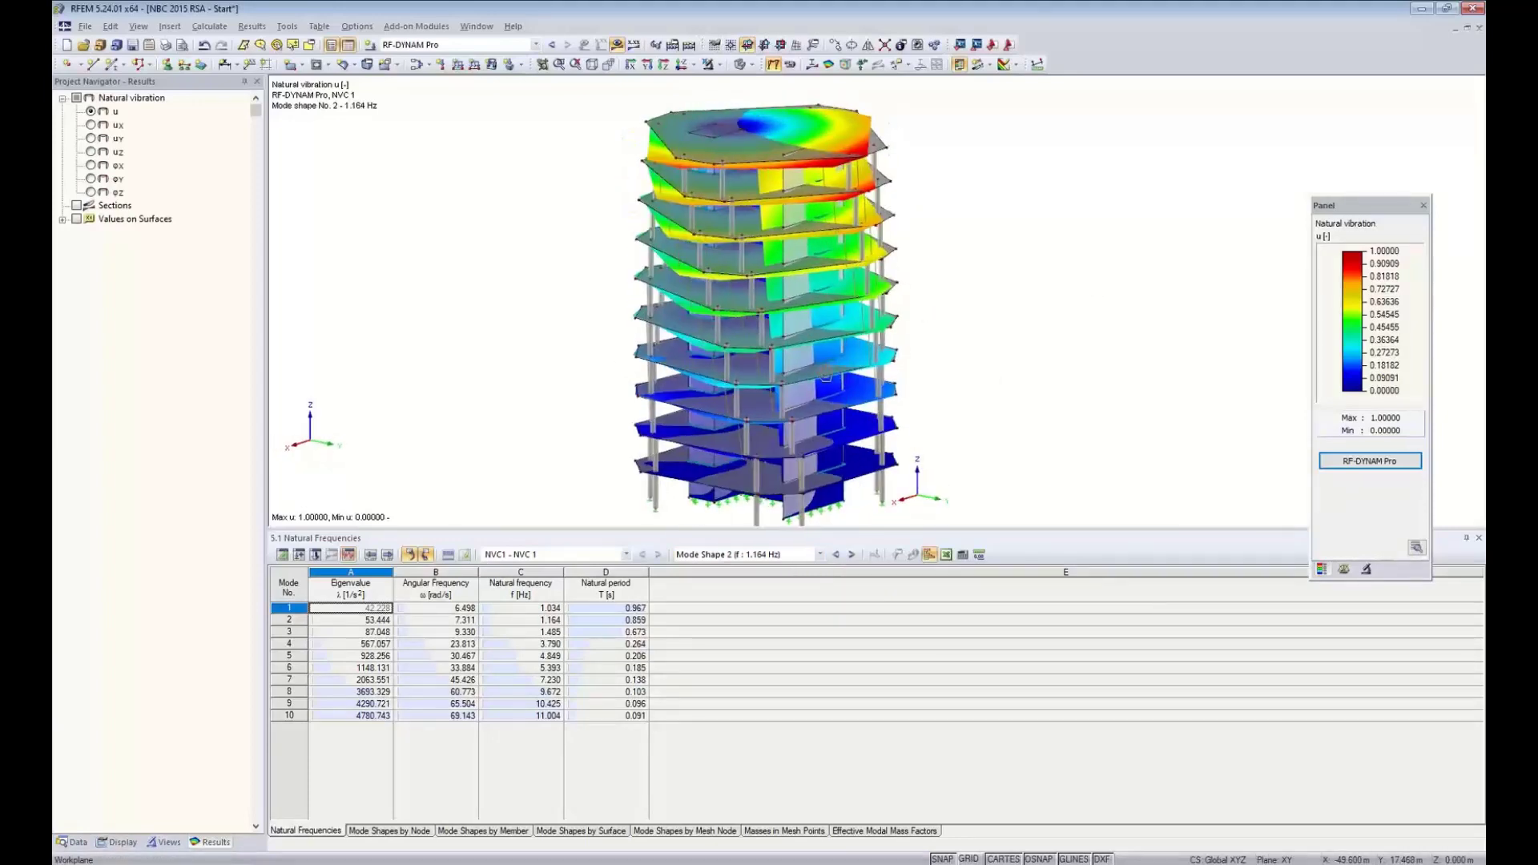
click(852, 555)
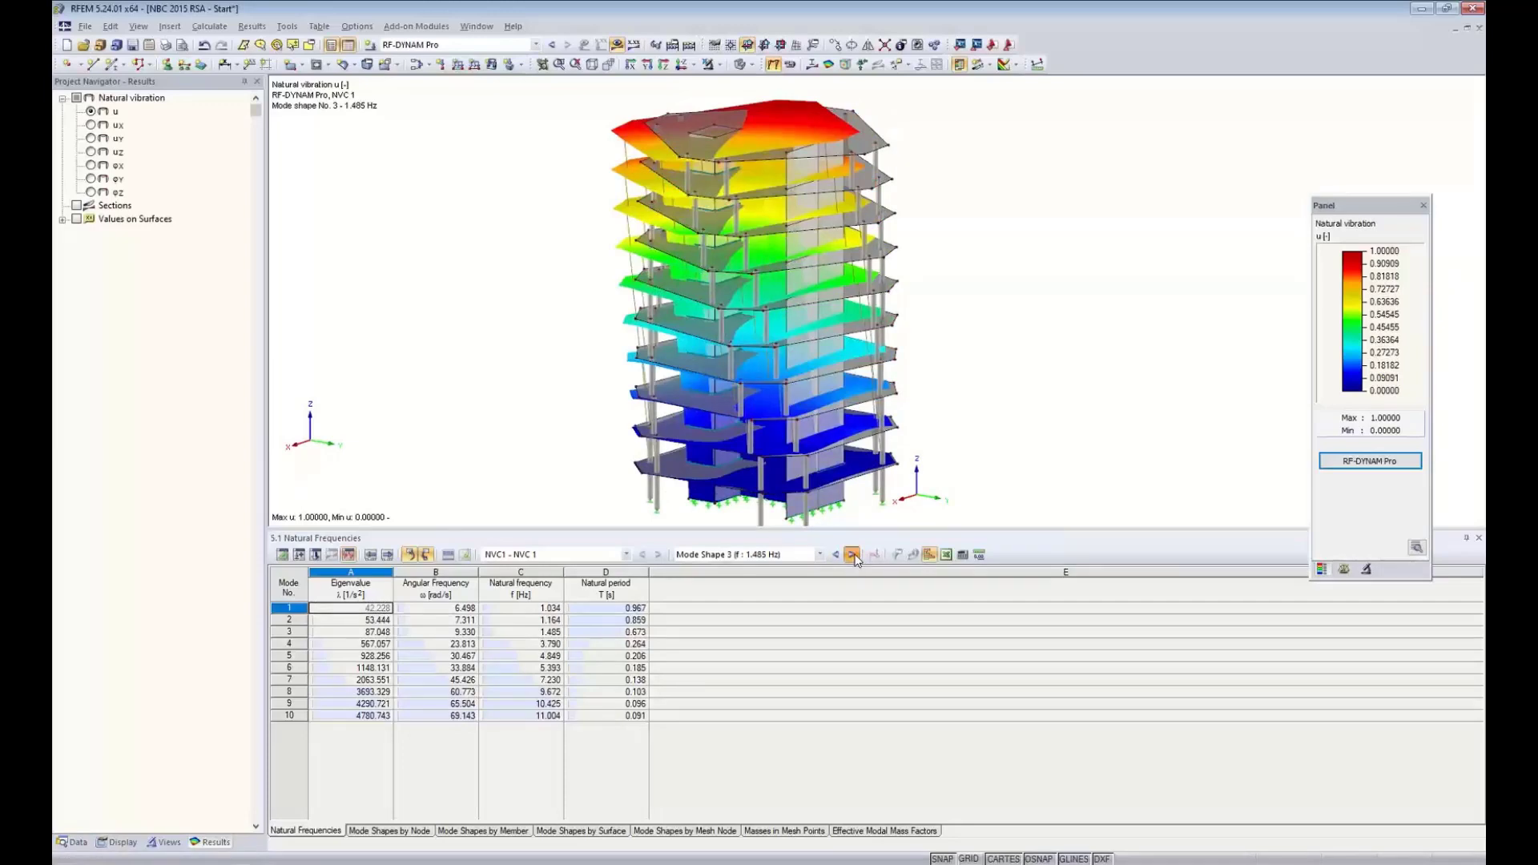
click(853, 554)
click(853, 555)
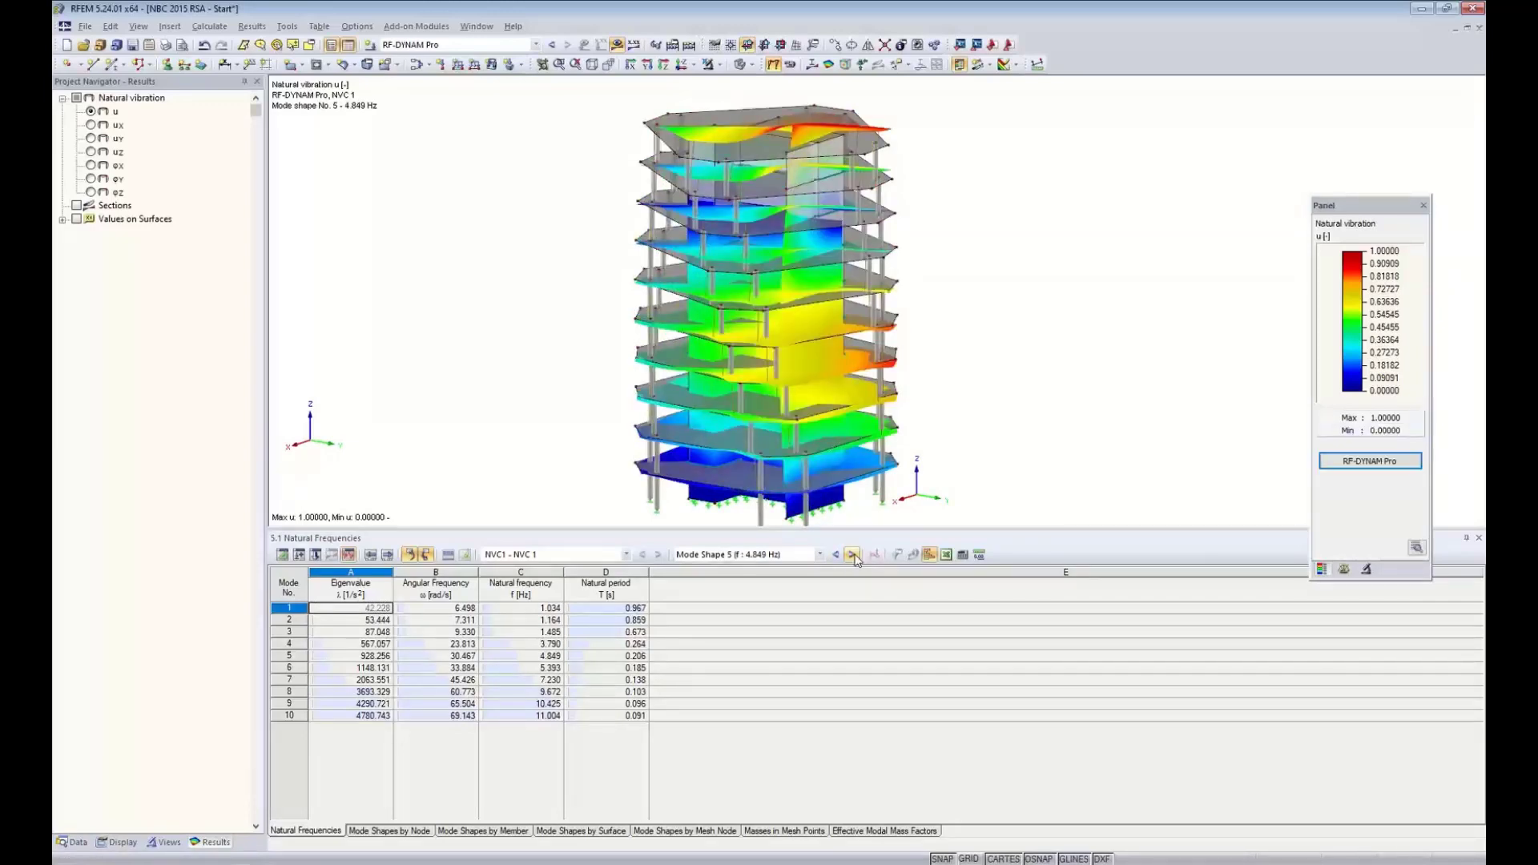
- Show the effective modal mass factors and examine the X and Y factors of modes 7, 1 and 3
click(863, 832)
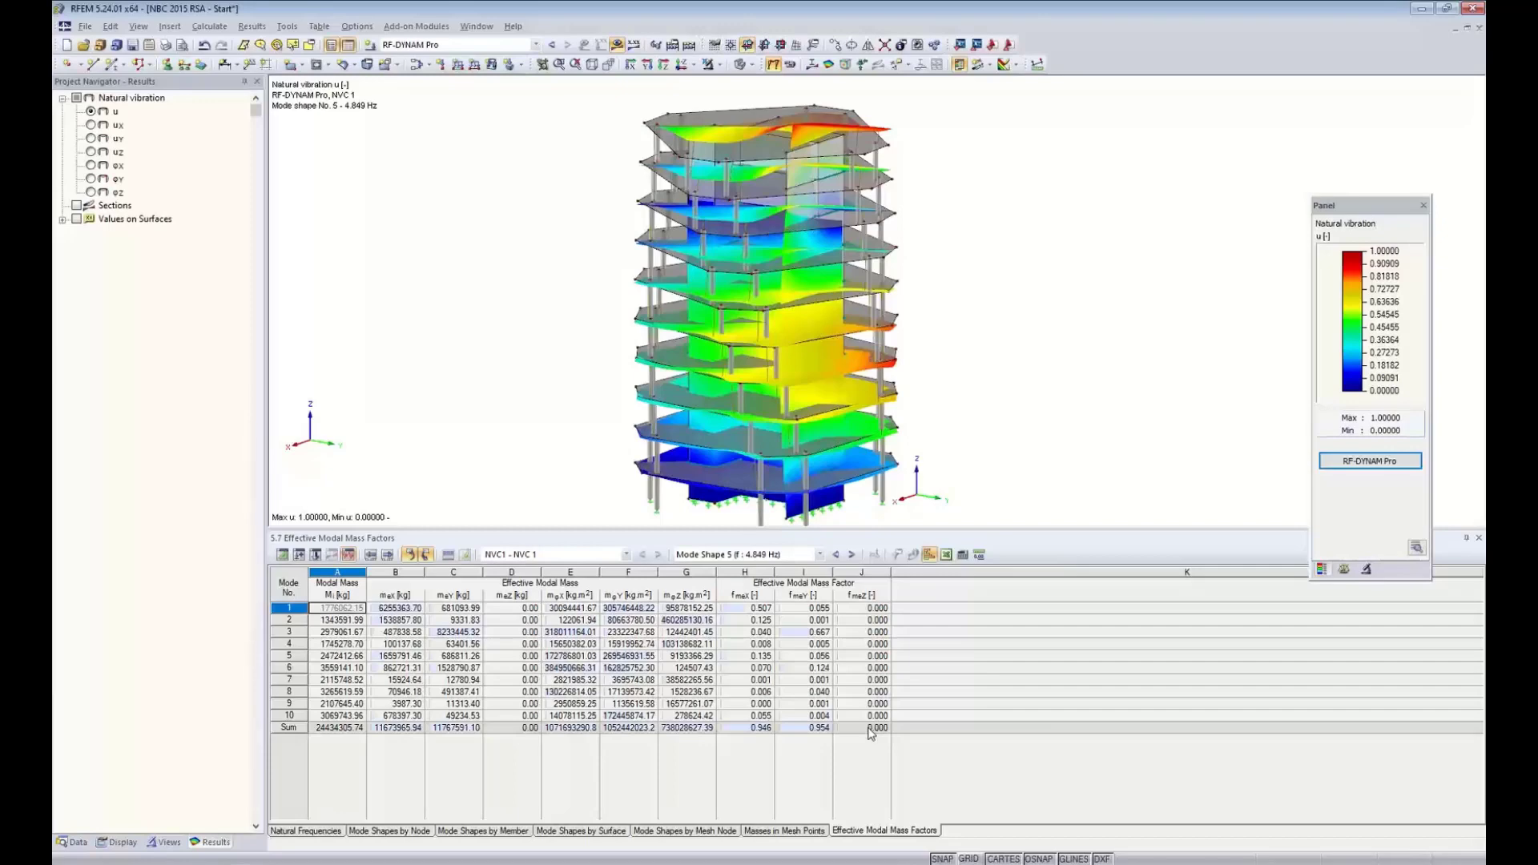
click(766, 680)
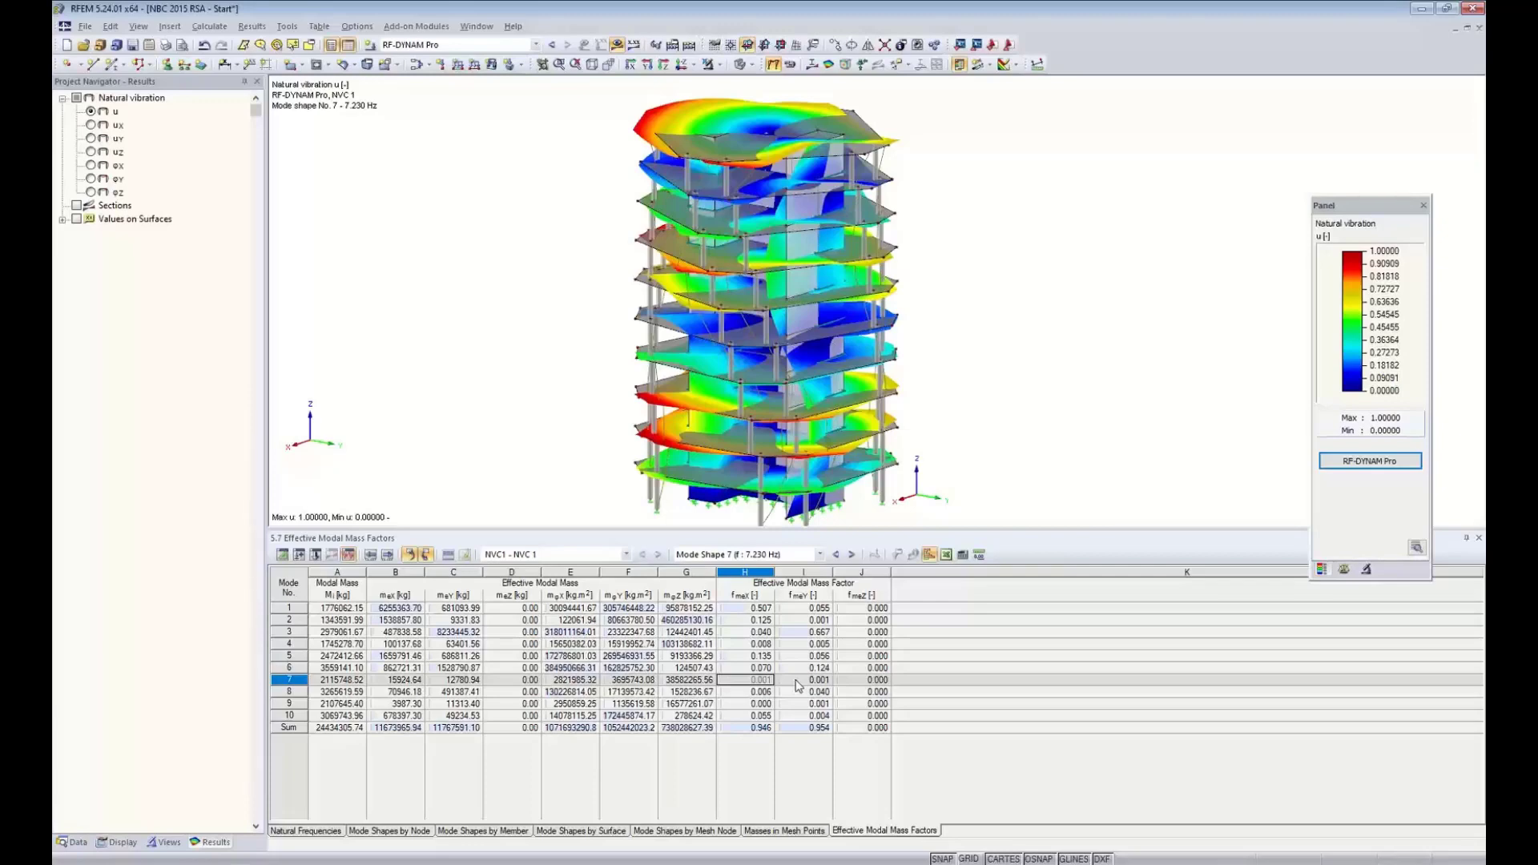
click(756, 610)
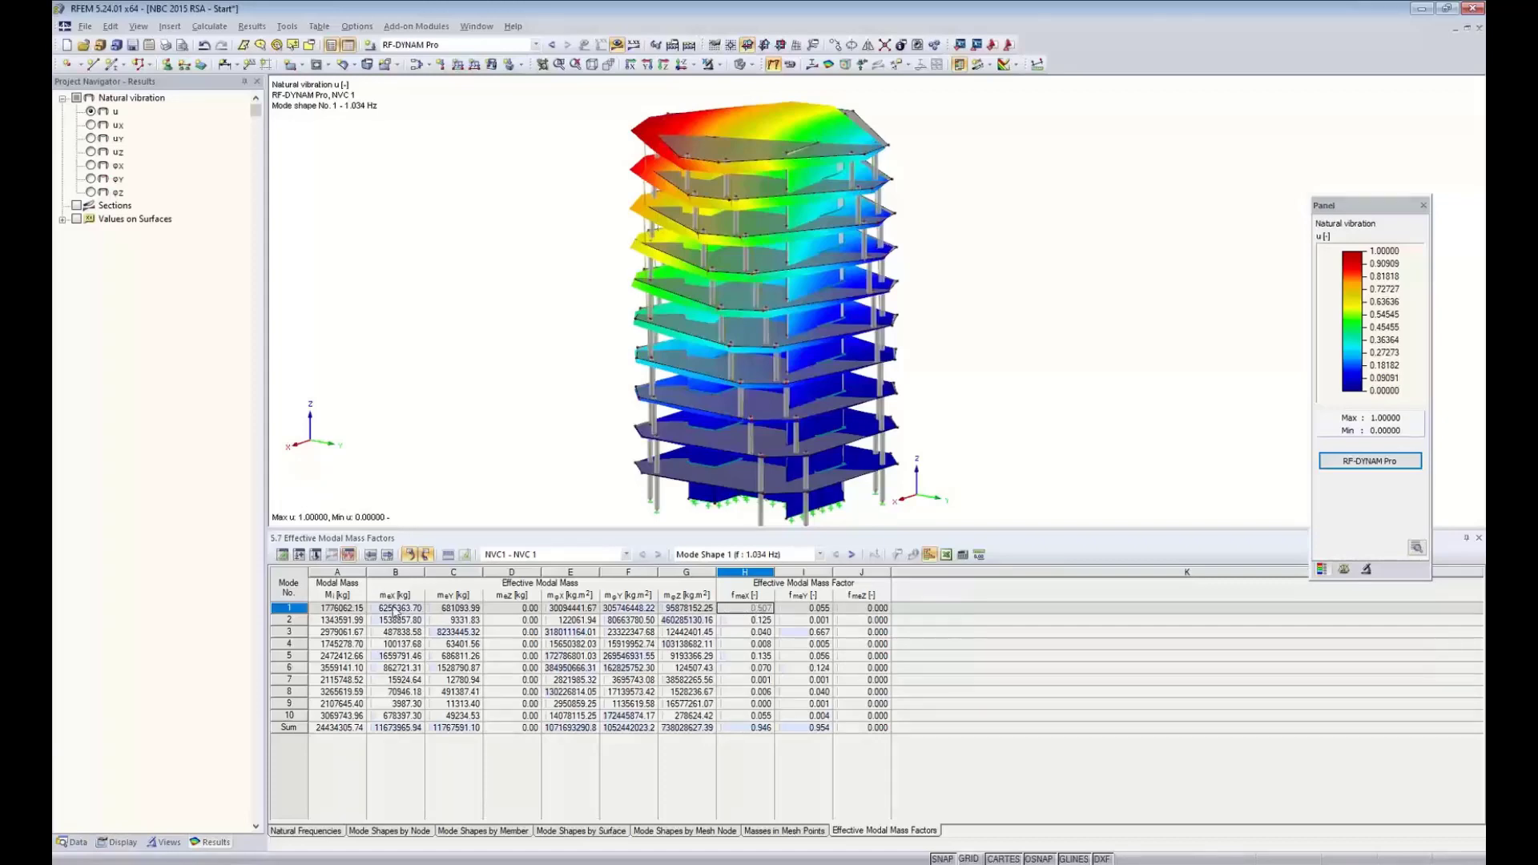
click(291, 632)
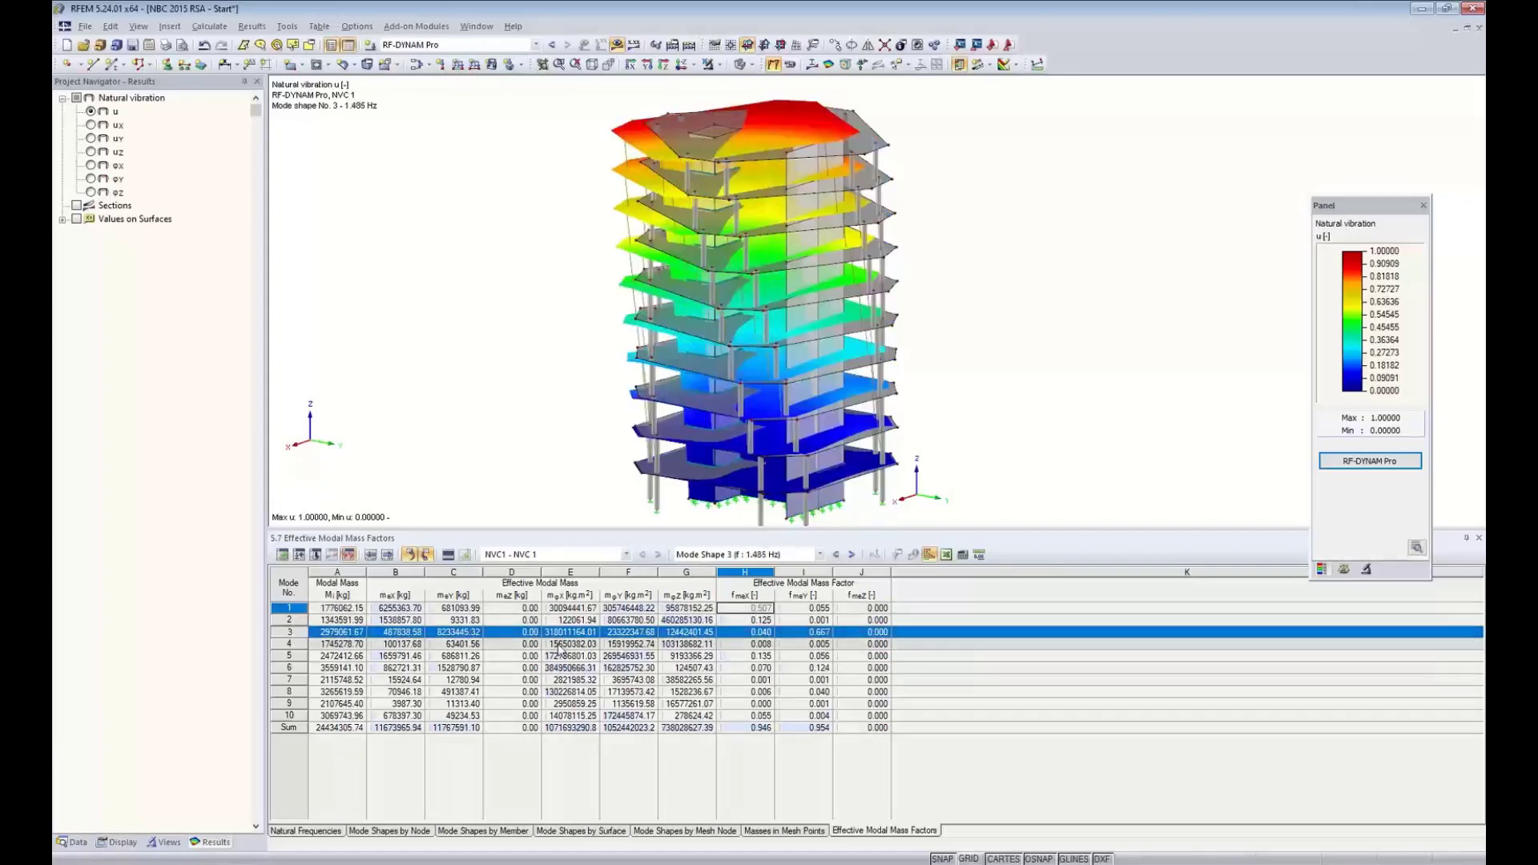
click(751, 635)
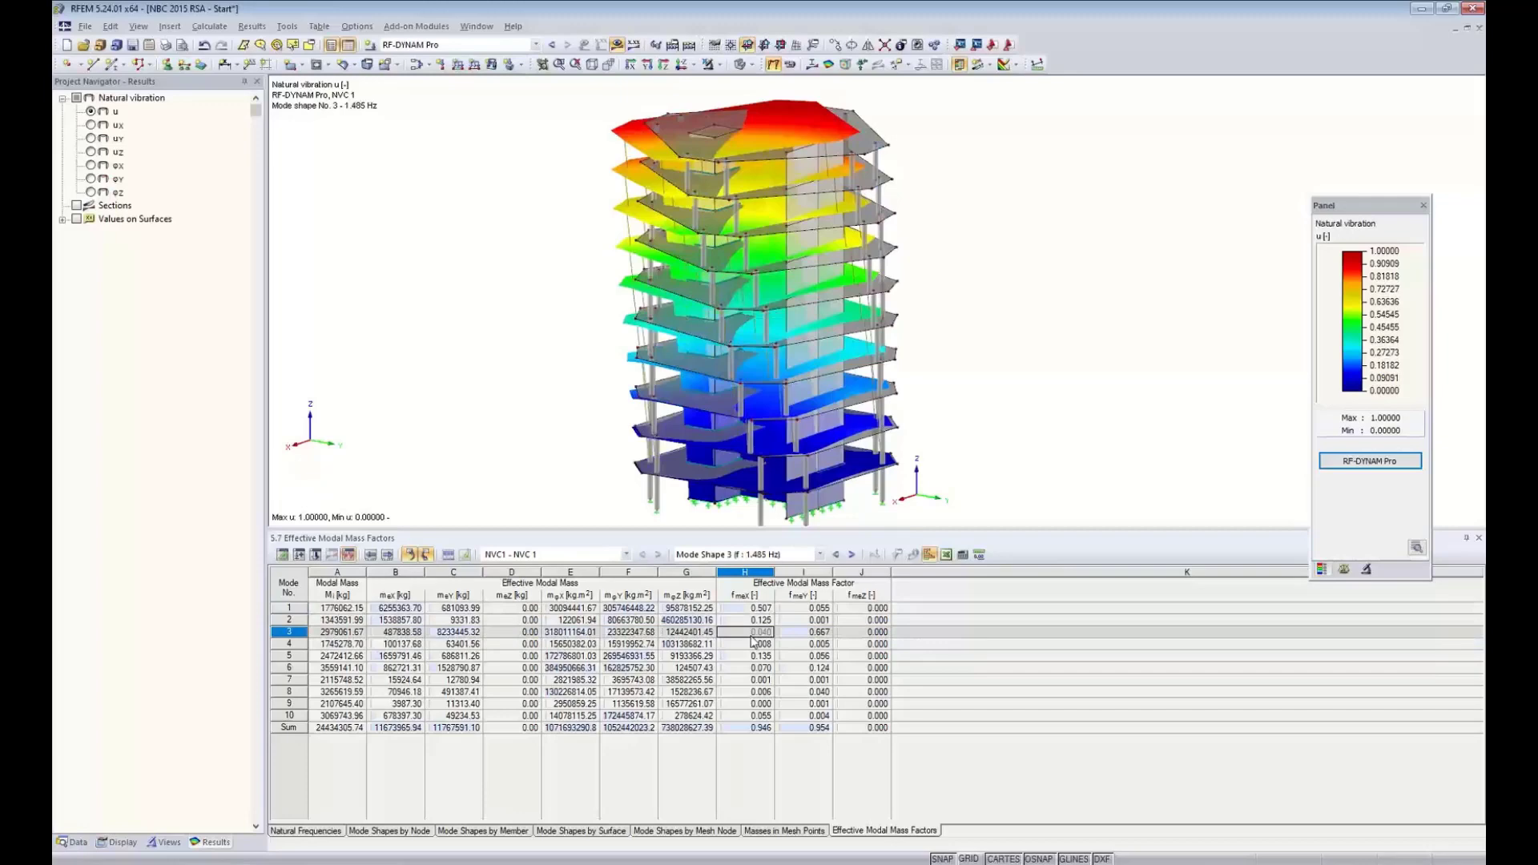
click(793, 635)
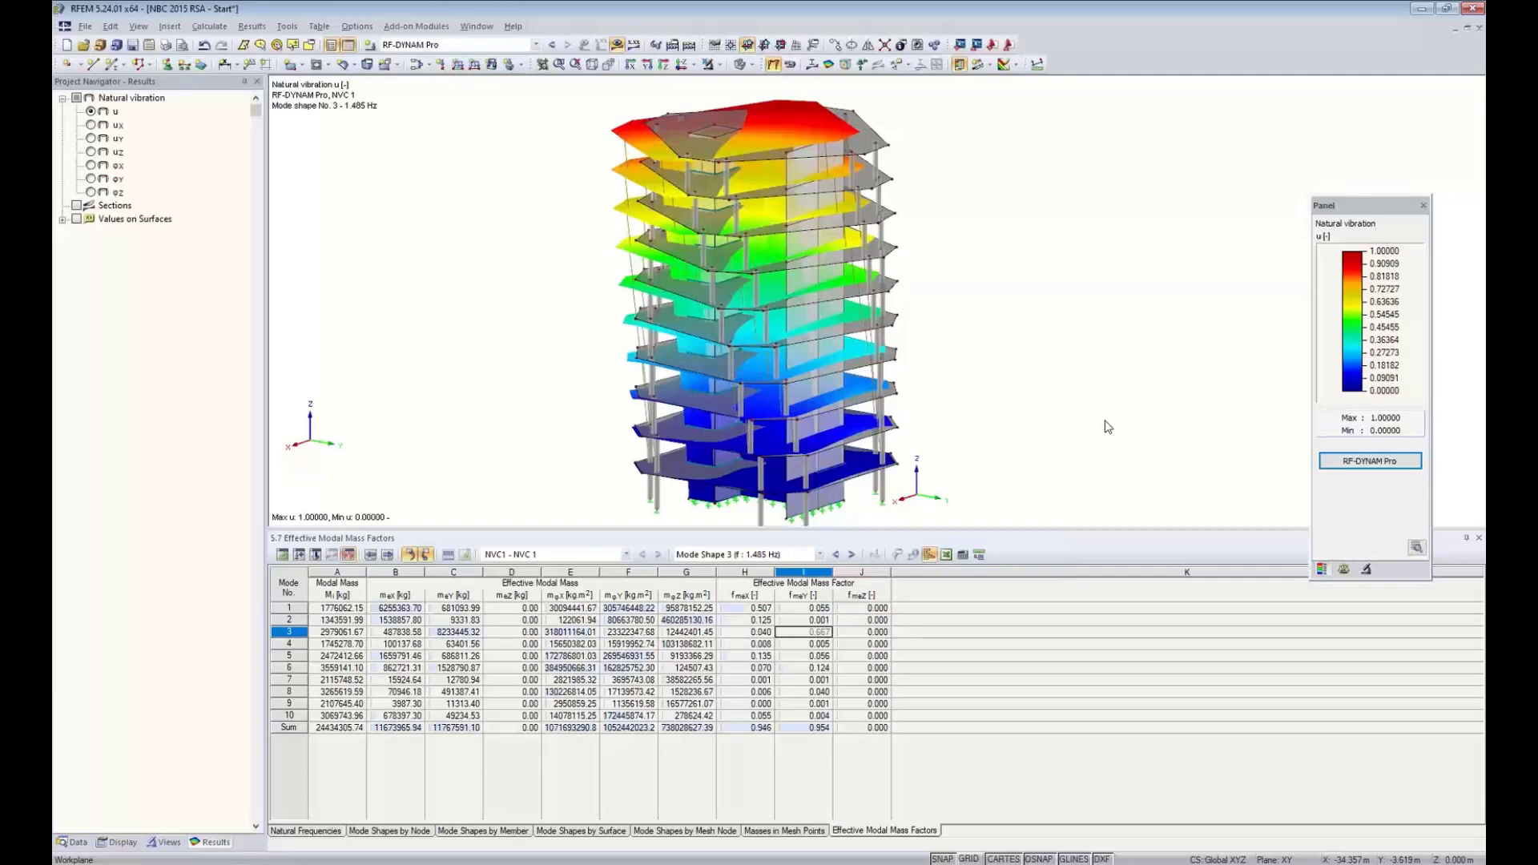
- Reopen the RF-DYNAM Pro input data, activate response spectrum analysis with generation of equivalent loads, and check the mass combination
click(1352, 465)
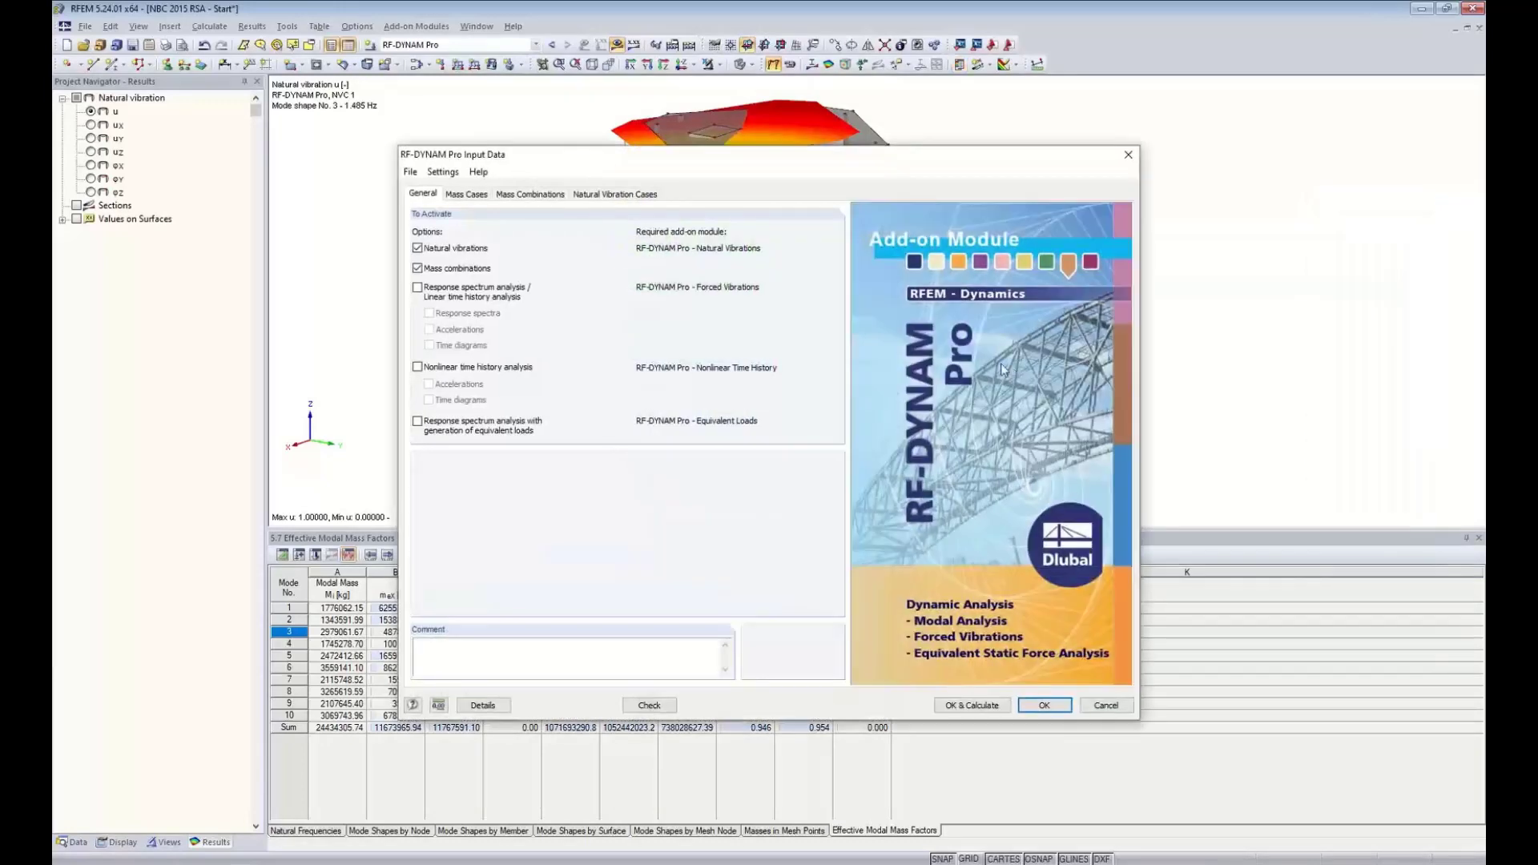
click(417, 422)
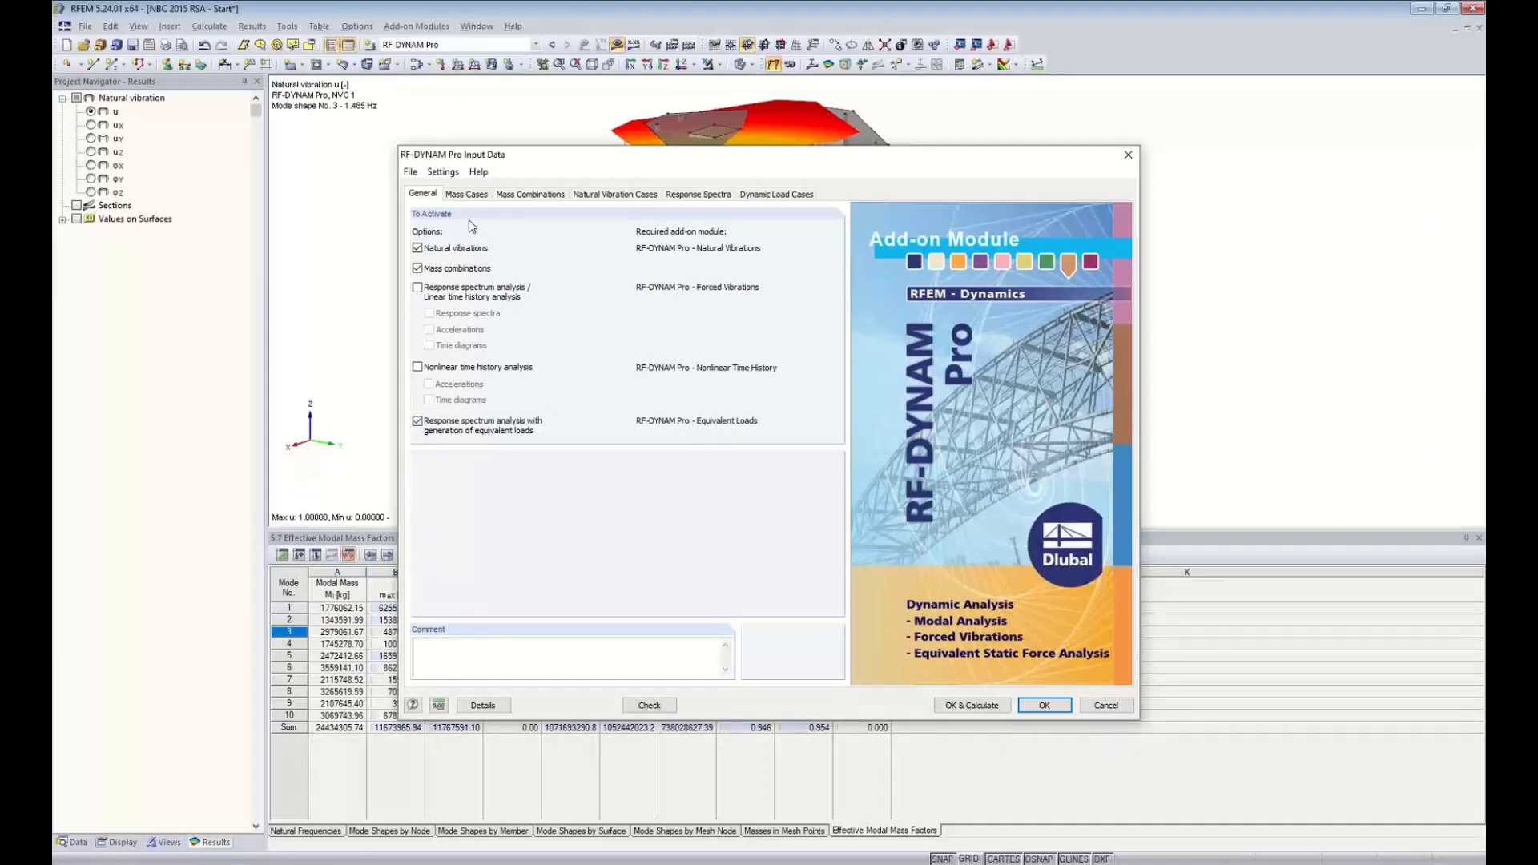
click(471, 195)
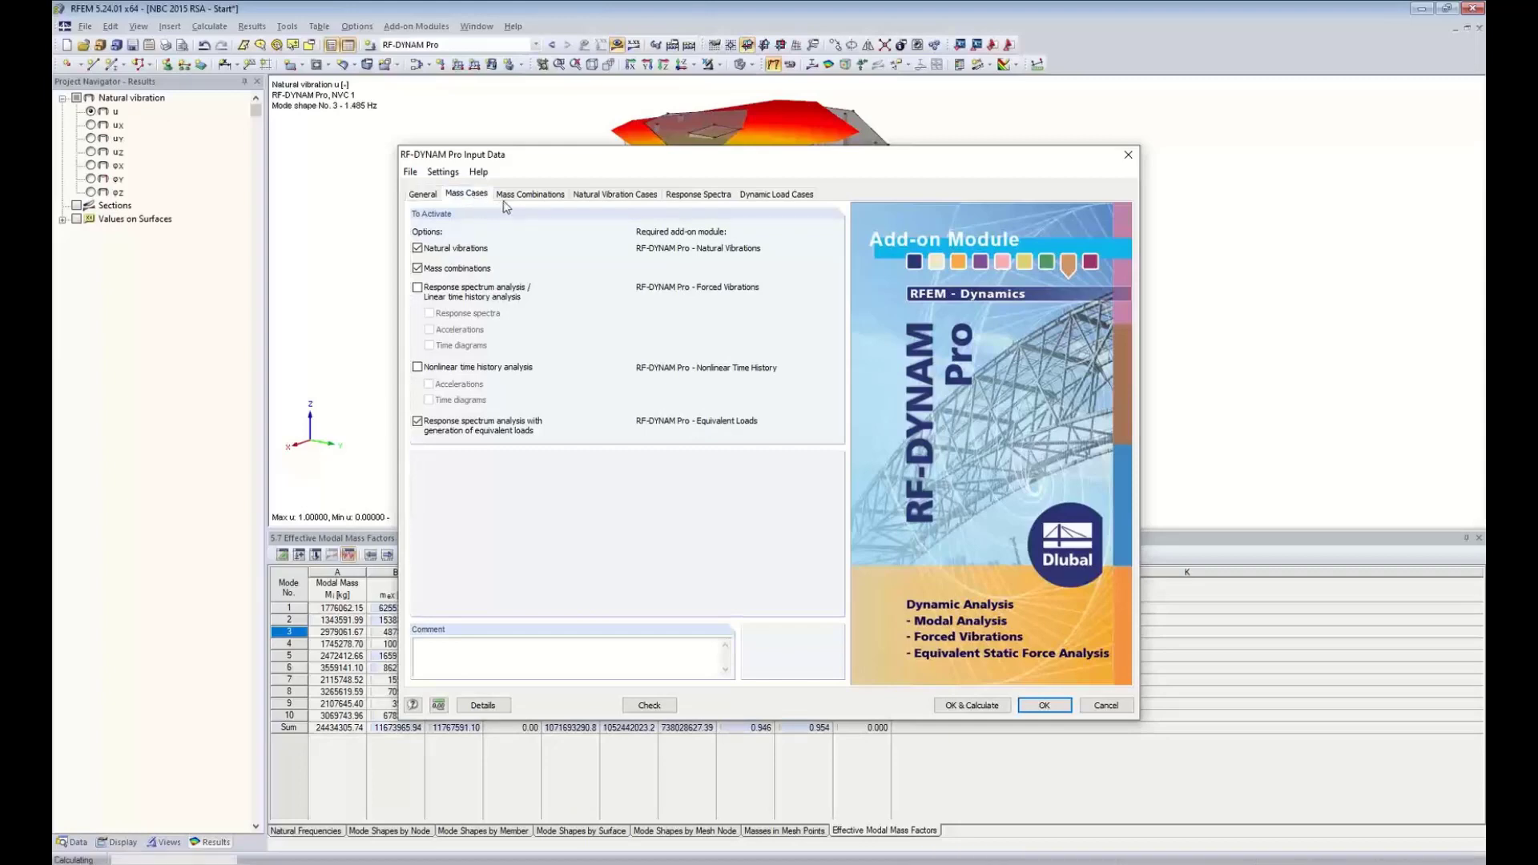
click(526, 195)
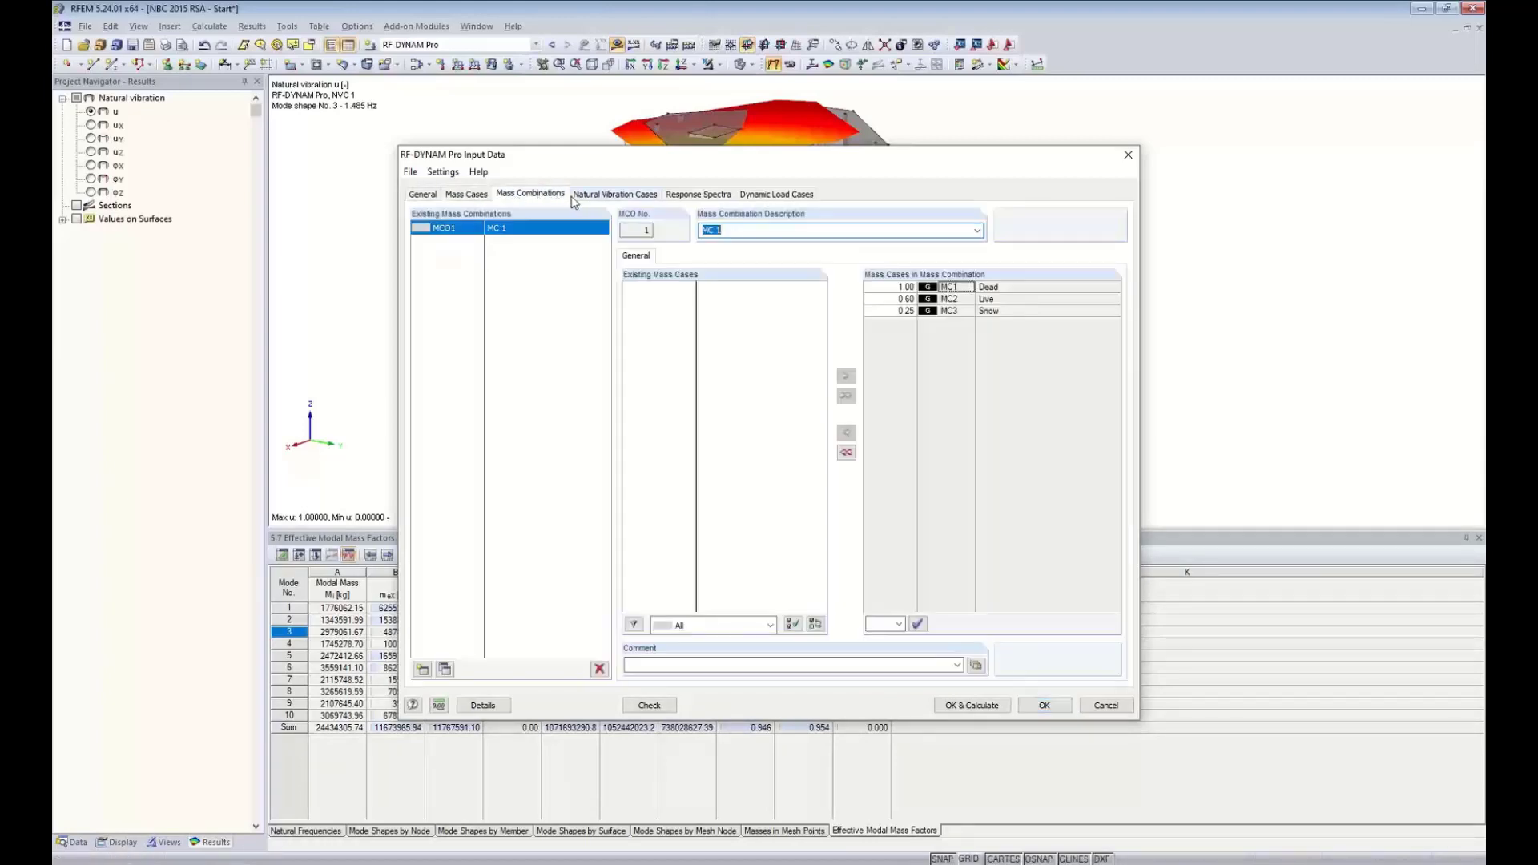
- Define response spectrum RS1 according to the NBC 2015 standard and give it the description Design
click(692, 196)
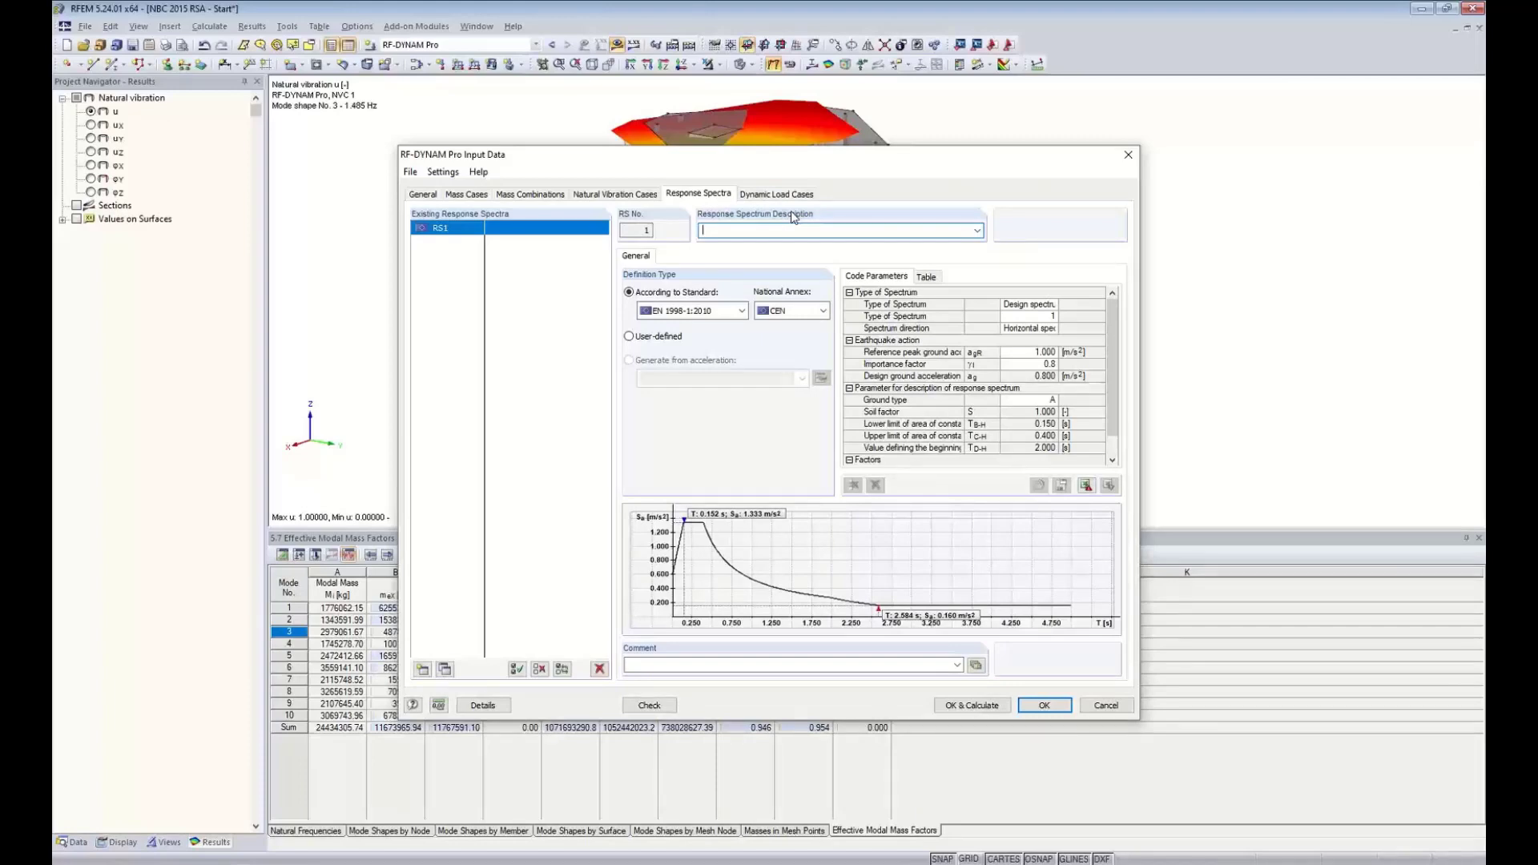
click(742, 311)
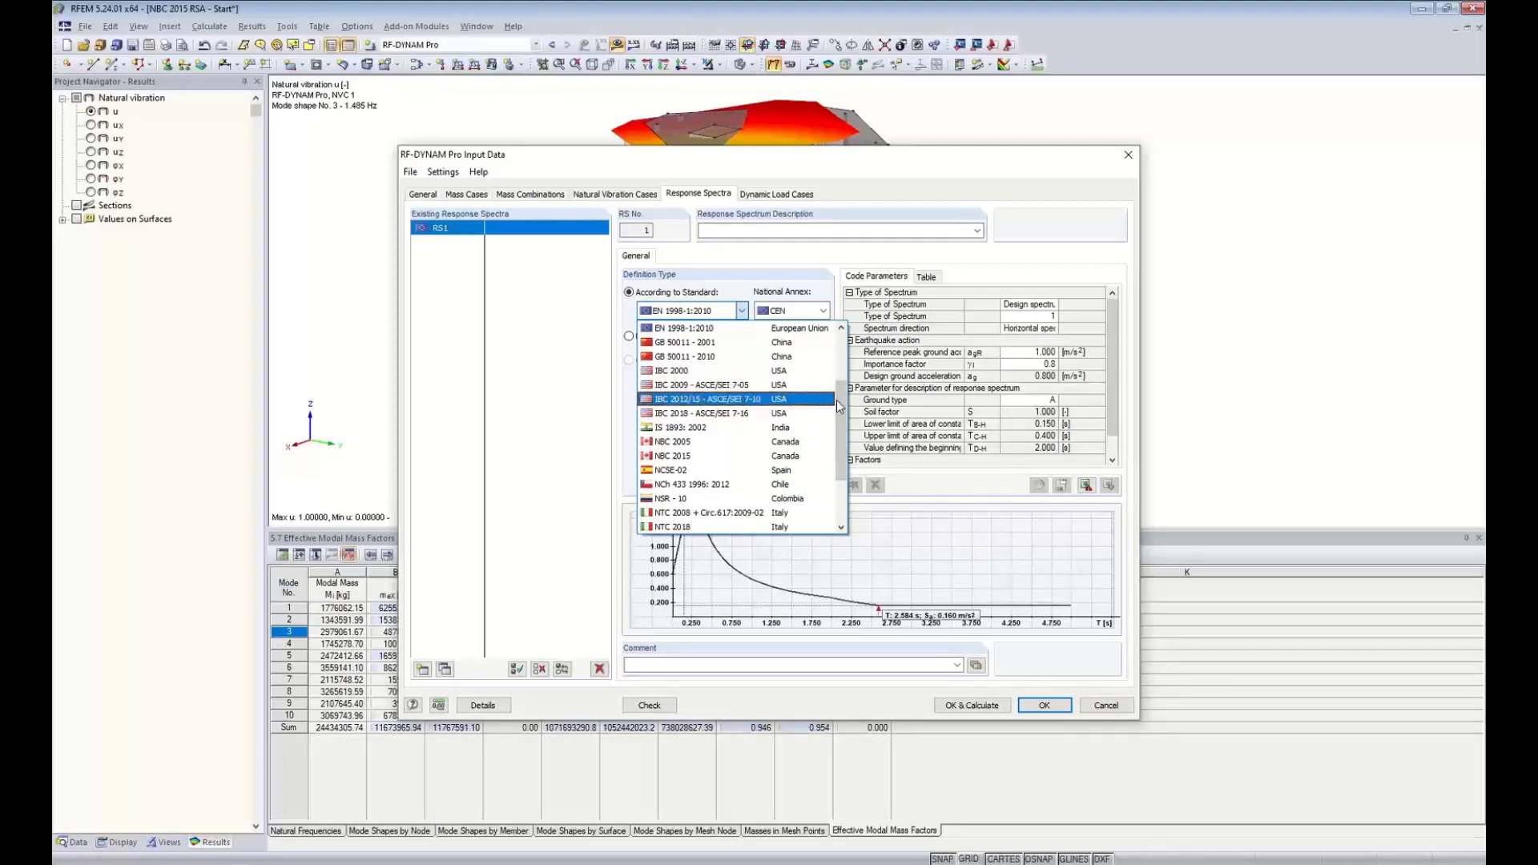
drag(838, 406, 845, 436)
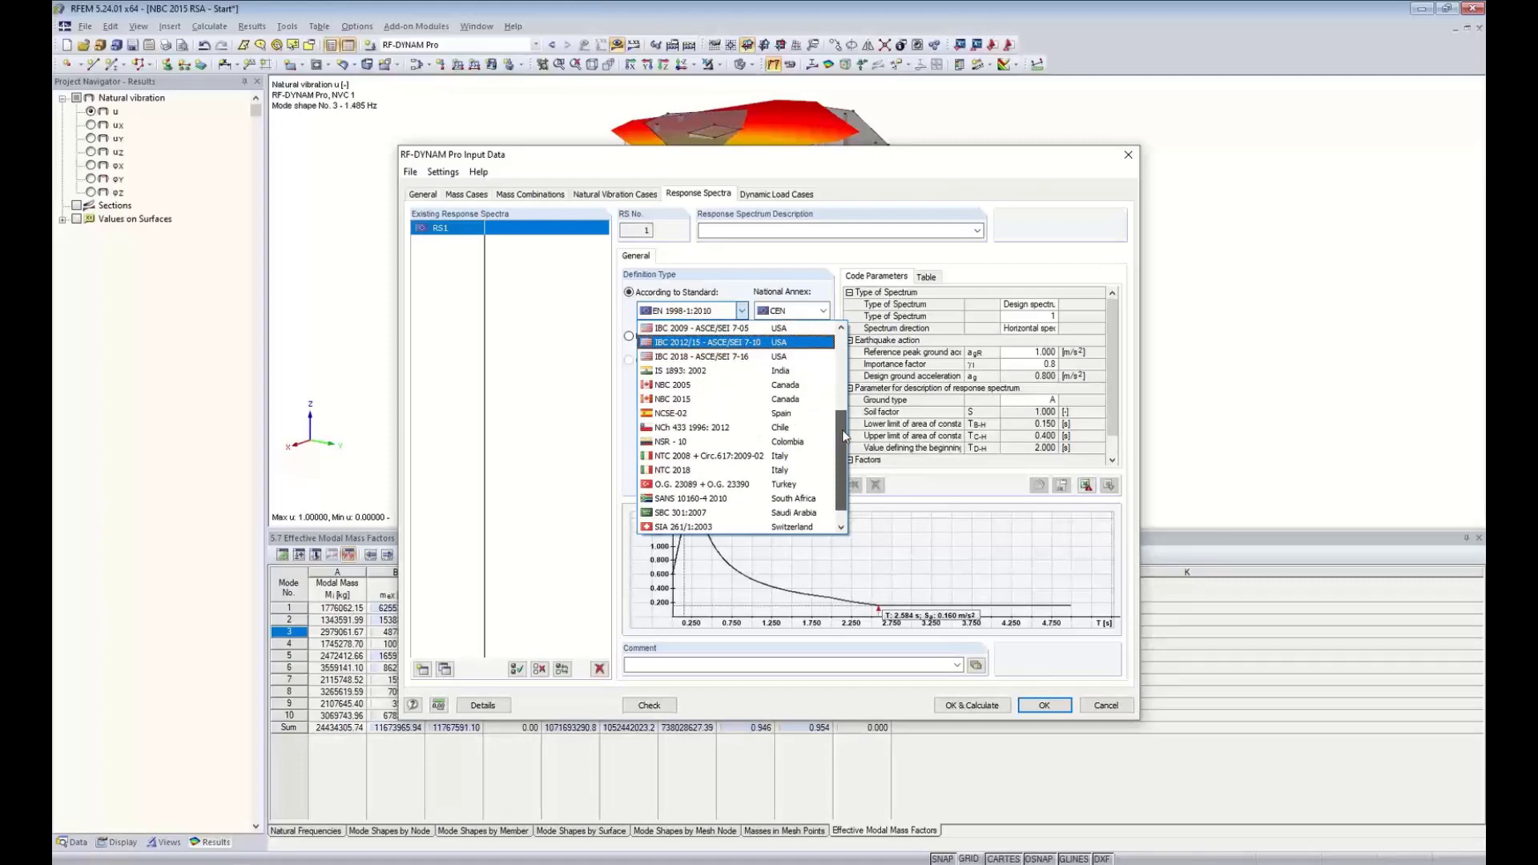
click(720, 400)
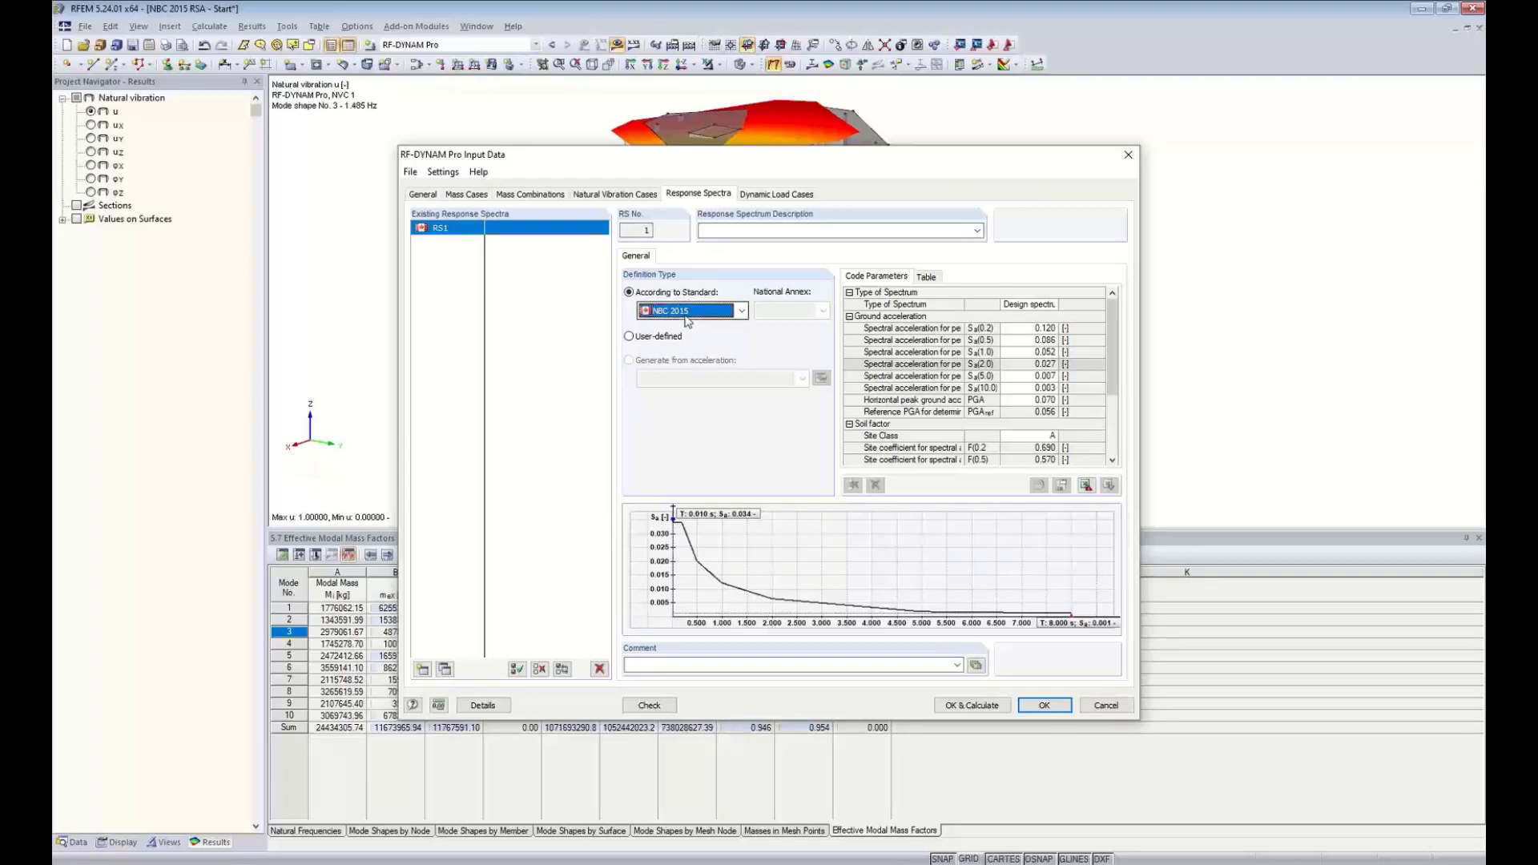
click(717, 238)
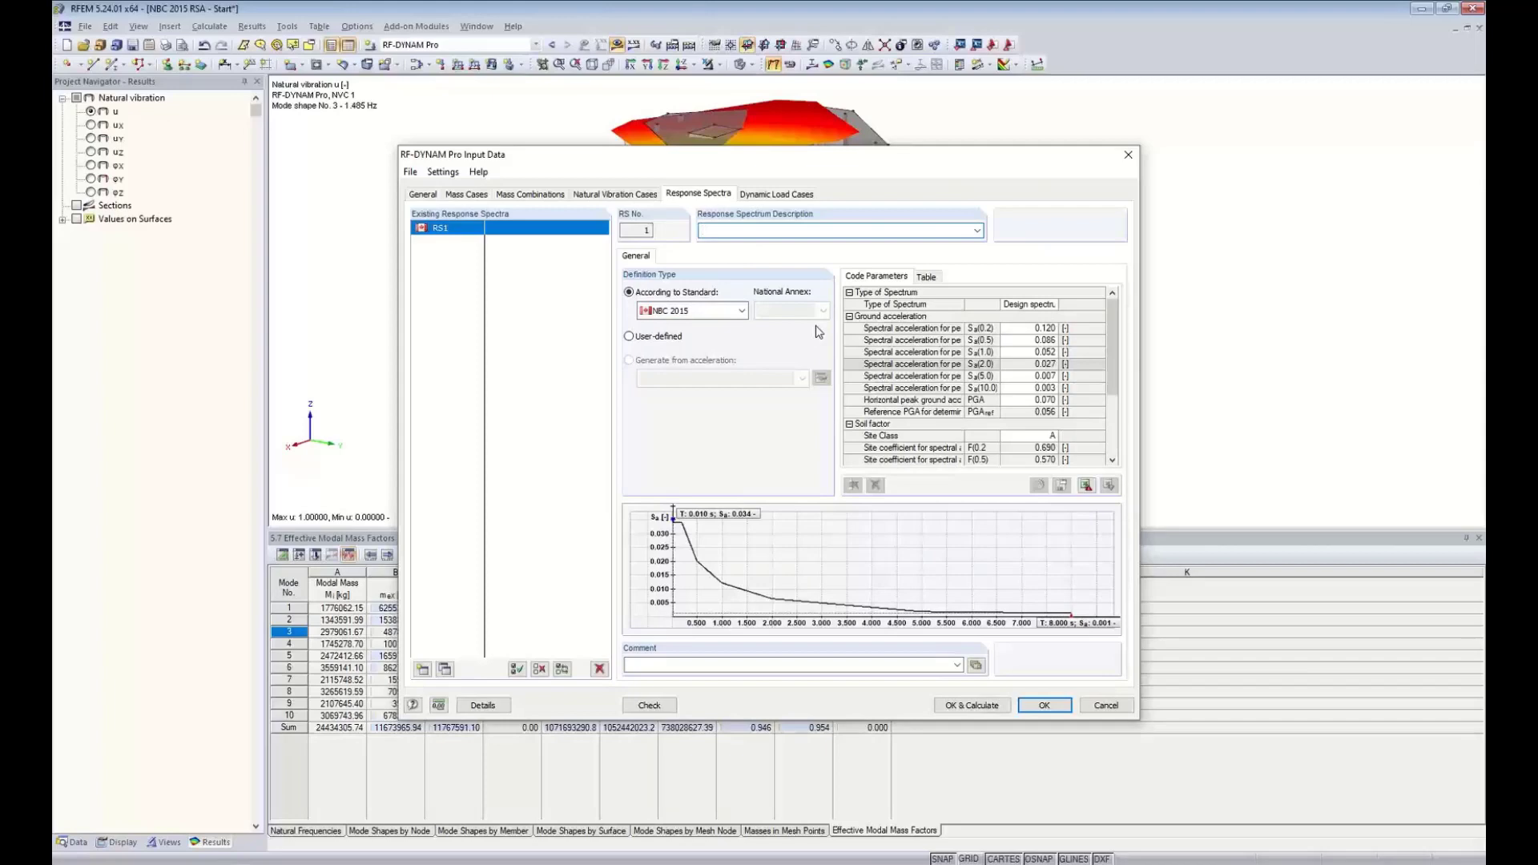
text(Design)
- Keep the design spectrum for linear calculation as the spectrum type and read the full names of the spectral acceleration parameters
drag(1062, 304, 1097, 307)
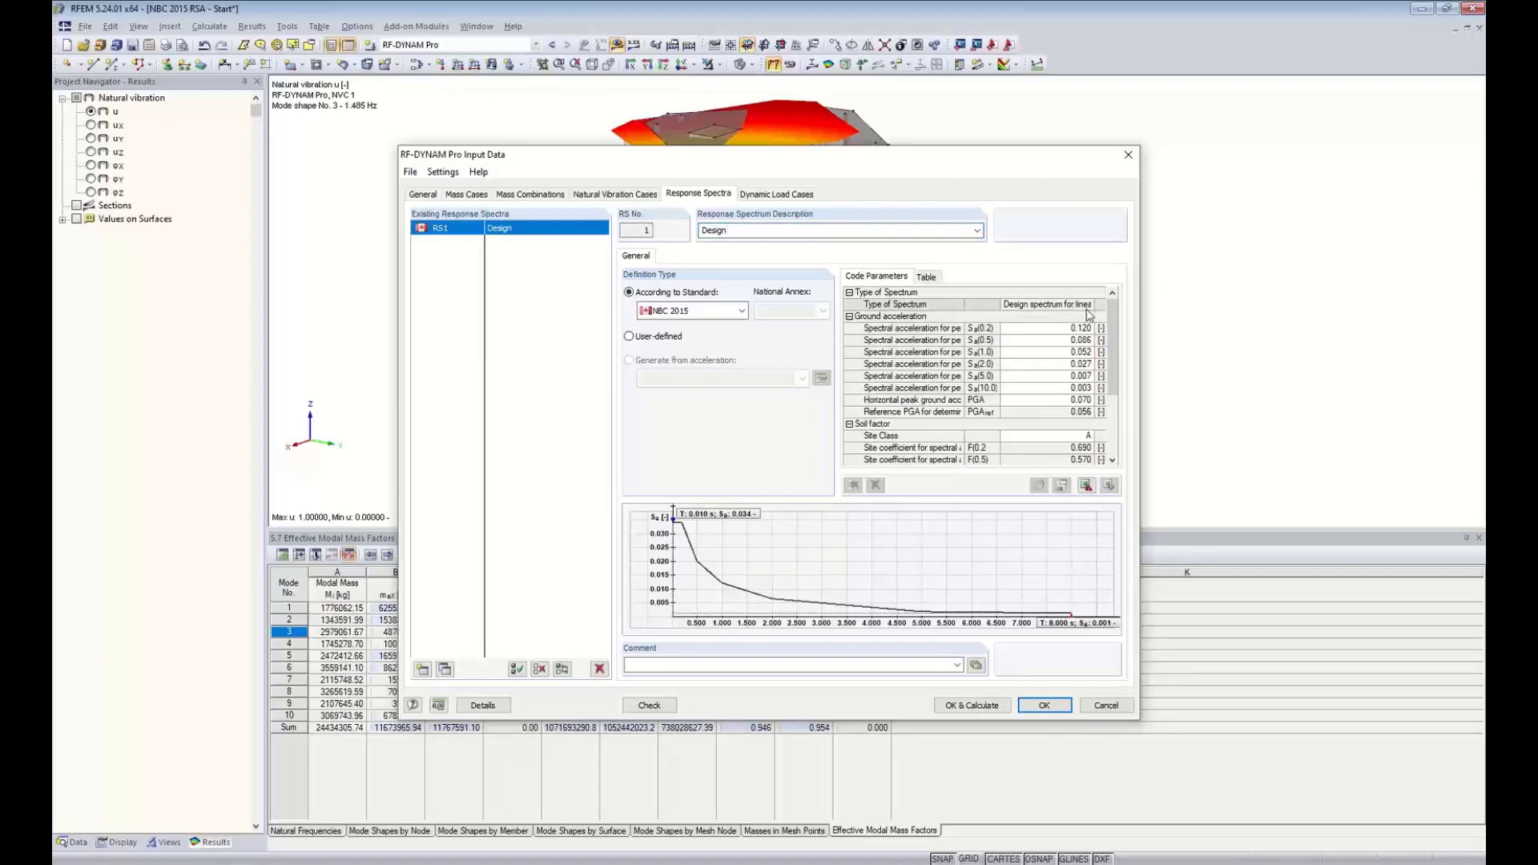
click(1072, 306)
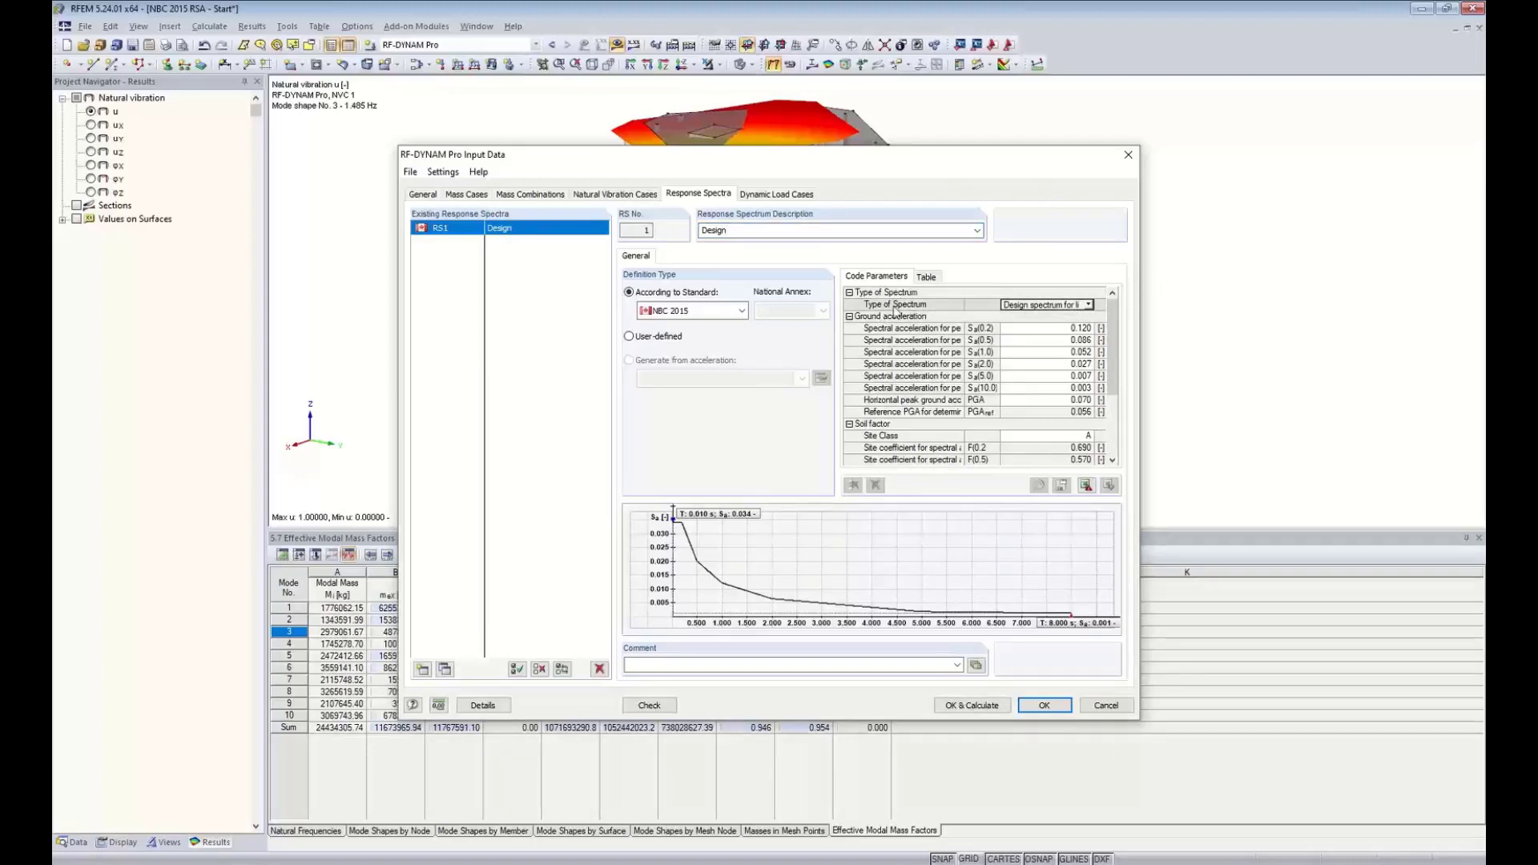
click(1089, 306)
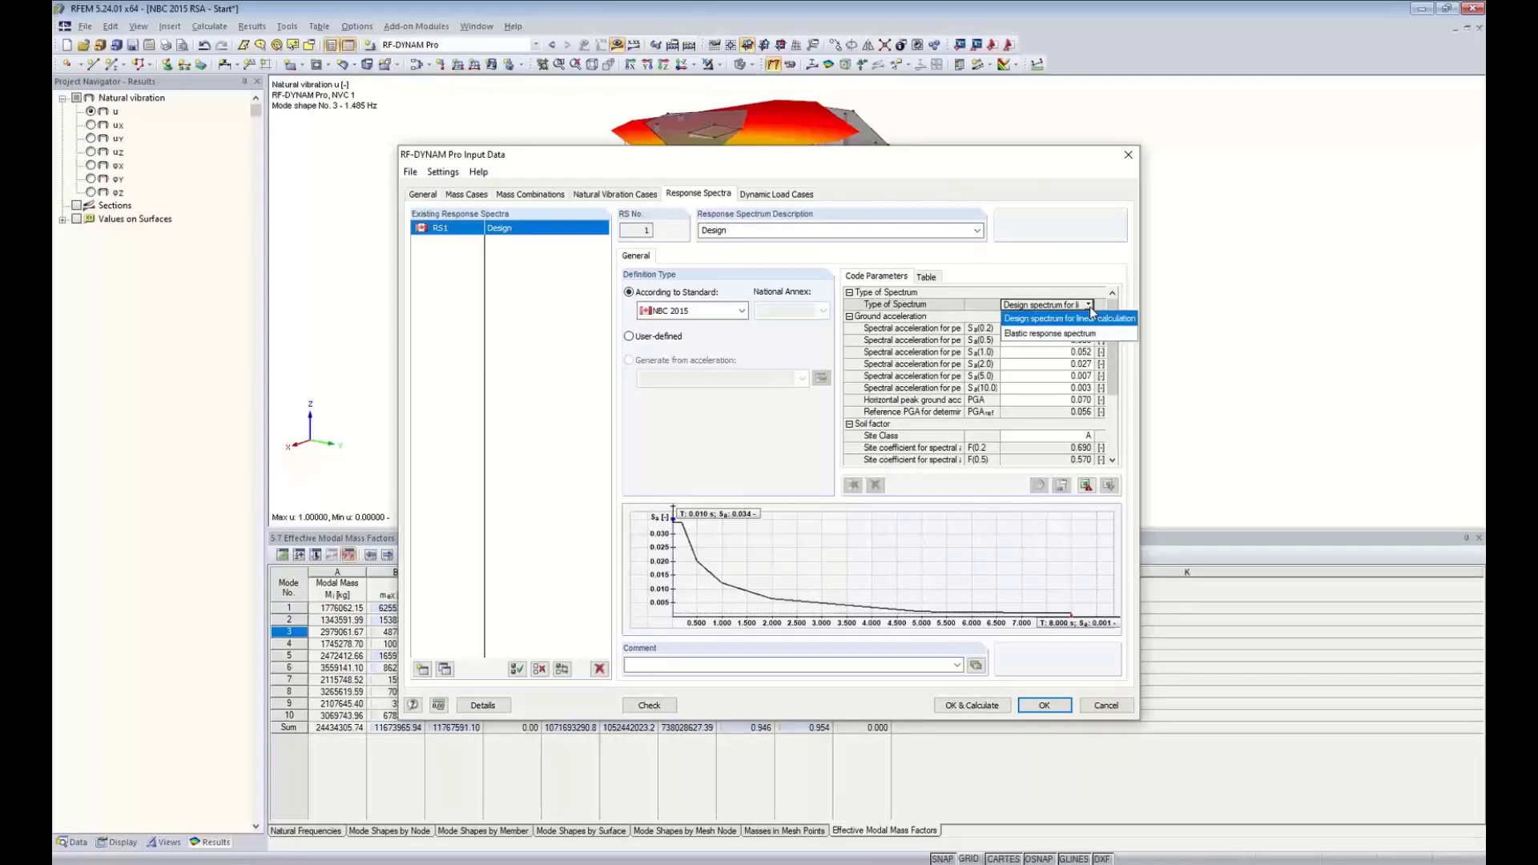
click(1043, 319)
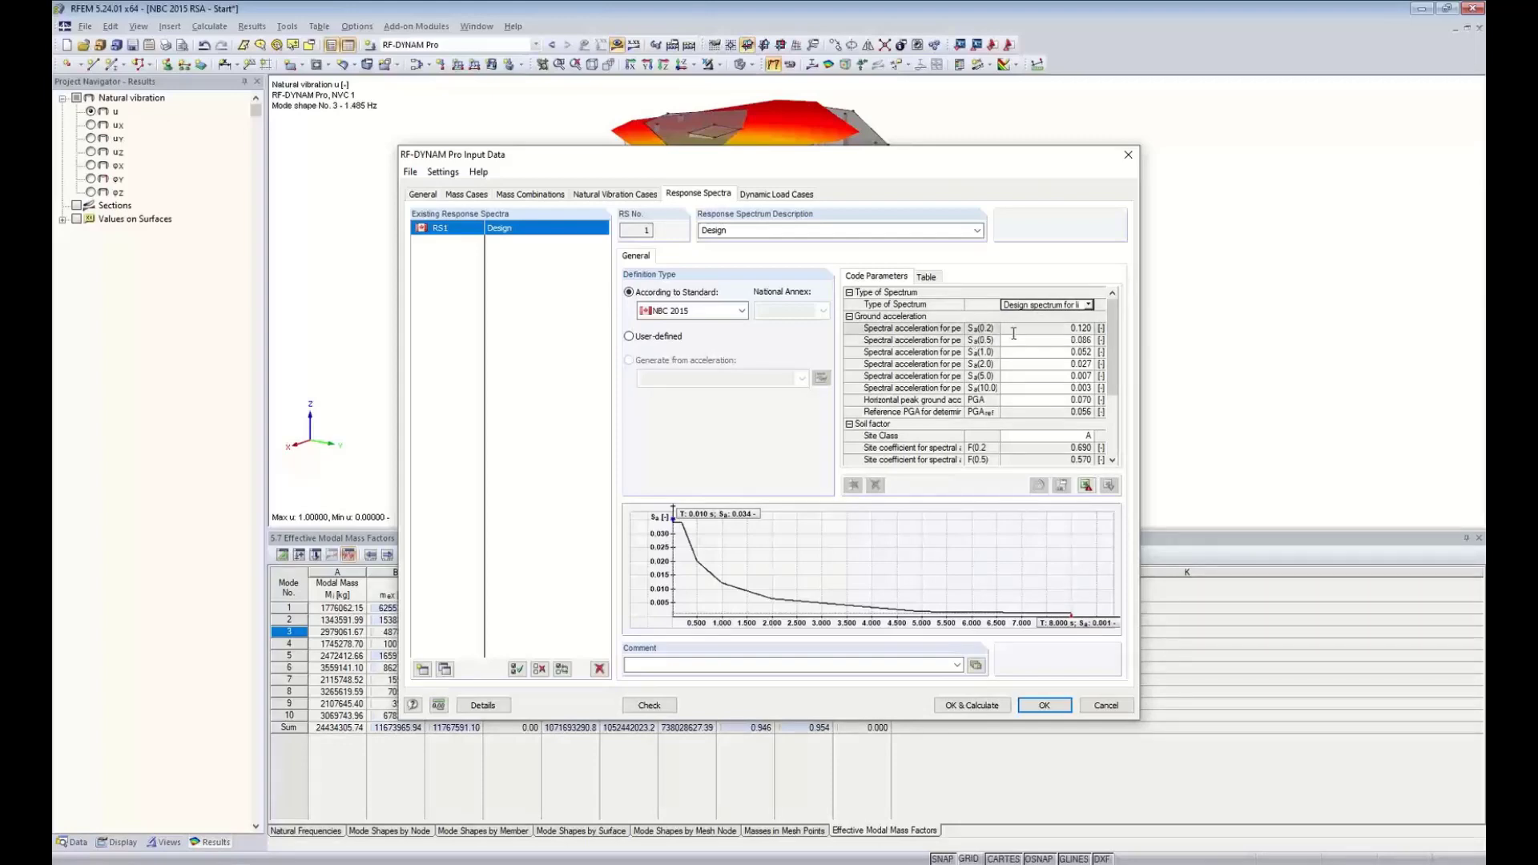
drag(965, 328, 1007, 328)
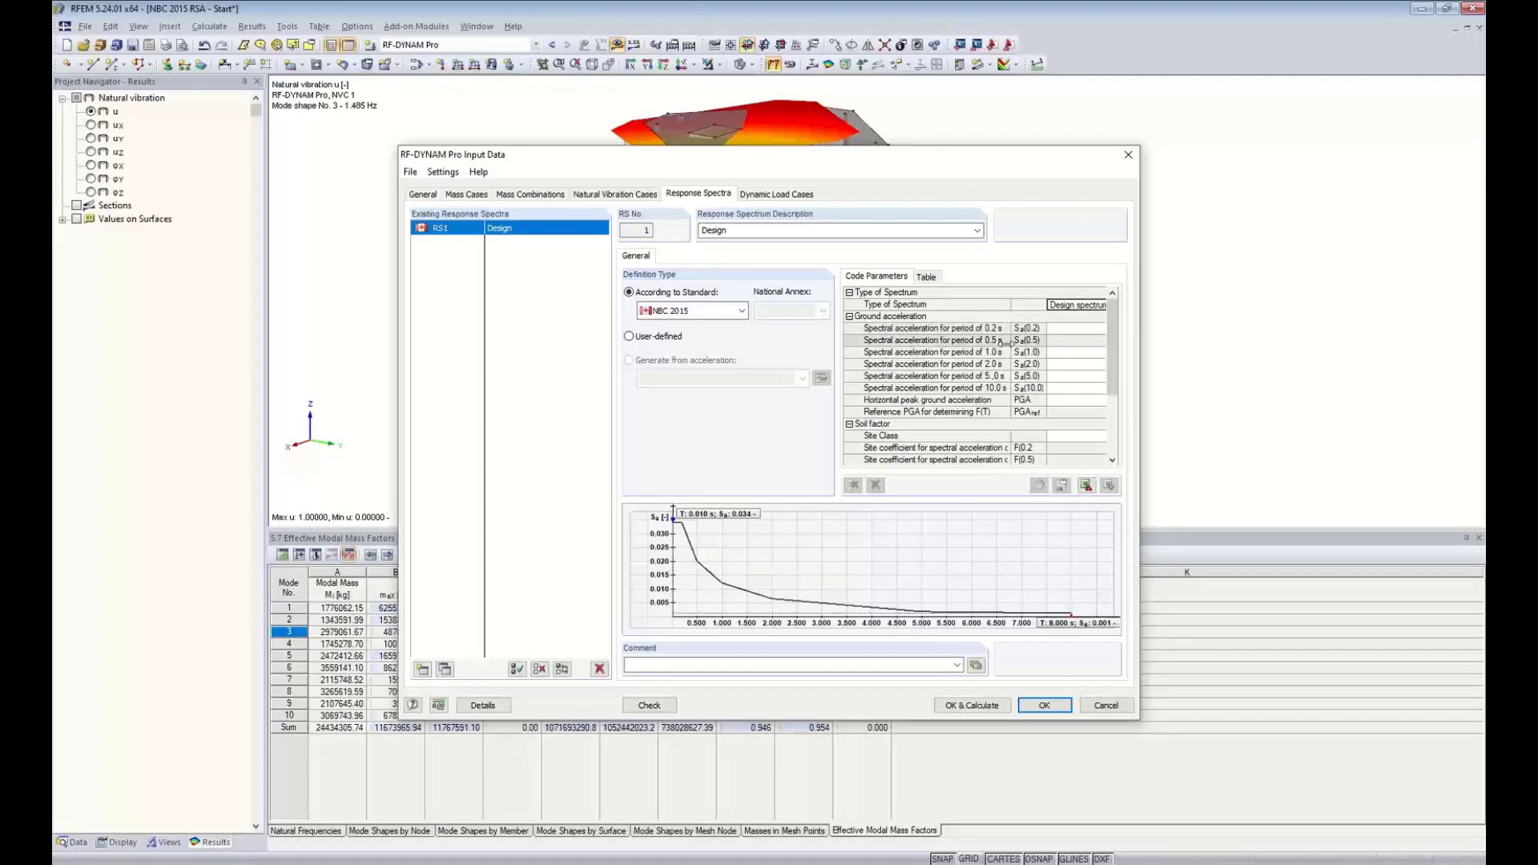
drag(1008, 340, 955, 340)
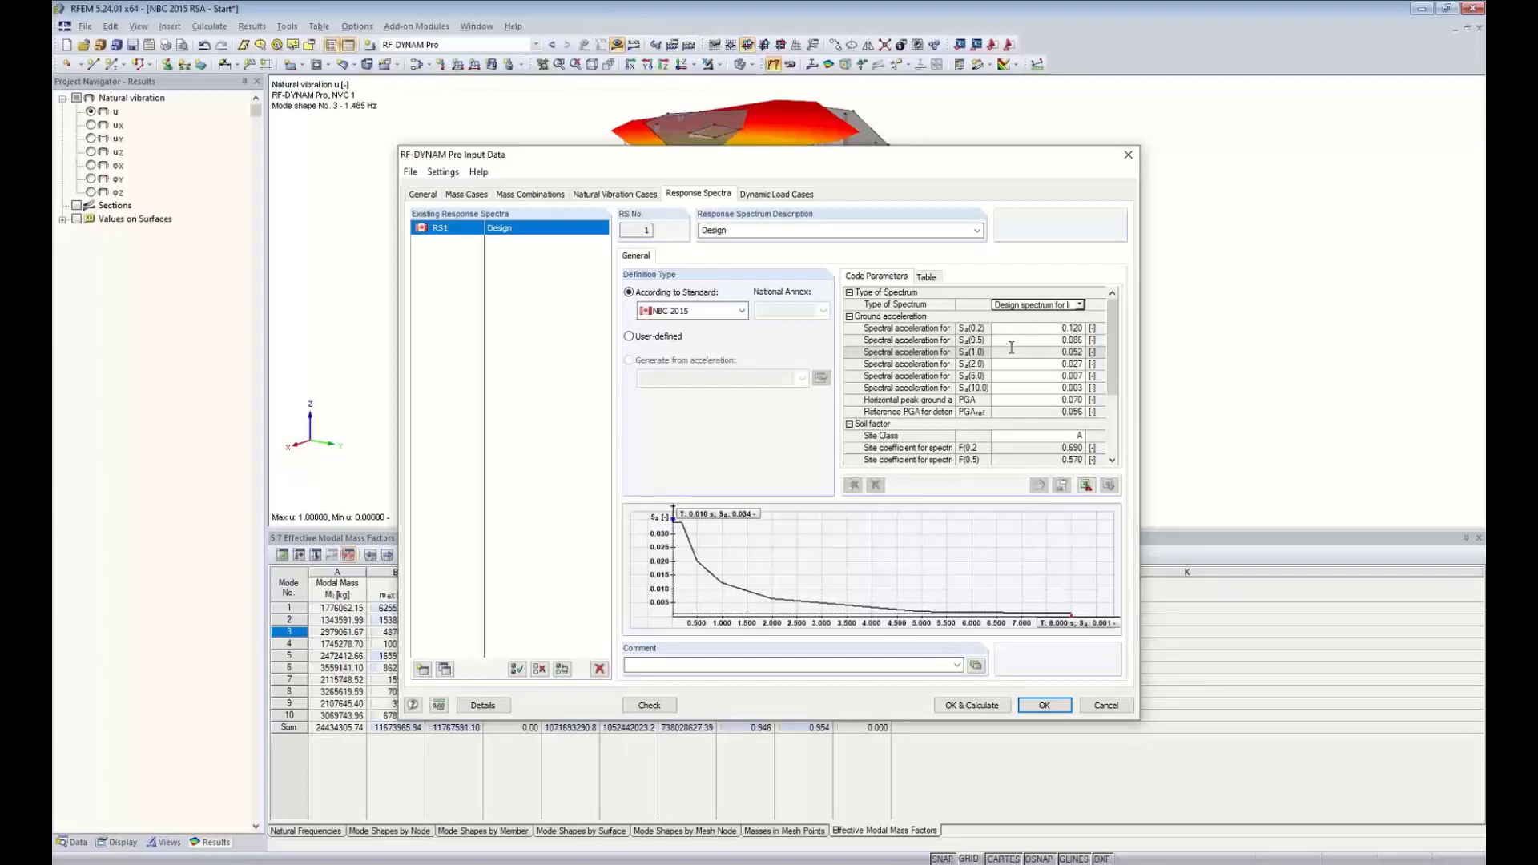
- Switch to the Geo-Zone Tool web page in the browser and examine the available seismic standards, keeping NBC 2015
key(Escape)
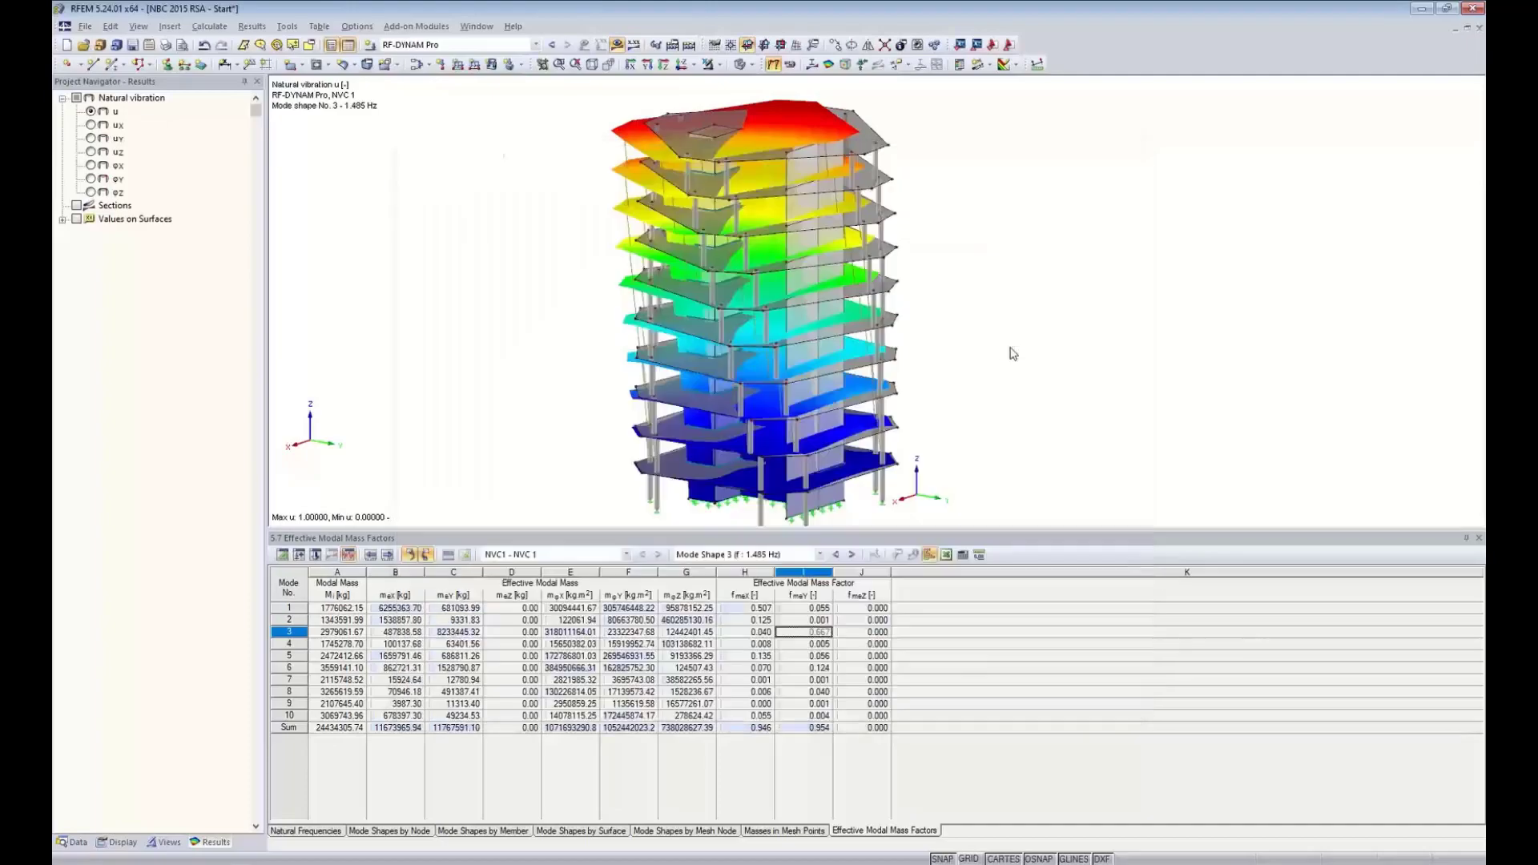
key(super+Tab)
click(713, 492)
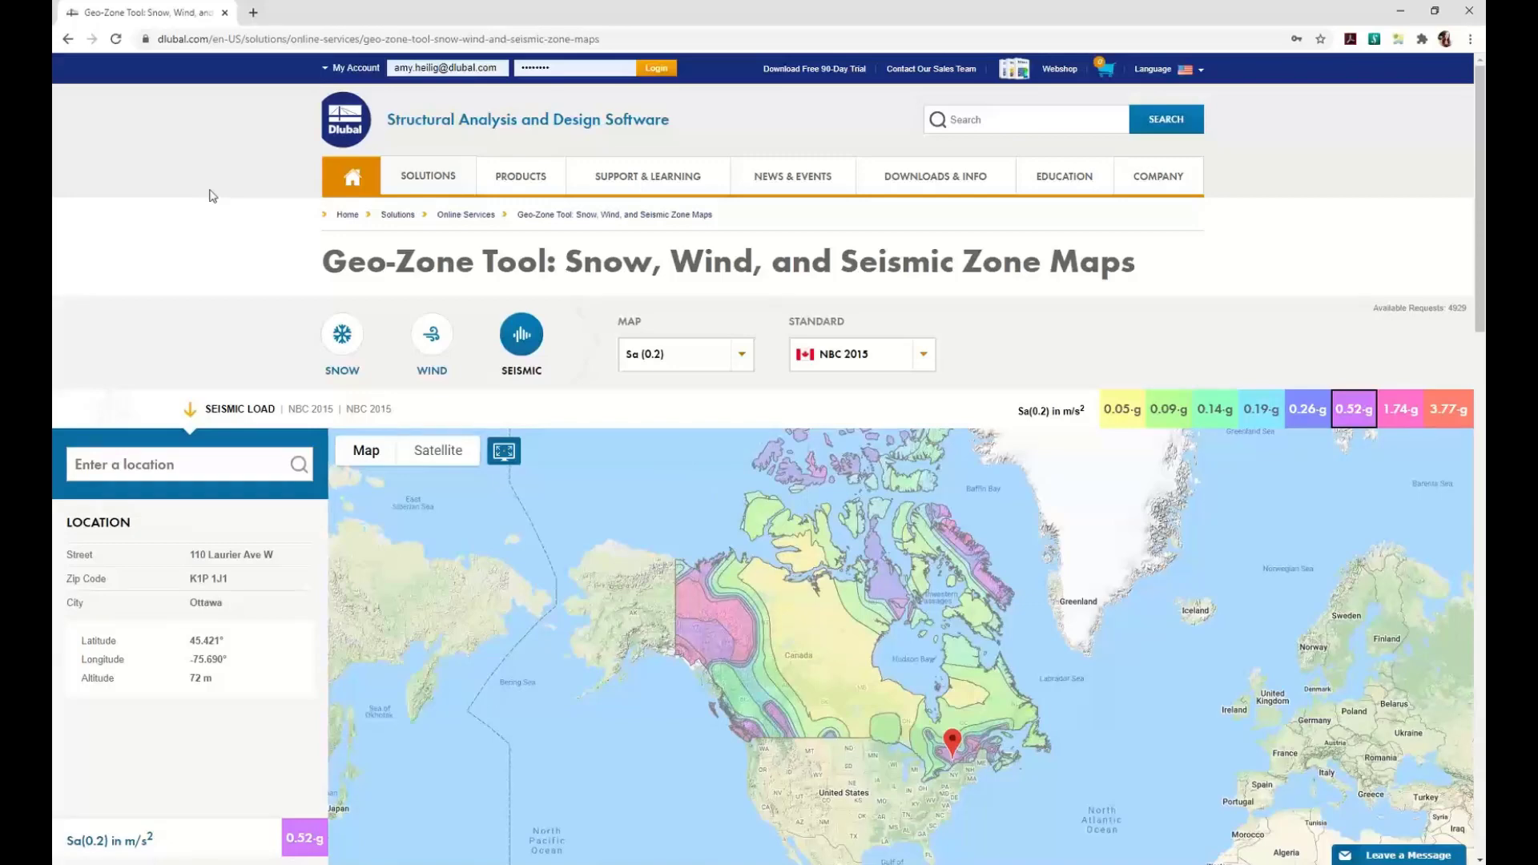
mouse_move(407, 185)
scroll(245, 290, down, 1)
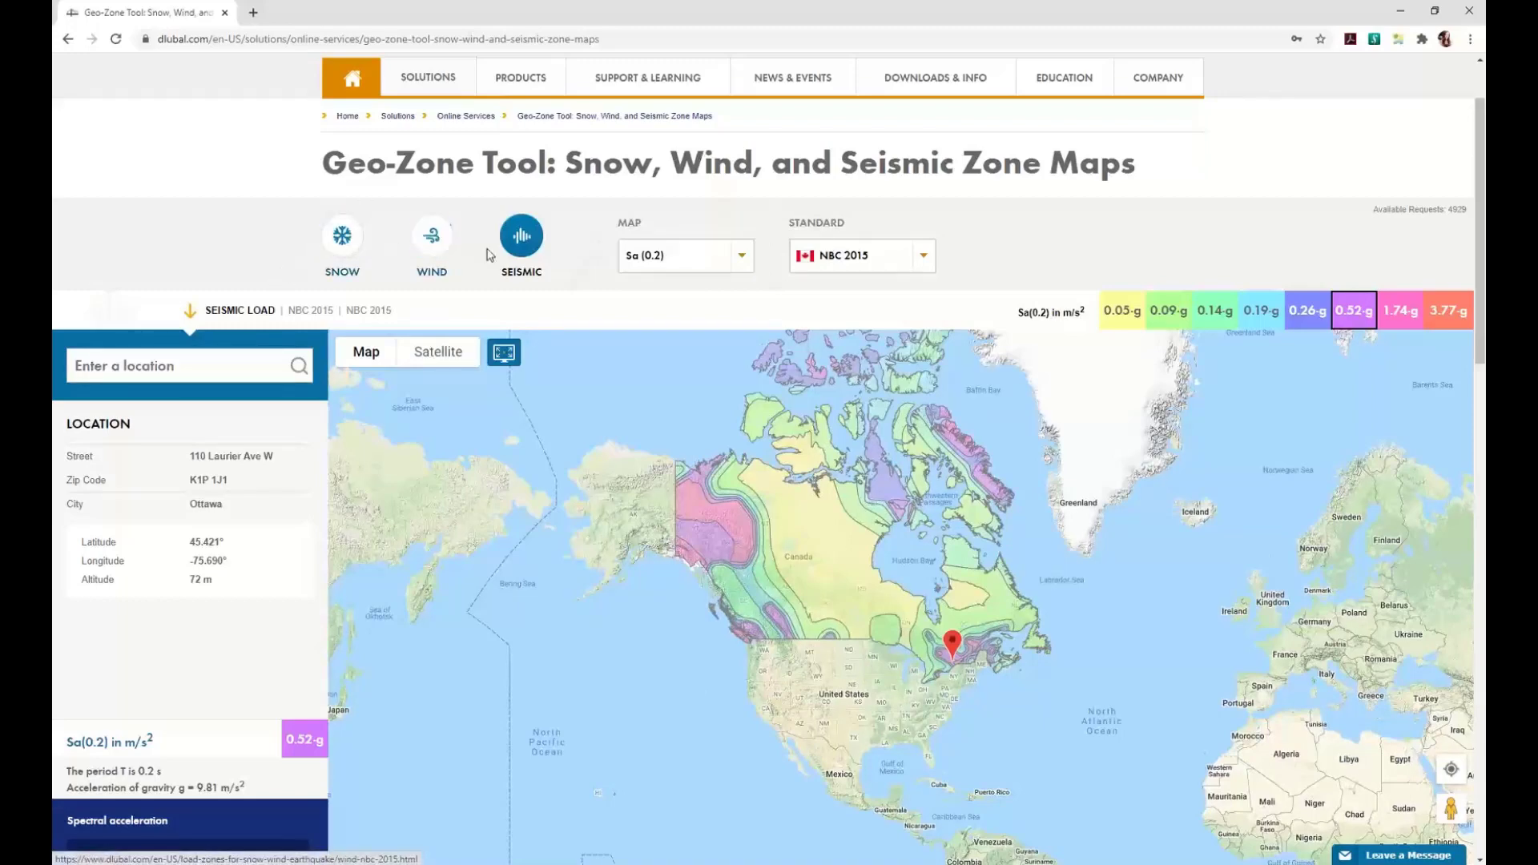
click(924, 257)
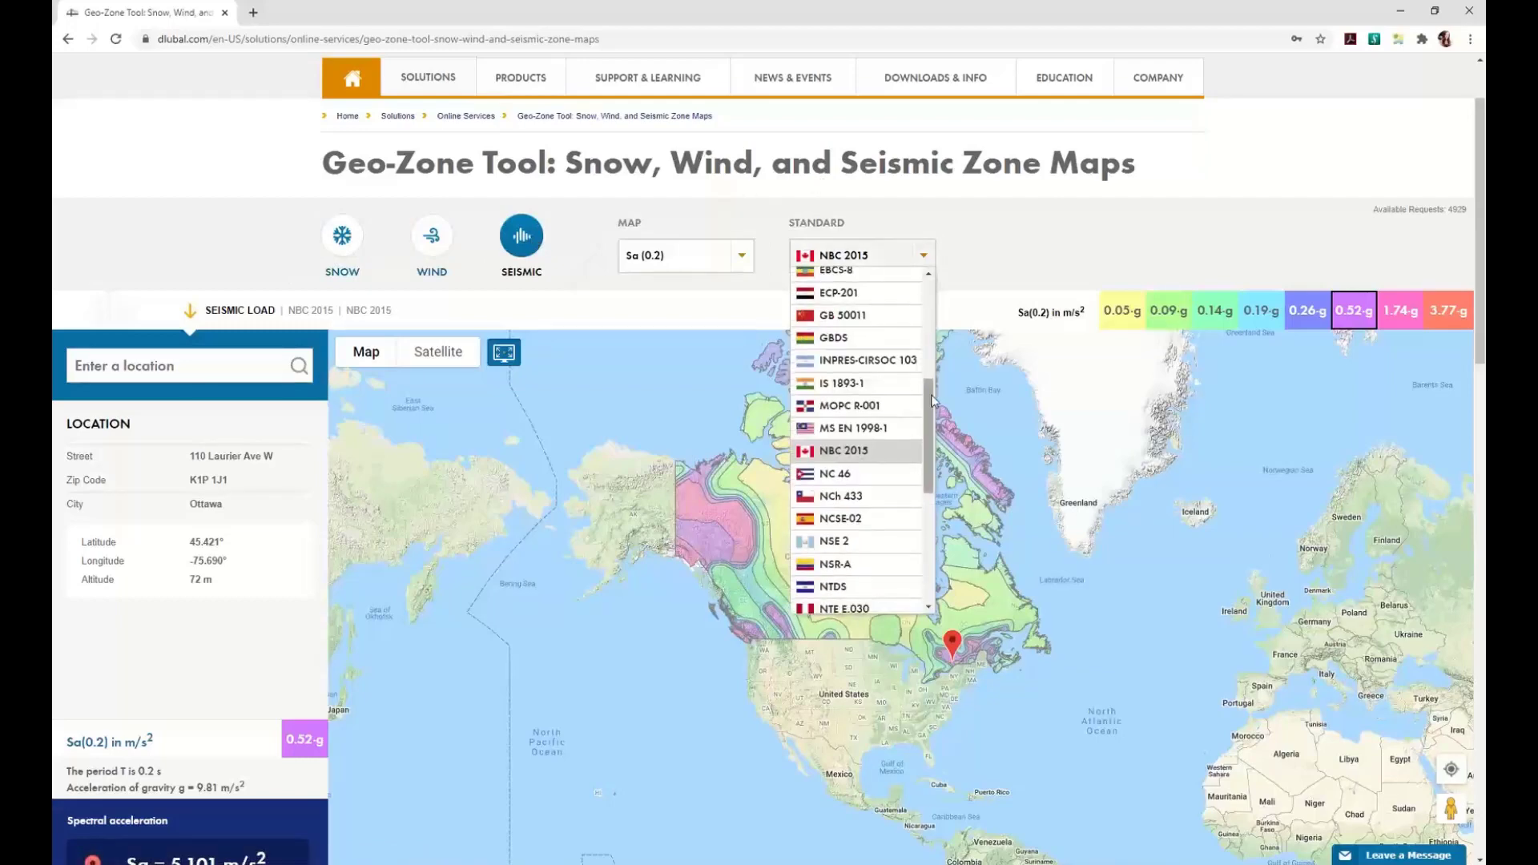
drag(925, 409, 914, 453)
scroll(914, 453, down, 1)
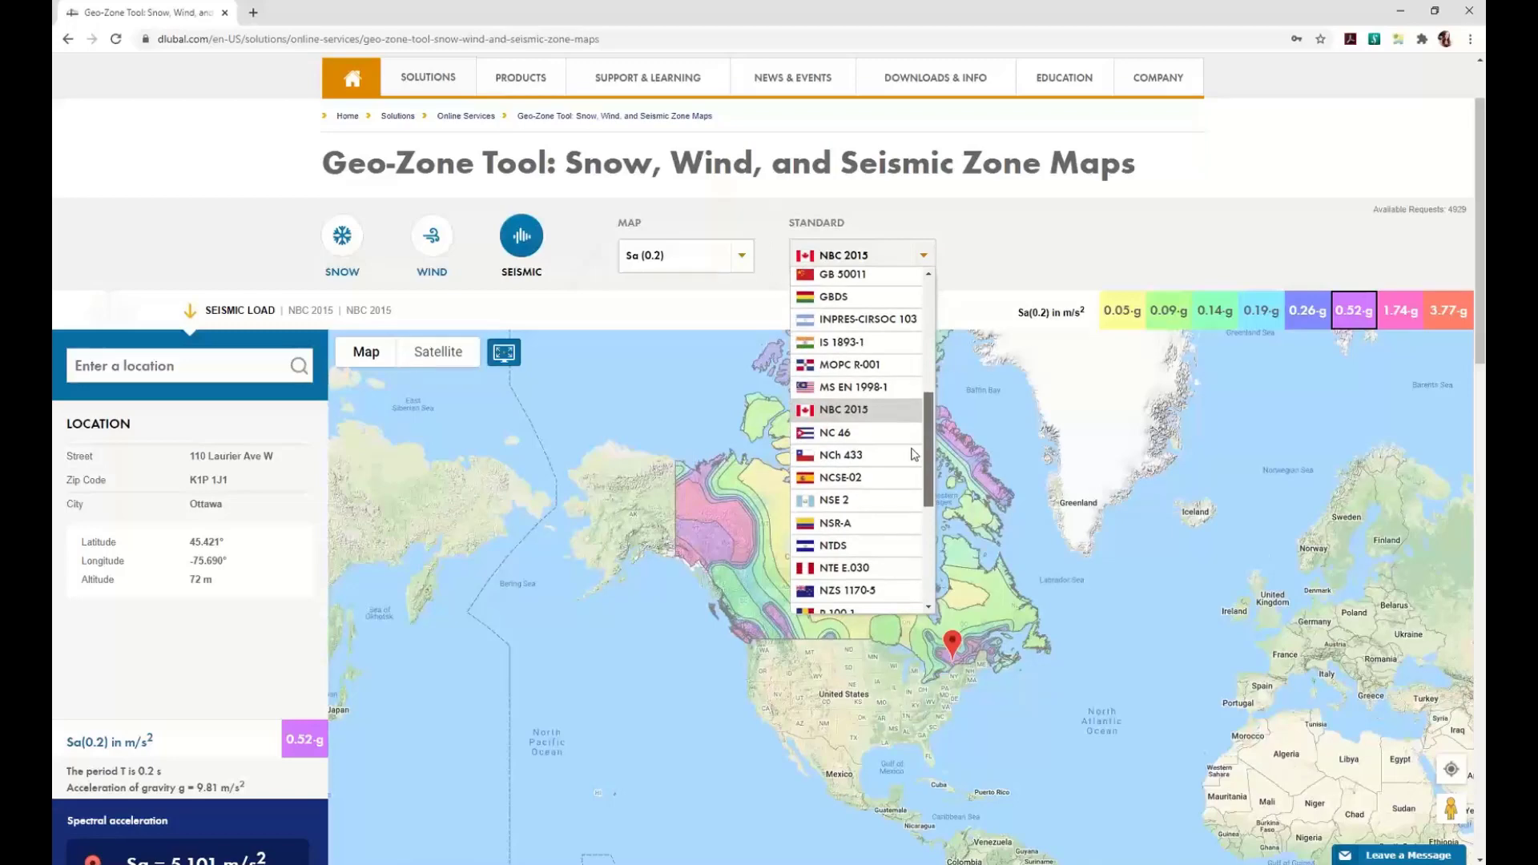
click(1039, 264)
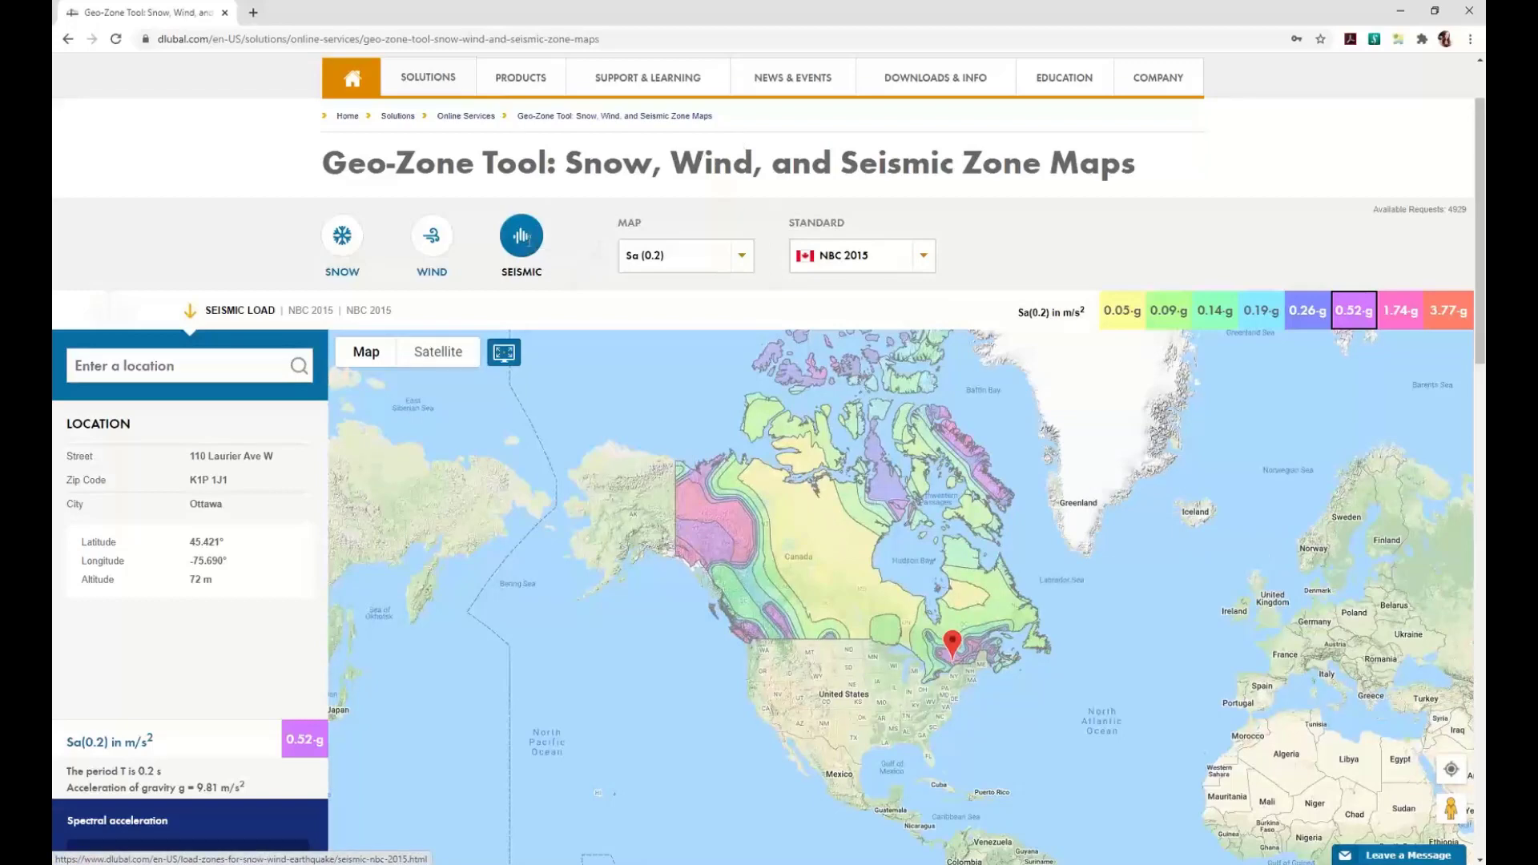
- Locate Calgary, AB, Canada on the seismic zone map and check the available map types, keeping Sa (0.2)
click(111, 372)
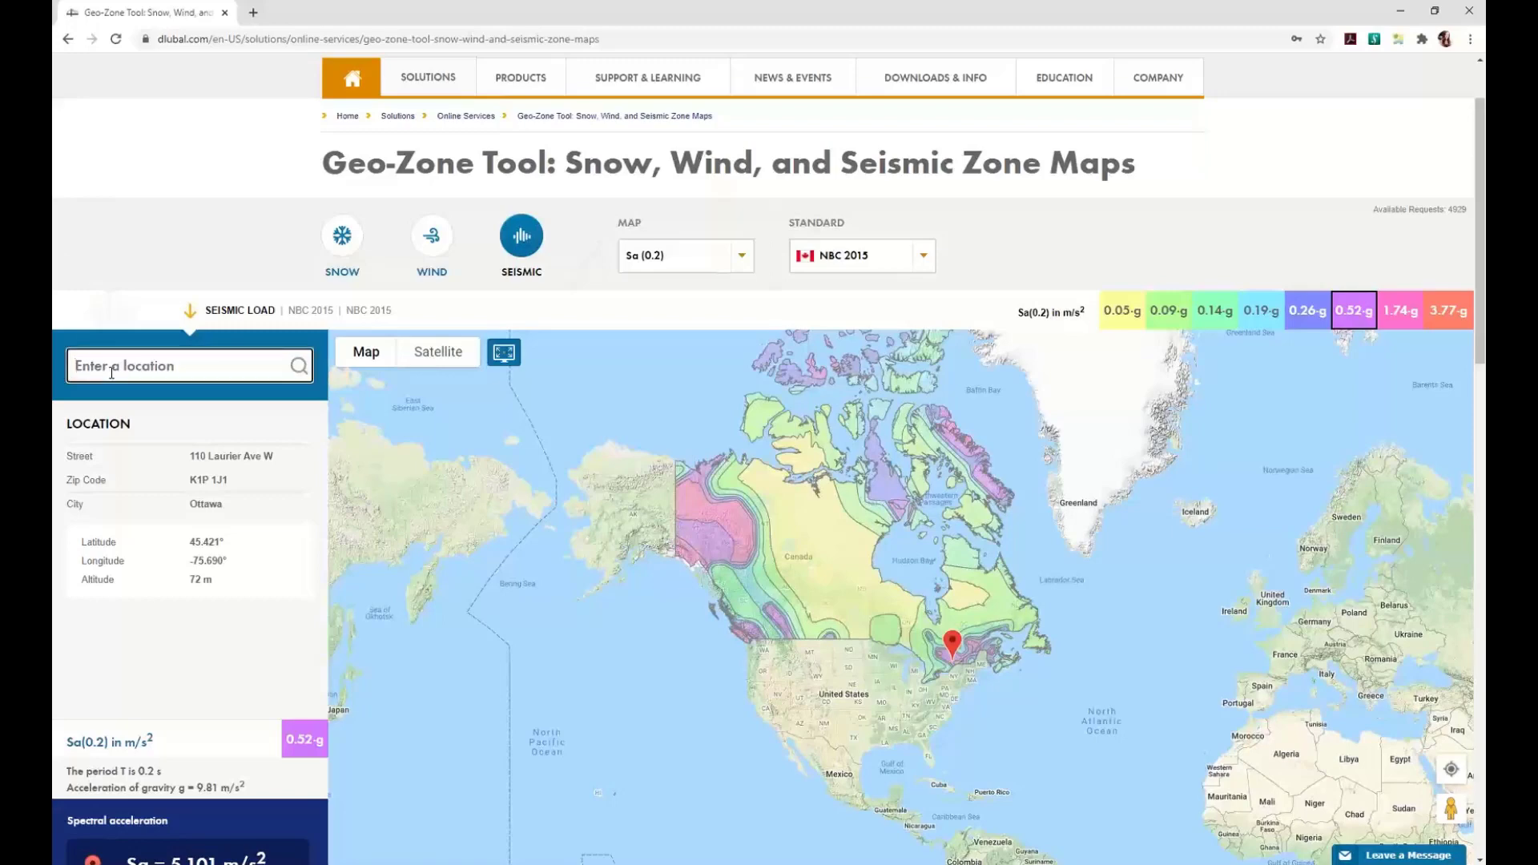
text(Cal)
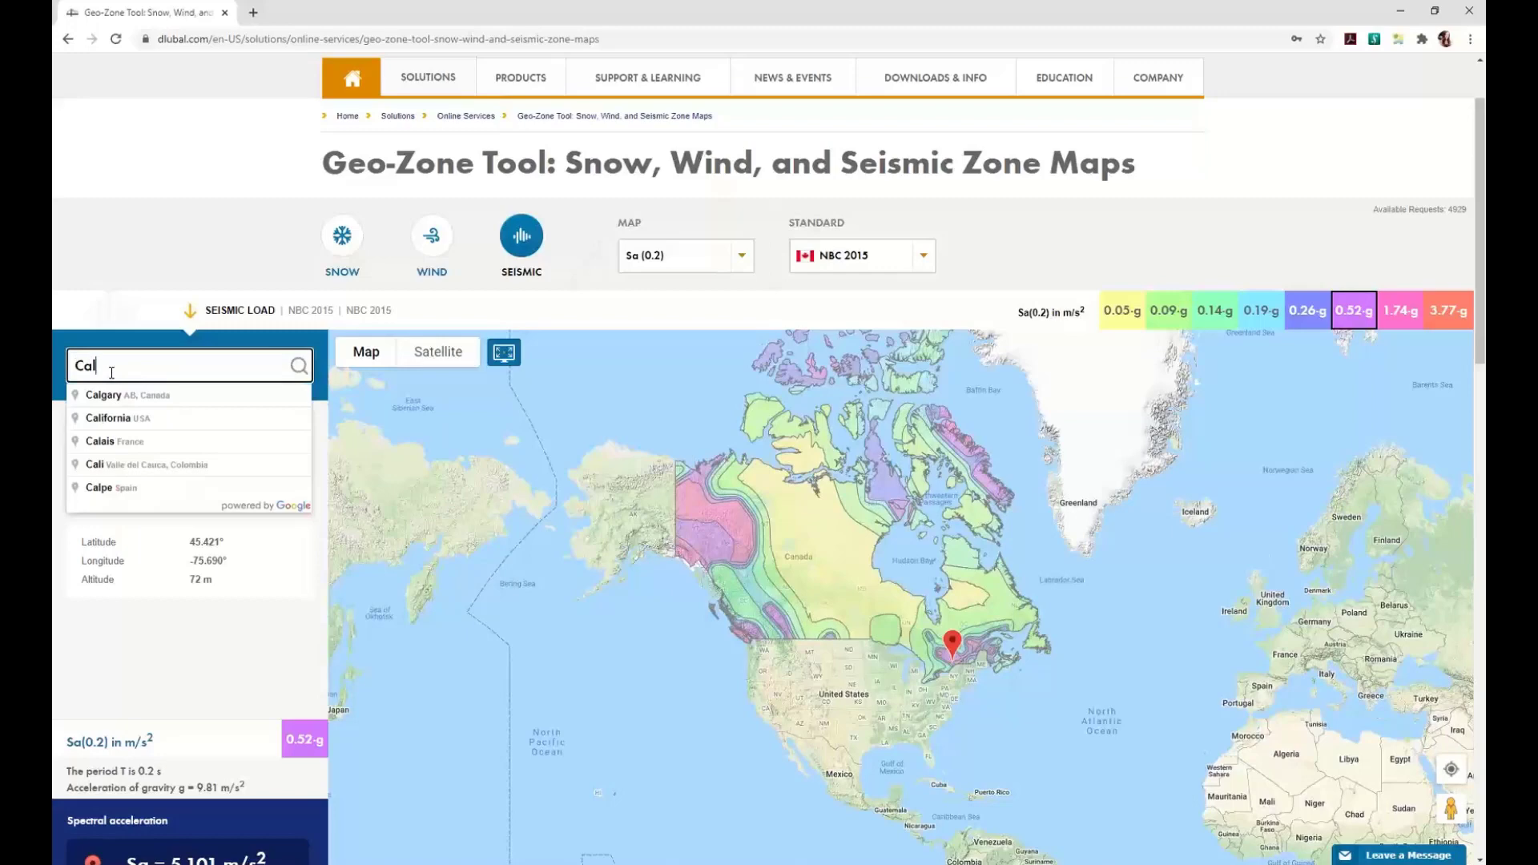
click(104, 395)
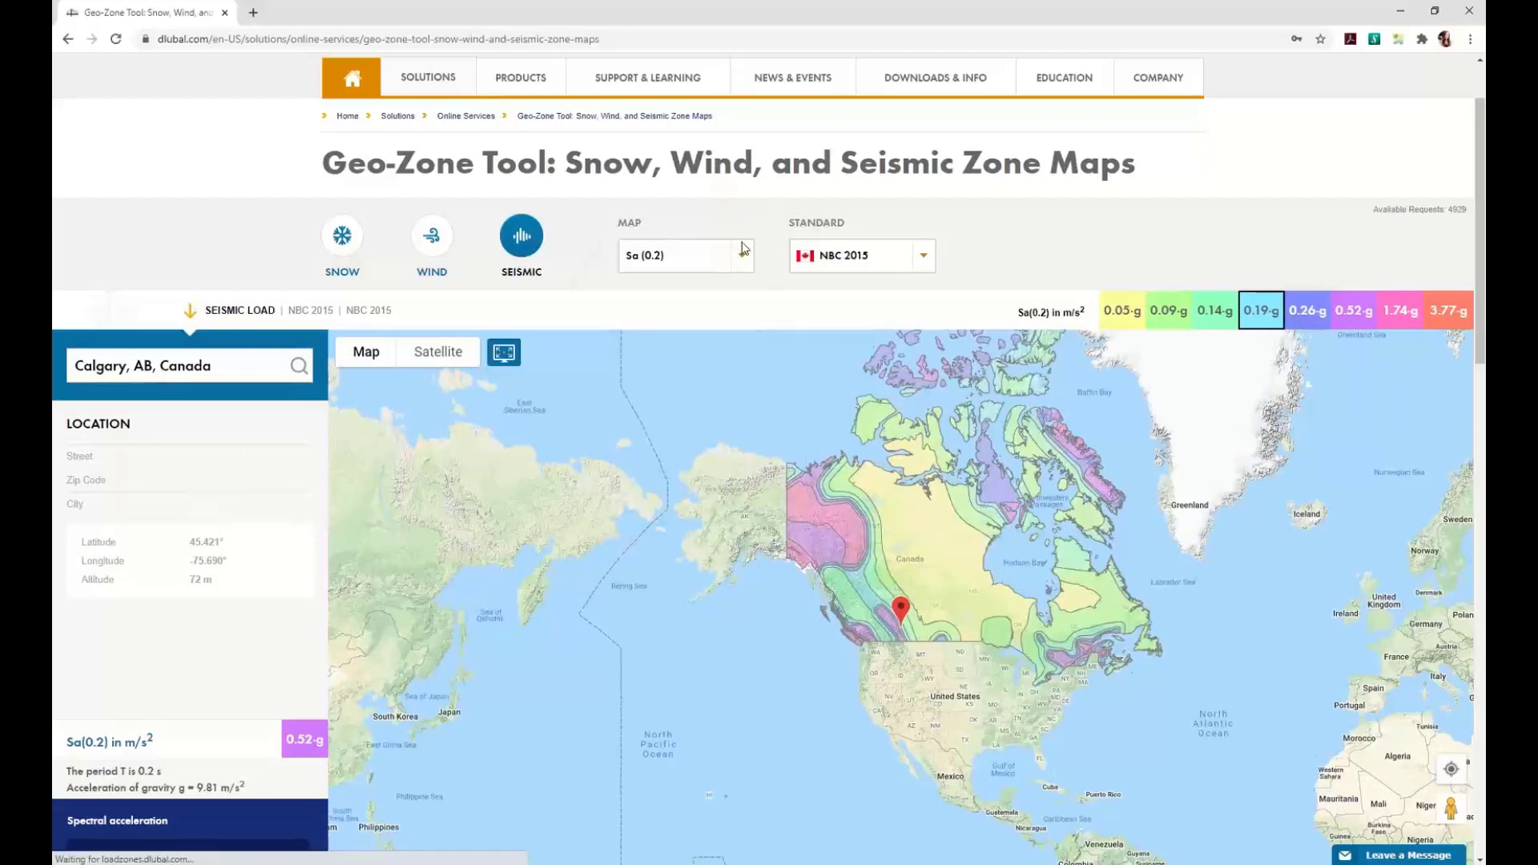
click(743, 256)
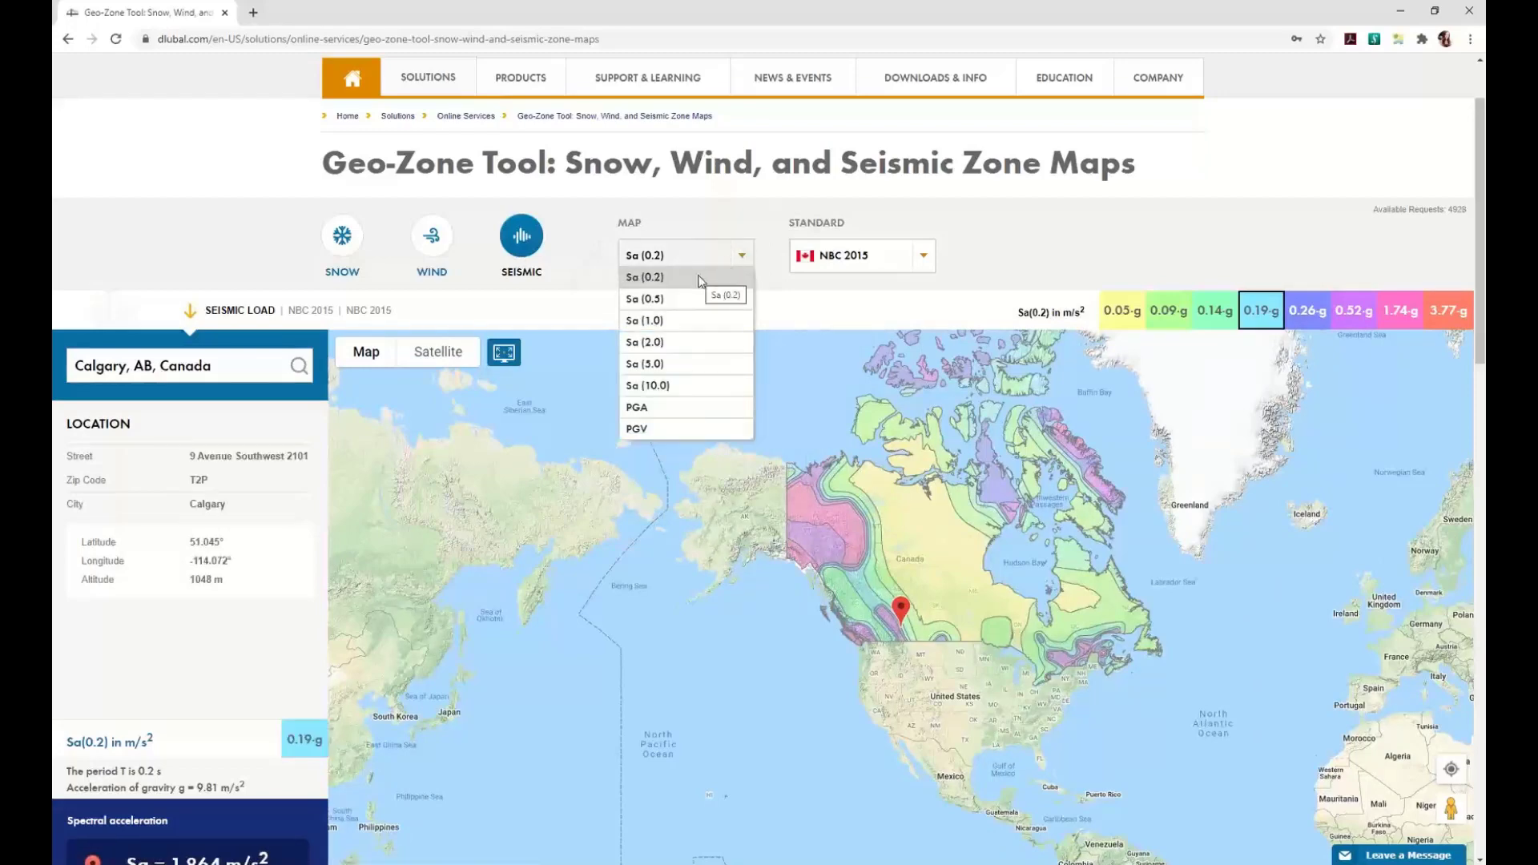
click(771, 298)
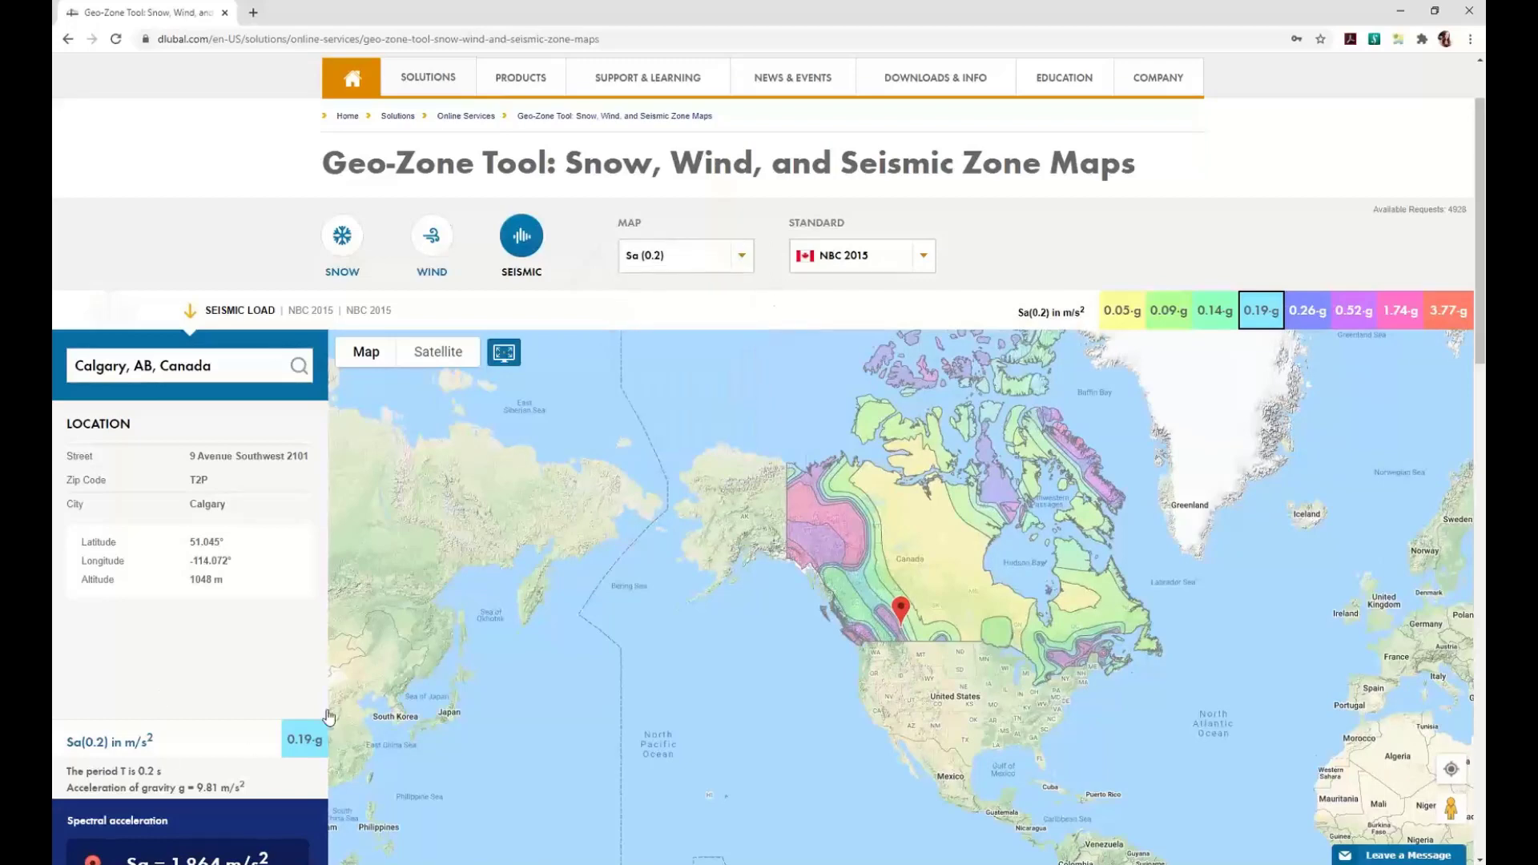
- Read the spectral acceleration for Calgary on the Sa (0.2) map, and show the Sa (0.5) map to read its value
scroll(290, 727, down, 1)
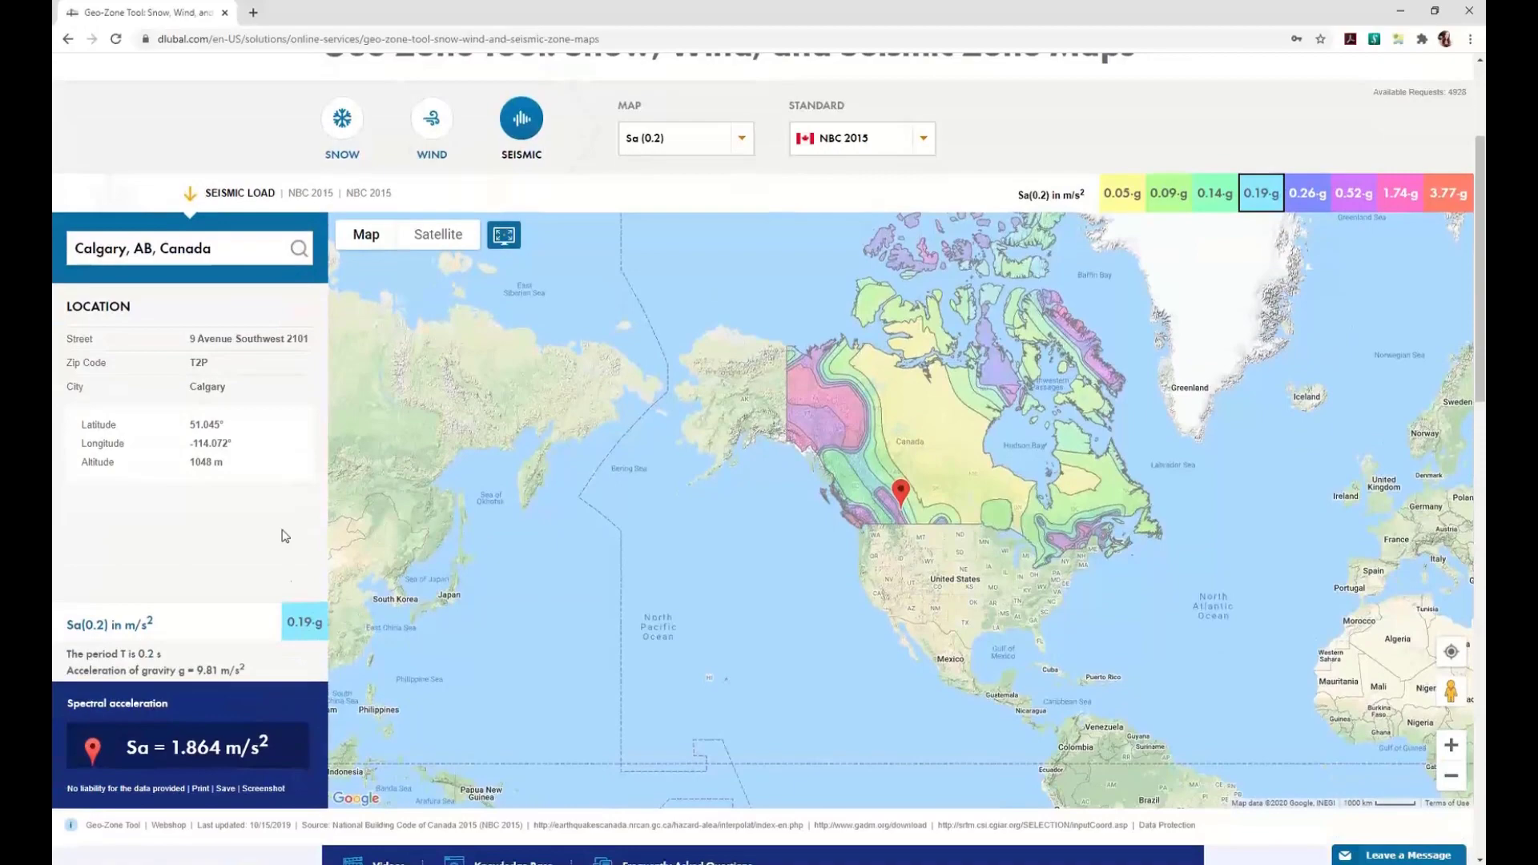
scroll(513, 425, up, 2)
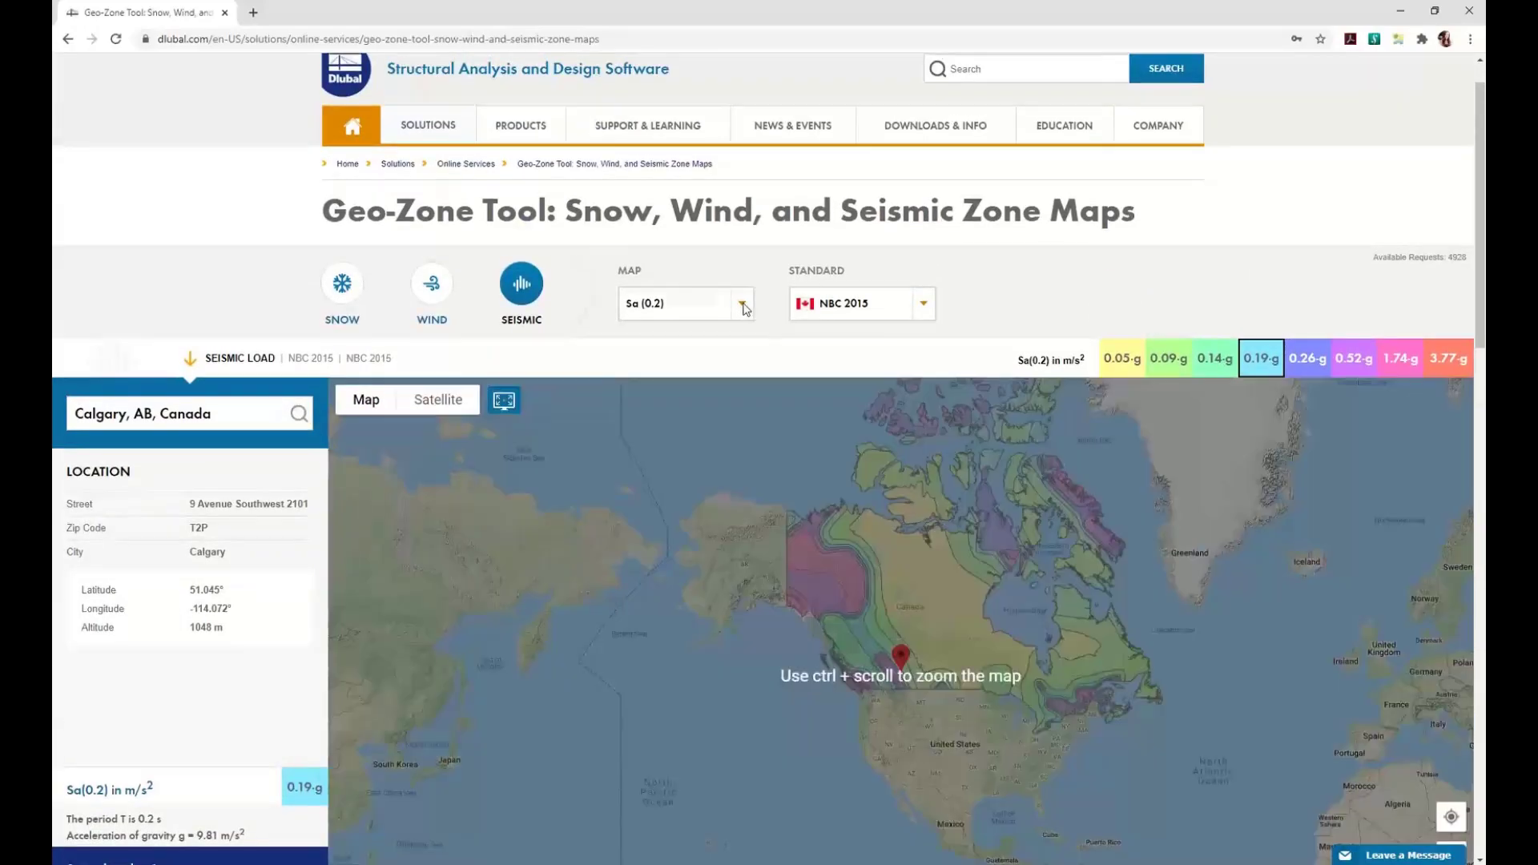
click(743, 310)
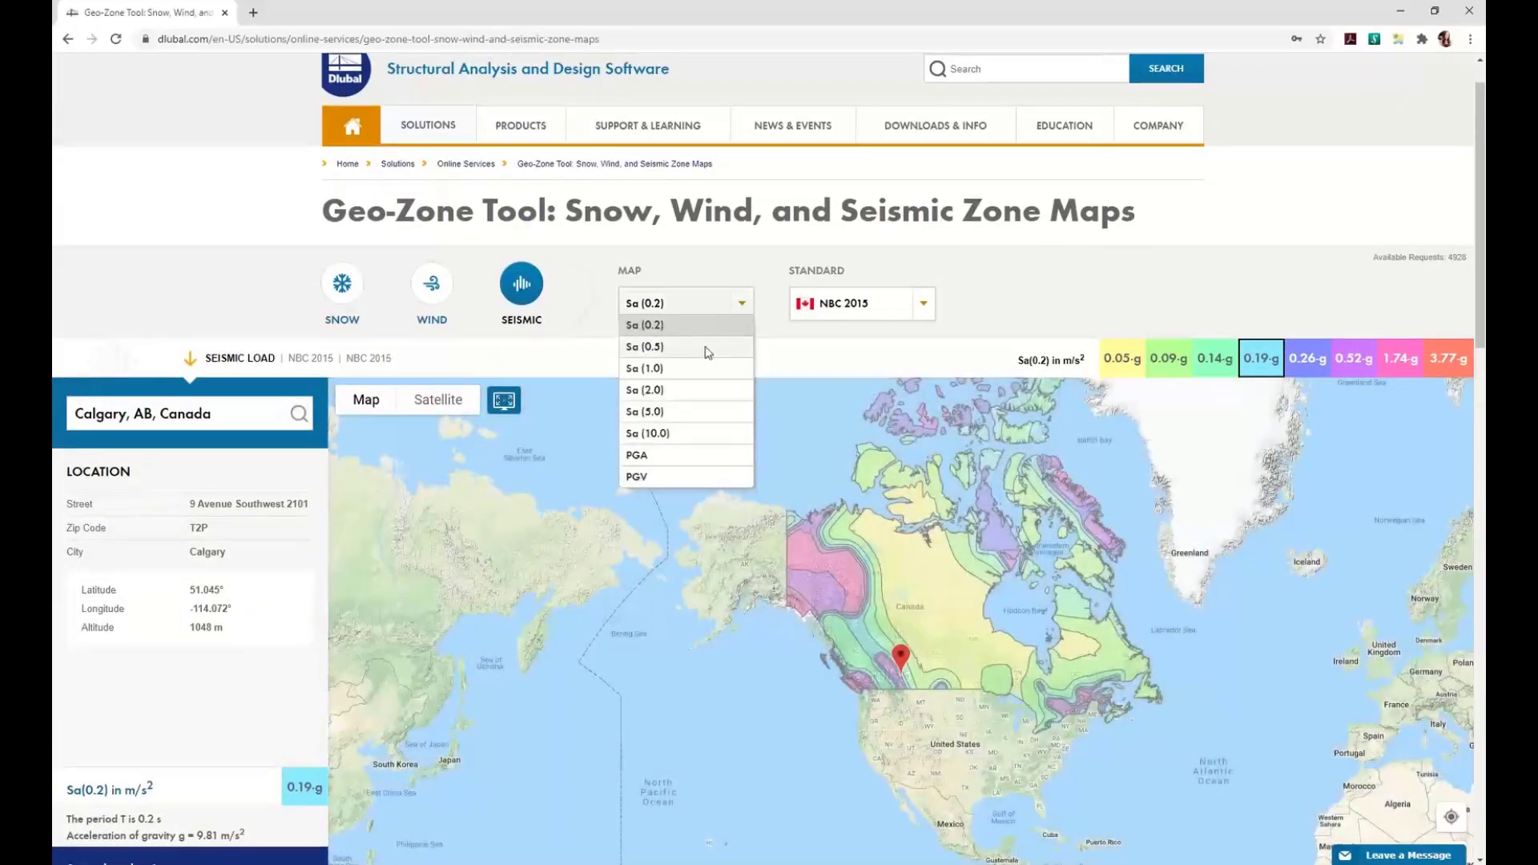
click(708, 353)
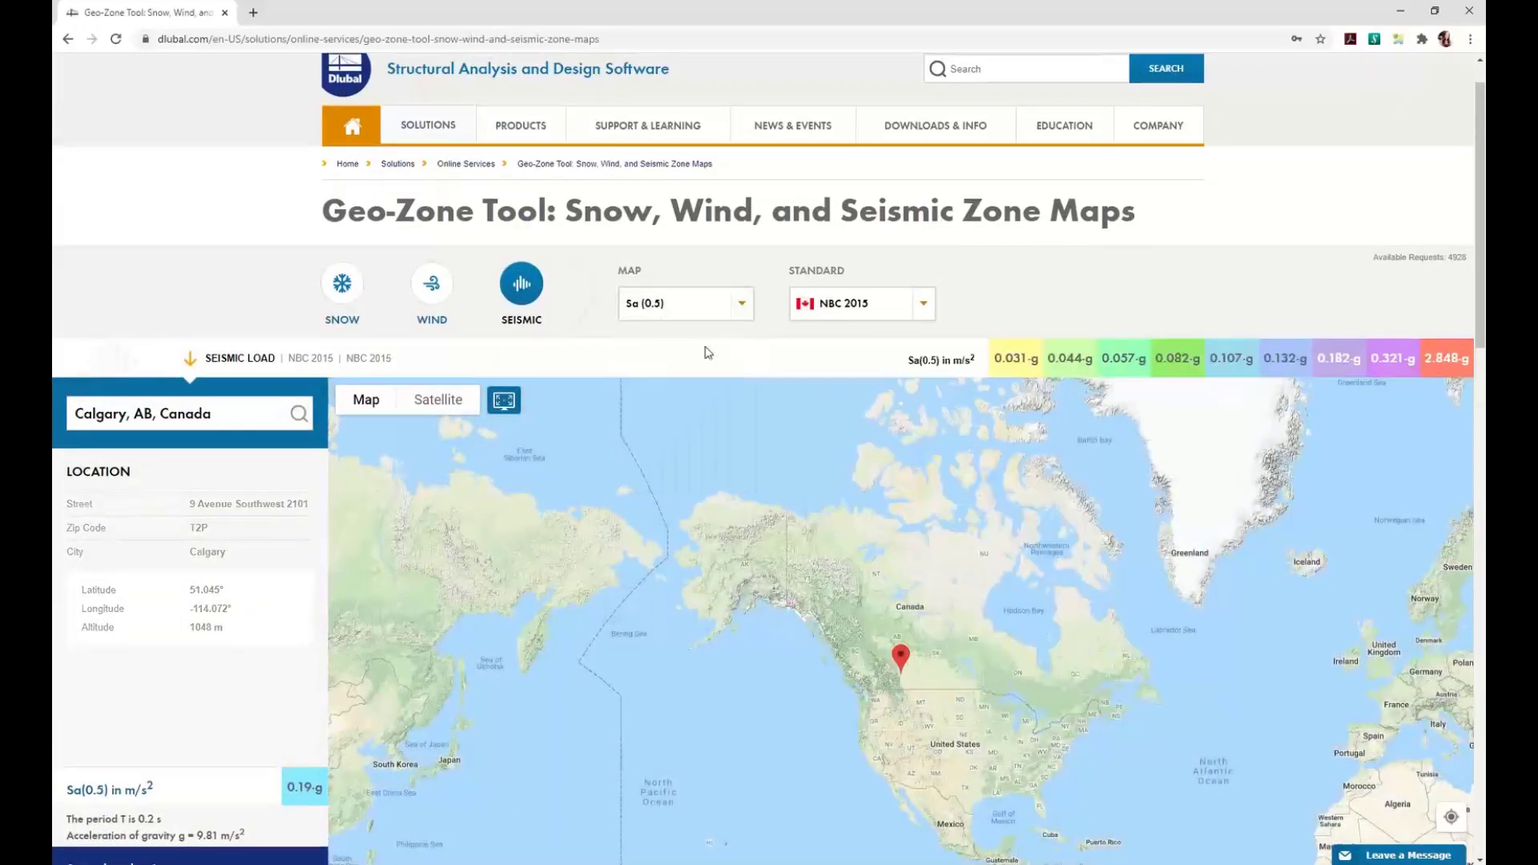
scroll(616, 267, down, 1)
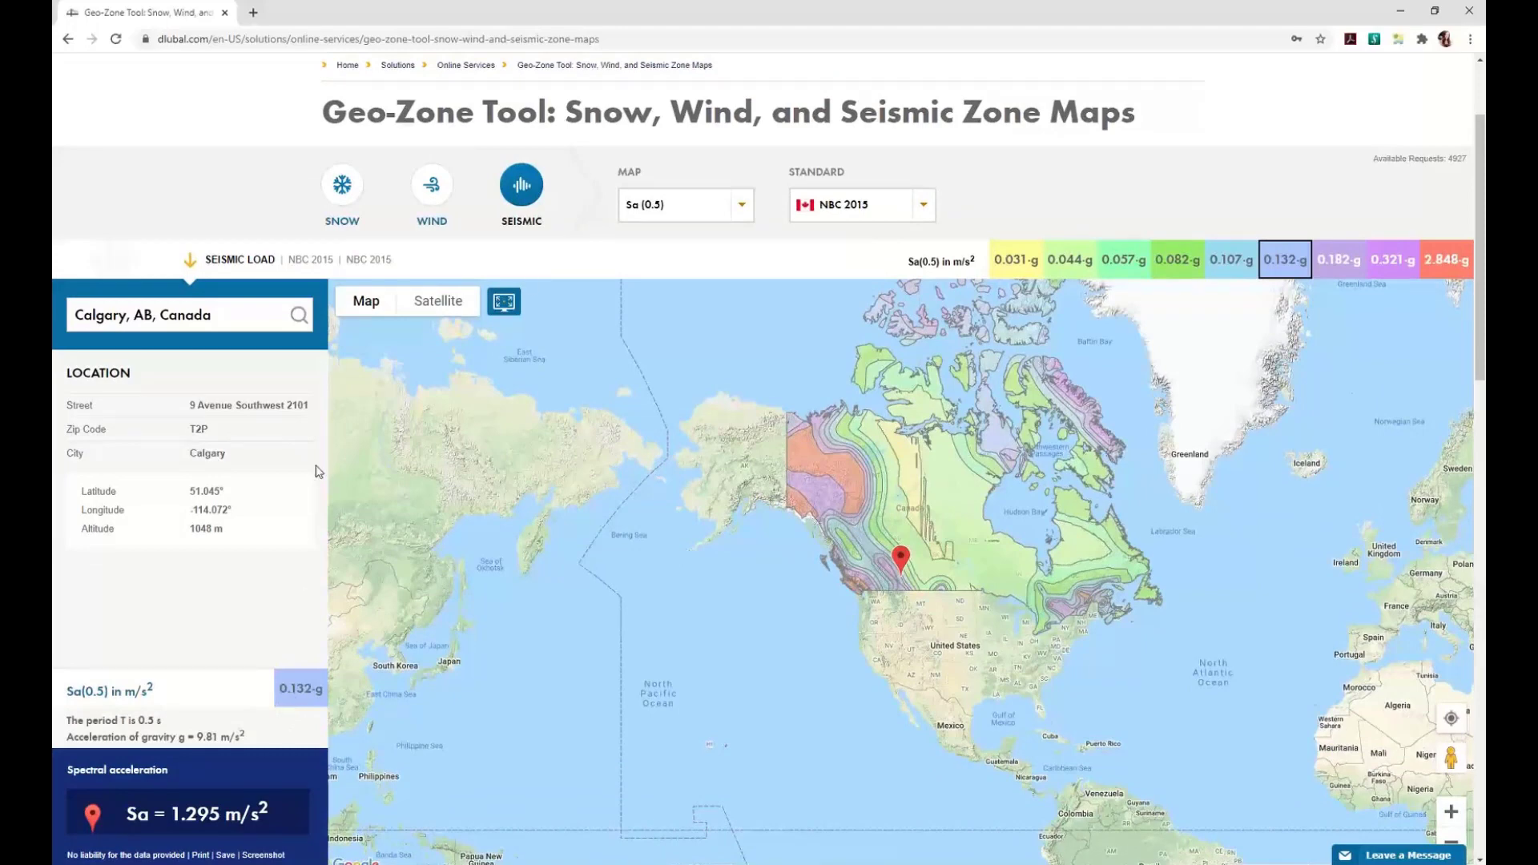
- Check the remaining seismic map types up to PGA and PGV, keeping Sa (0.5) selected
click(747, 210)
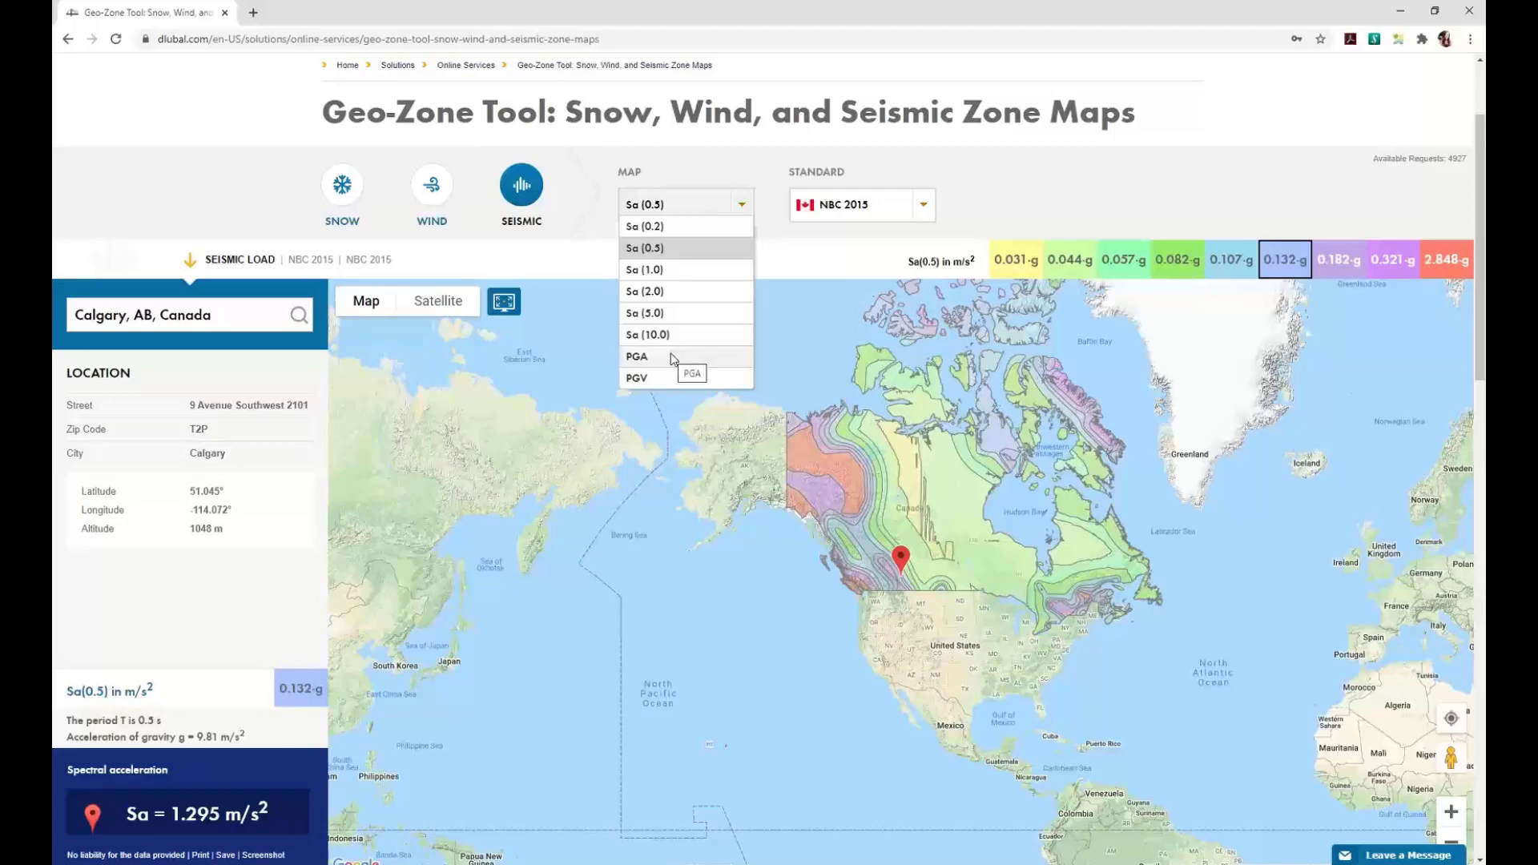
click(805, 263)
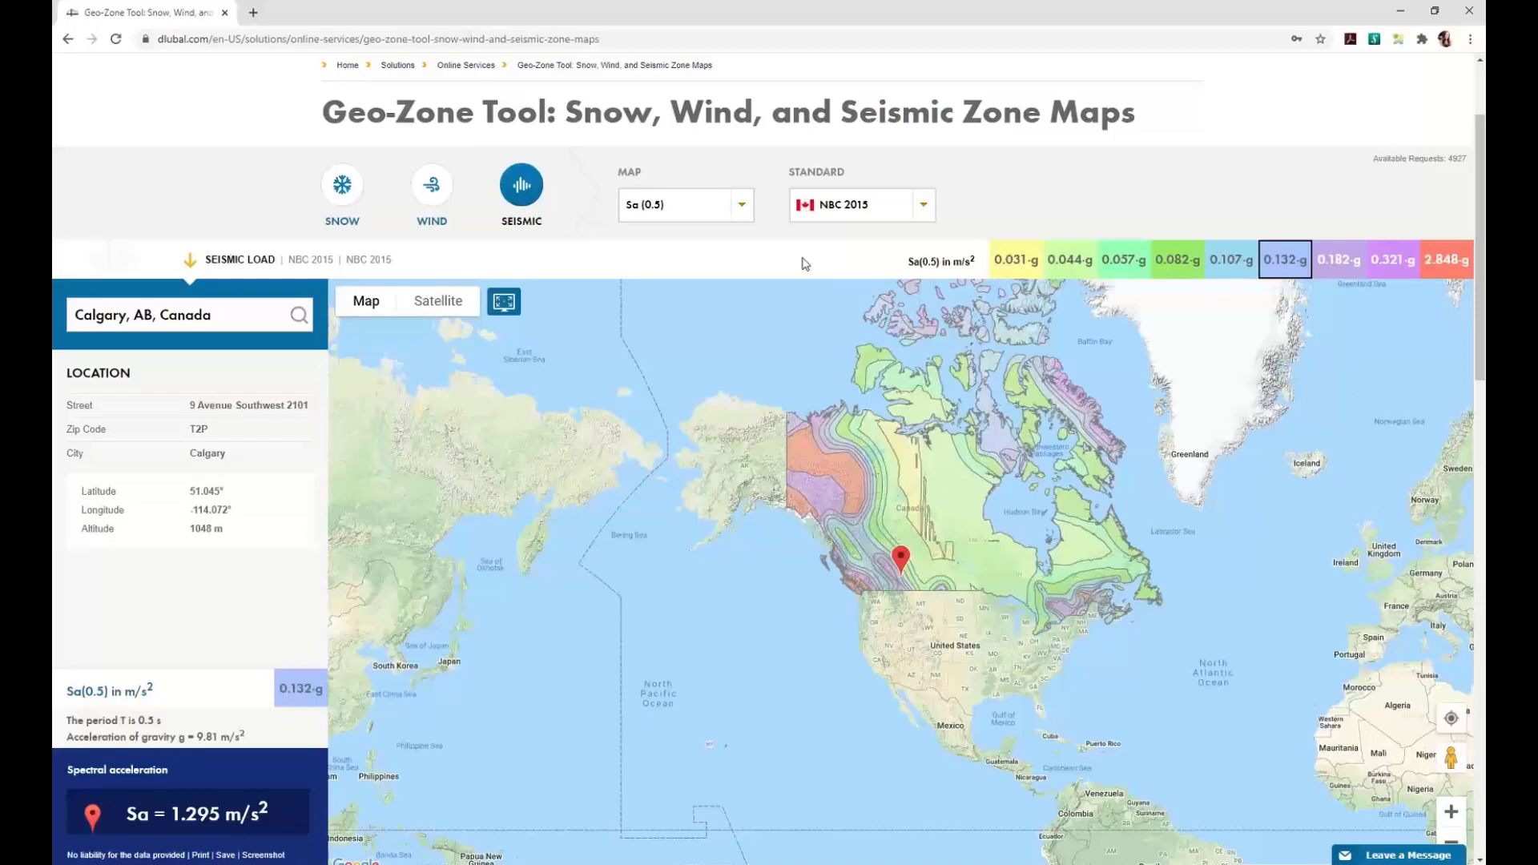
scroll(992, 177, up, 2)
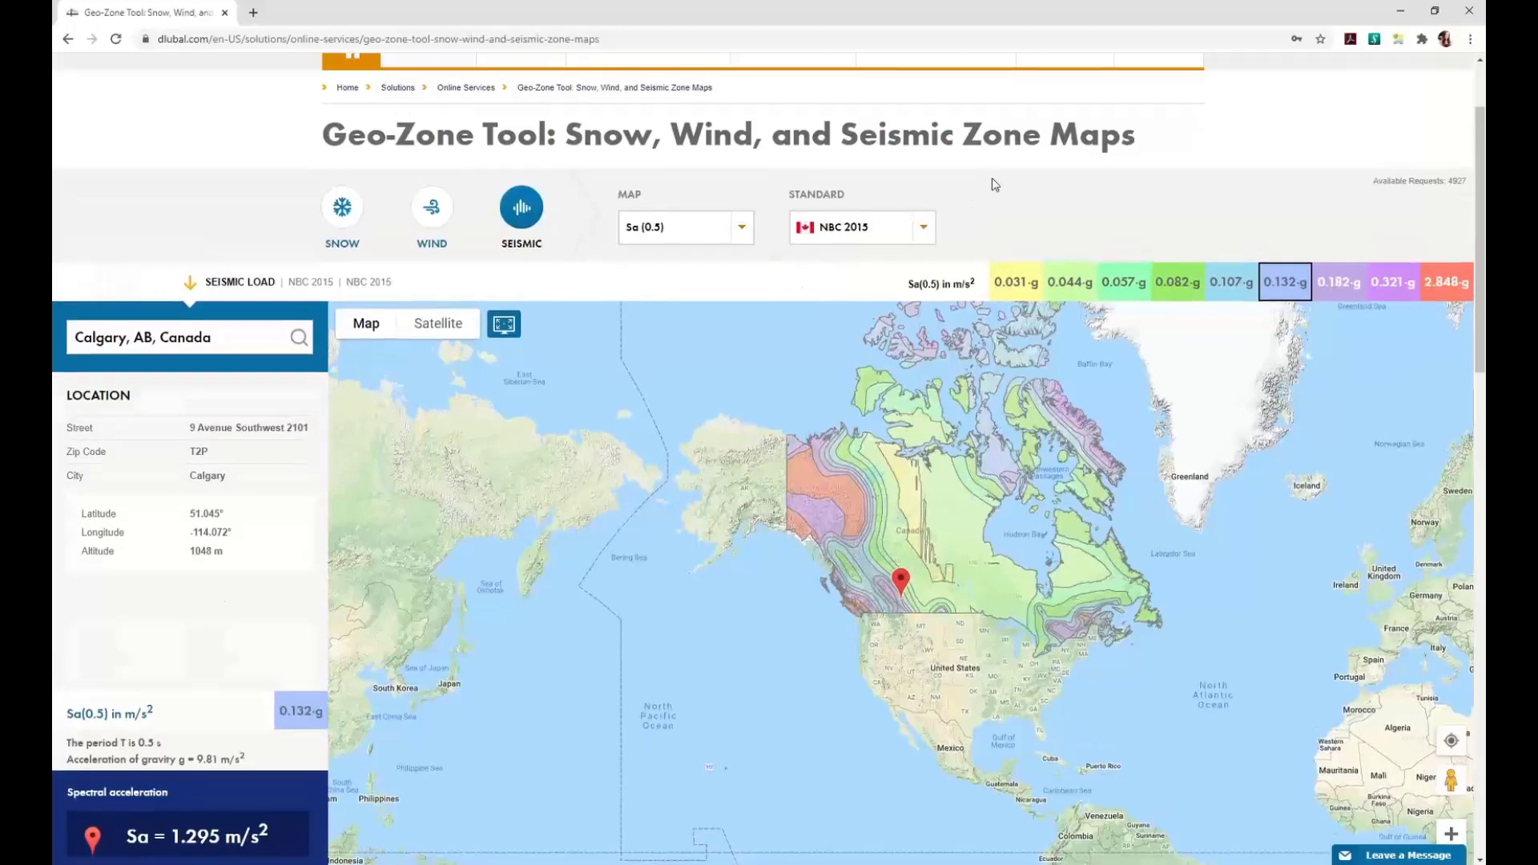
mouse_move(991, 178)
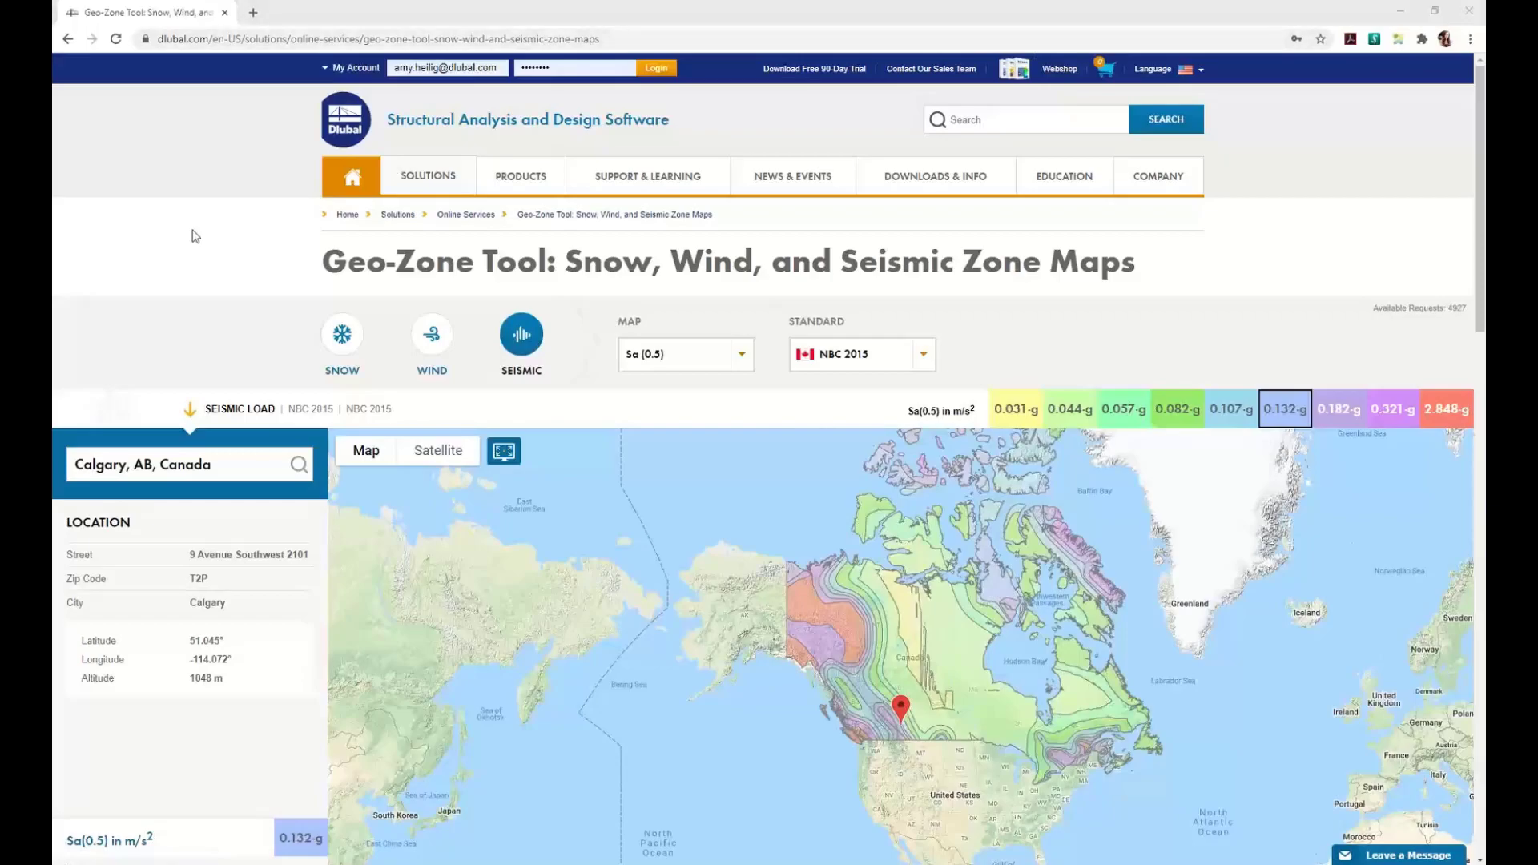
- Switch back to RFEM and set spectrum RS1's spectral accelerations Sa(0.2) to 0.190 and Sa(0.5) to 0.132
key(super+Tab)
click(604, 186)
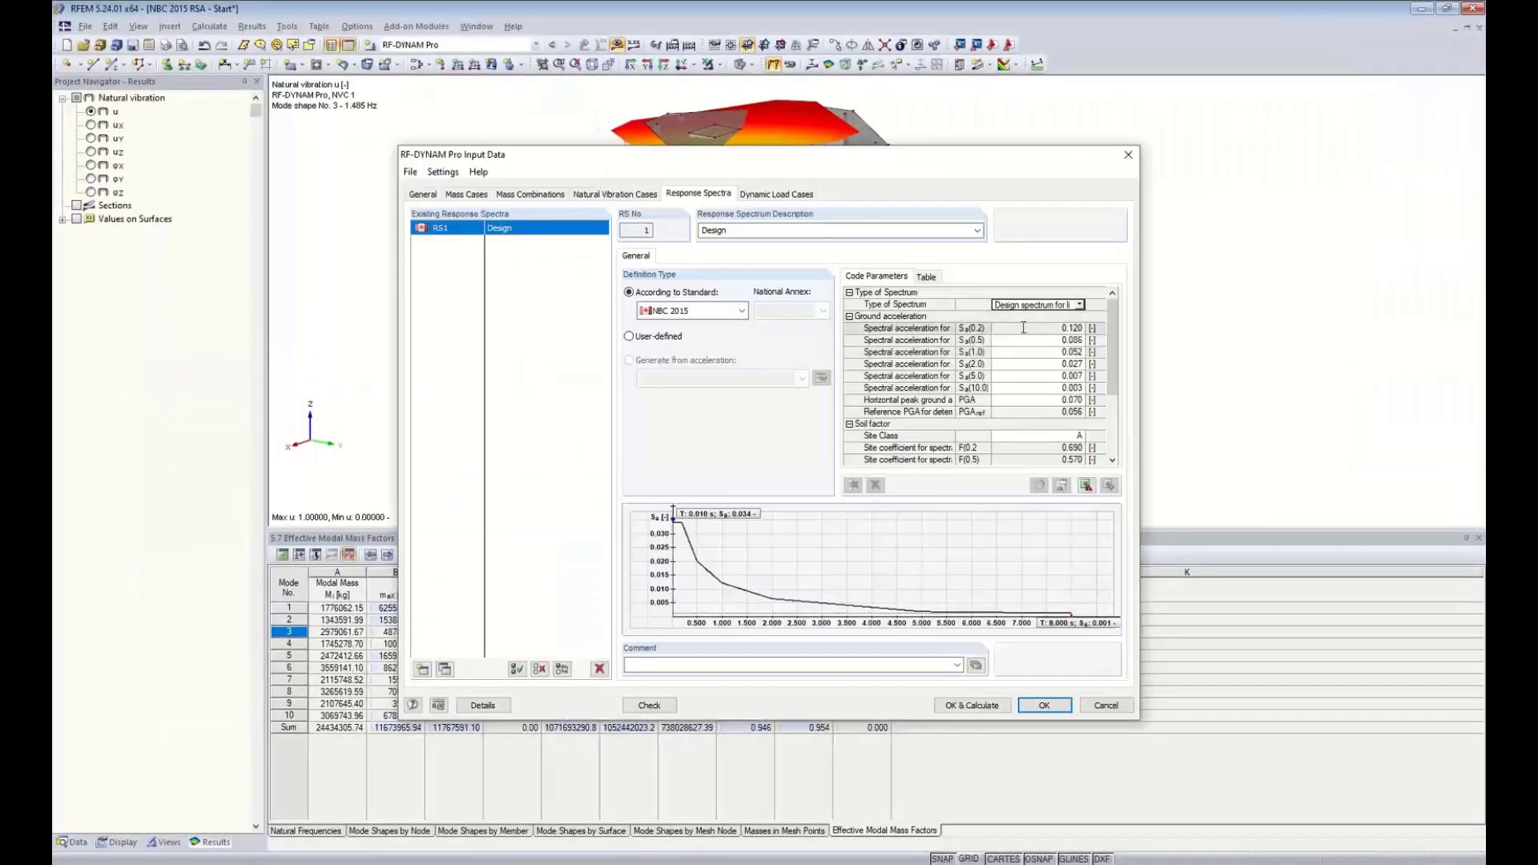
click(1023, 328)
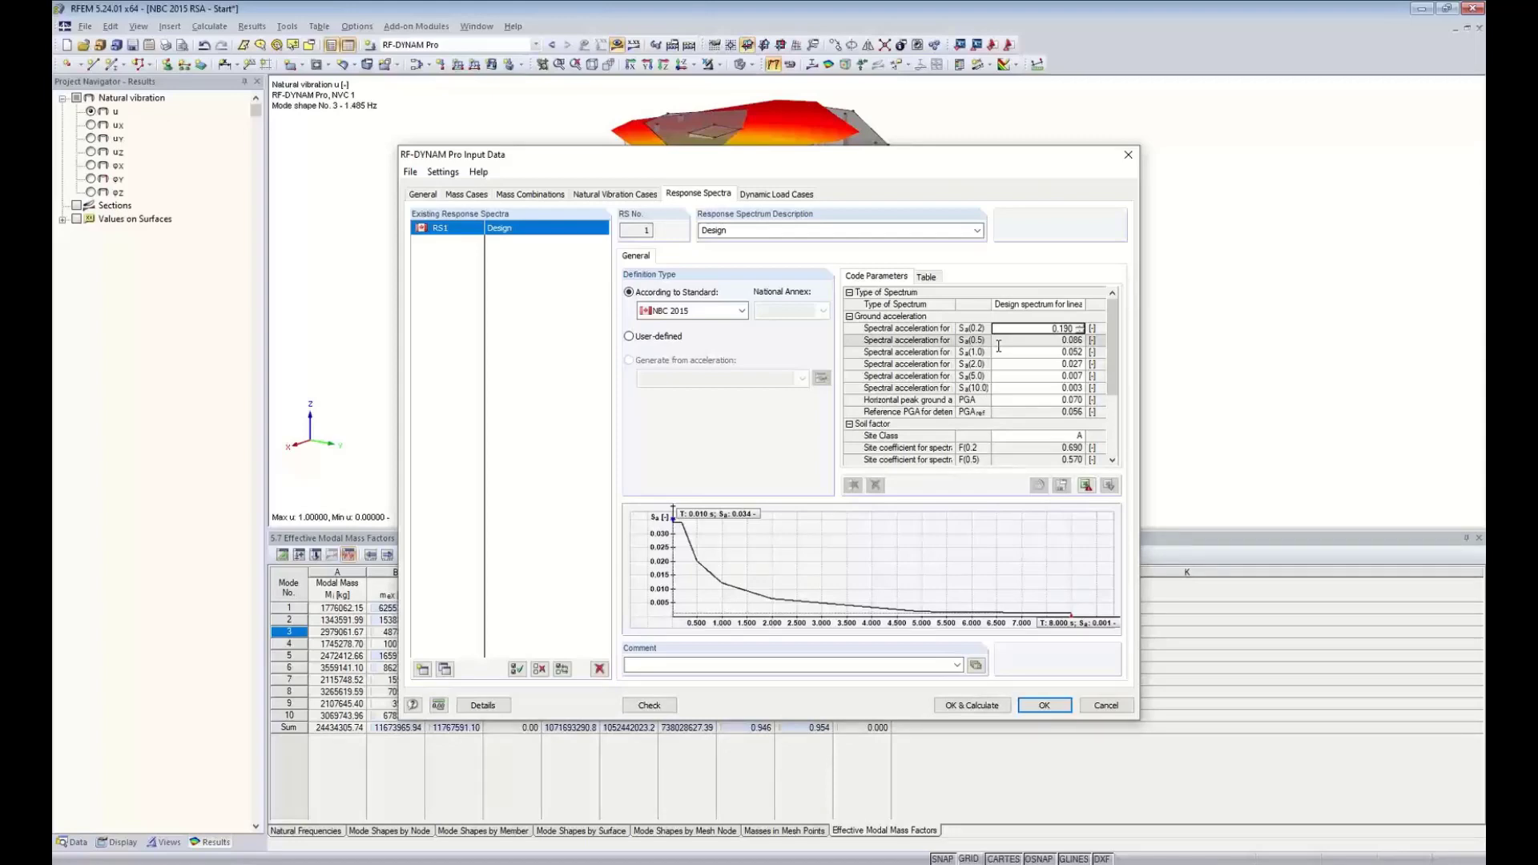
click(999, 346)
text(0.1)
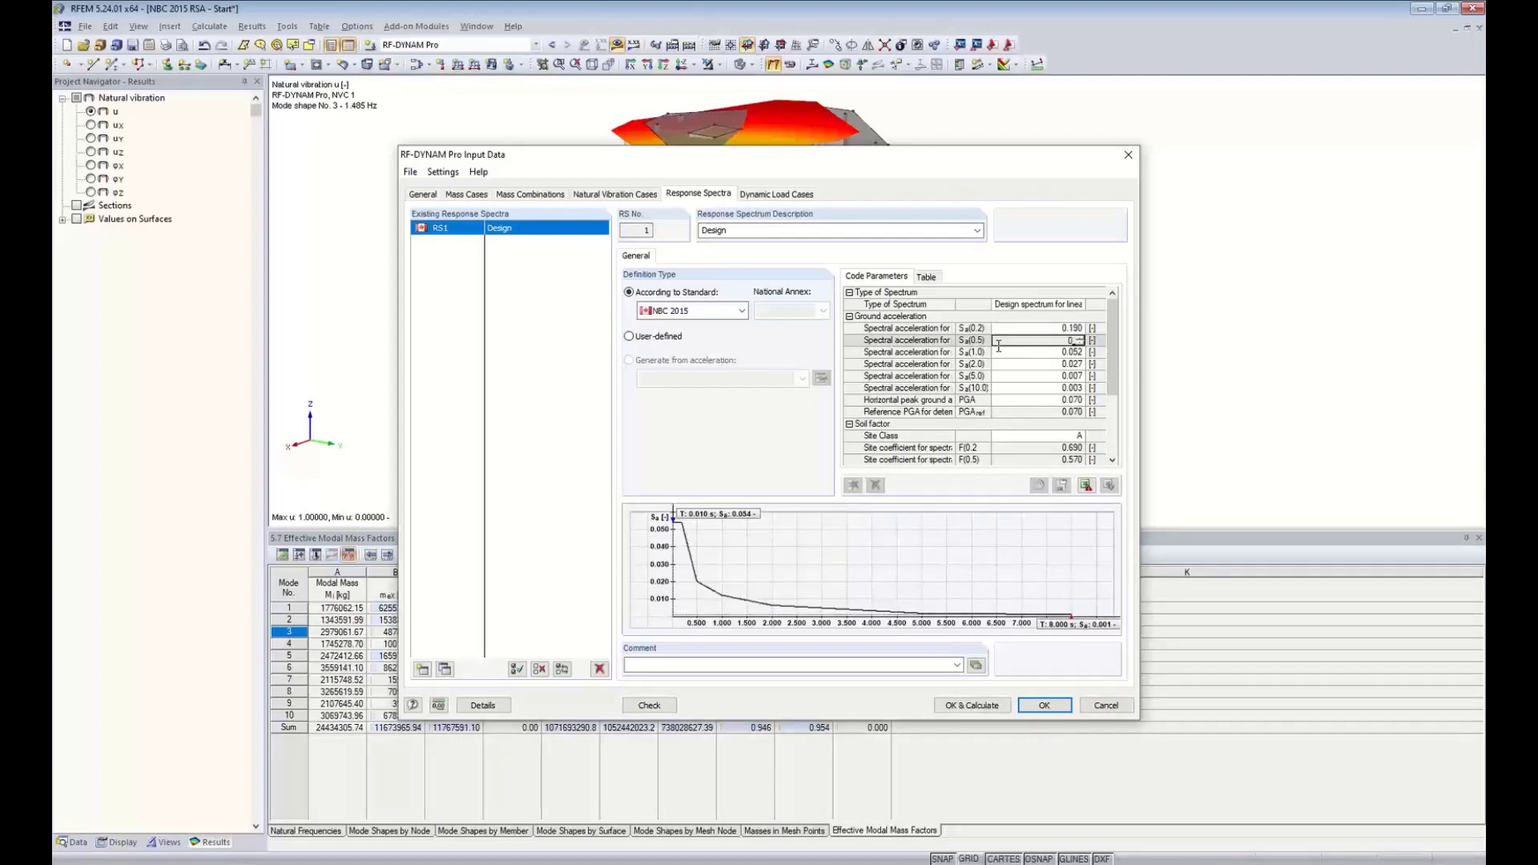
text(32)
key(Return)
- Set the spectral accelerations Sa(1.0) to 0.100, Sa(2.0) to 0.043 and Sa(5.0) to 0.010
text(0.1)
key(Return)
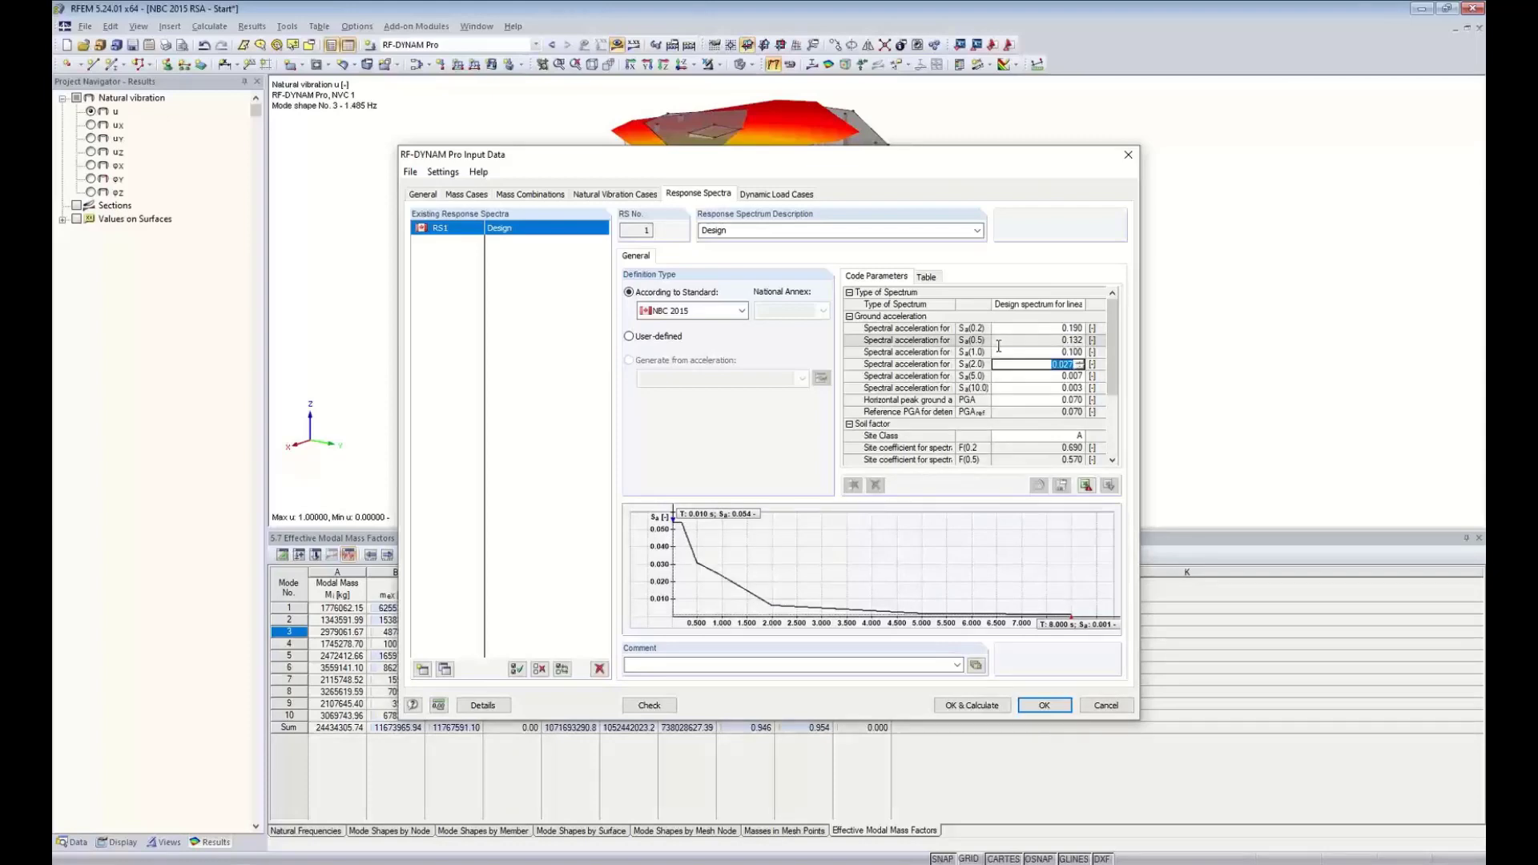
text(0.043)
key(Return)
text(0.010)
key(Return)
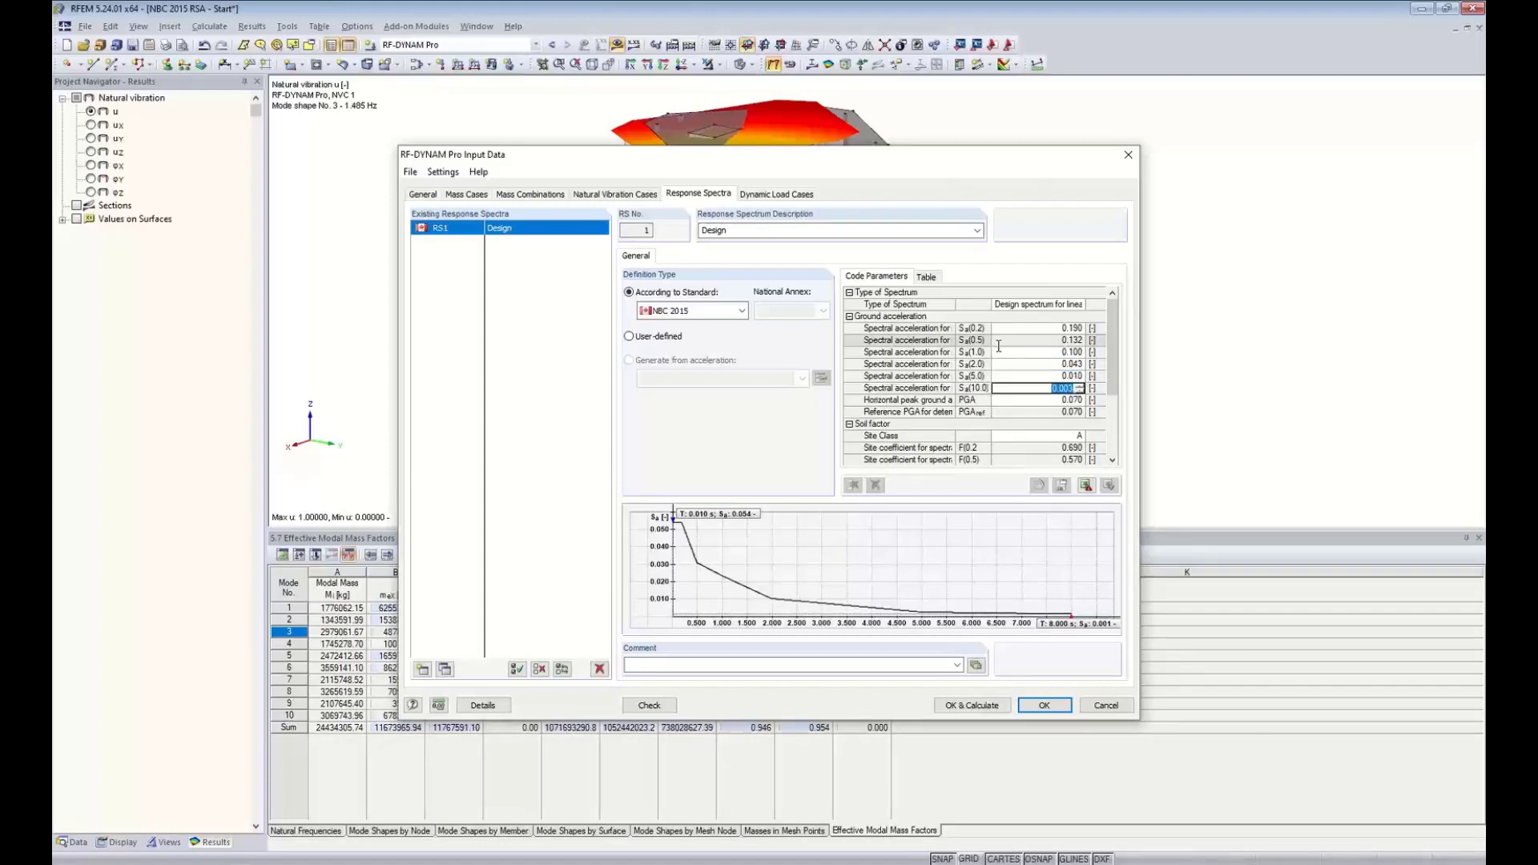
- Set the spectral acceleration Sa(10.0) to 0.006 and the horizontal peak ground acceleration PGA to 0.12
text(0.006)
key(Return)
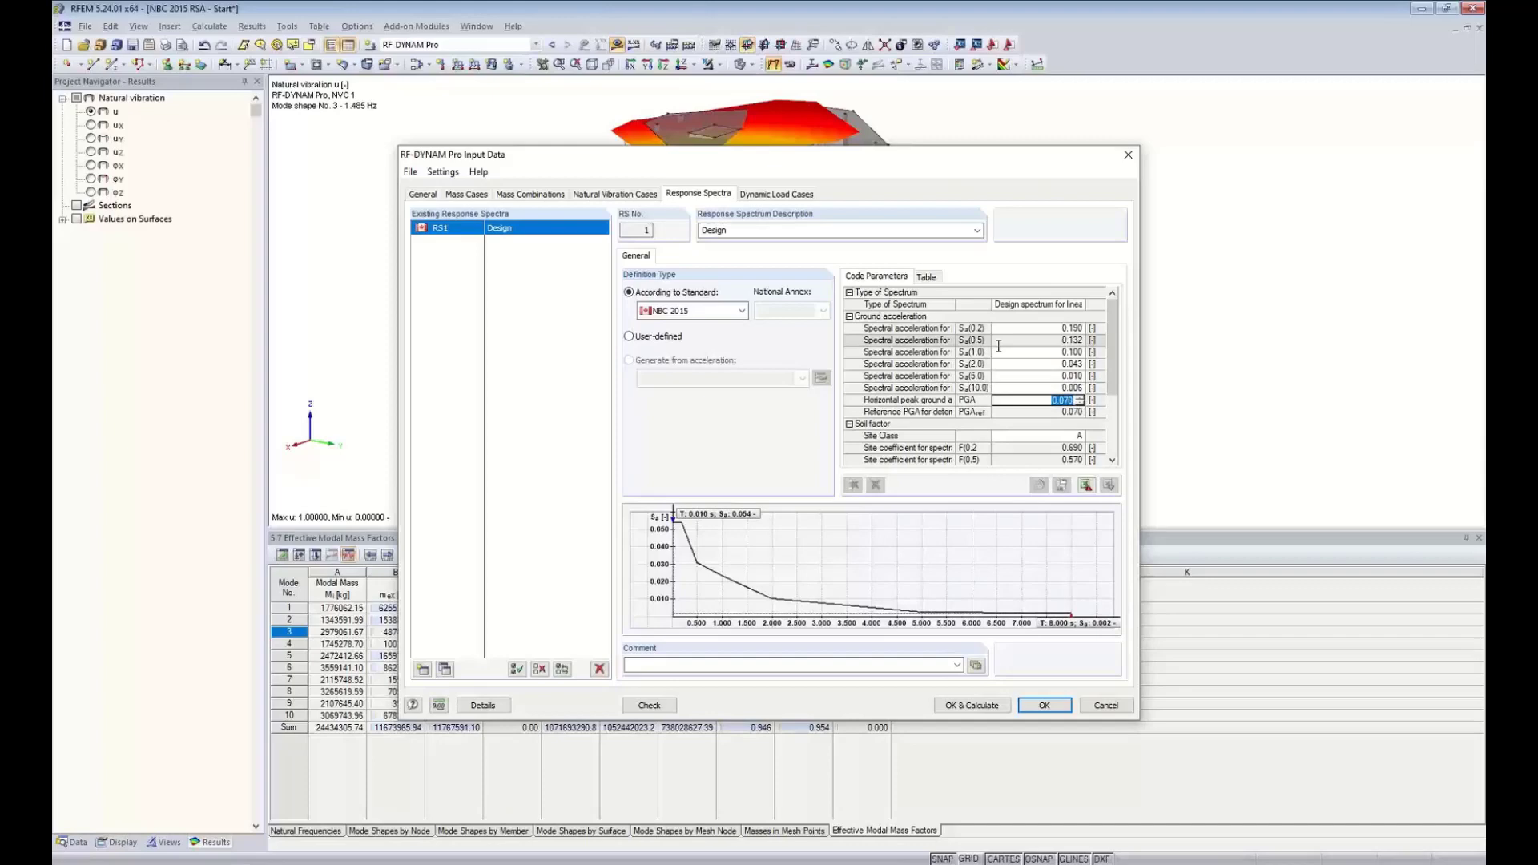
text(0.12)
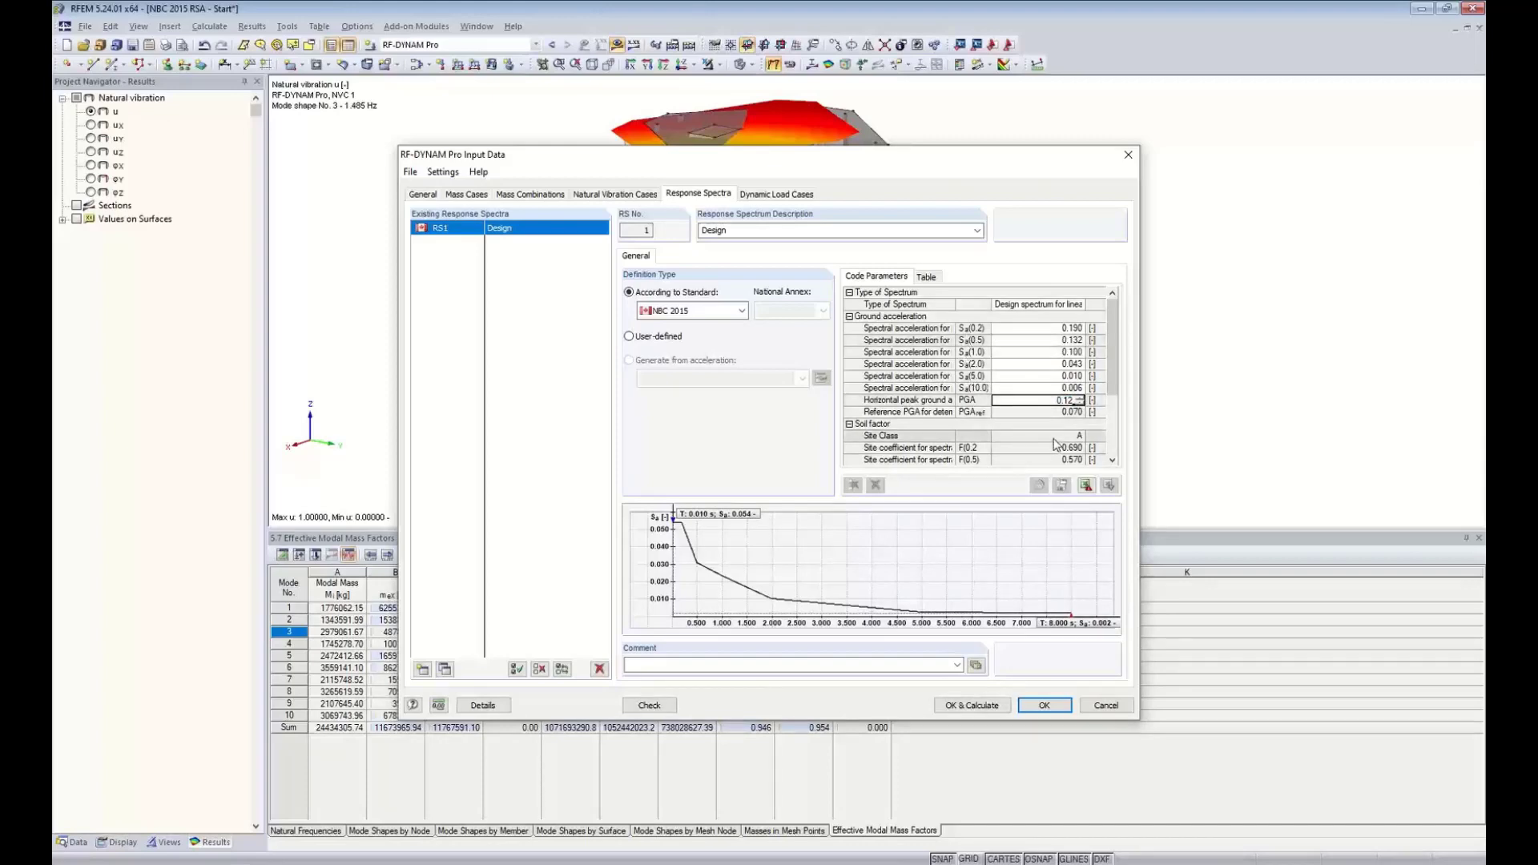
key(Return)
- Set the site class of the soil factor to C
scroll(1082, 393, down, 5)
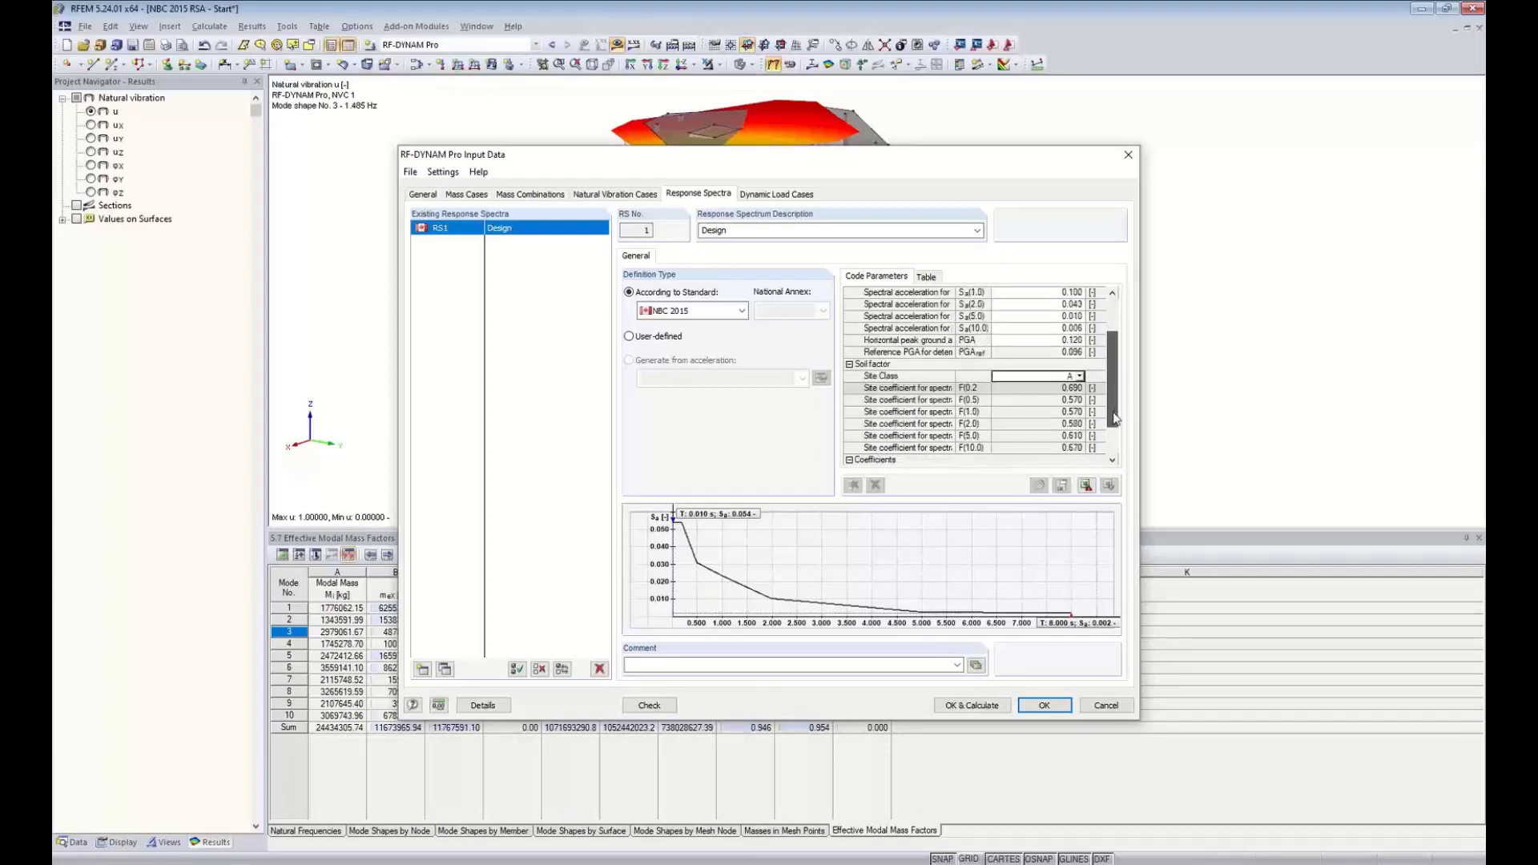
click(1079, 377)
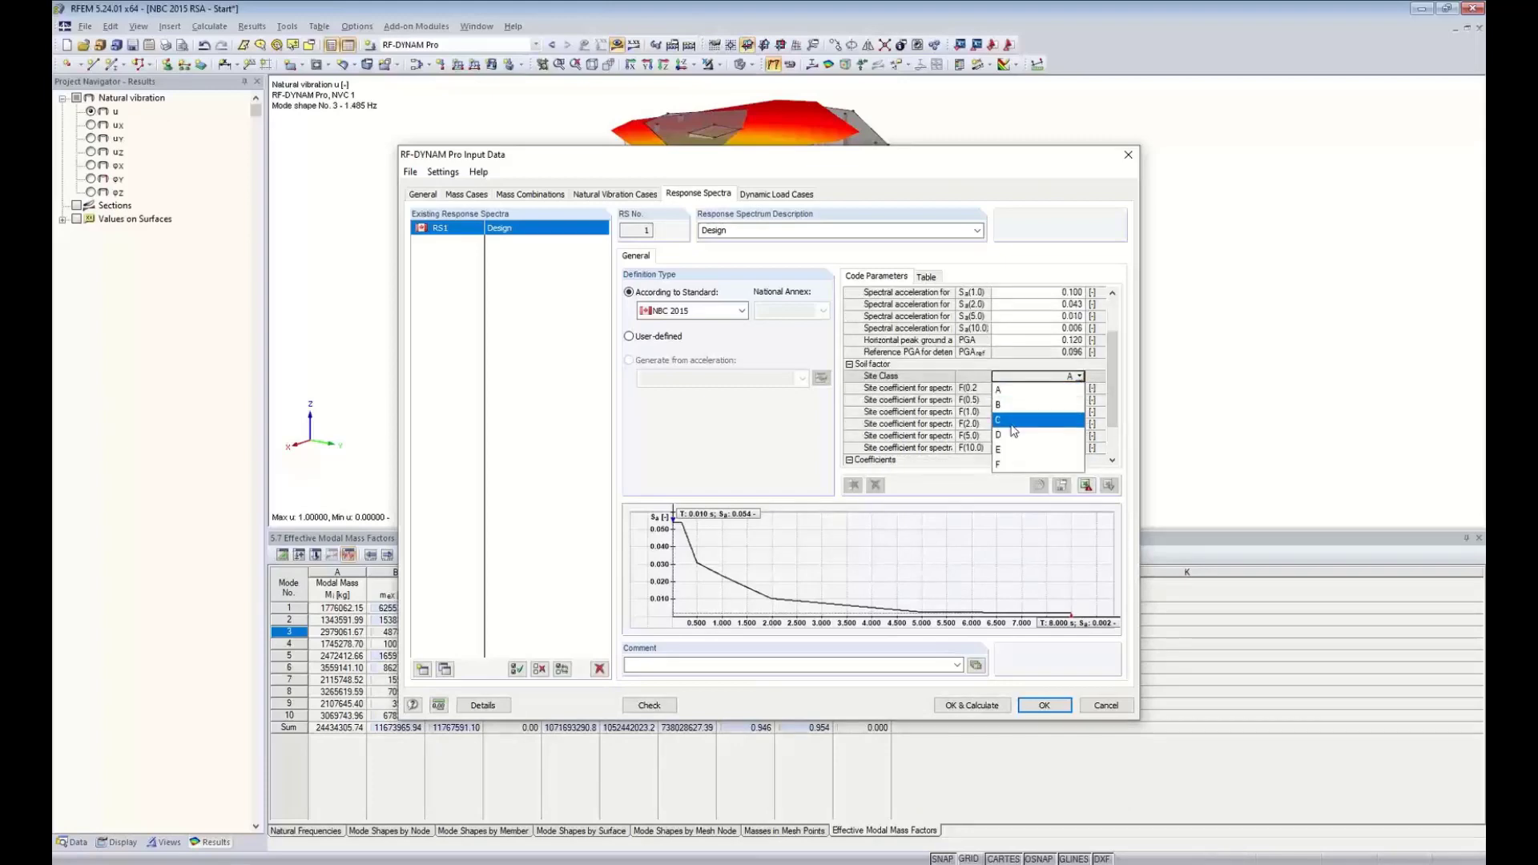
click(1012, 426)
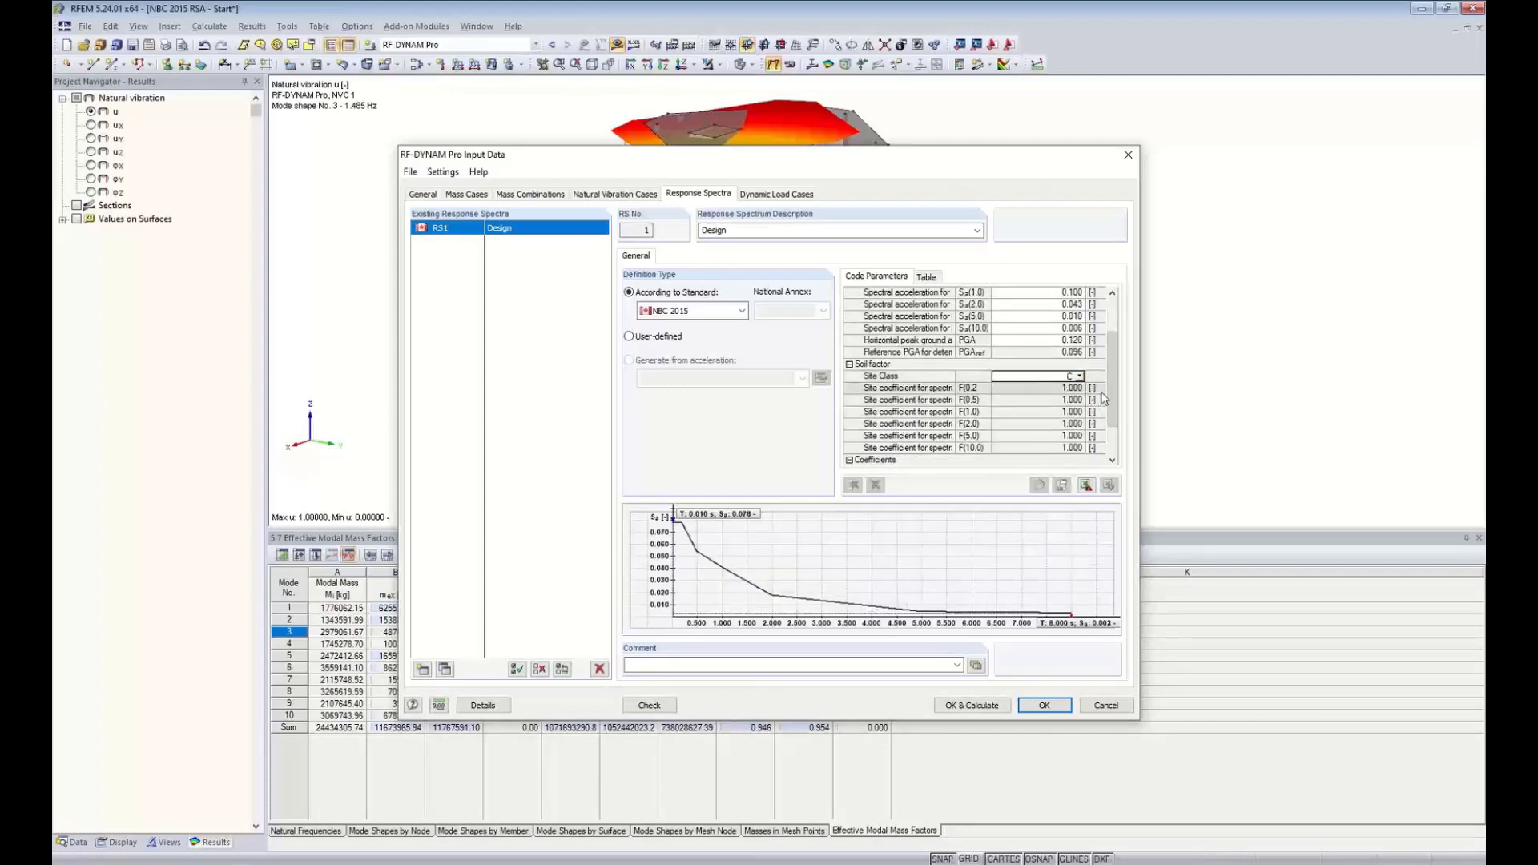
- Set the importance category to Normal and review the spectrum's code parameters from the spectrum type down to the coefficients
scroll(1114, 424, down, 4)
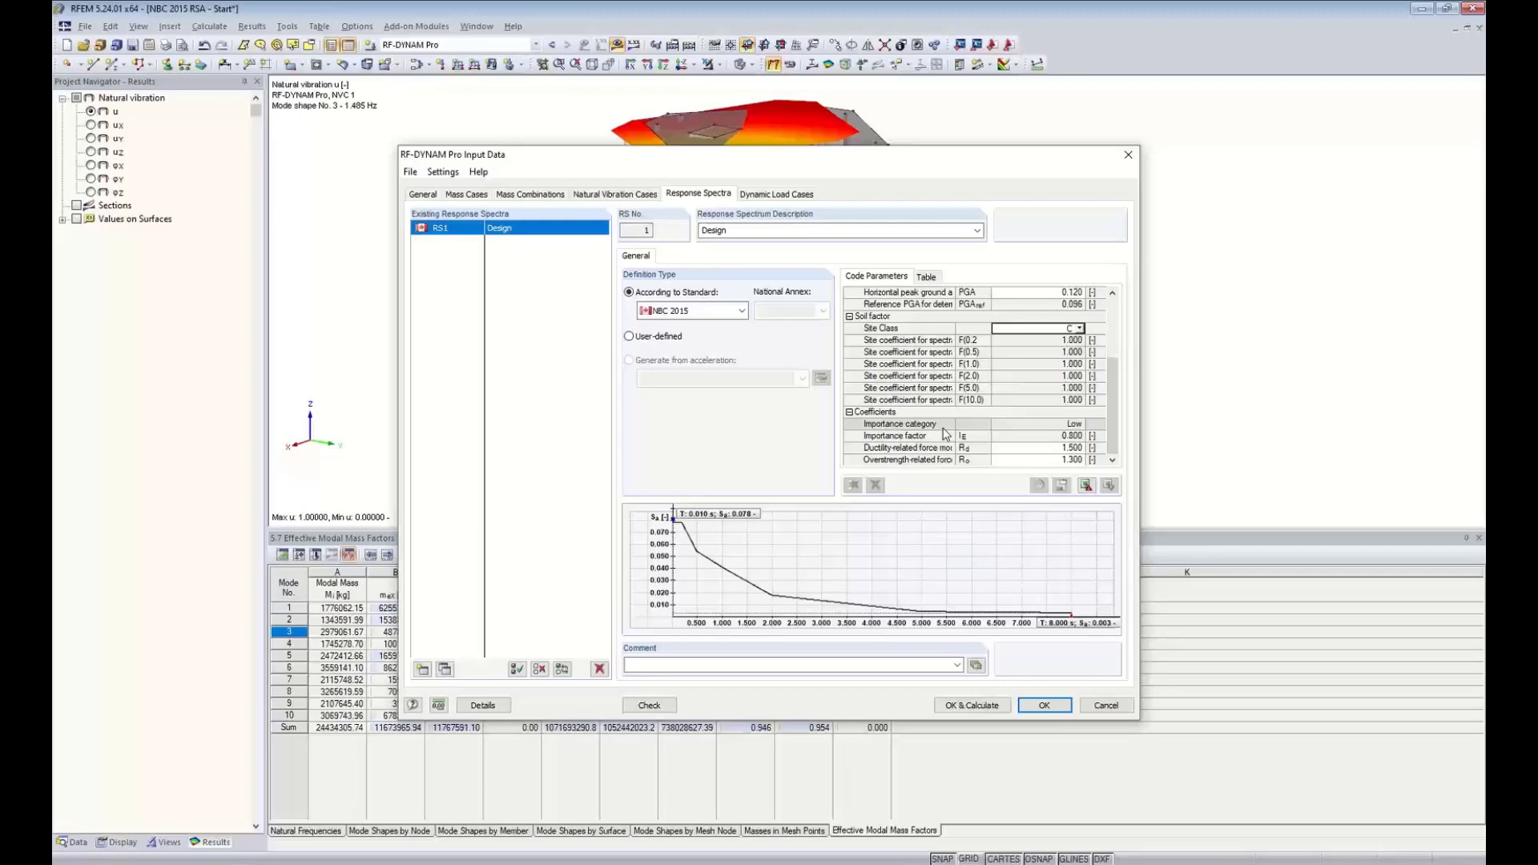
click(1060, 423)
click(1080, 424)
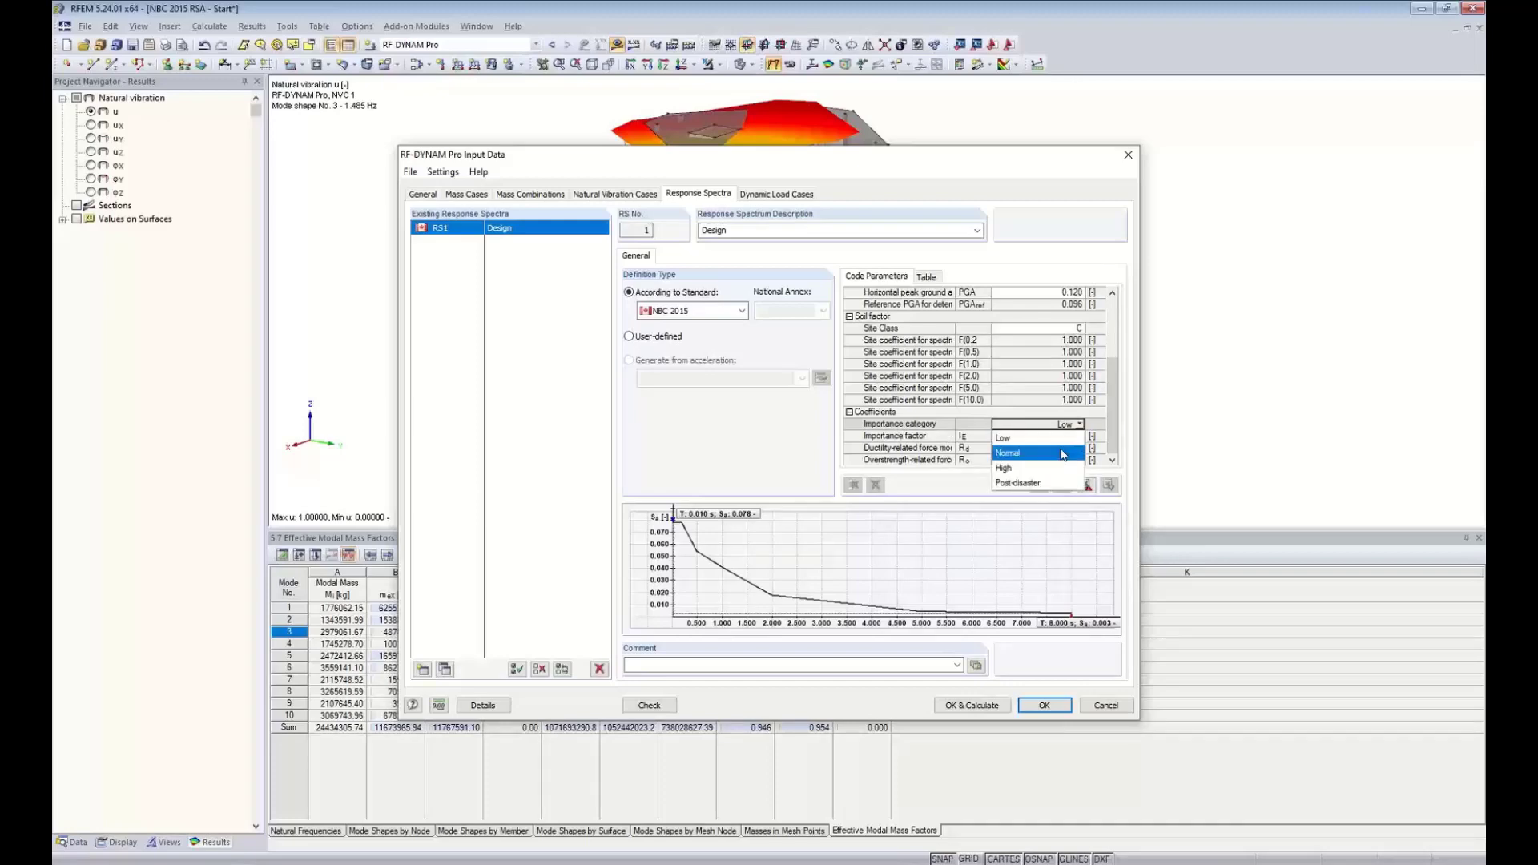
click(1062, 453)
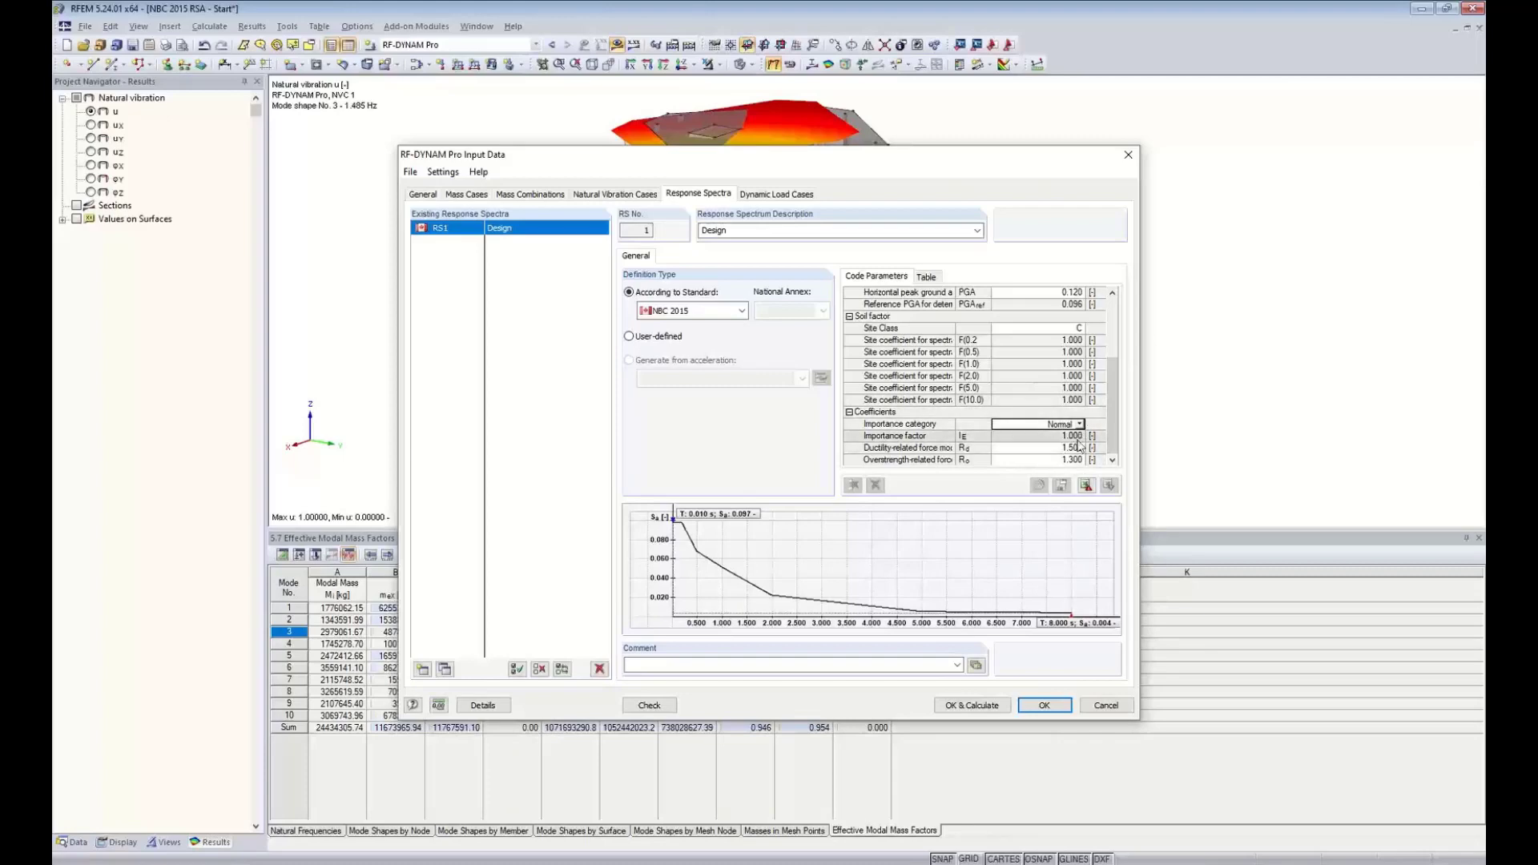
drag(1112, 421, 1119, 369)
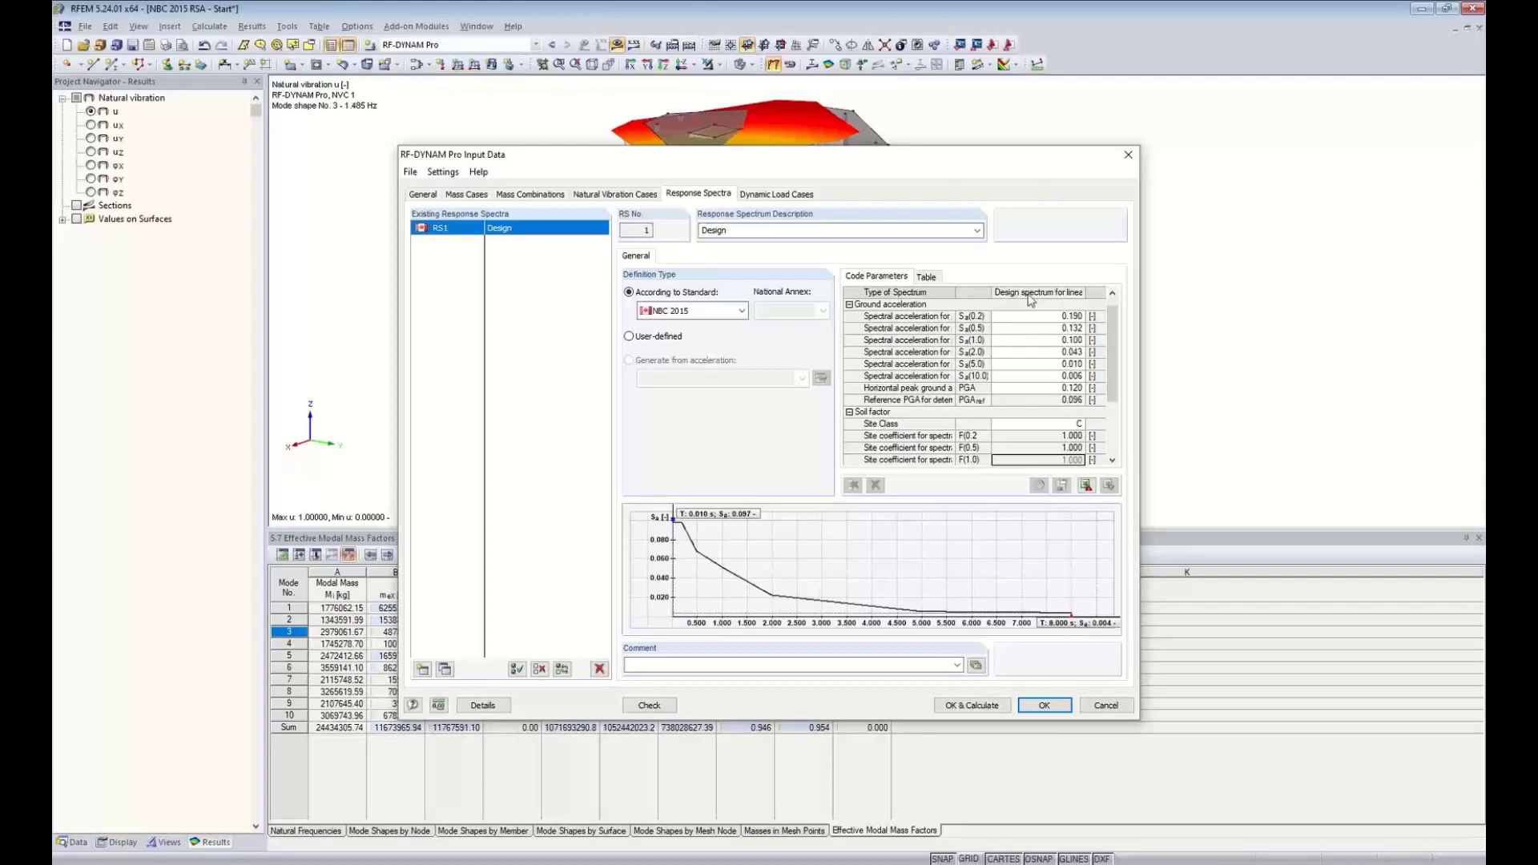
drag(1108, 340, 1107, 387)
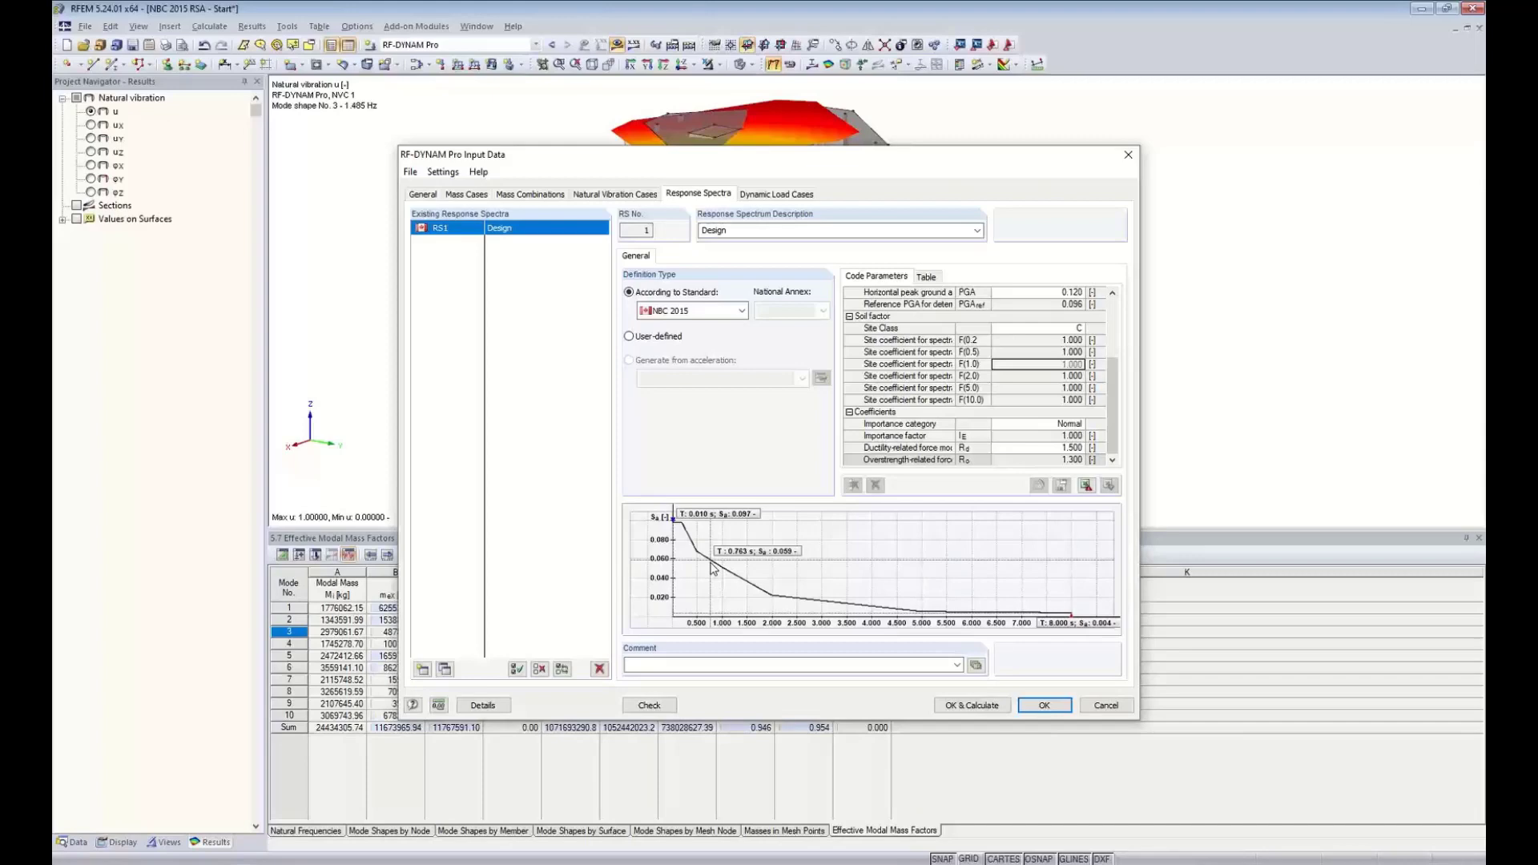
- Give dynamic load case DLC1 the description Design and keep natural vibration case NVC1 assigned to it
click(777, 196)
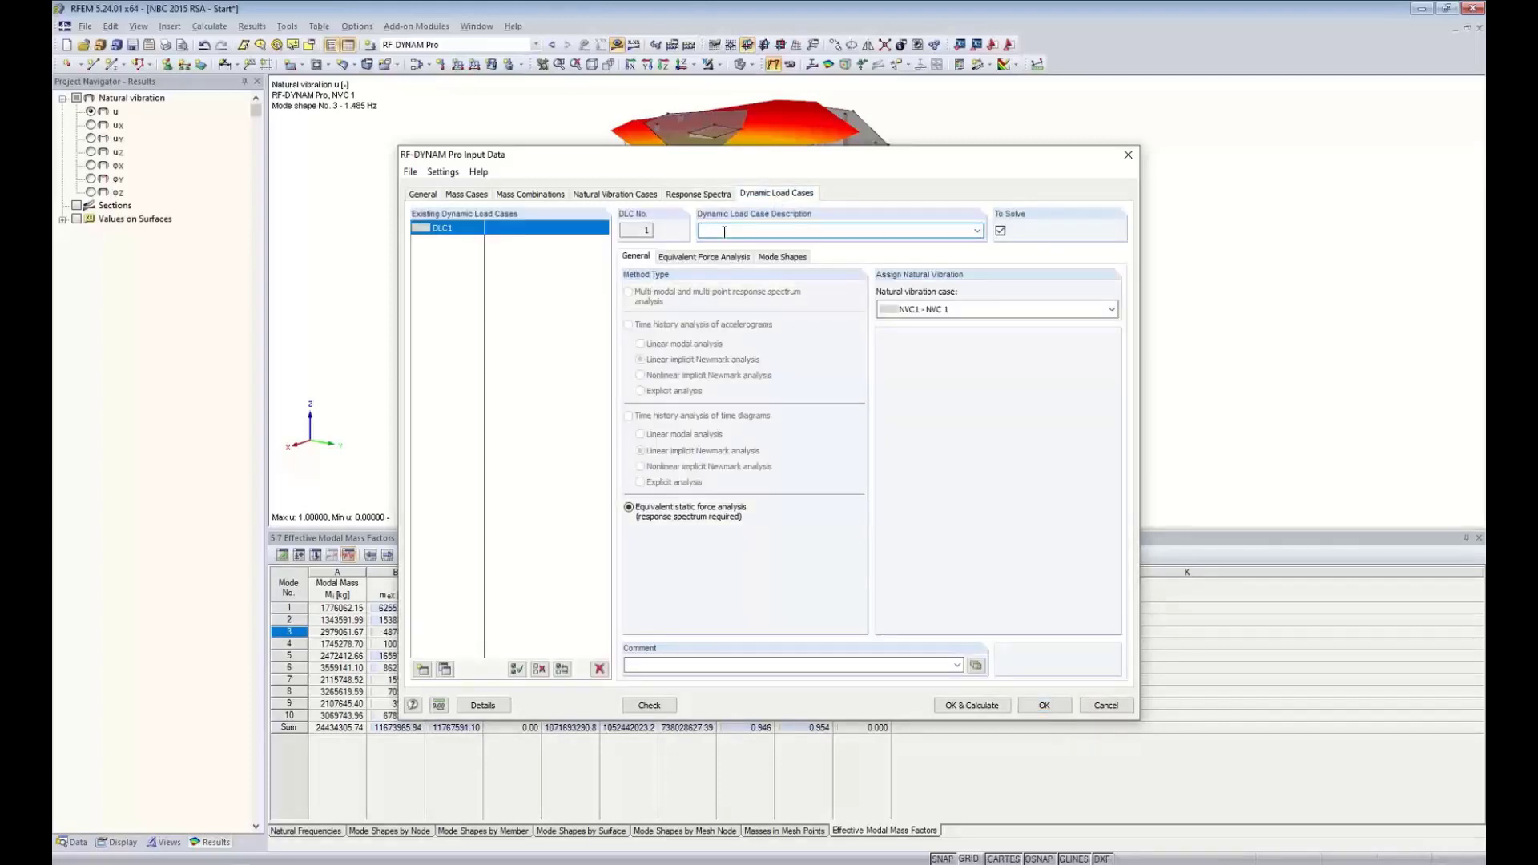
text(Design)
click(944, 311)
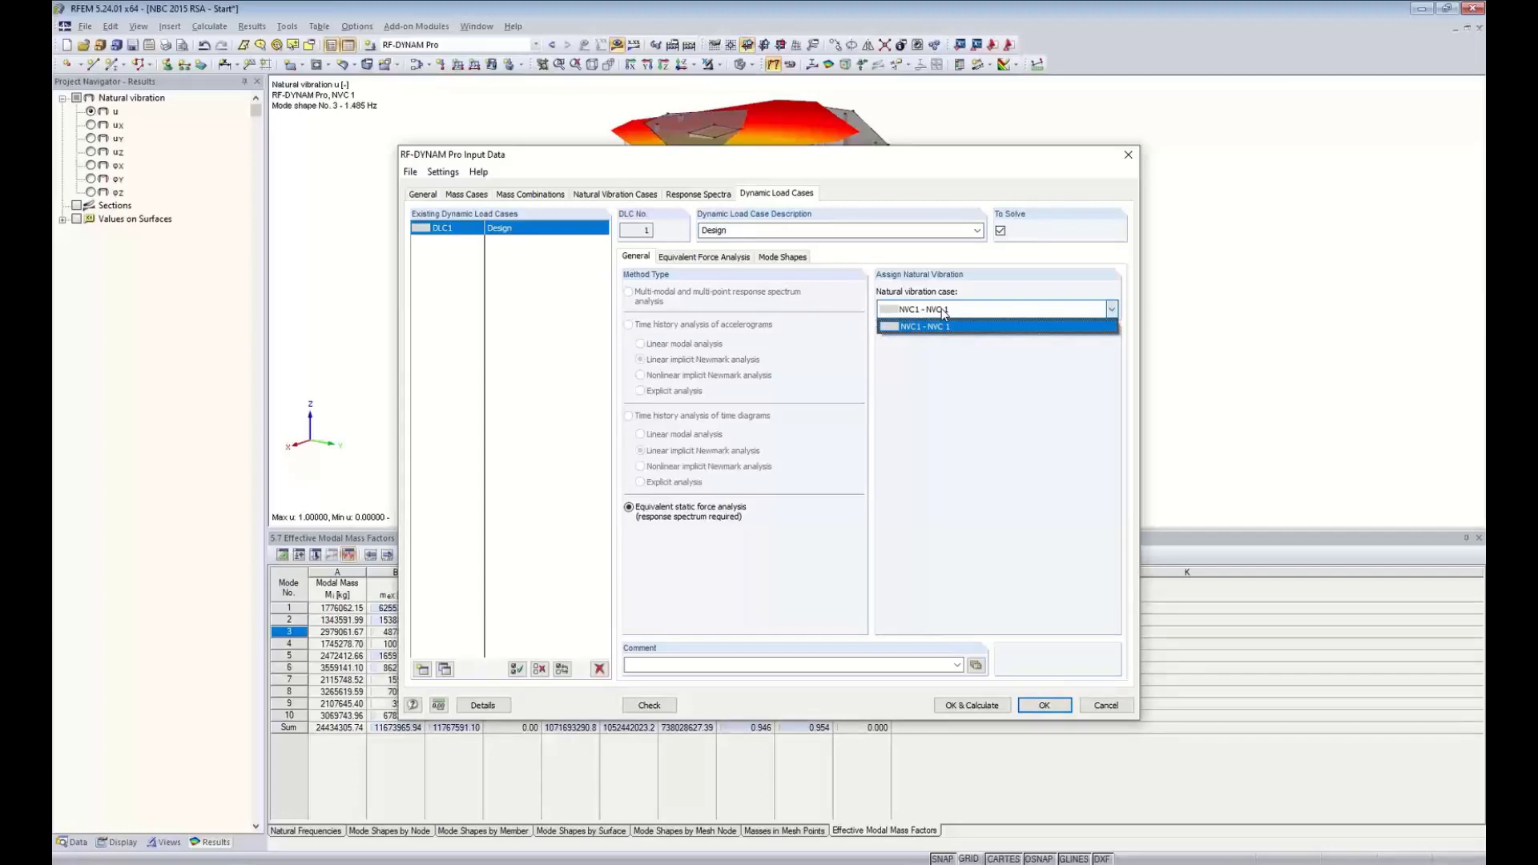
click(944, 312)
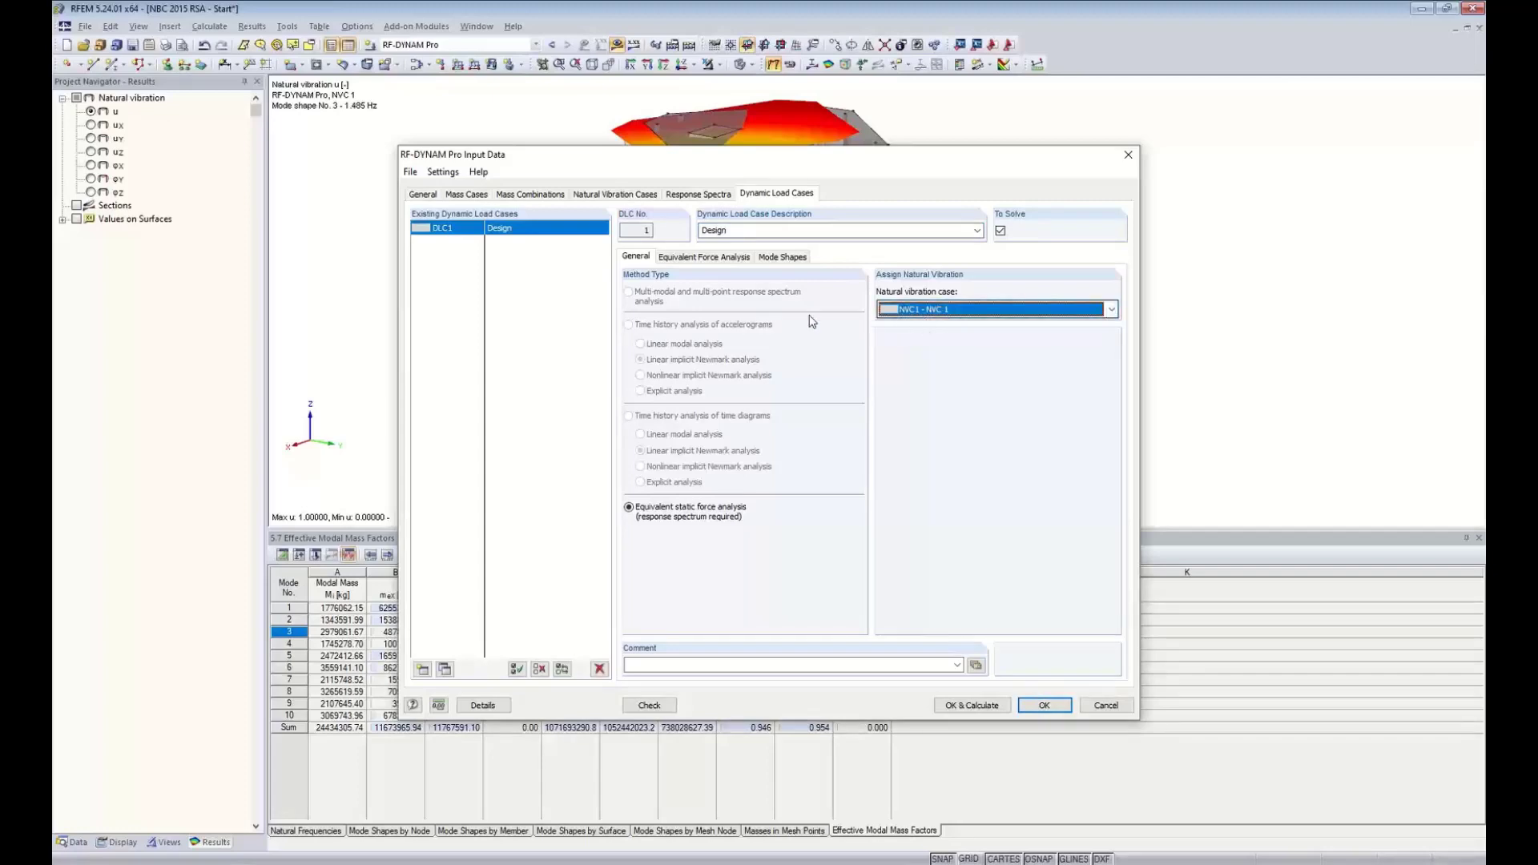
- Assign response spectrum RS1 - Design to the X and Y directions for the equivalent force analysis
click(705, 258)
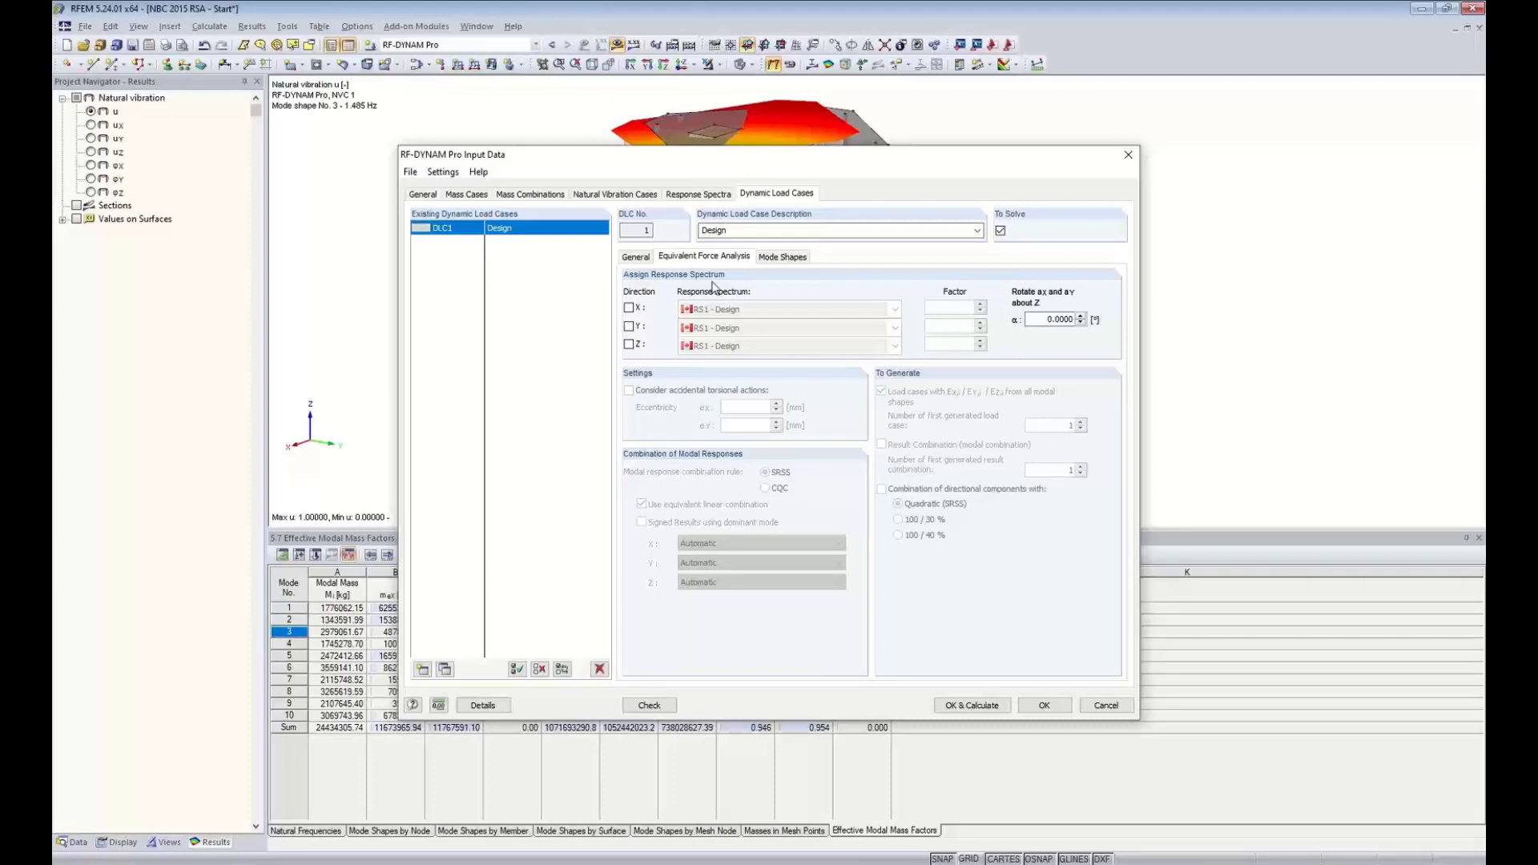
click(630, 308)
click(630, 326)
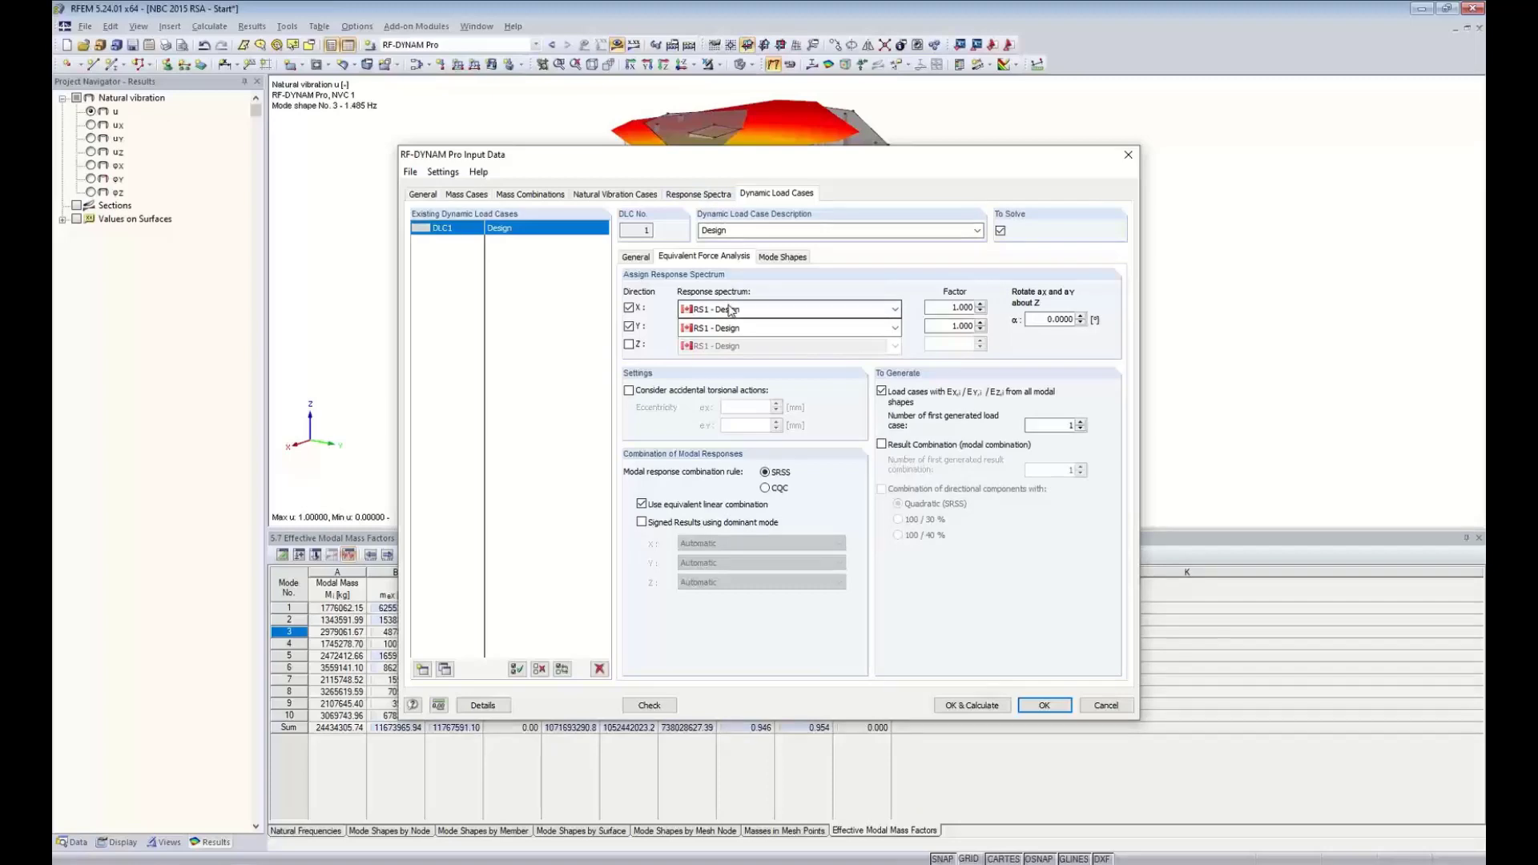
click(731, 311)
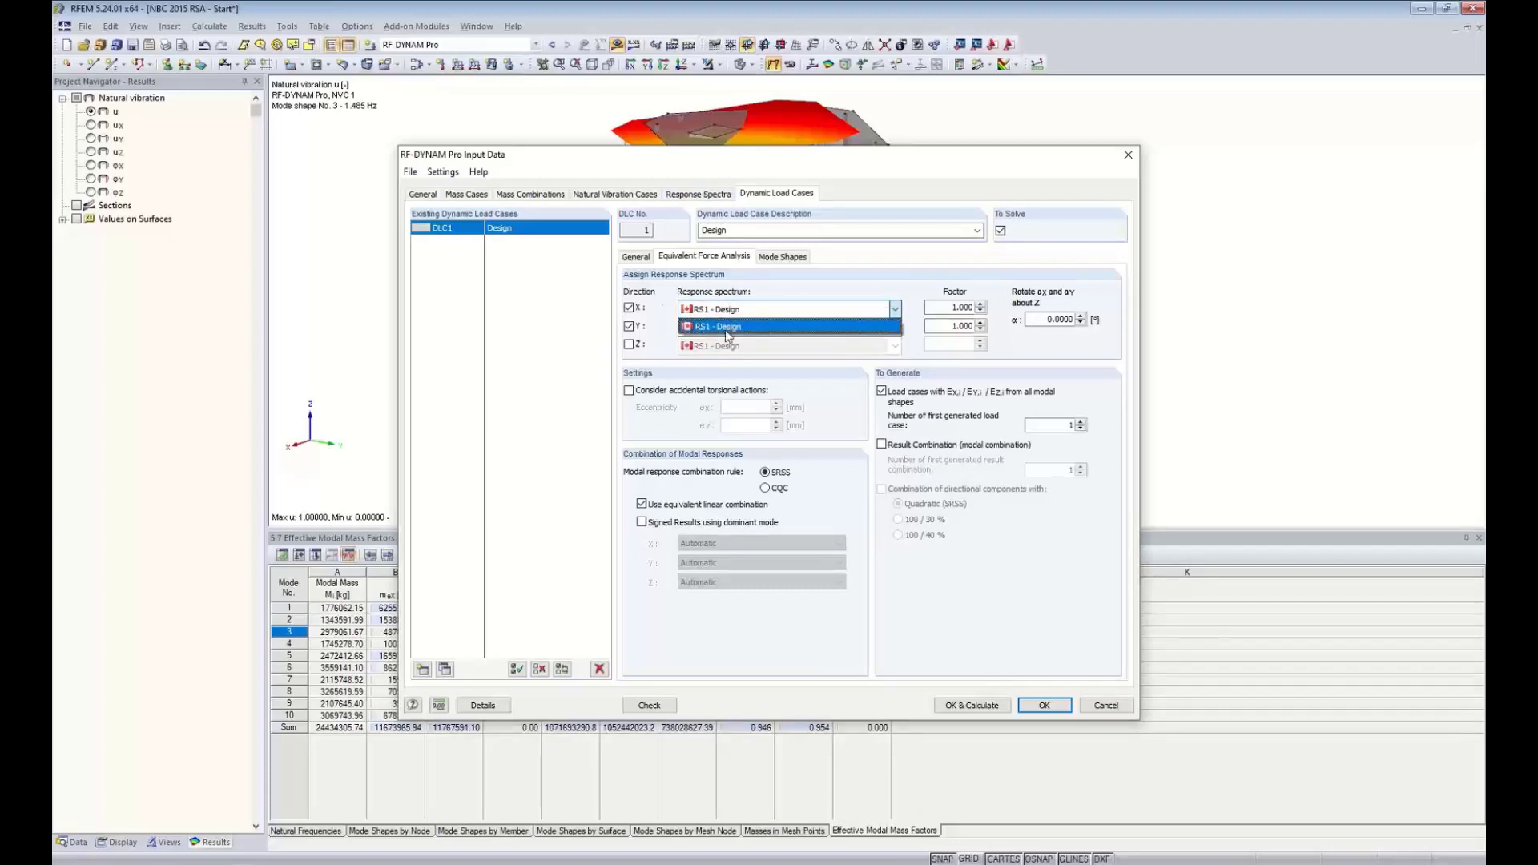
click(728, 327)
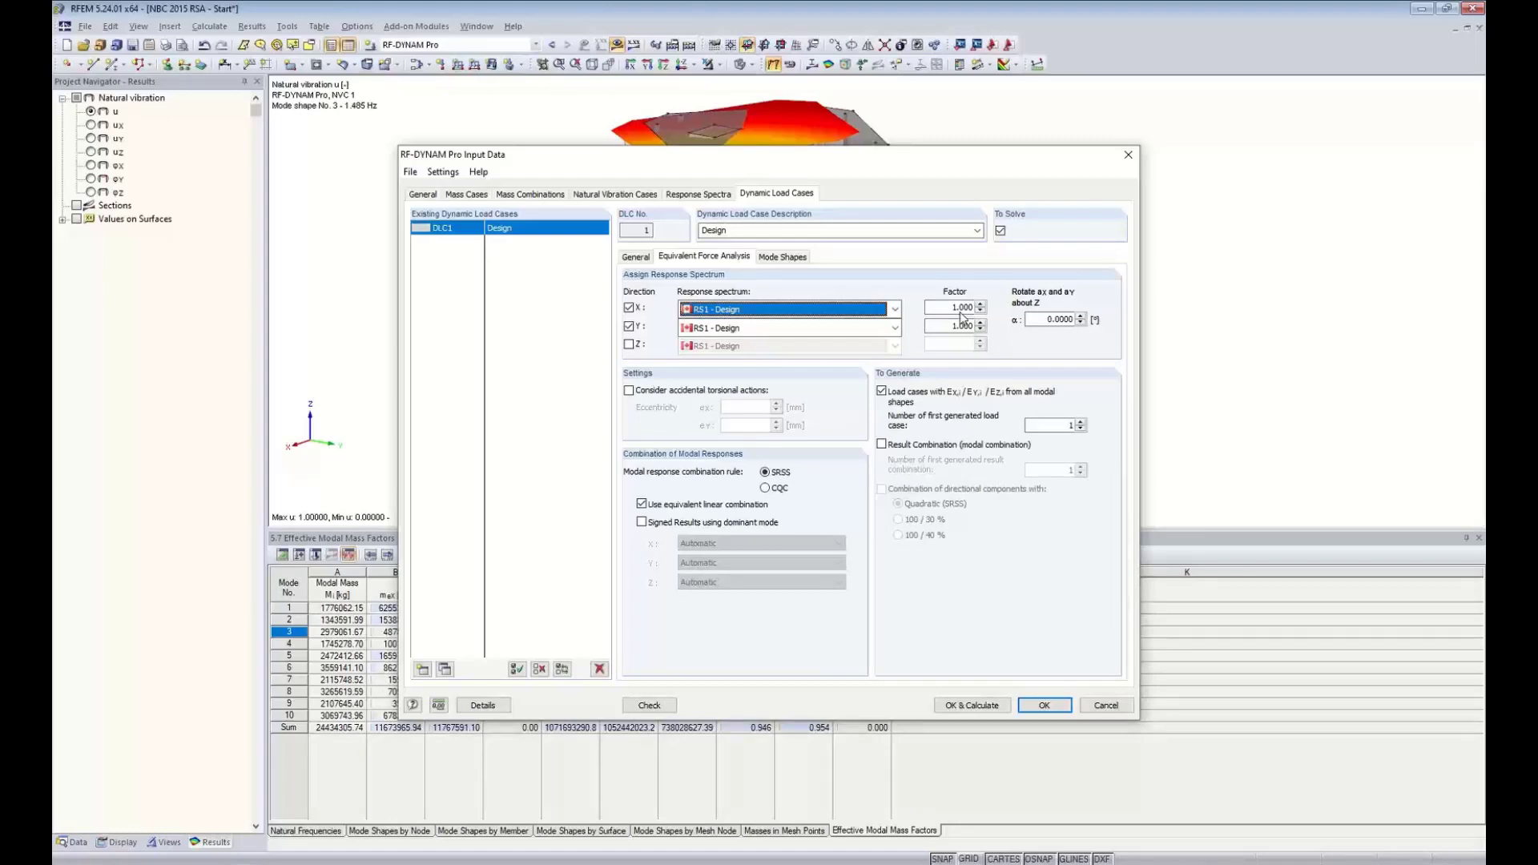
- Consider accidental torsional actions and enter the X eccentricity, with 2000 mm for the Y eccentricity
click(628, 392)
click(629, 392)
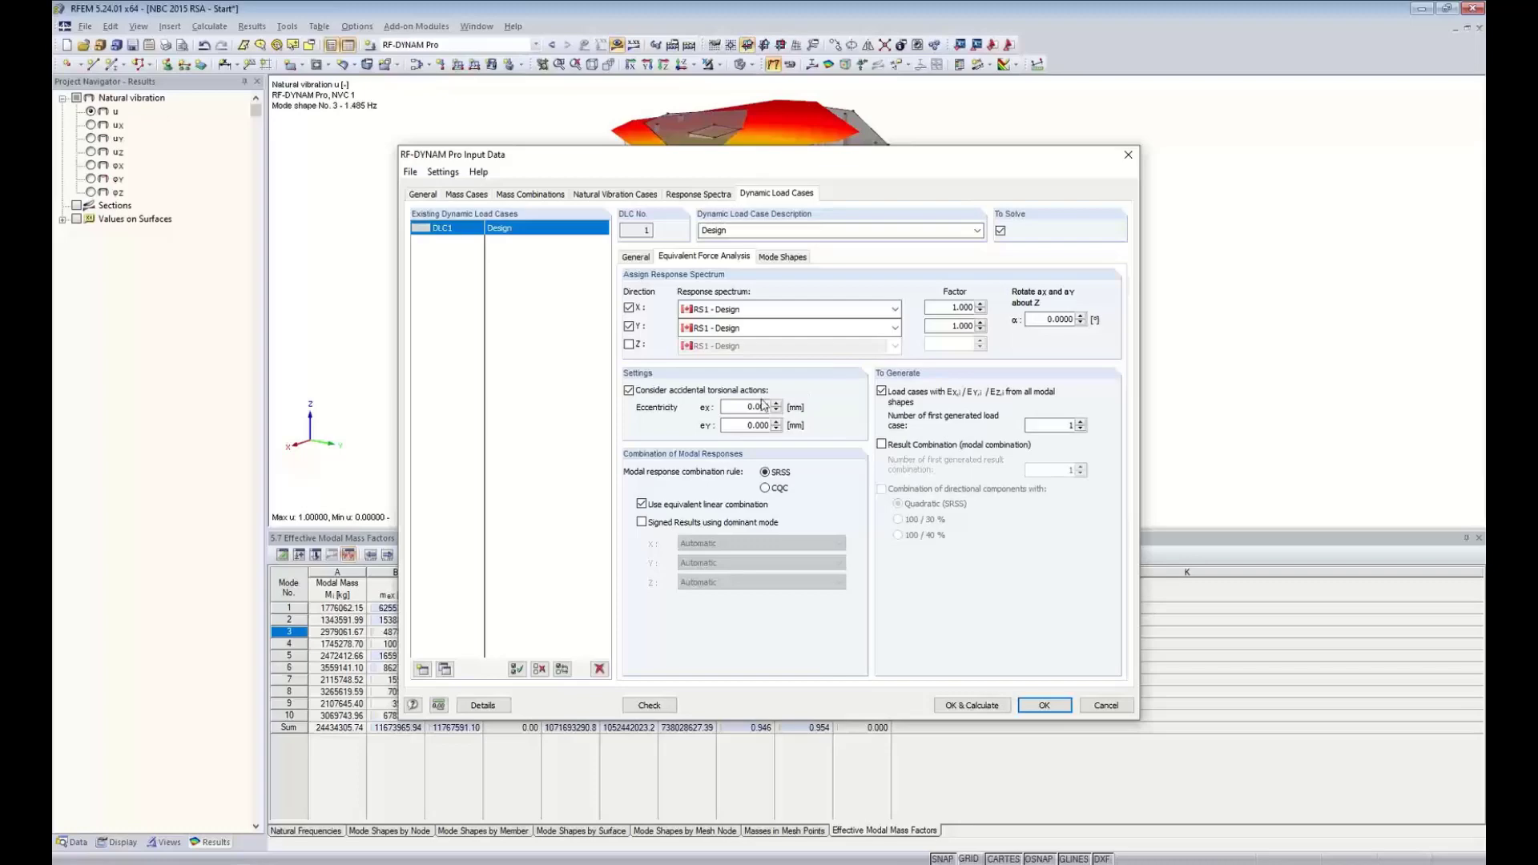
click(749, 406)
drag(796, 398, 858, 396)
drag(869, 155, 840, 328)
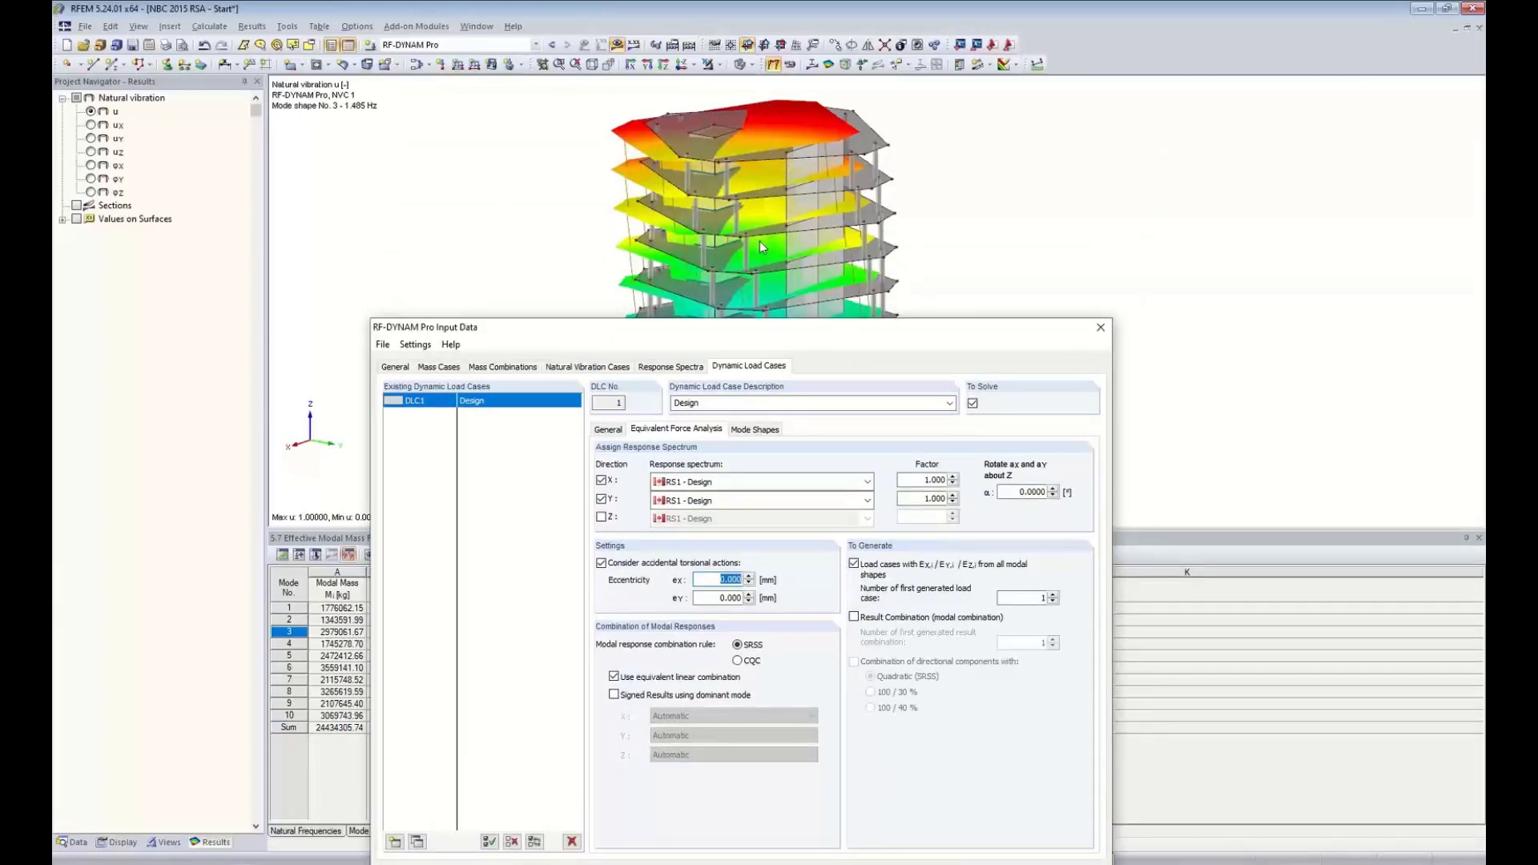
drag(782, 330, 821, 140)
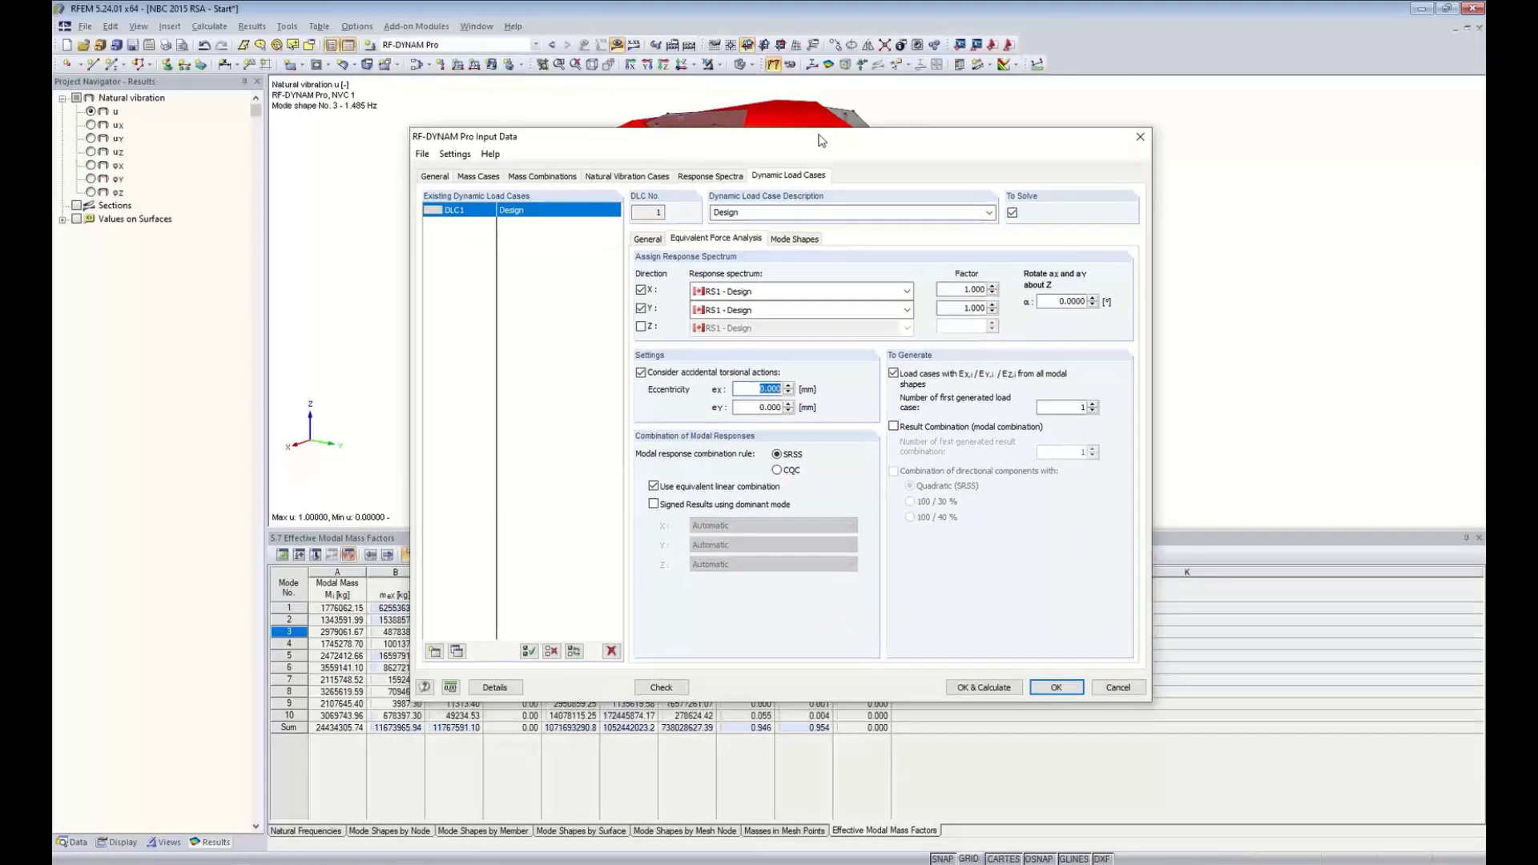
text(2)
key(Tab)
text(2000)
key(Tab)
- Switch to the PowerPoint slide show and review the Equivalent Loads slide with the load generation equations
key(super+Tab)
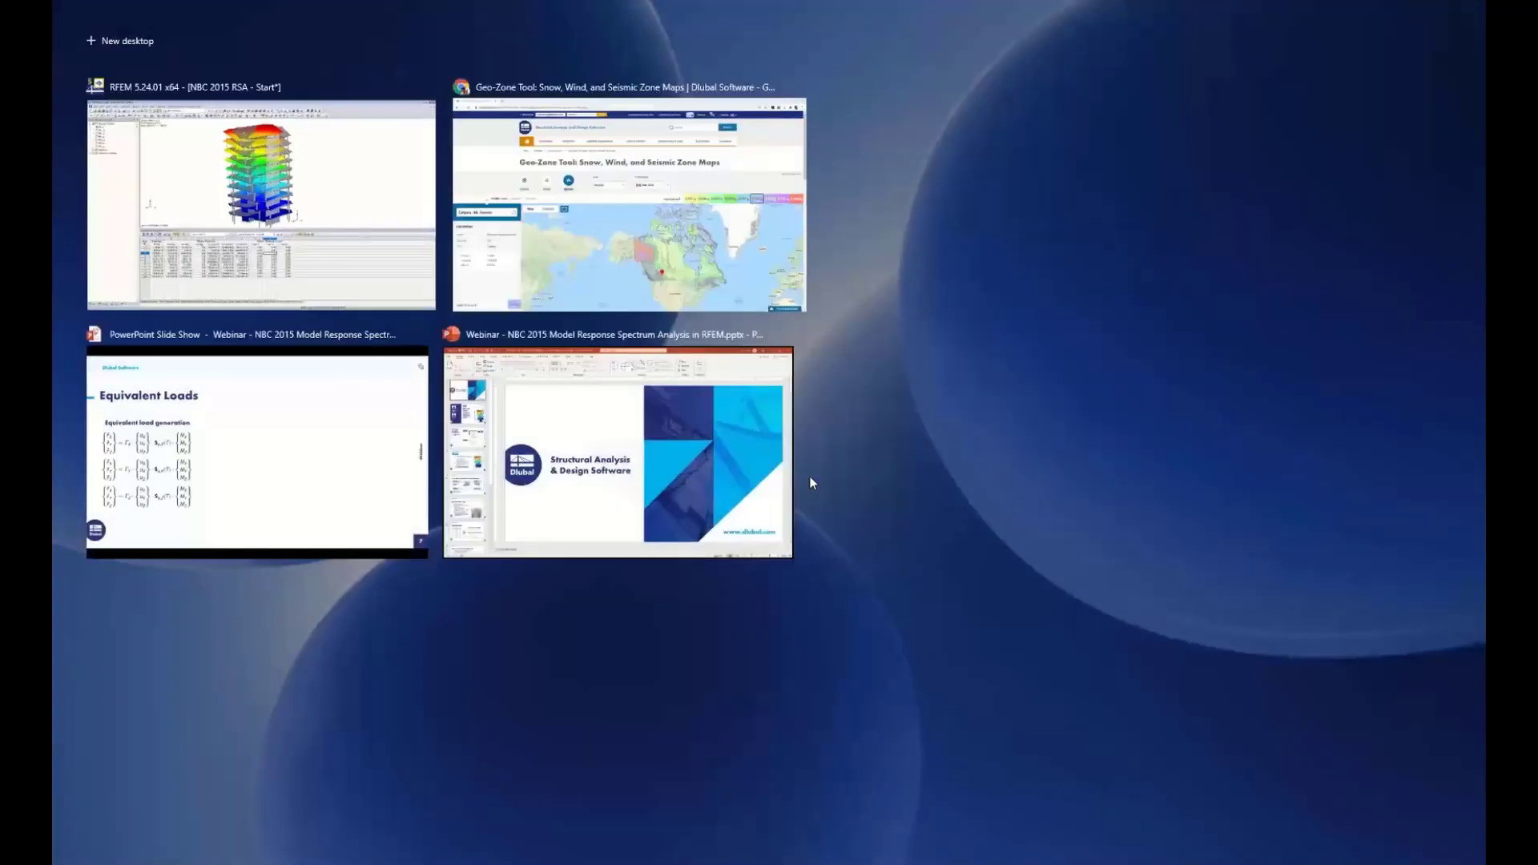
click(305, 458)
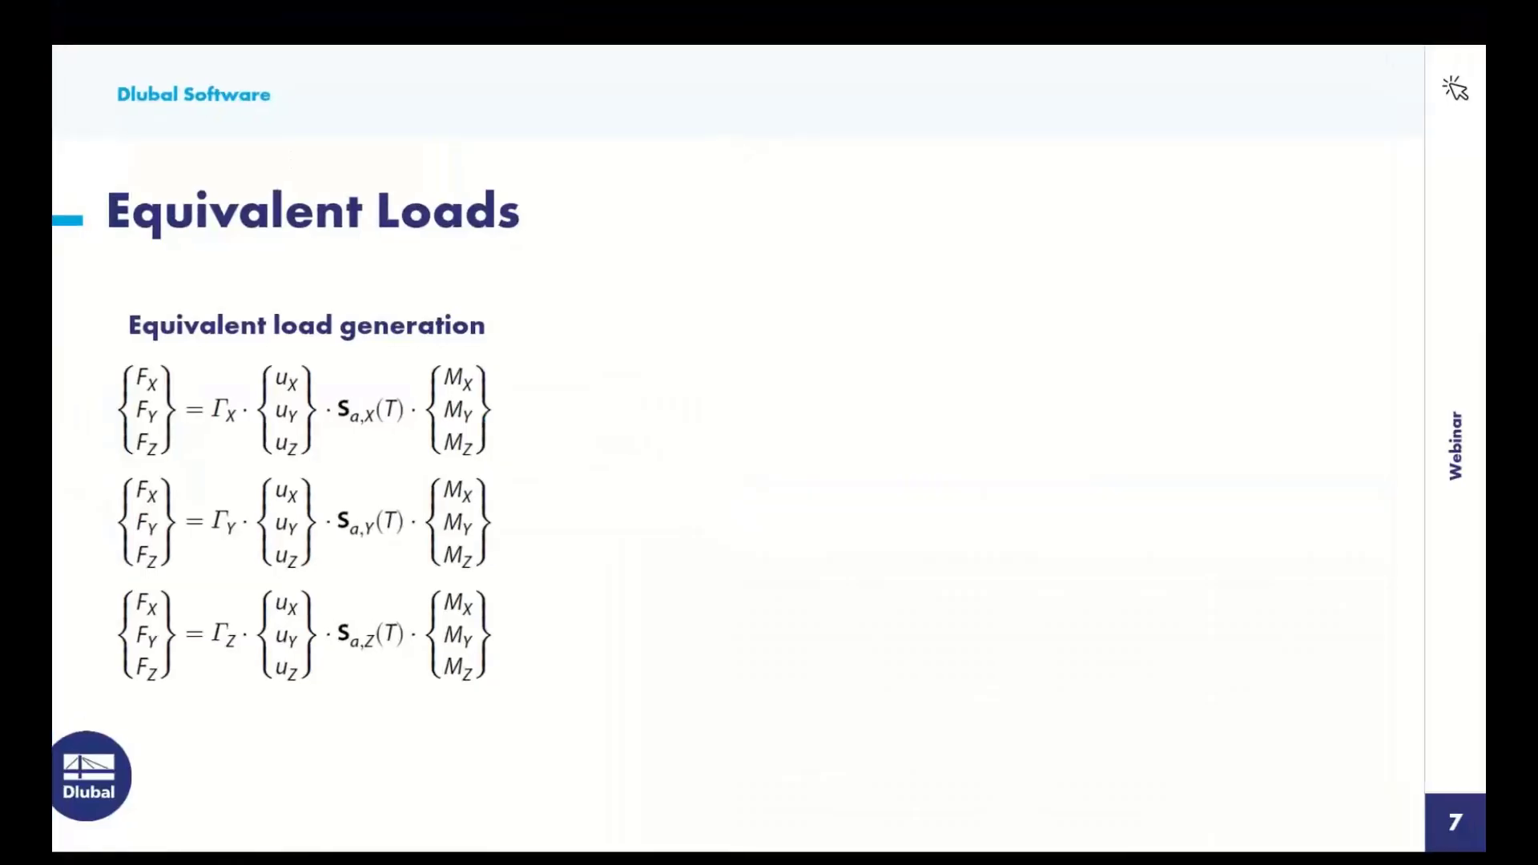
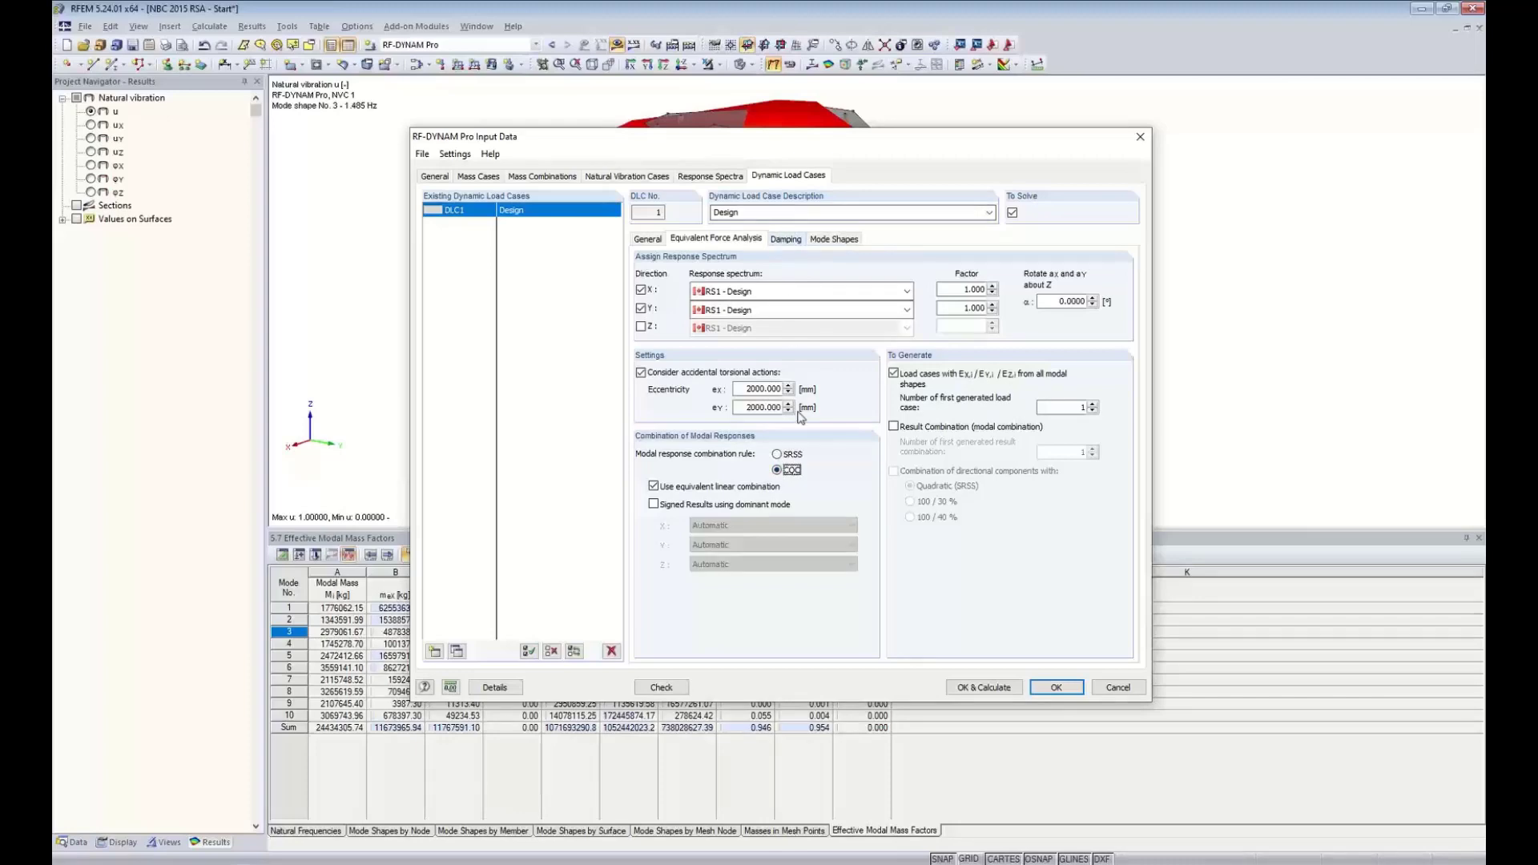
- Combine the modal responses with the CQC rule and use signed results from the dominant mode, keeping Automatic for X and Y
click(776, 454)
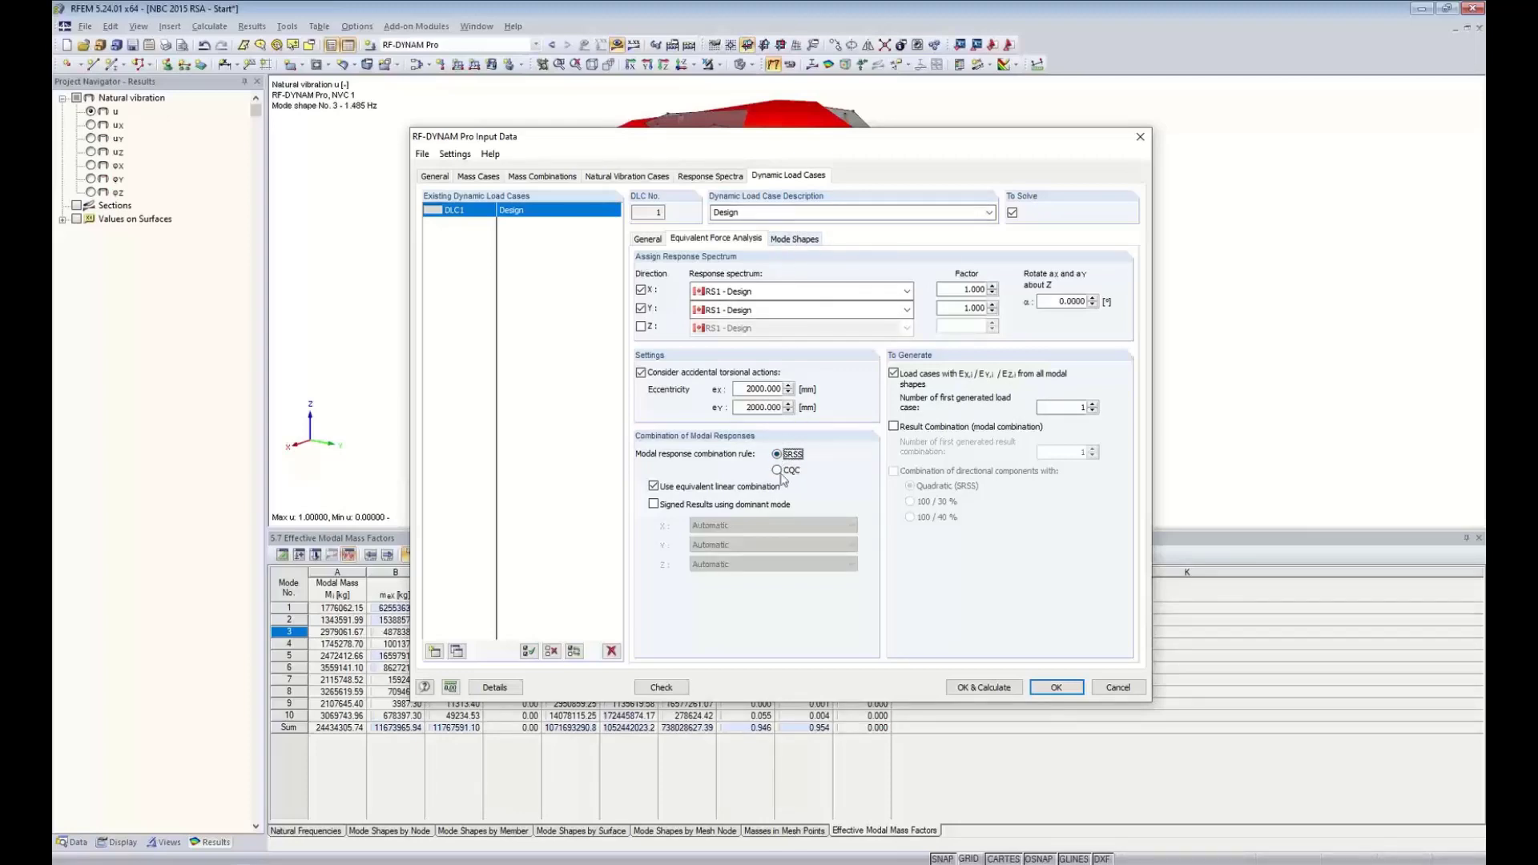
click(776, 470)
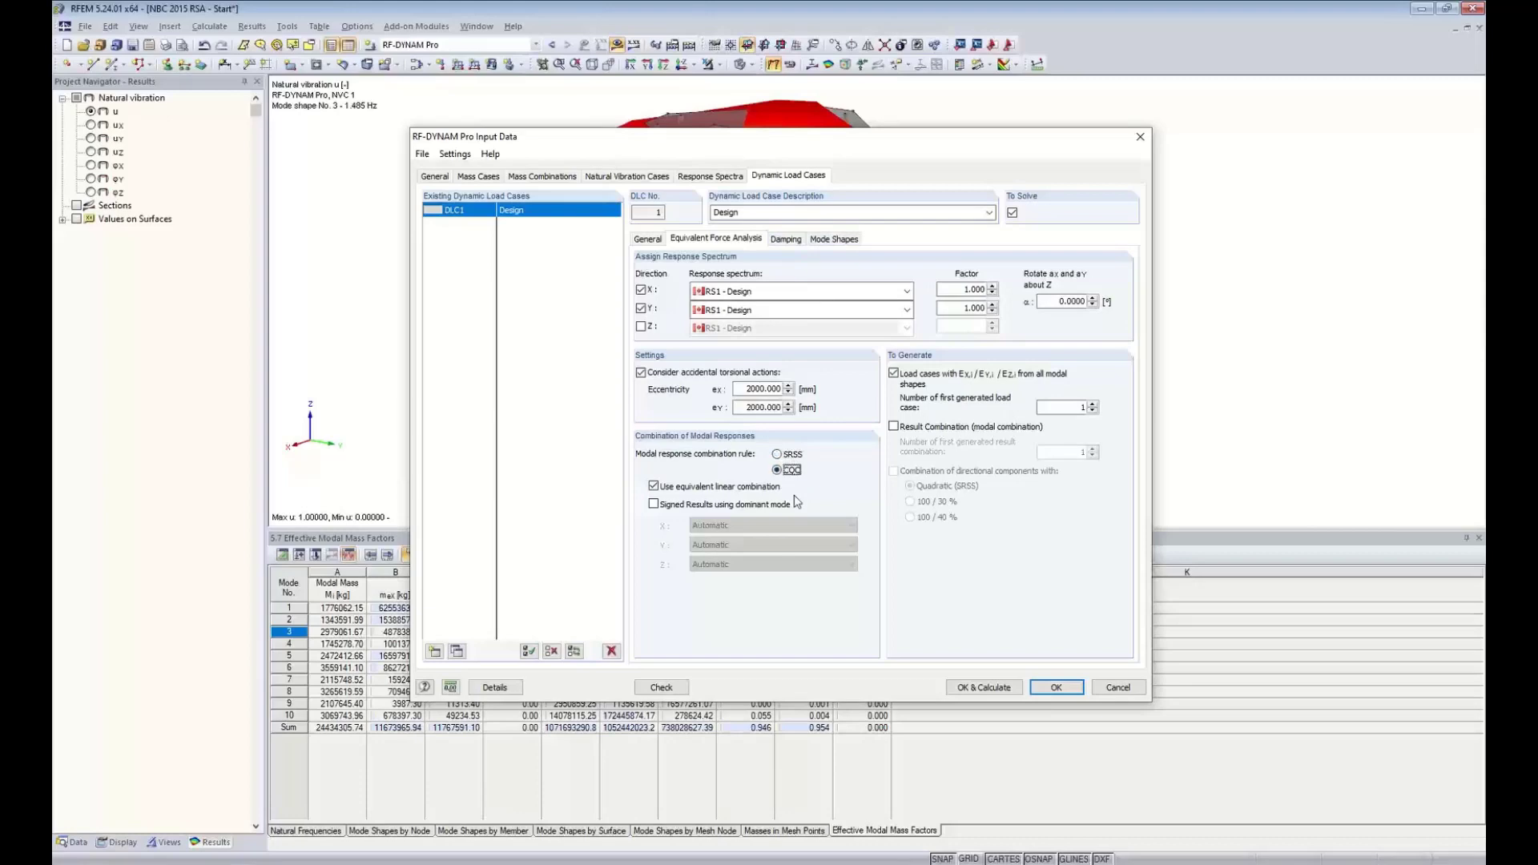
click(655, 504)
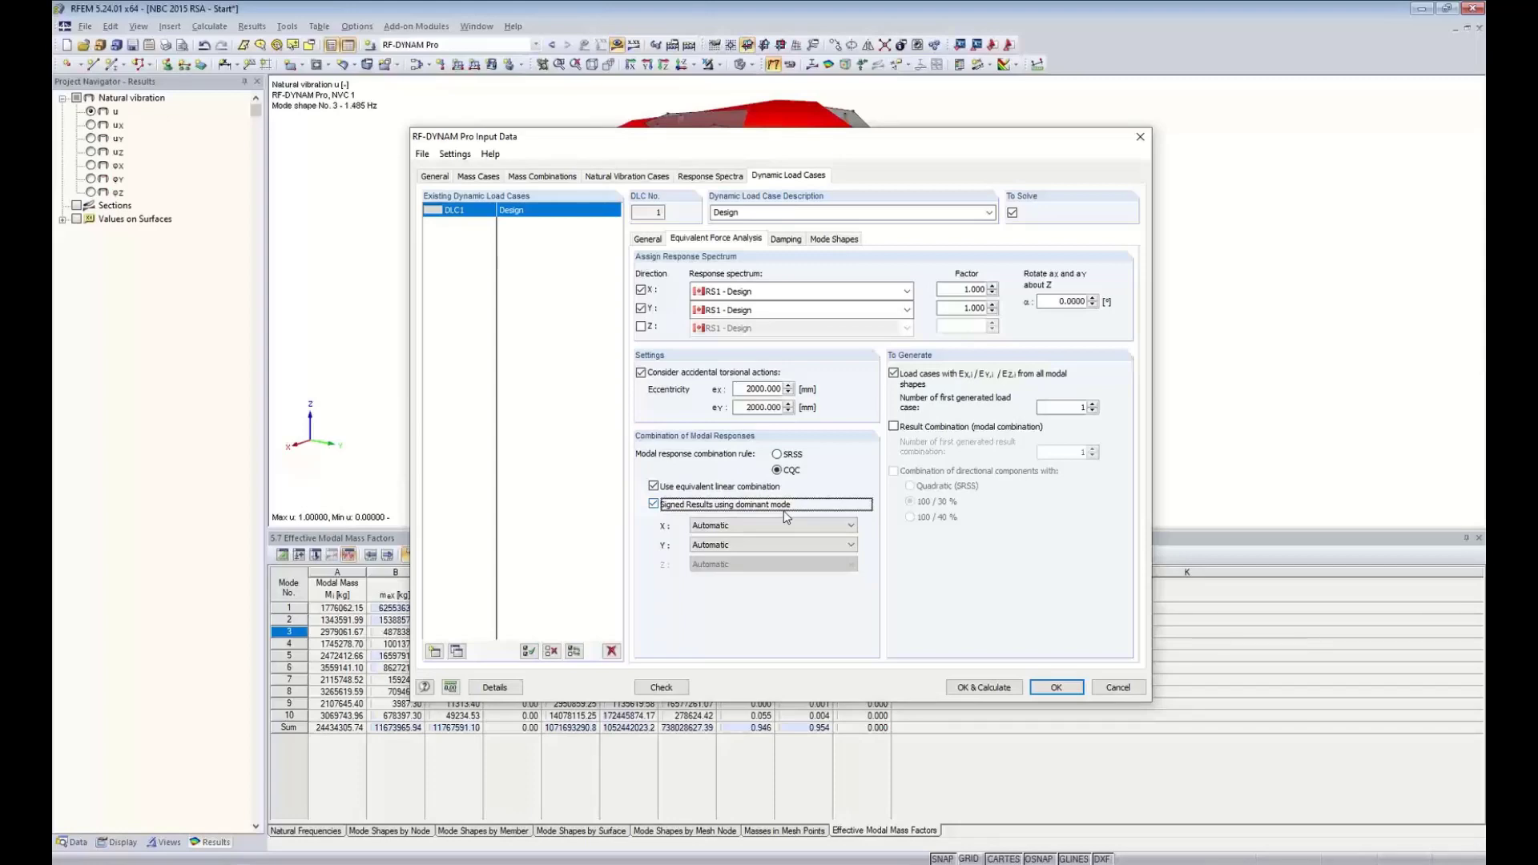
click(827, 242)
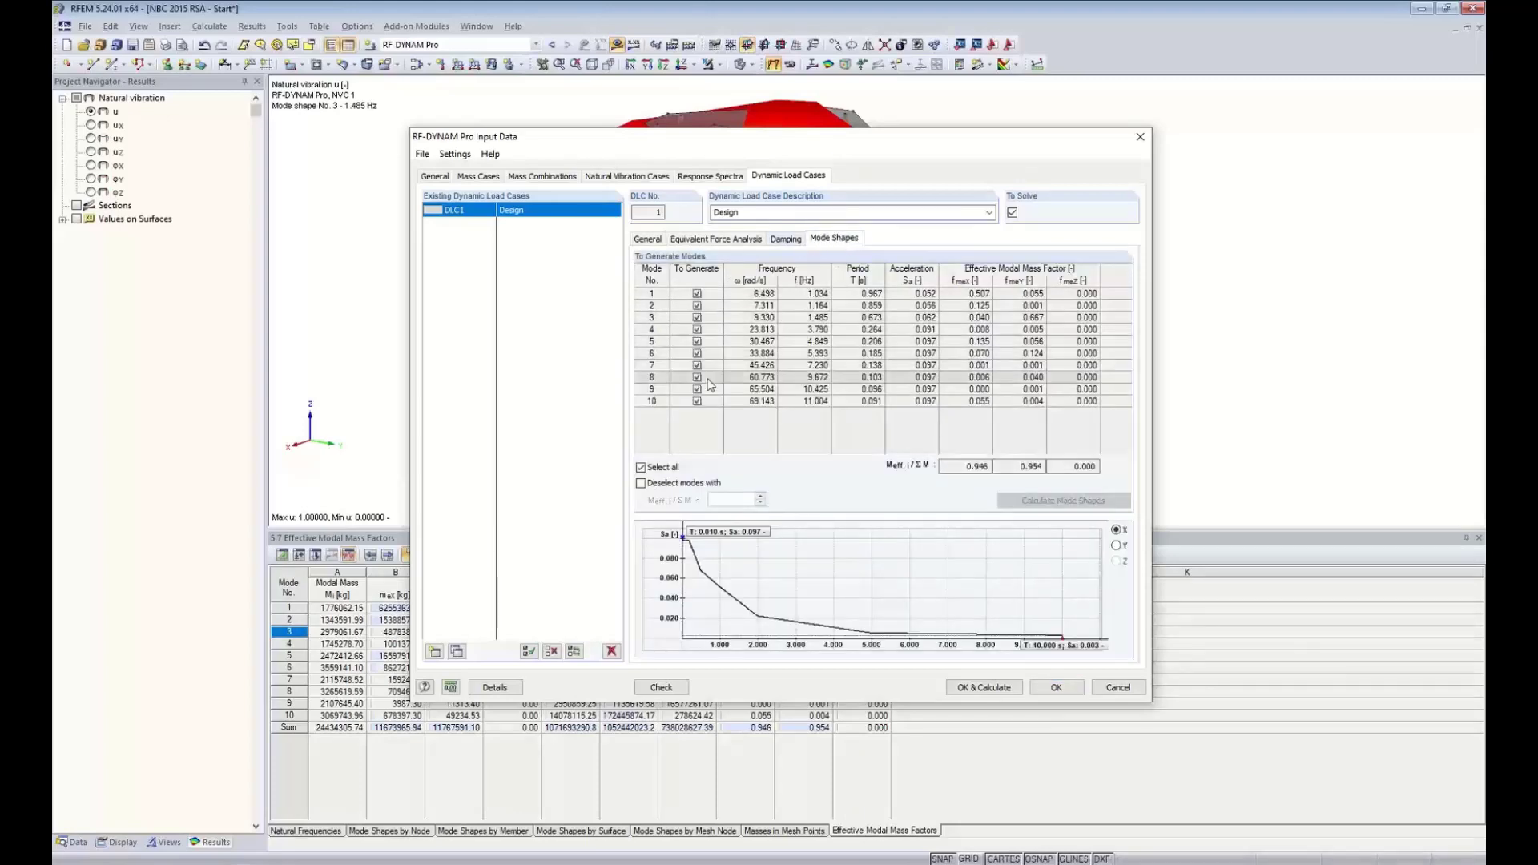
click(720, 242)
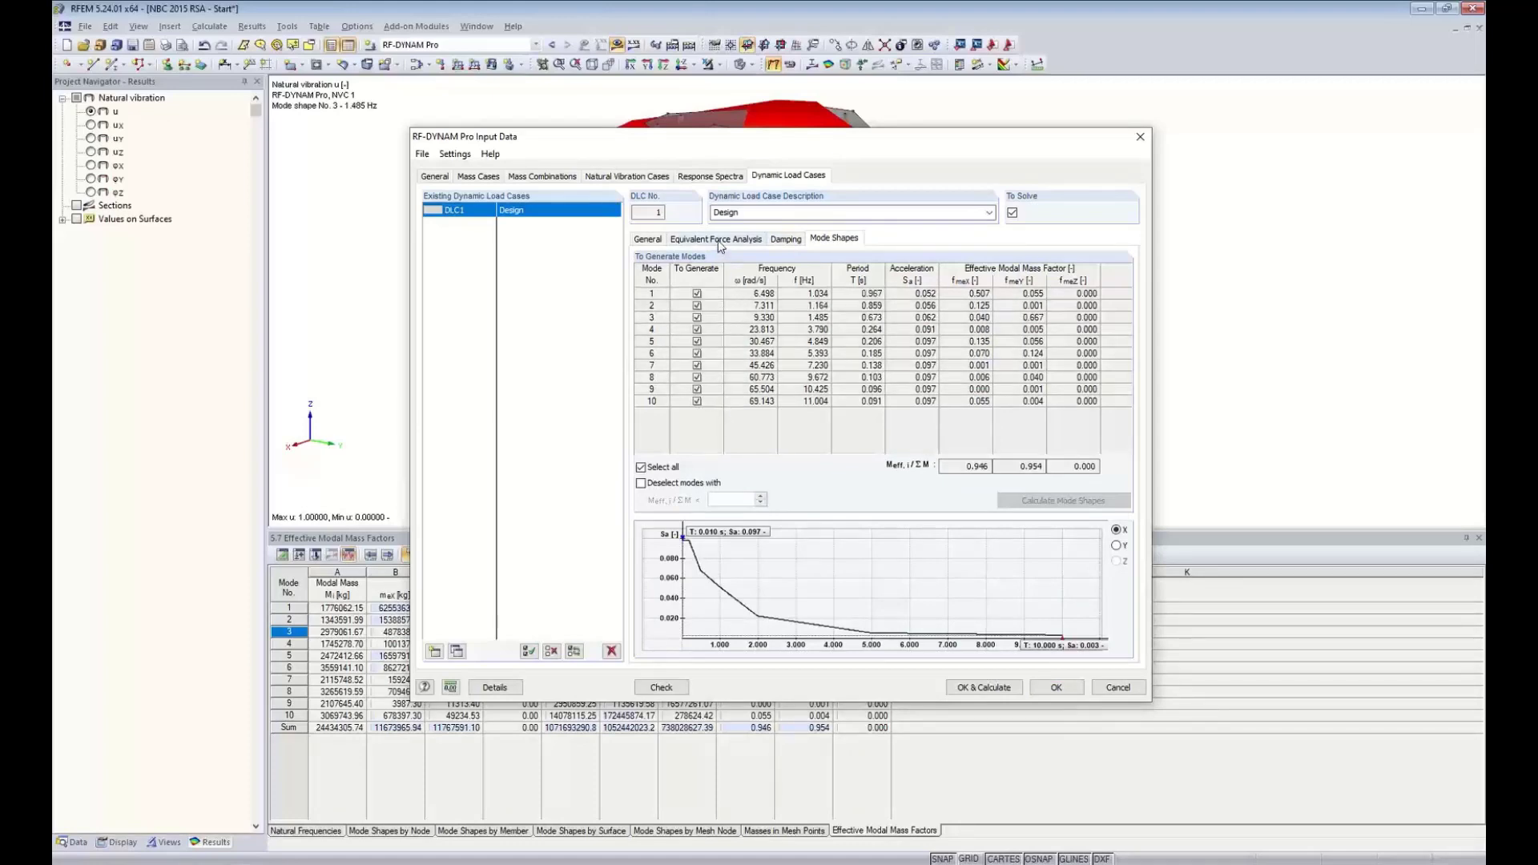
click(727, 526)
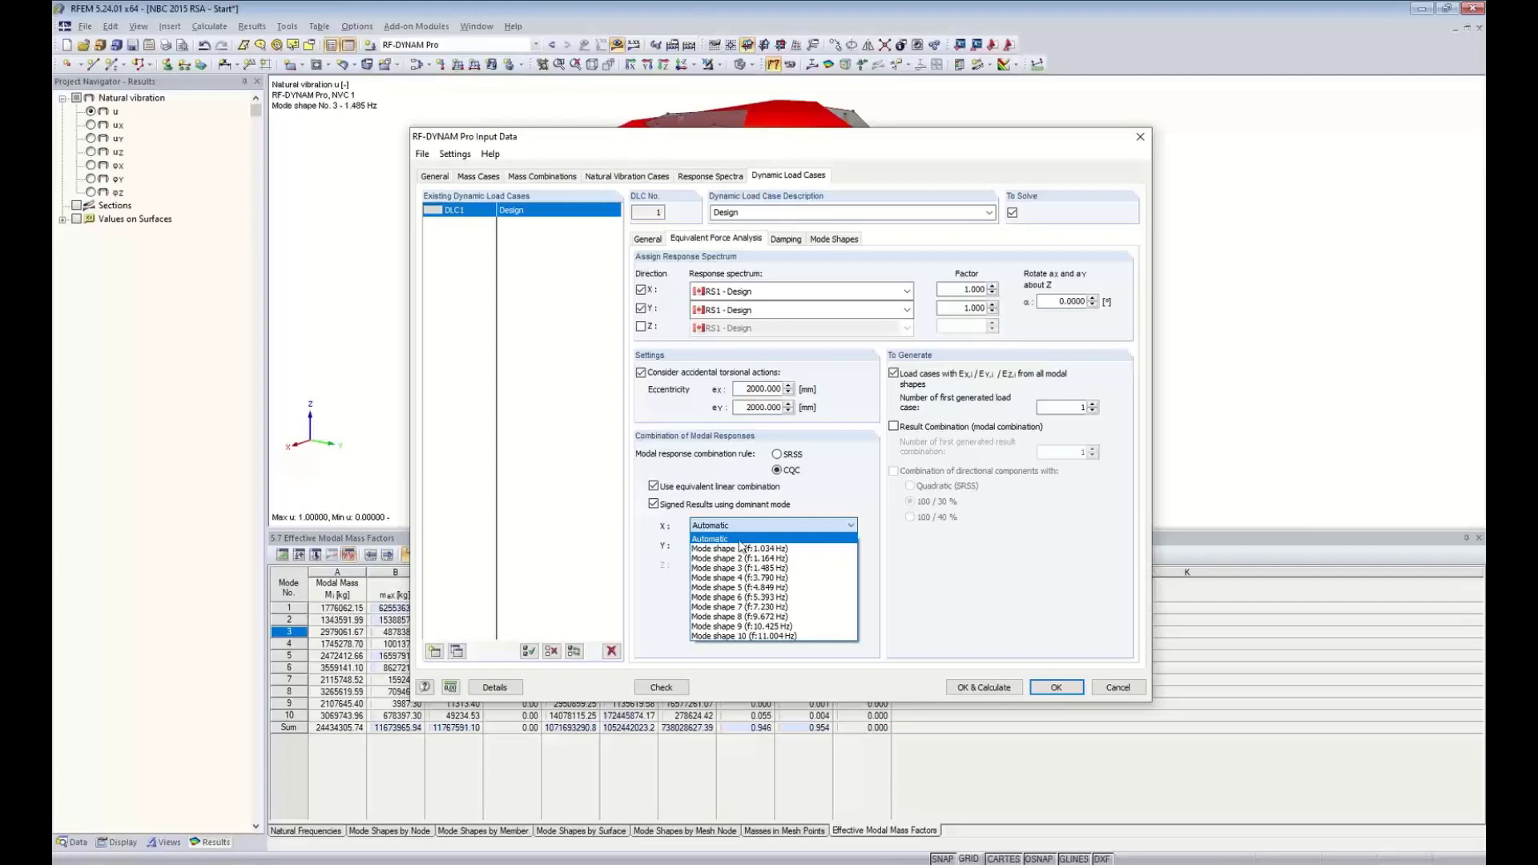
click(895, 551)
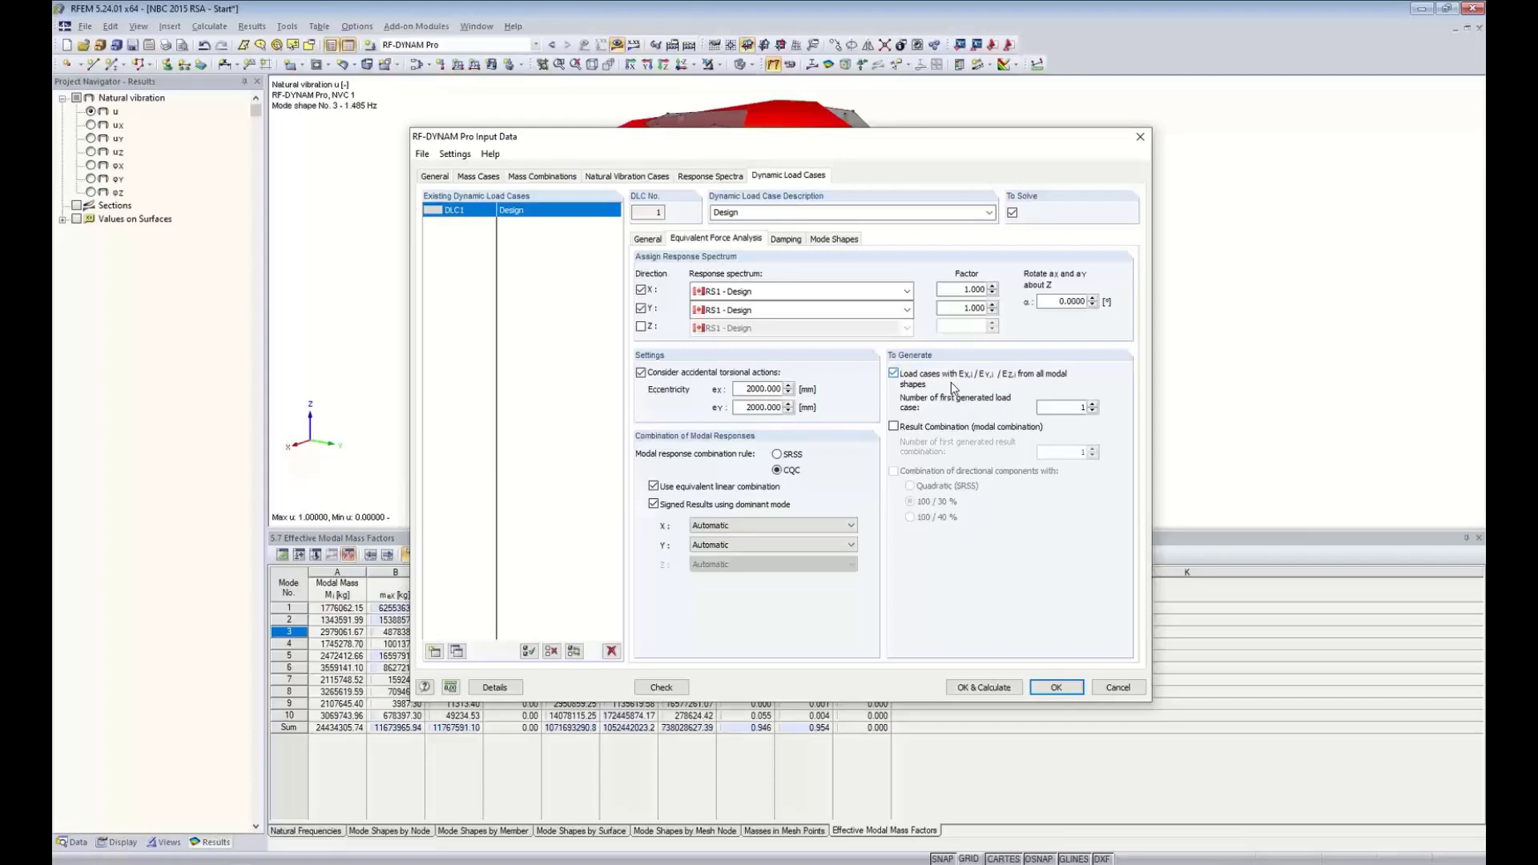
- Generate result combinations for the modal combination and for the combination of directional components
click(895, 427)
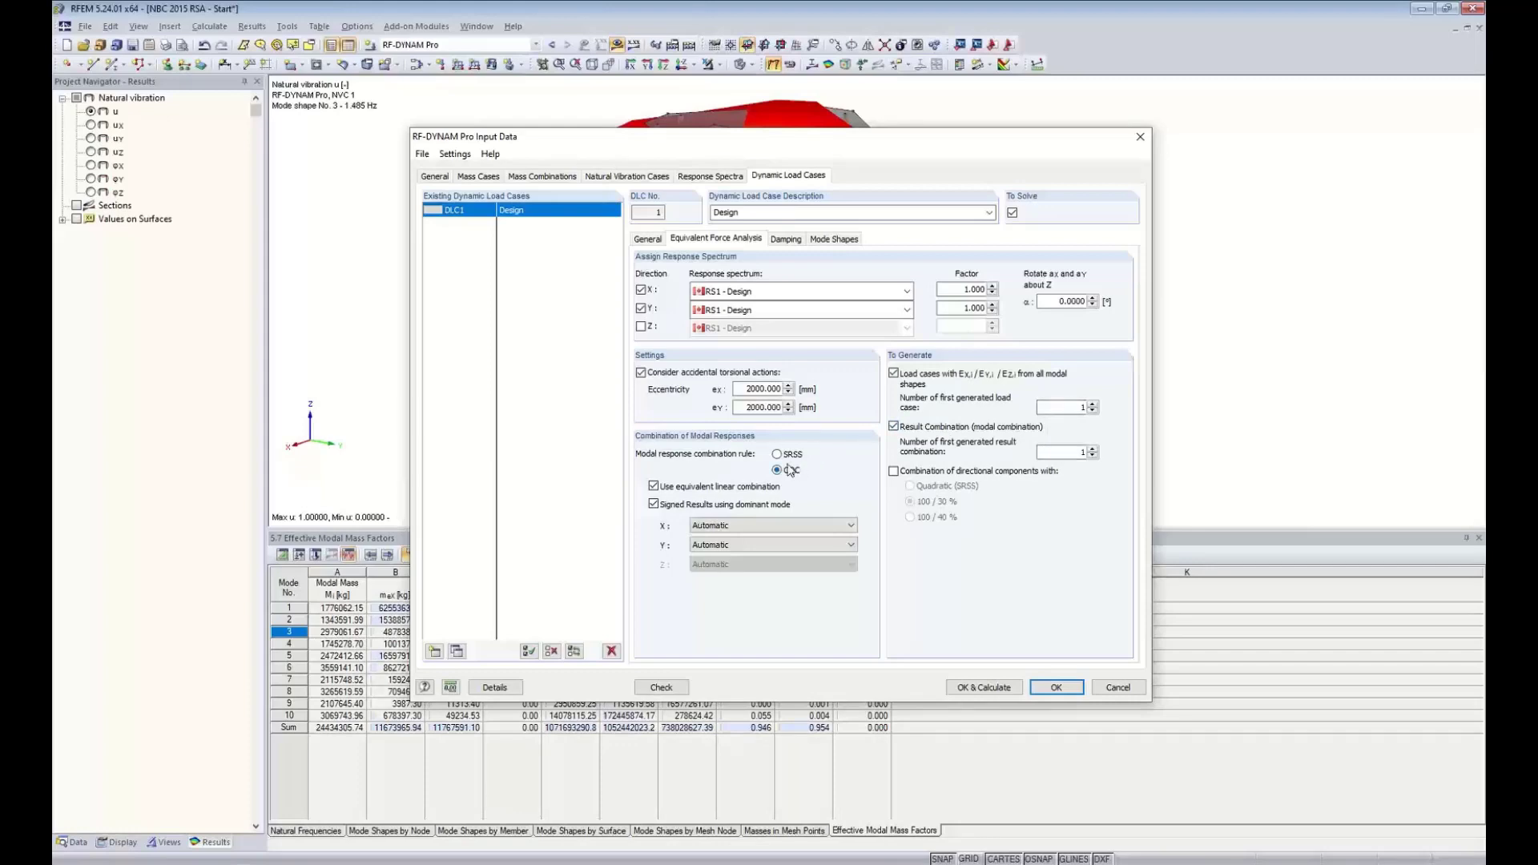
click(893, 471)
- Define the damping of DLC1 as a single Lehr's damping value of 0.05, after checking the separate-for-each-frequency option
click(785, 240)
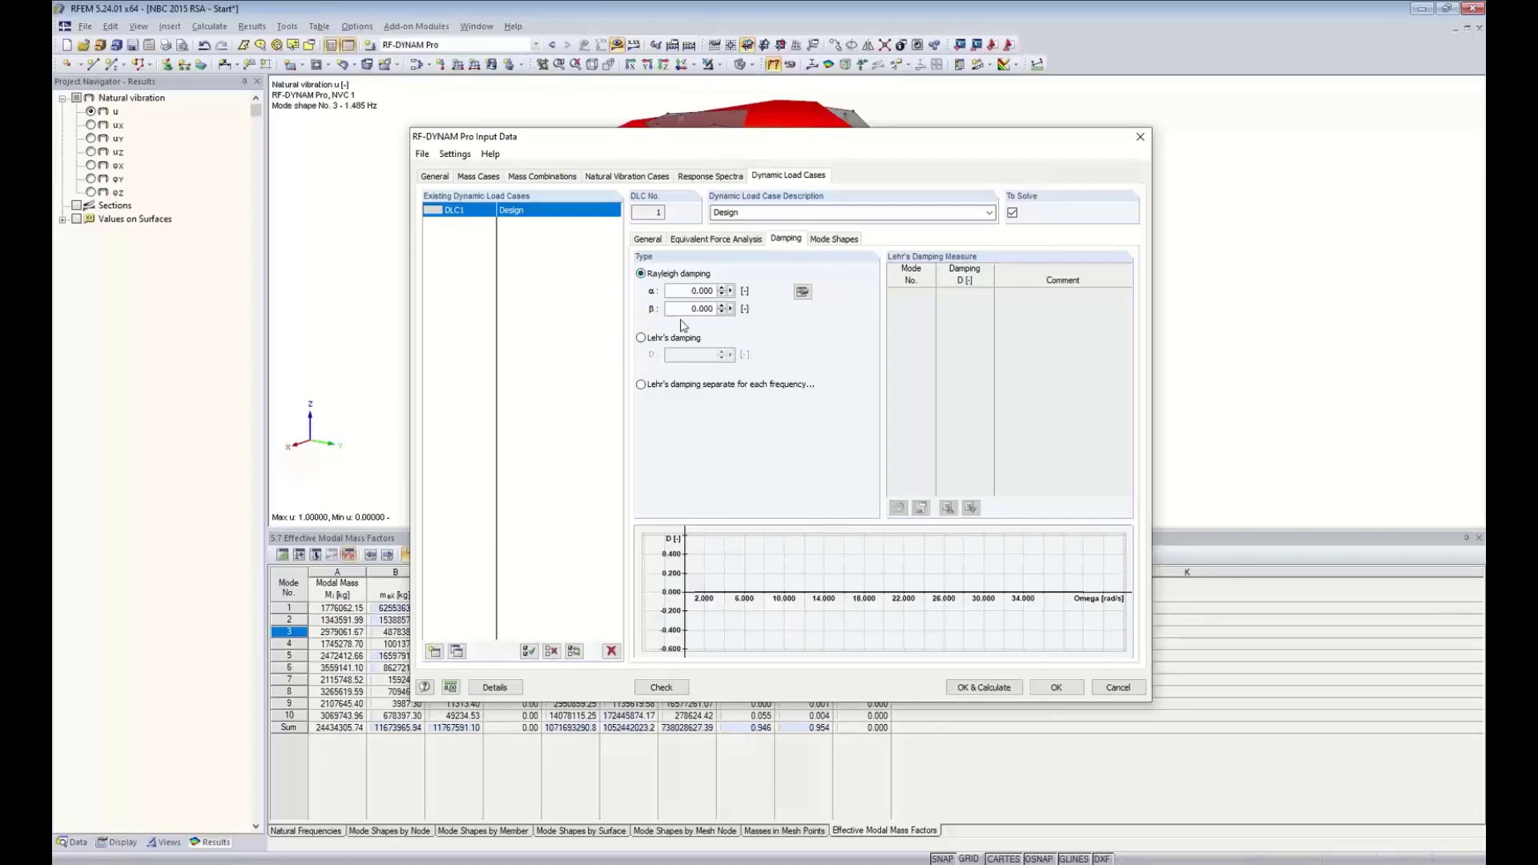
click(671, 338)
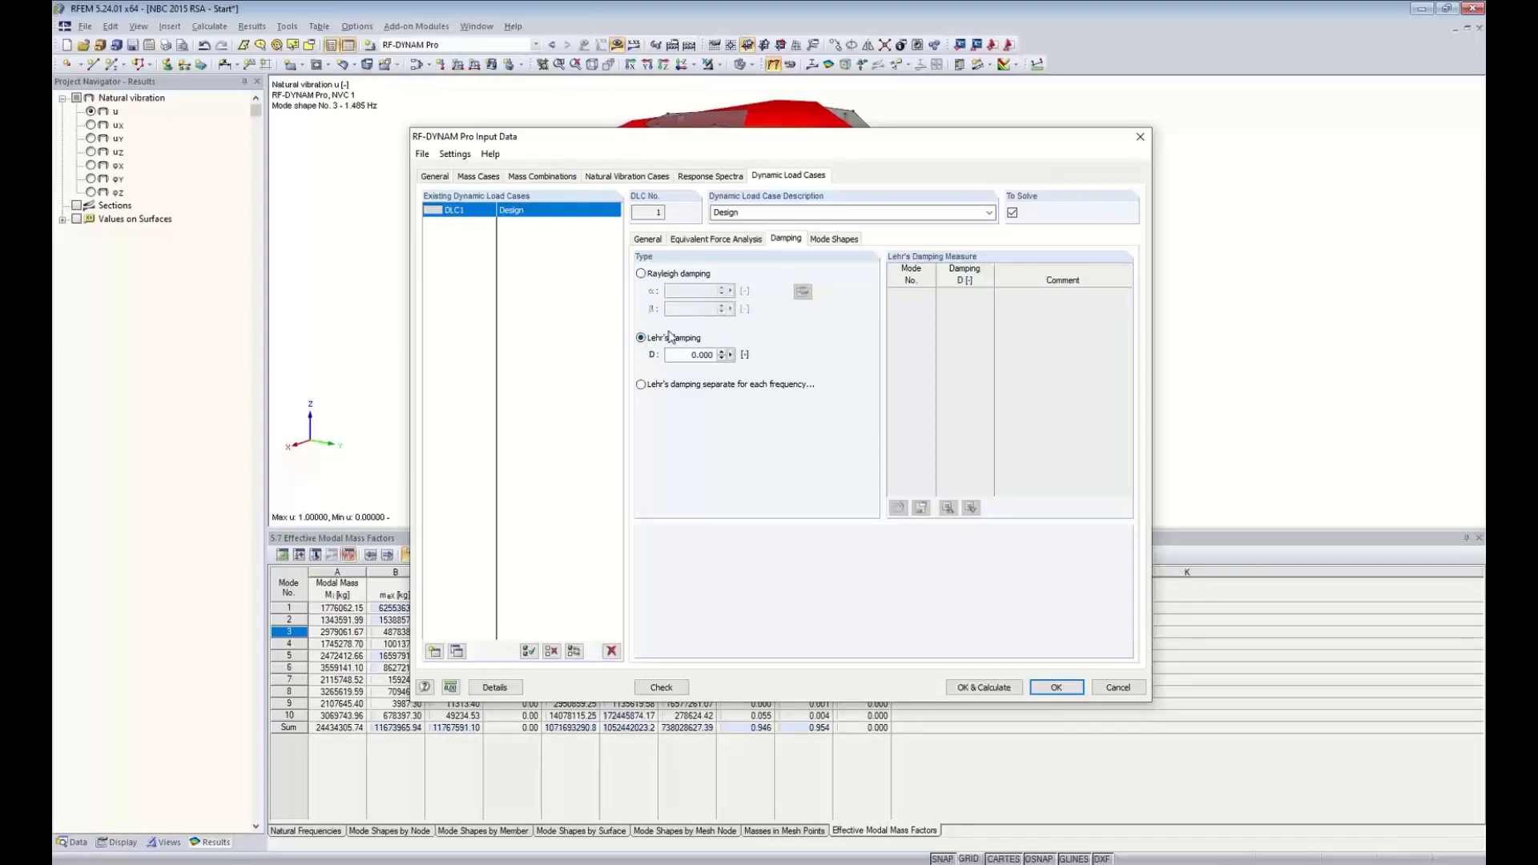
drag(687, 355, 772, 353)
text(0.05)
click(640, 385)
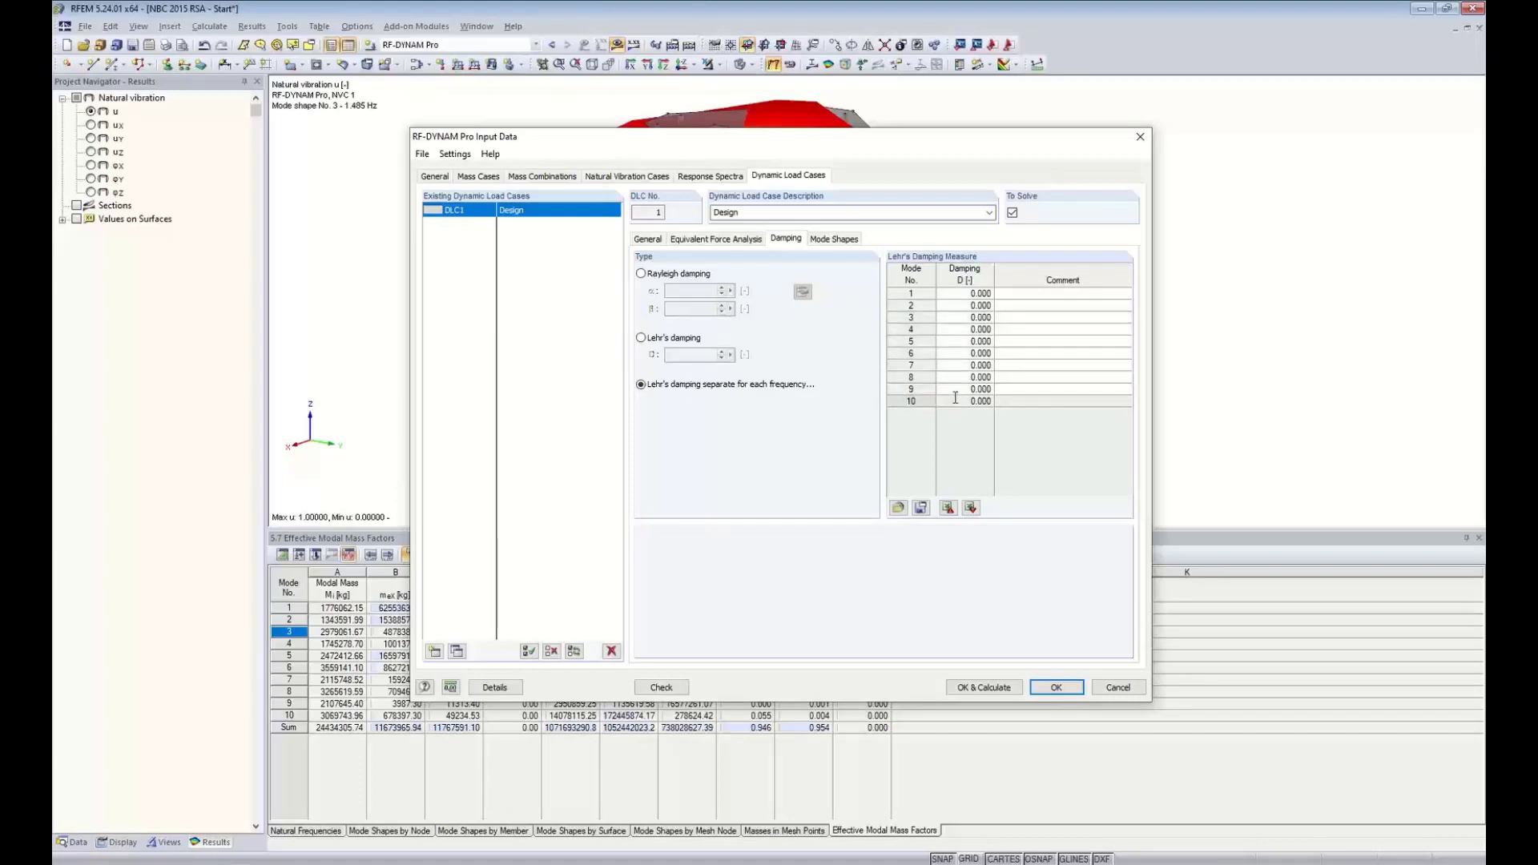
click(642, 338)
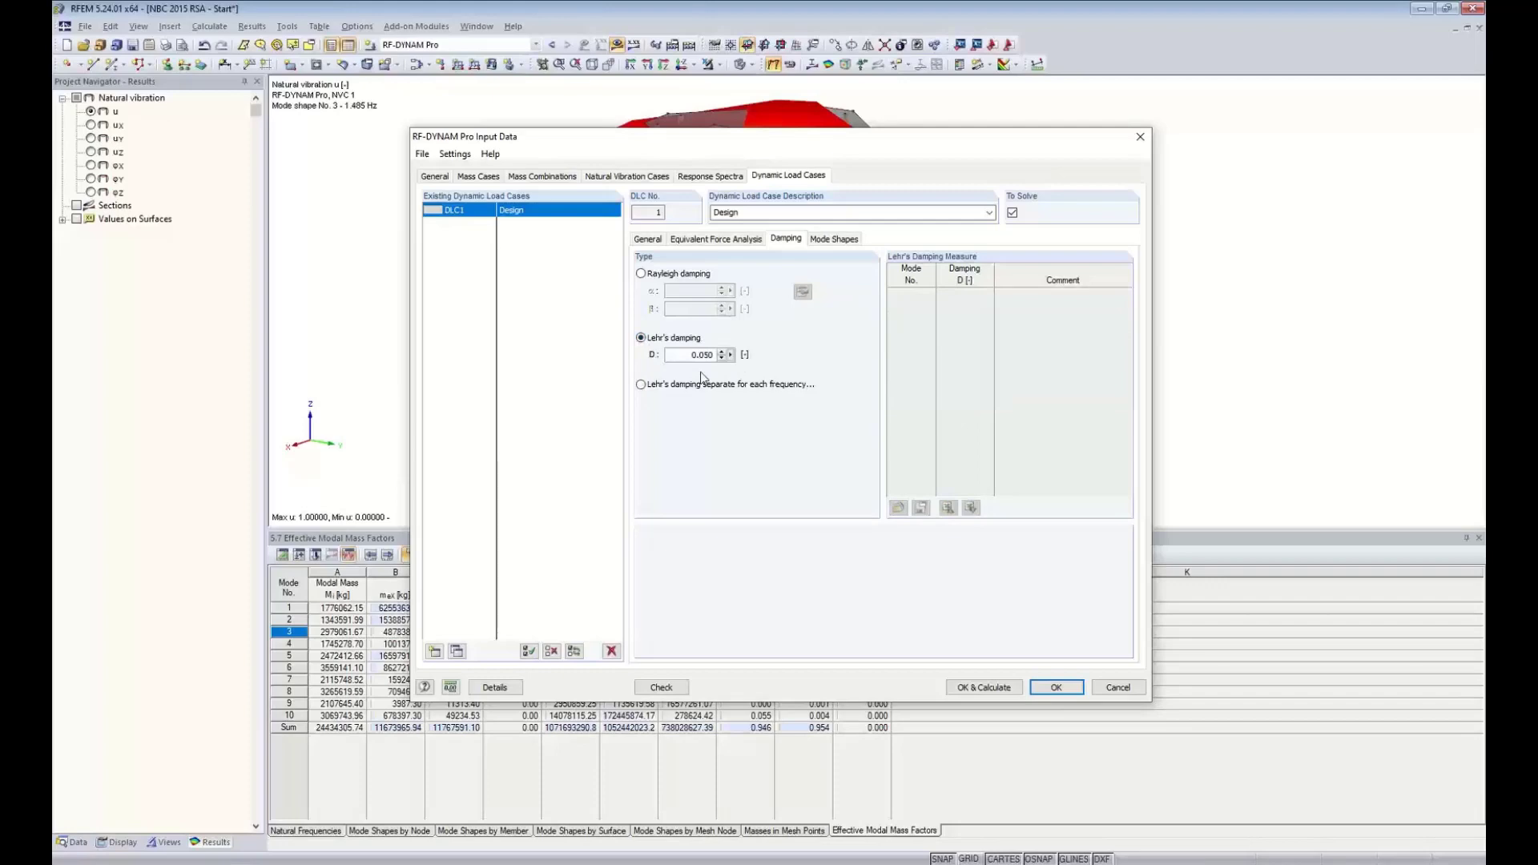
- Exclude mode shapes with an effective modal mass factor below 0.050 from generation, keep mode 10 included, and accept the RF-DYNAM Pro input data
click(826, 239)
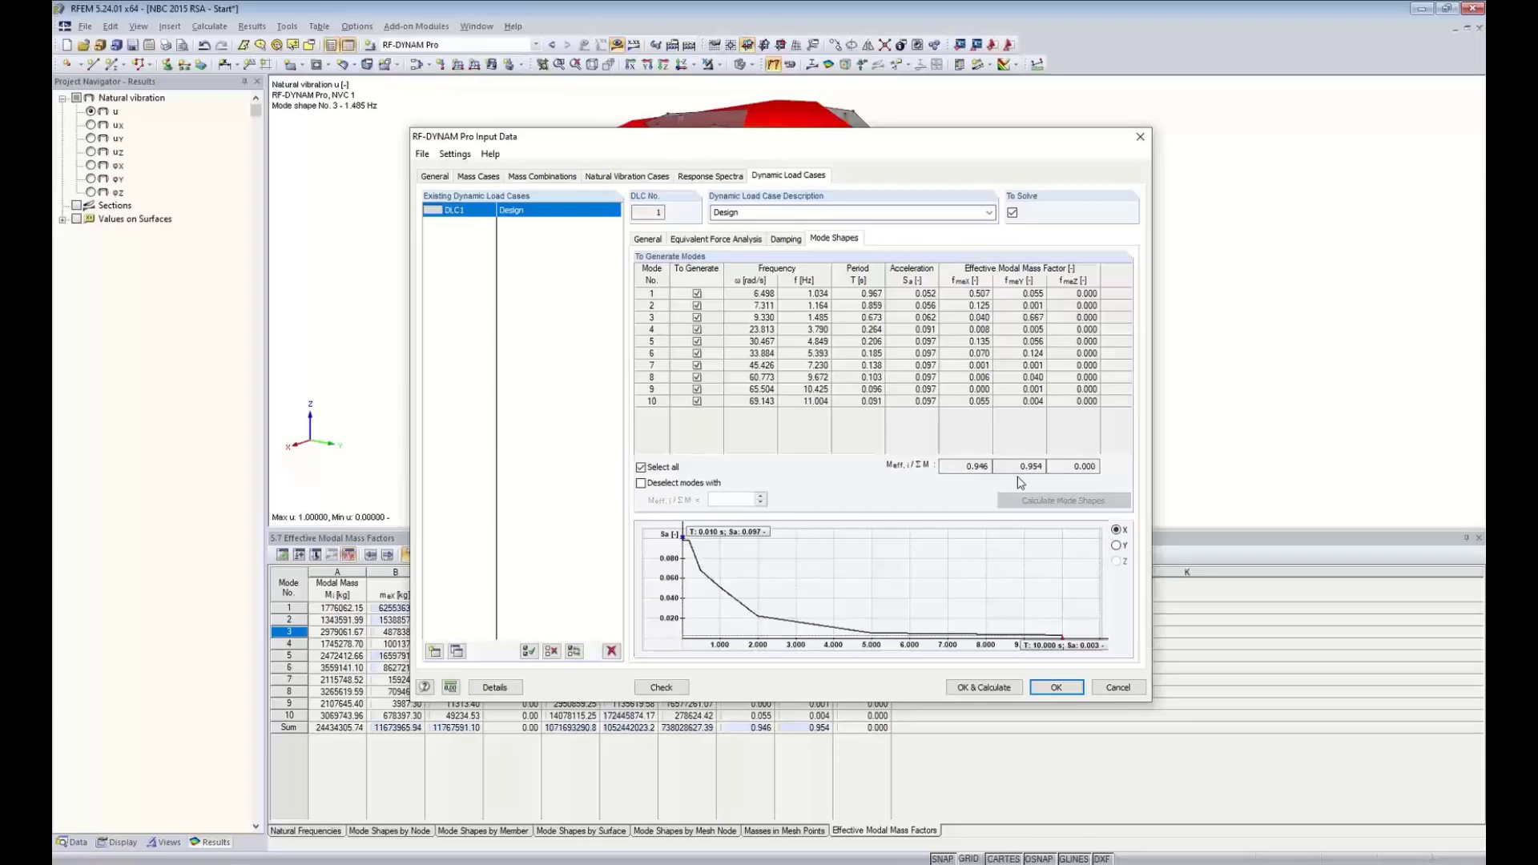
click(640, 484)
click(697, 401)
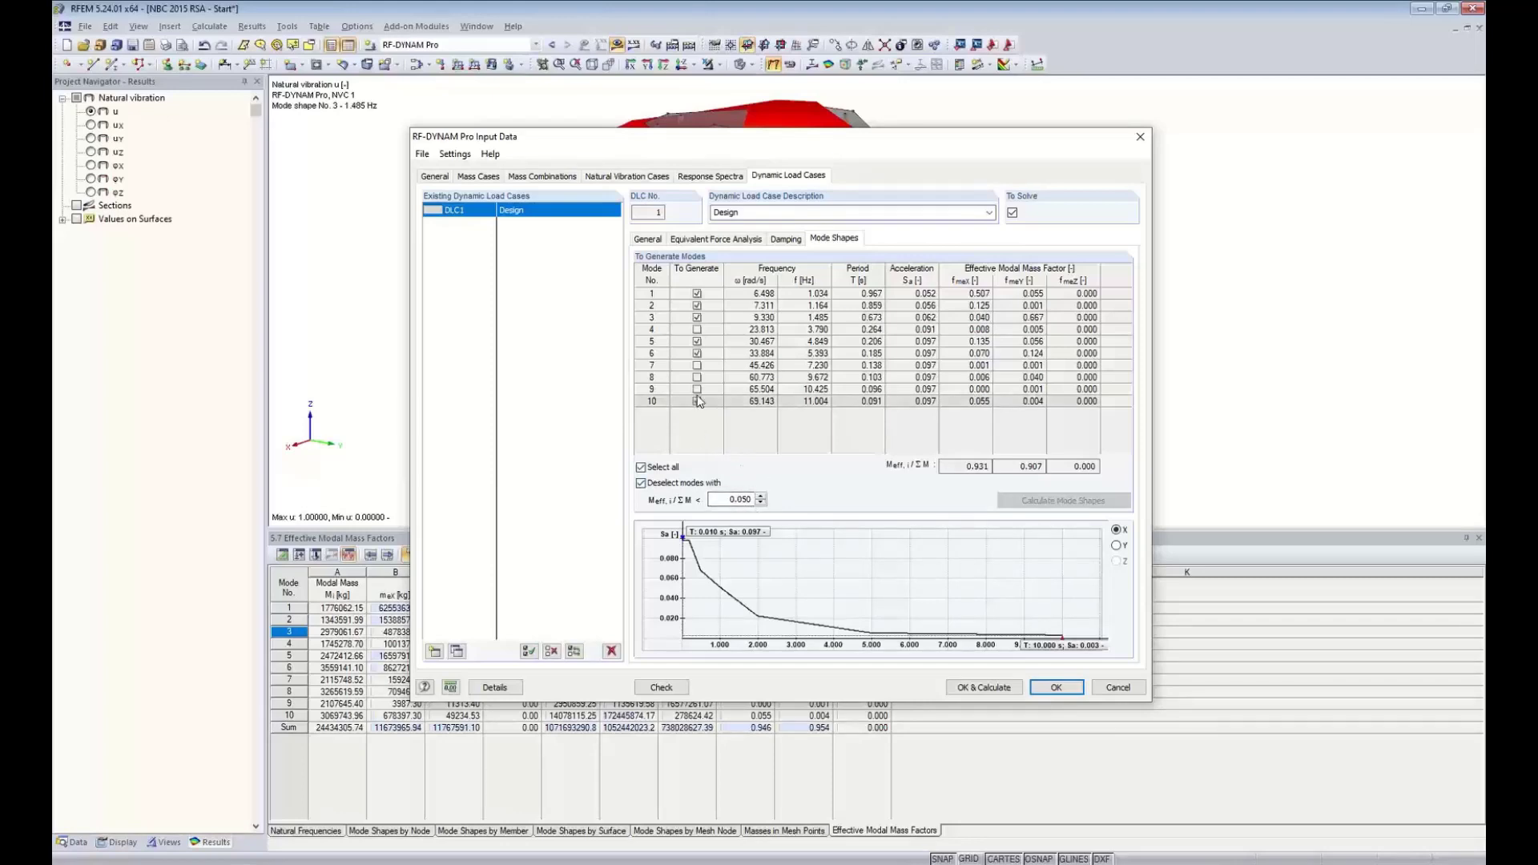
click(697, 402)
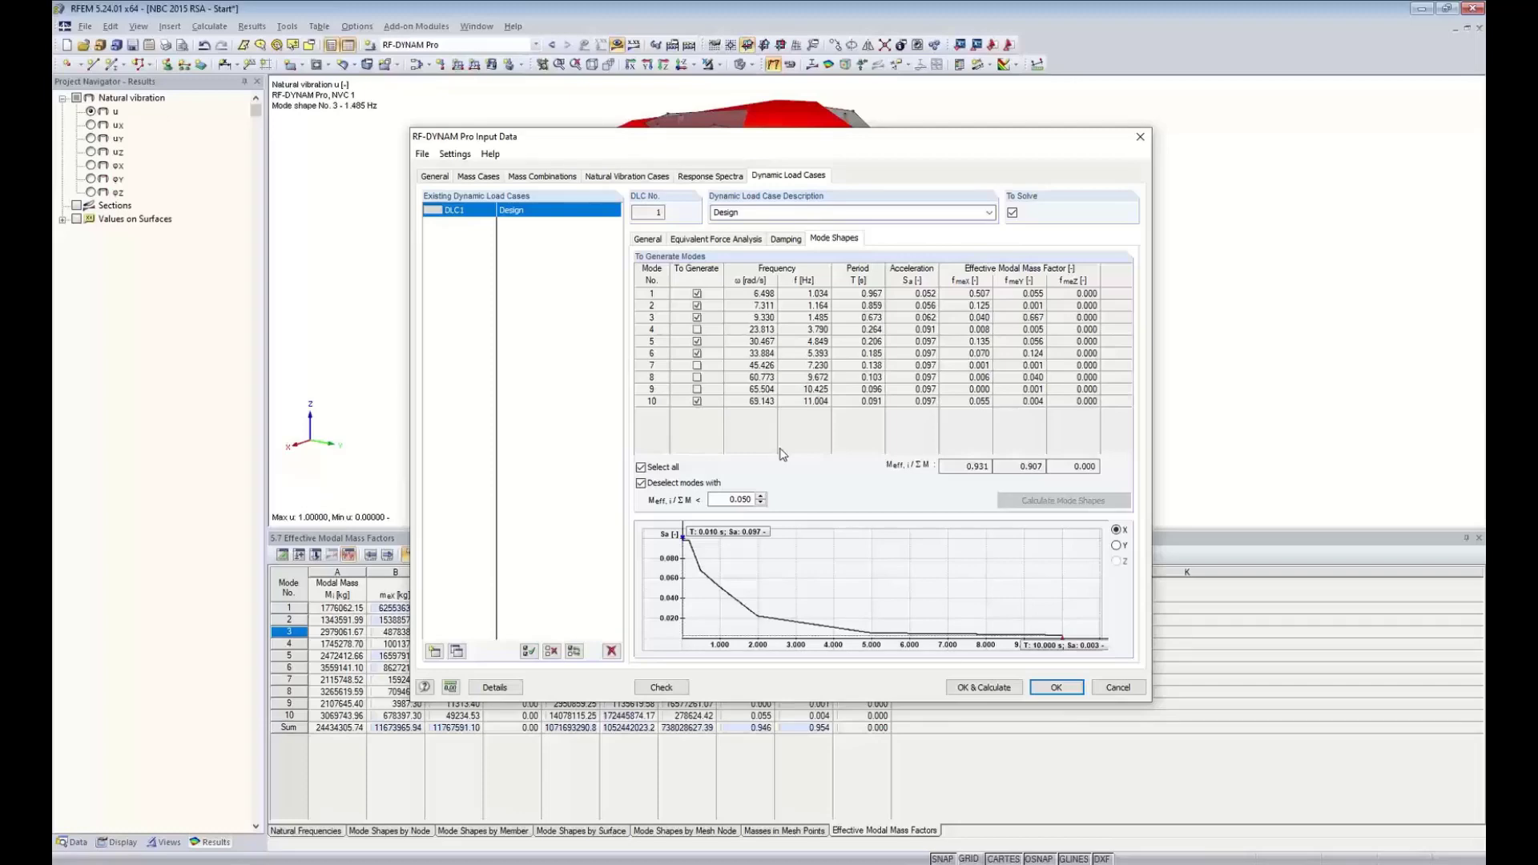
click(1057, 687)
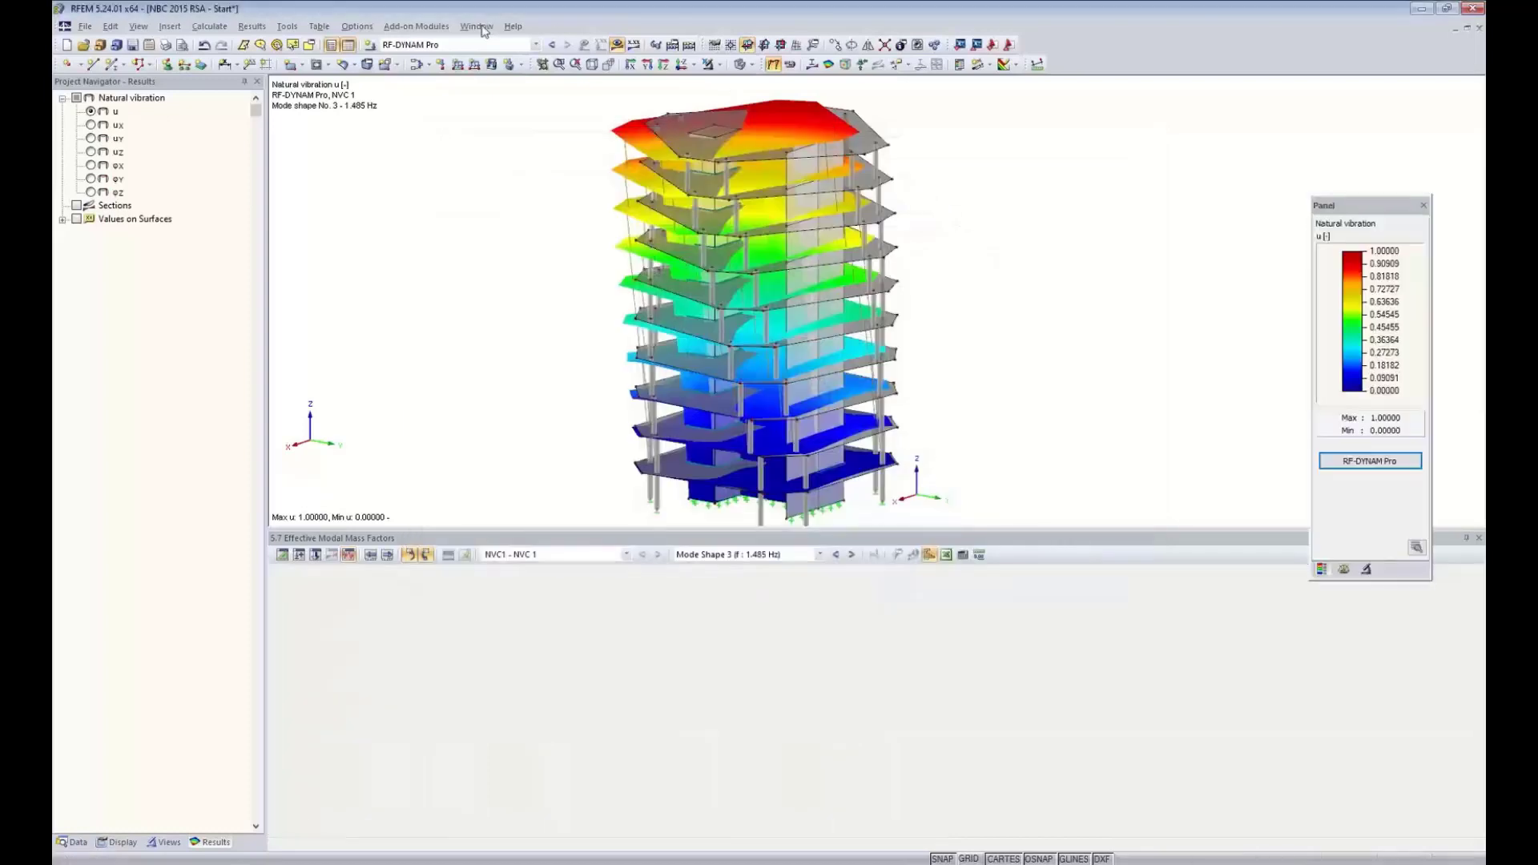
- Switch to the NBC 2015 RSA - DLC1 Results model and view the equivalent loads table for DLC1 - Design
click(480, 26)
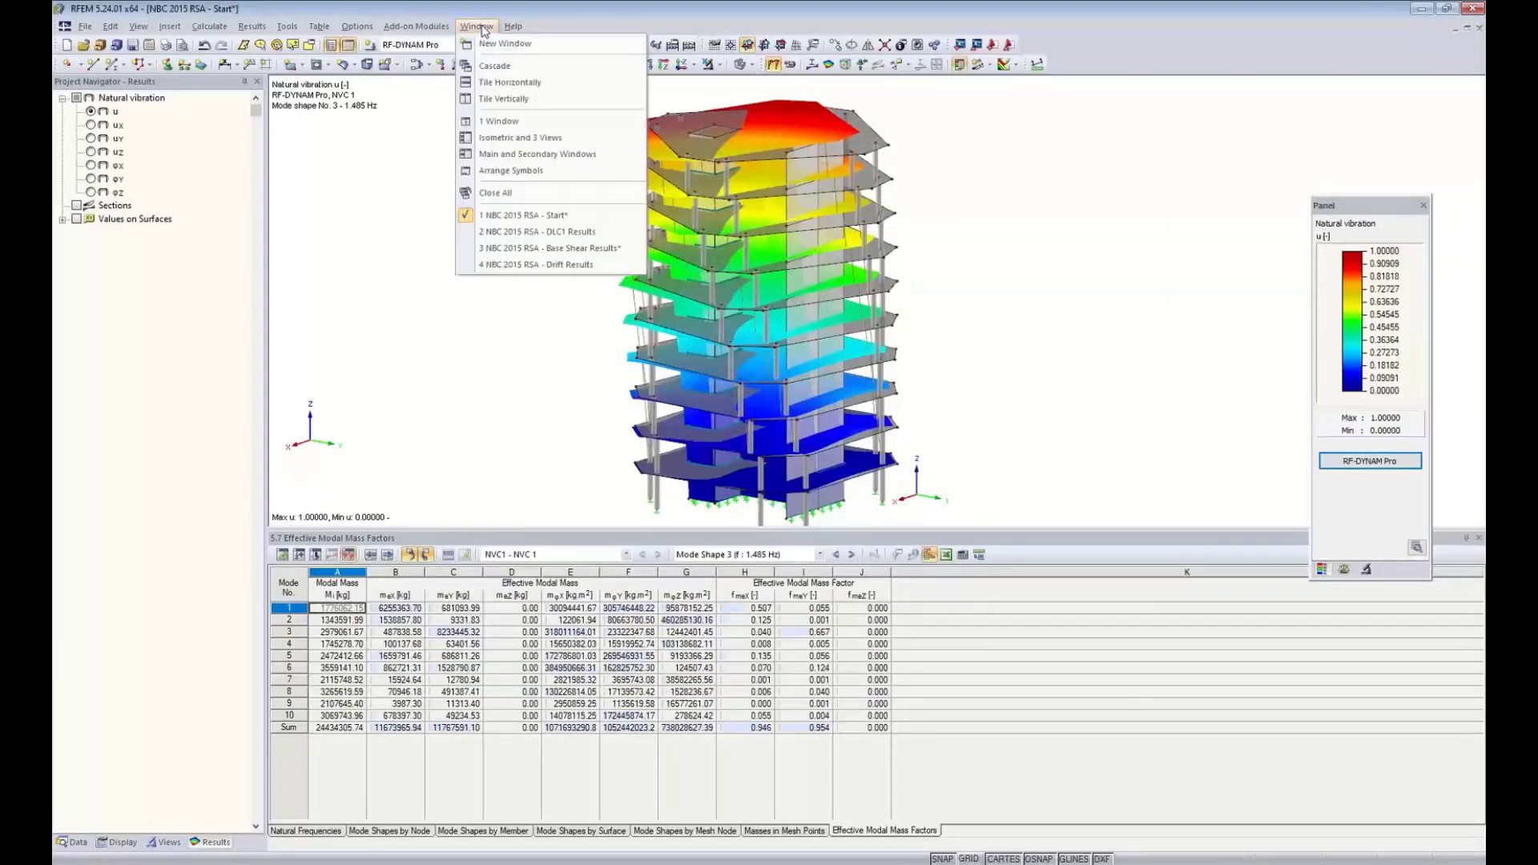
click(535, 232)
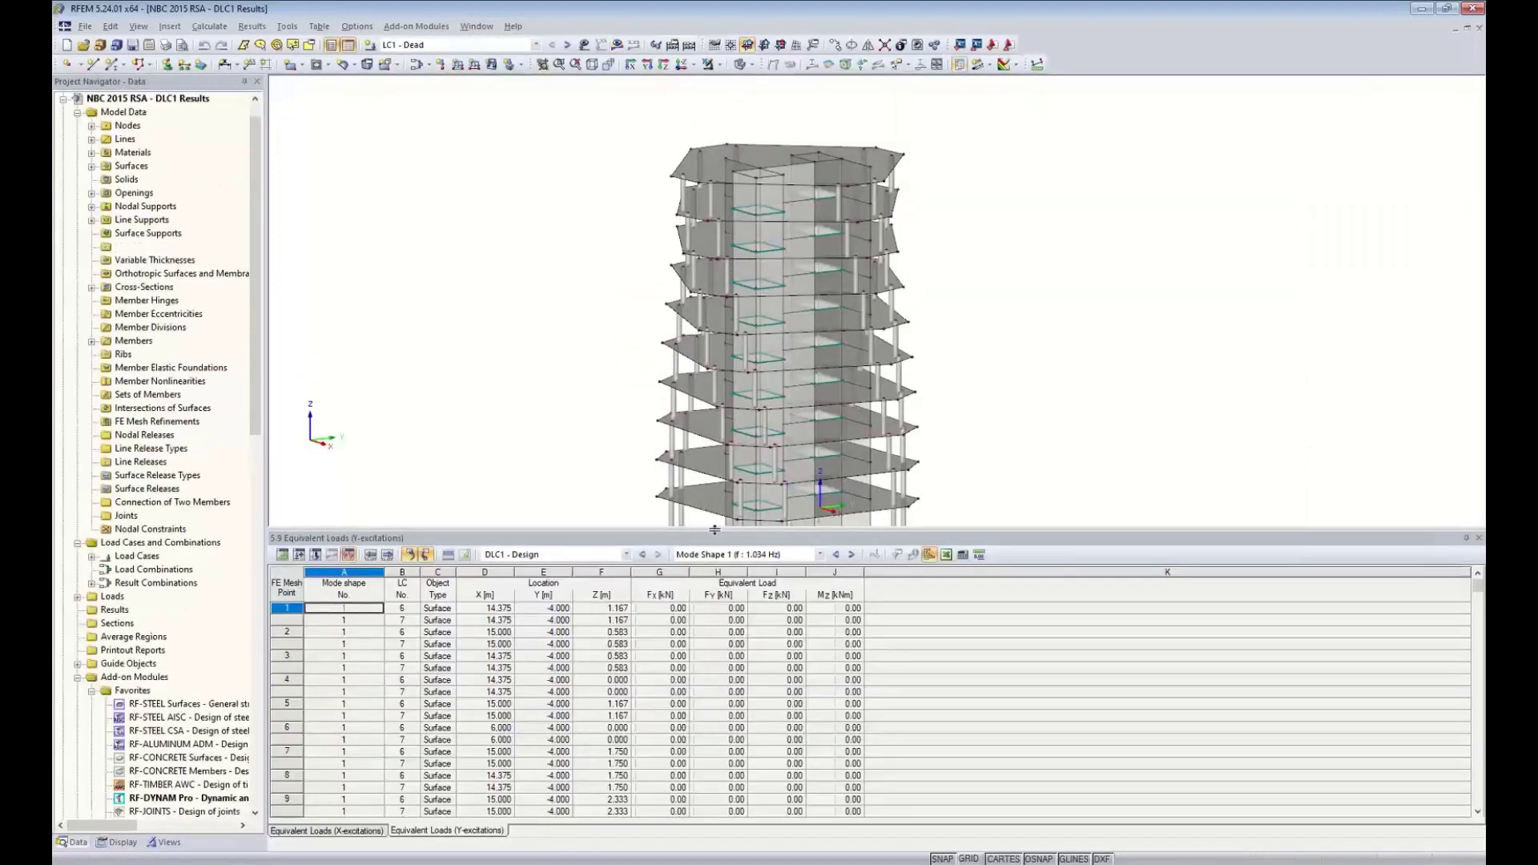
drag(724, 582, 680, 578)
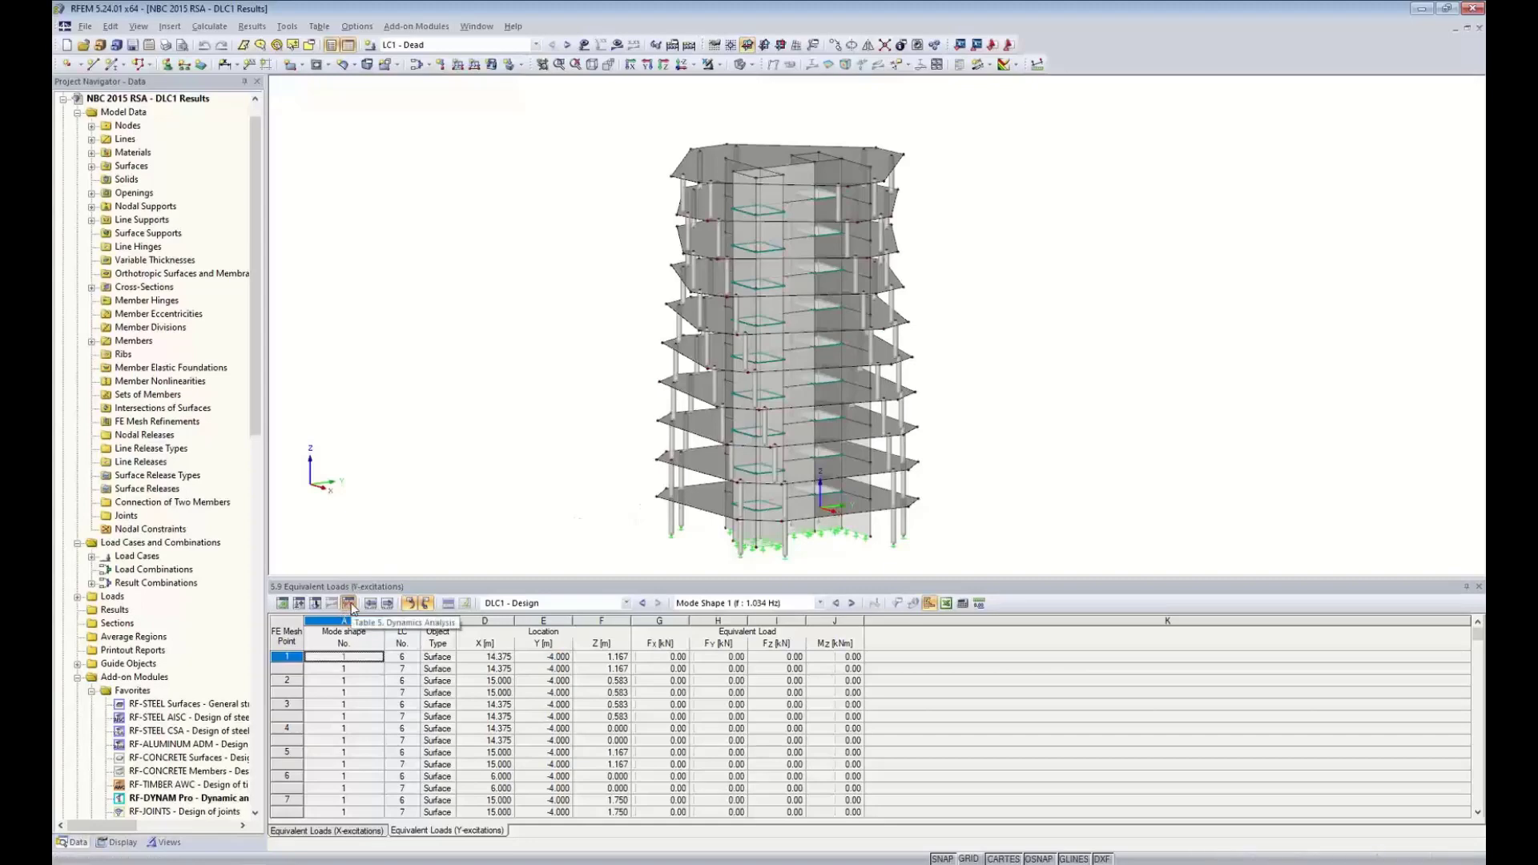
click(626, 603)
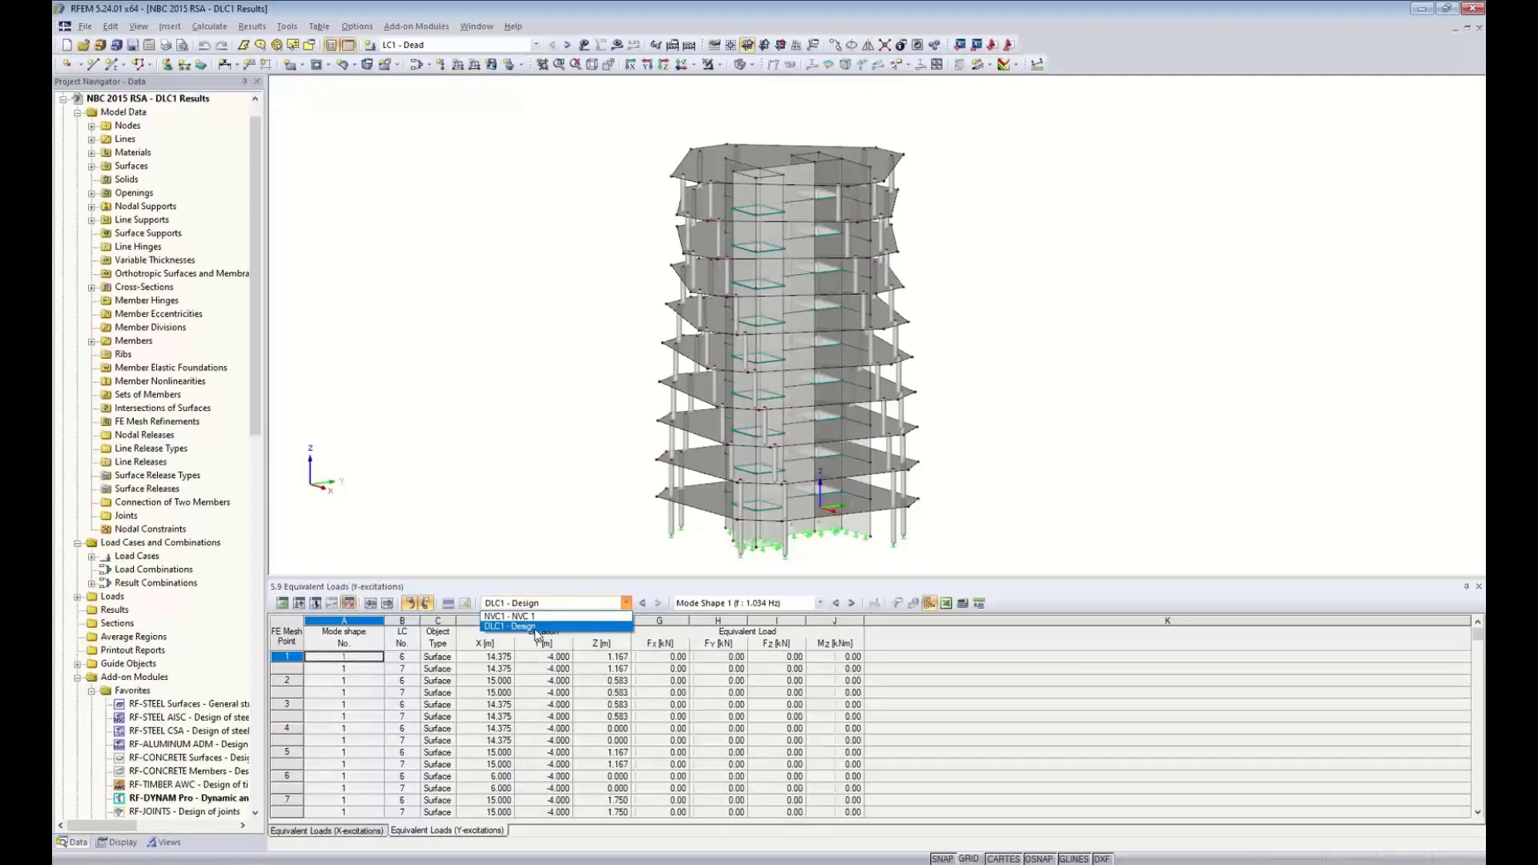
click(536, 627)
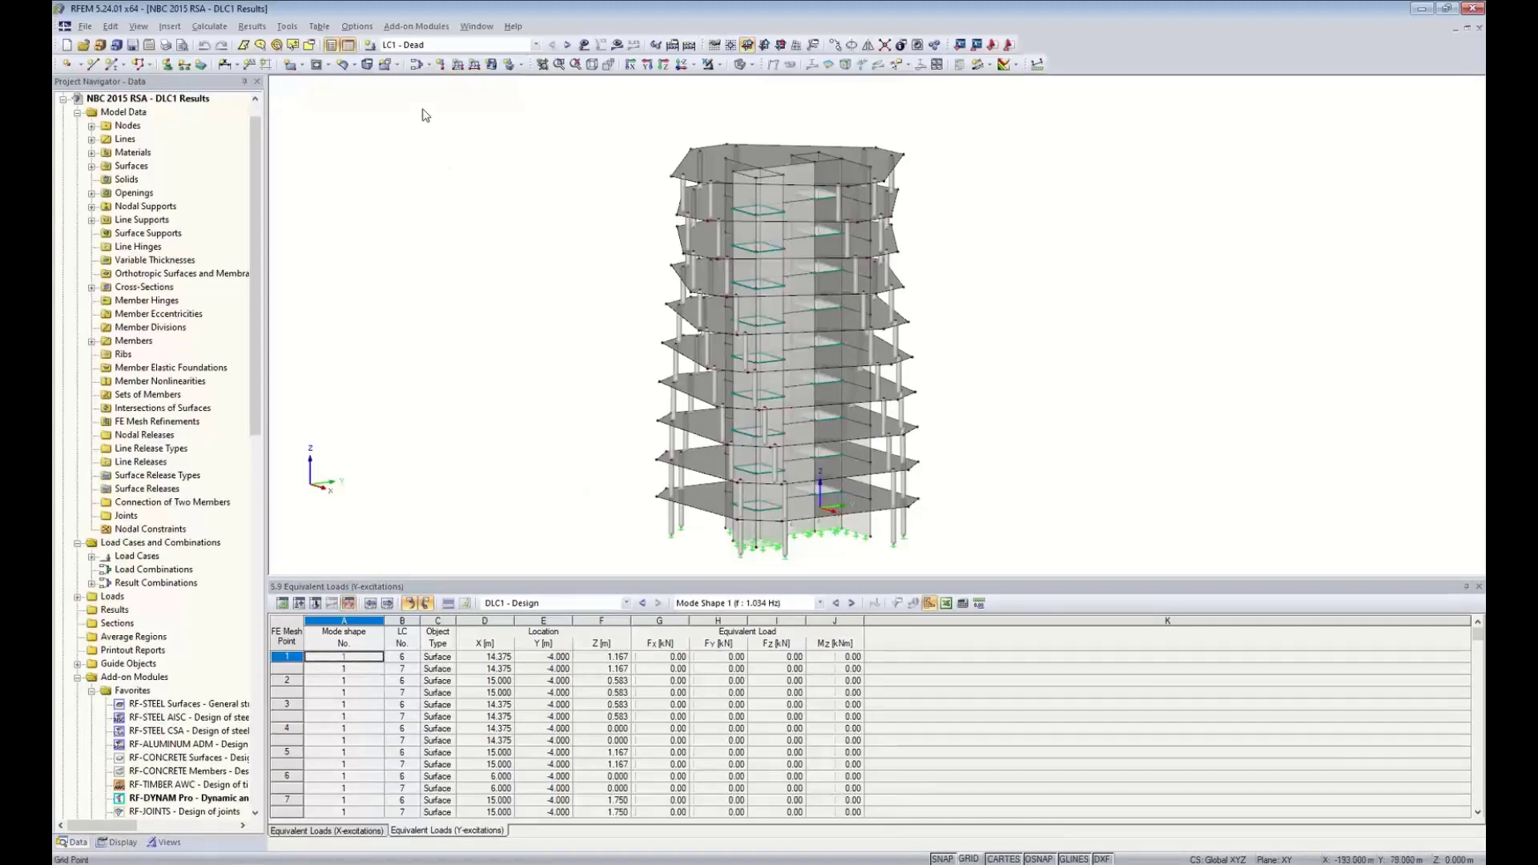
- Examine the load cases generated from DLC1 and the CQC parameters of mode shape 1, direction X, torsion +
click(417, 64)
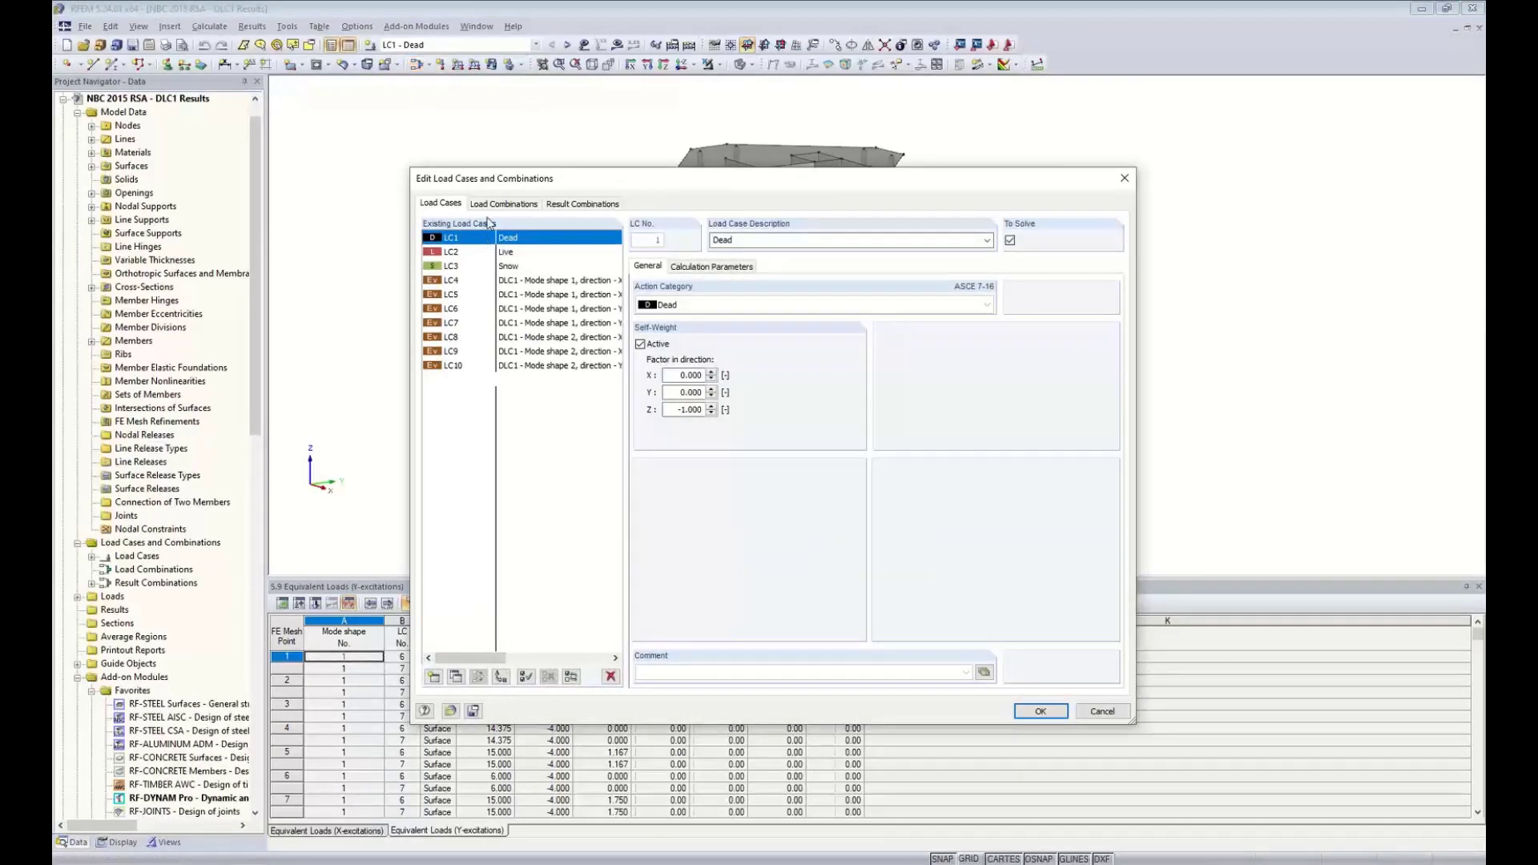
drag(505, 184, 507, 155)
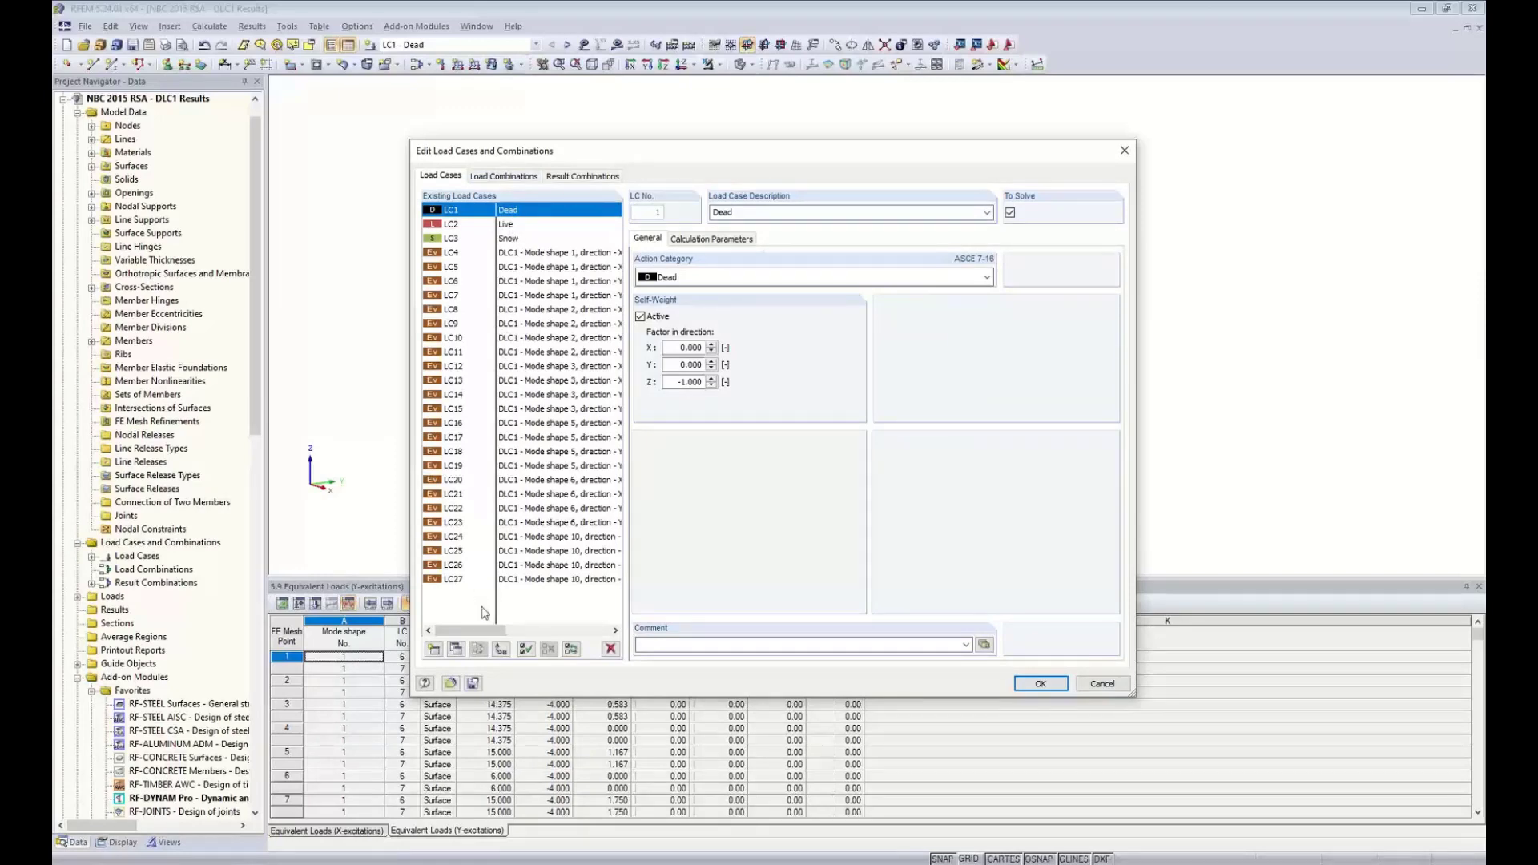
drag(477, 637, 495, 637)
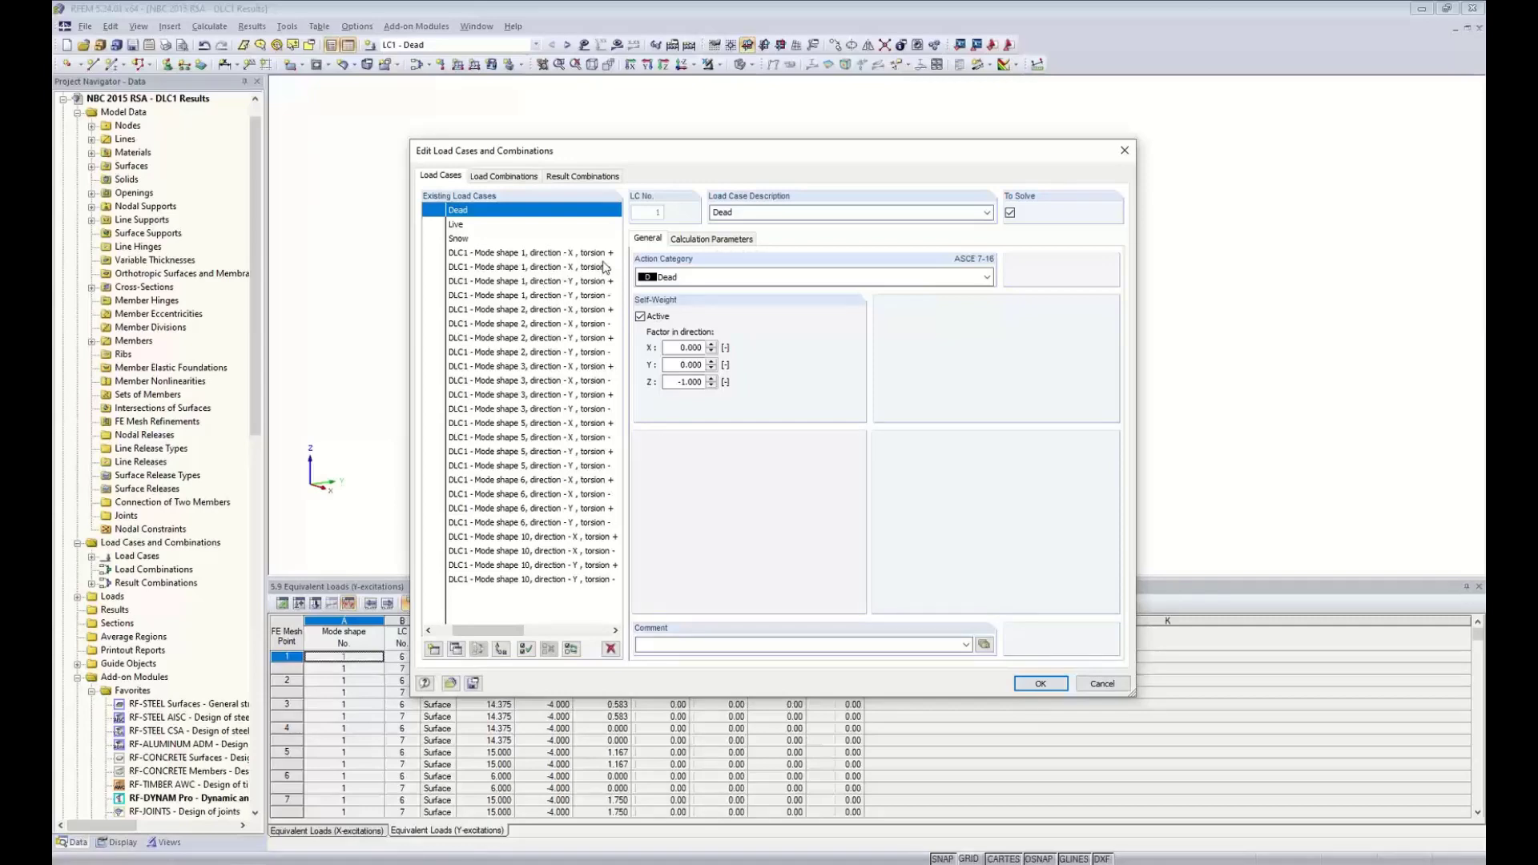
click(589, 253)
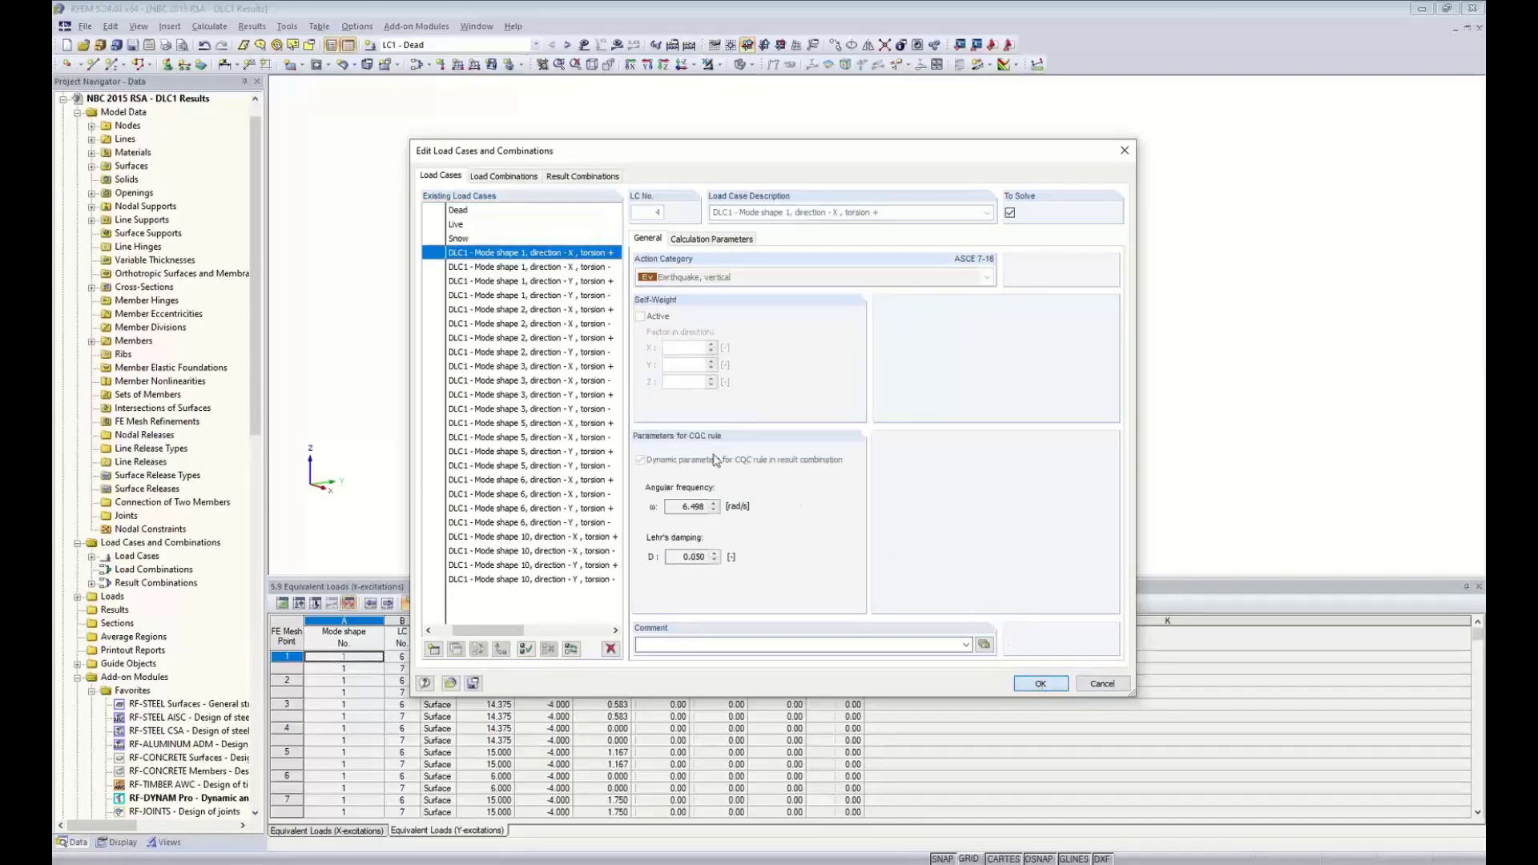
click(1125, 150)
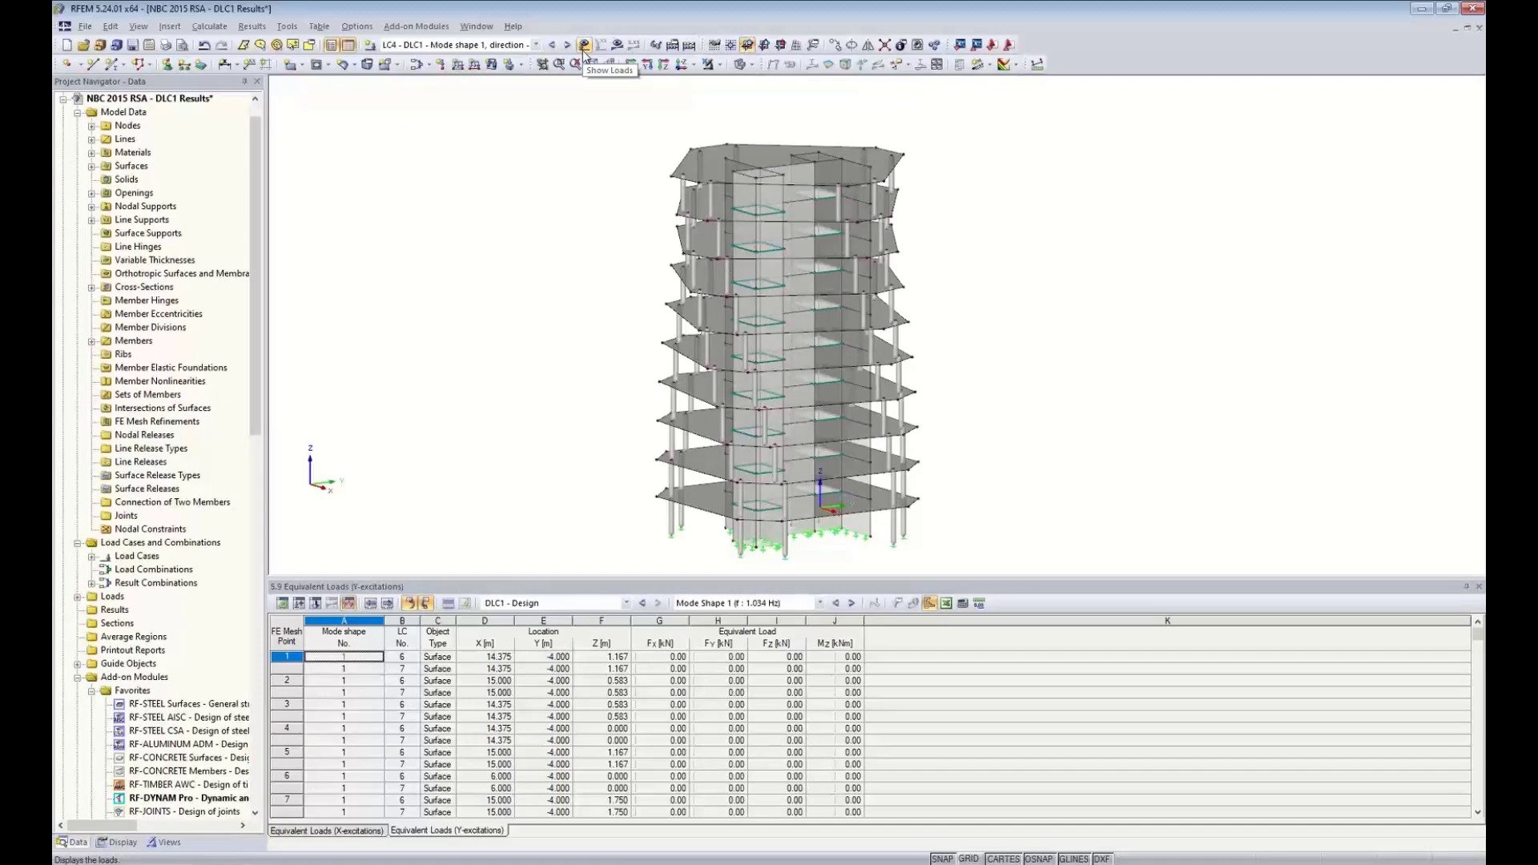
- Isolate the uppermost floor slab in visibility mode and clear its selection
click(719, 66)
click(745, 80)
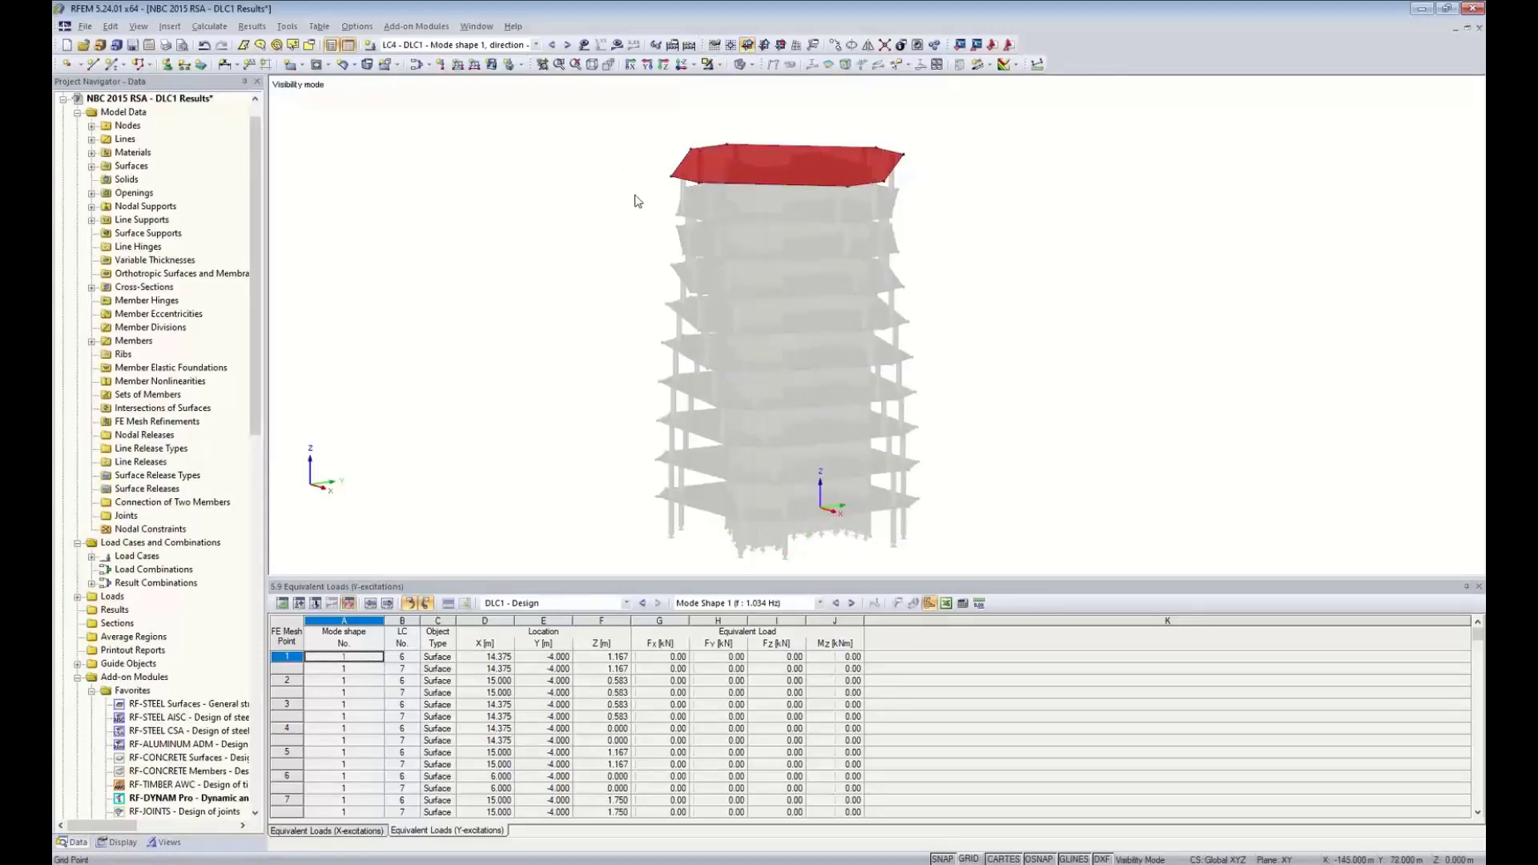
scroll(614, 240, up, 5)
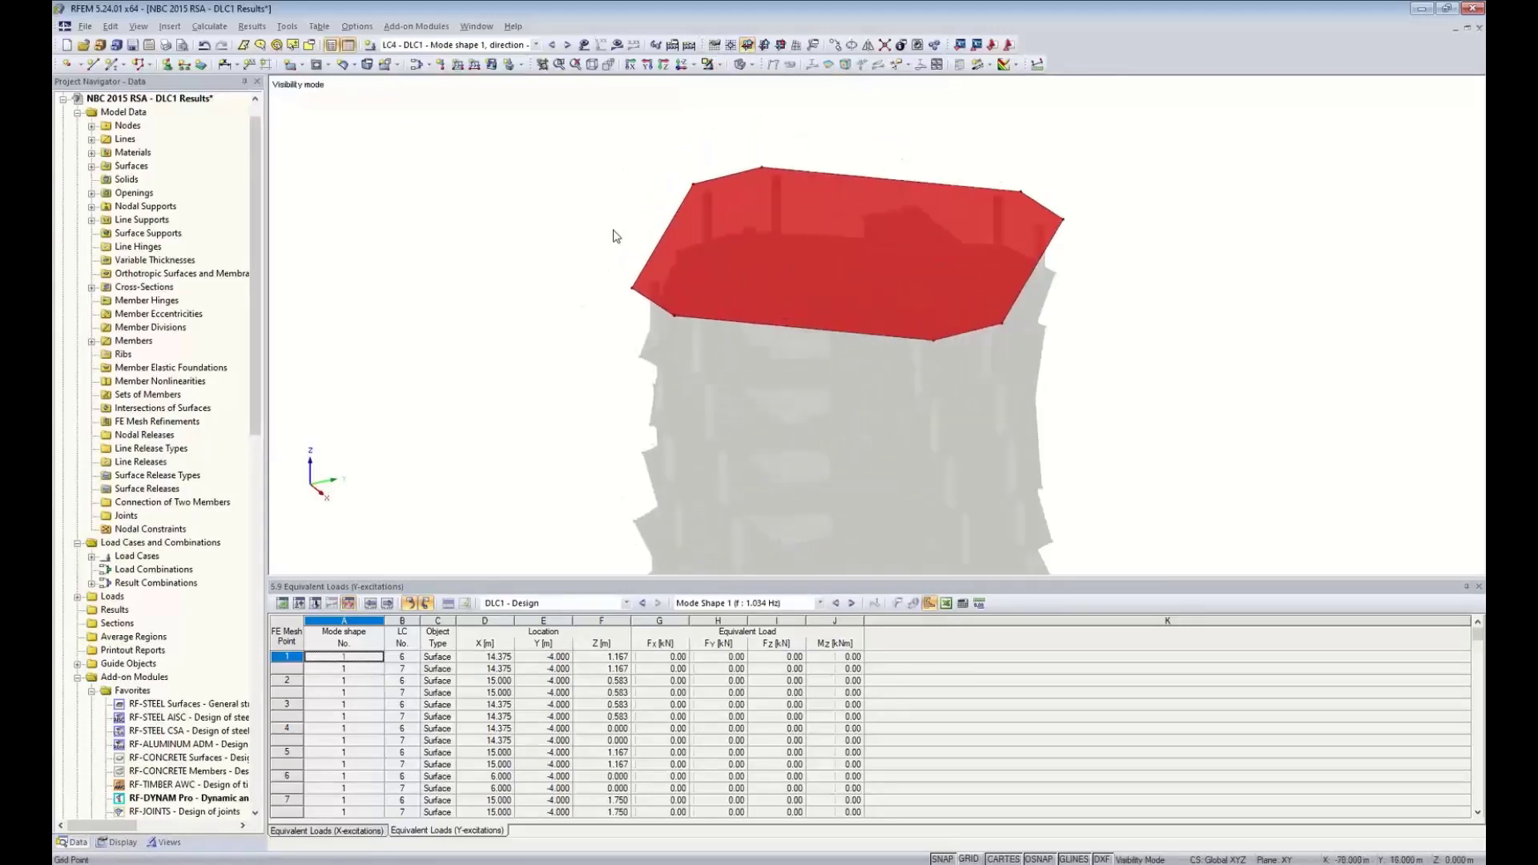
middle_drag(663, 228, 549, 255)
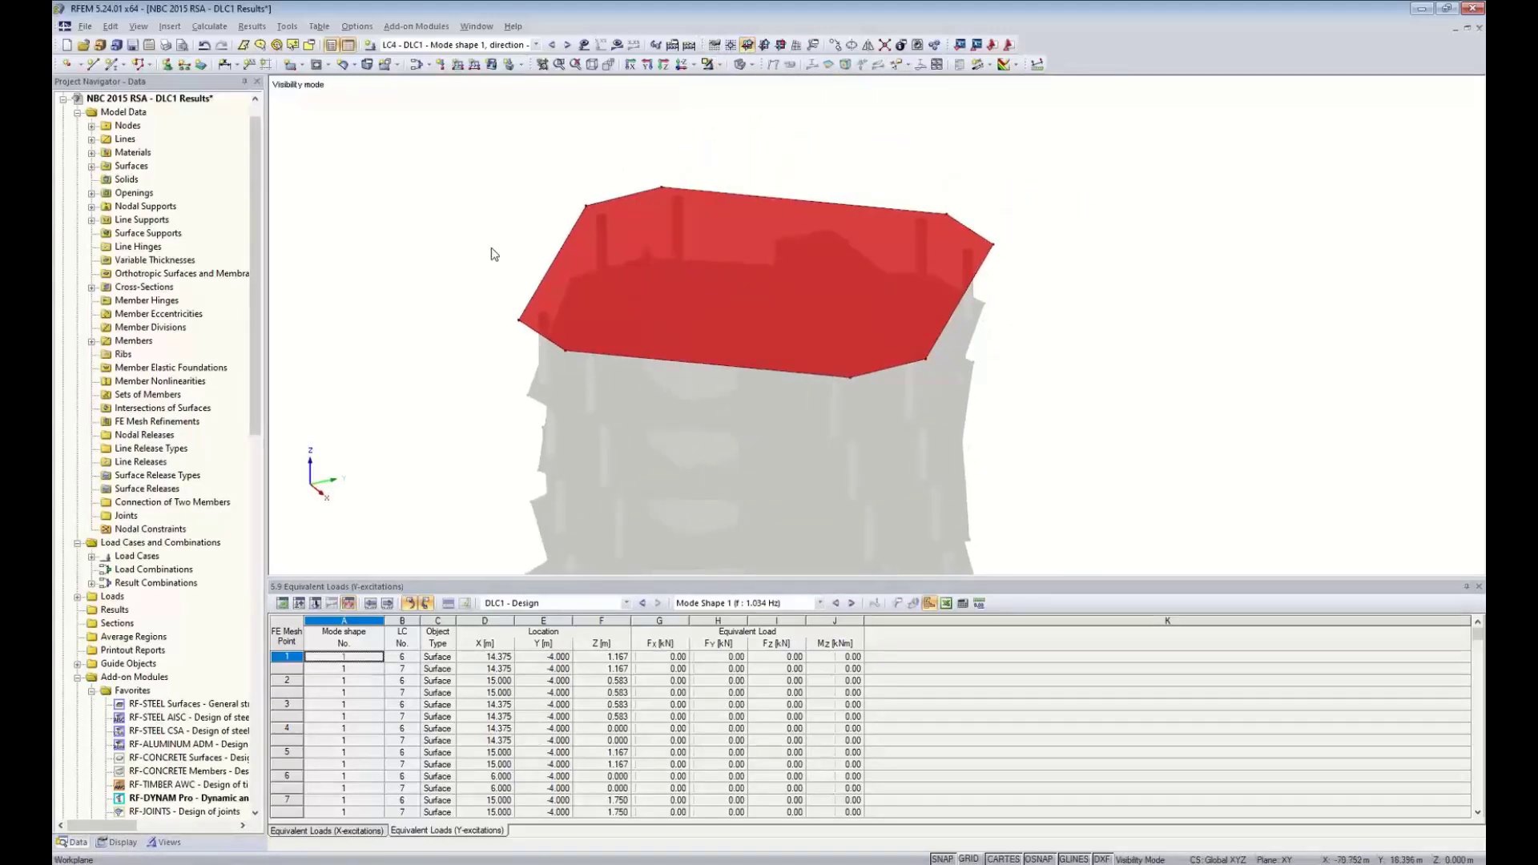
click(523, 156)
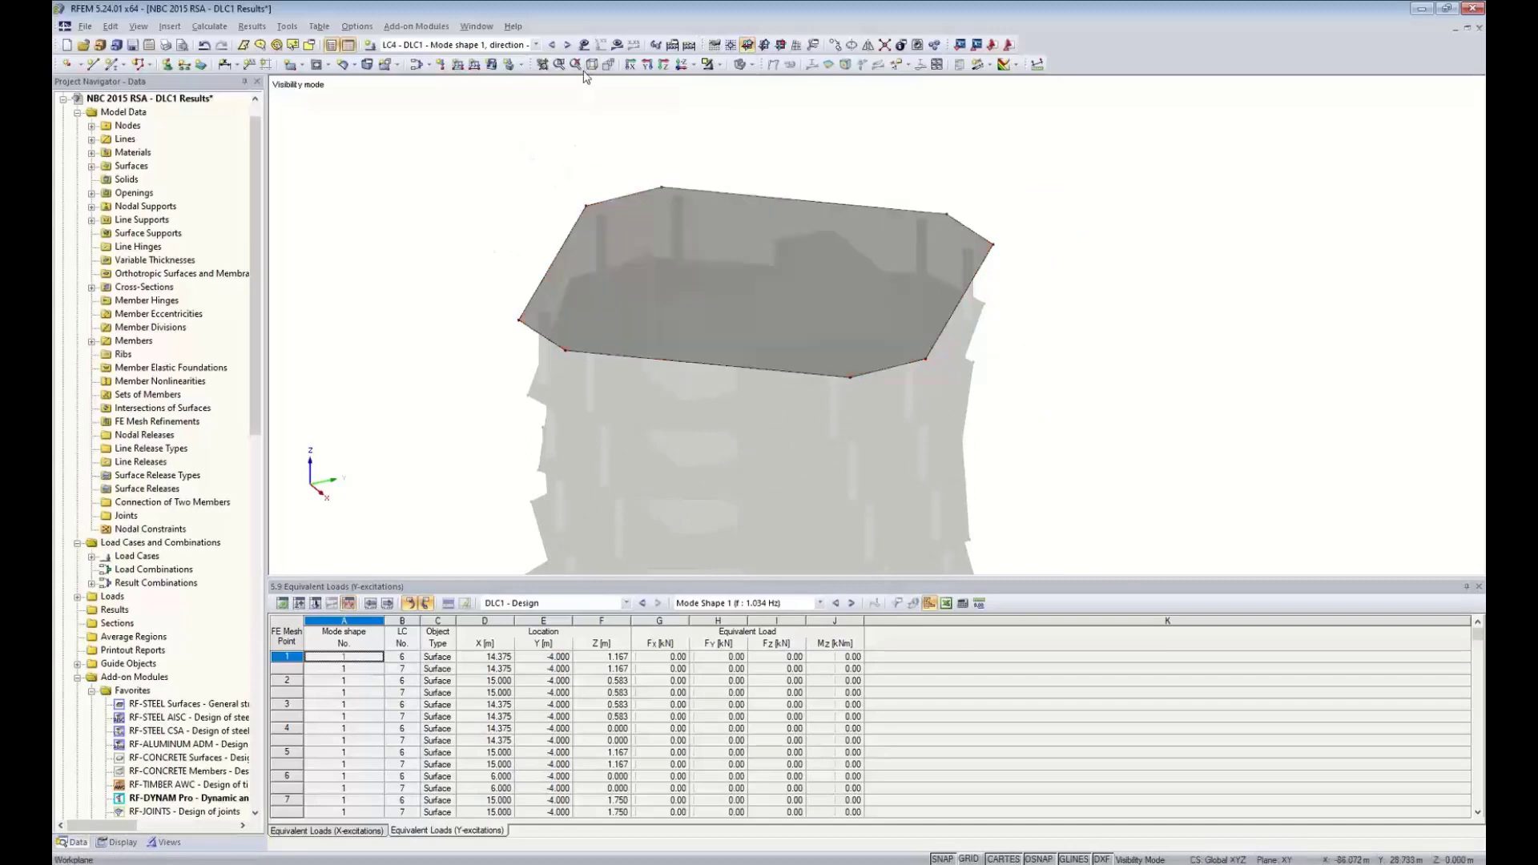
- Display the LC4 loads and examine the equivalent forces and torsional moments at the top slab's corners
click(584, 45)
middle_drag(471, 298, 540, 257)
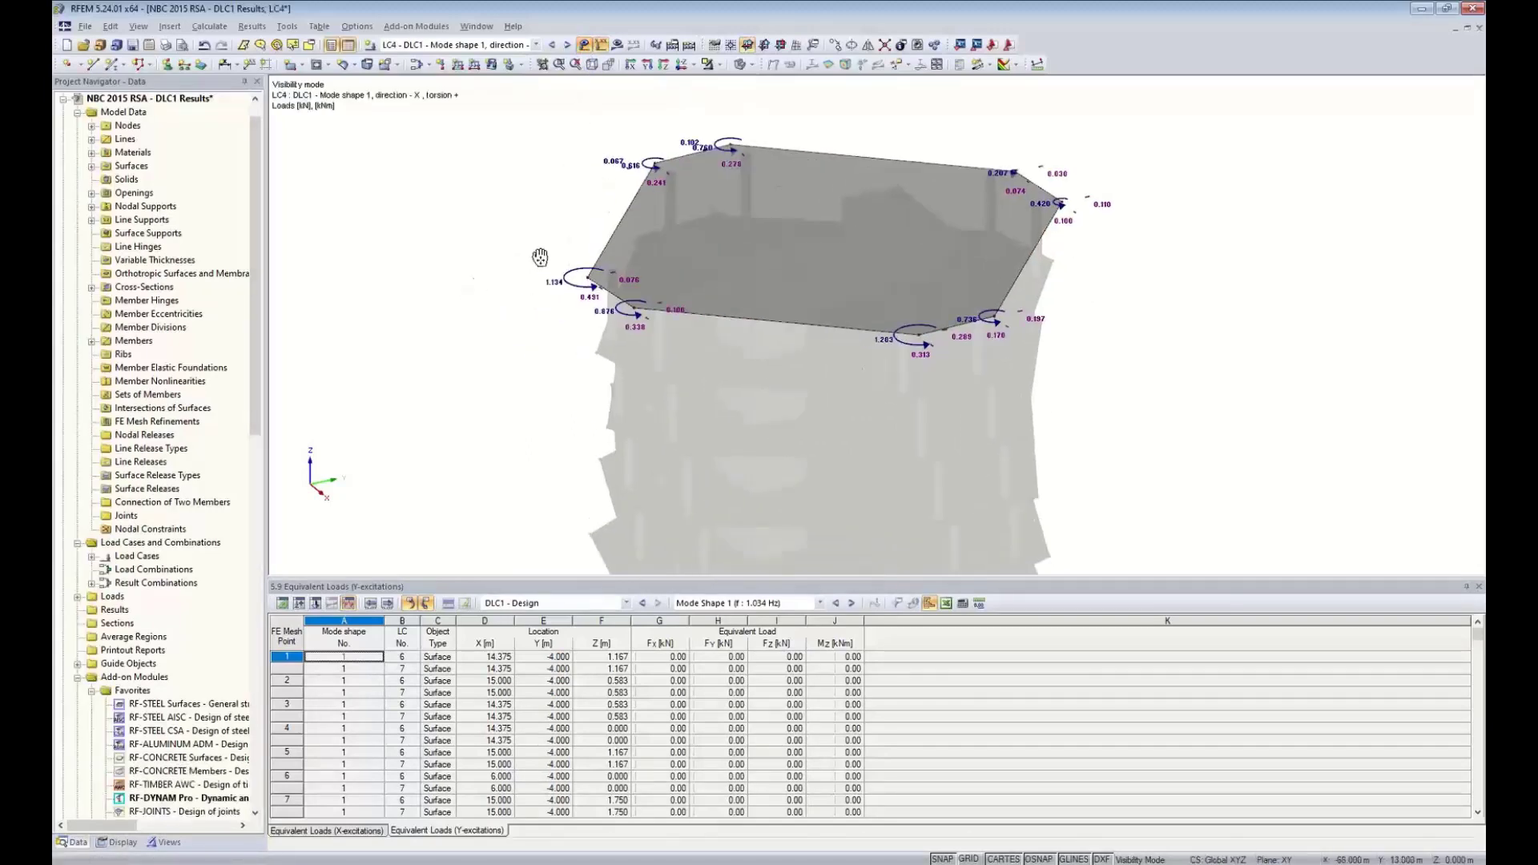
scroll(561, 224, up, 3)
middle_drag(479, 257, 559, 274)
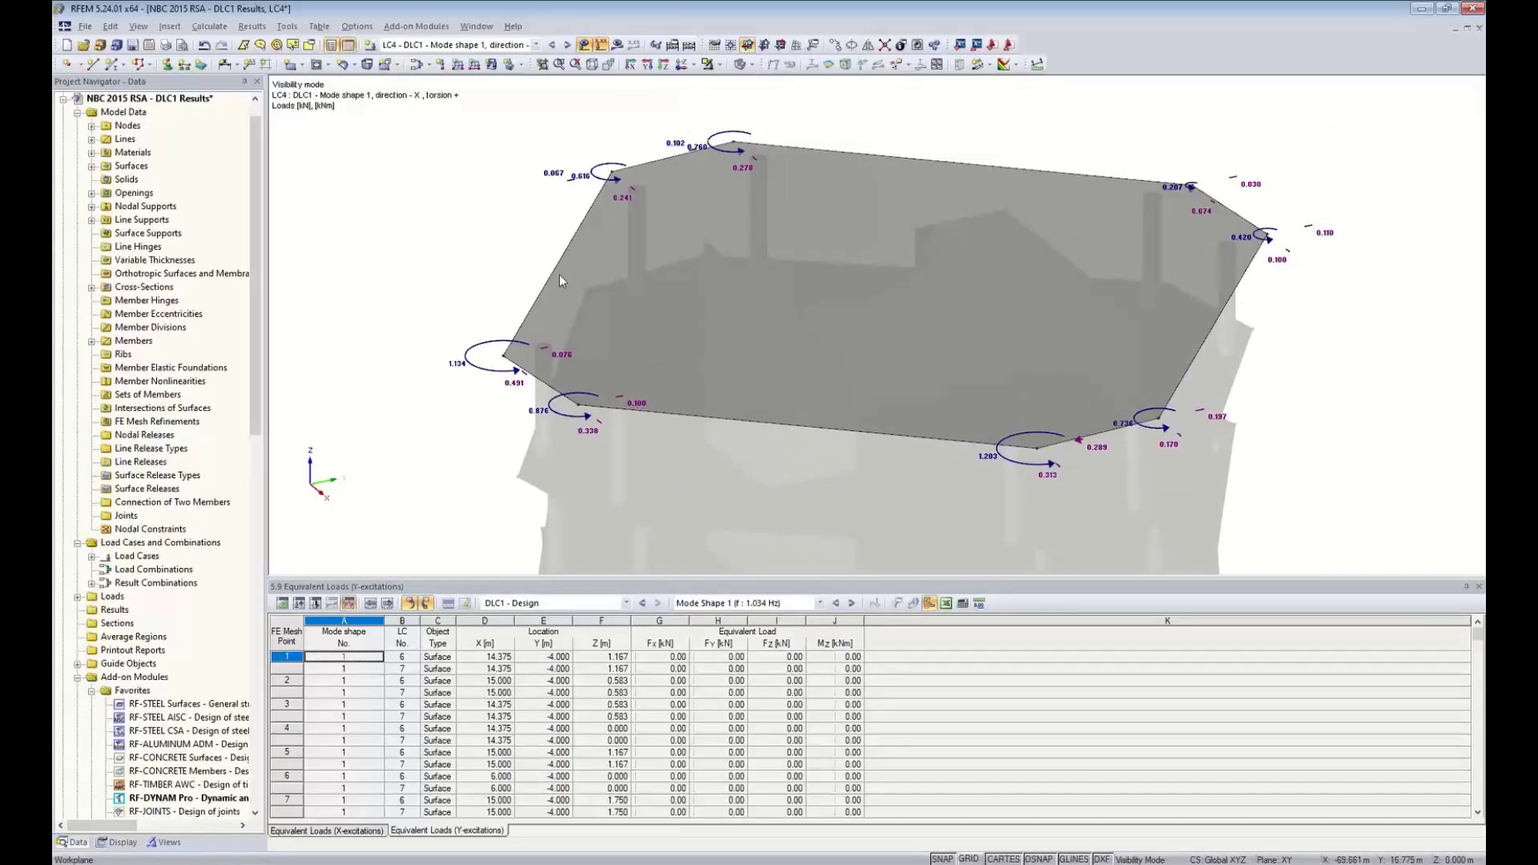
- Examine the LC4 force and torsional moment at one corner node of the top slab up close and hide the load display
scroll(538, 386, up, 3)
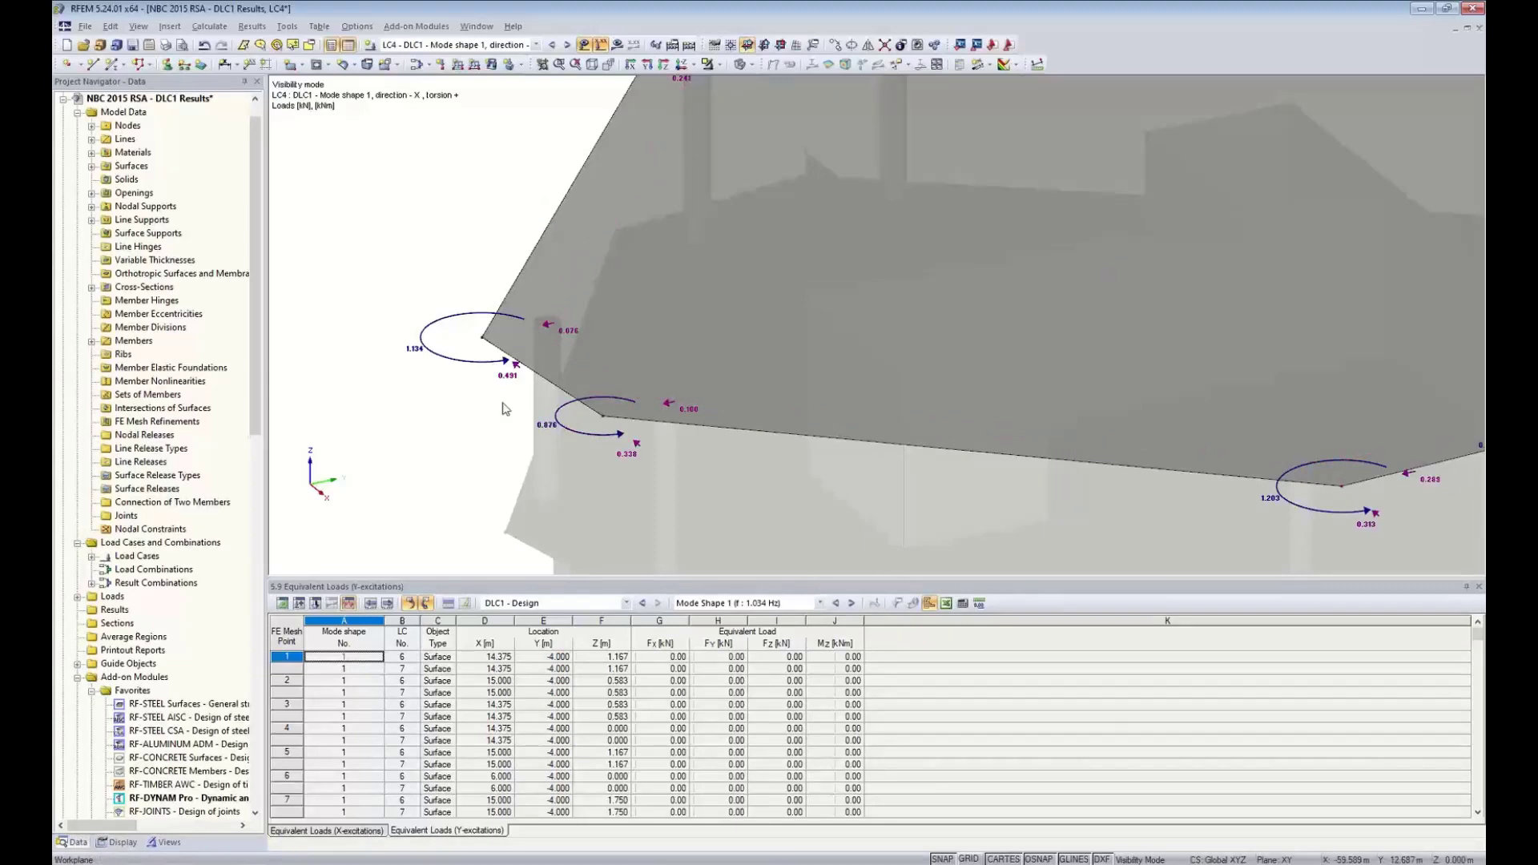
scroll(481, 394, up, 5)
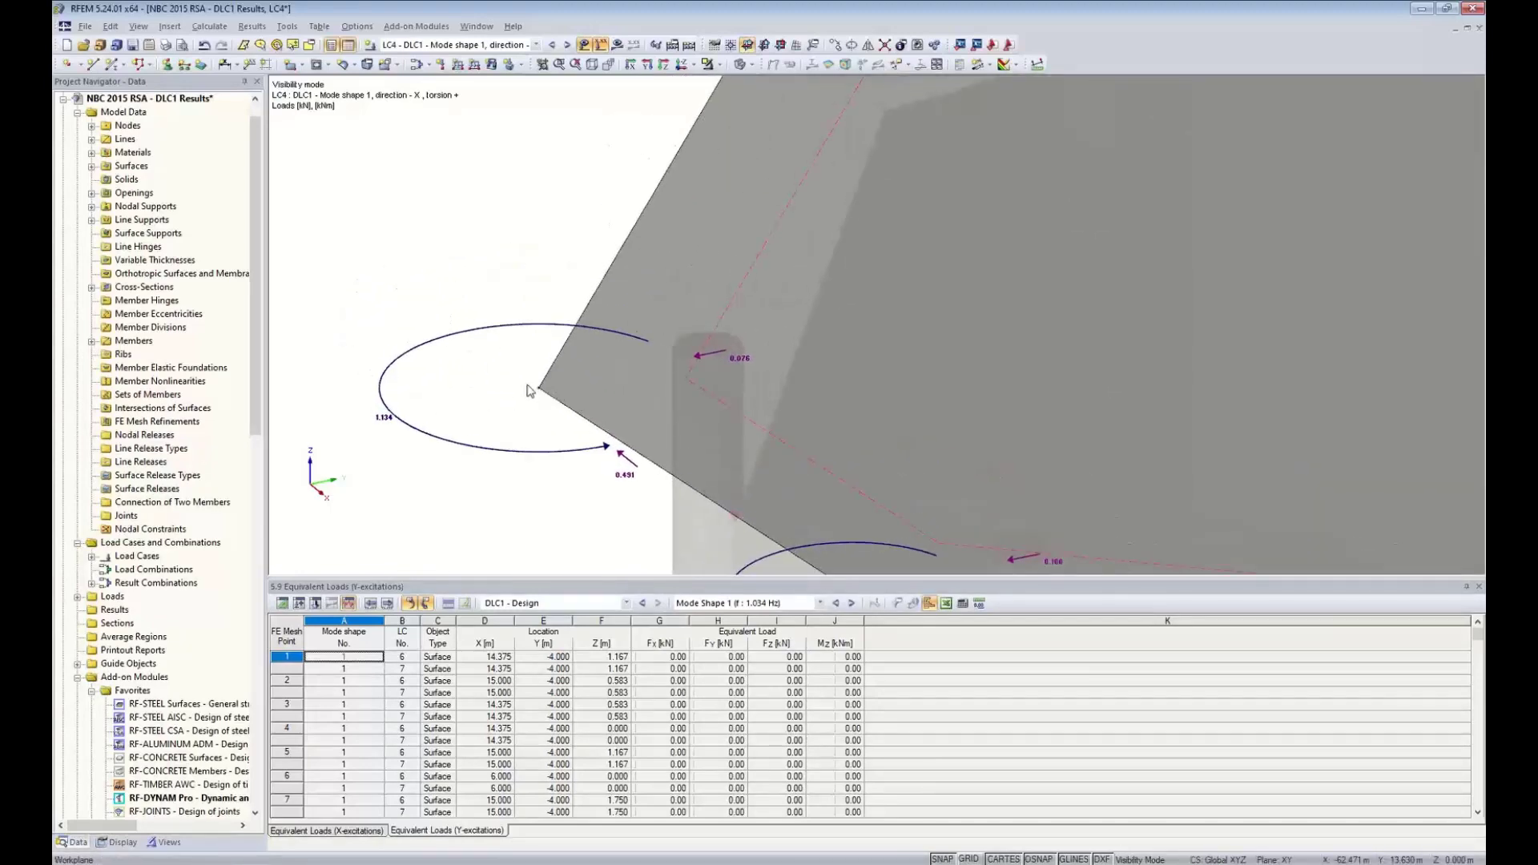
click(626, 459)
scroll(552, 475, down, 8)
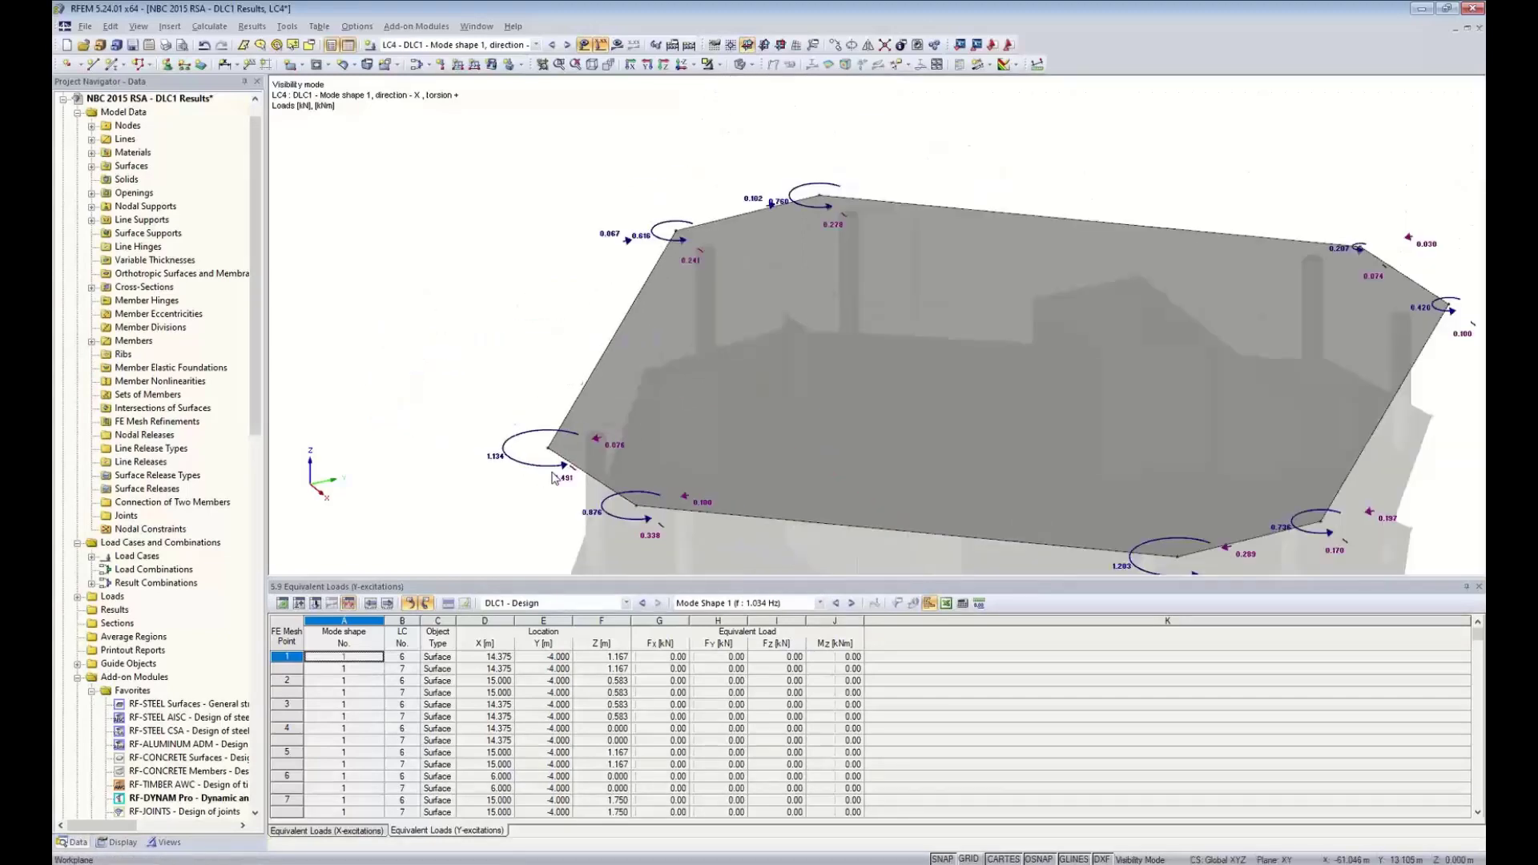
middle_drag(615, 511, 551, 402)
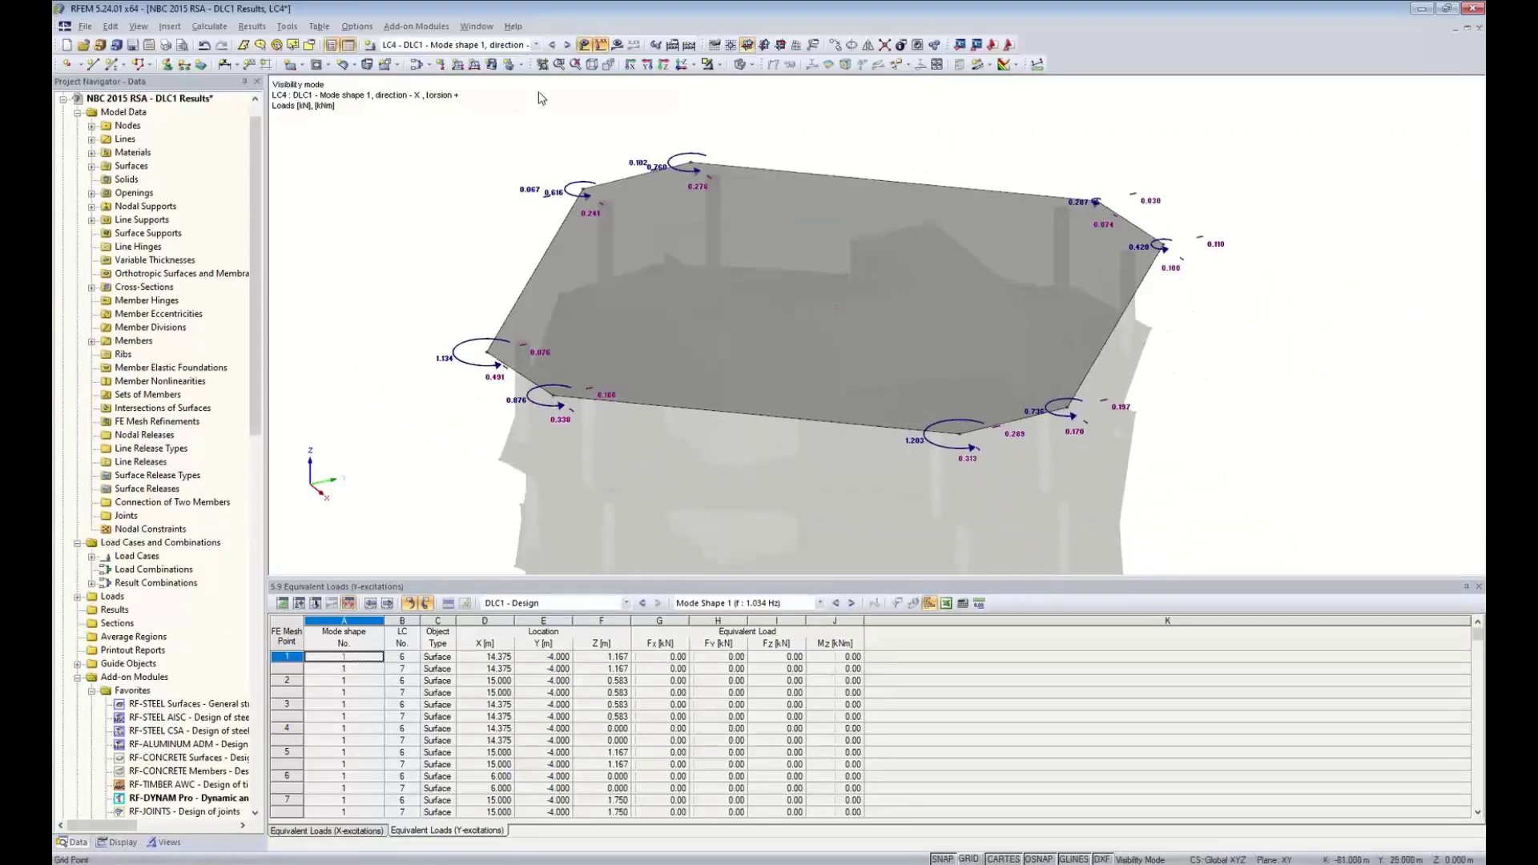
click(584, 45)
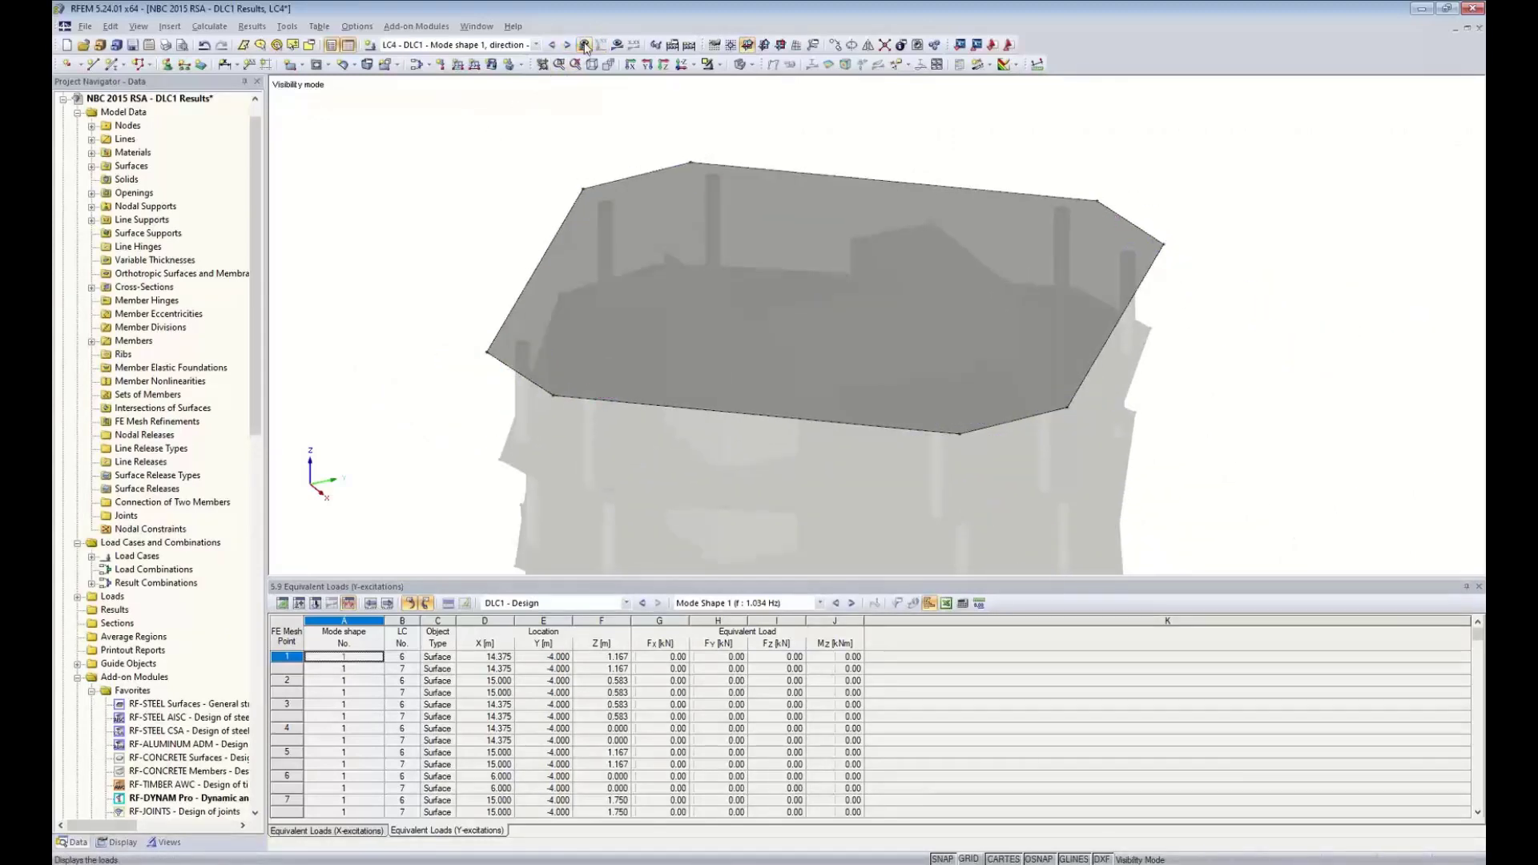
- Review the load cases and CQC calculation parameters of result combination RC1, DLC1 - Result Envelope - X
click(417, 65)
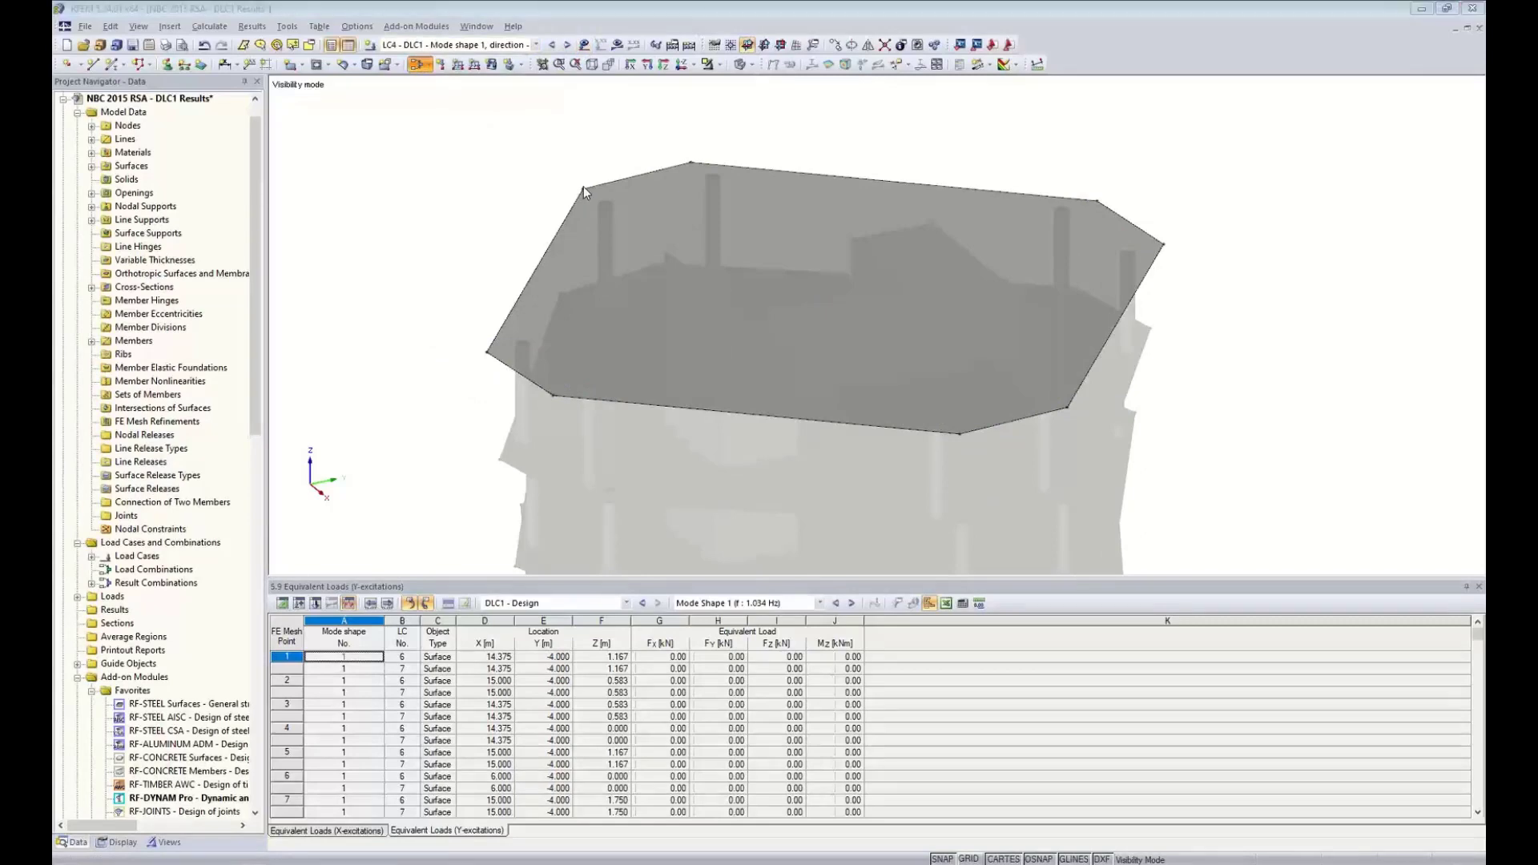
drag(593, 180, 622, 147)
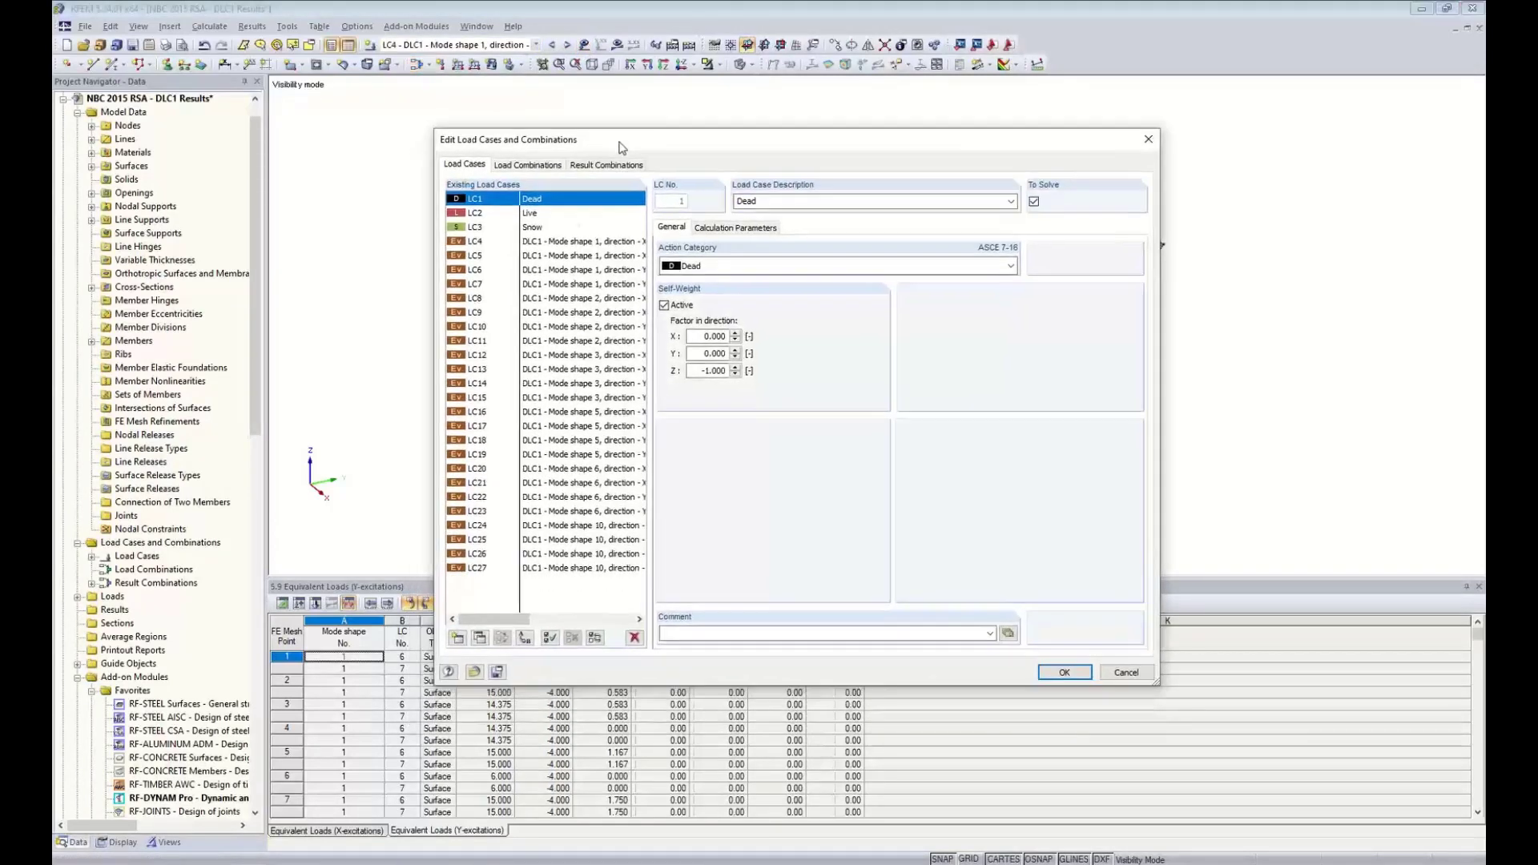
click(597, 166)
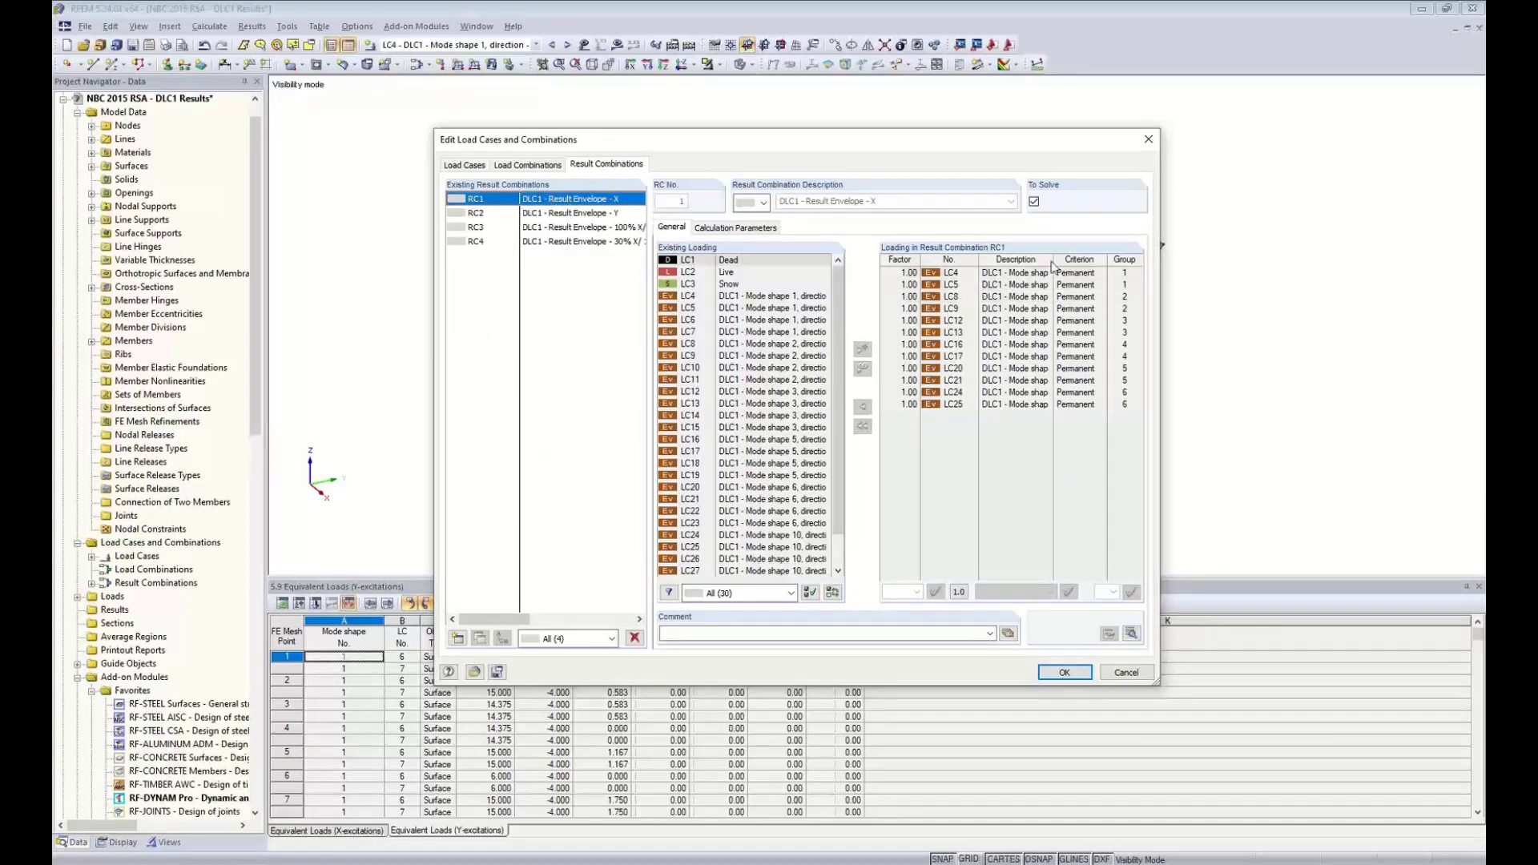
drag(1053, 260, 1146, 262)
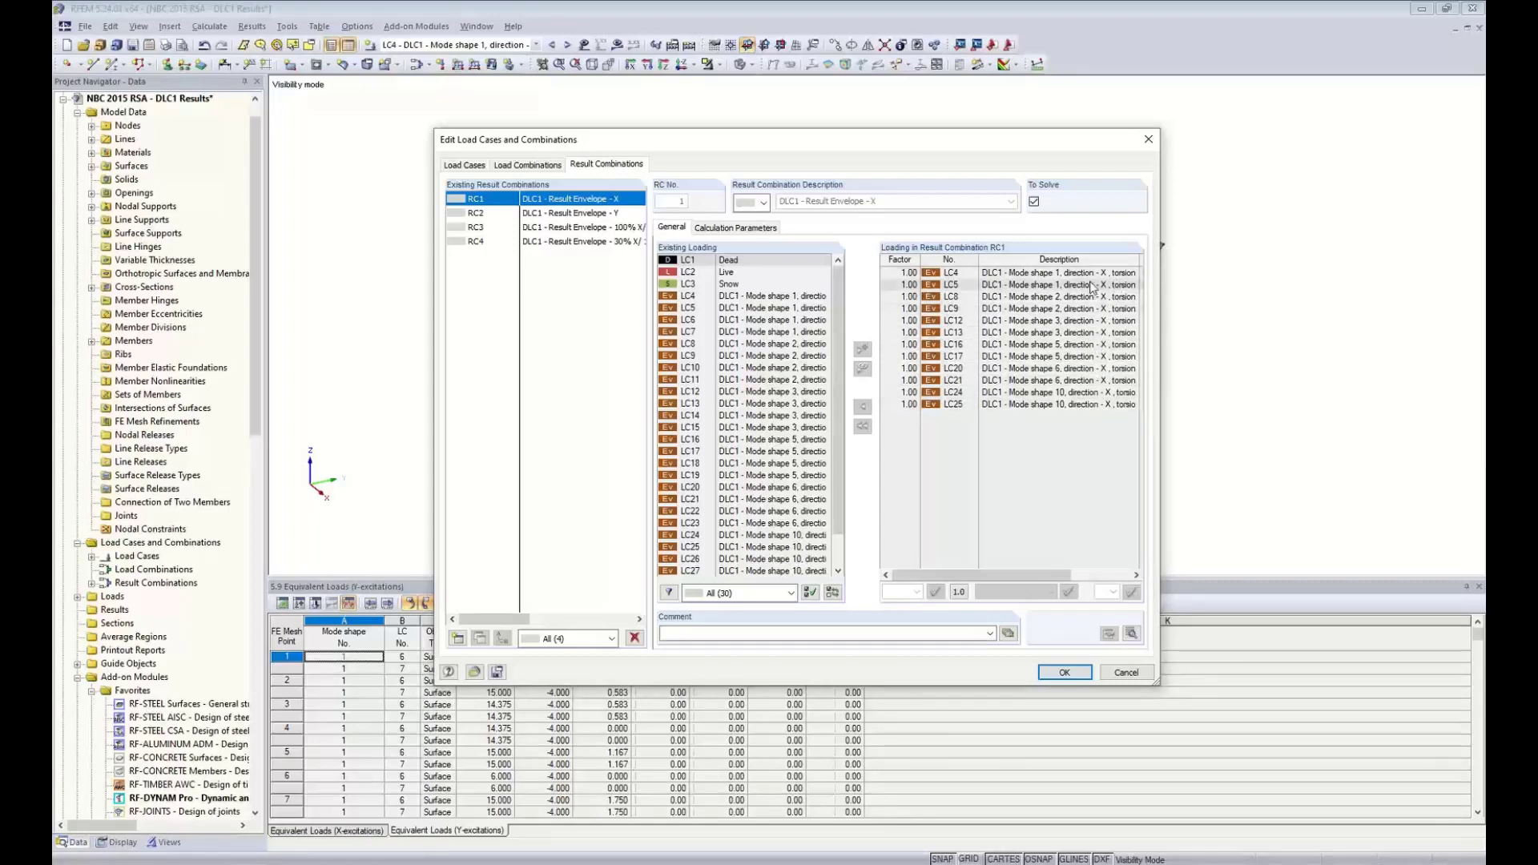
click(721, 231)
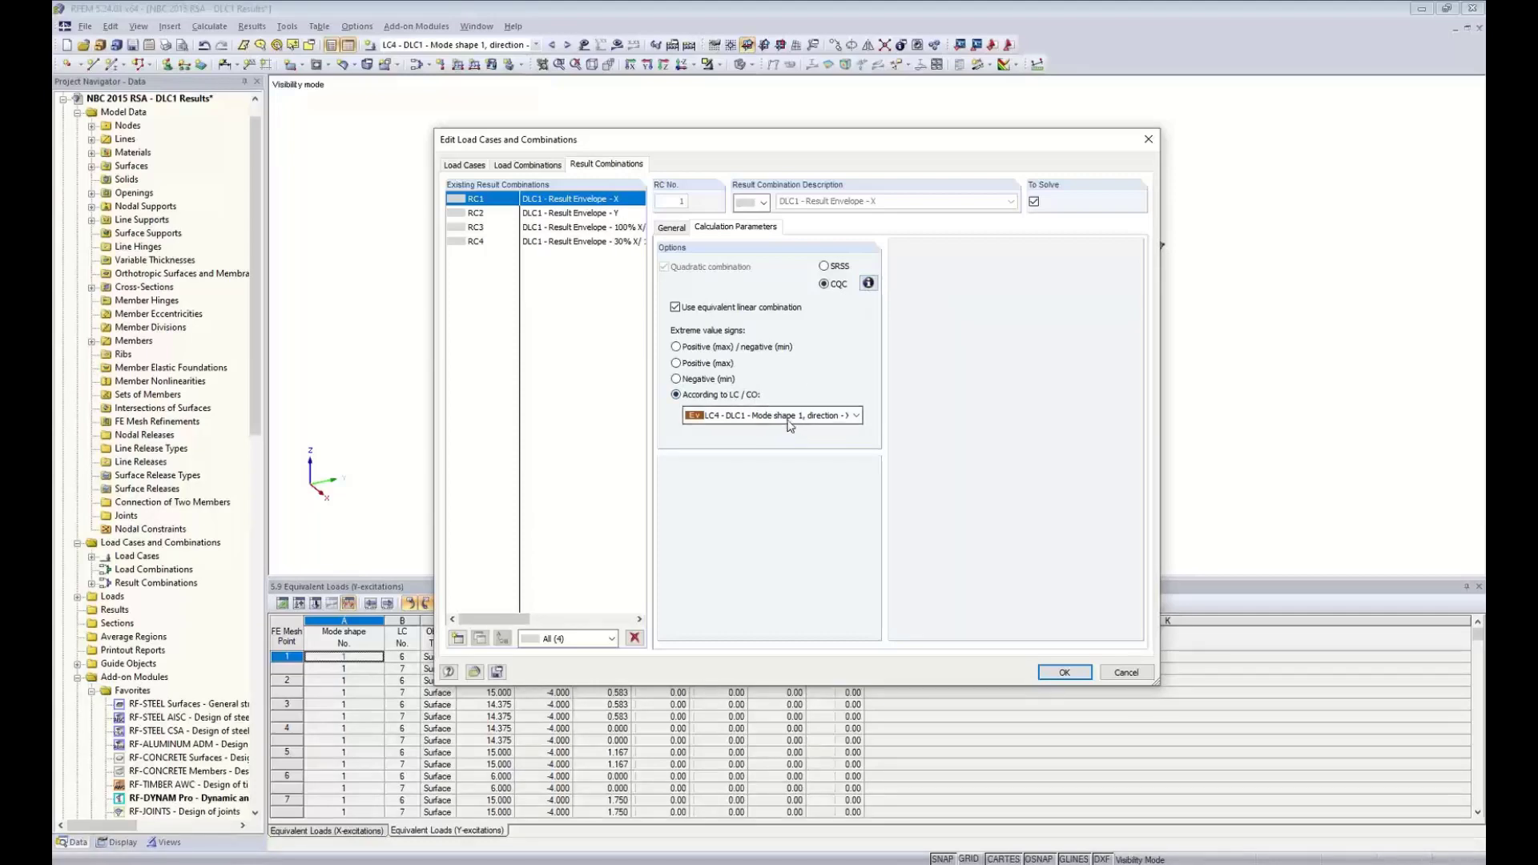
click(673, 229)
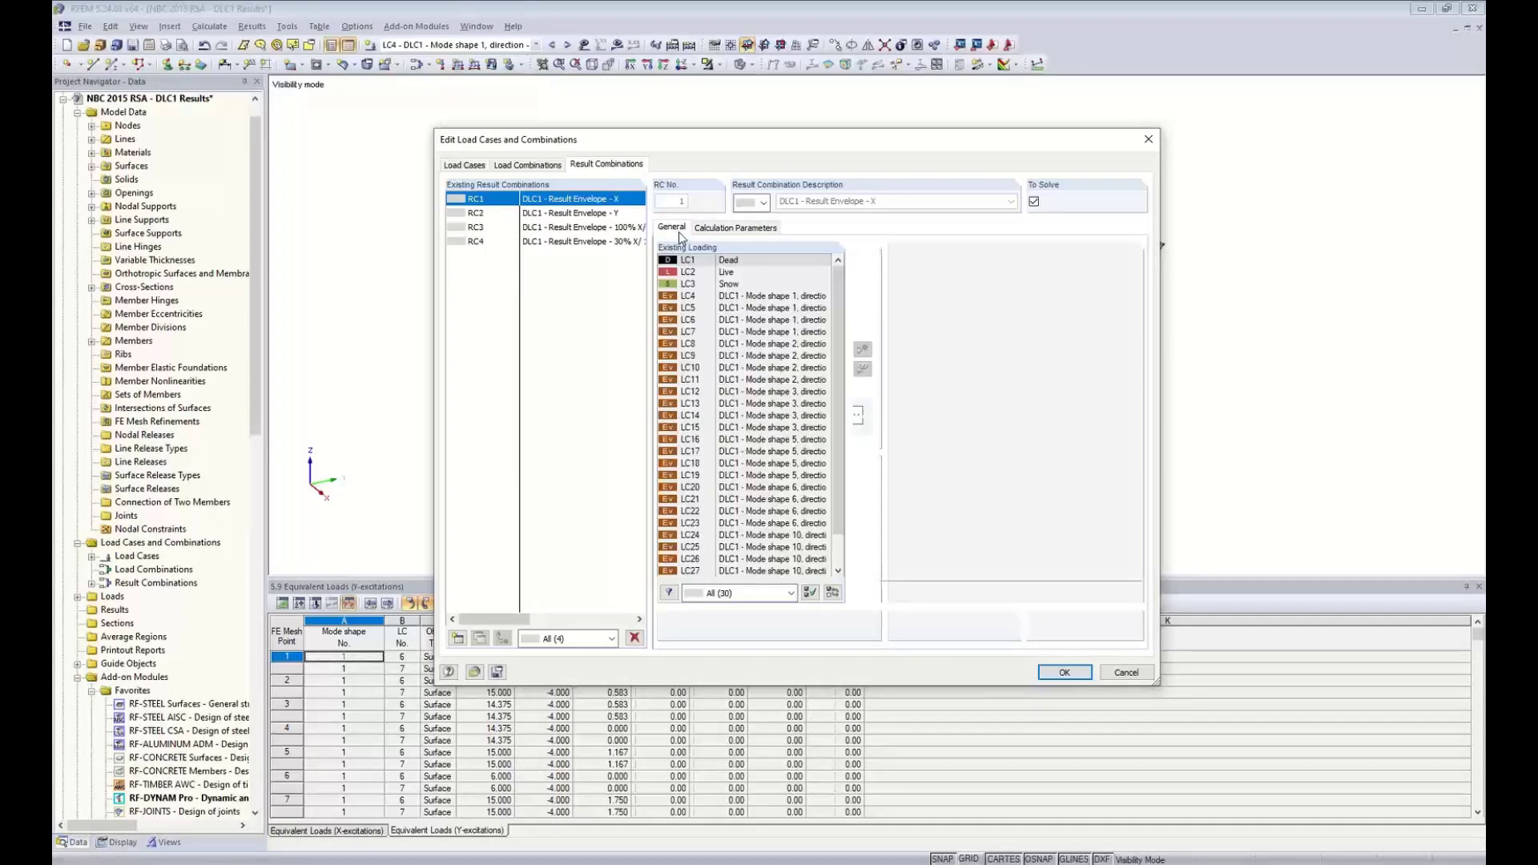
- Review the load cases and CQC calculation parameters of result combination RC2, DLC1 - Result Envelope - Y
click(576, 214)
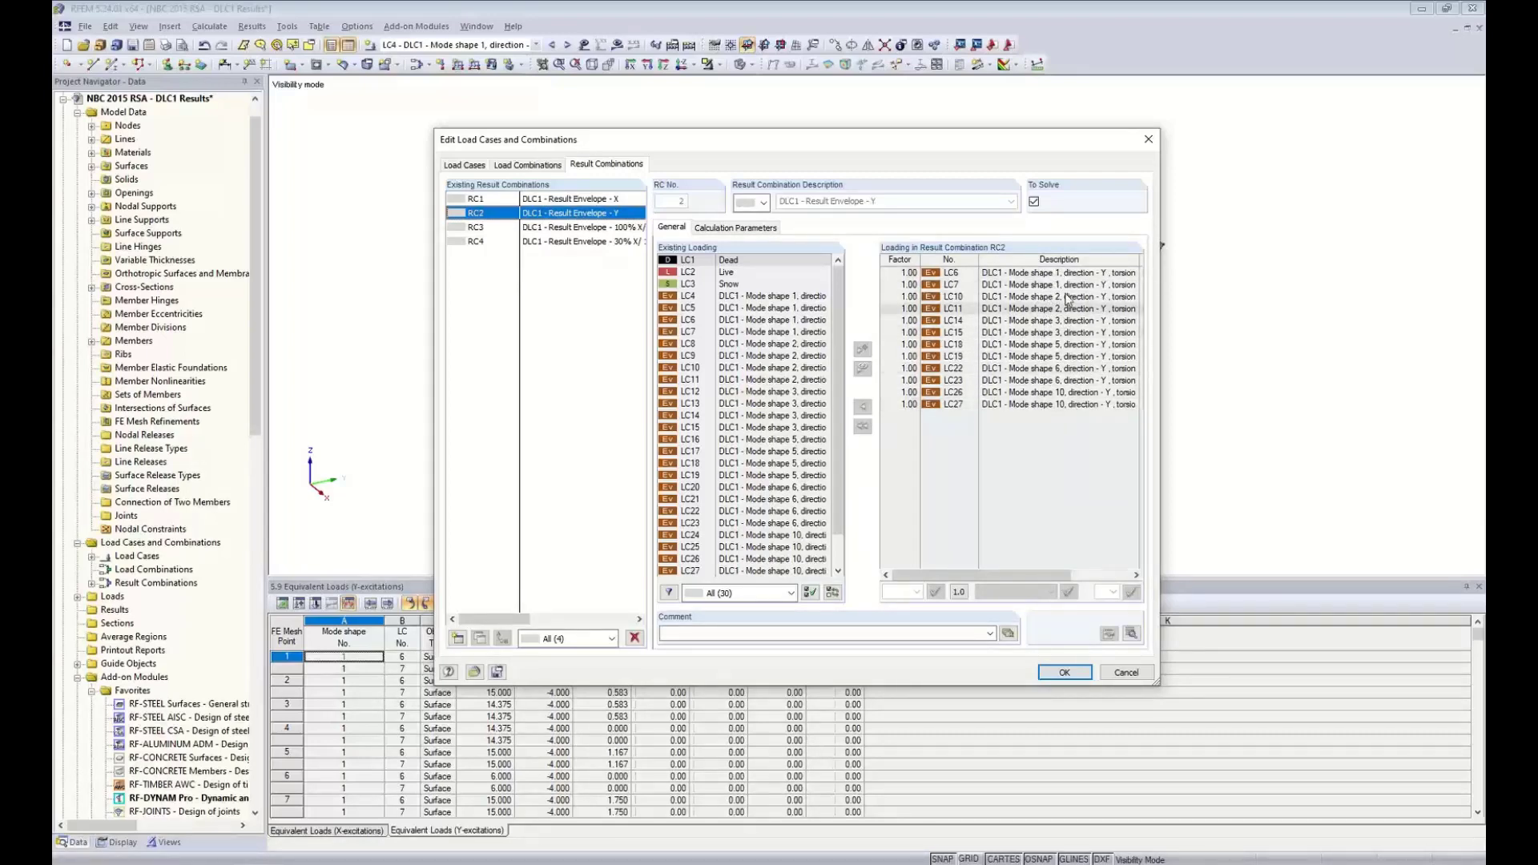
click(774, 231)
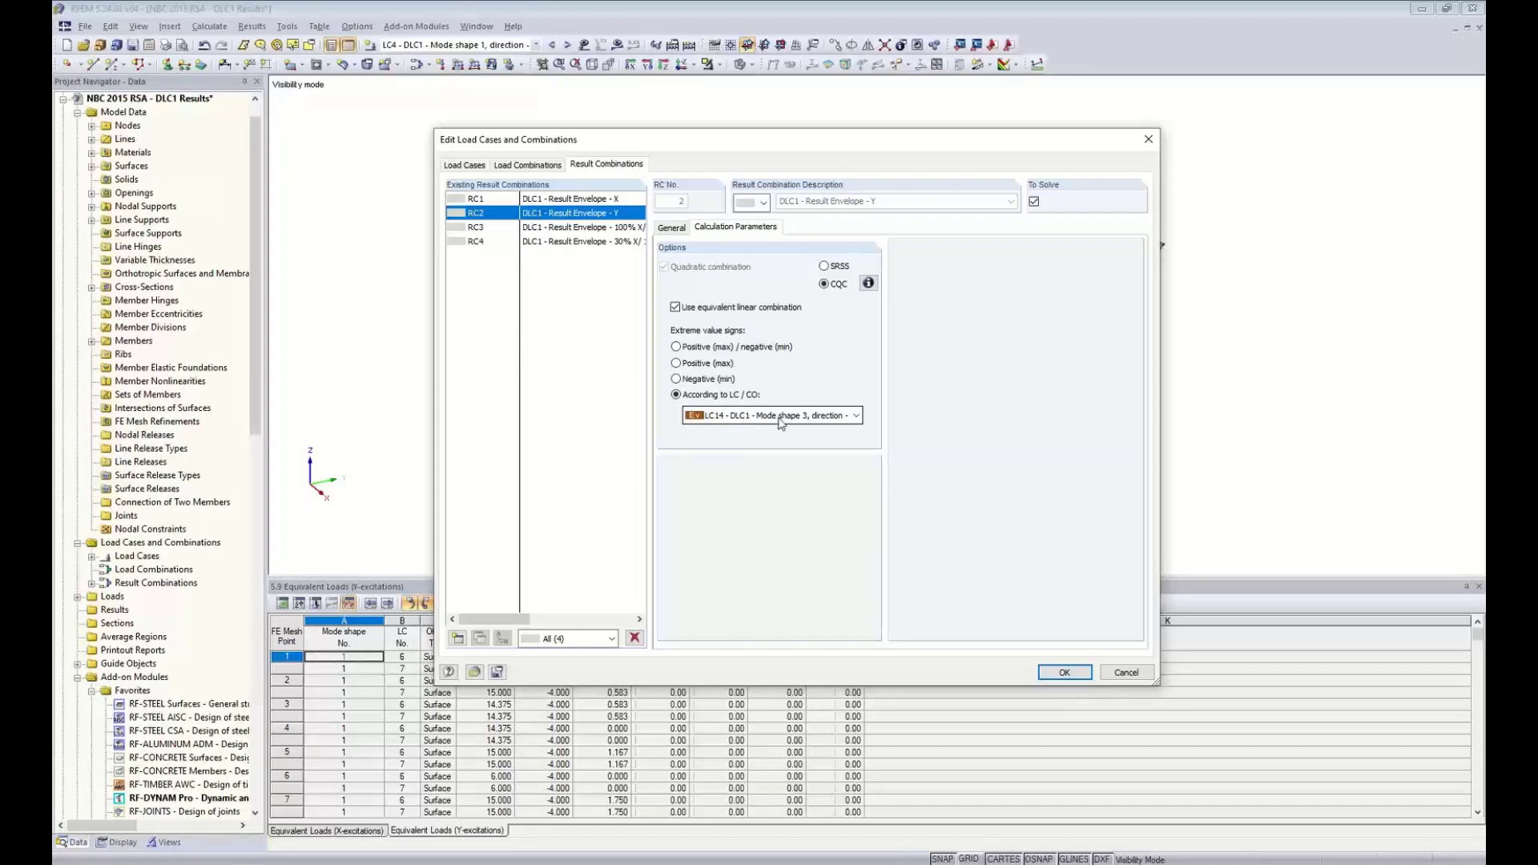
click(672, 231)
- Check the directional factors of the 100%/30% combinations RC3 and RC4 and close the load cases and combinations dialog
click(627, 230)
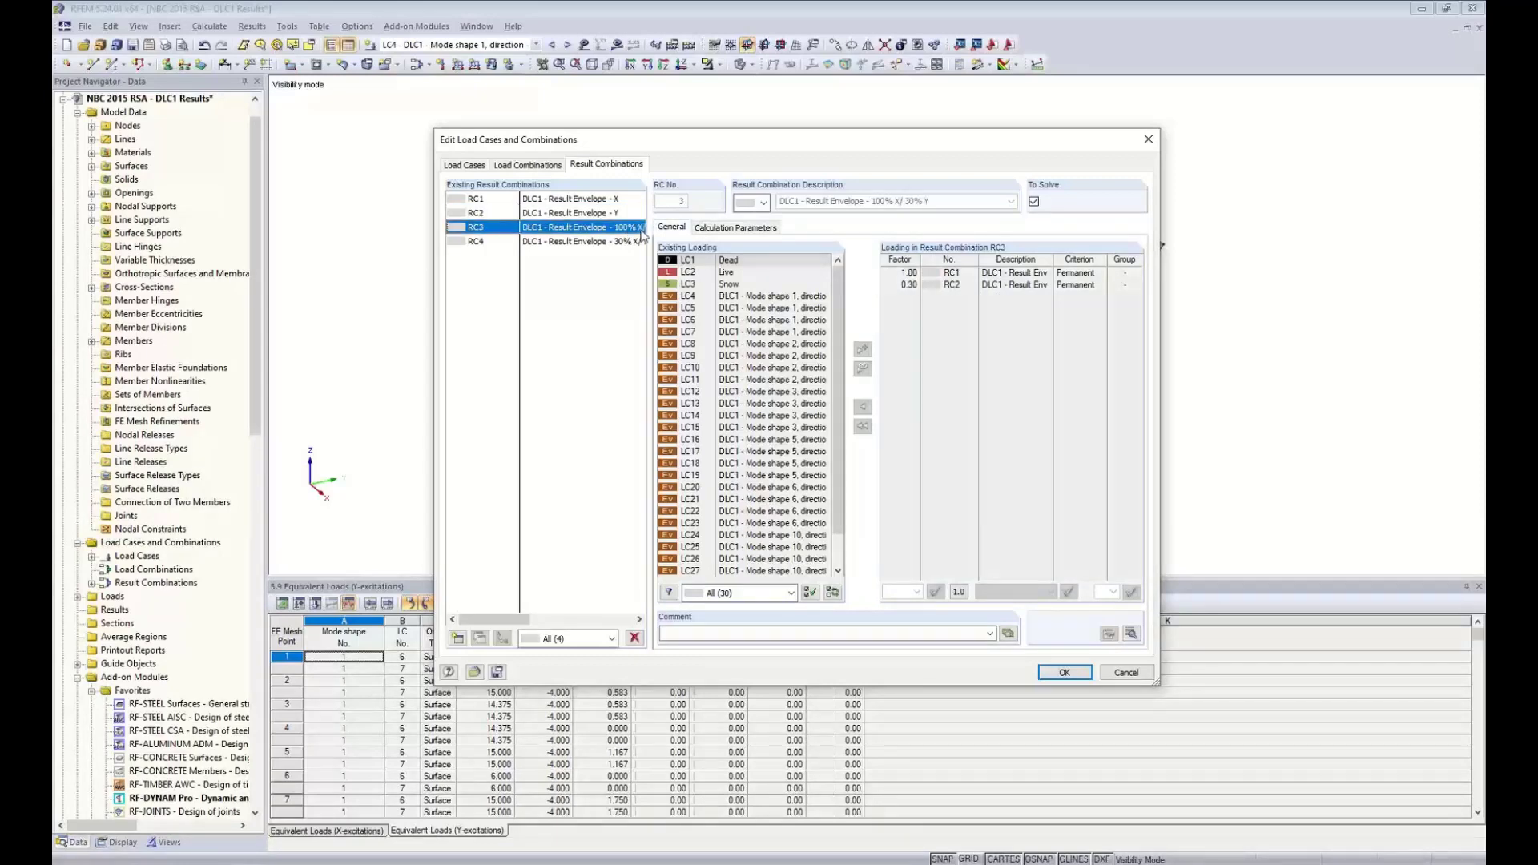
click(968, 274)
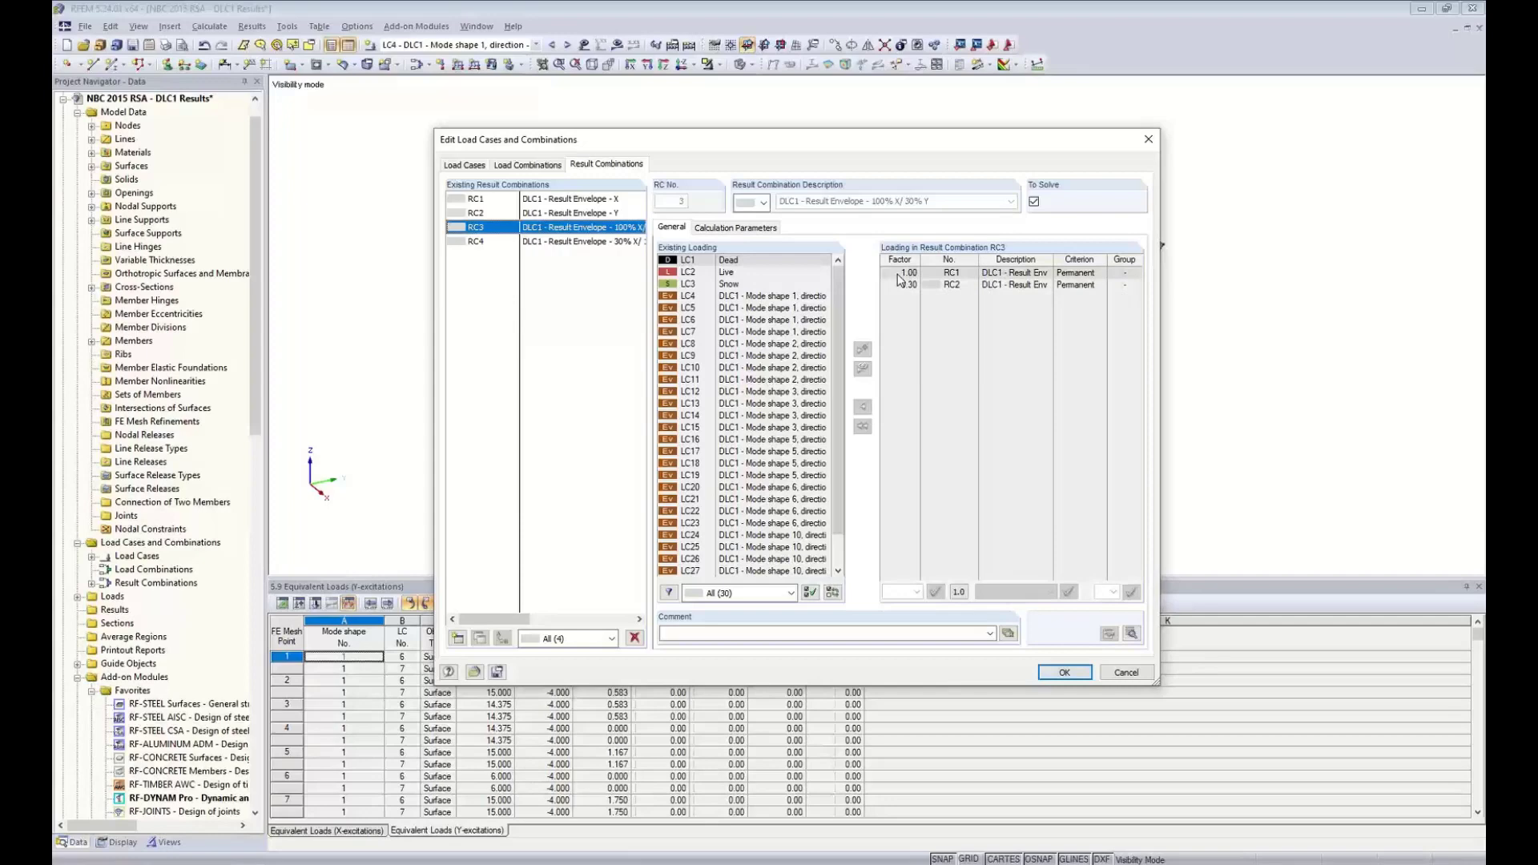
drag(1053, 260, 1113, 262)
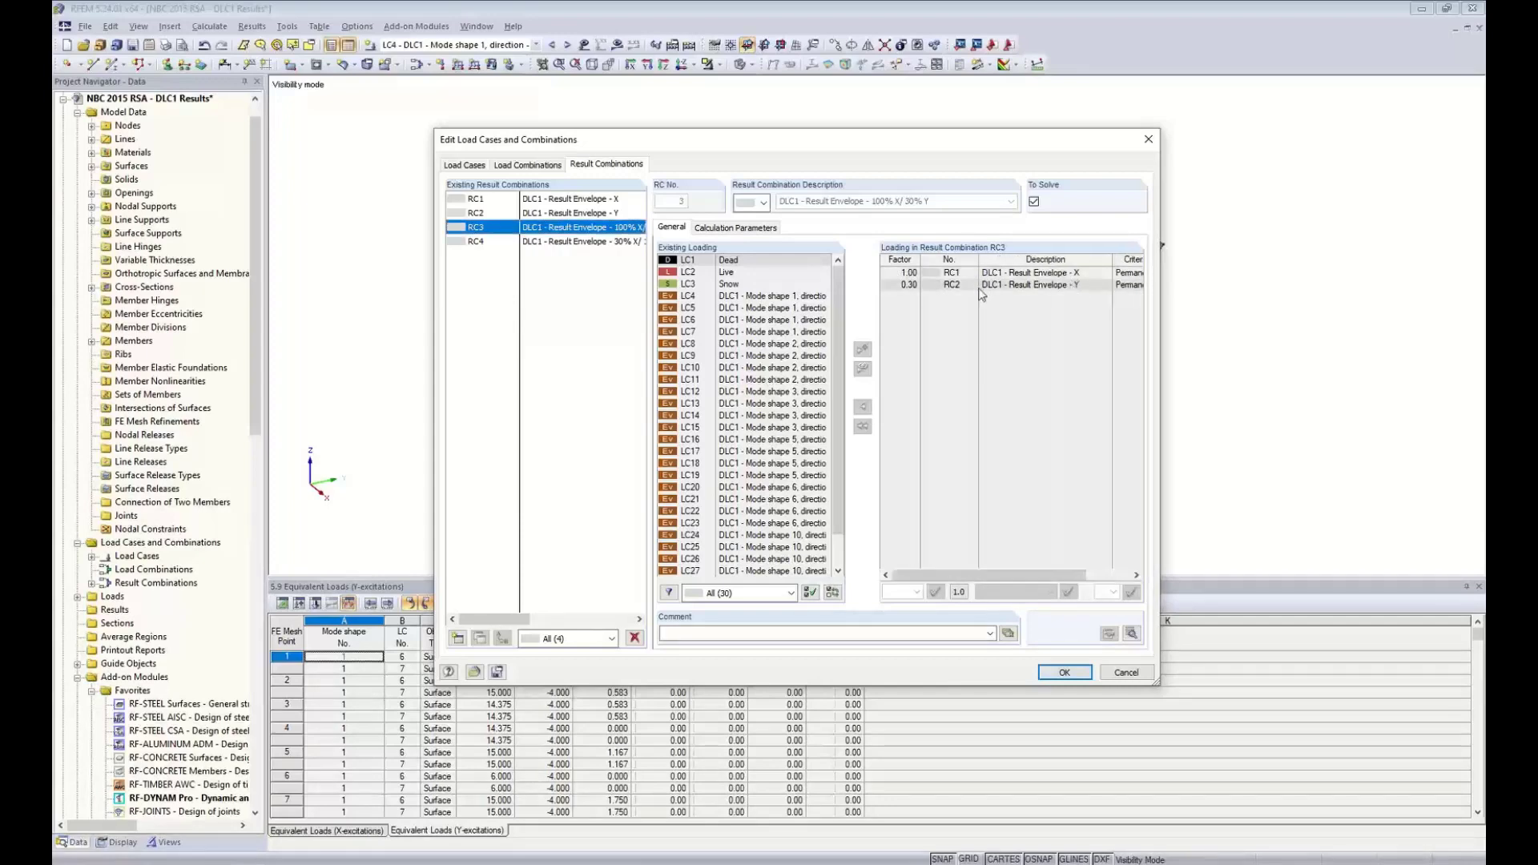
click(587, 244)
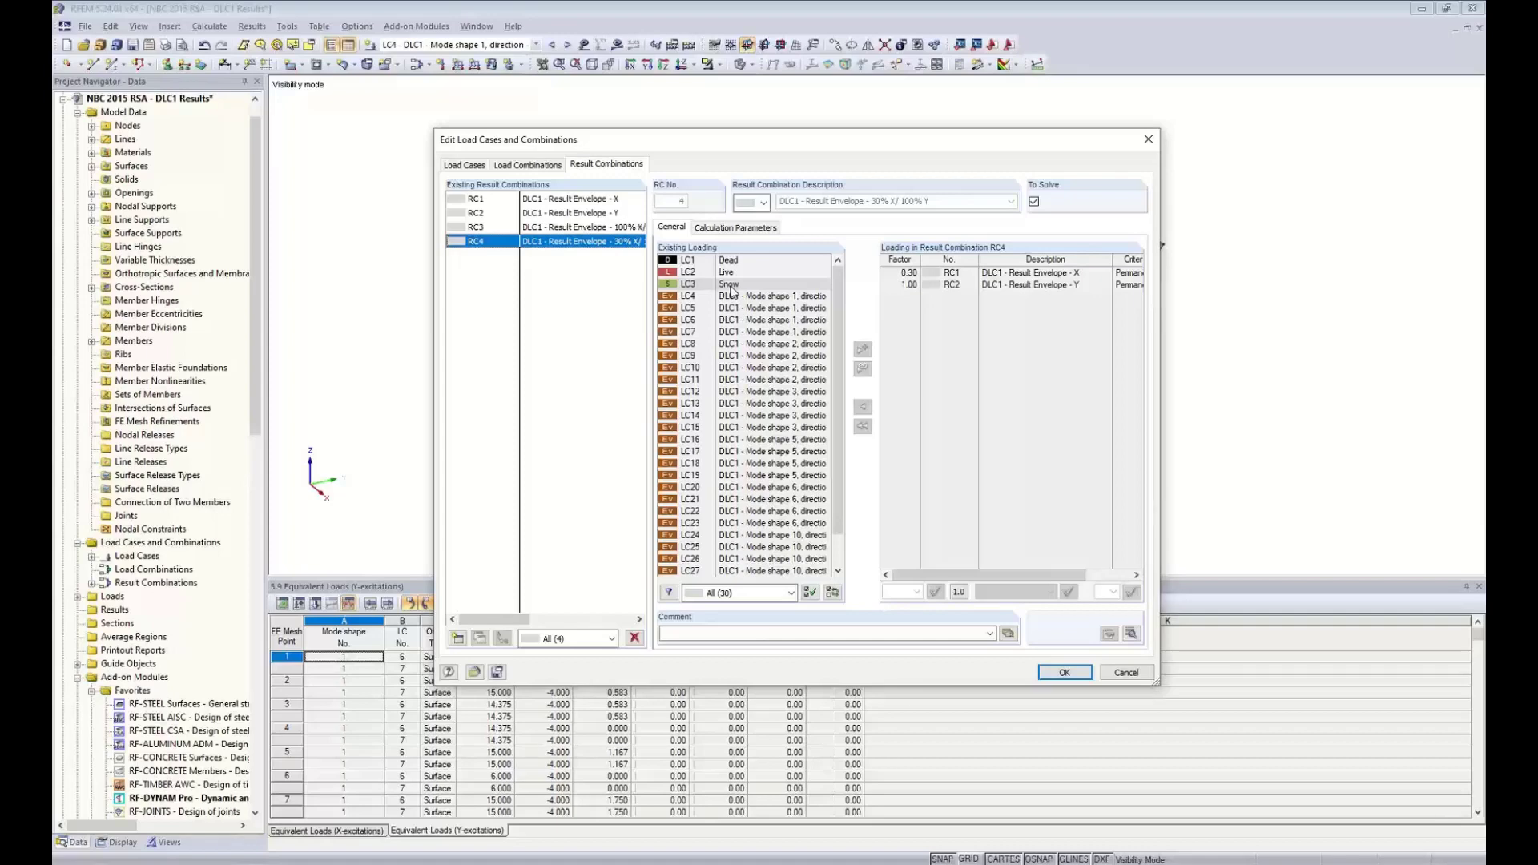
click(1059, 673)
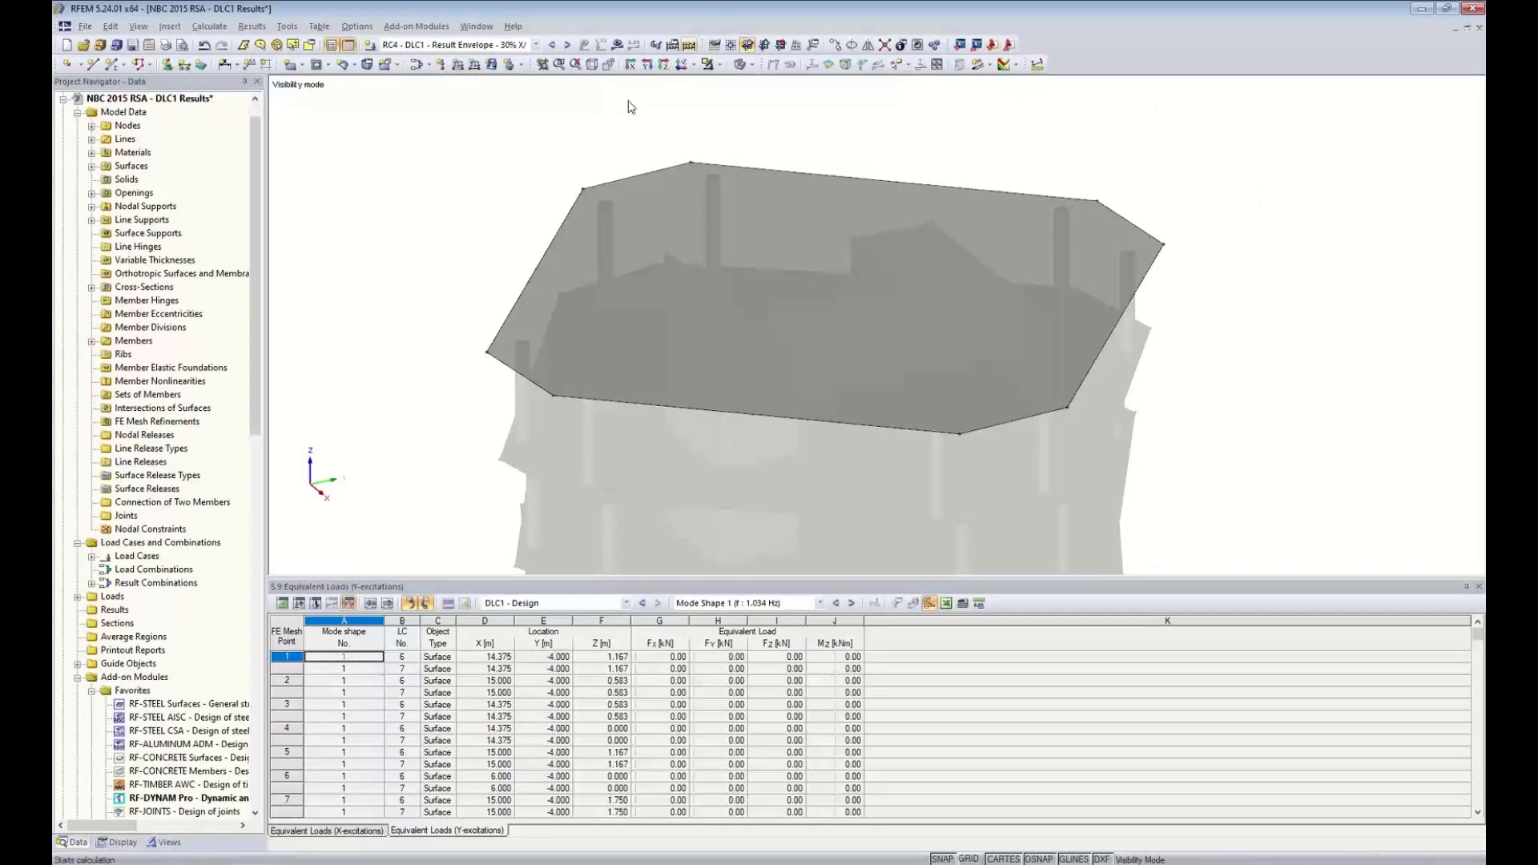
- Cancel visibility mode to show the entire building model
scroll(606, 144, down, 1)
scroll(607, 144, down, 3)
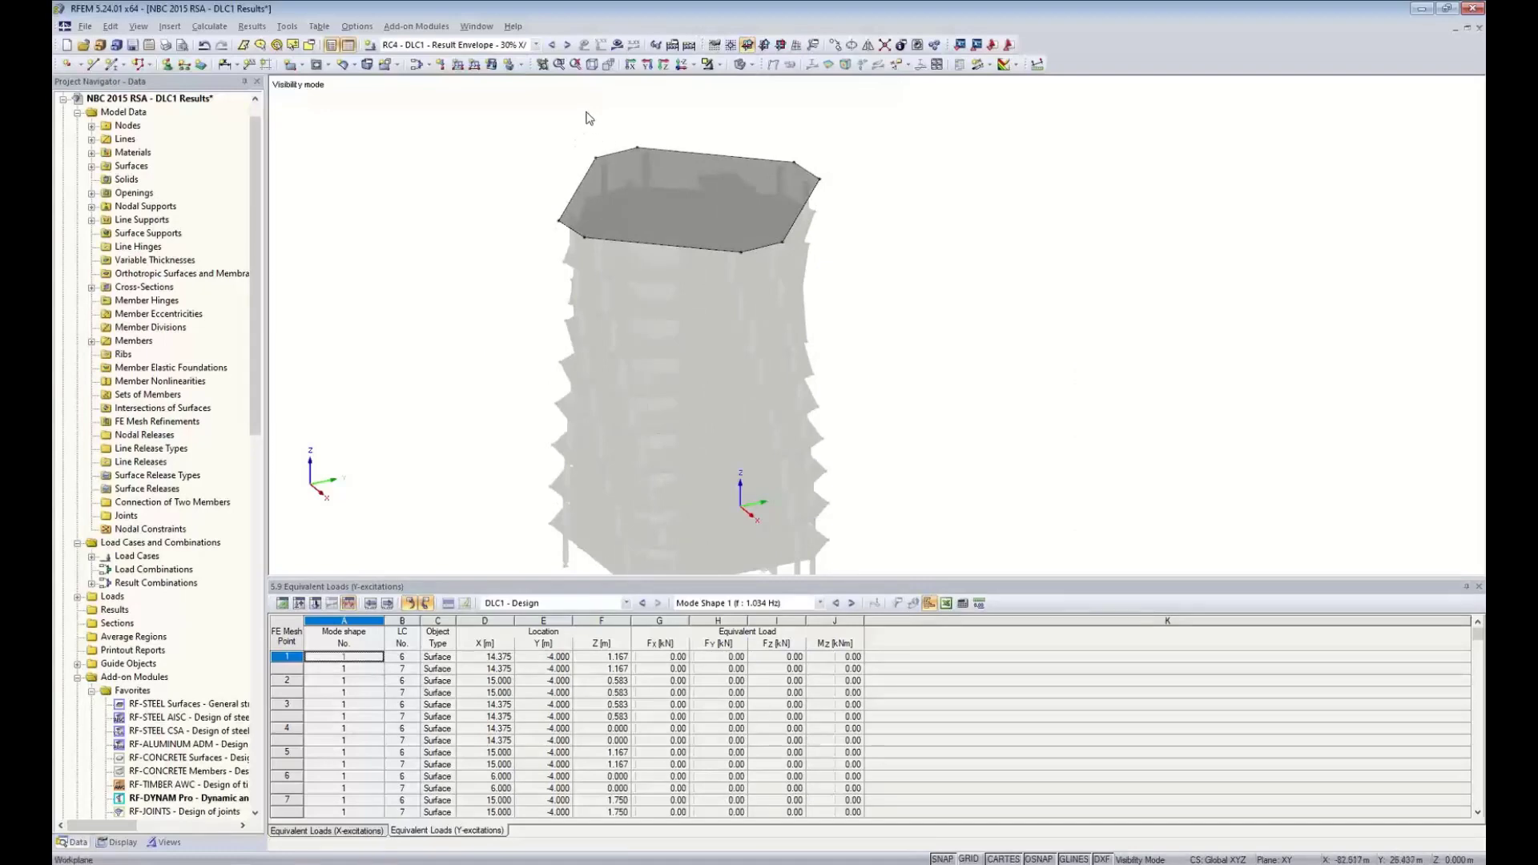
click(722, 67)
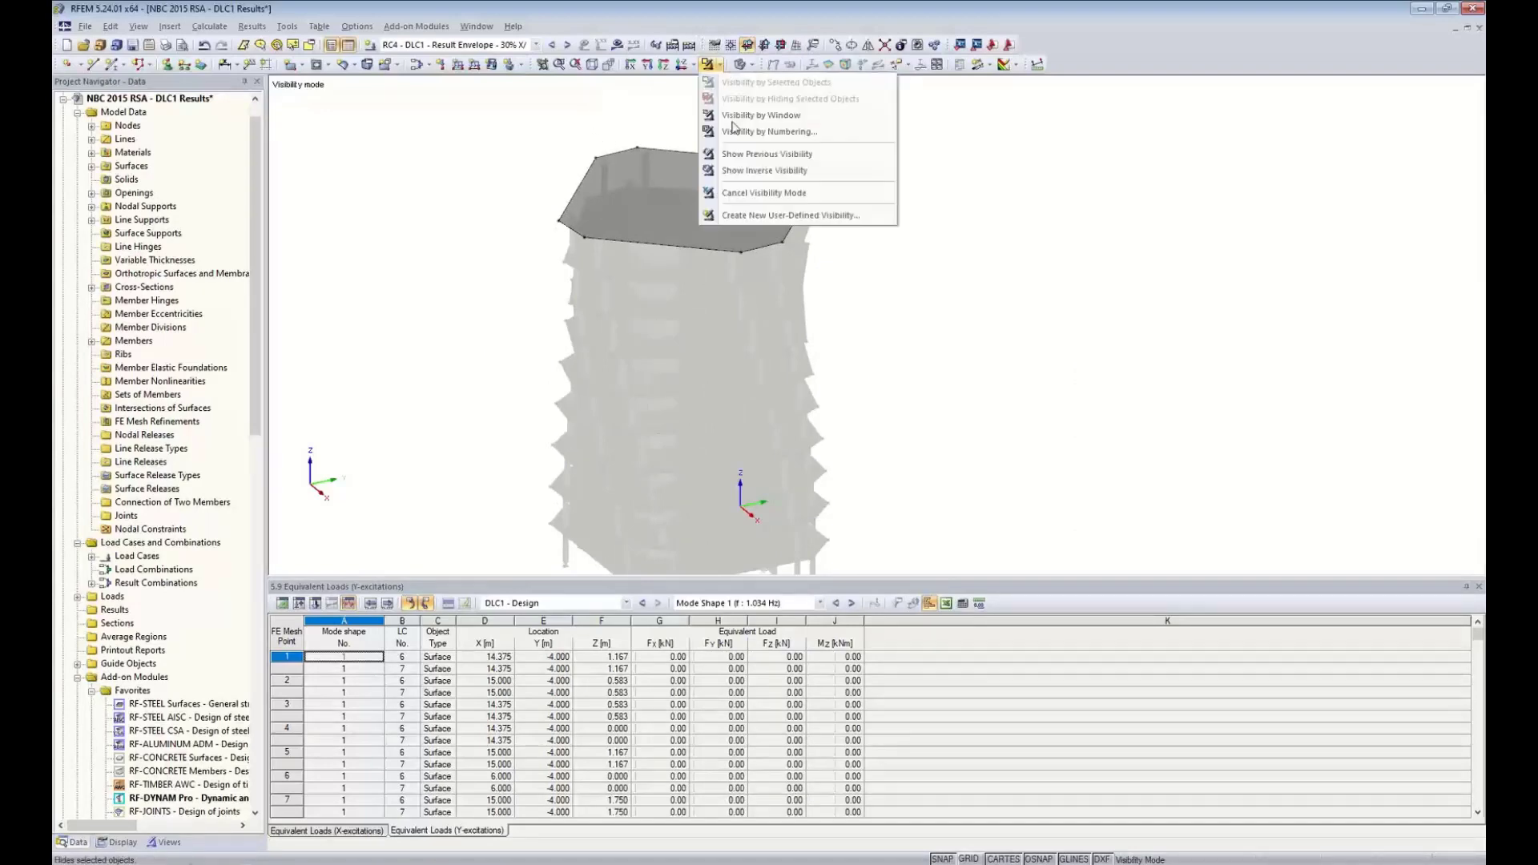
click(747, 195)
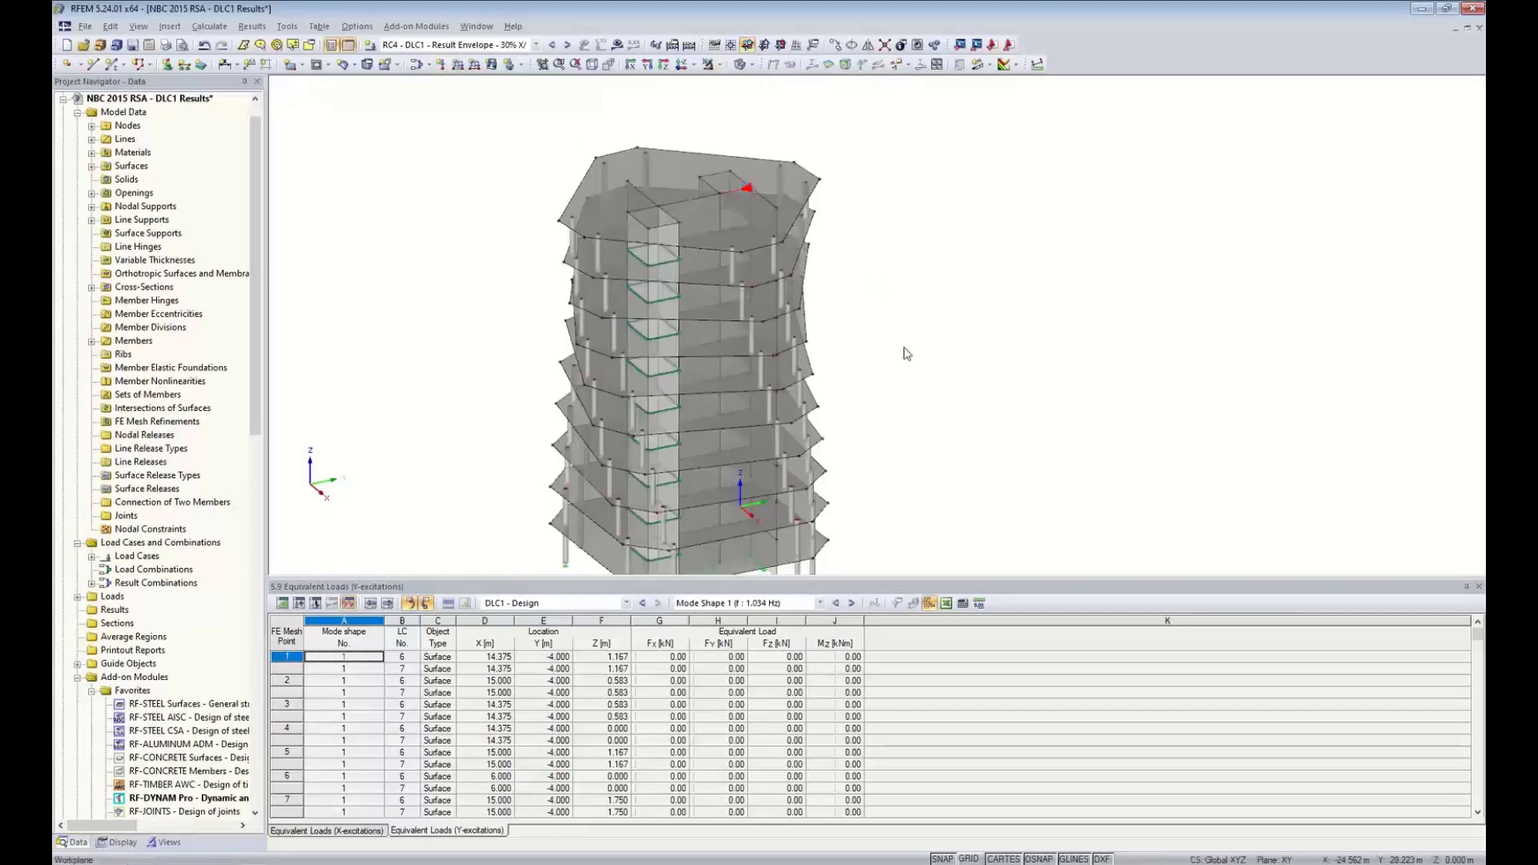
scroll(919, 357, down, 1)
ctrl+middle_drag(927, 334, 941, 303)
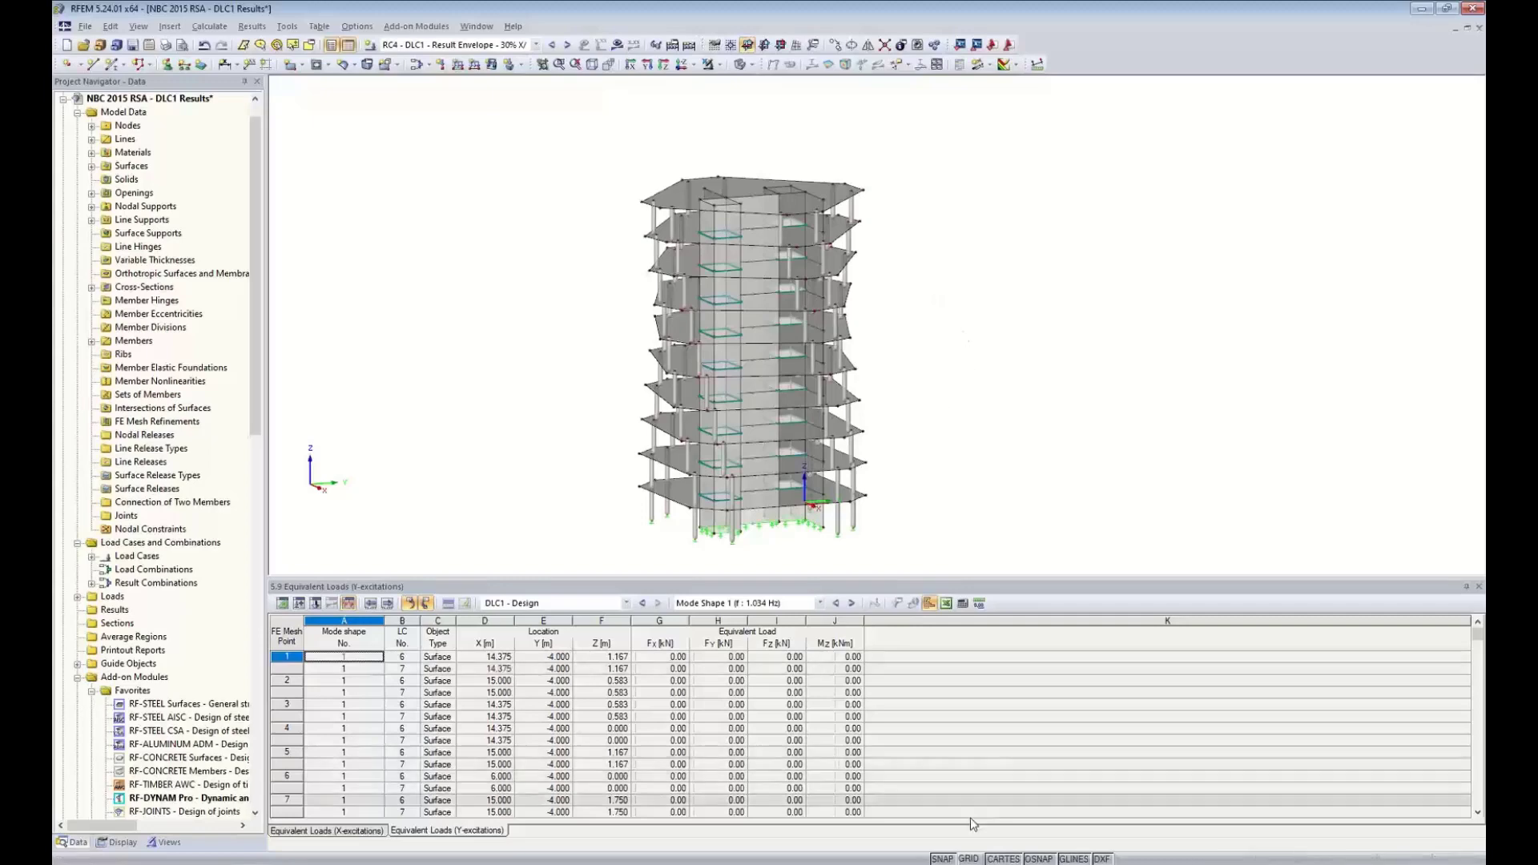
- Turn on the work plane grid and display the building as a wireframe model
click(969, 858)
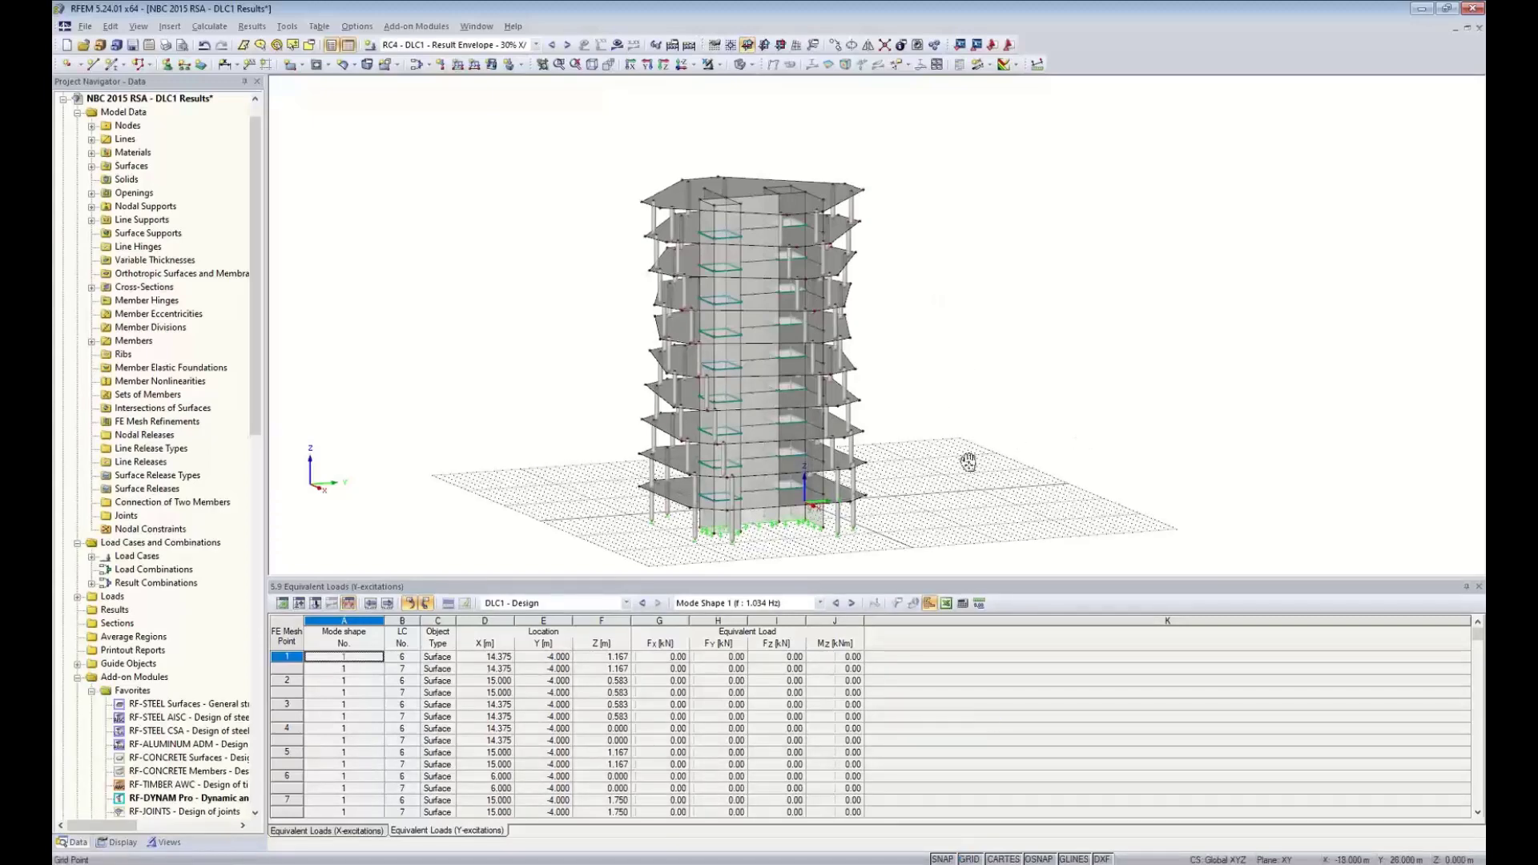
ctrl+middle_drag(969, 463, 871, 492)
scroll(950, 427, up, 3)
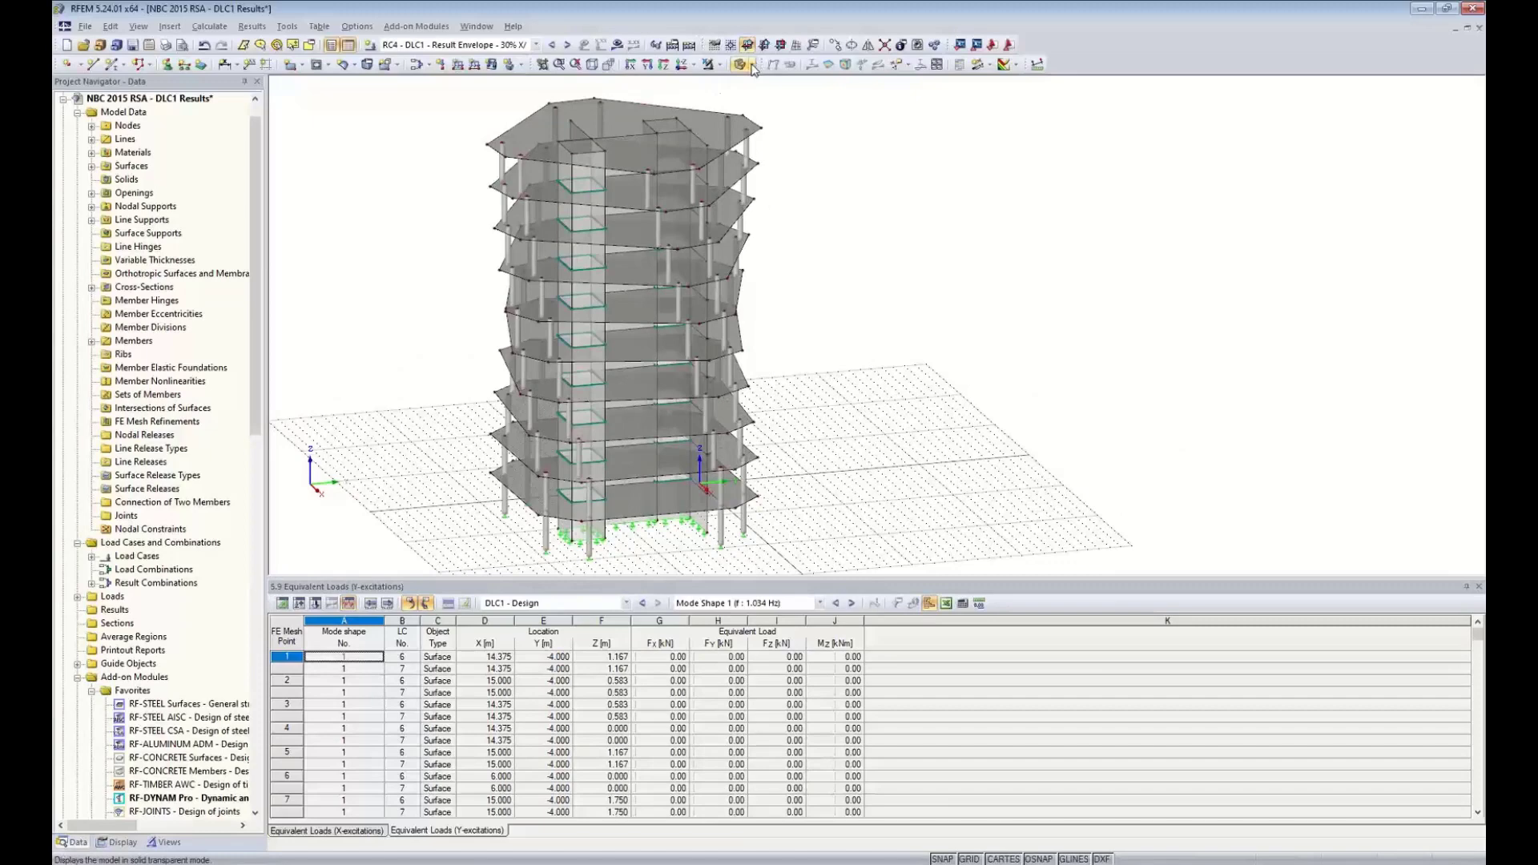
click(751, 66)
click(801, 83)
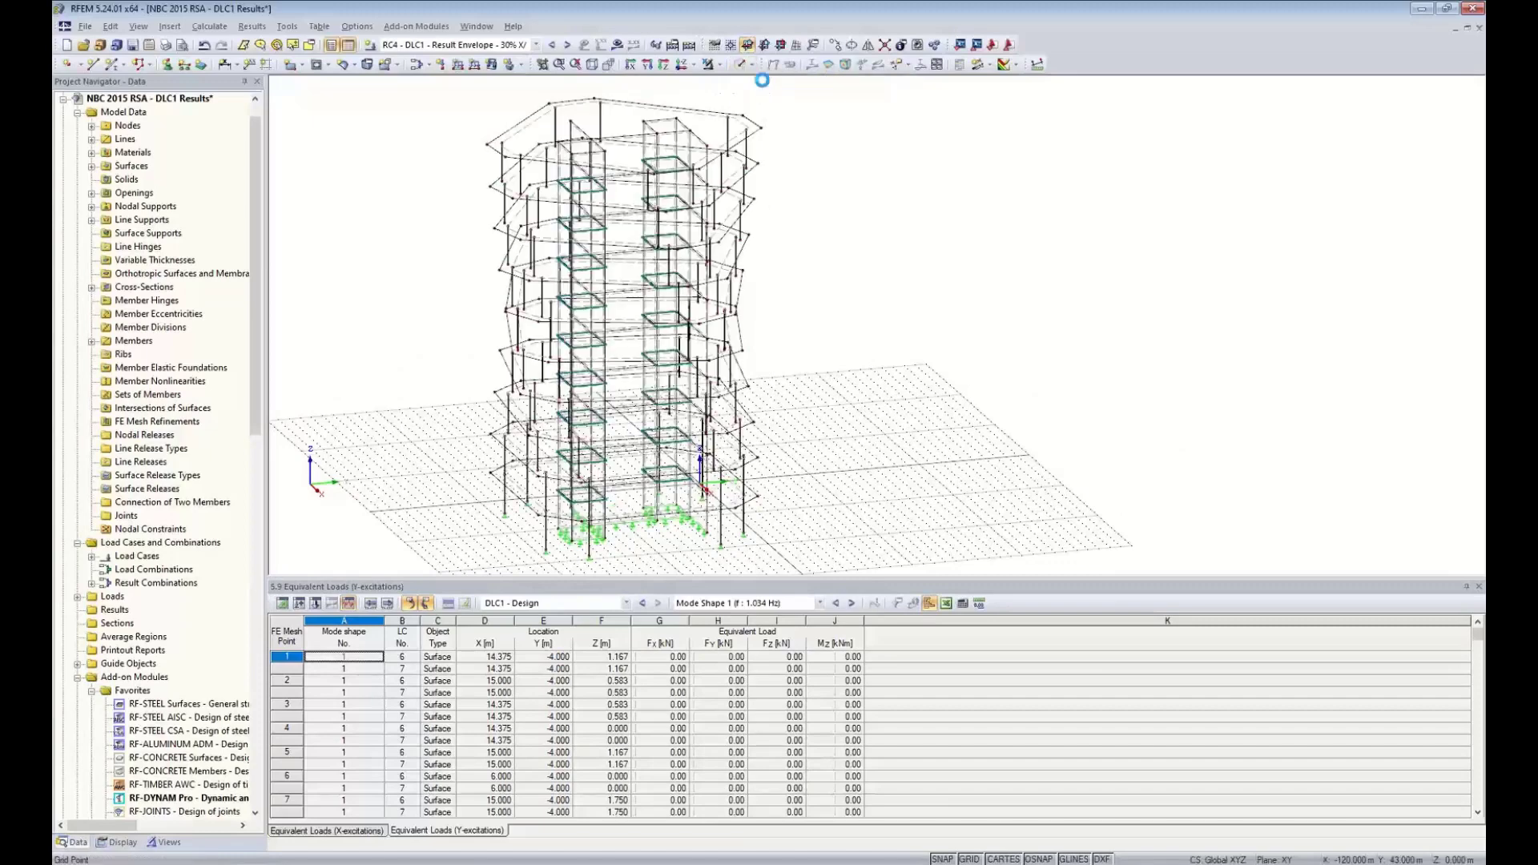
- View the wireframe building in plan and examine the centre of the floors around the core walls and supports
click(682, 67)
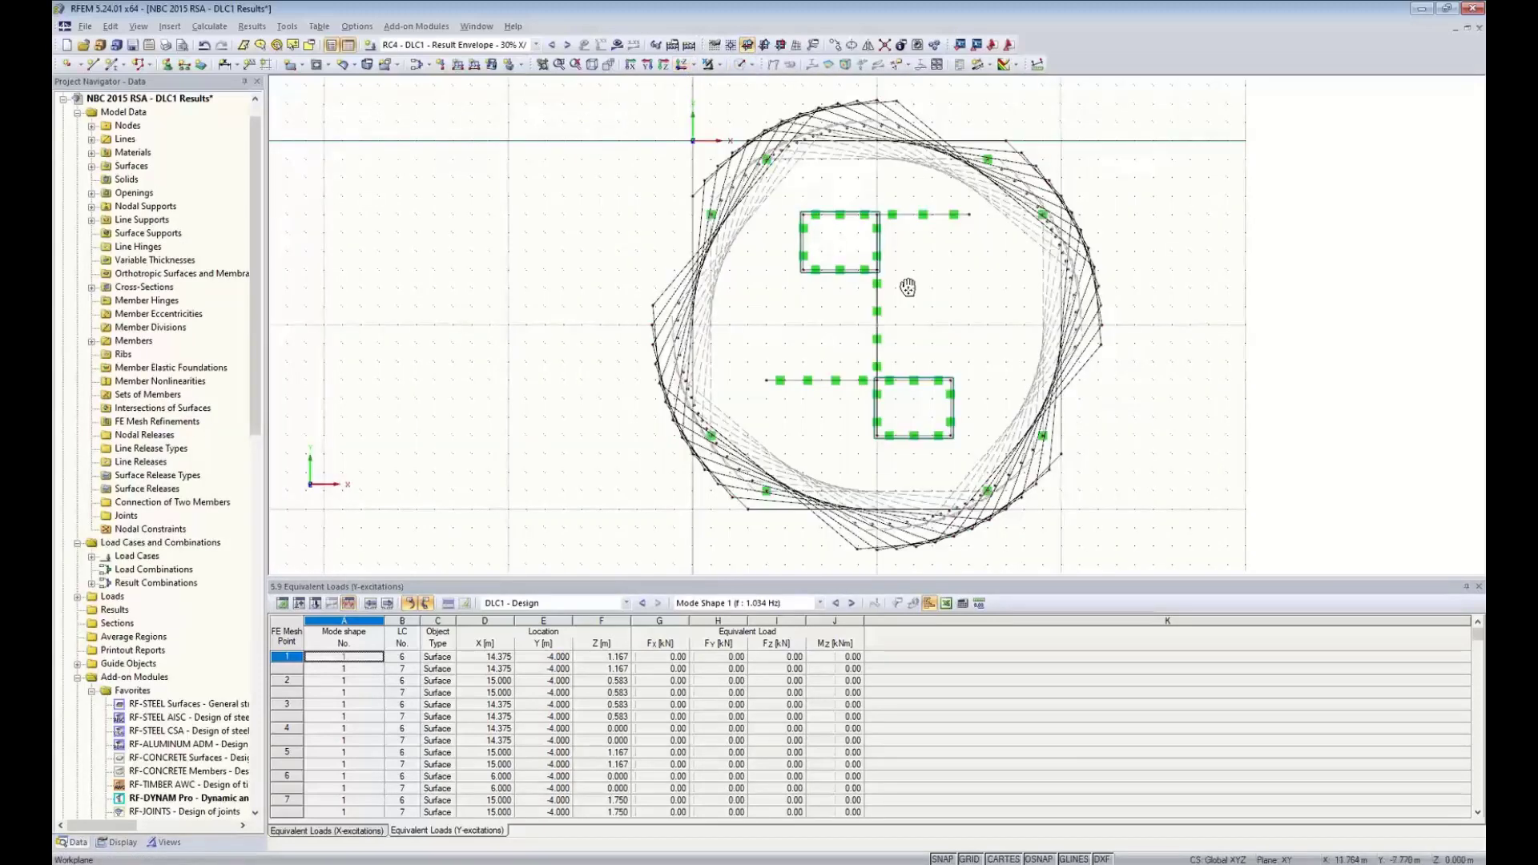
scroll(801, 248, up, 2)
scroll(789, 294, up, 2)
scroll(789, 289, up, 2)
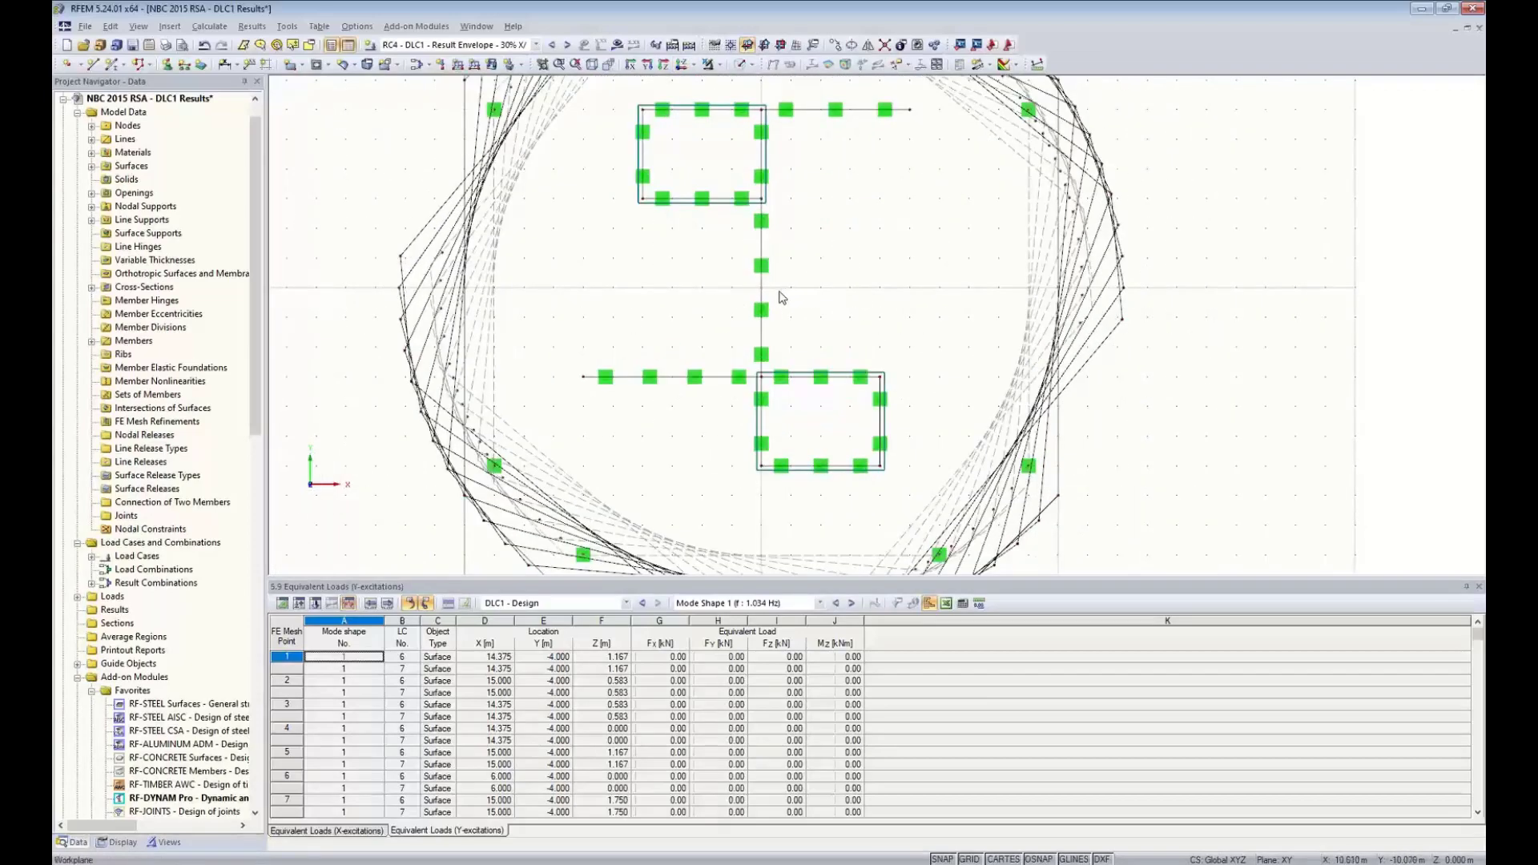
scroll(881, 331, down, 3)
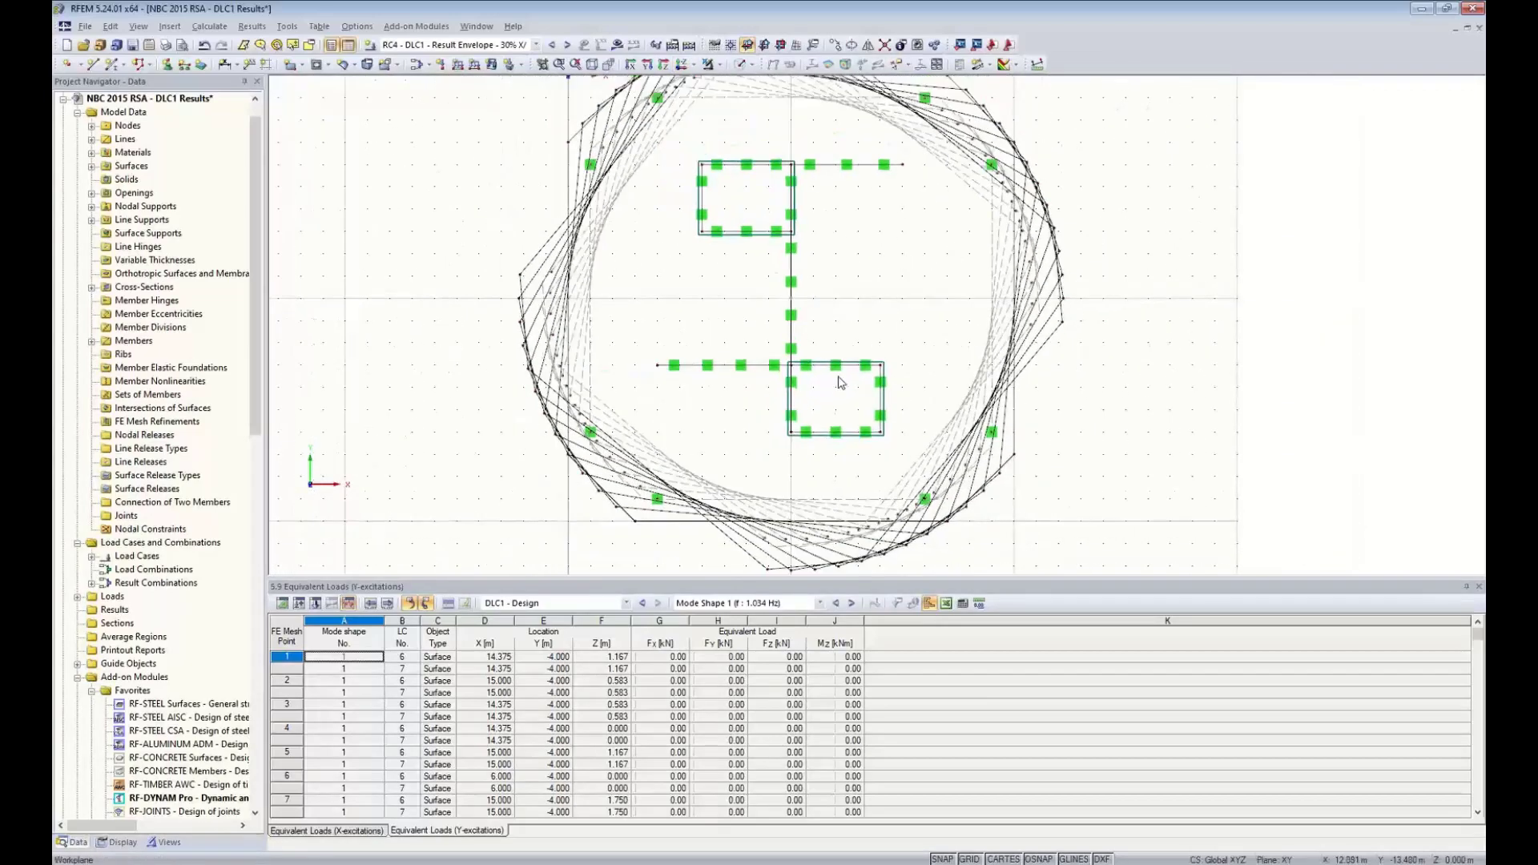
scroll(796, 316, up, 3)
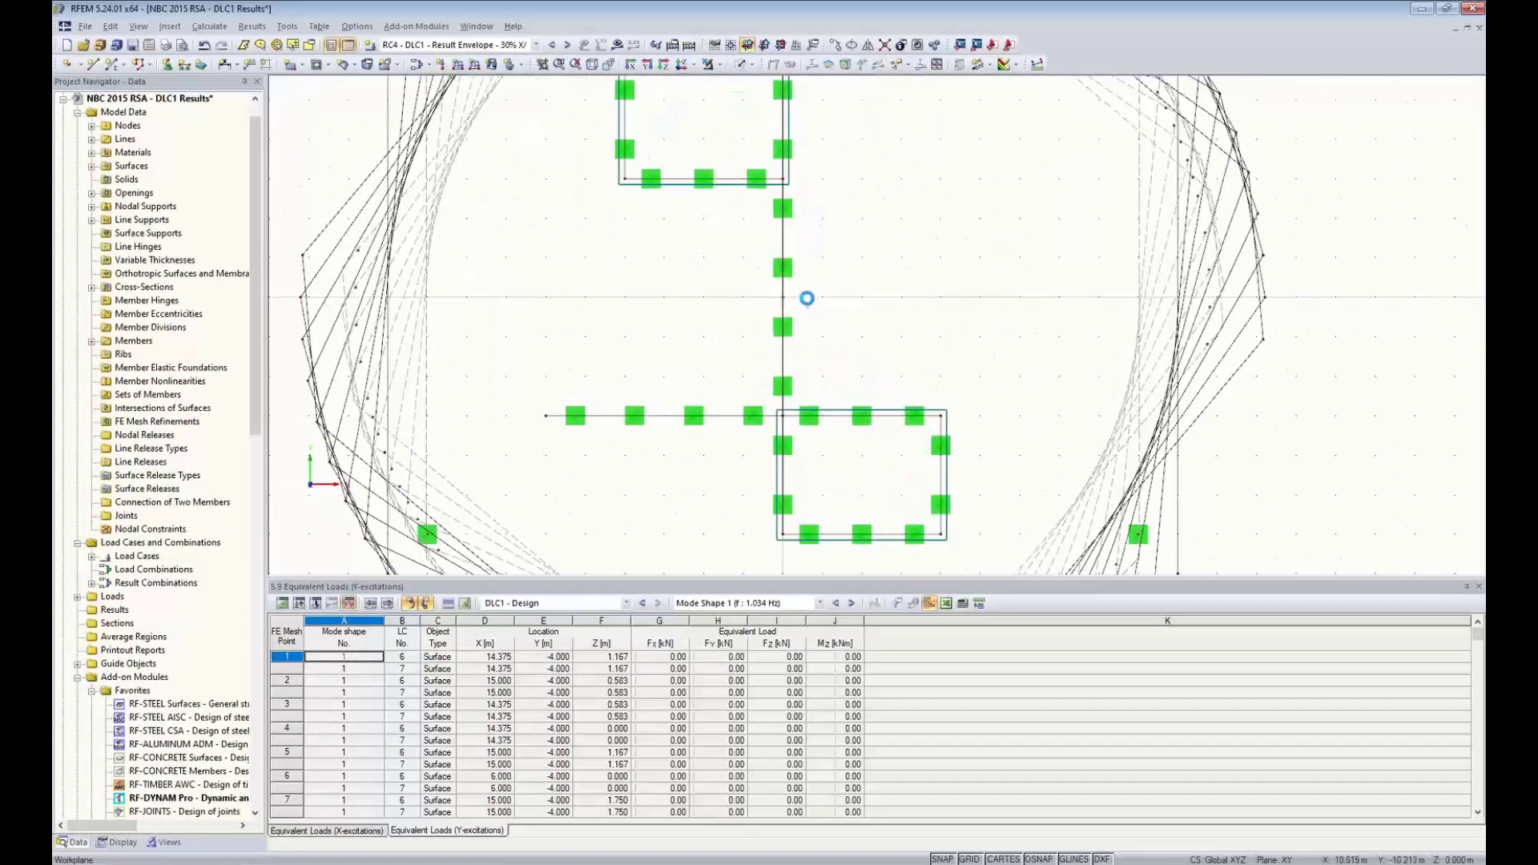
scroll(948, 374, down, 5)
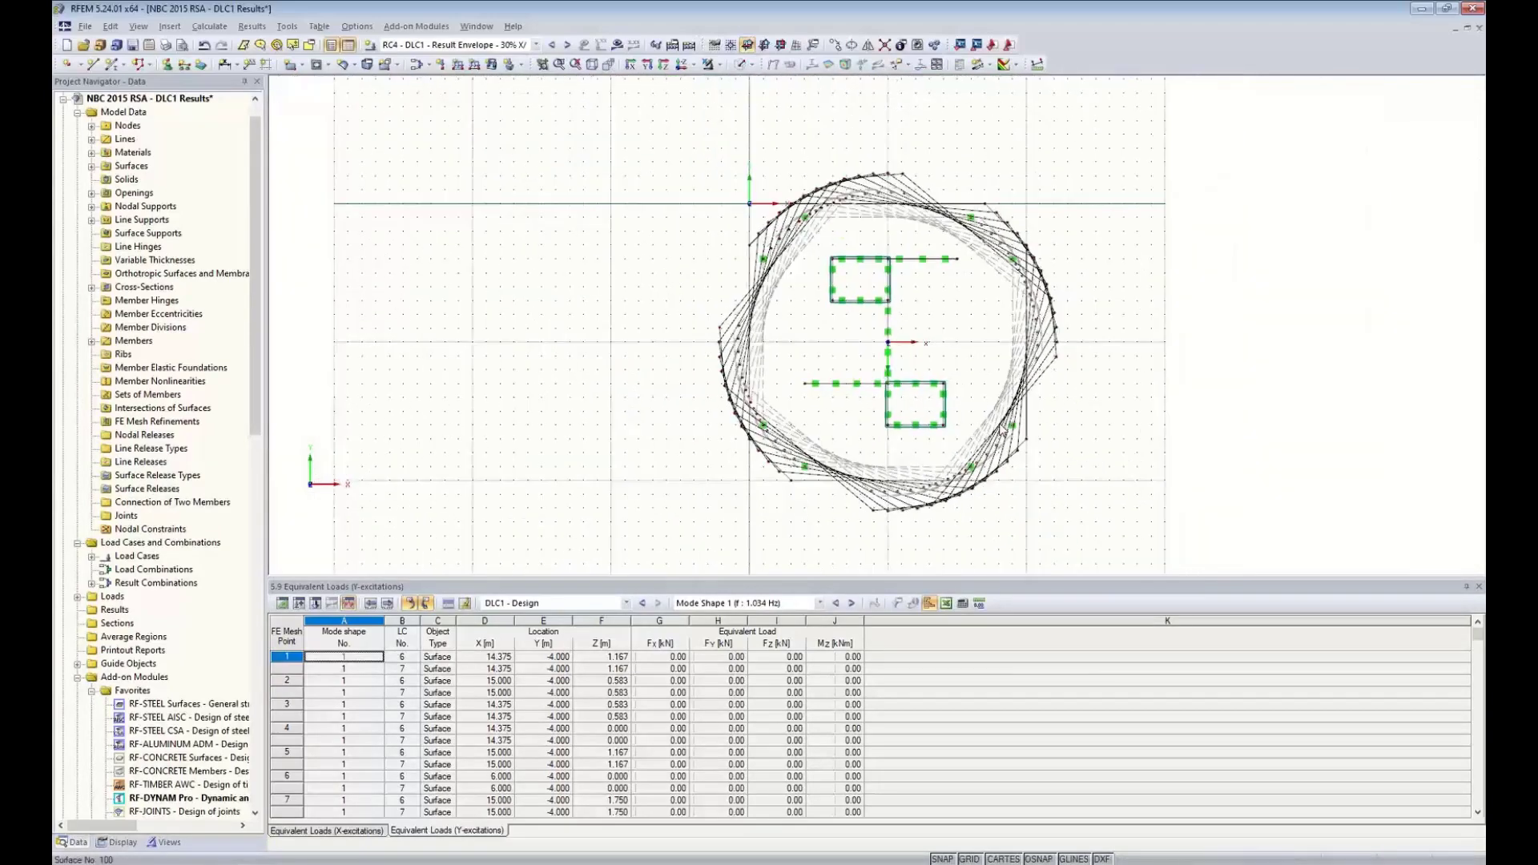
- Place a vertical row of floor-level nodes beside the building, from base point X 10, Y -10 m to X 20, Y 20 m, accepting deletion of results
ctrl+middle_drag(947, 375, 799, 320)
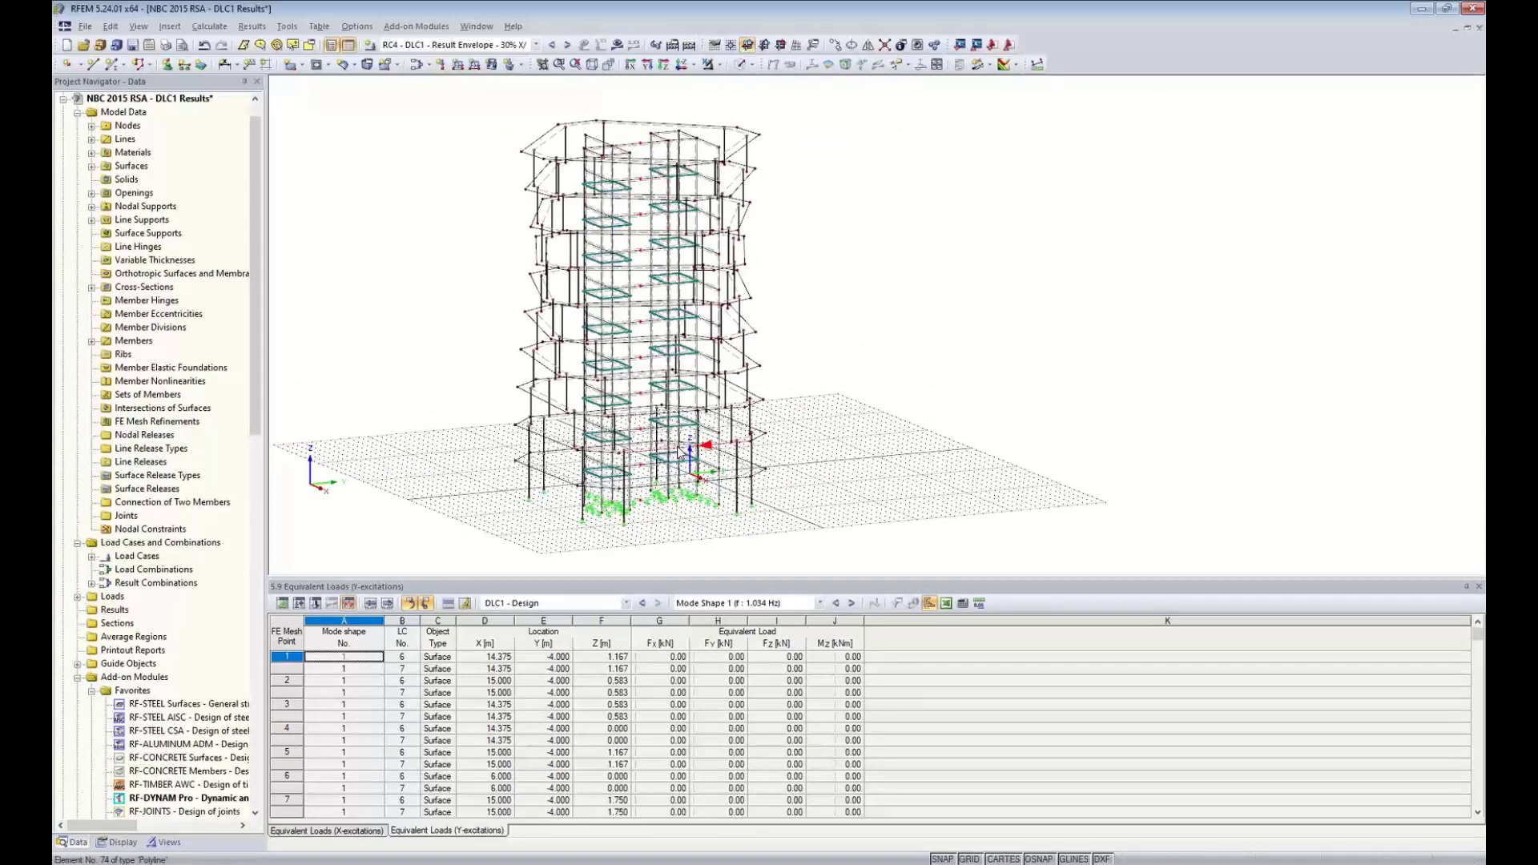
click(641, 501)
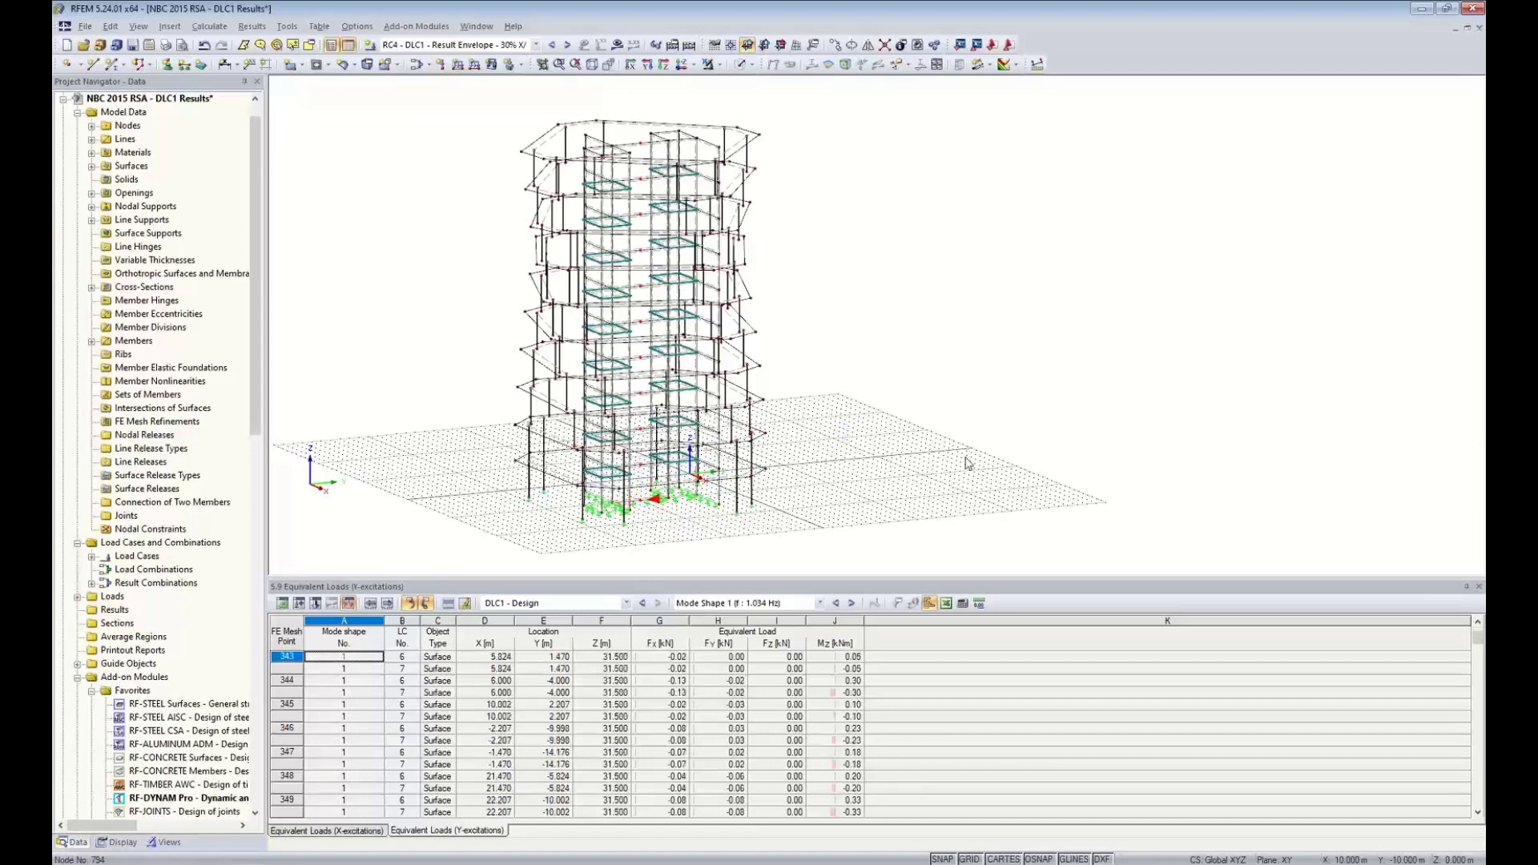
click(971, 503)
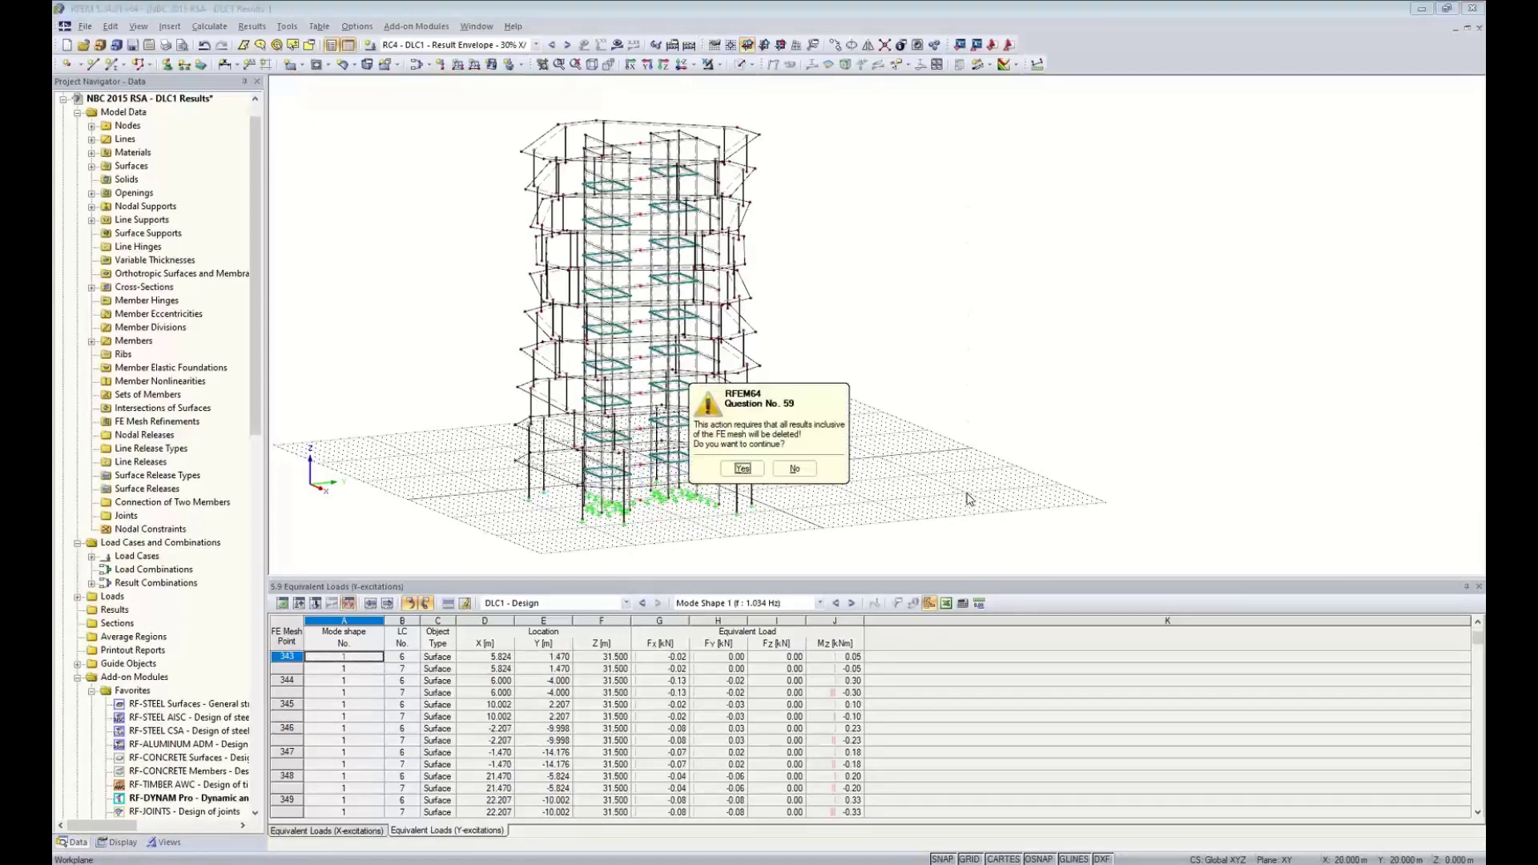
click(781, 472)
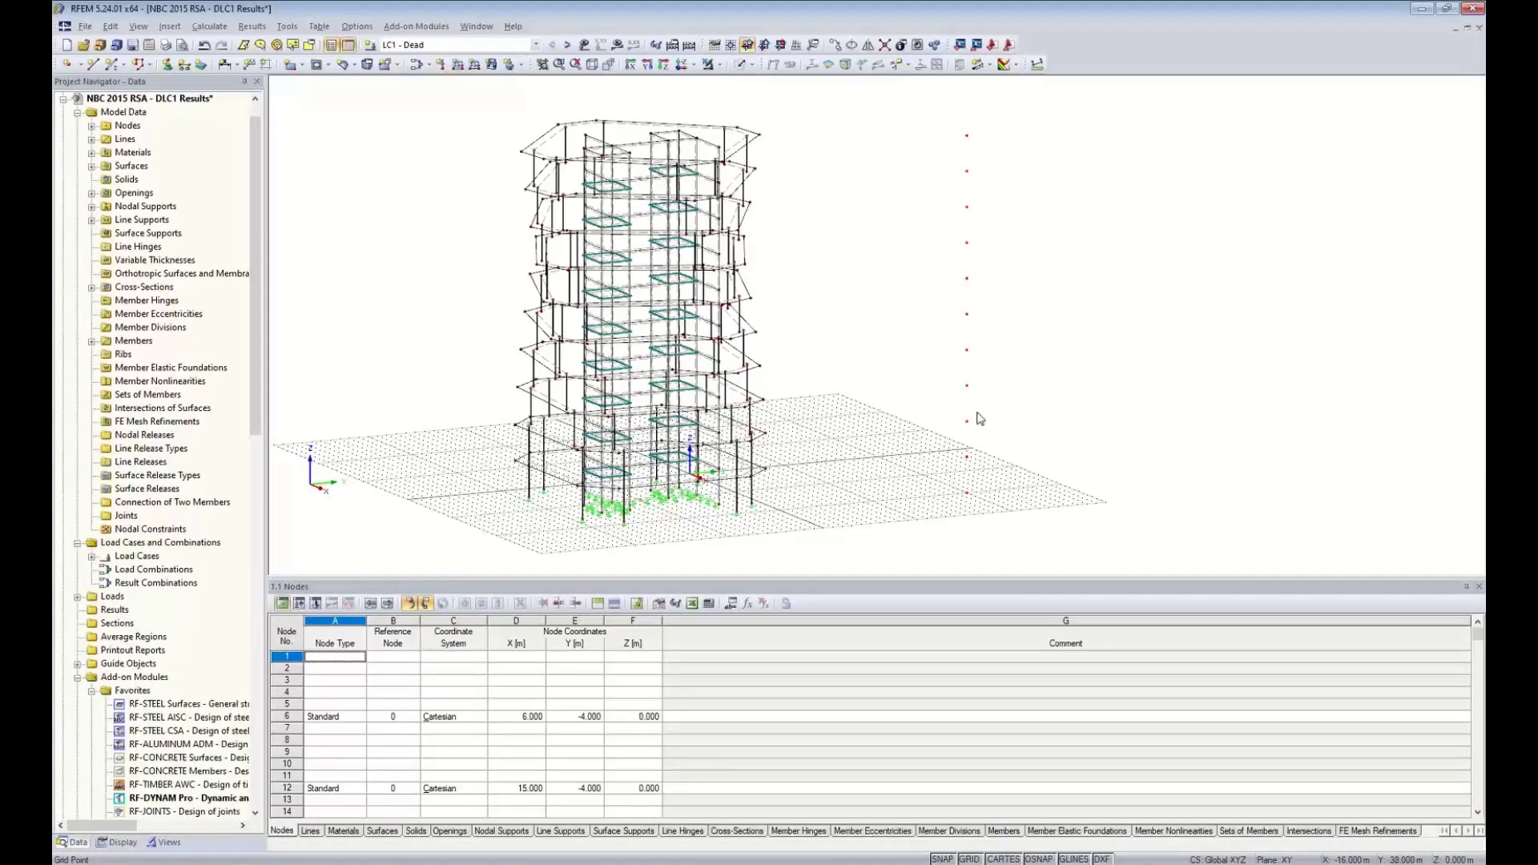
ctrl+middle_drag(931, 461, 993, 468)
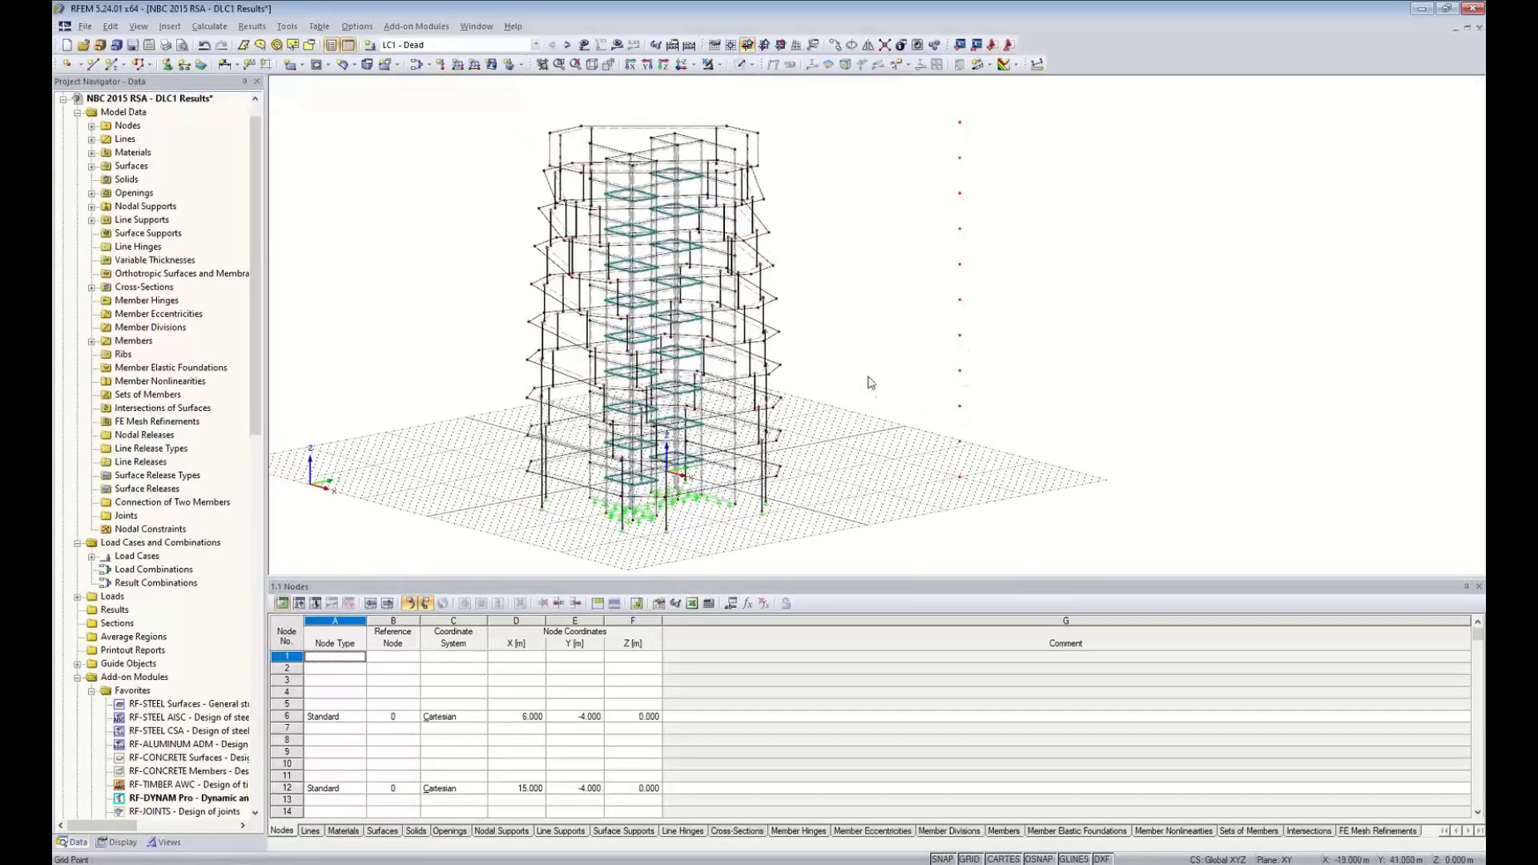
- Begin a new member of type Result Beam that integrates stresses and forces from listed objects, including all surfaces, solids and members
ctrl+middle_drag(871, 383, 949, 437)
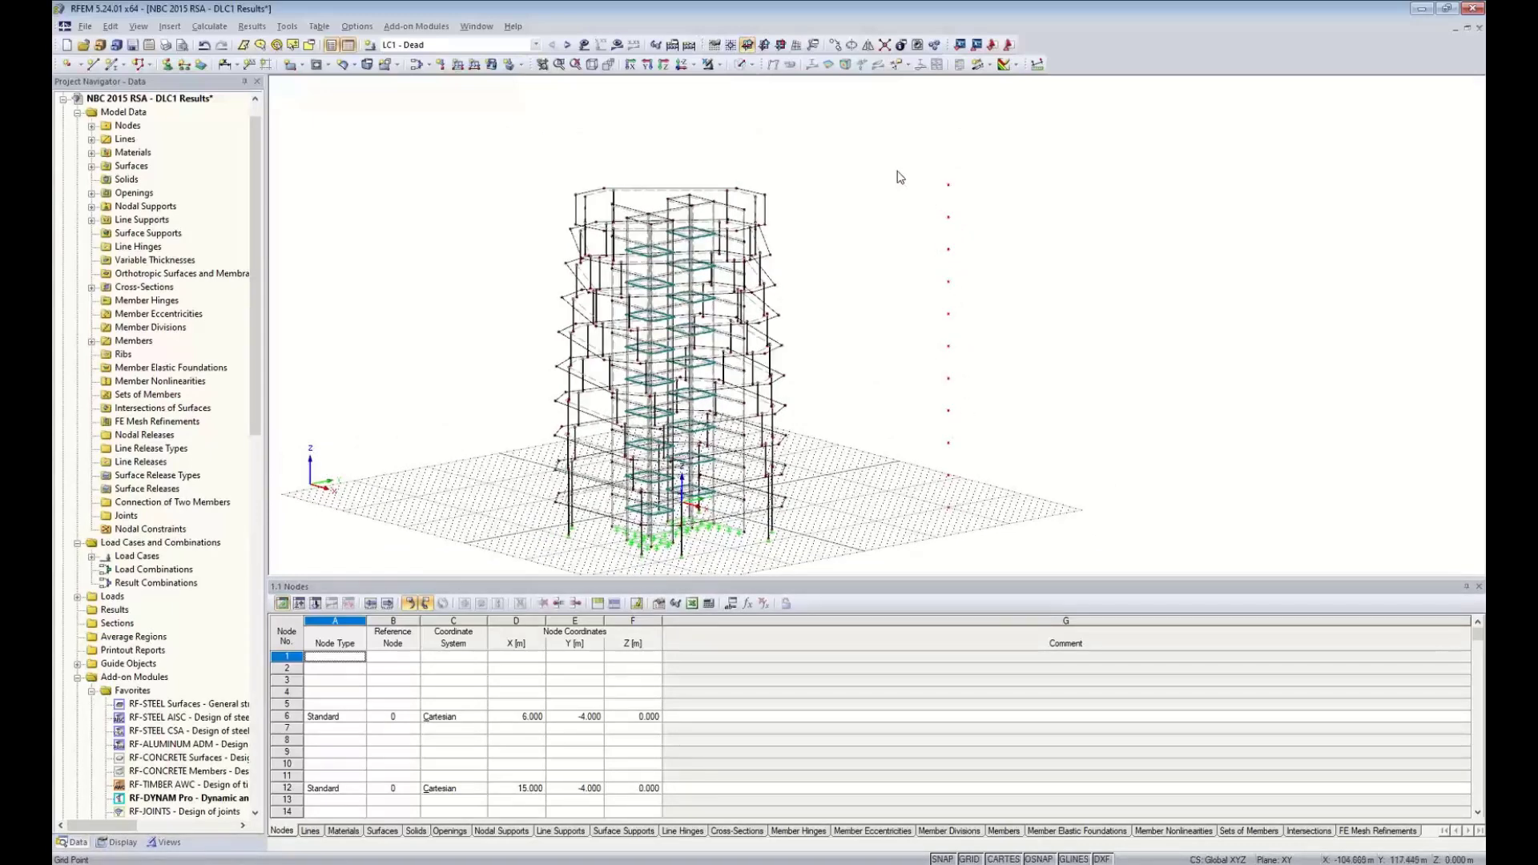
click(113, 63)
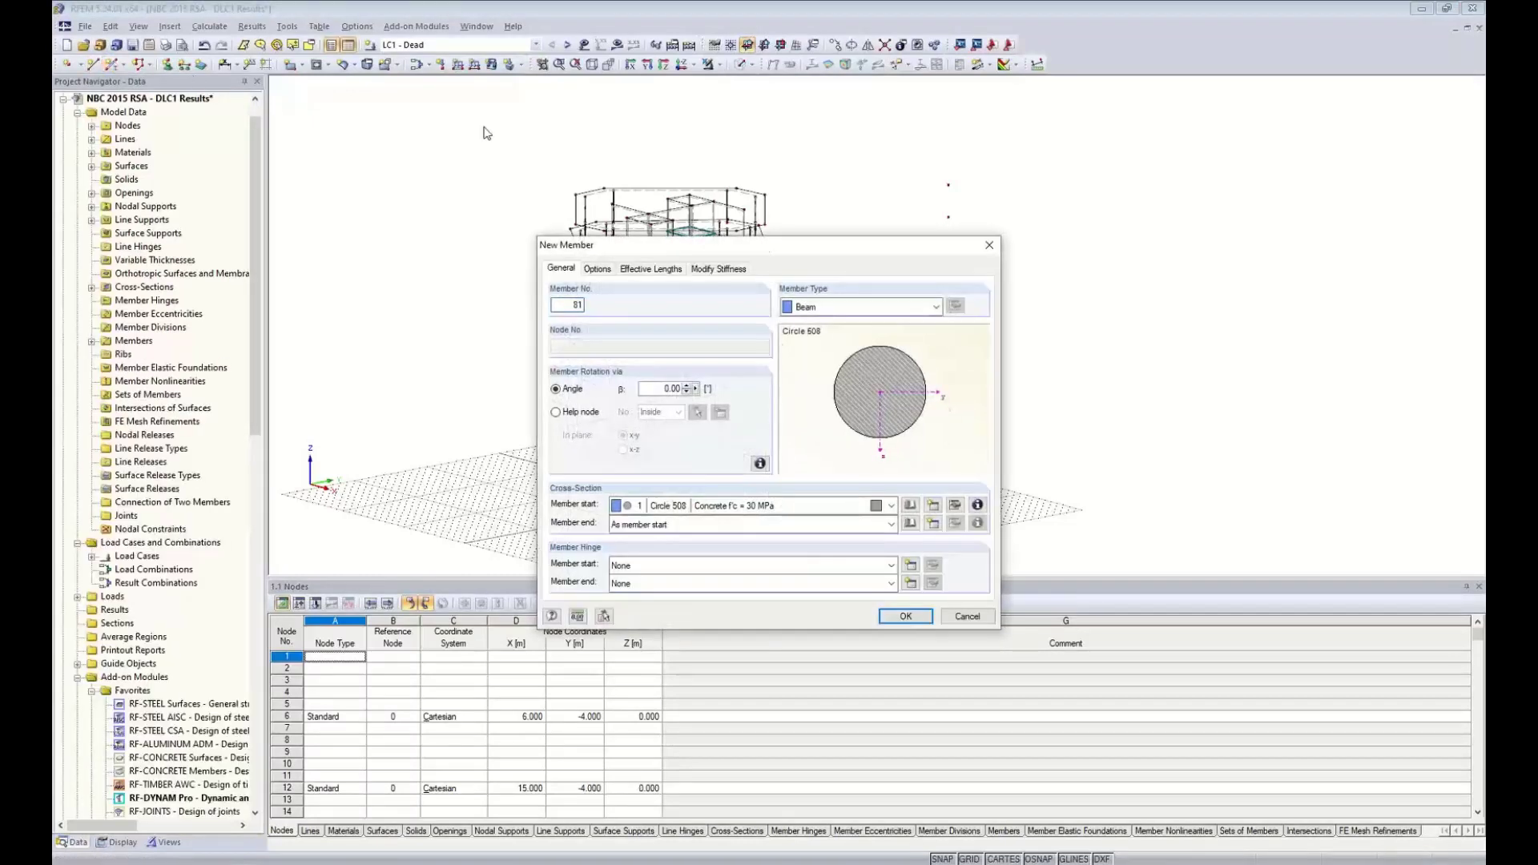
click(828, 309)
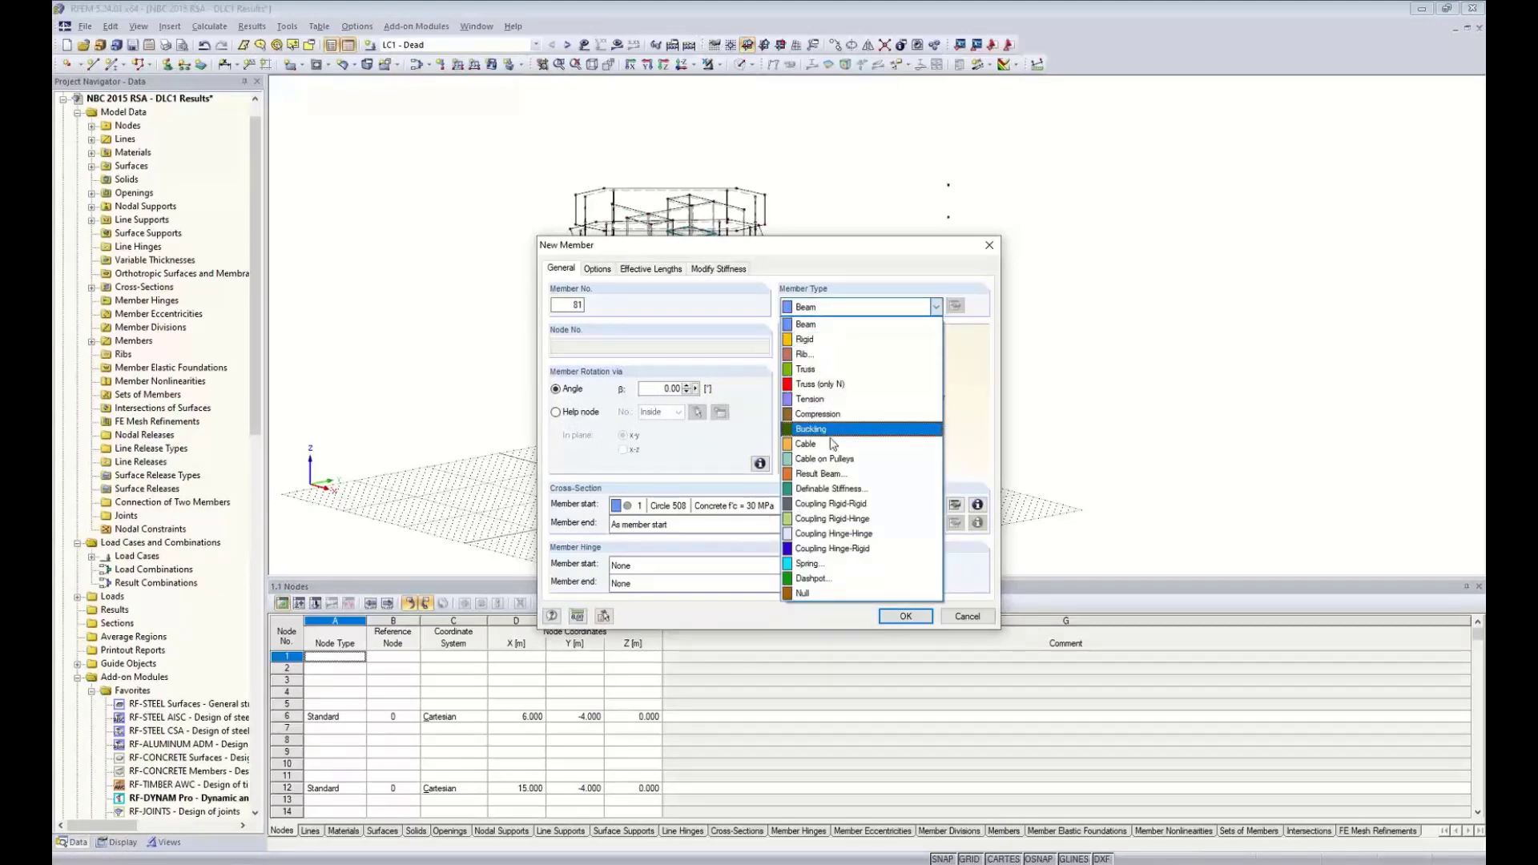
click(834, 476)
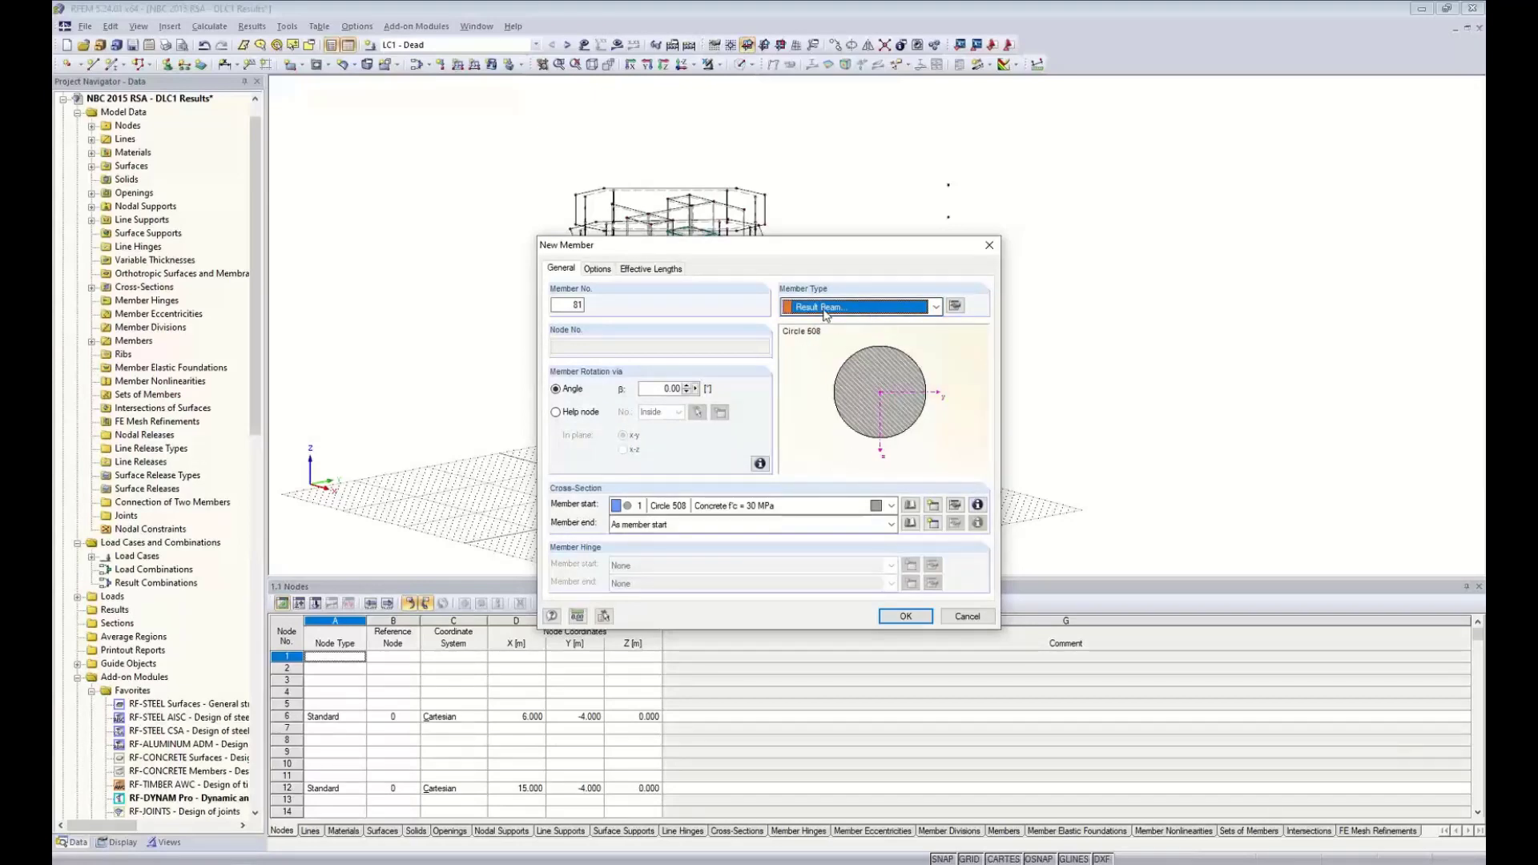
click(956, 306)
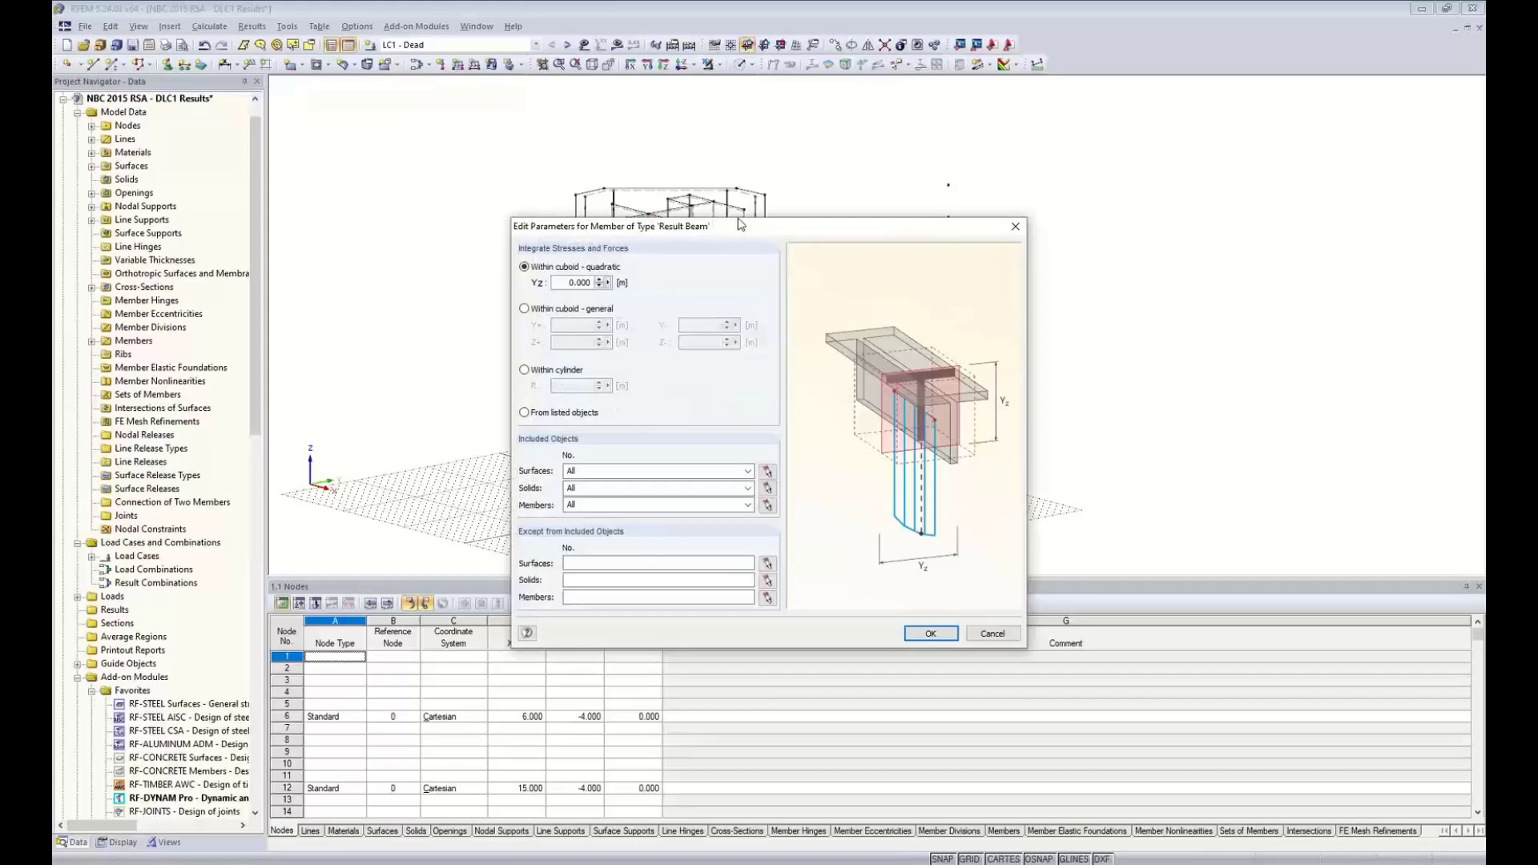
drag(741, 224, 768, 327)
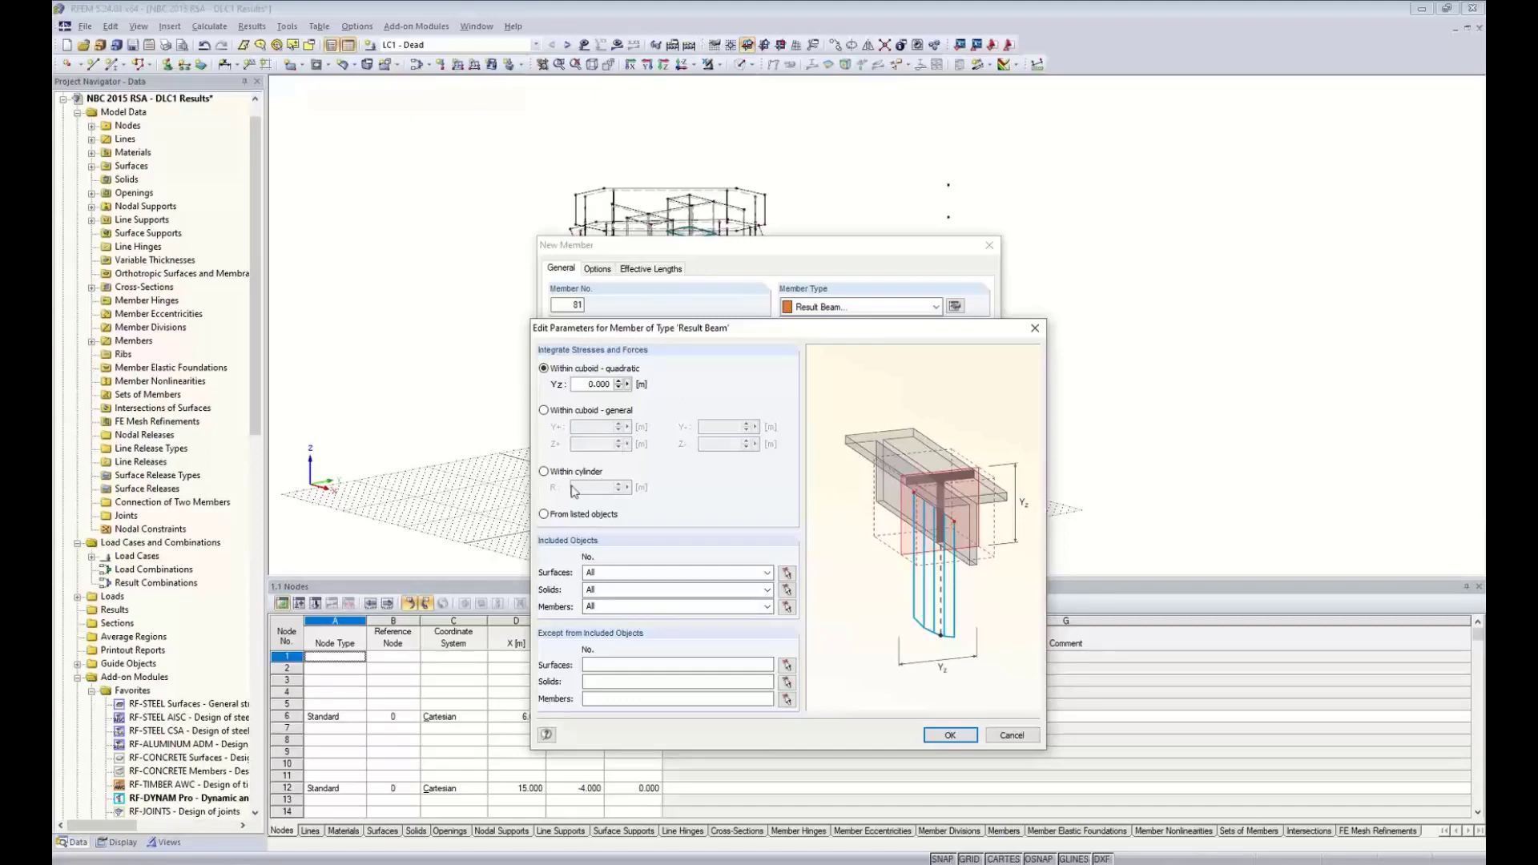
click(544, 515)
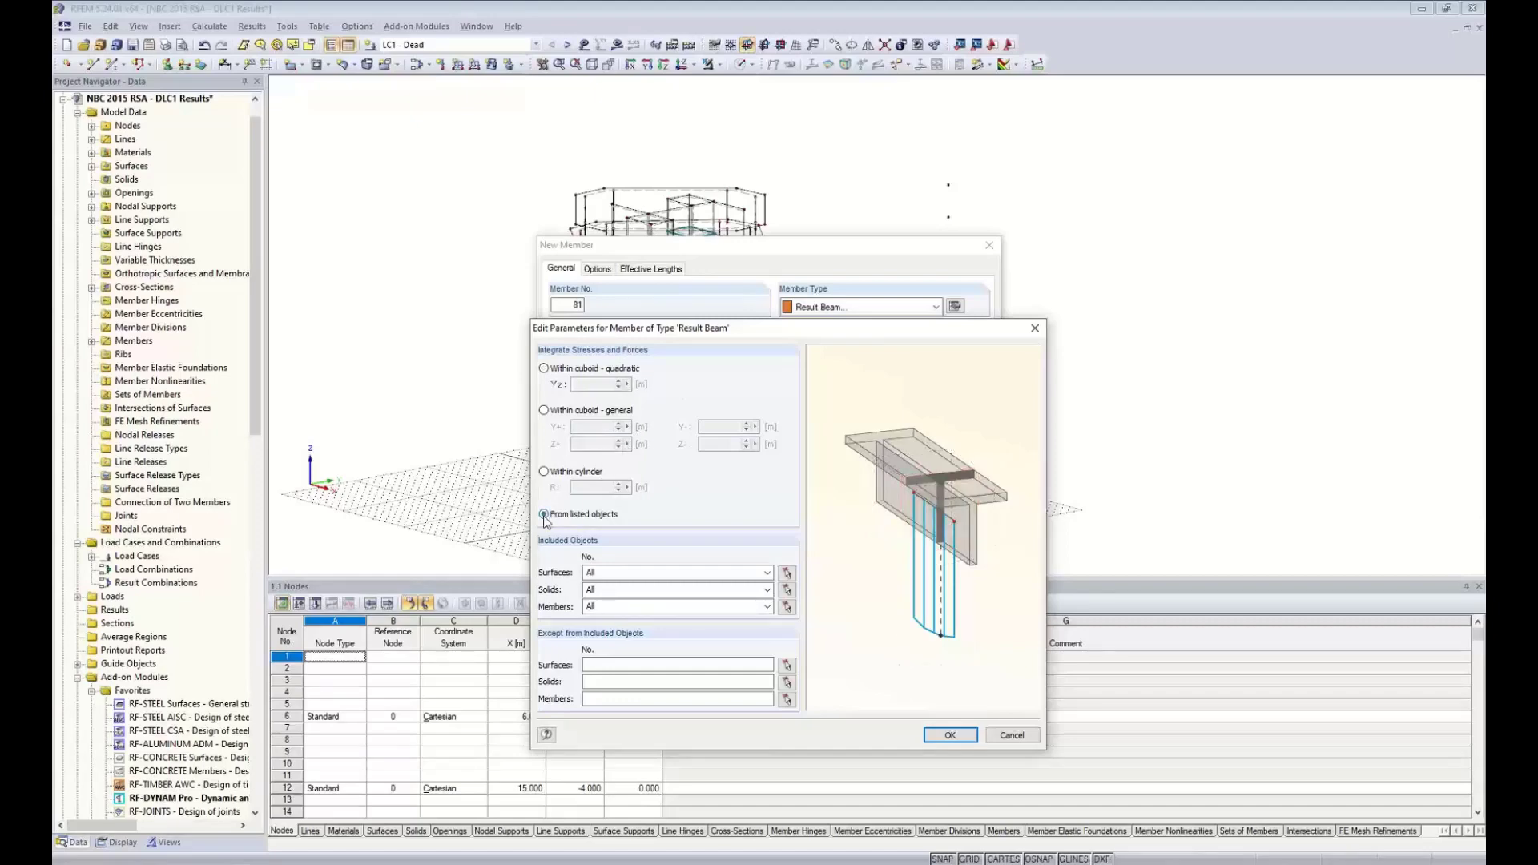
drag(763, 327, 784, 267)
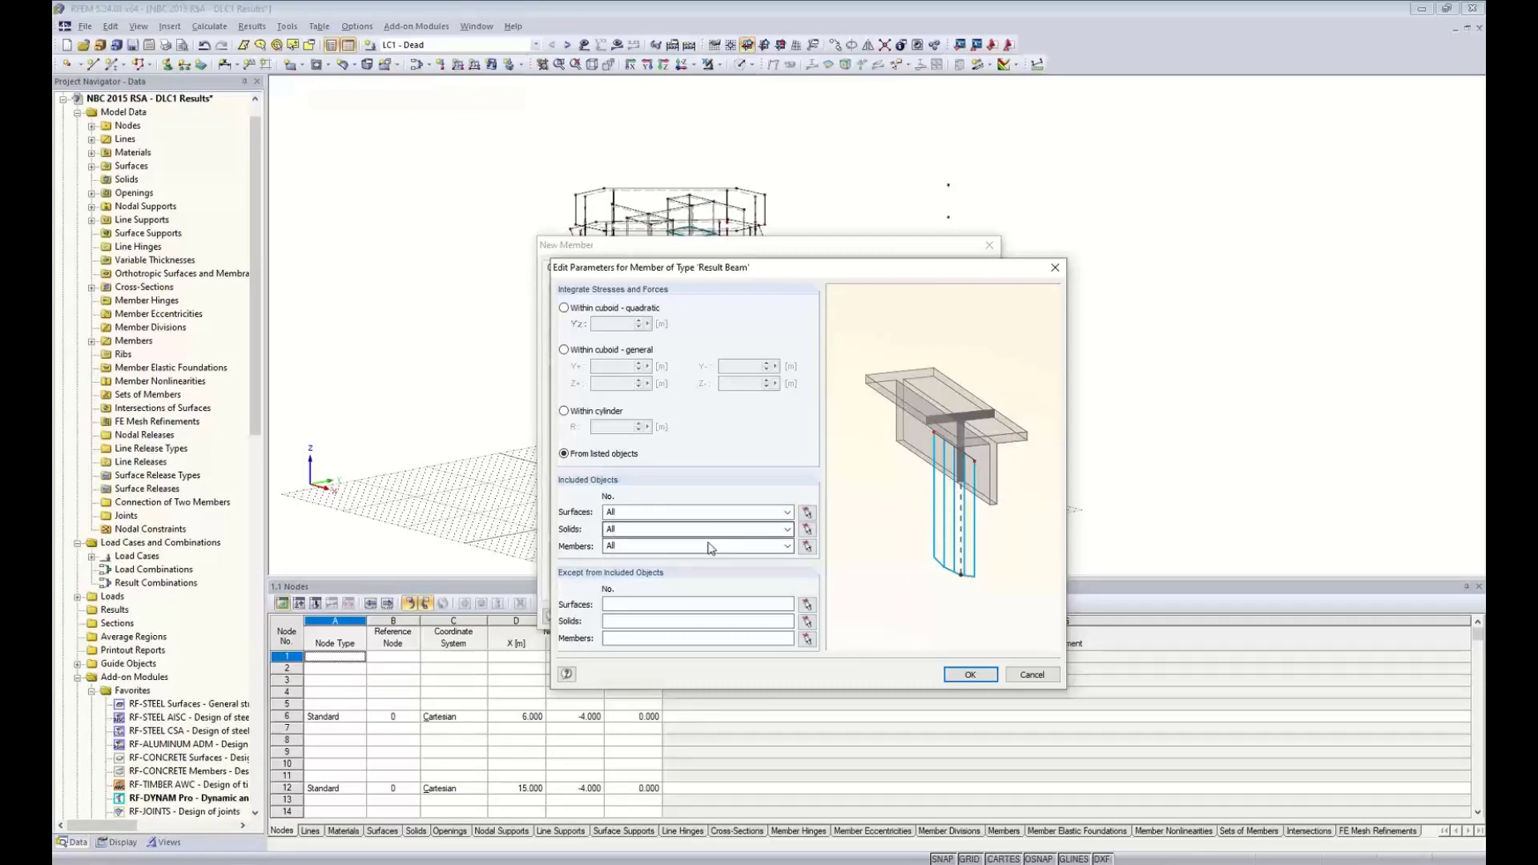
click(970, 674)
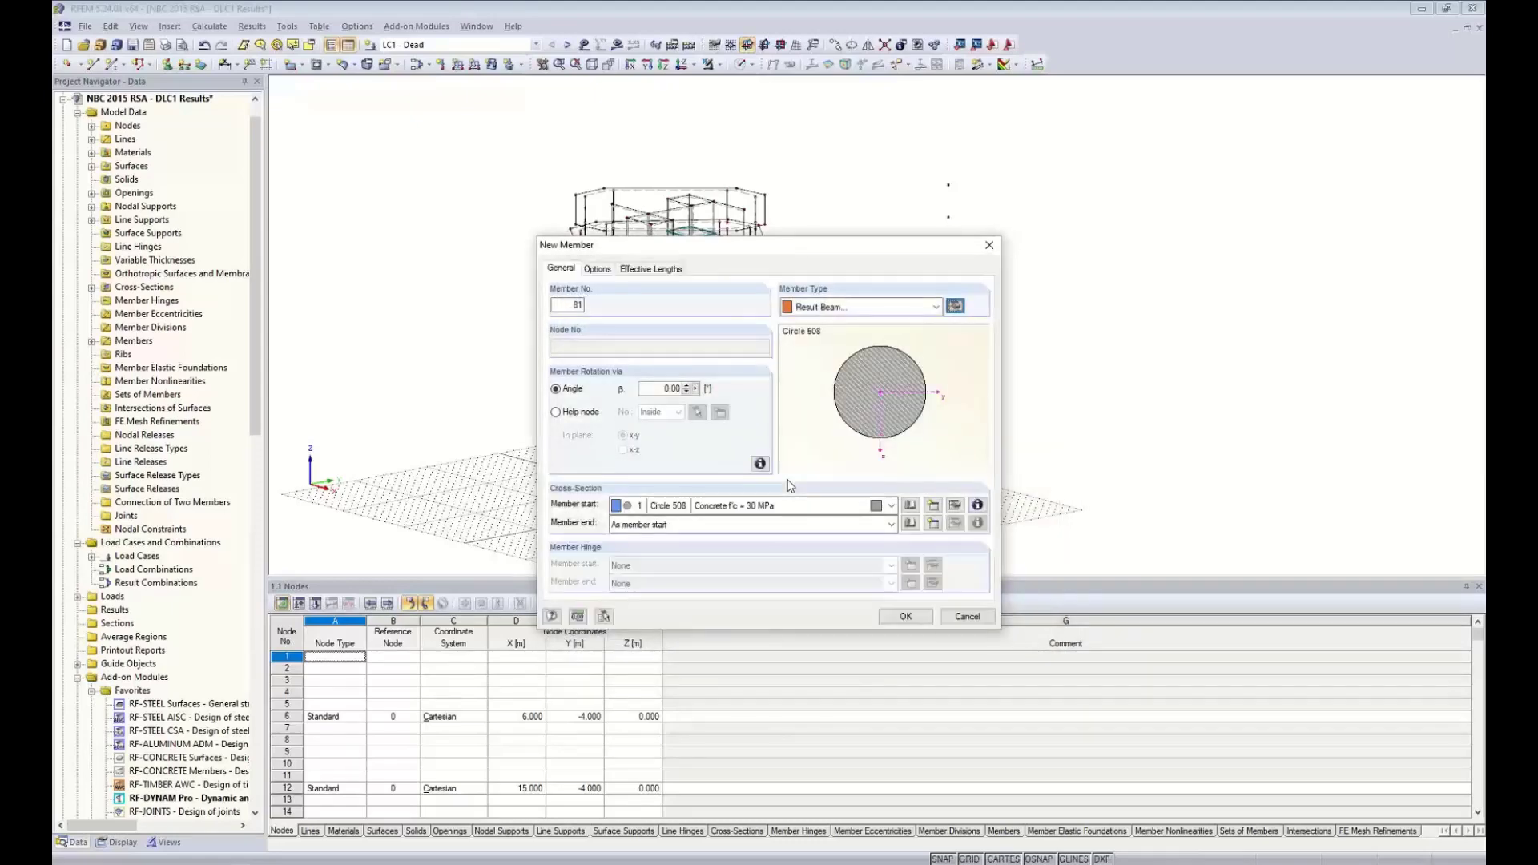
- Draw the result beam with the Circle 508 concrete section along the vertical row of nodes, from the base node to the top node
click(657, 509)
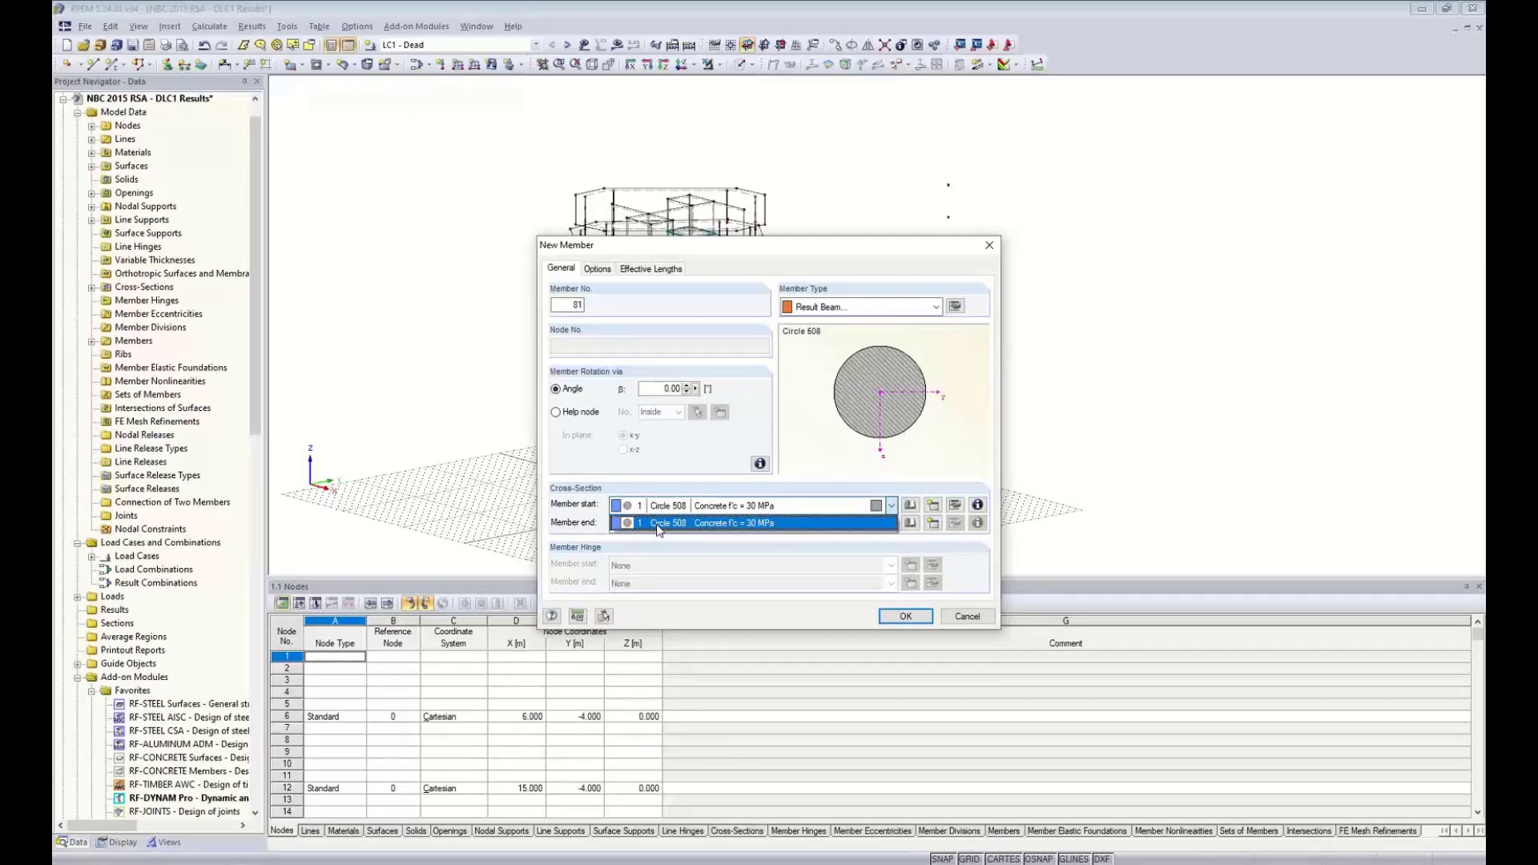
click(719, 471)
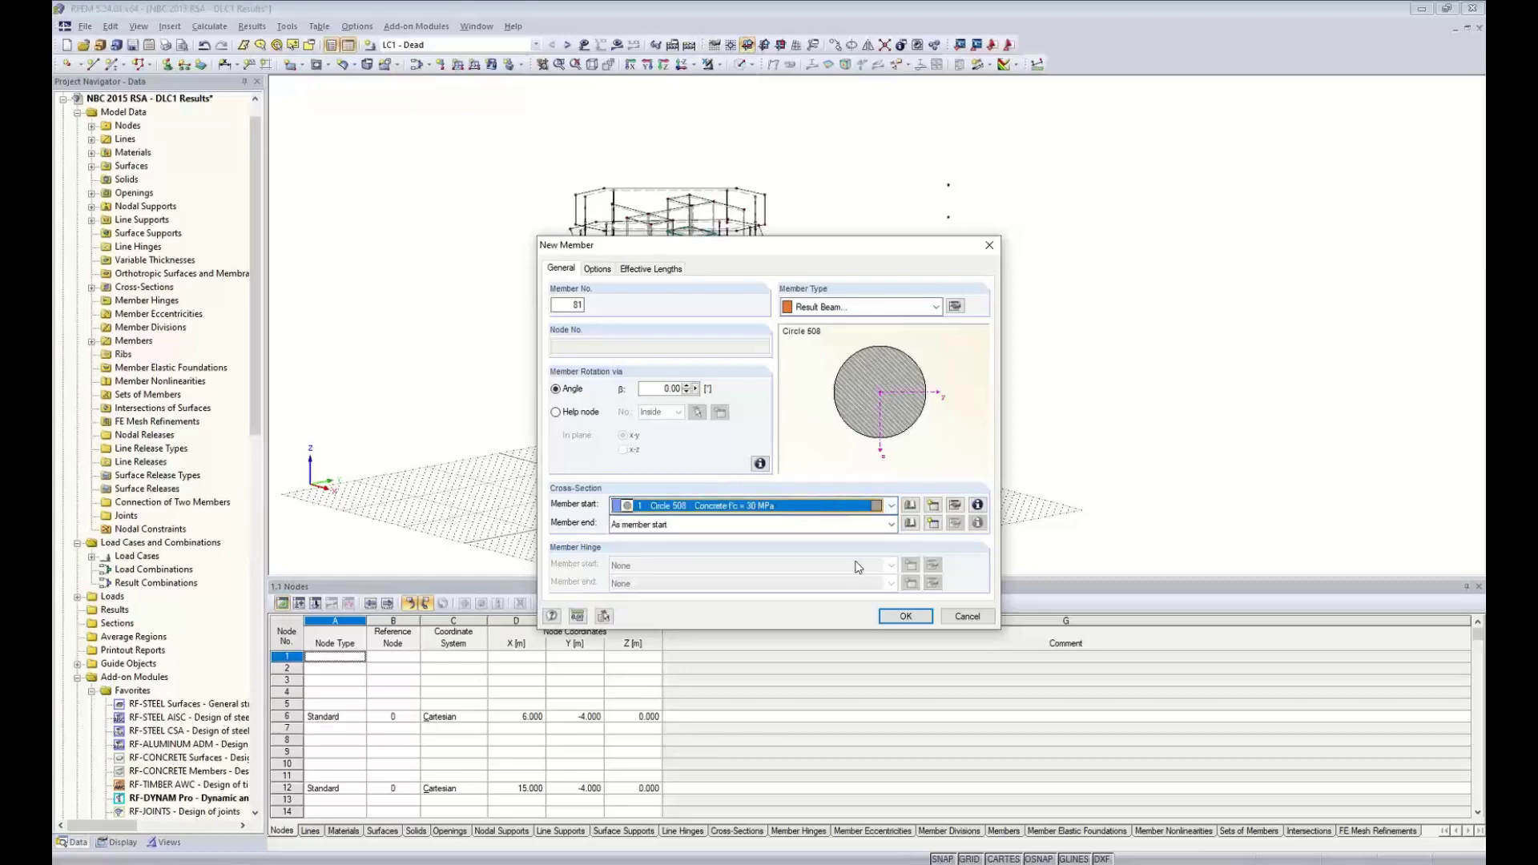
click(900, 617)
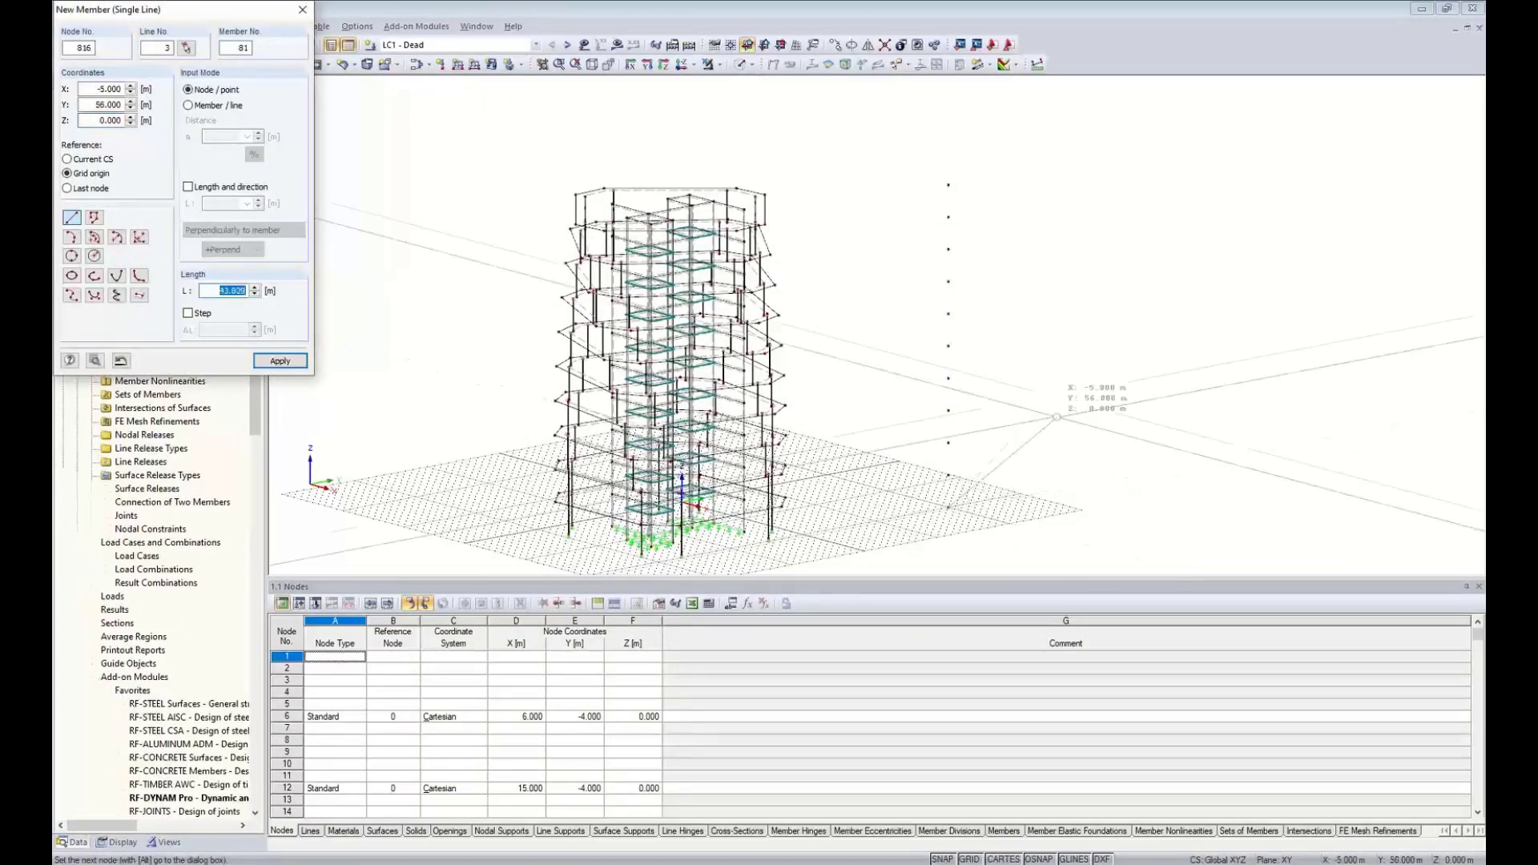
click(948, 185)
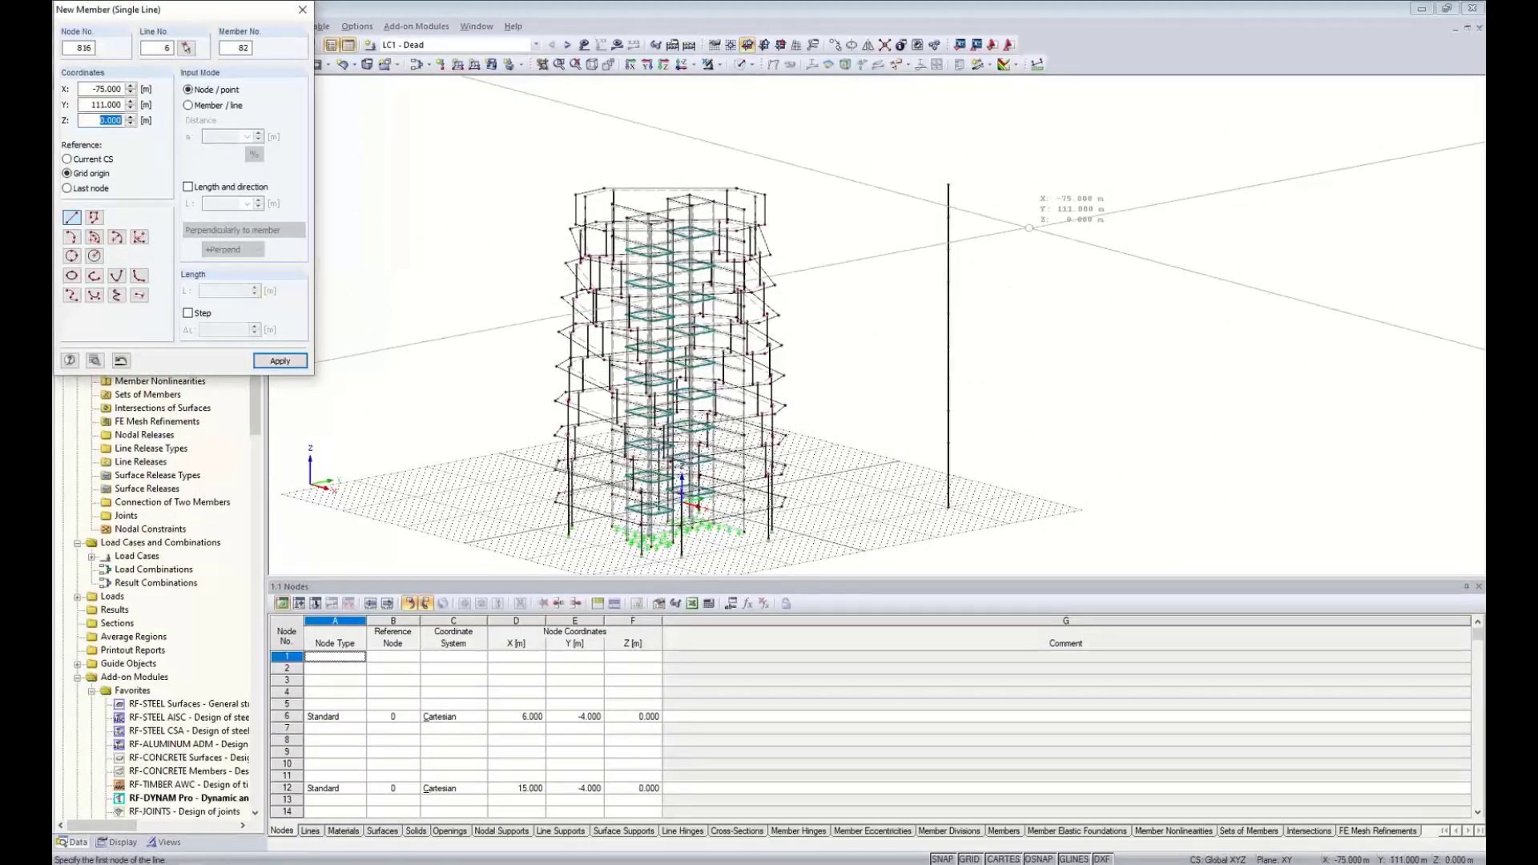
key(Escape)
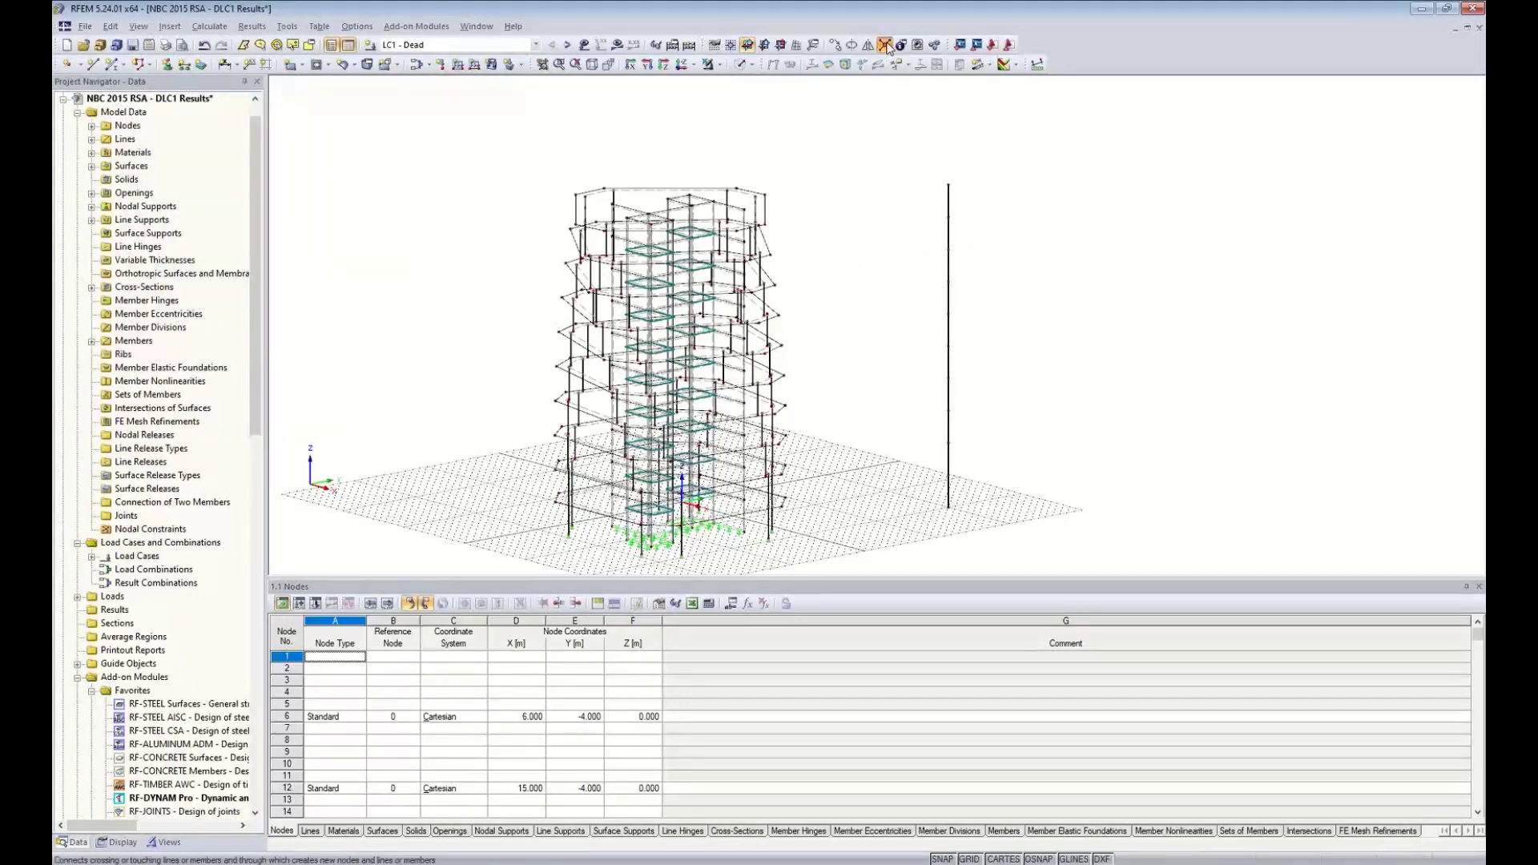
- Connect the result beam with the floor-level nodes along its height and display the building as a solid rendered model
click(886, 46)
drag(901, 141, 1002, 535)
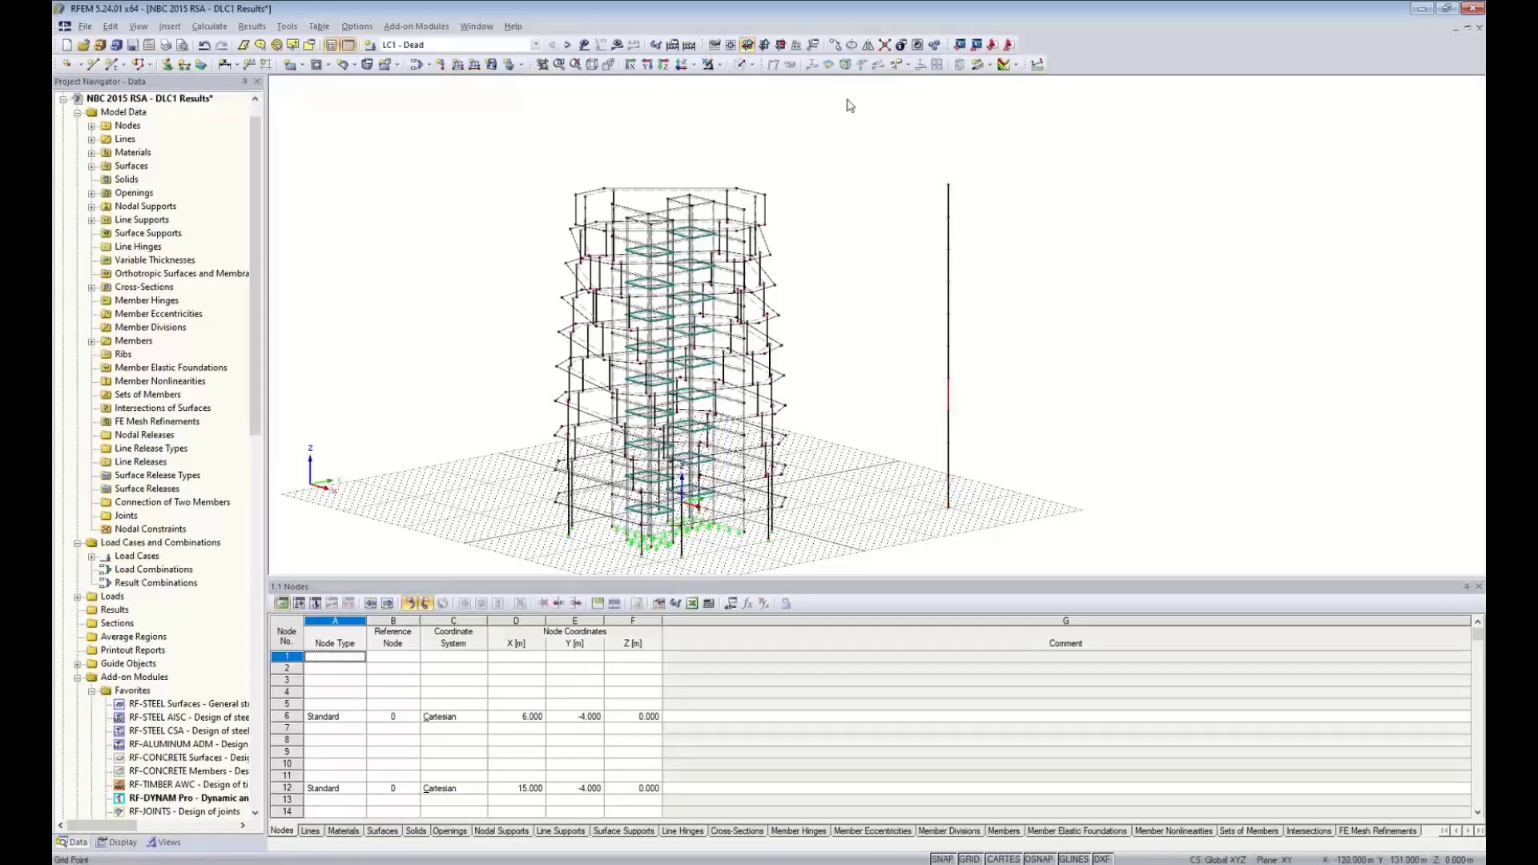
click(750, 64)
click(767, 115)
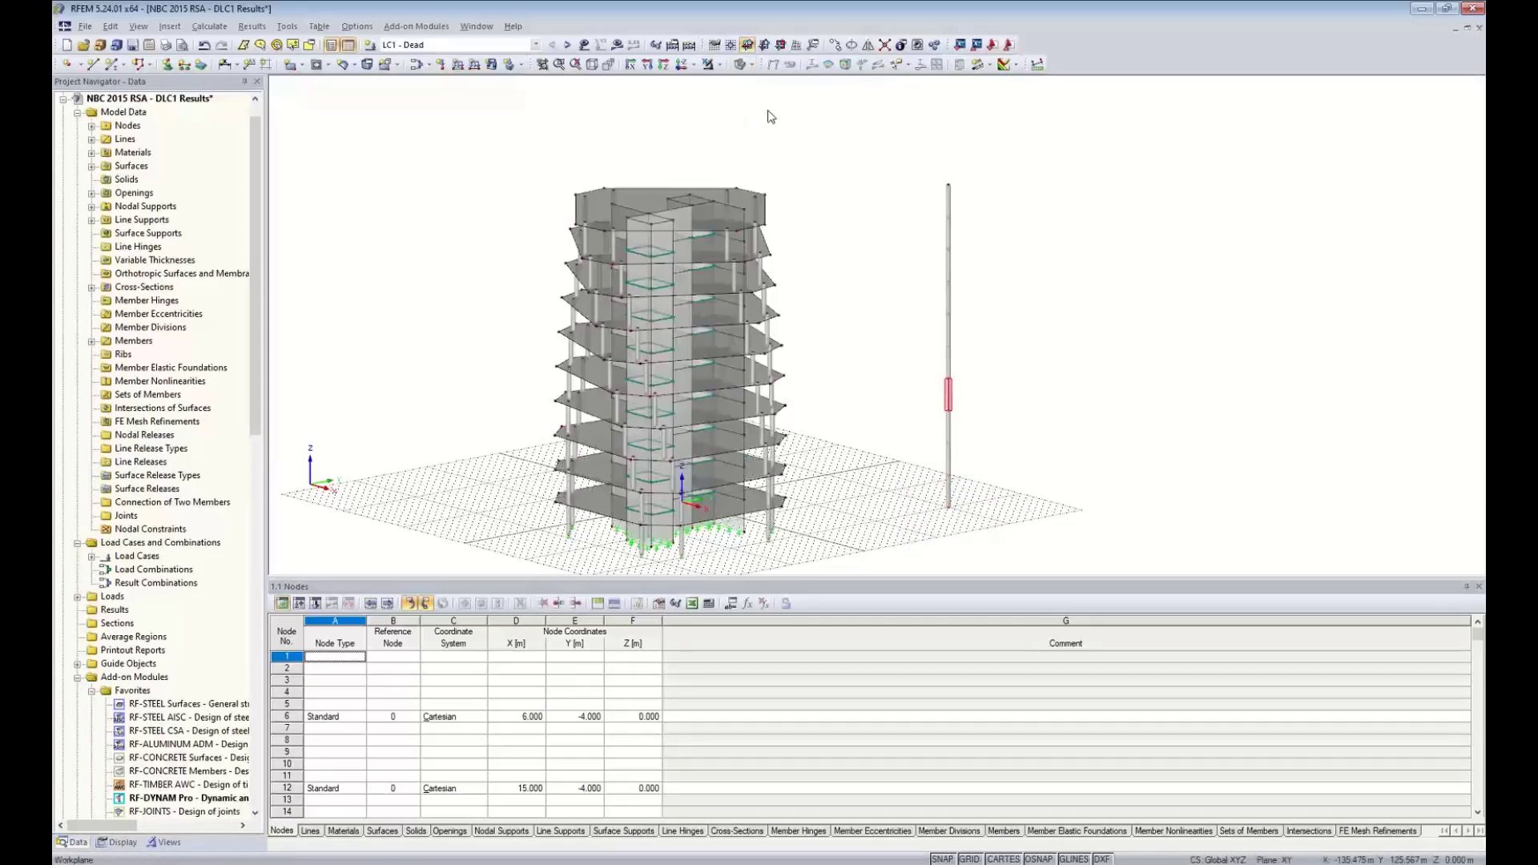
mouse_move(902, 376)
ctrl+middle_down()
mouse_move(895, 391)
mouse_move(937, 361)
mouse_move(985, 357)
mouse_move(920, 383)
ctrl+middle_up()
scroll(920, 383, up, 3)
scroll(920, 383, down, 1)
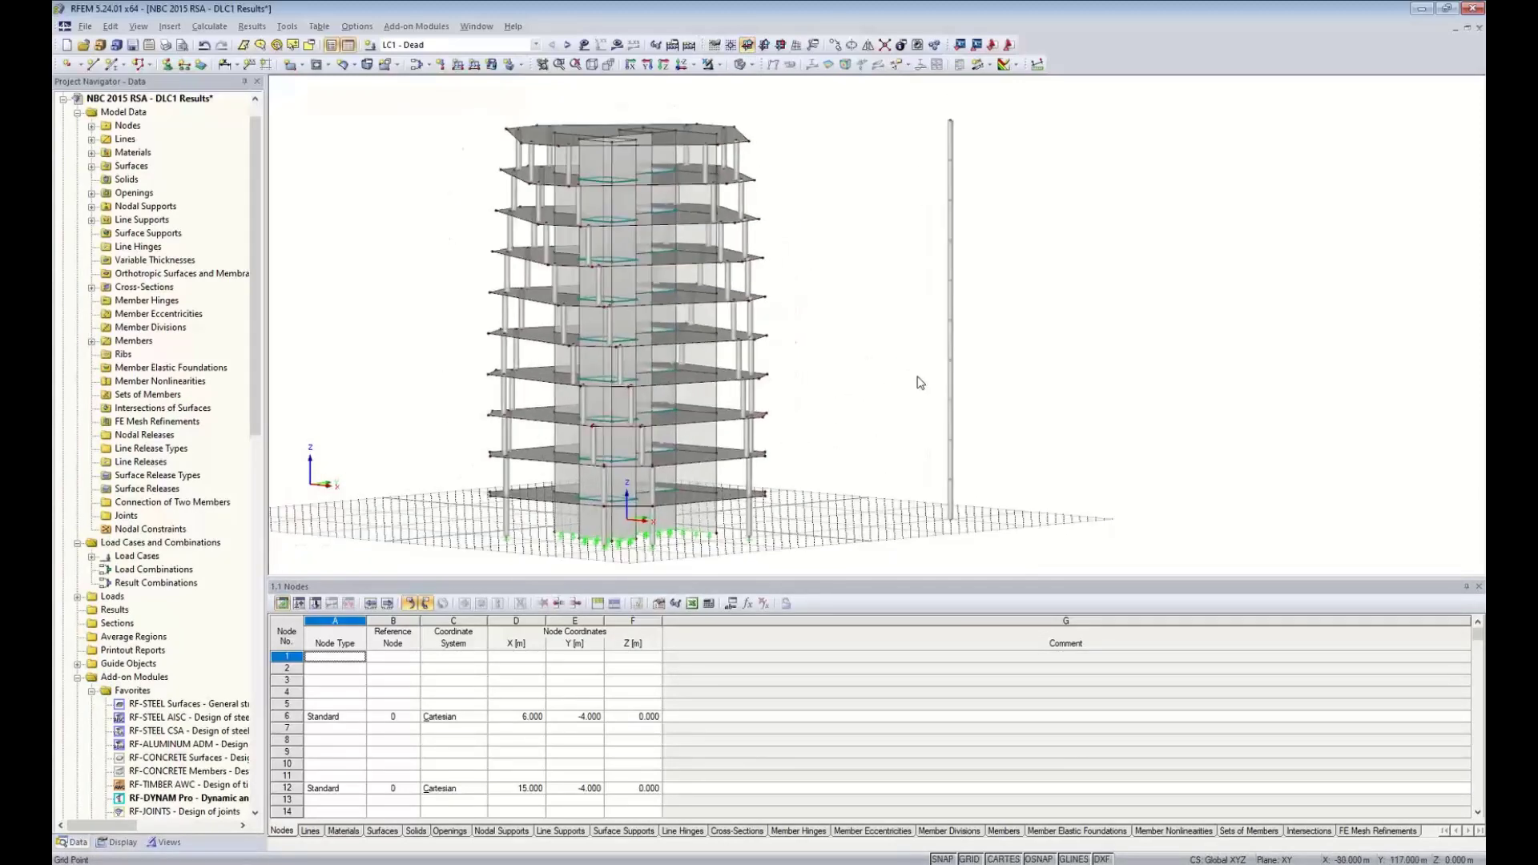
ctrl+middle_drag(910, 435, 866, 440)
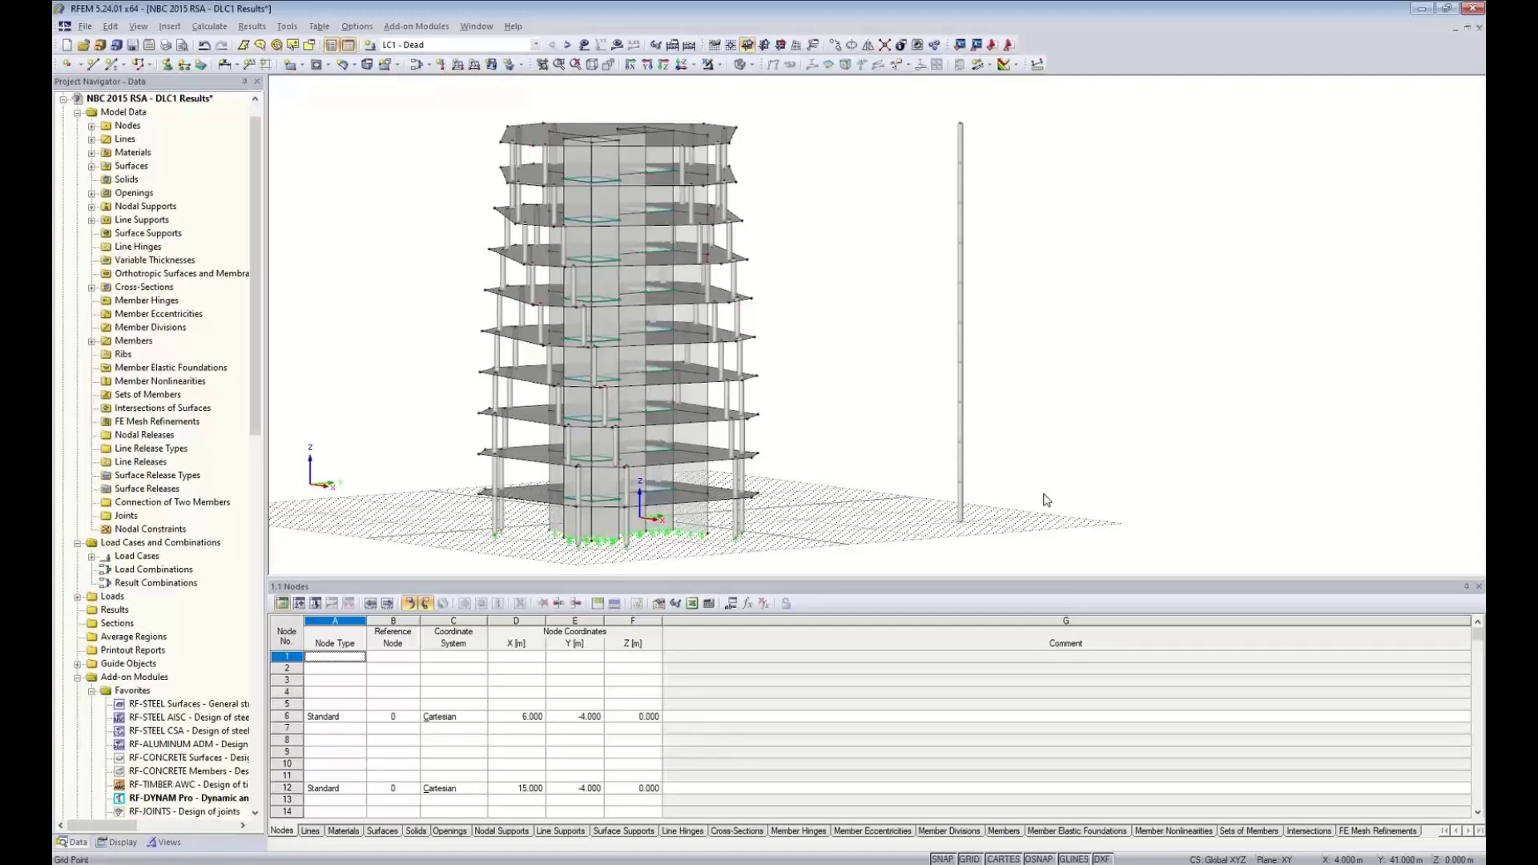
click(498, 46)
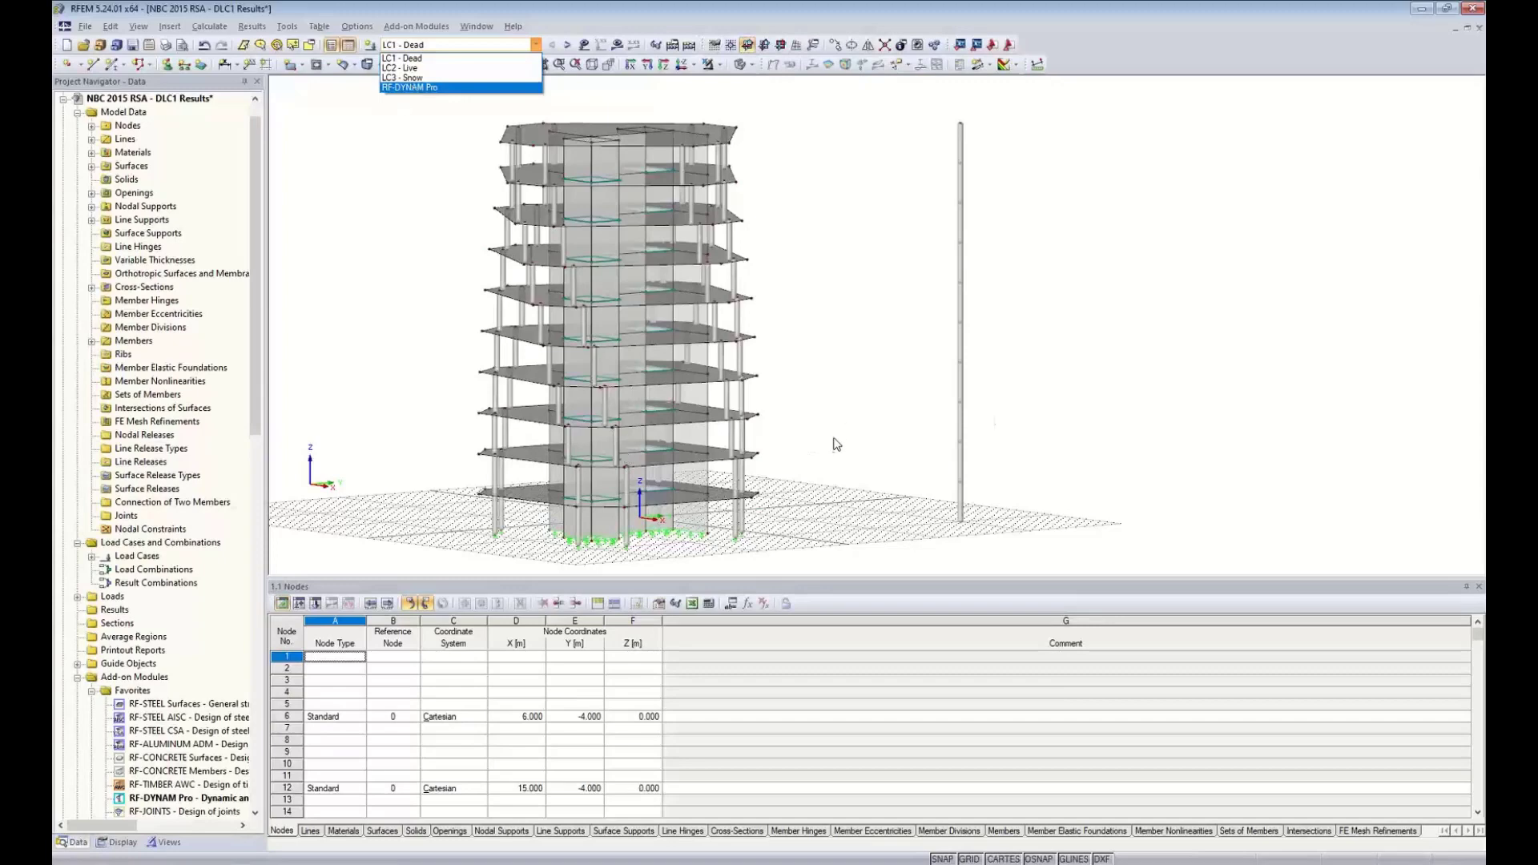
click(845, 411)
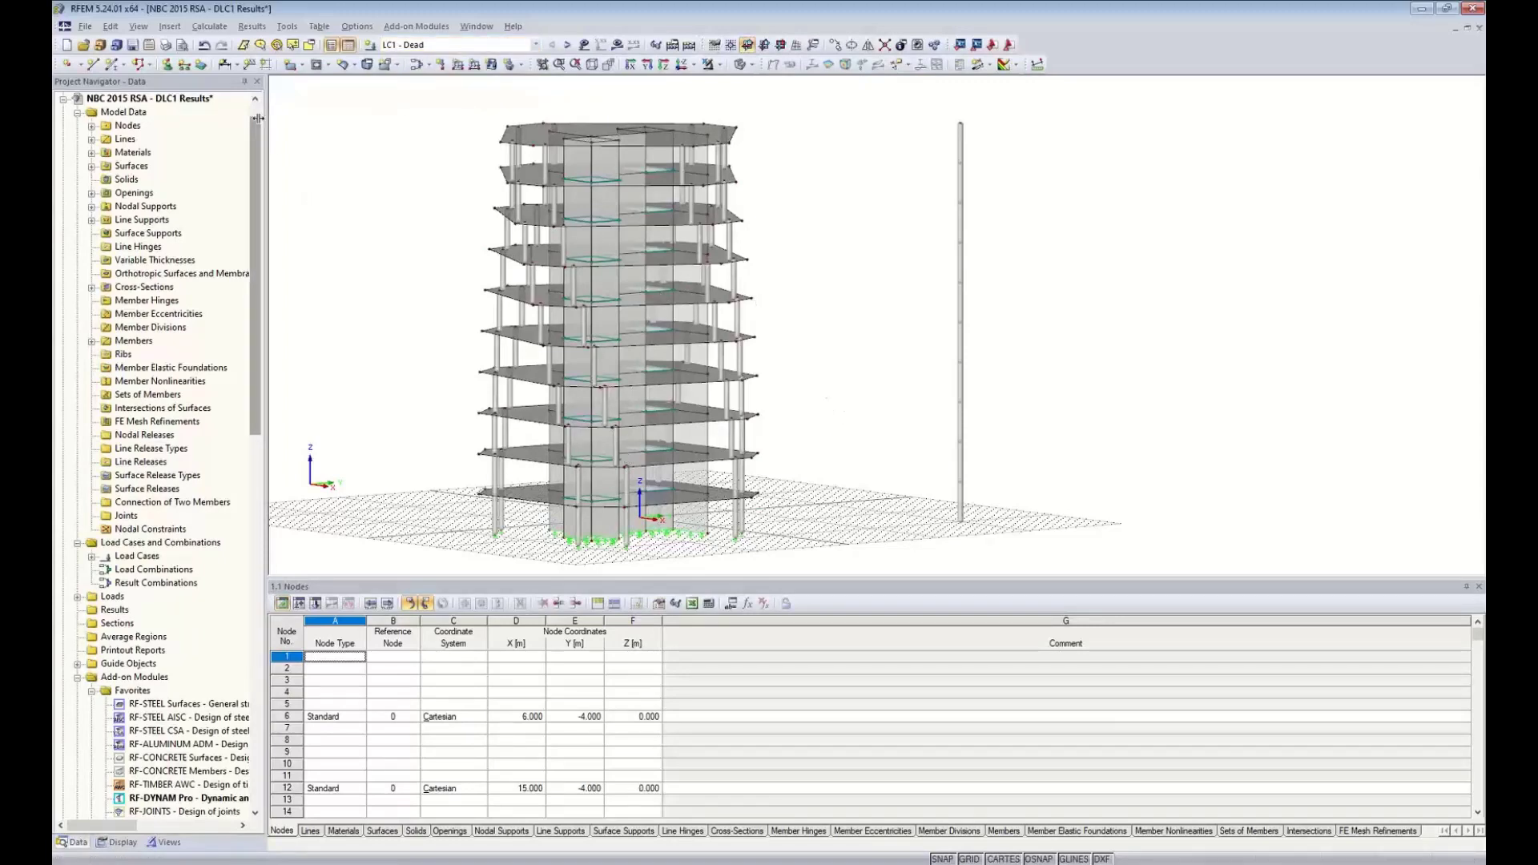
click(209, 27)
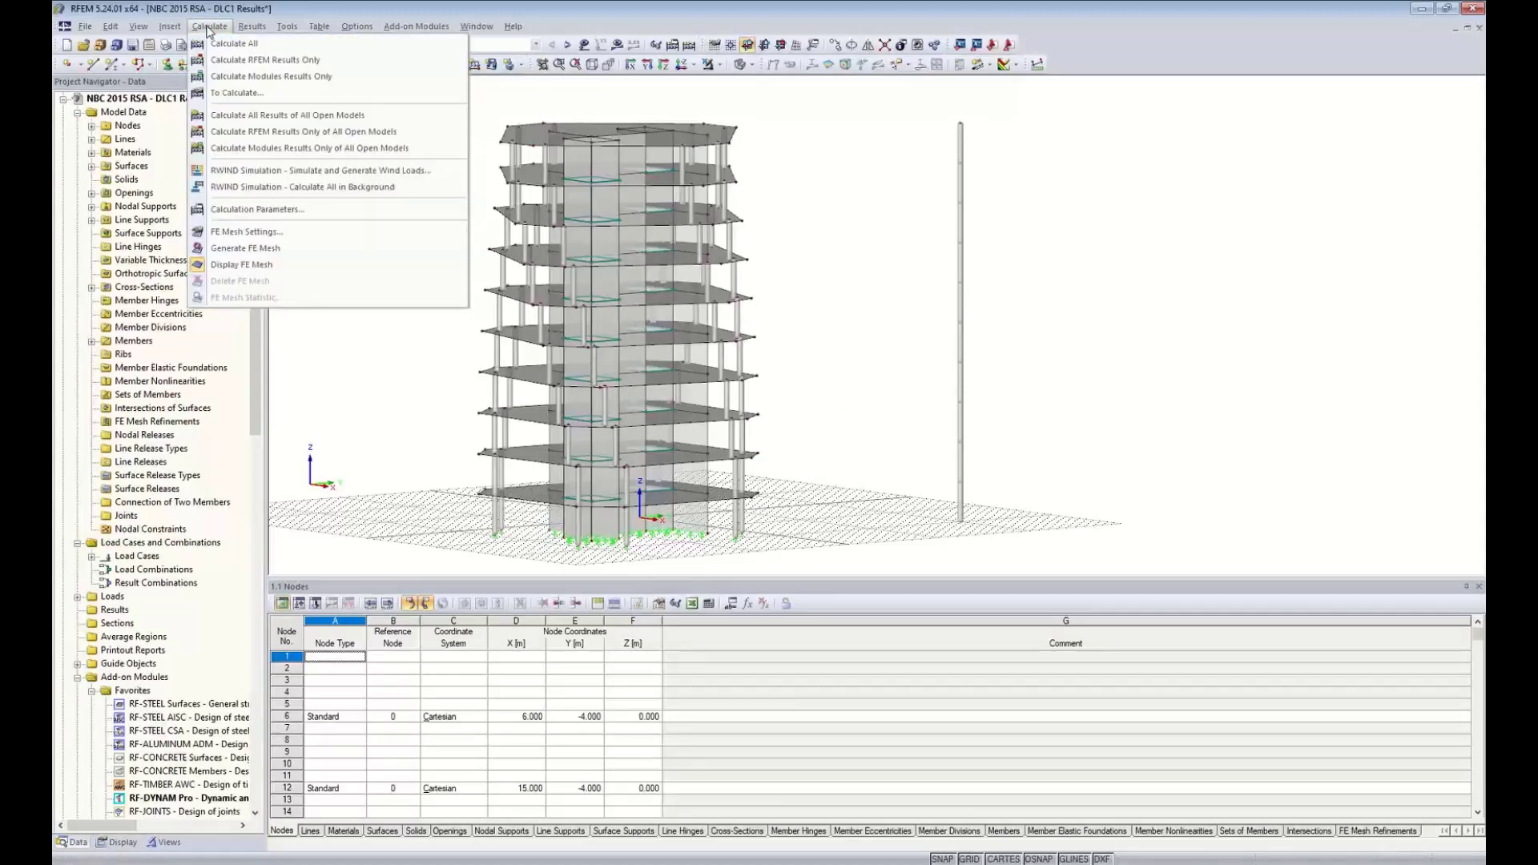
click(813, 173)
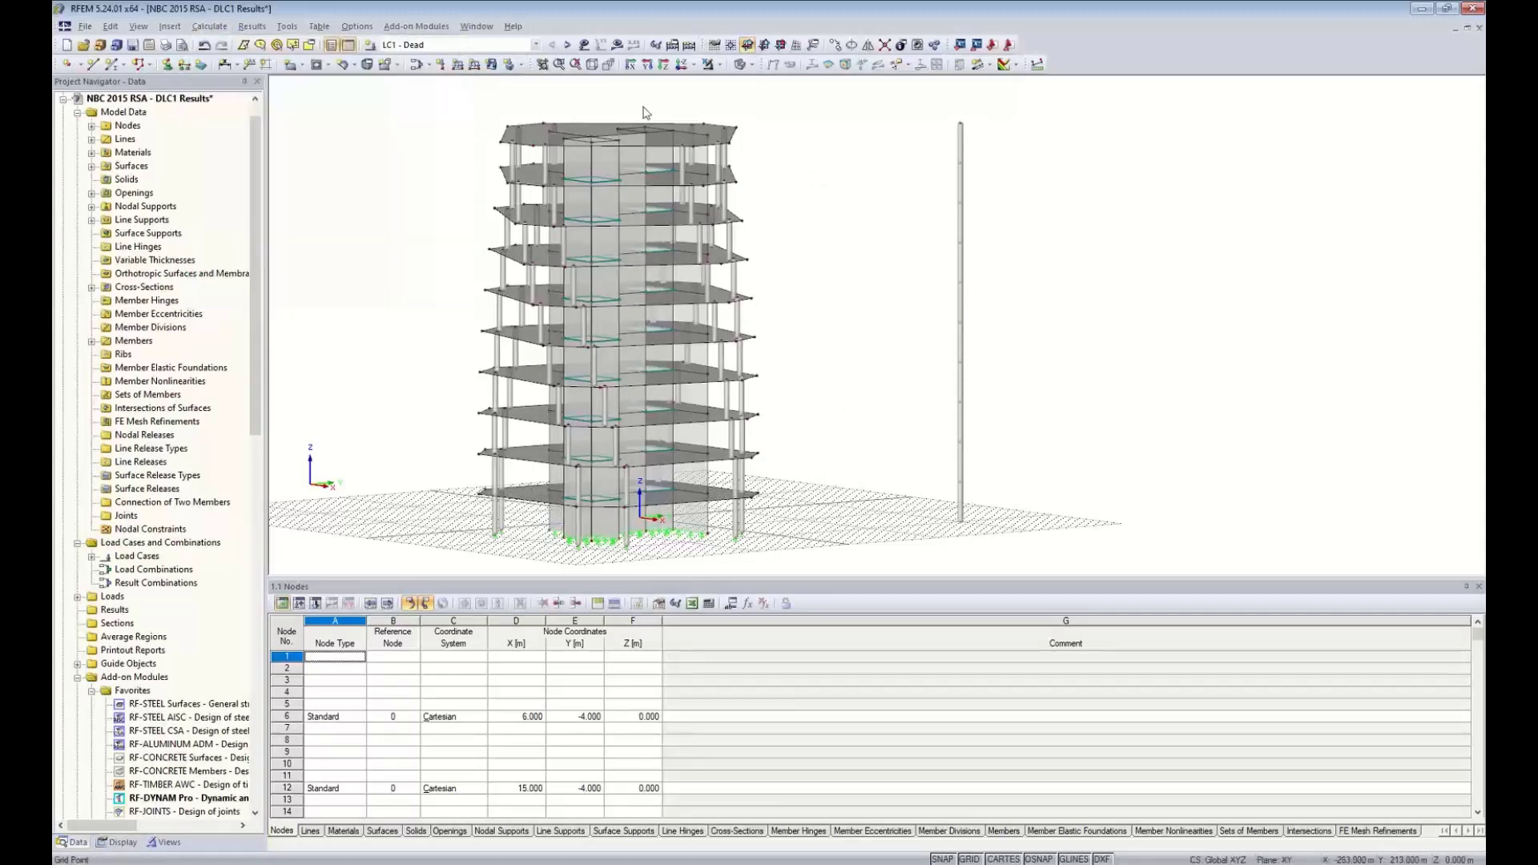
- Switch to the open NBC 2015 RSA - Base Shear Results model and select RC1 - DLC1 - Result Envelope - X
click(491, 27)
click(526, 251)
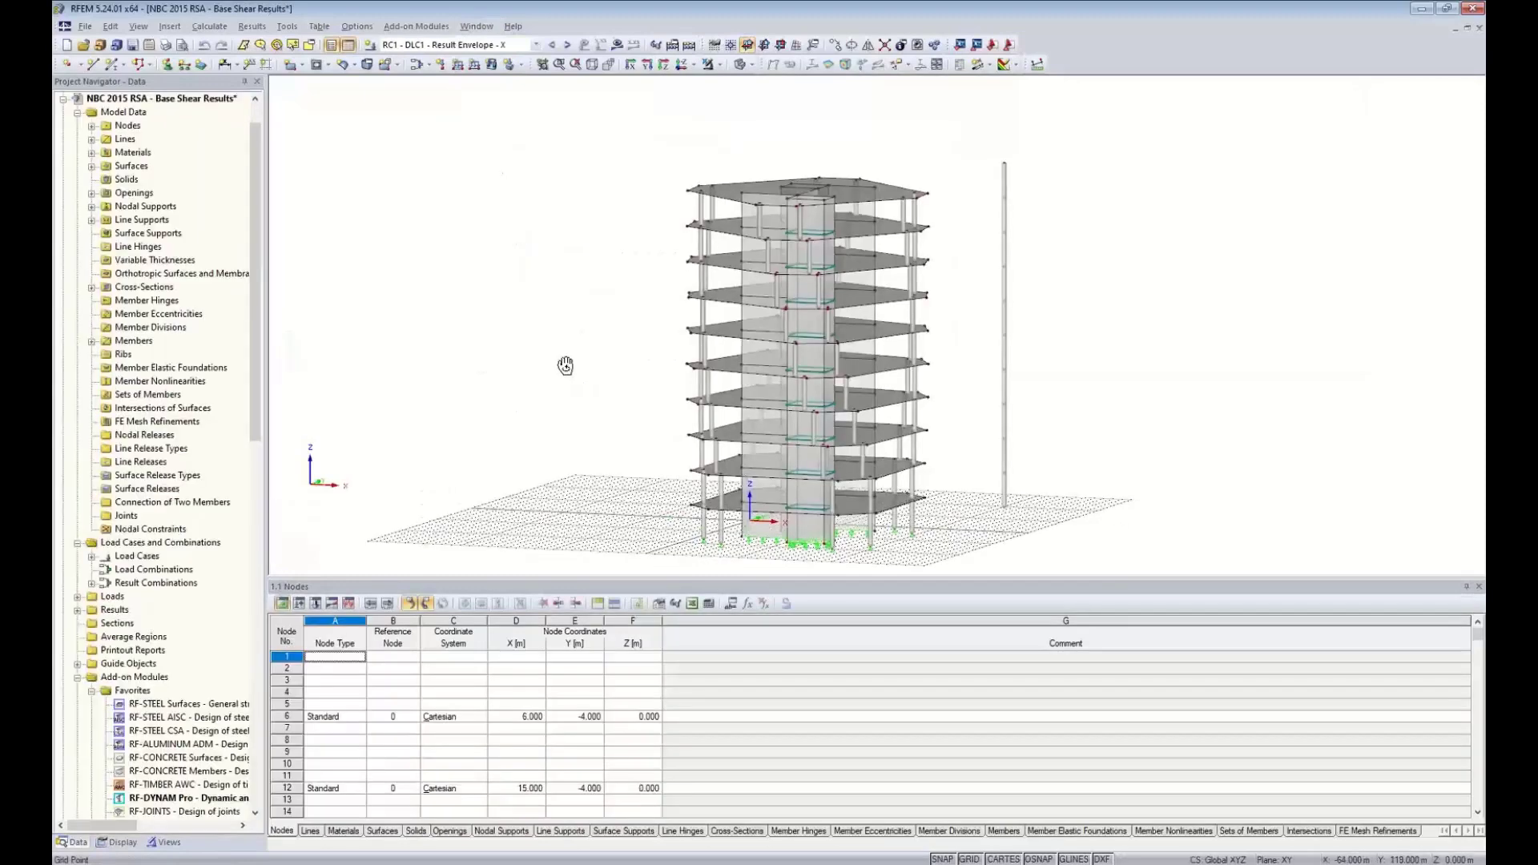
ctrl+middle_drag(565, 365, 491, 350)
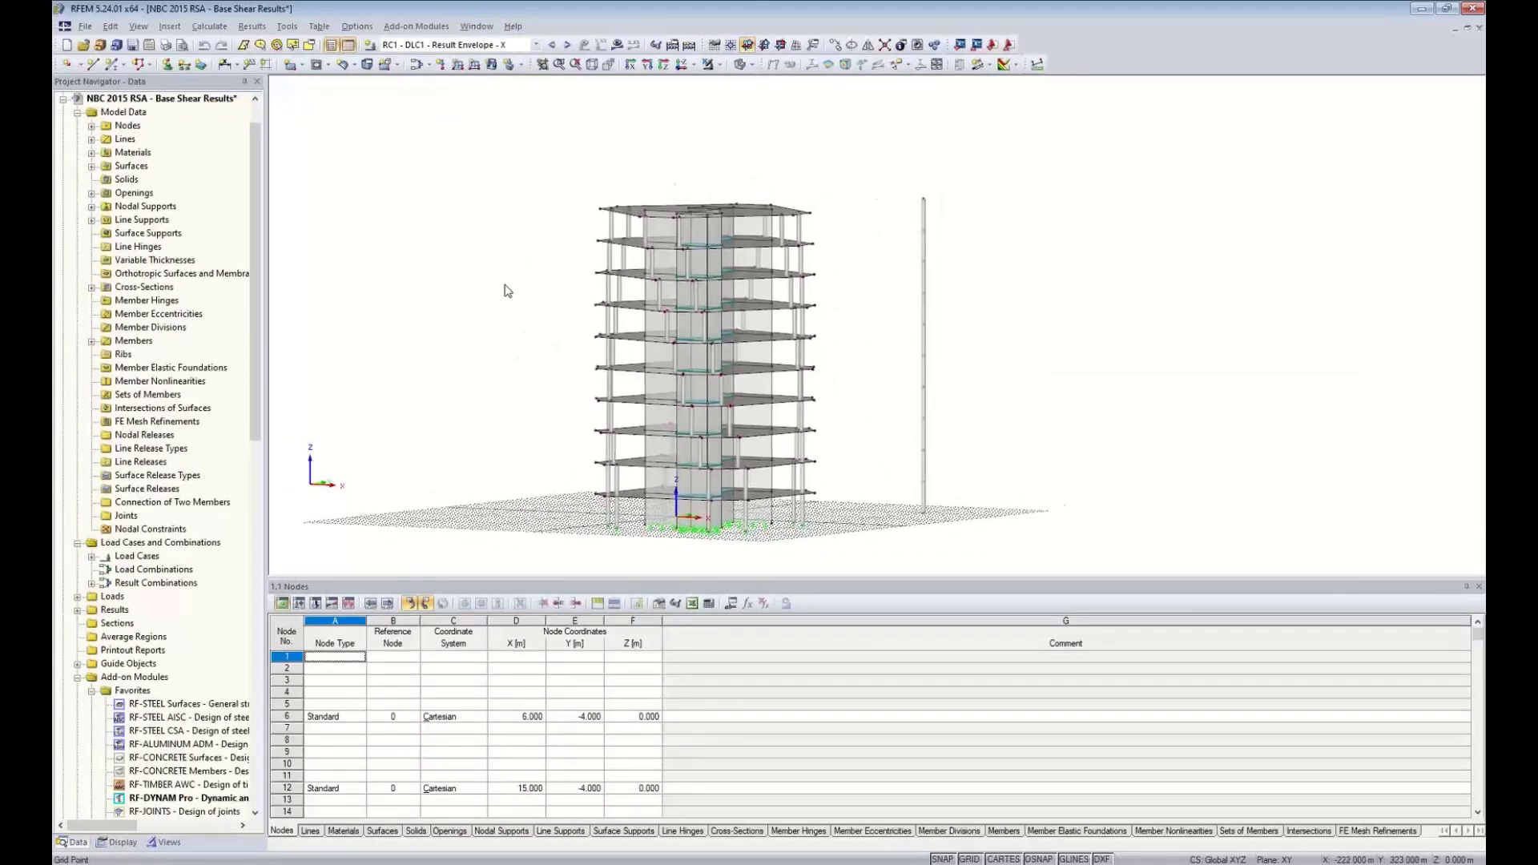
click(536, 45)
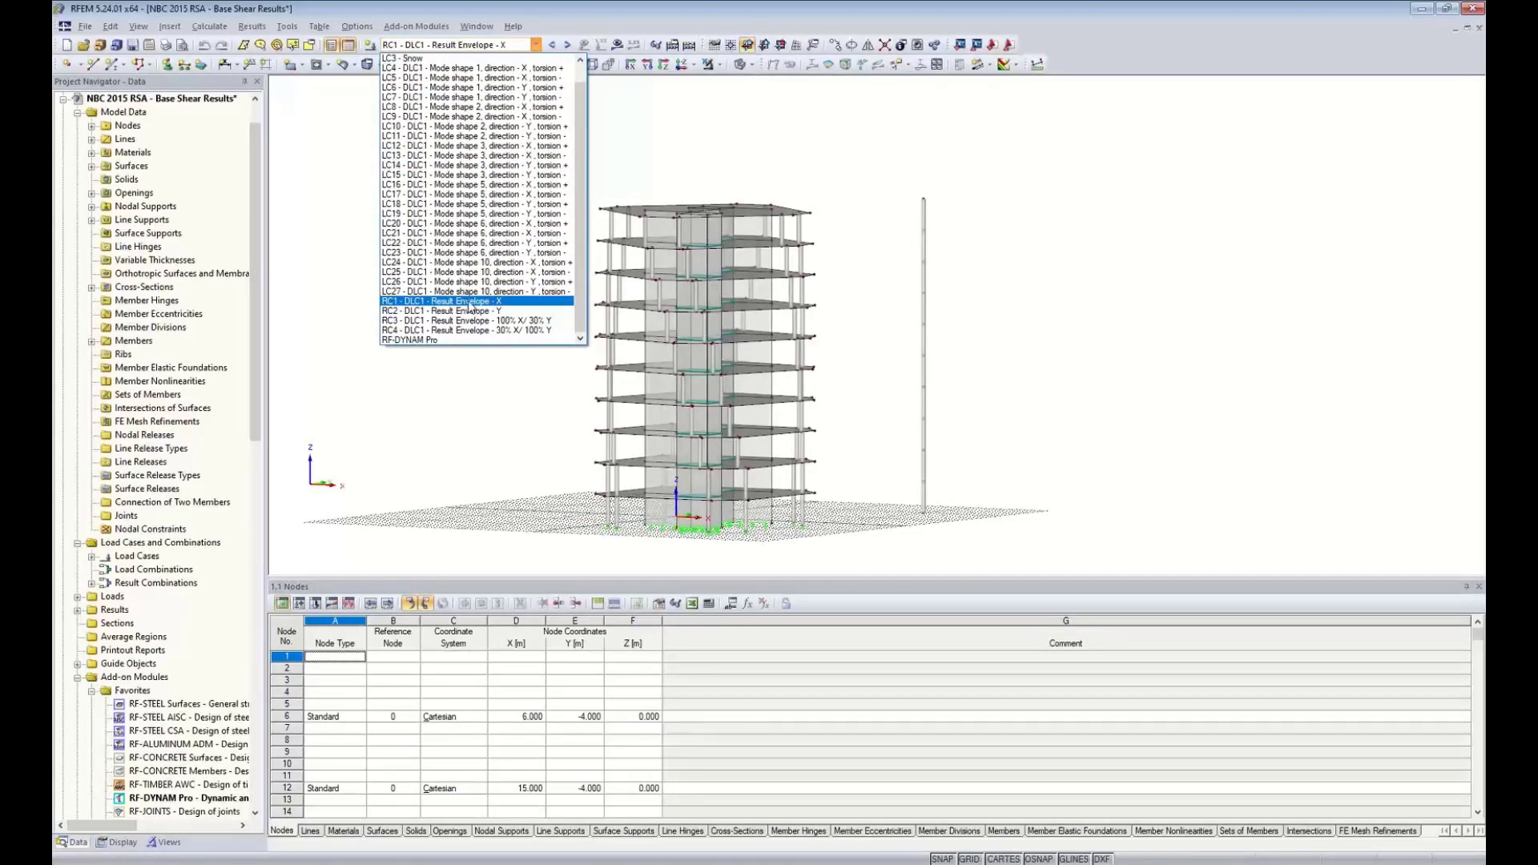
click(469, 302)
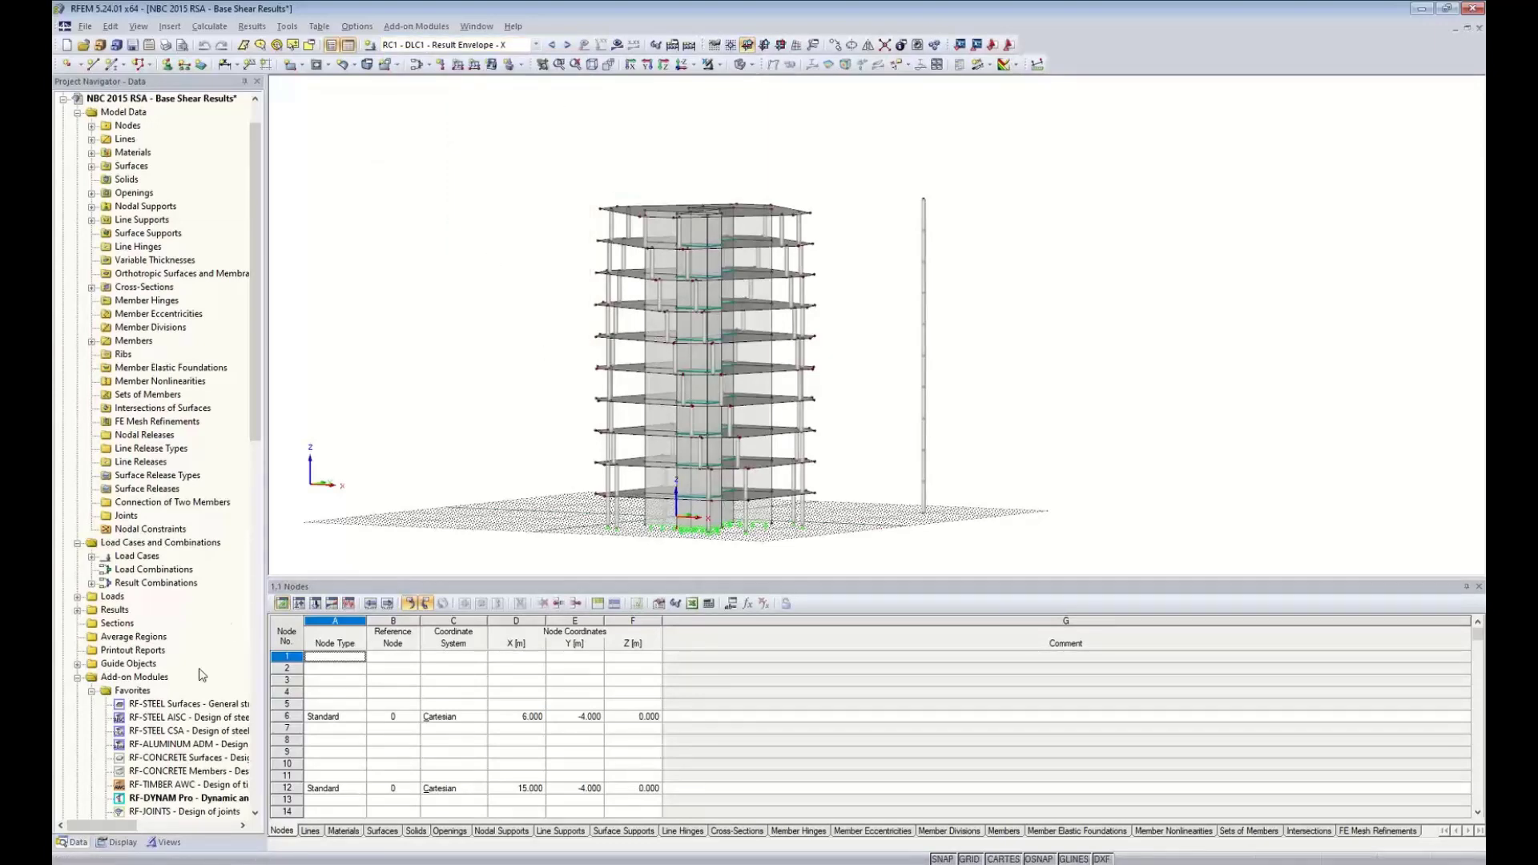
- Show the results with the member internal forces Vz and limit visibility to the result beam beside the building
click(617, 45)
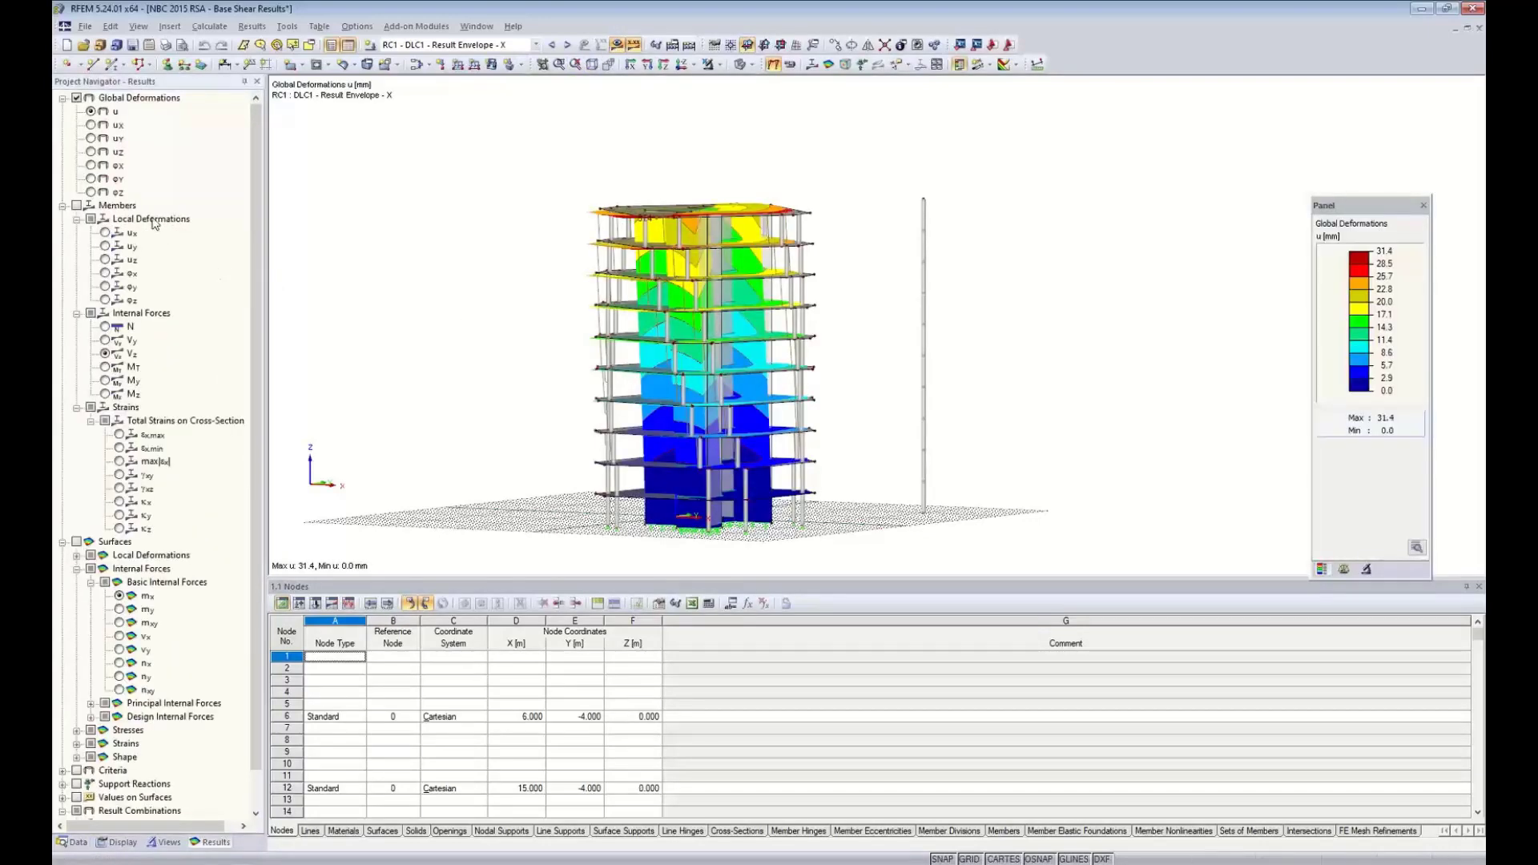
ctrl+middle_drag(904, 354, 929, 413)
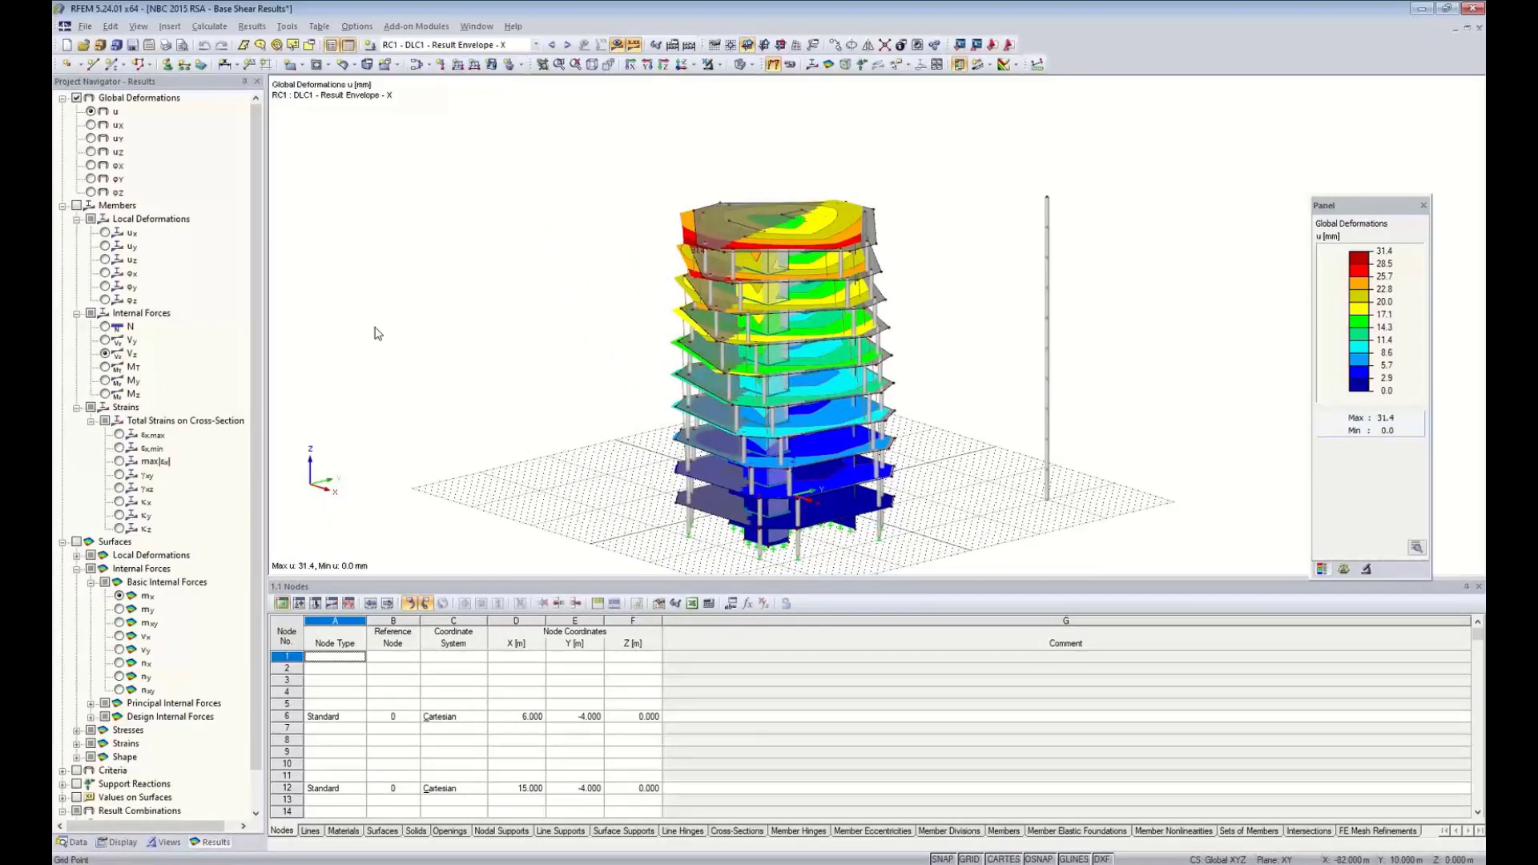
click(76, 206)
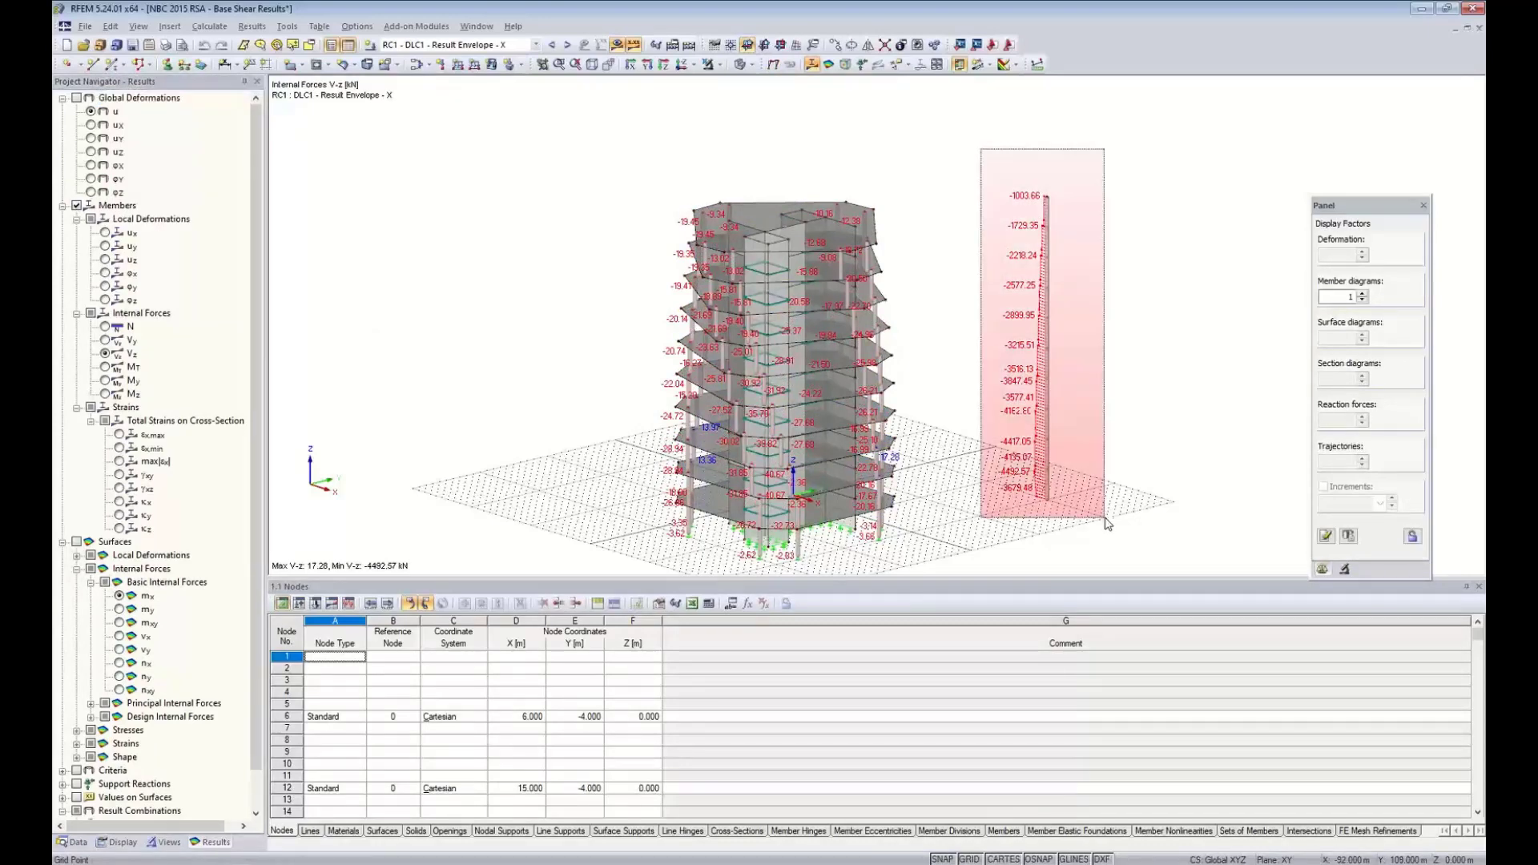
click(718, 64)
click(727, 88)
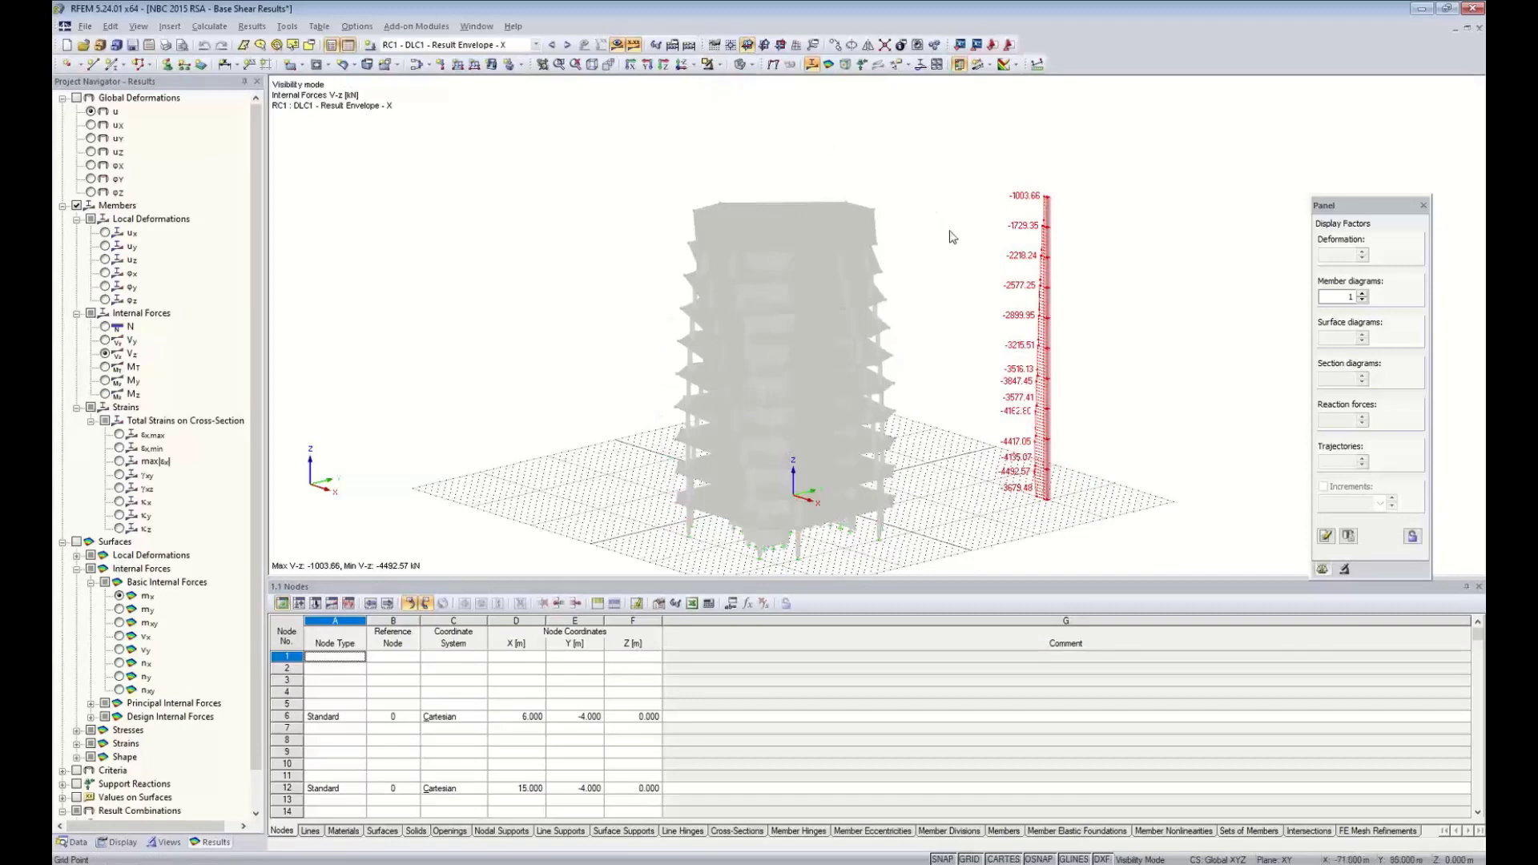
- Examine the result beam's Vz shear diagram in elevation, from the base up through the upper storeys
ctrl+middle_drag(913, 339, 851, 362)
scroll(903, 393, up, 4)
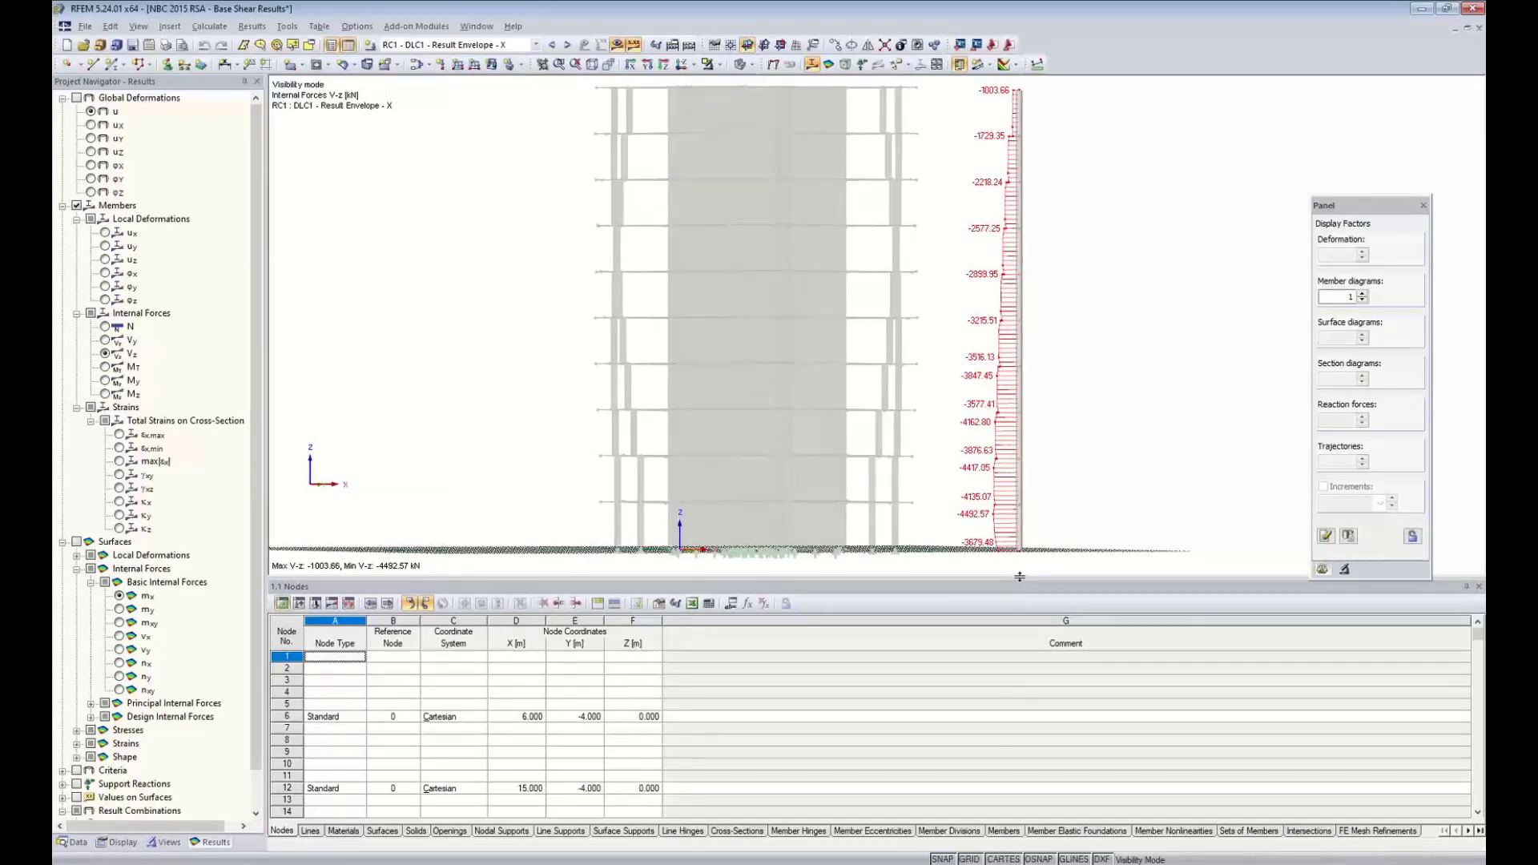
drag(1010, 734, 1009, 742)
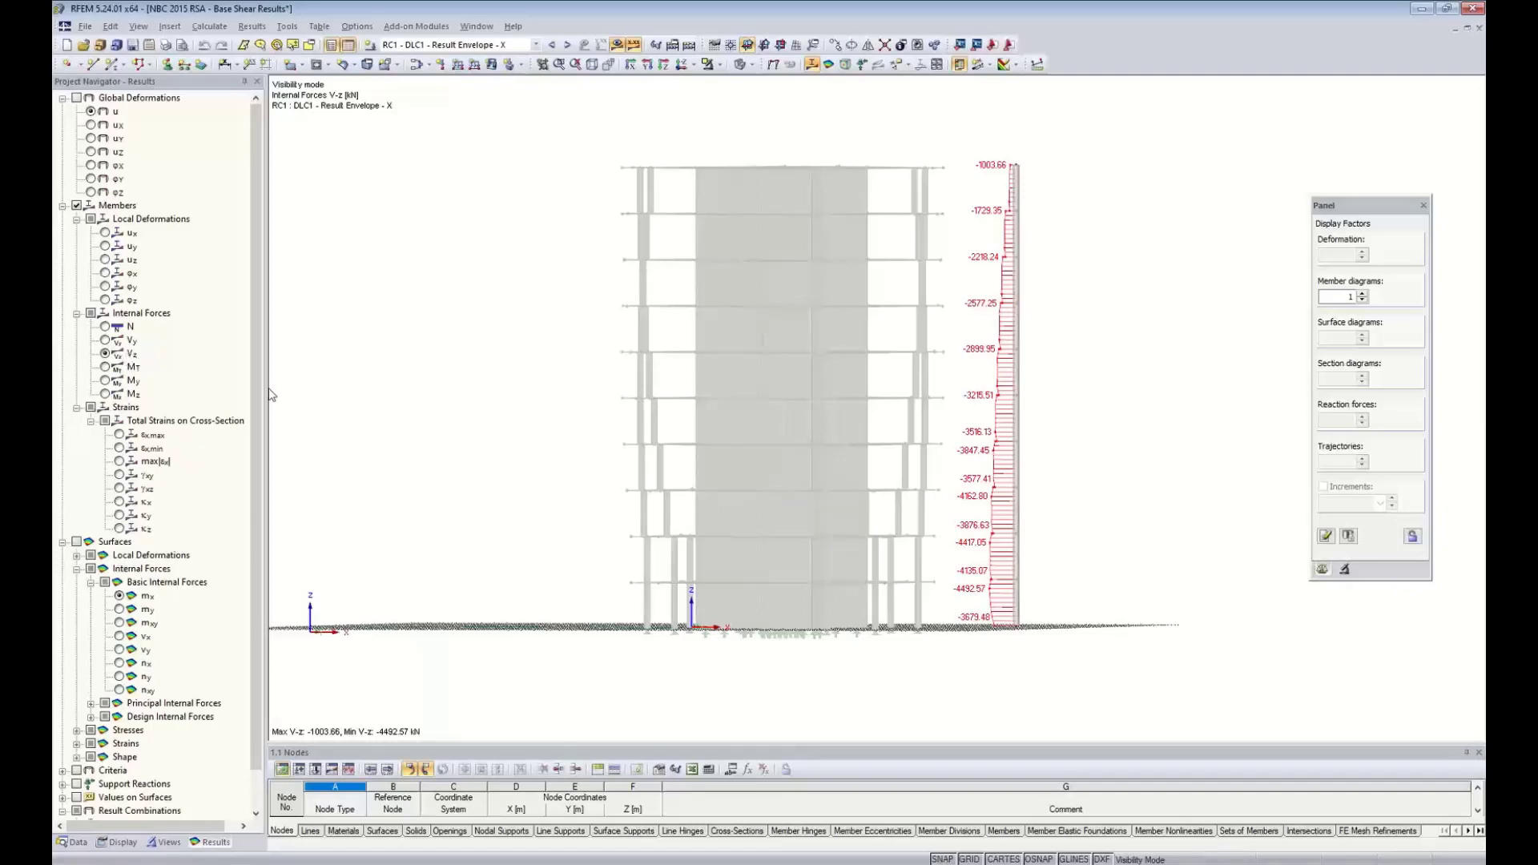
ctrl+middle_drag(552, 420, 532, 470)
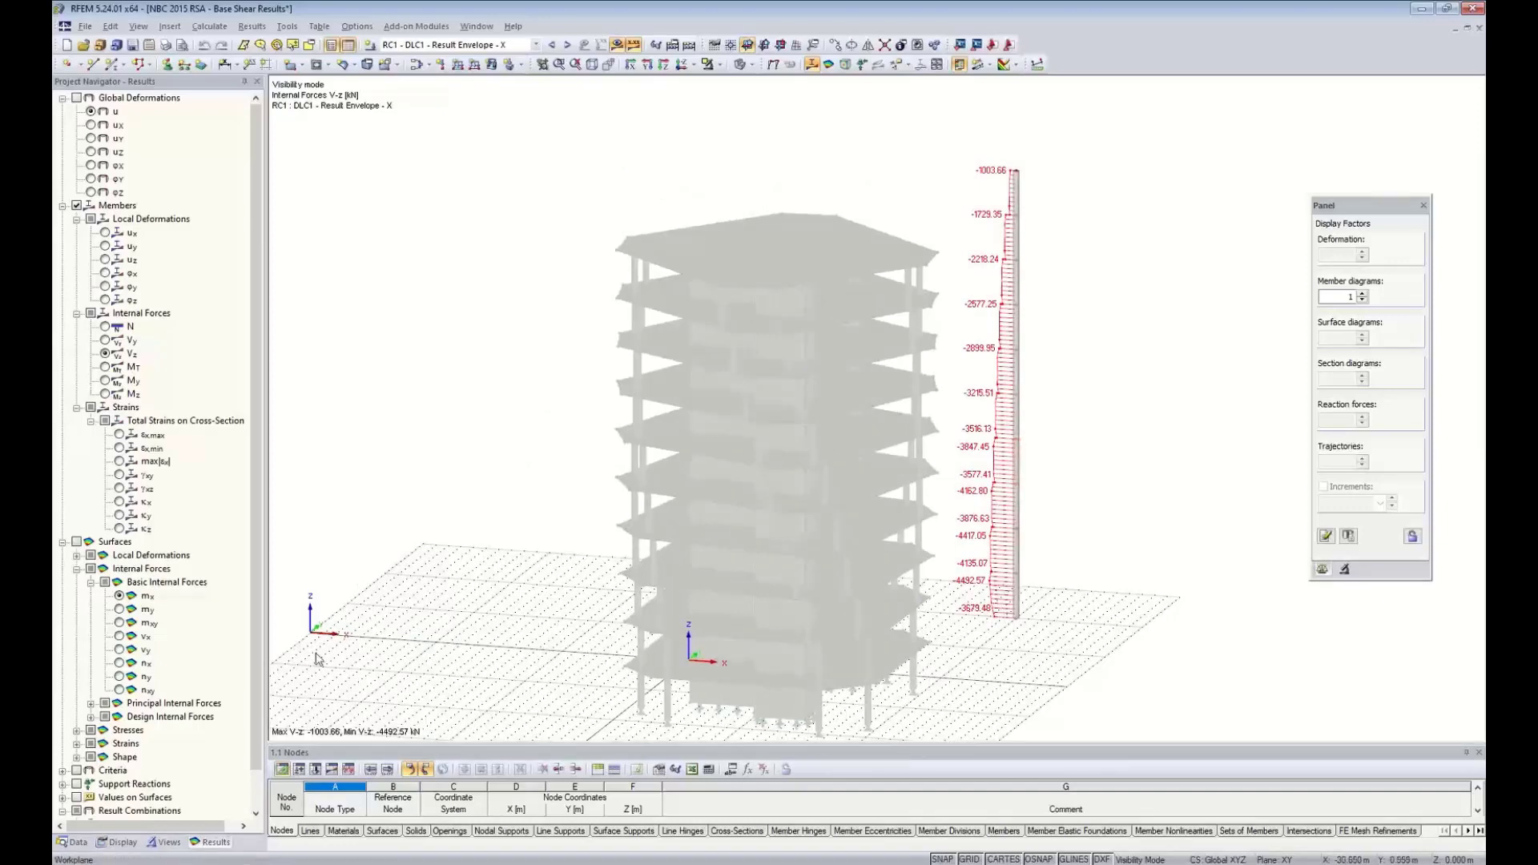
ctrl+middle_drag(593, 556, 591, 498)
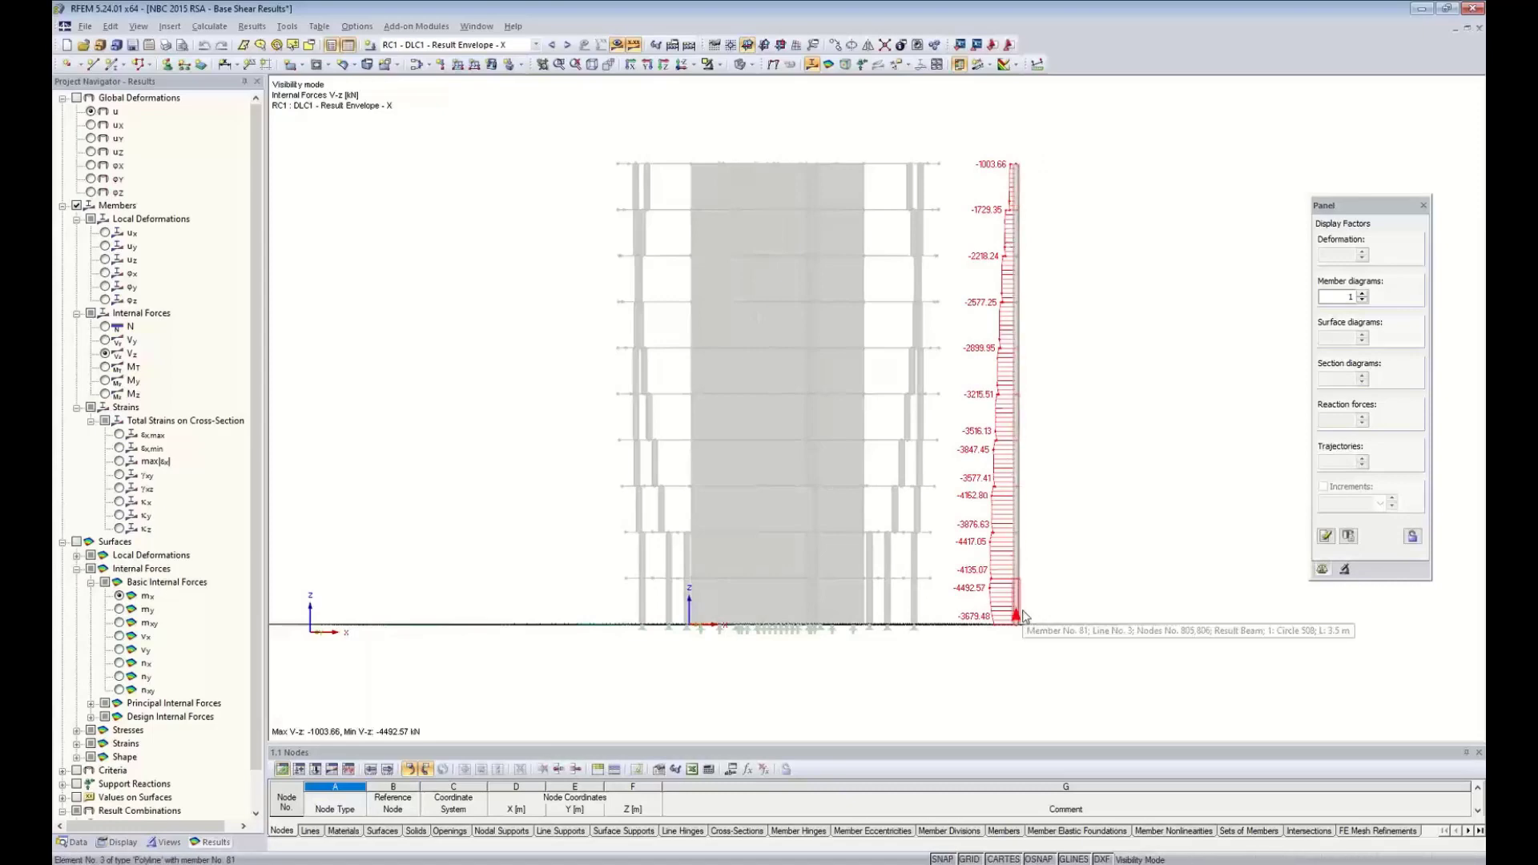
scroll(1015, 234, up, 3)
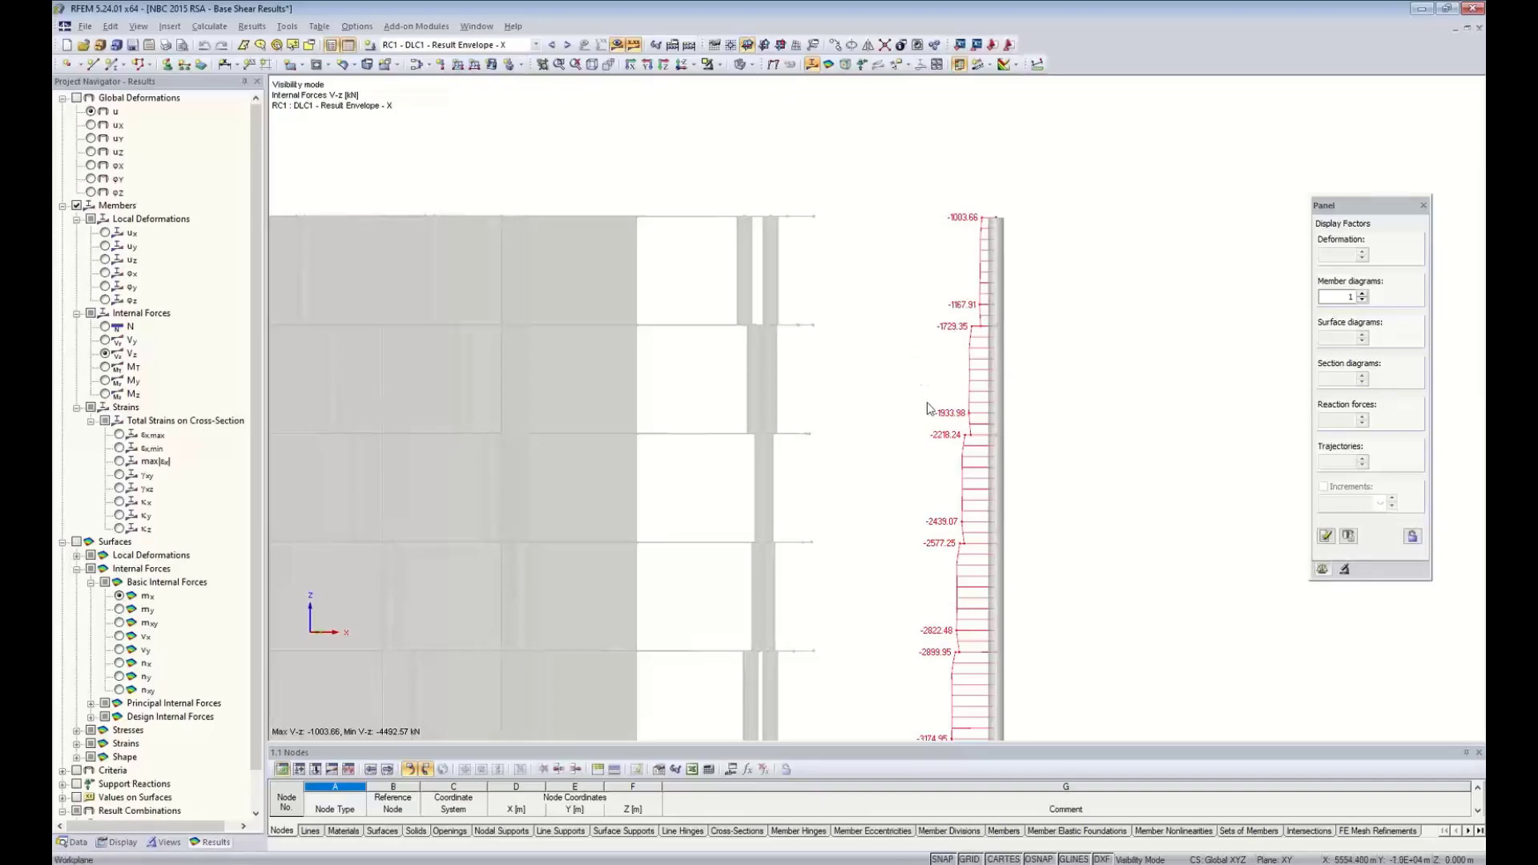
- Examine the Vz shear diagram along the full height of the result beam, with a closer look at the base
ctrl+middle_drag(911, 471, 958, 470)
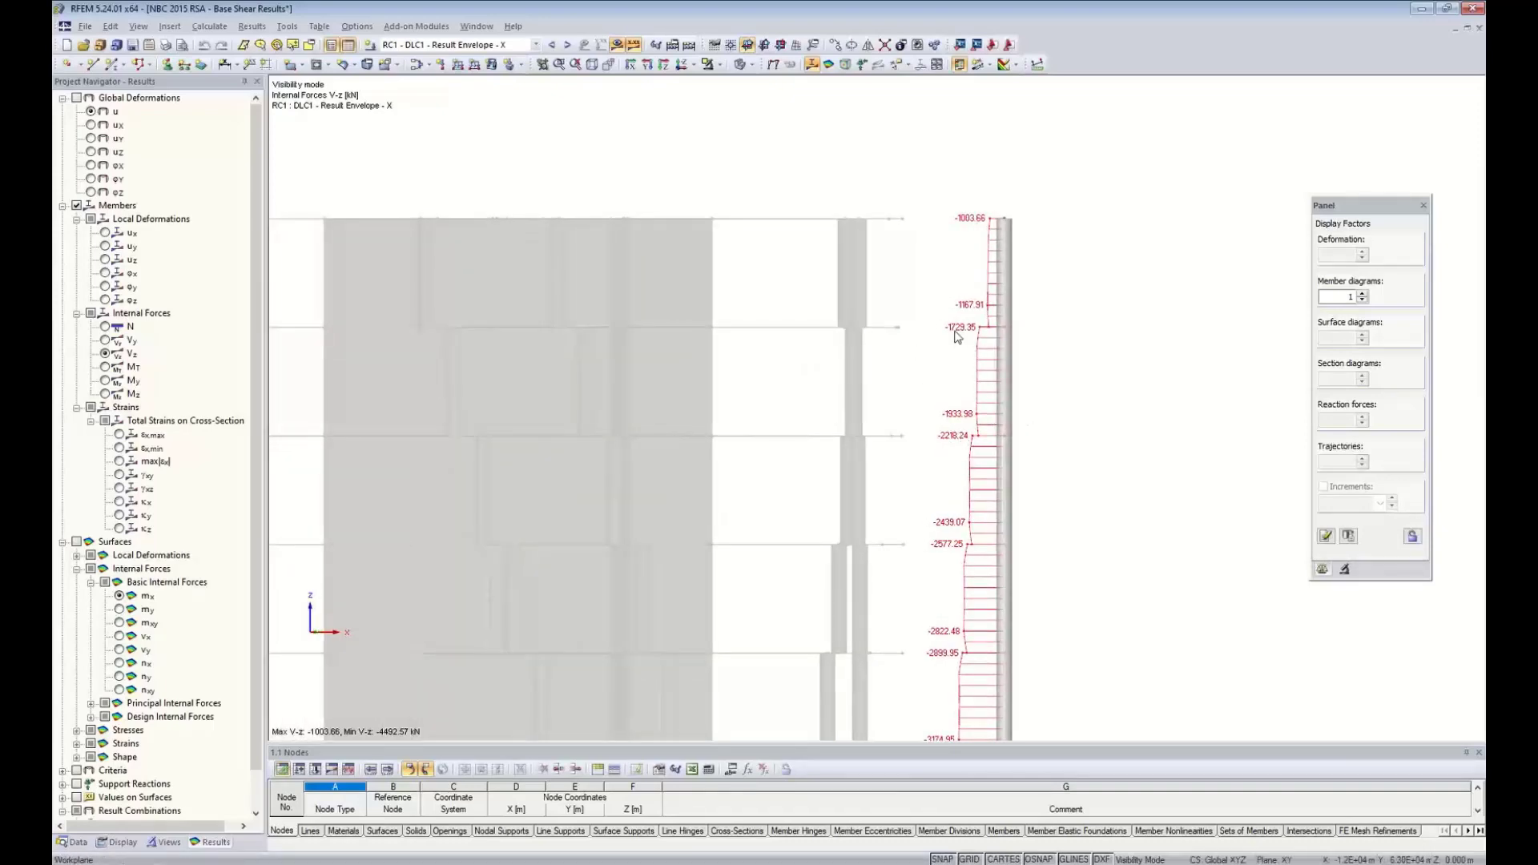
scroll(957, 337, down, 5)
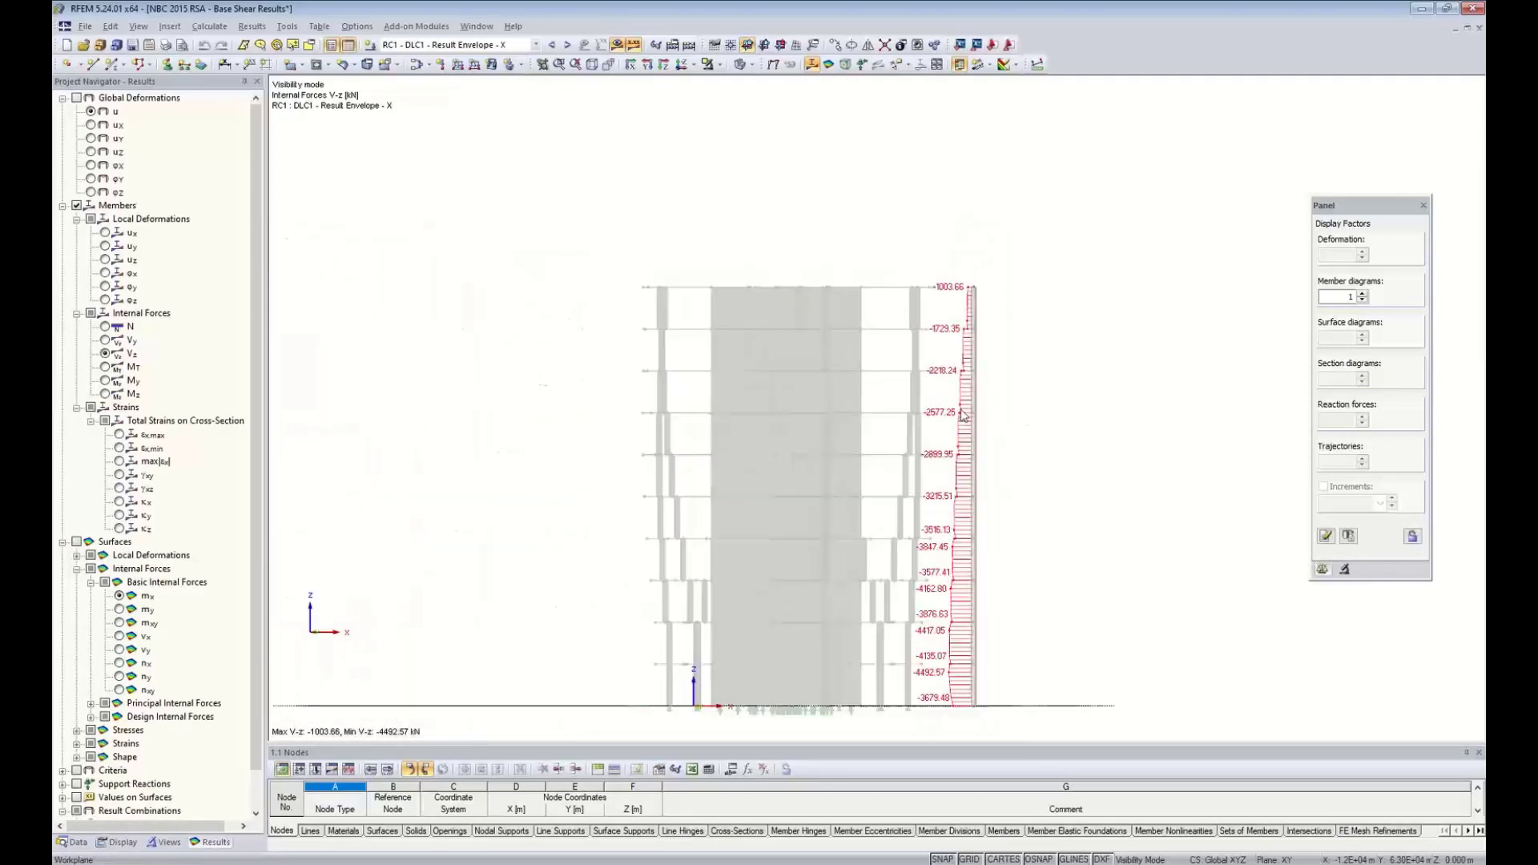
middle_drag(961, 502, 942, 433)
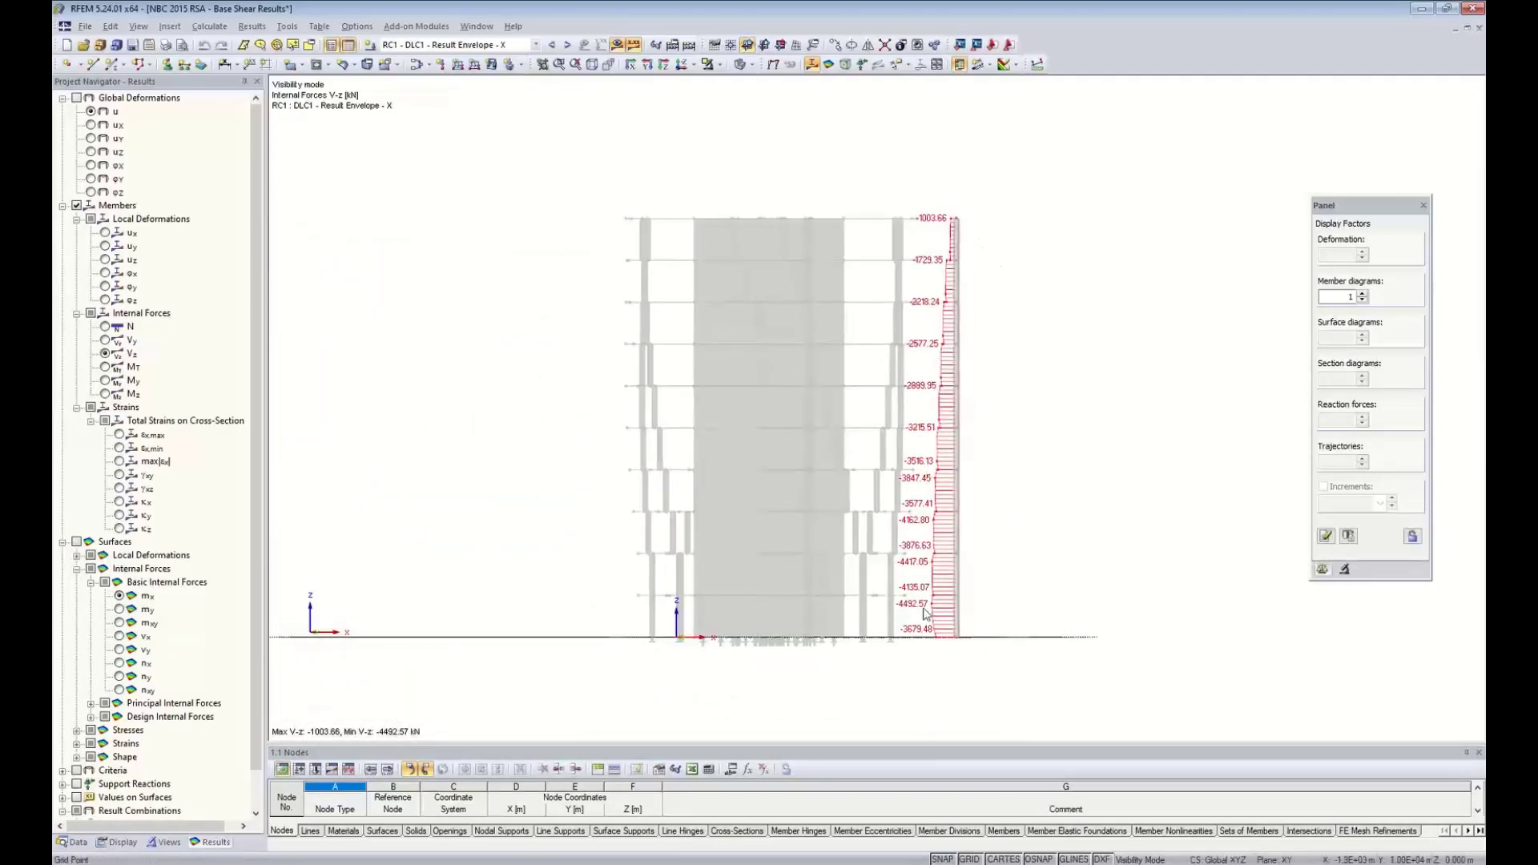
scroll(938, 642, up, 4)
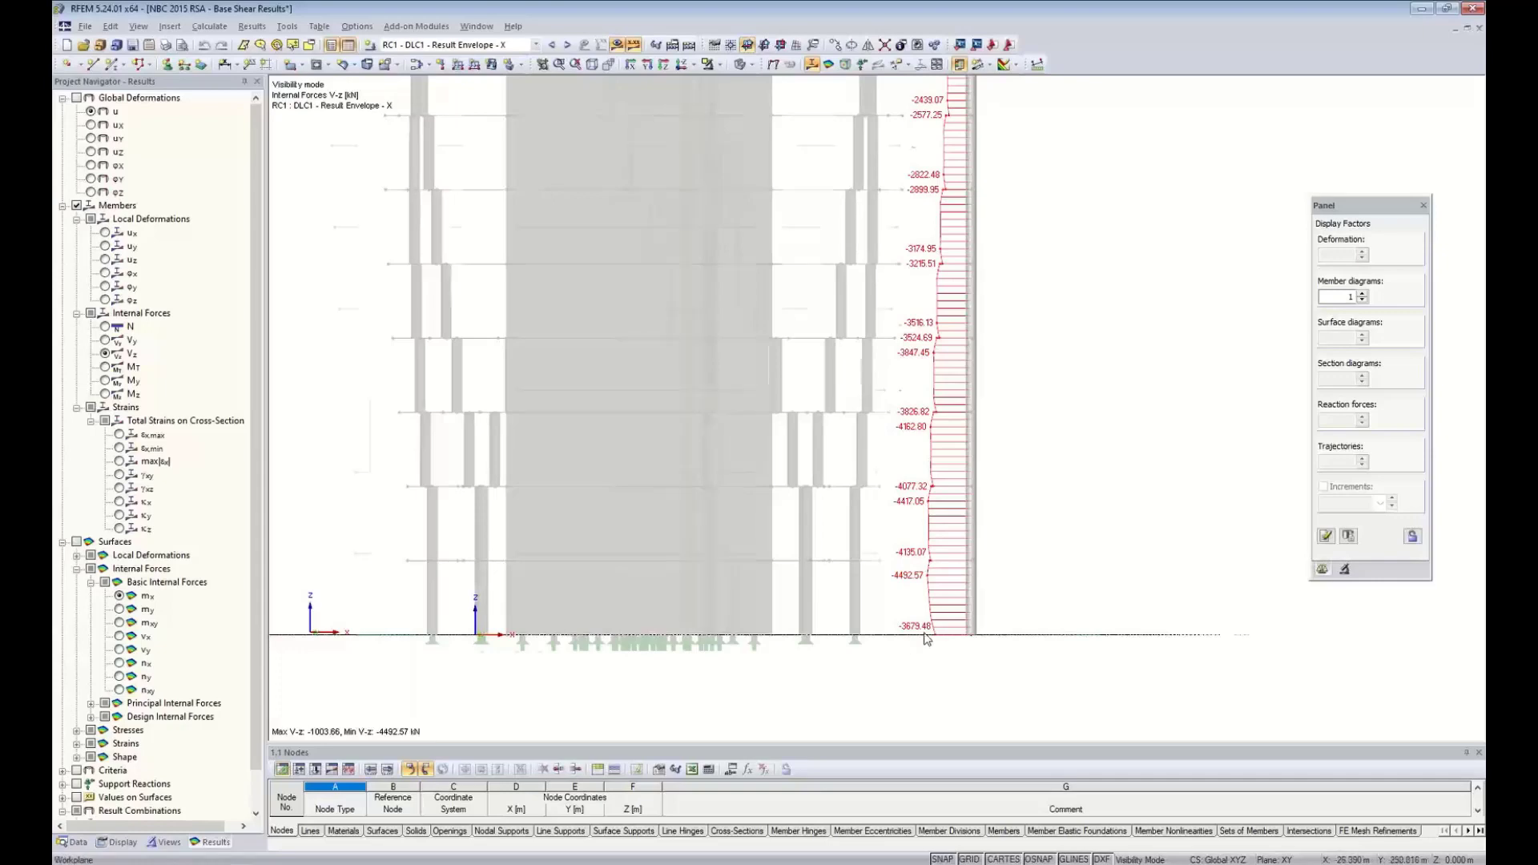
scroll(908, 643, up, 2)
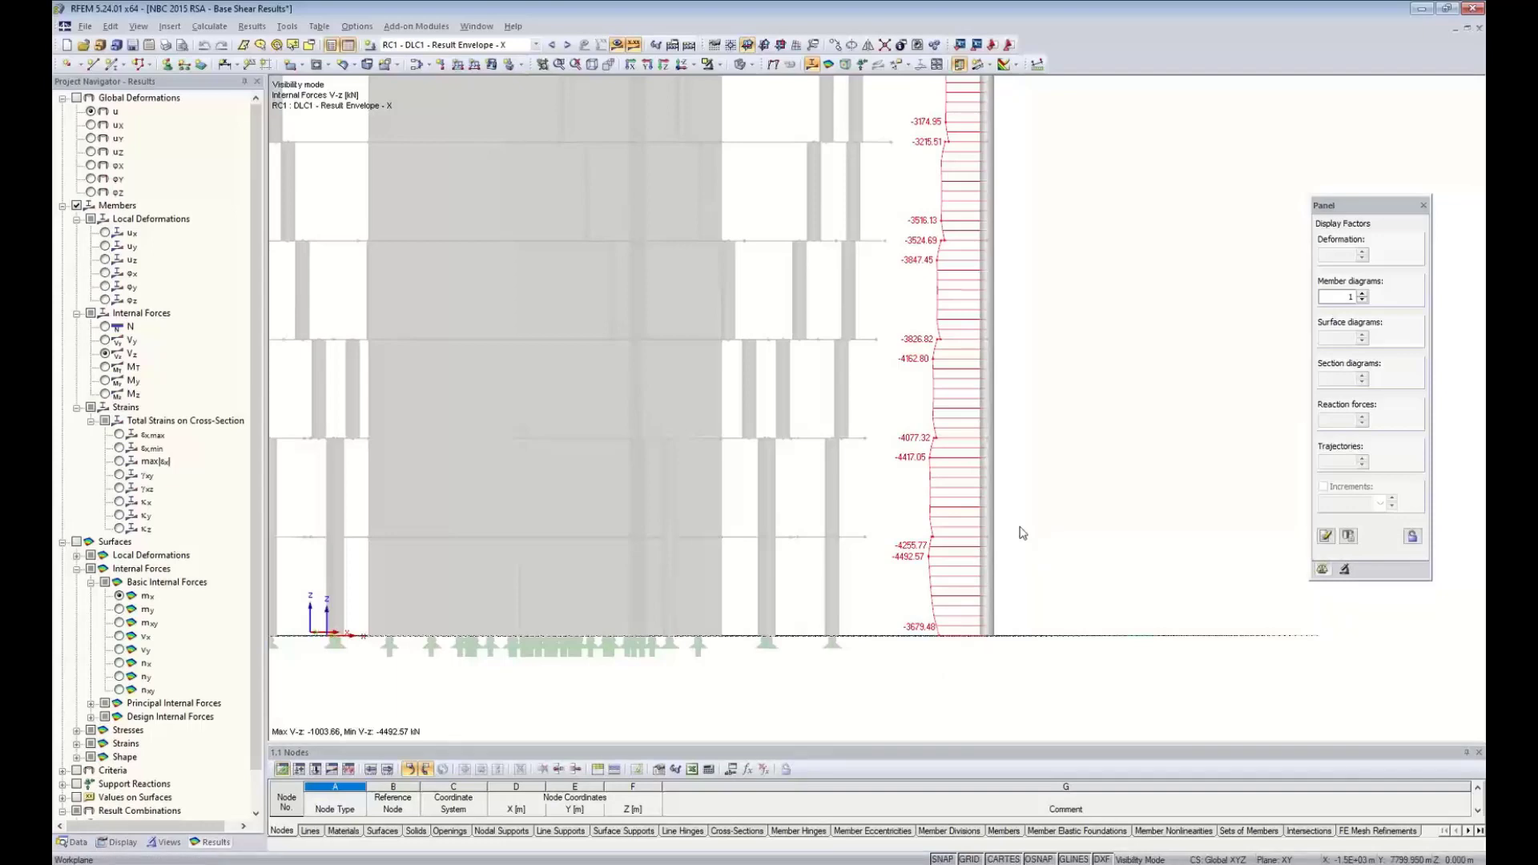
scroll(1022, 533, down, 3)
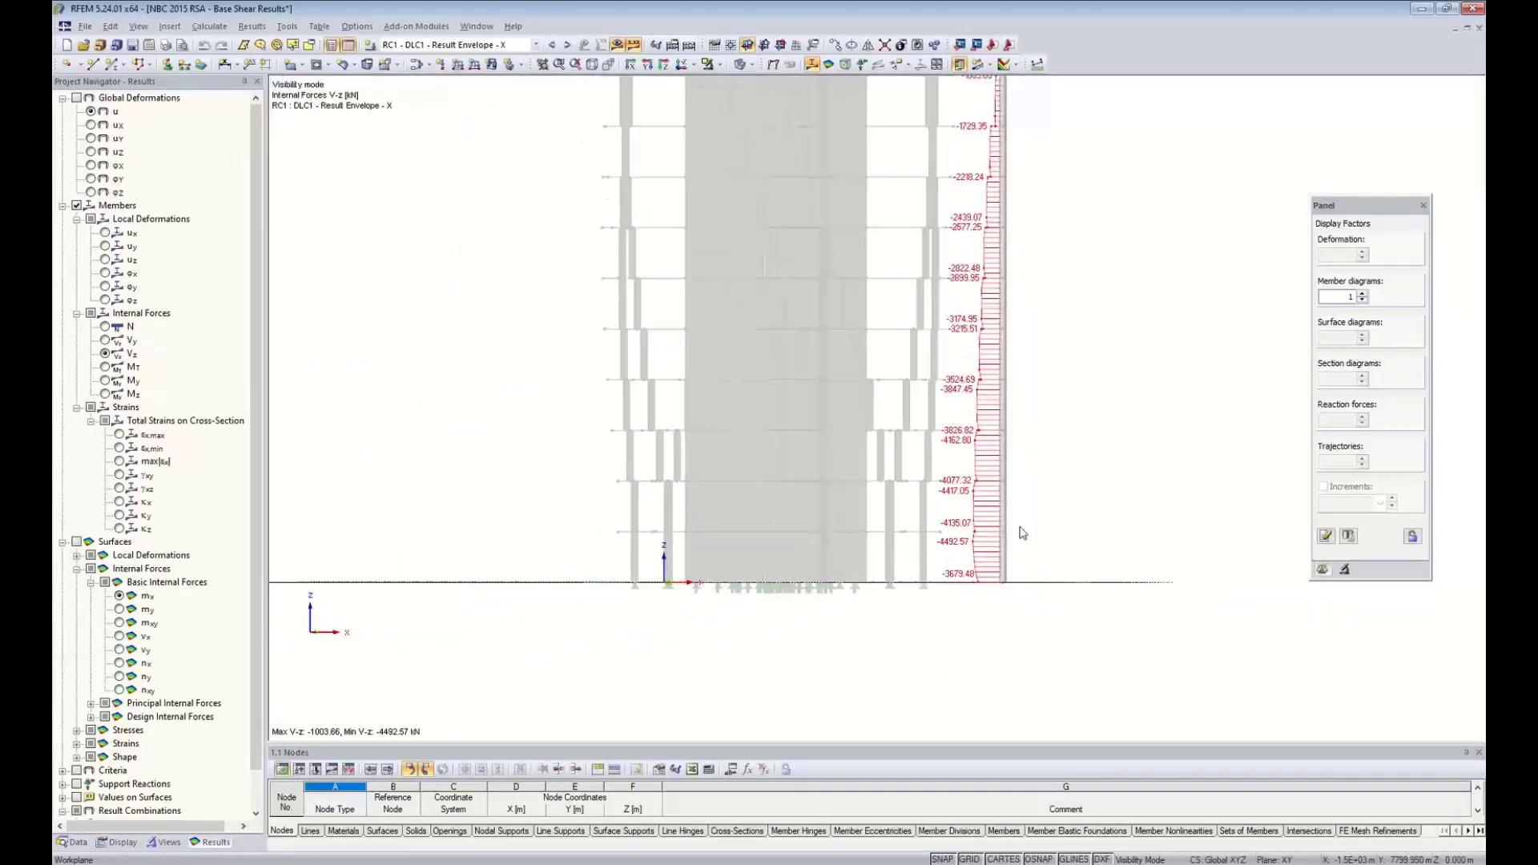
scroll(1022, 532, down, 3)
ctrl+middle_drag(1087, 521, 956, 574)
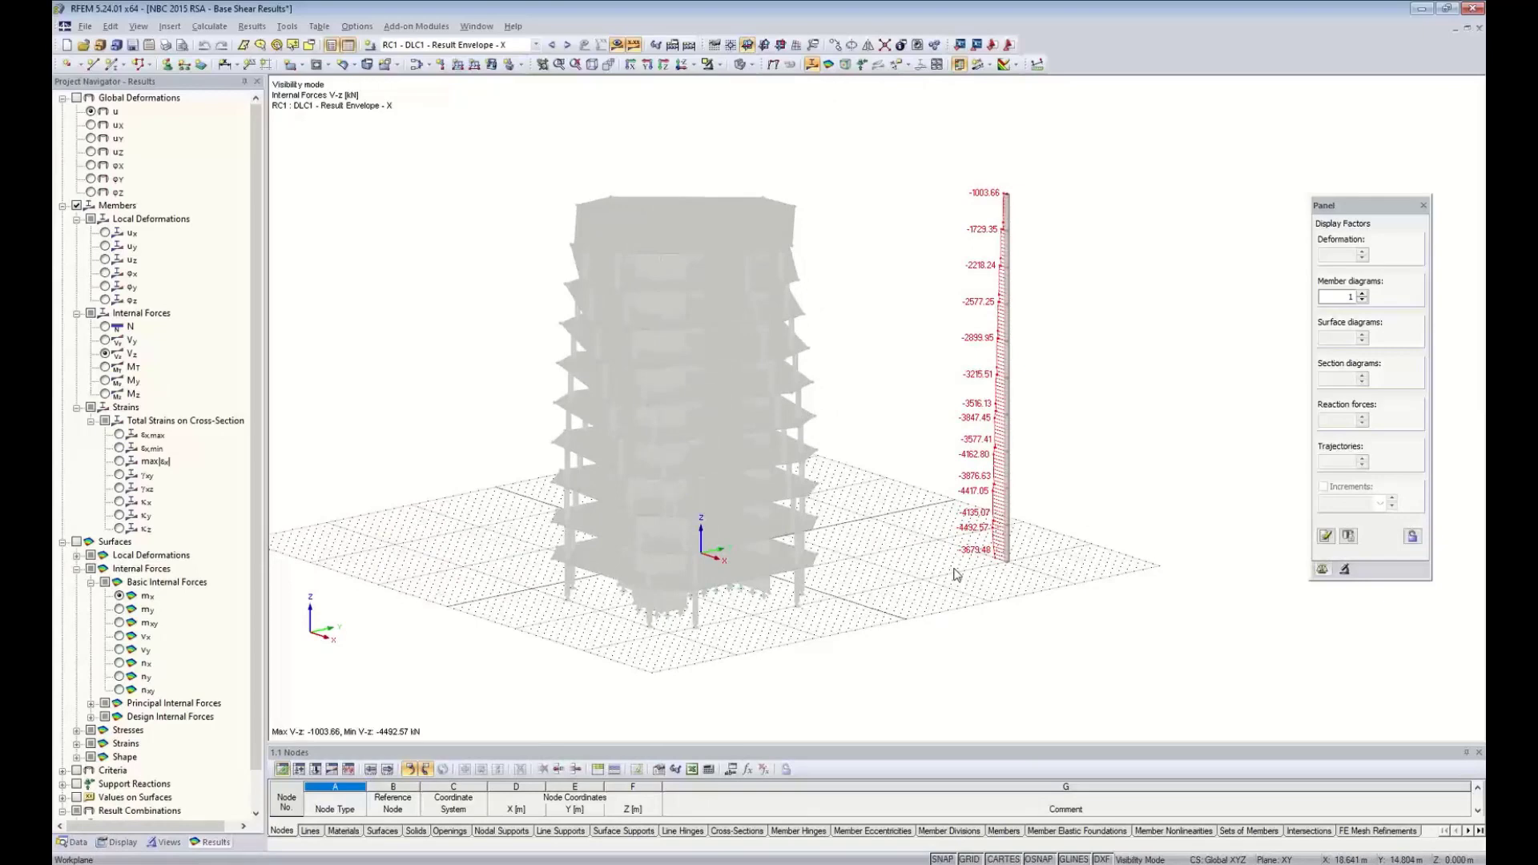
- Switch to the presentation slide on NBC 2015 Base Shear Consideration
key(super+Tab)
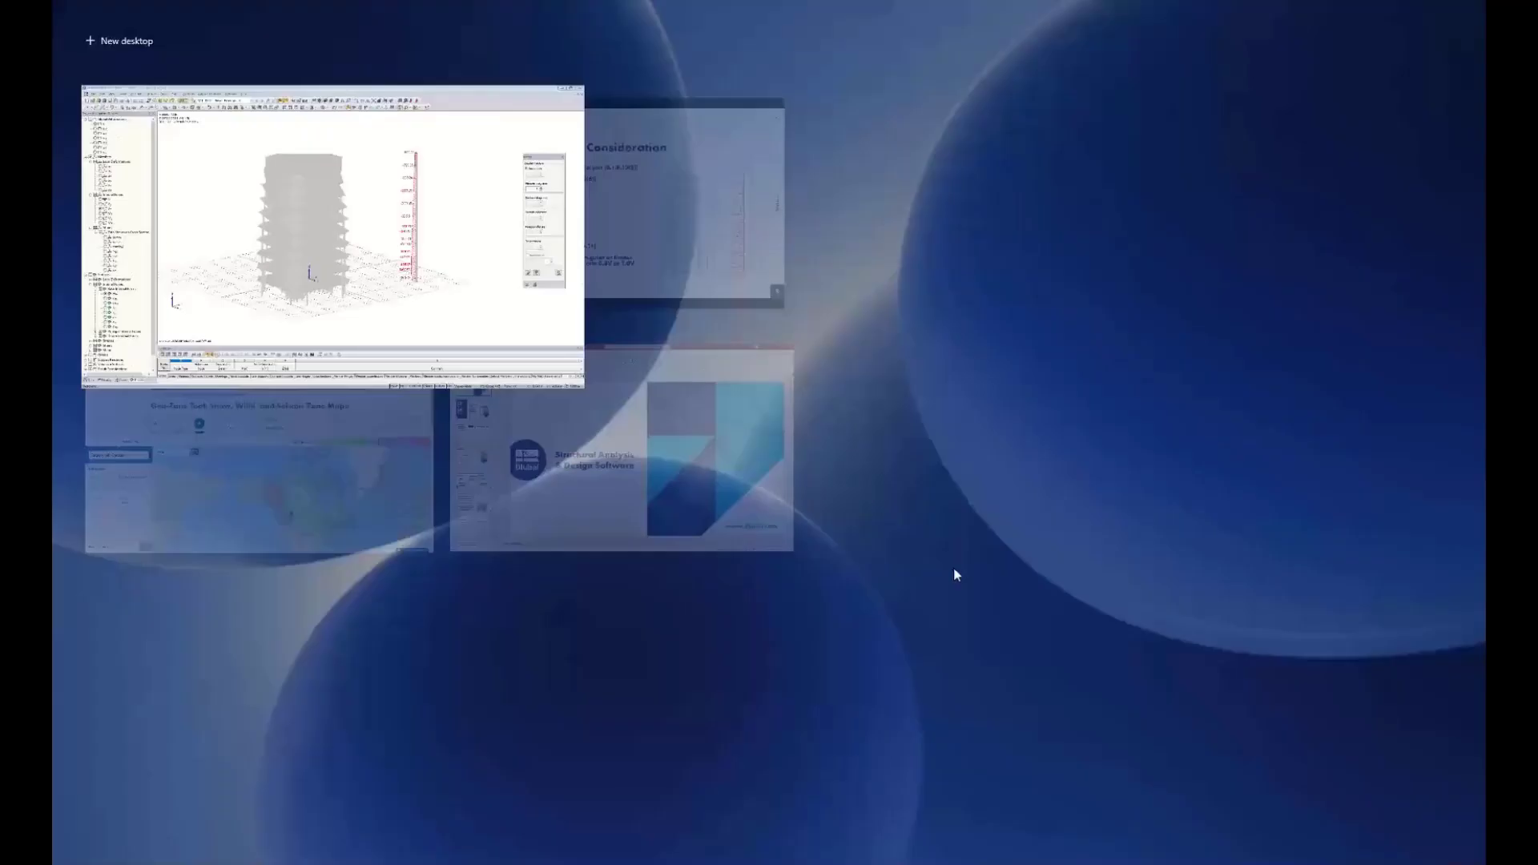
click(675, 206)
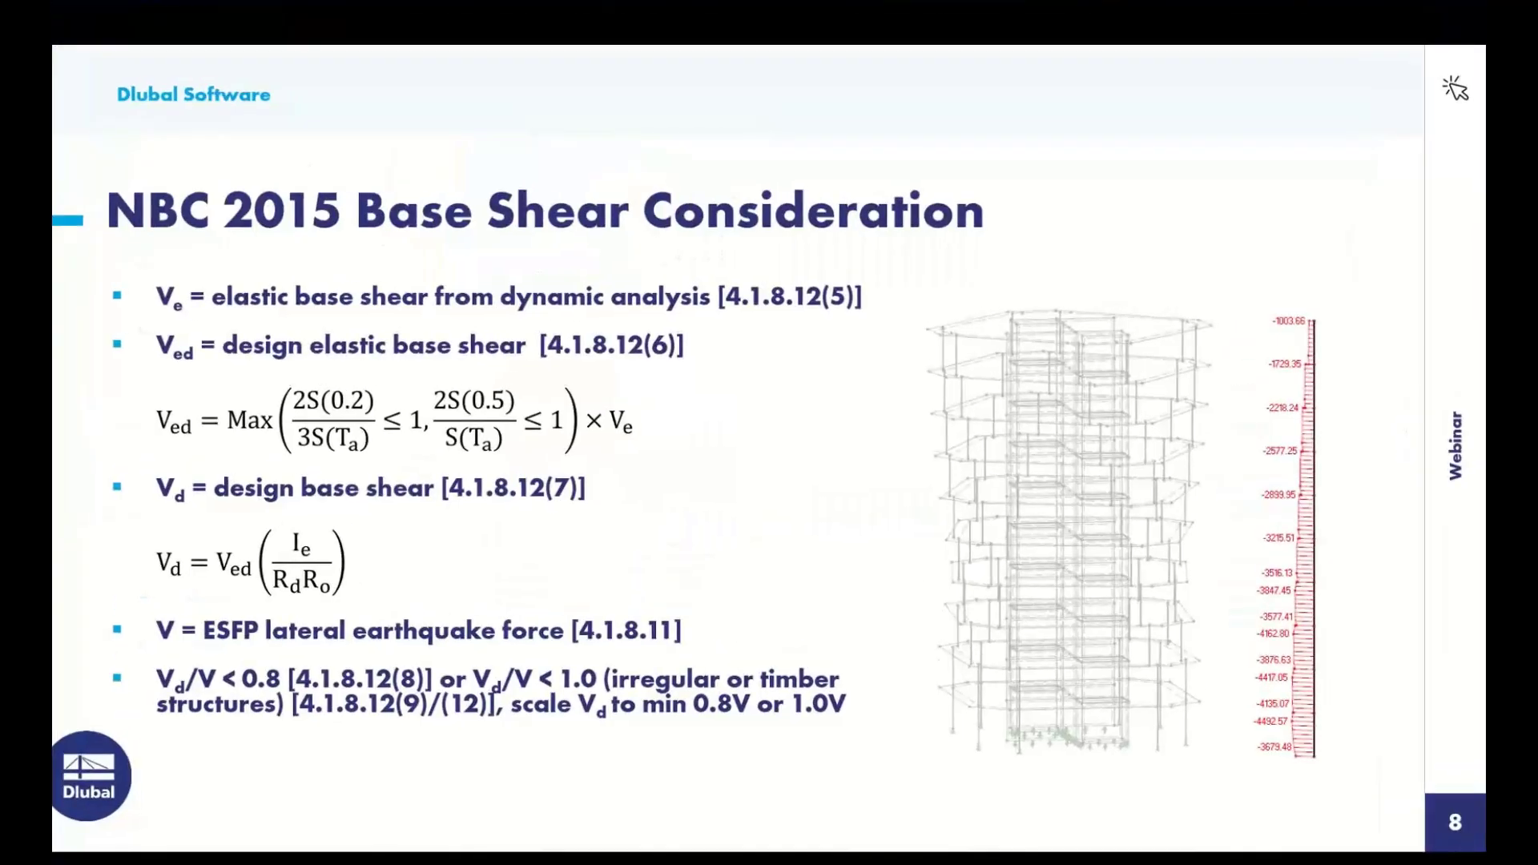
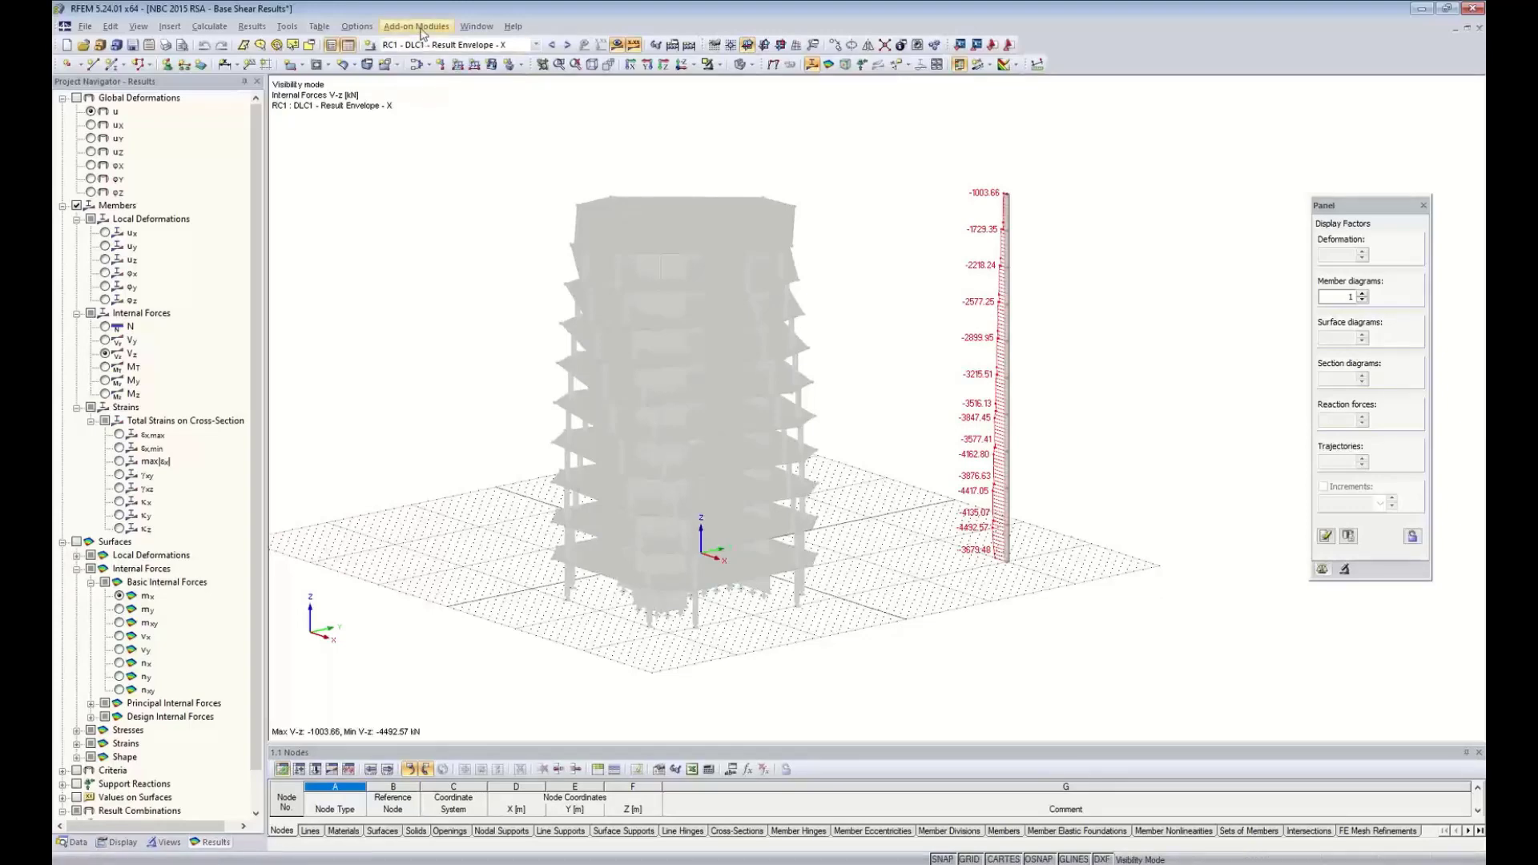
- Open the RF-DYNAM Pro input data for the Base Shear Results model and copy response spectrum RS1 as a spectrum named Elastic
click(421, 29)
mouse_move(448, 131)
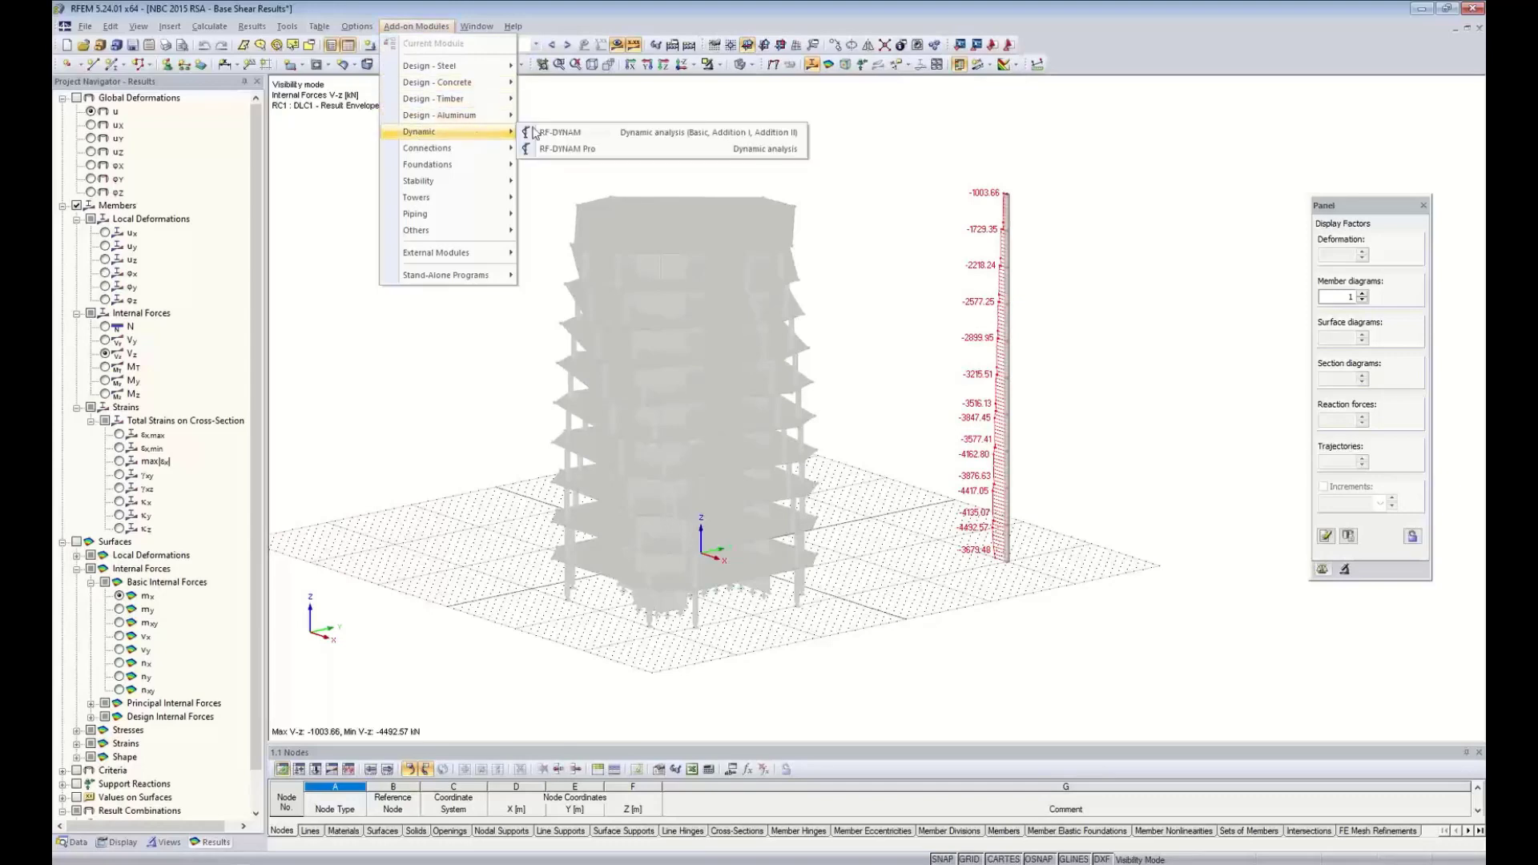
click(566, 153)
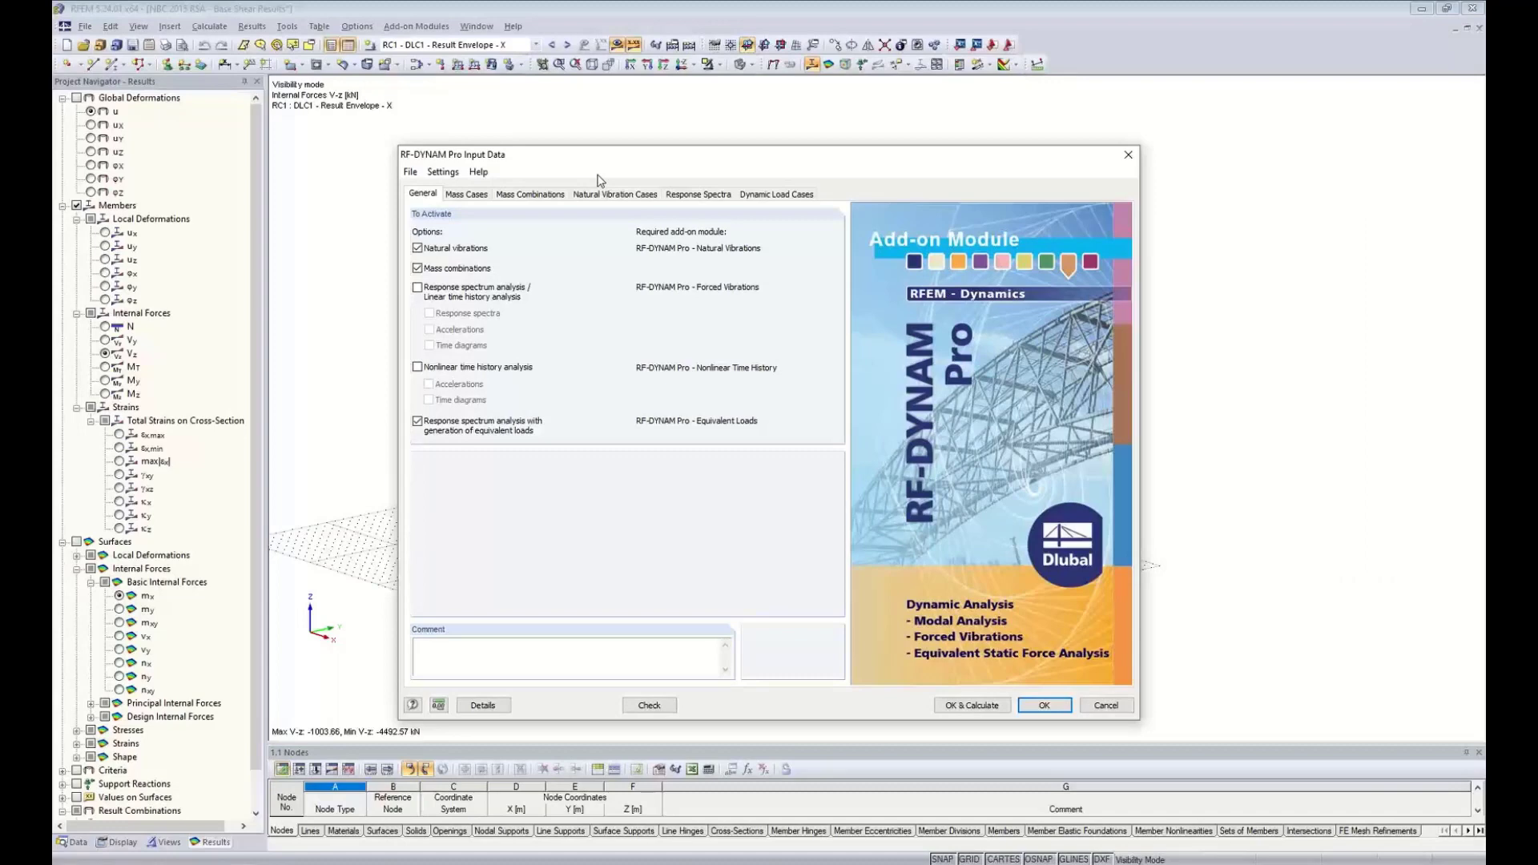
click(686, 197)
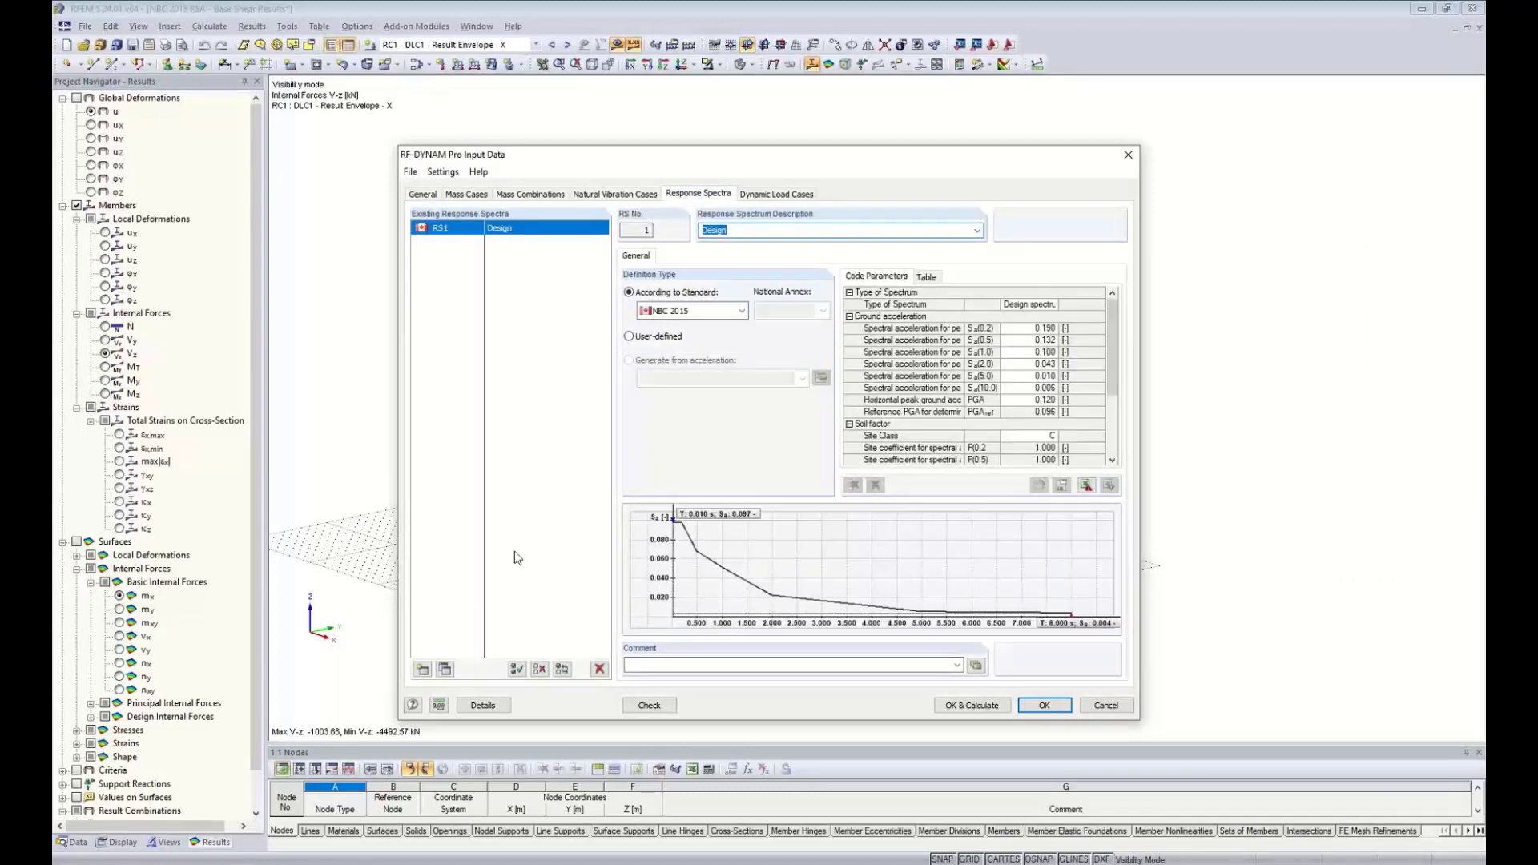
click(445, 669)
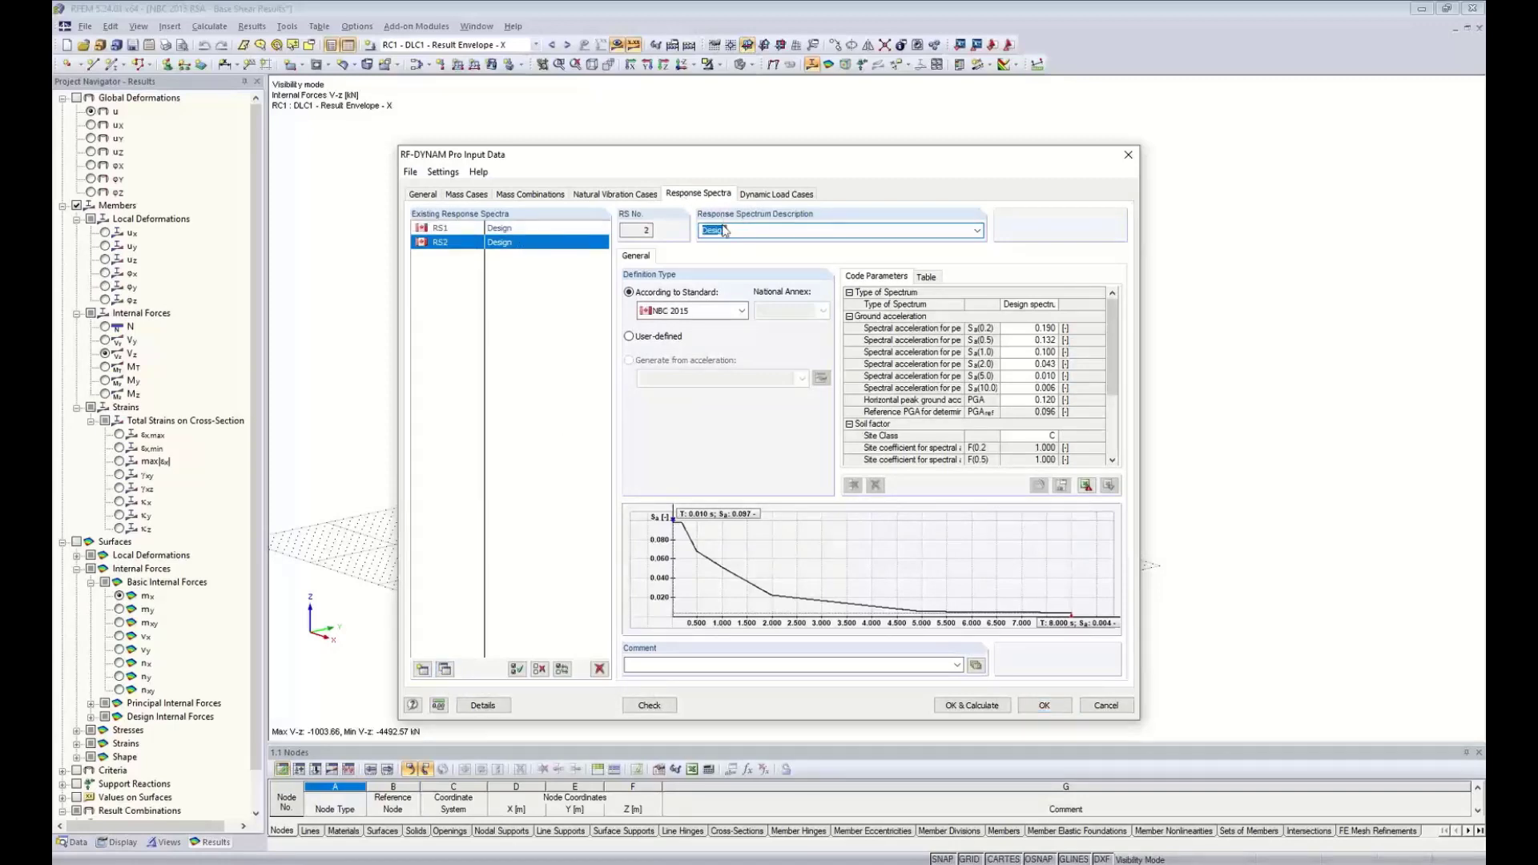
text(Elastic)
- Set the type of the Elastic spectrum to Elastic response spectrum and review its ground acceleration and soil factor parameters
click(1031, 306)
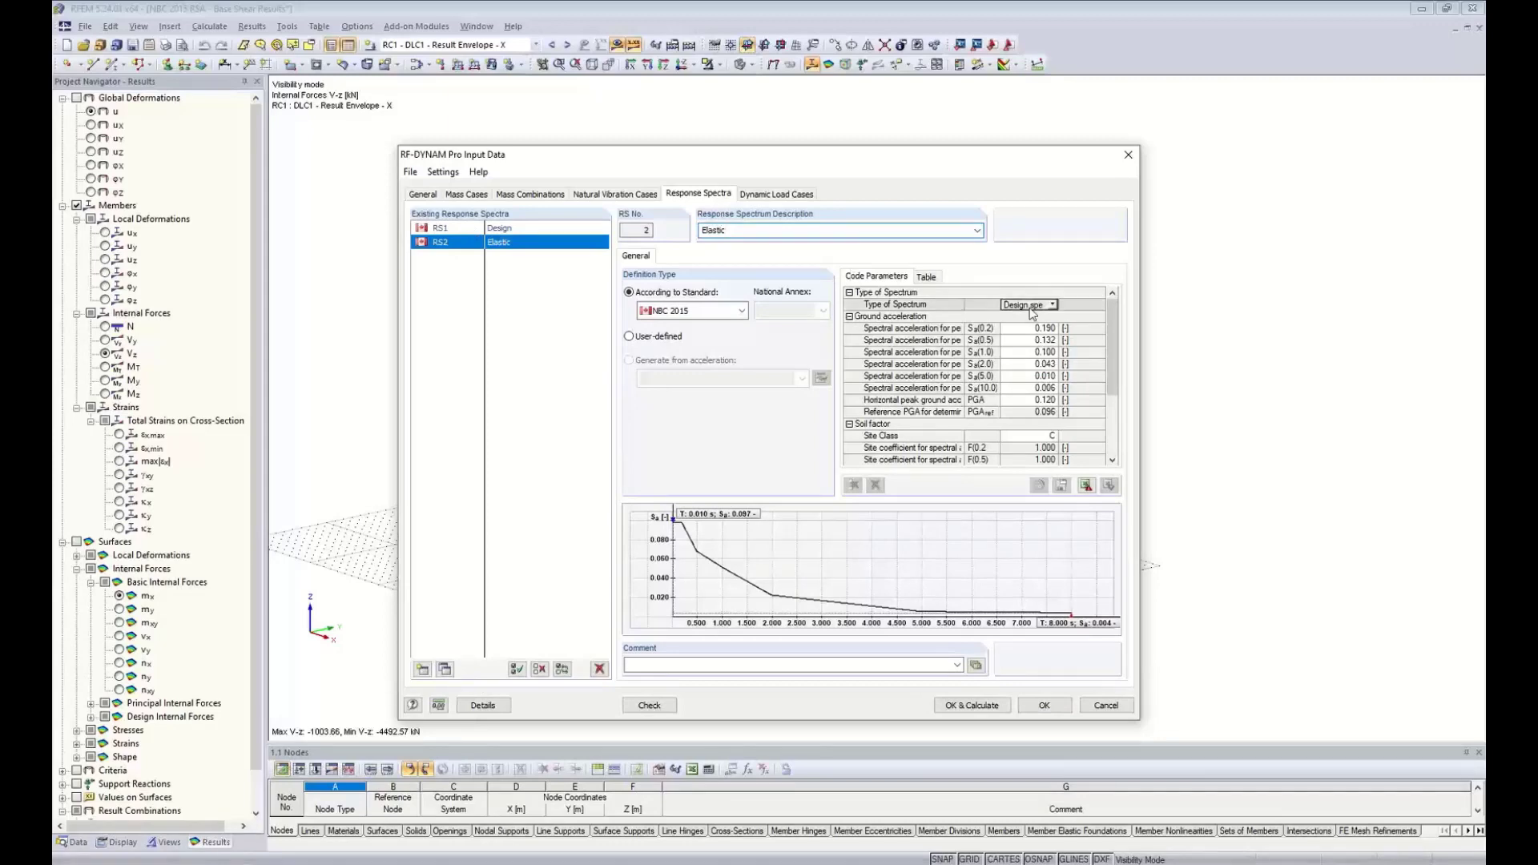
click(1053, 305)
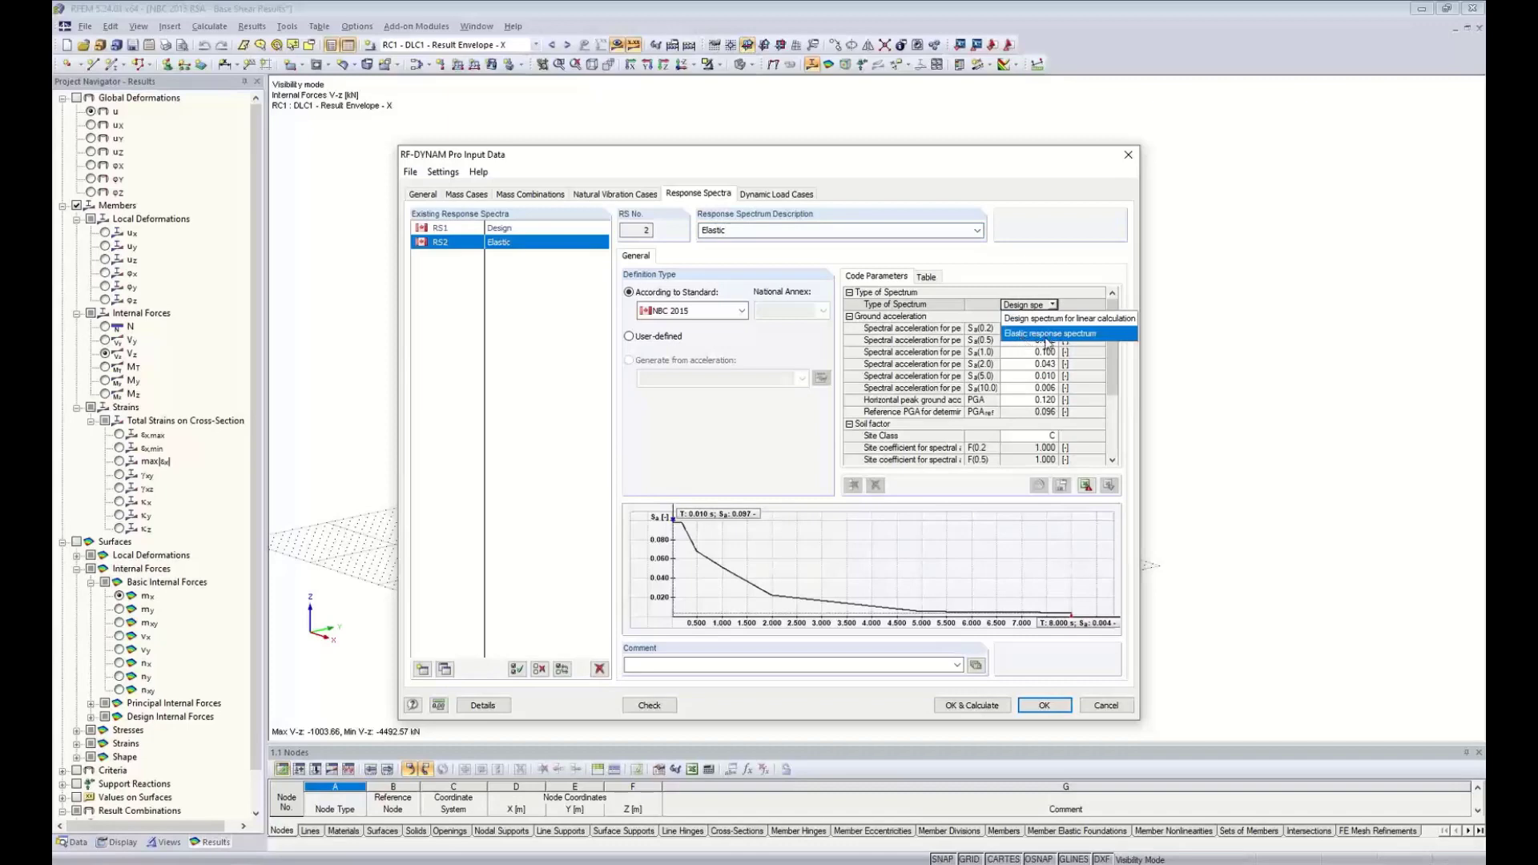
click(1048, 334)
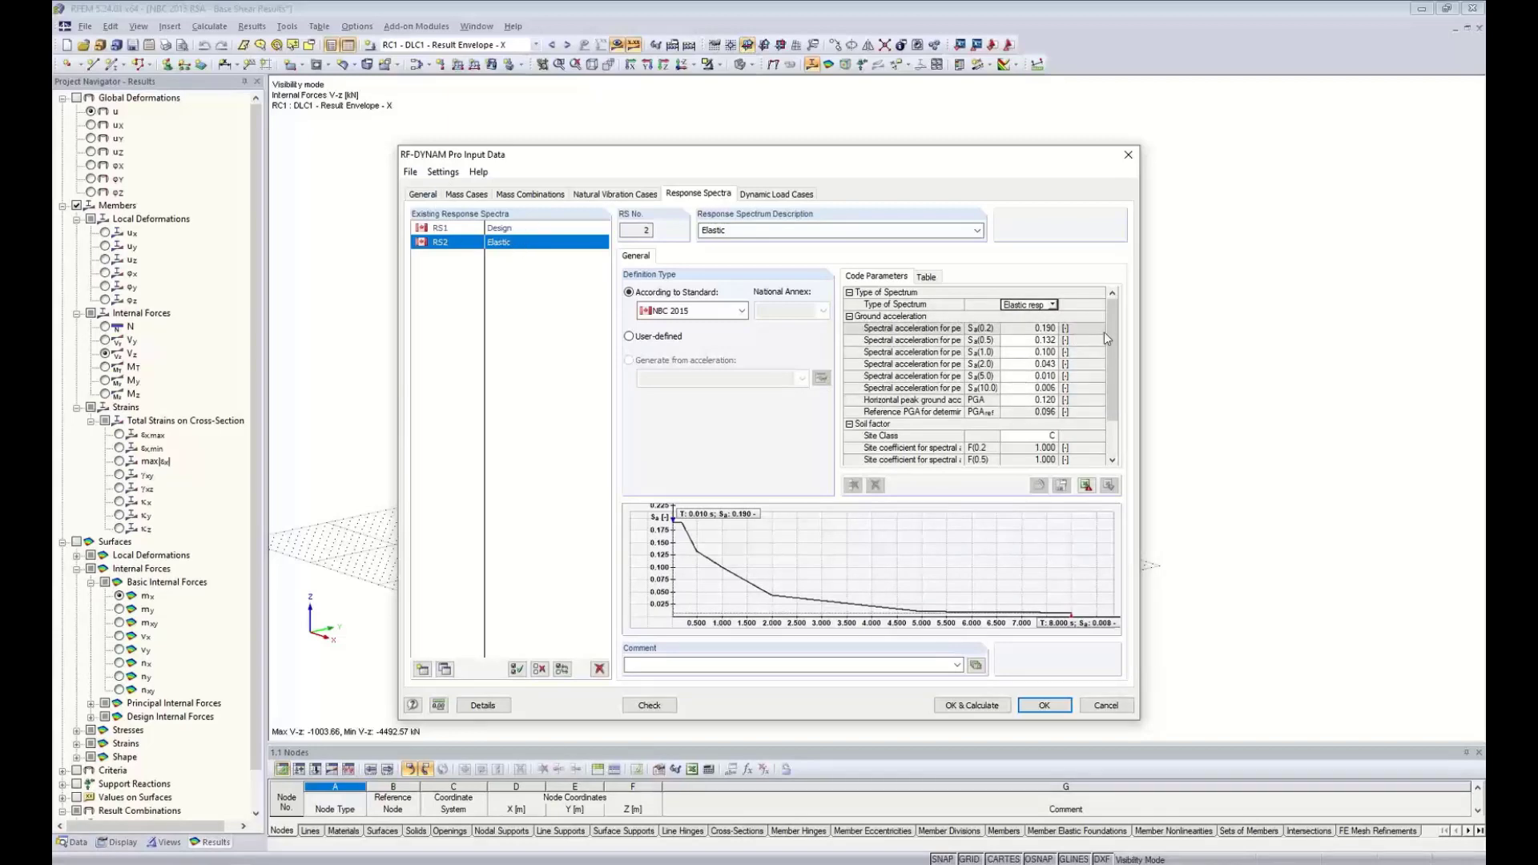
drag(1111, 334, 1108, 383)
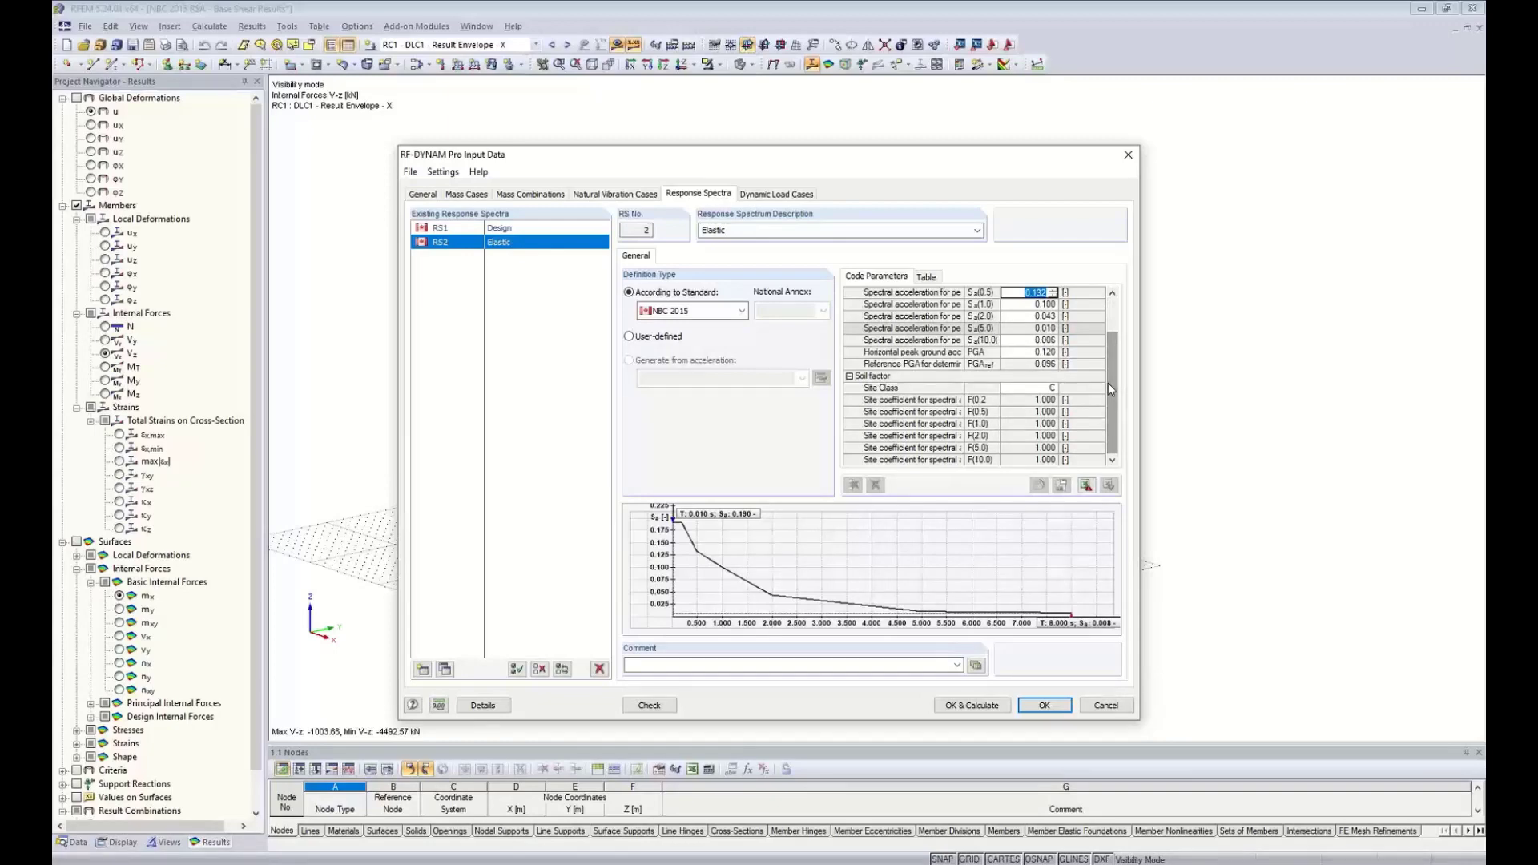
drag(1108, 394, 1107, 344)
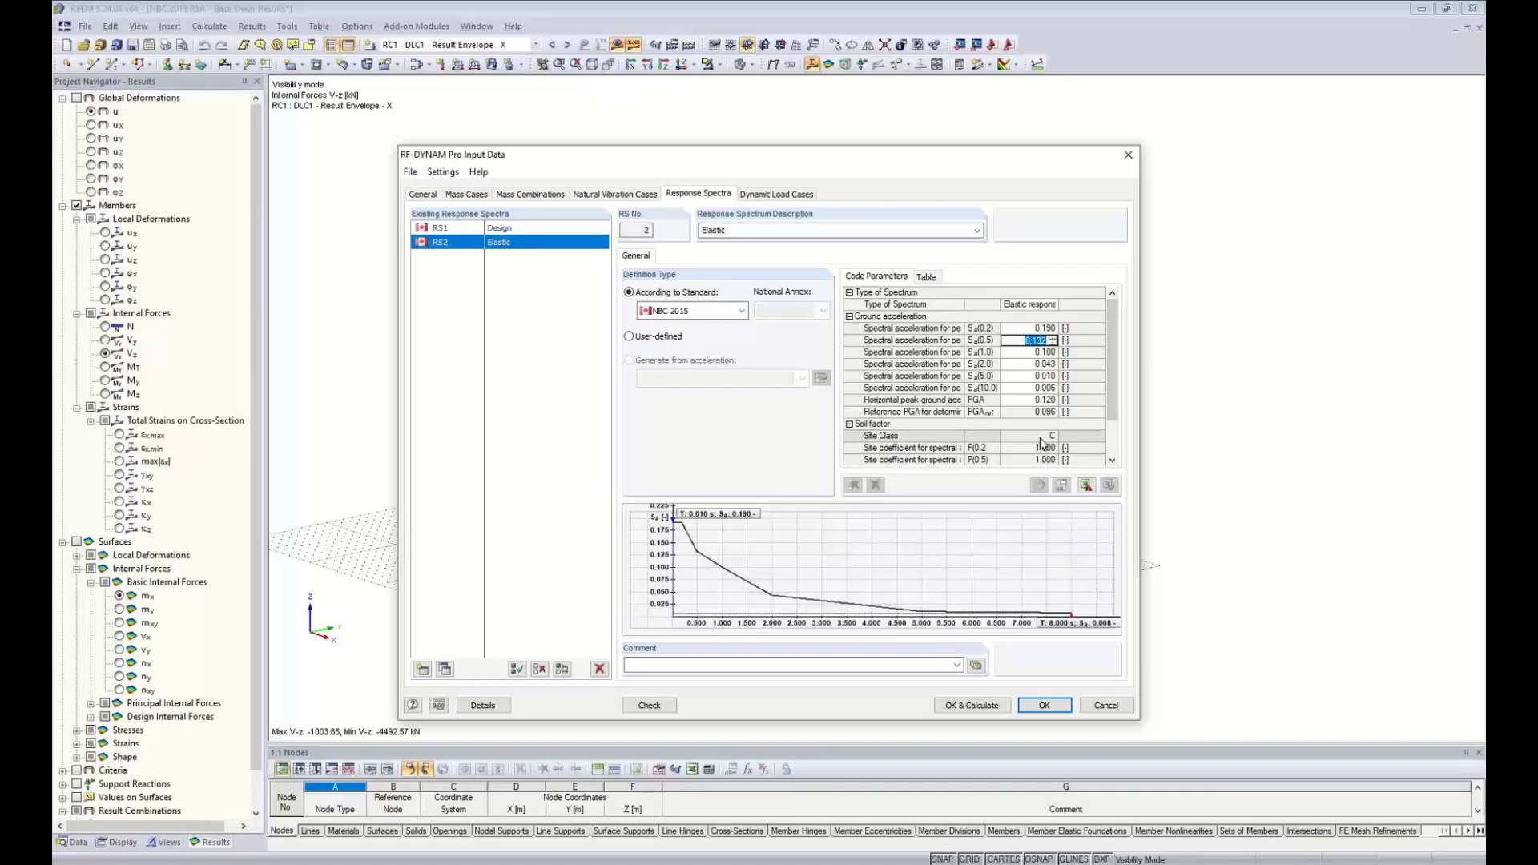
- Copy dynamic load case DLC1 and describe the copy as Elastic
click(781, 195)
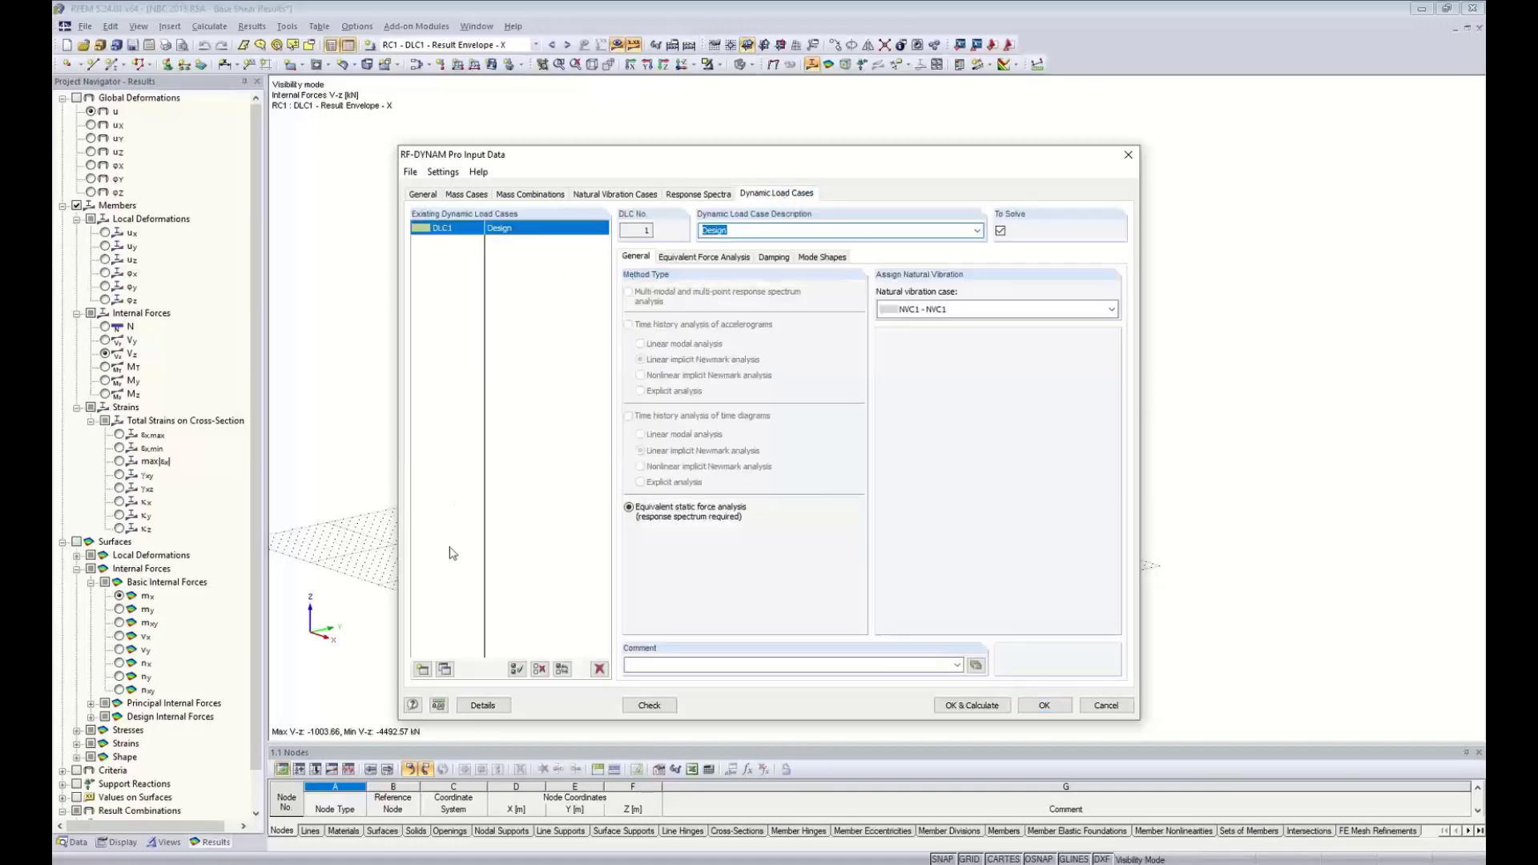
click(445, 669)
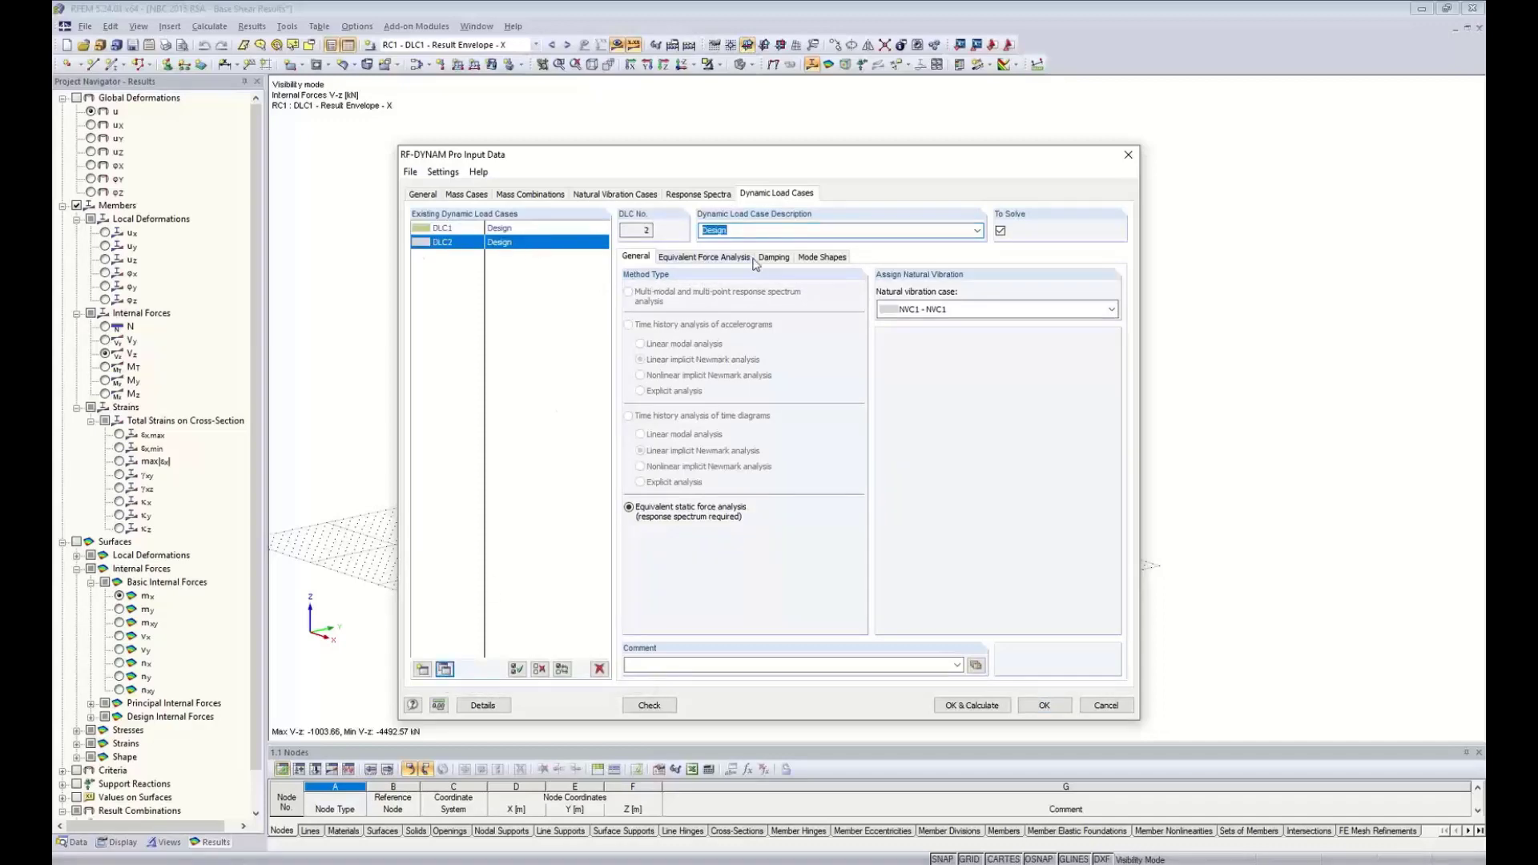
text(Elastic)
- Assign response spectrum RS2 - Elastic to the X and Y directions of dynamic load case DLC2
click(709, 256)
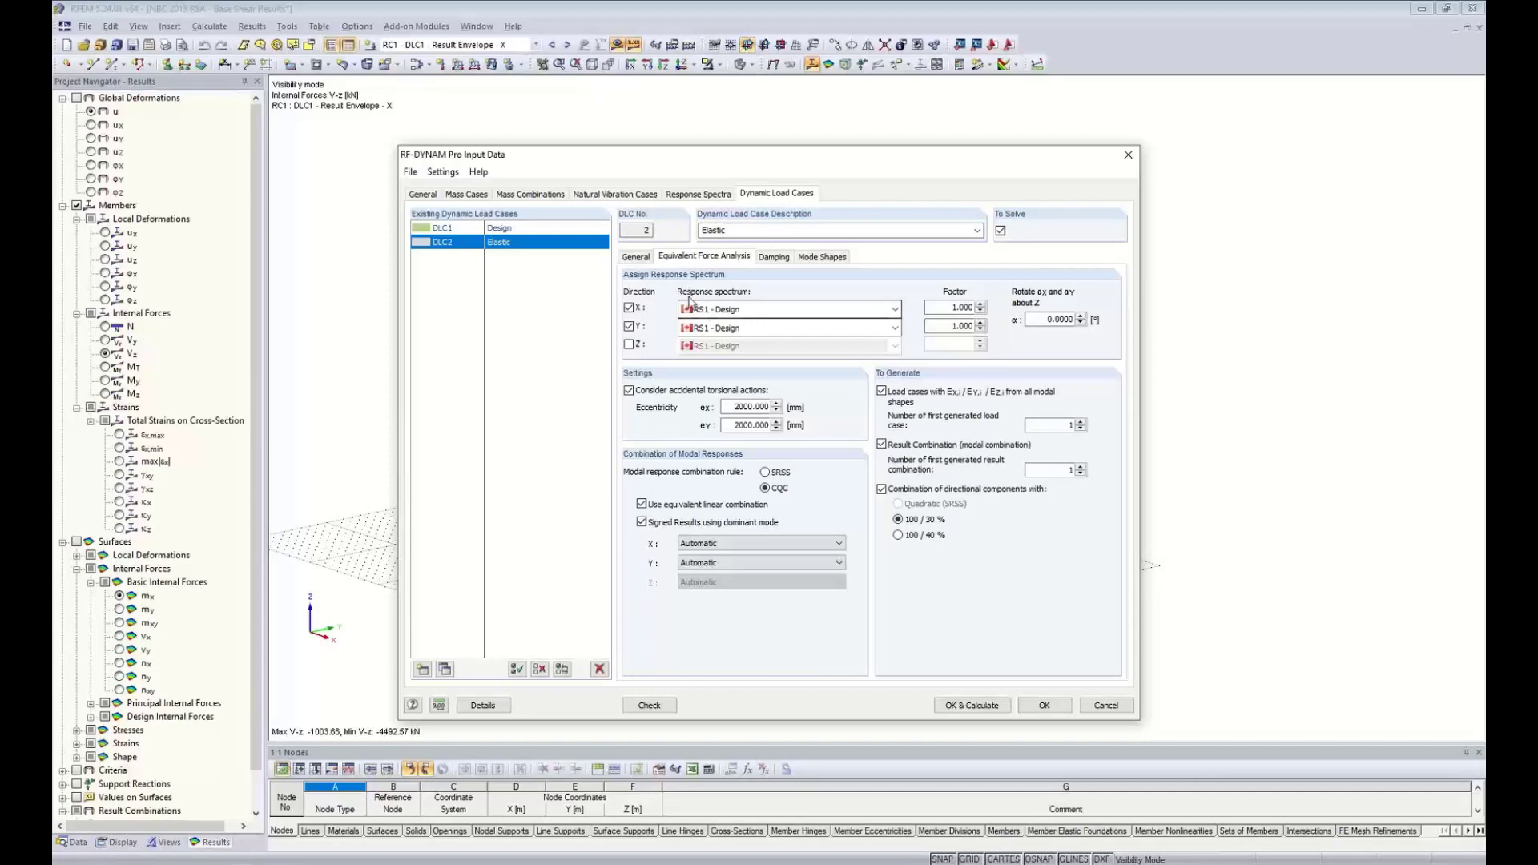
click(753, 309)
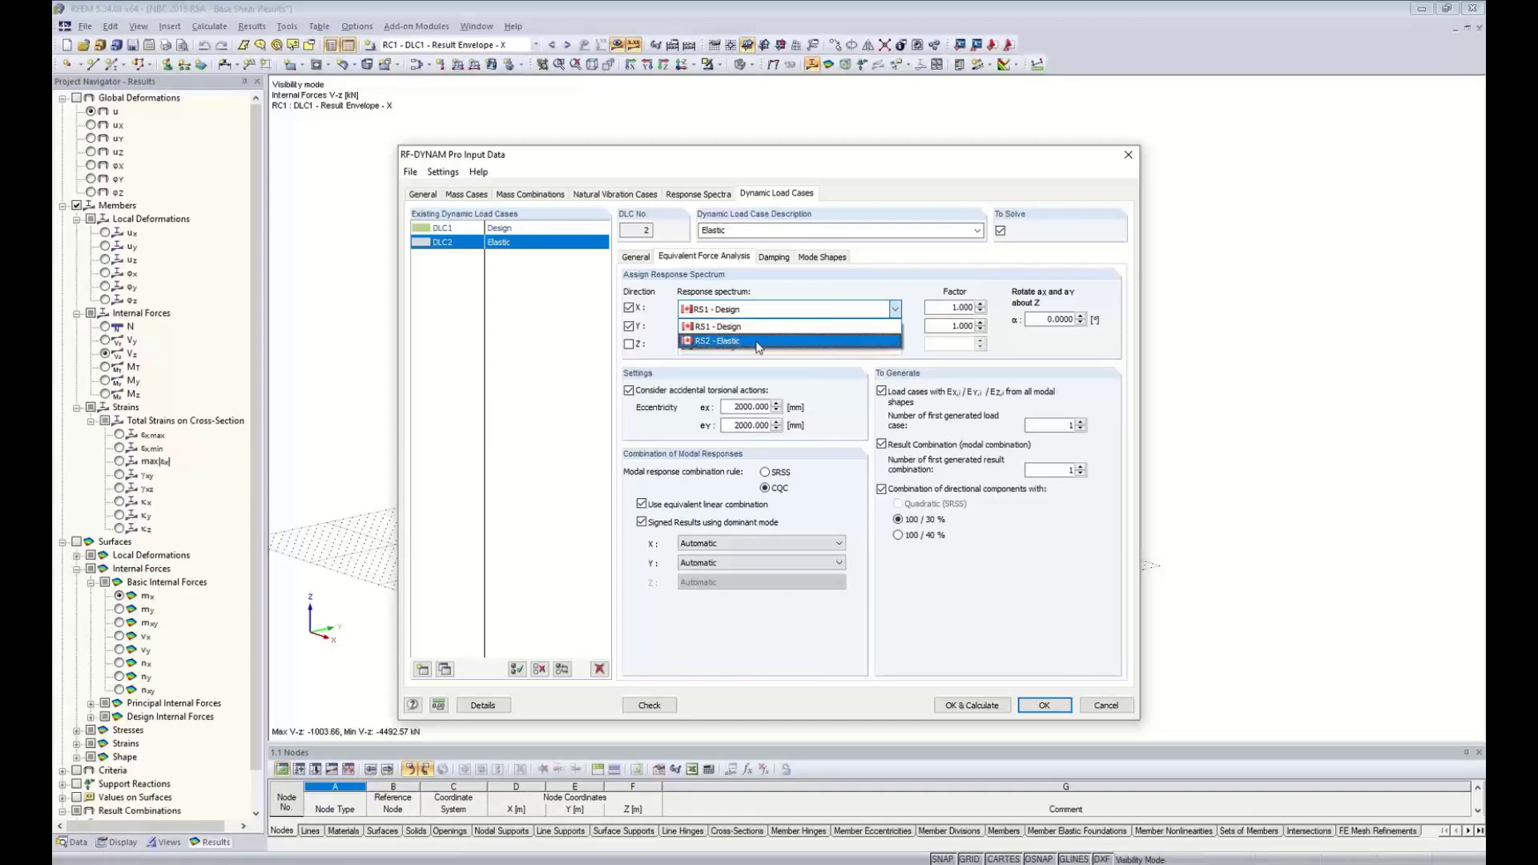
click(759, 340)
click(745, 327)
click(743, 358)
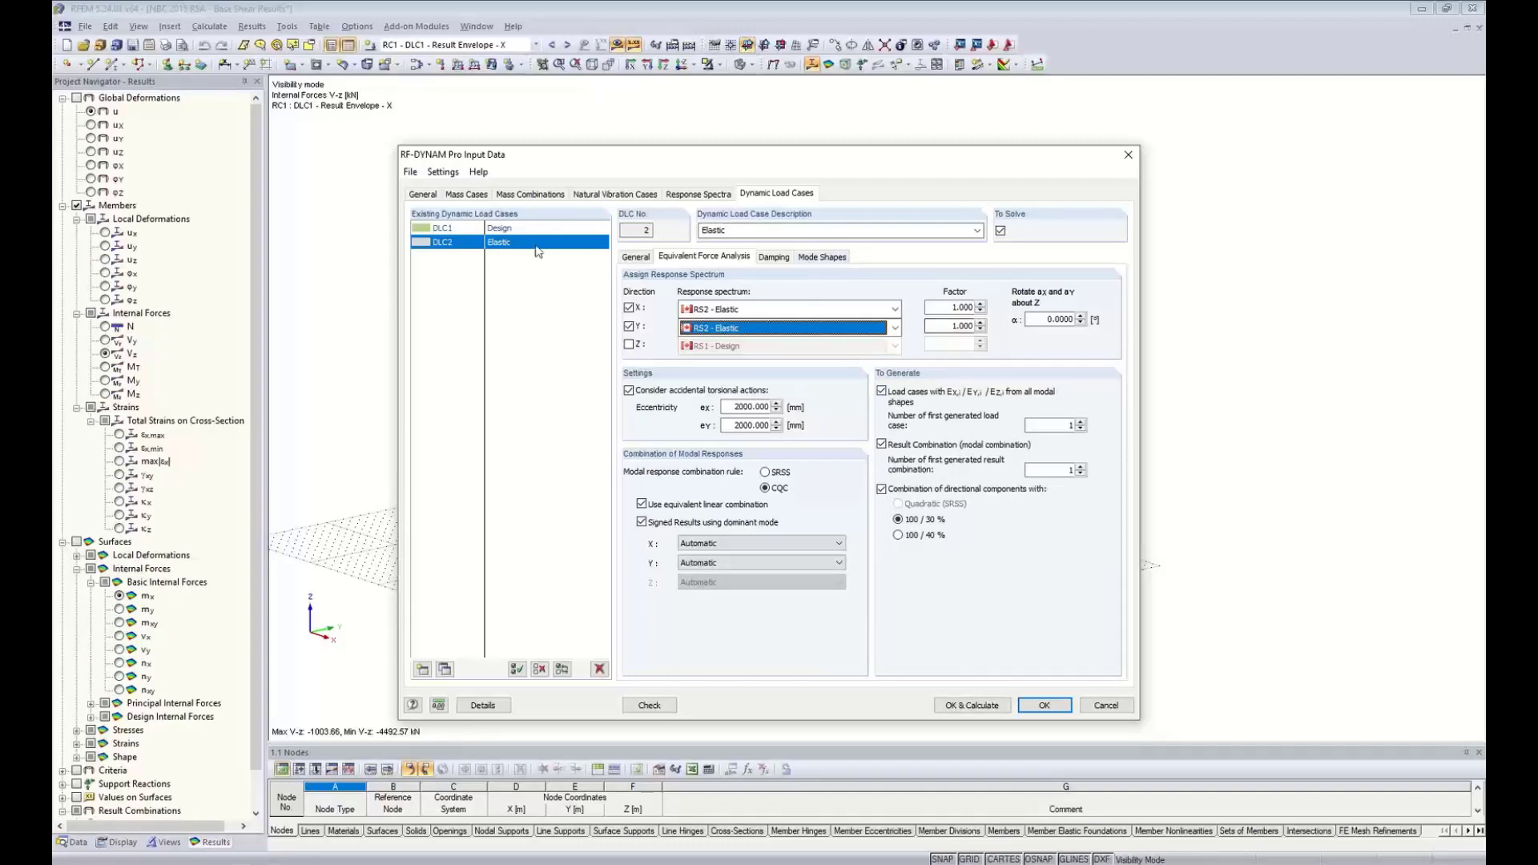
- Compare the response spectra assigned to DLC1 and DLC2, and accept the dynamic analysis input data
click(493, 233)
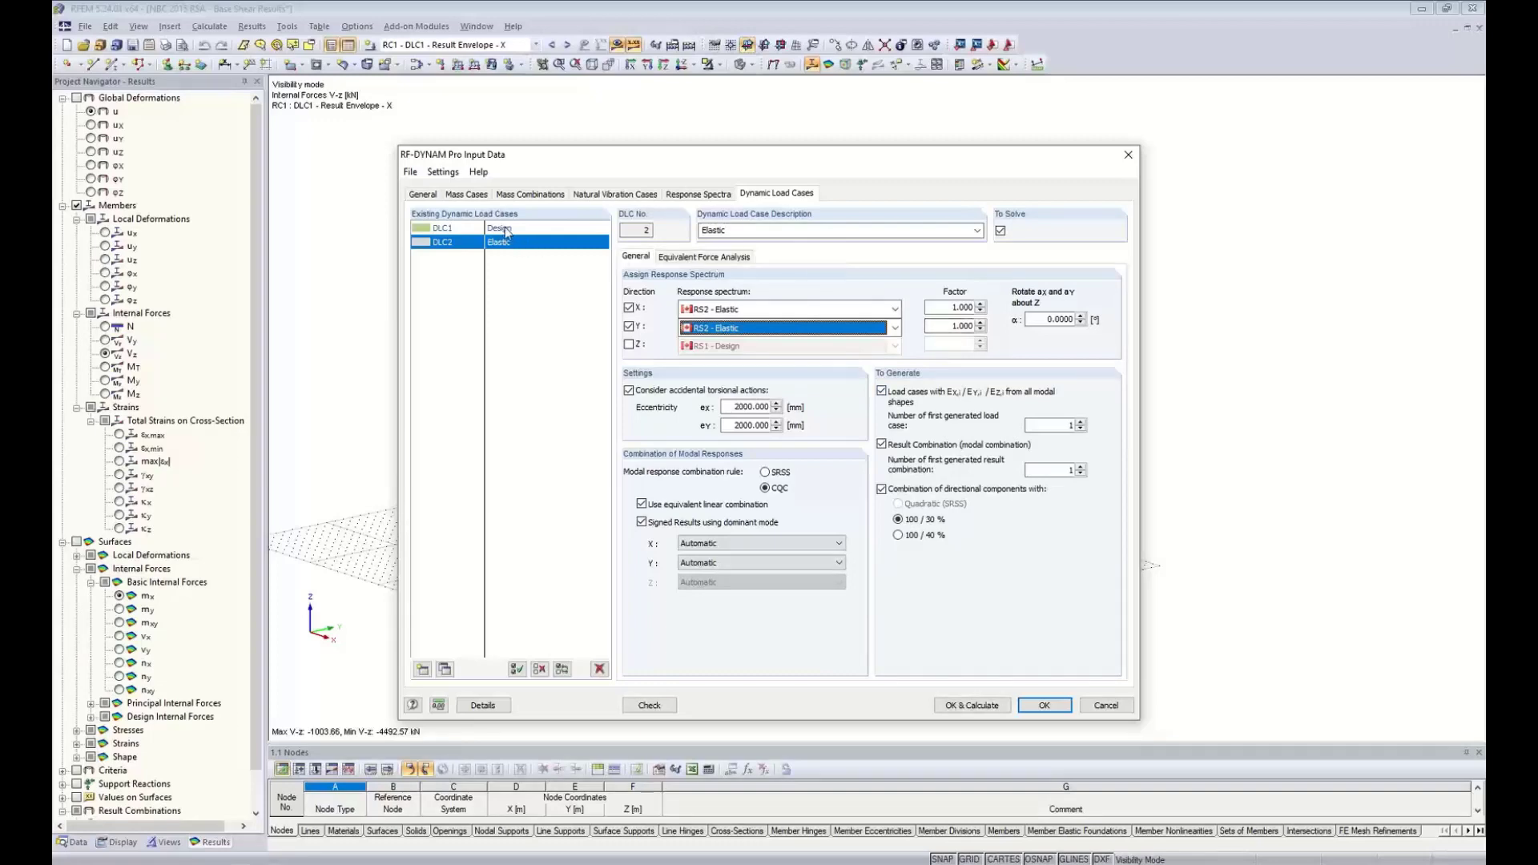
click(708, 257)
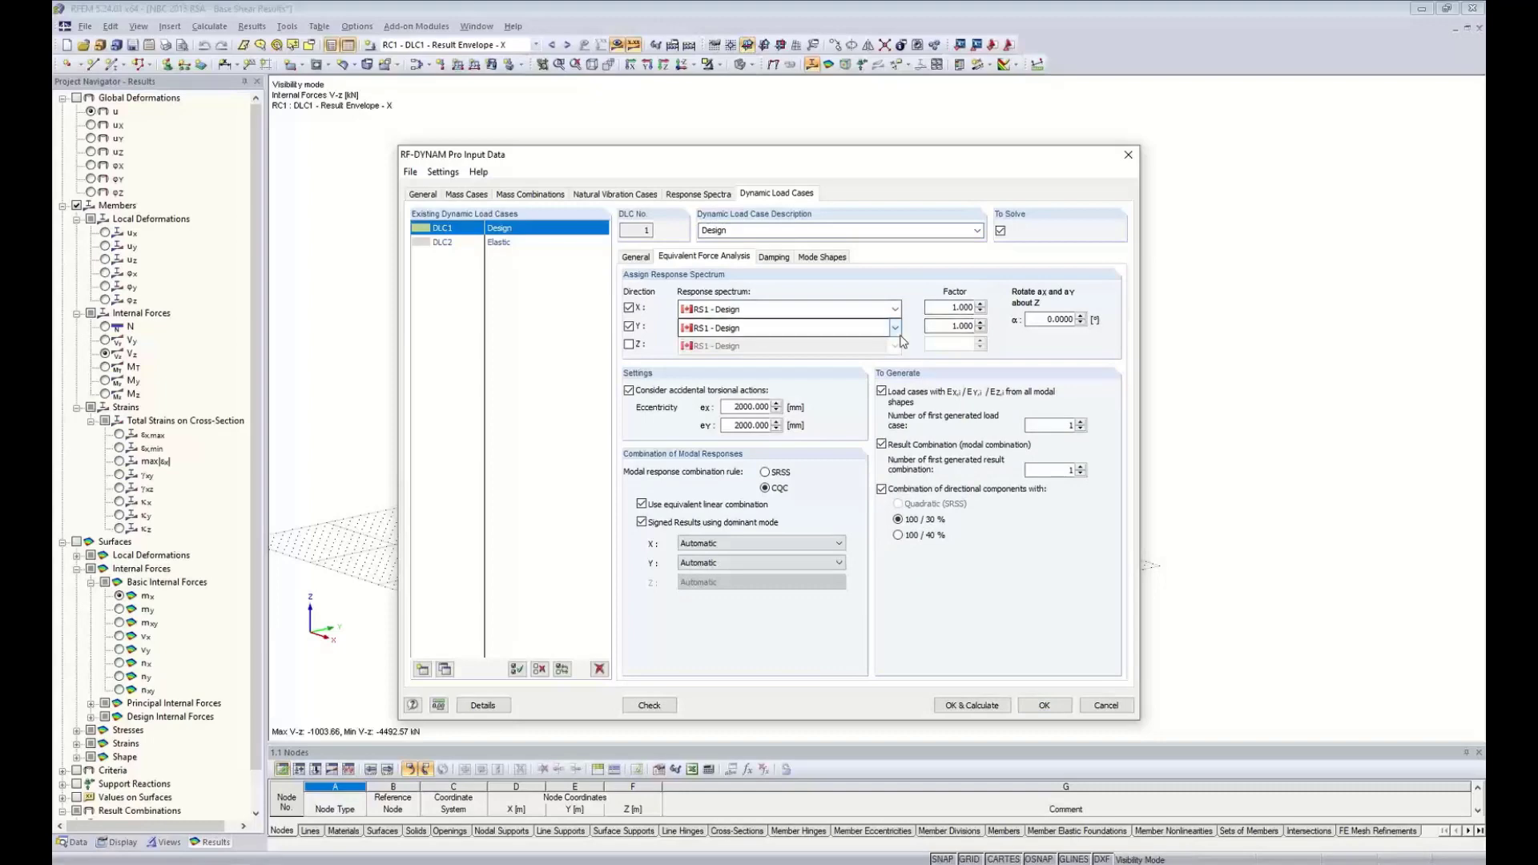
click(498, 242)
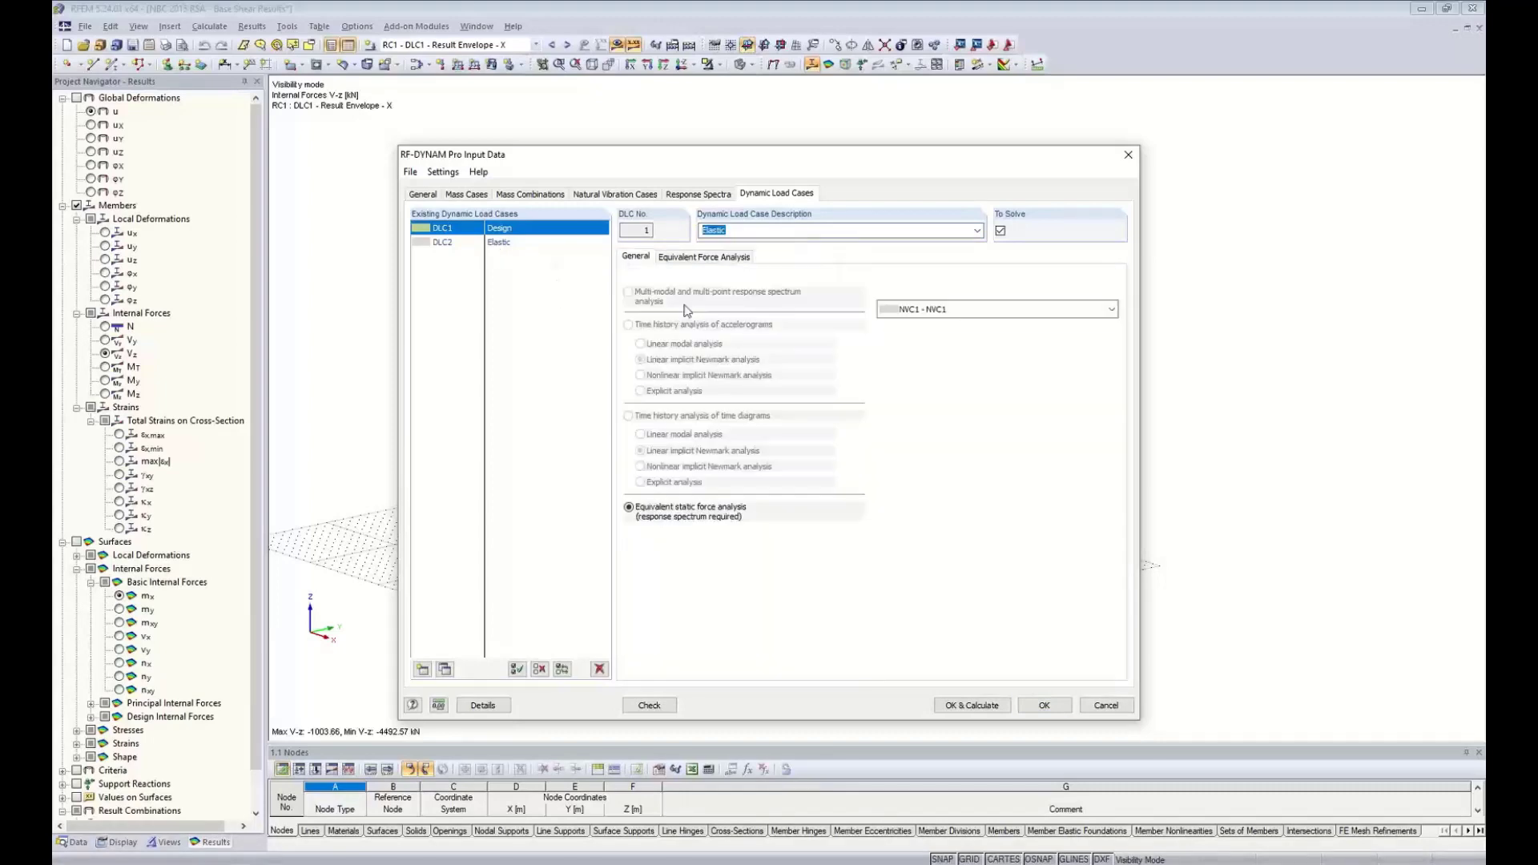
click(704, 257)
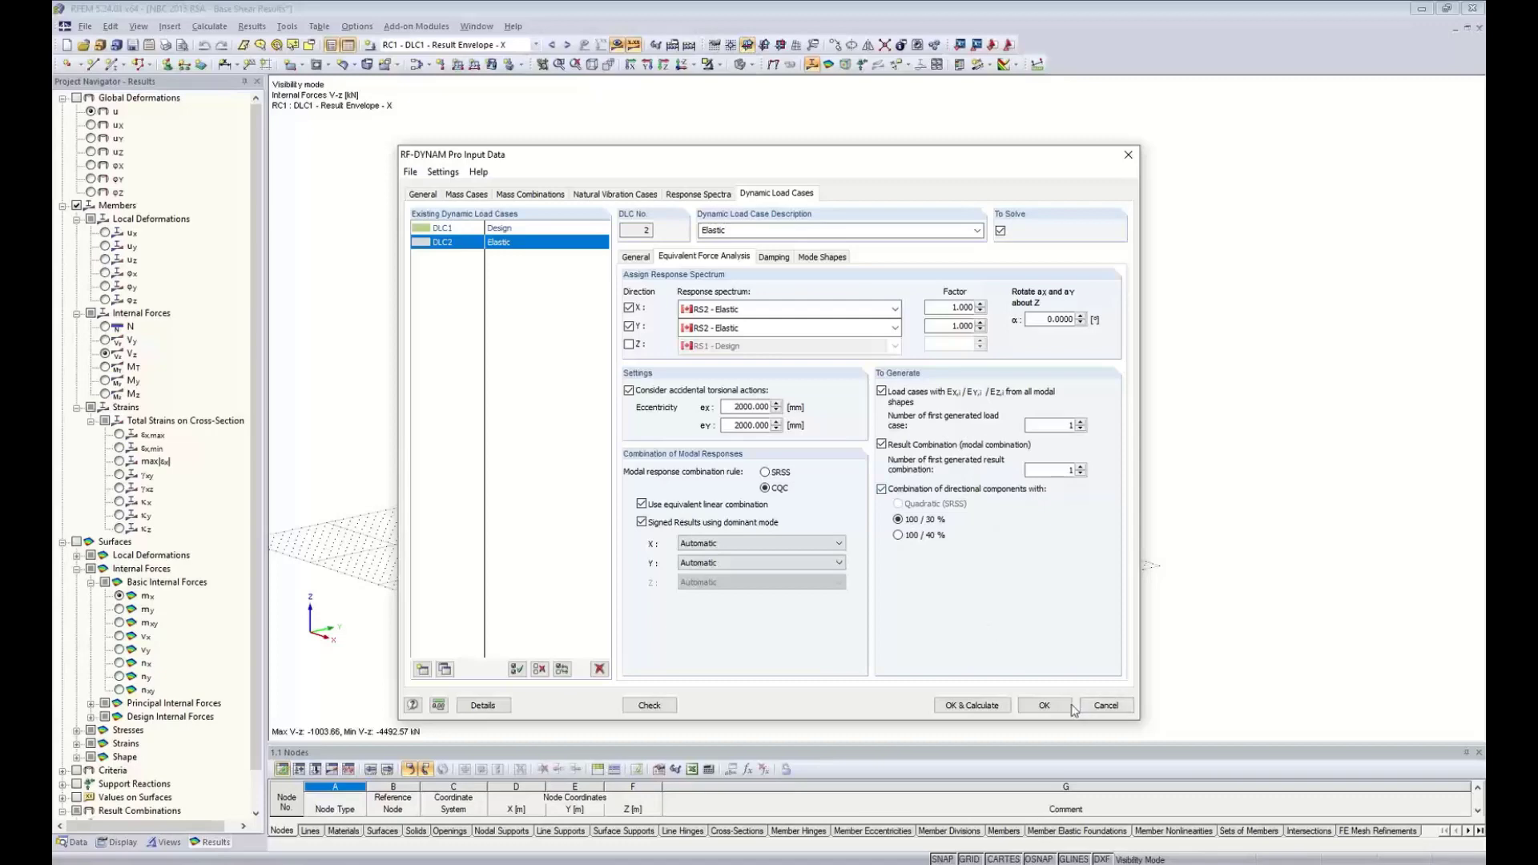
click(1043, 705)
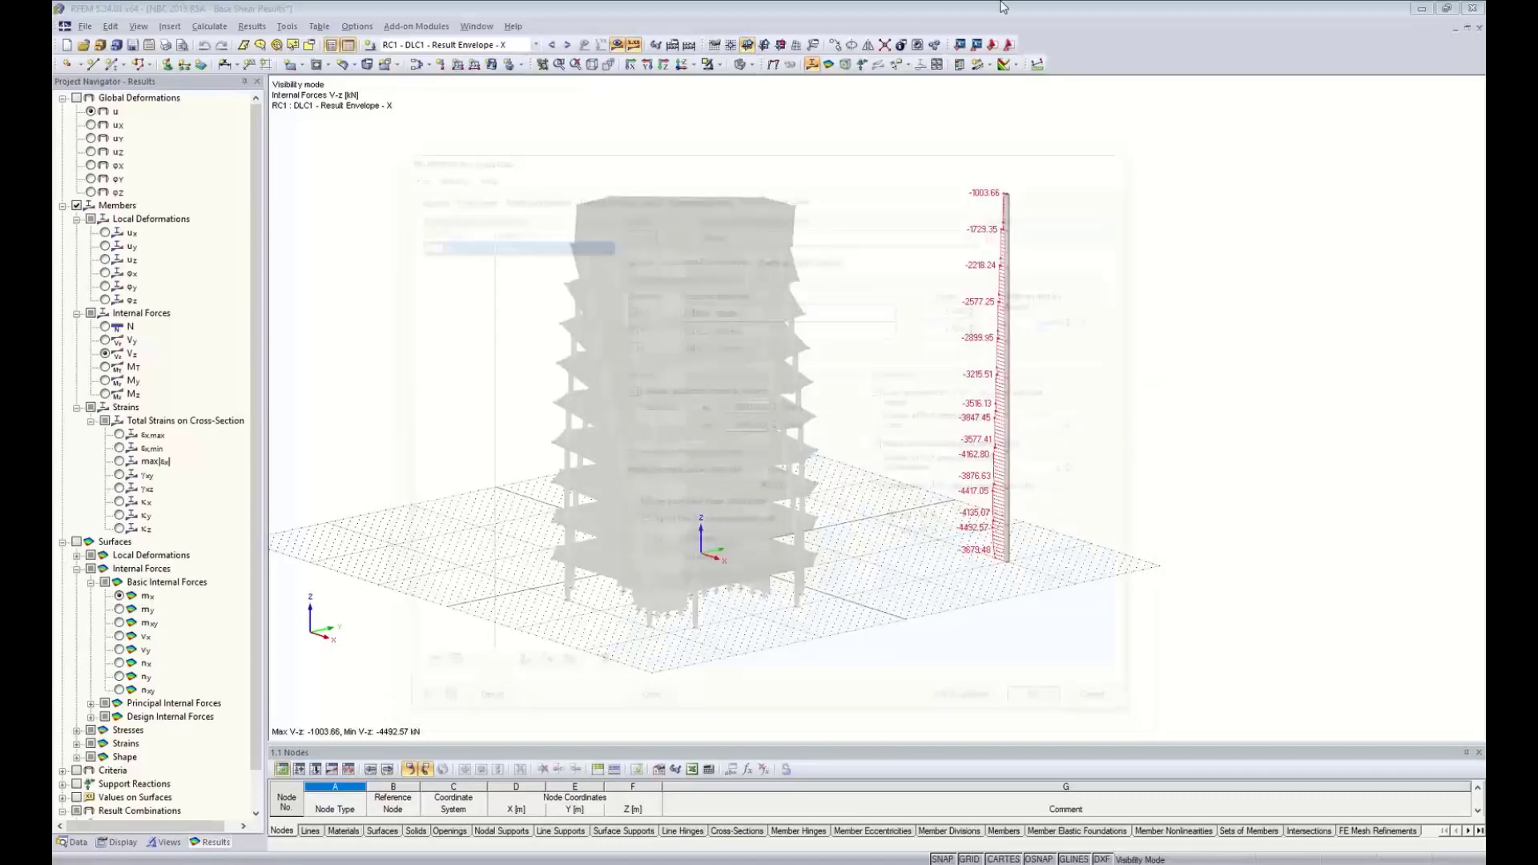
- Switch to the model NBC 2015 RSA - Drift Results and review its load cases and result combinations
click(475, 26)
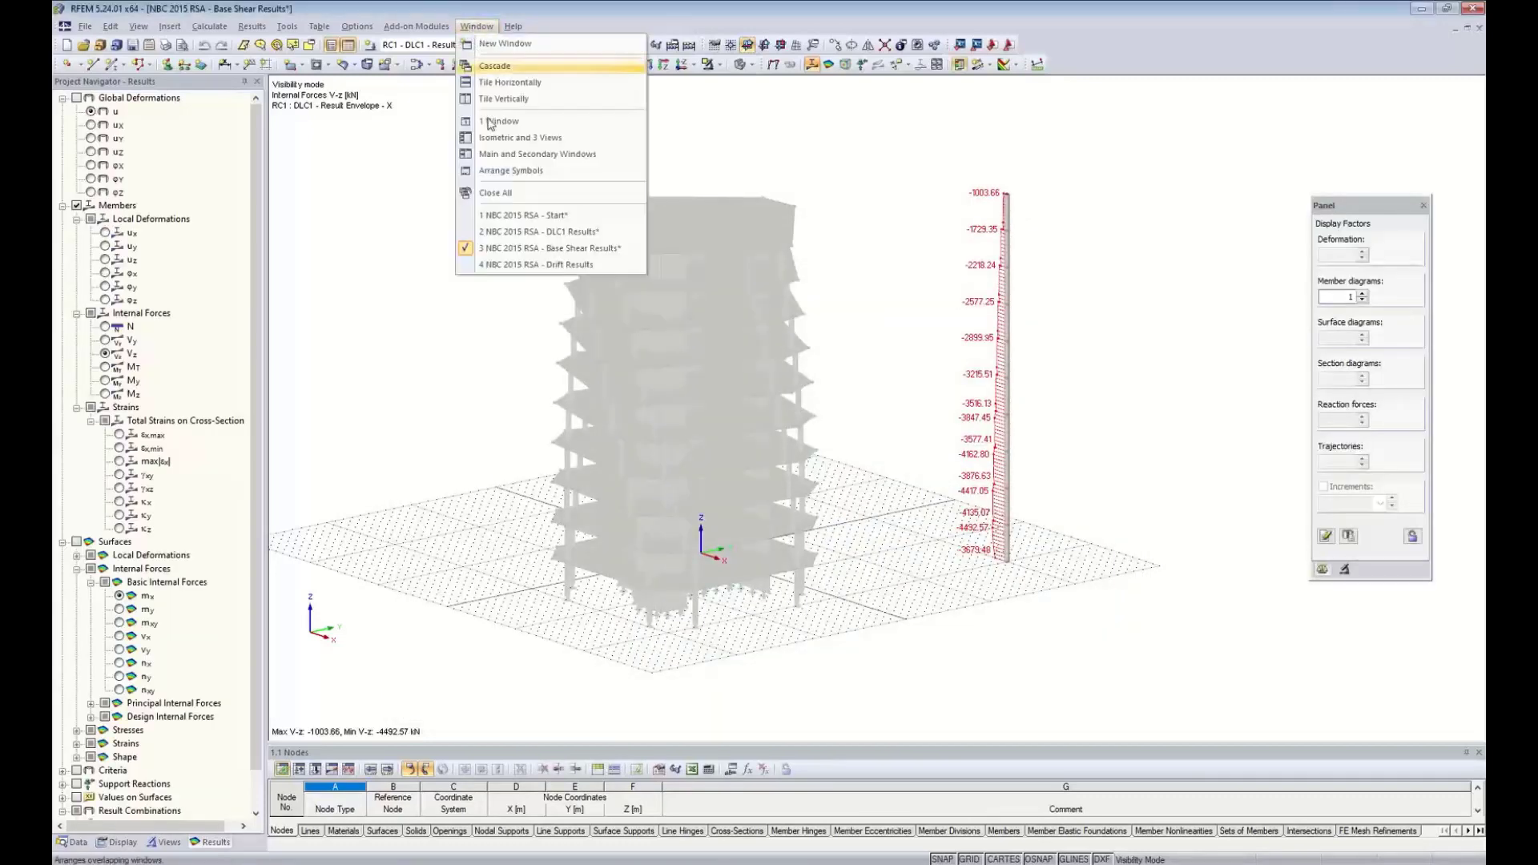
click(514, 265)
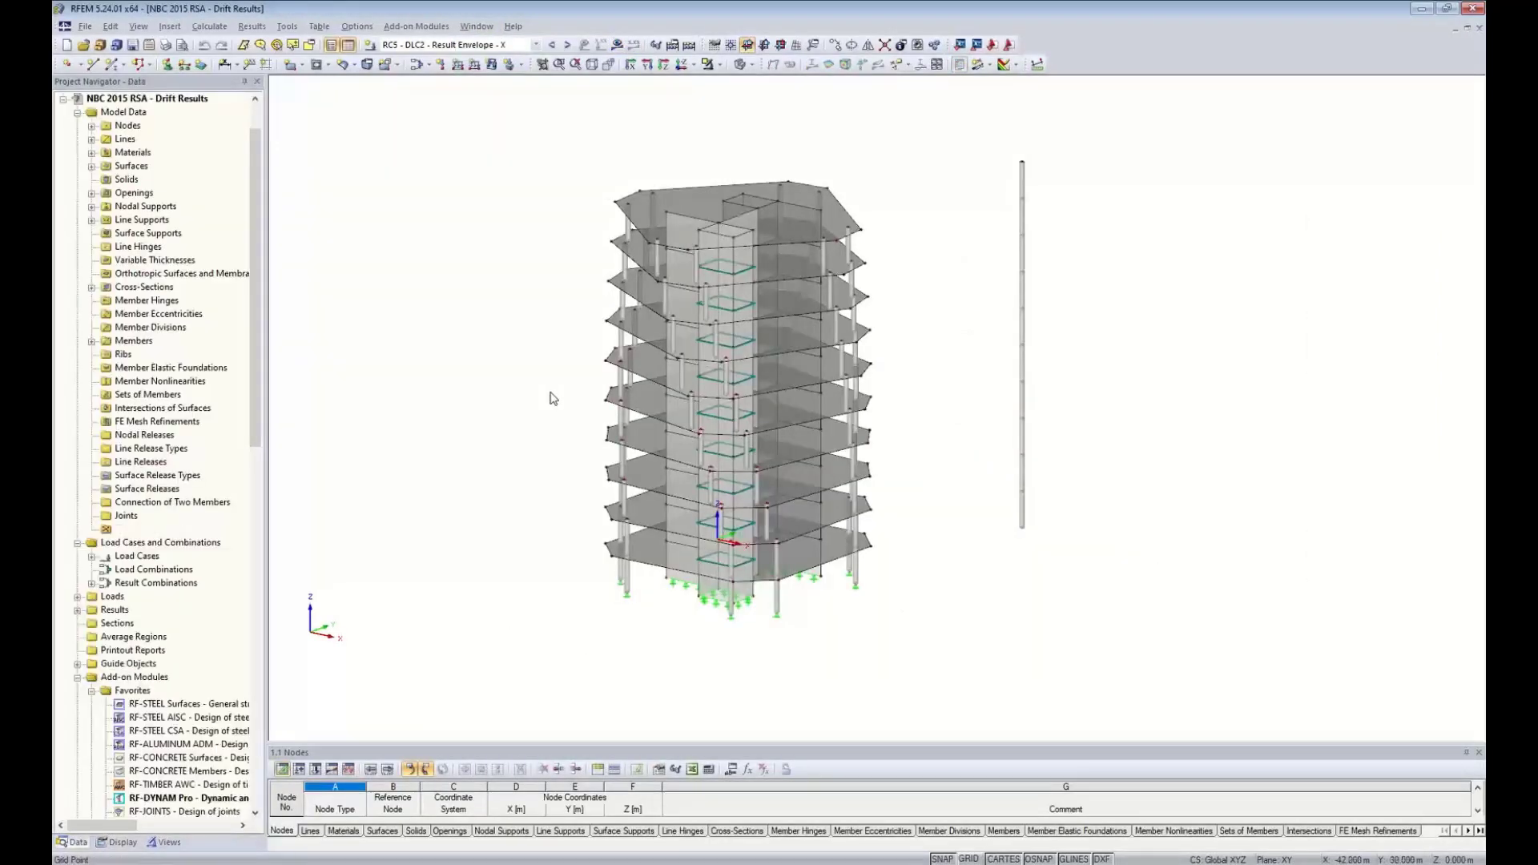
click(535, 44)
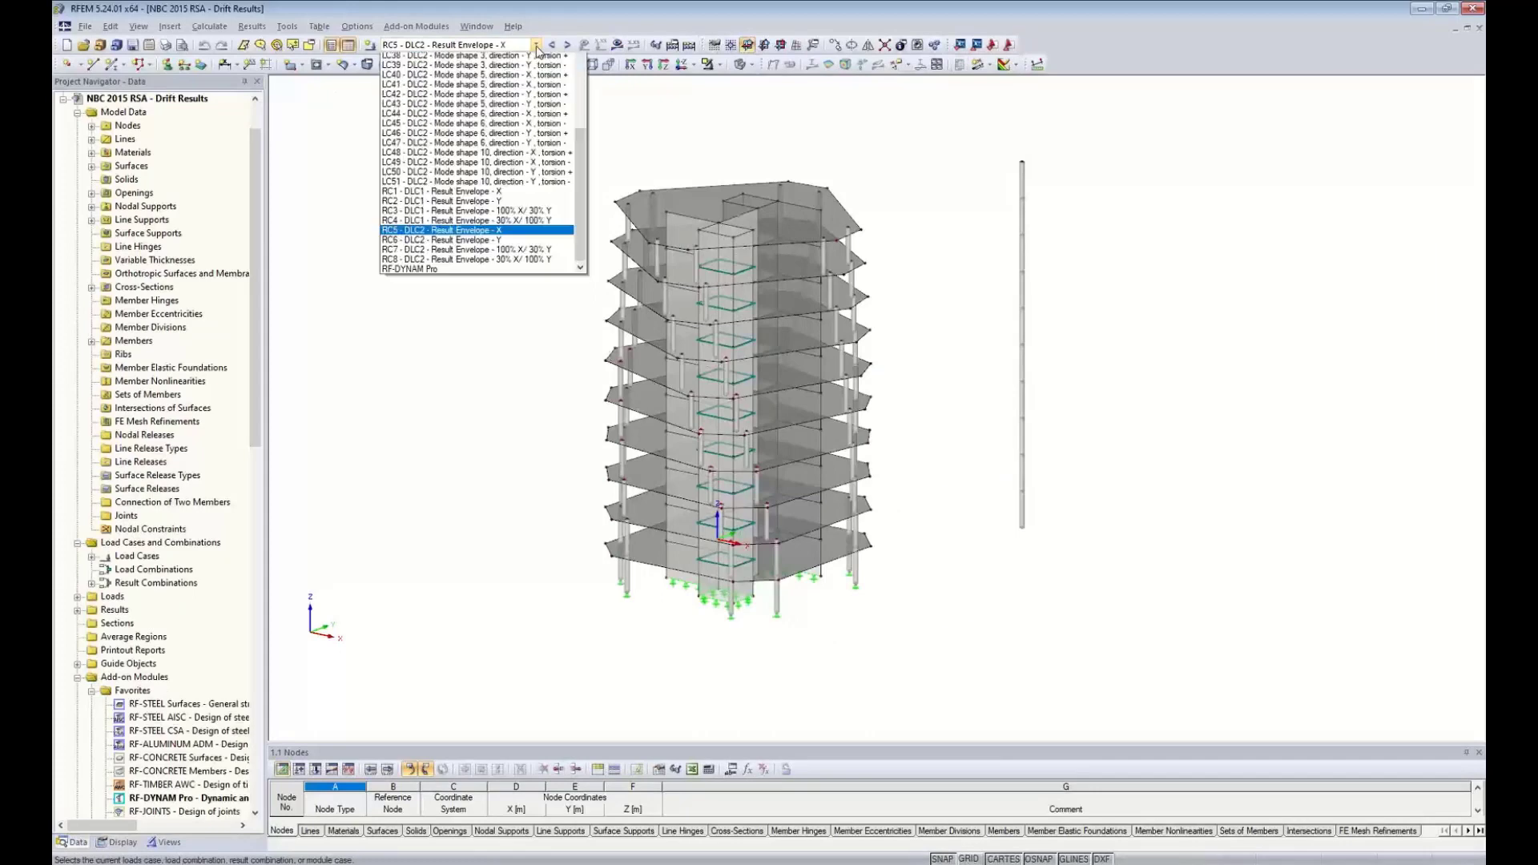
drag(577, 229, 580, 80)
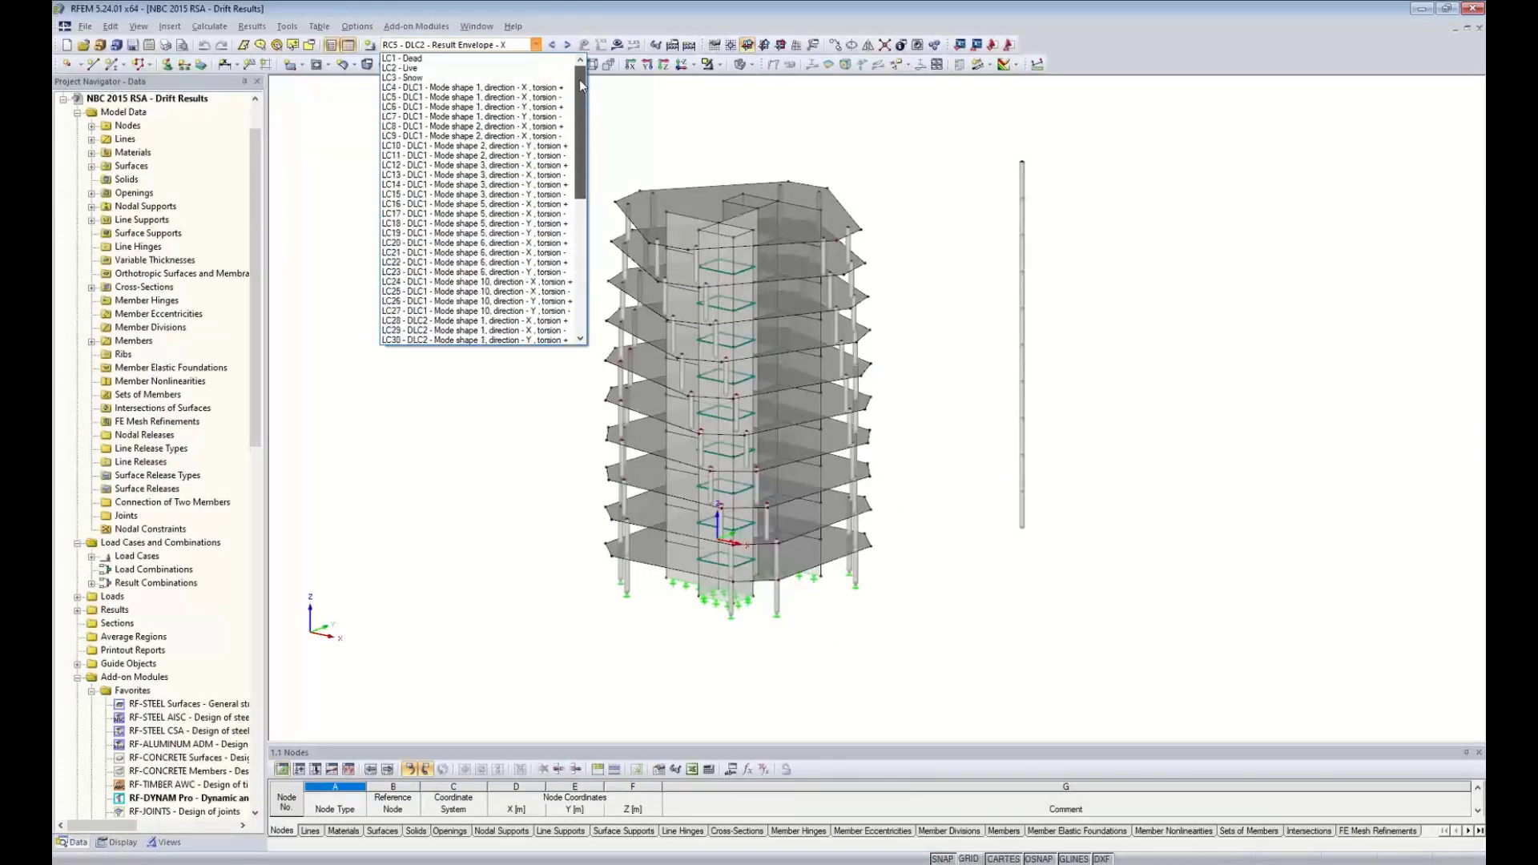
scroll(583, 133, down, 9)
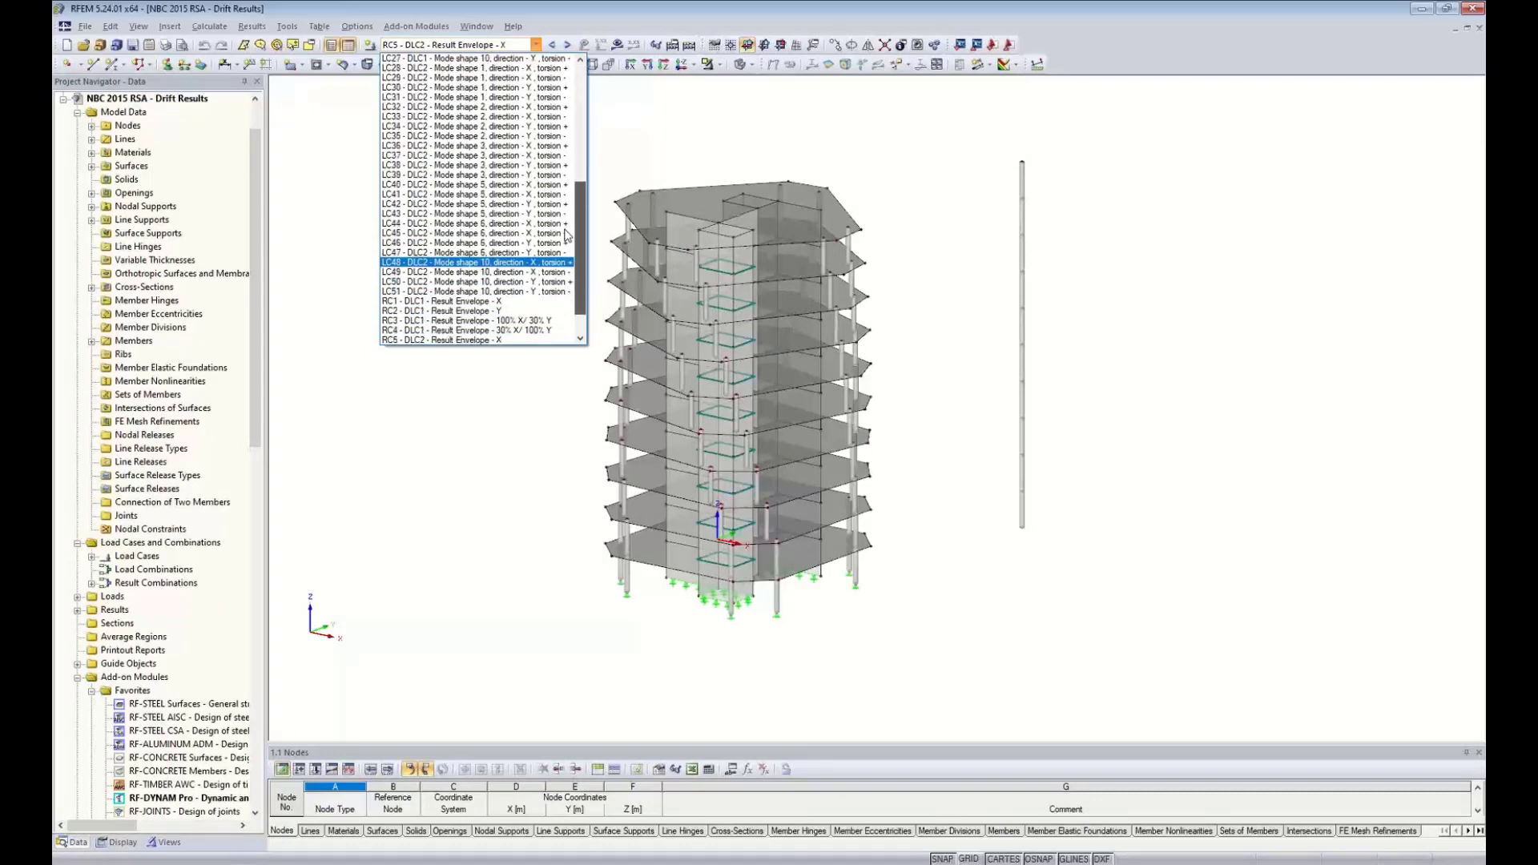
scroll(566, 235, down, 2)
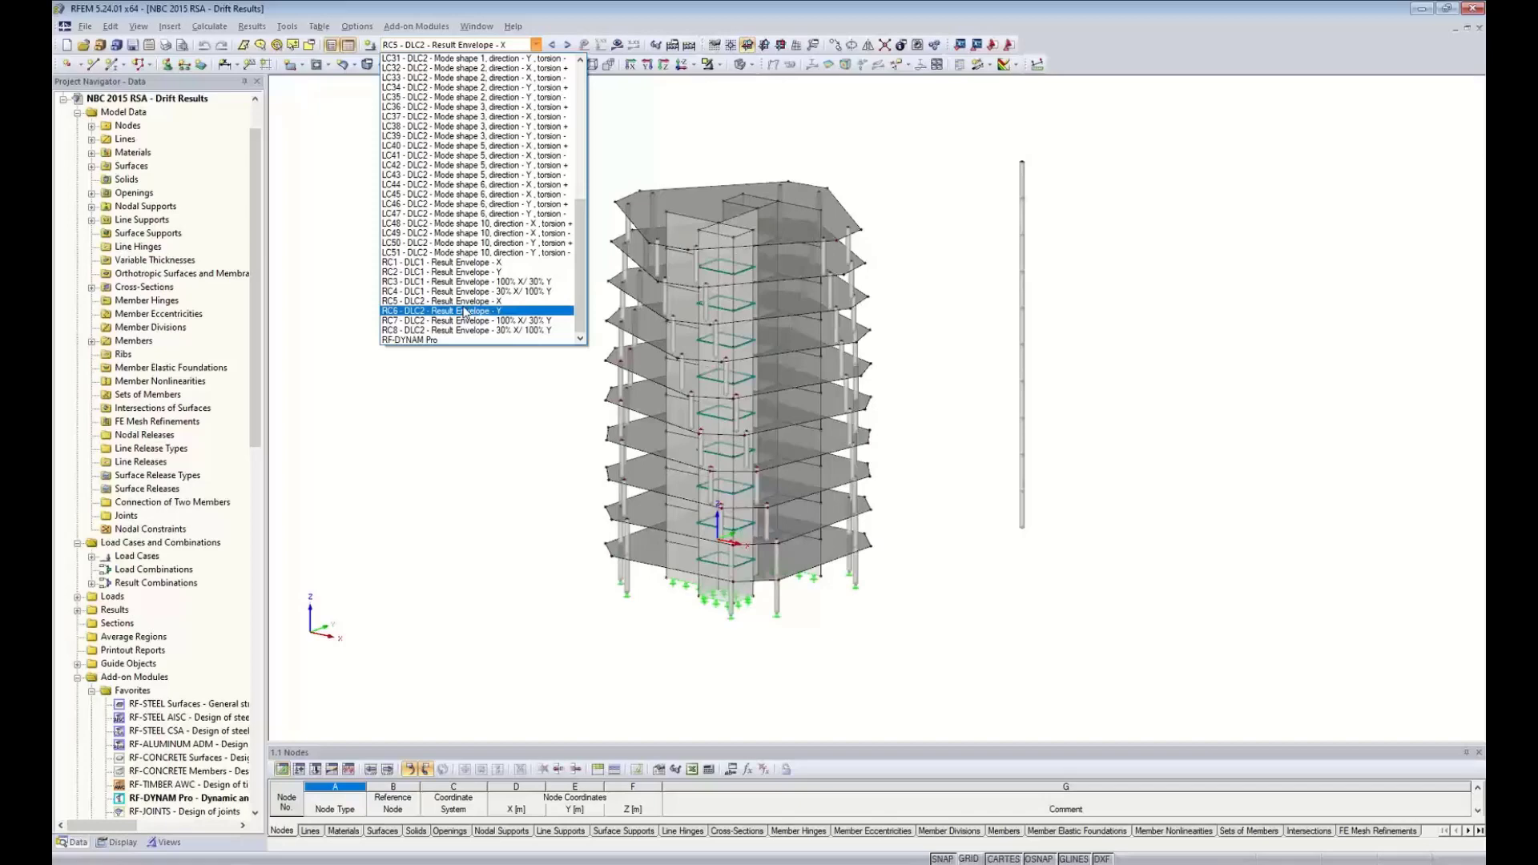
click(501, 427)
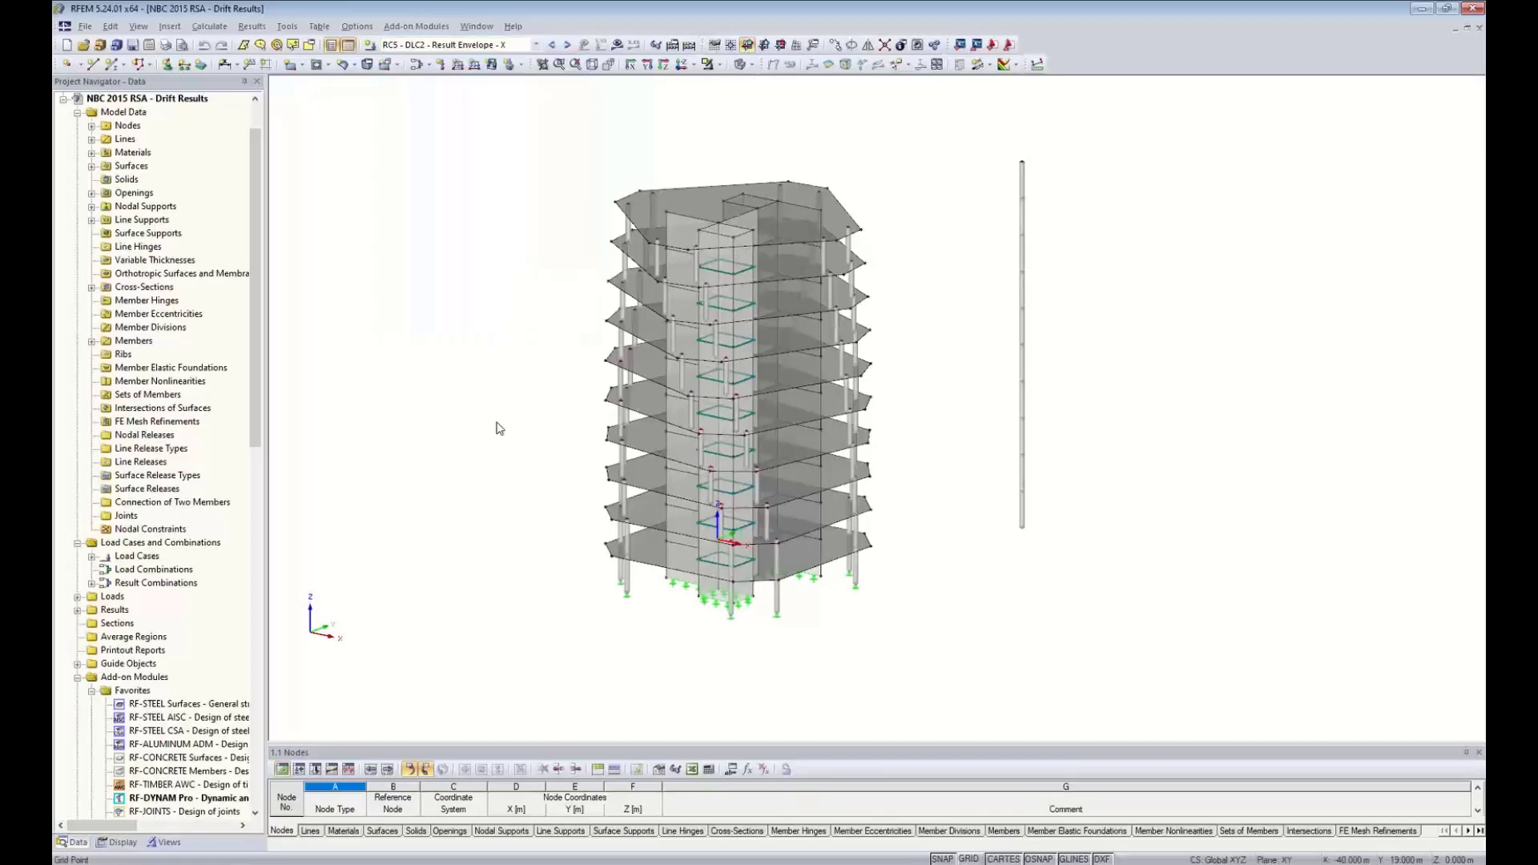
- Enlarge the table area and display the dynamic analysis equivalent loads table for DLC2 - Elastic
drag(529, 745, 544, 596)
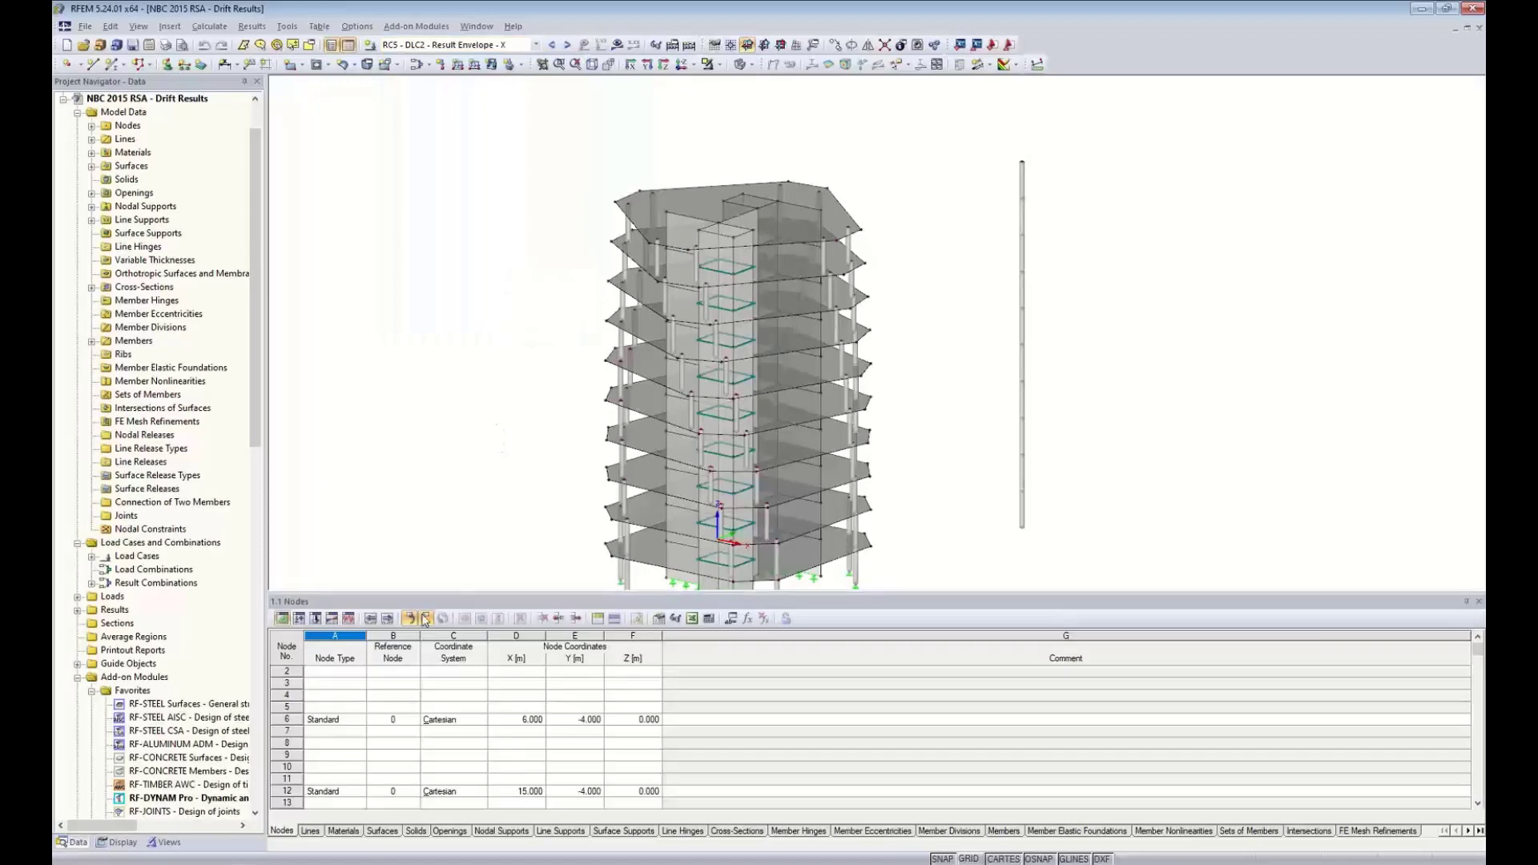
click(348, 618)
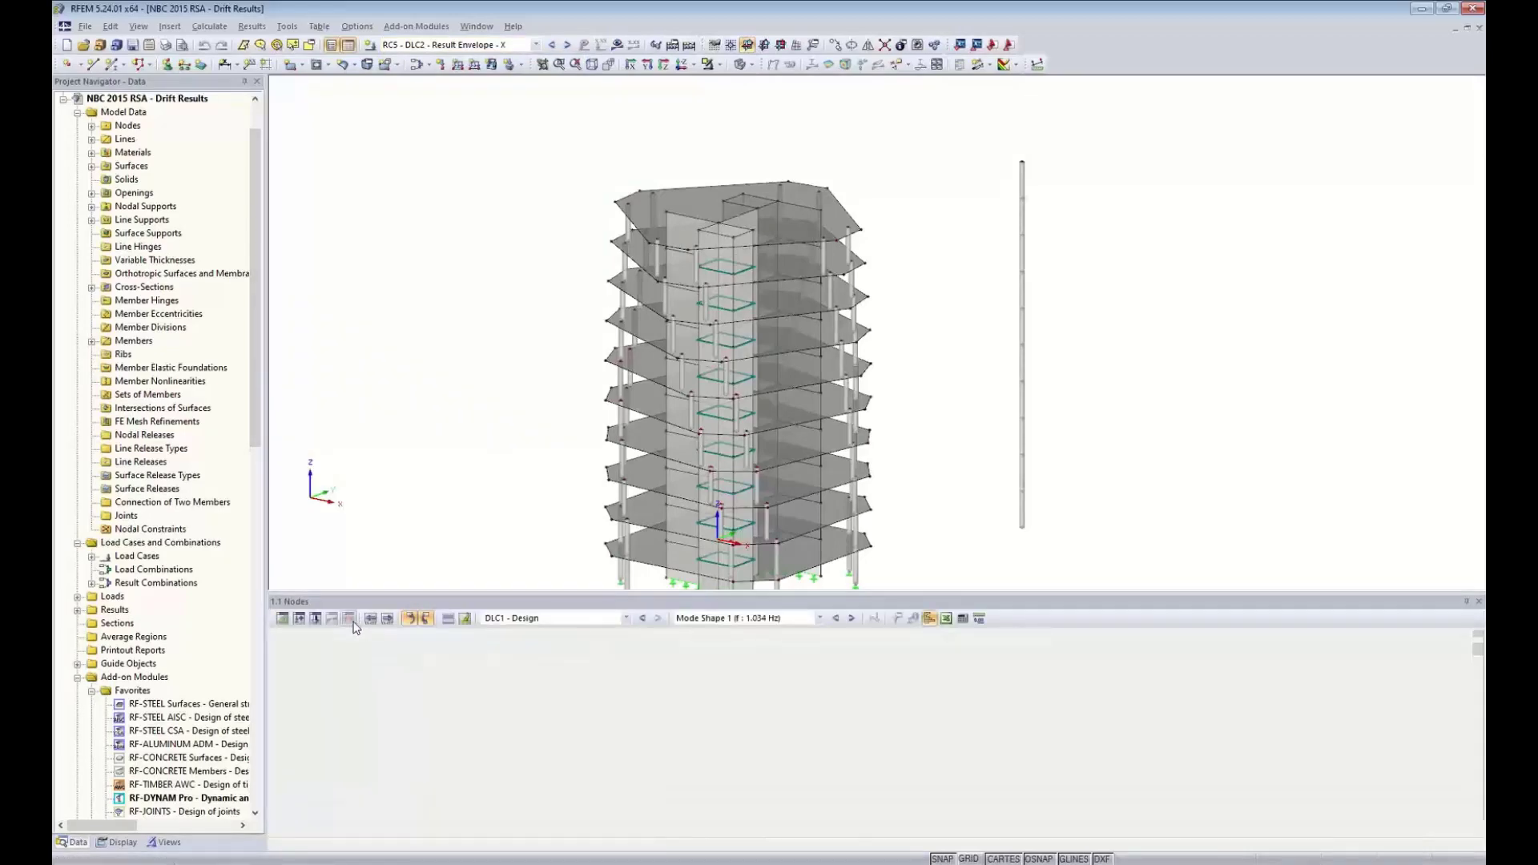
click(624, 619)
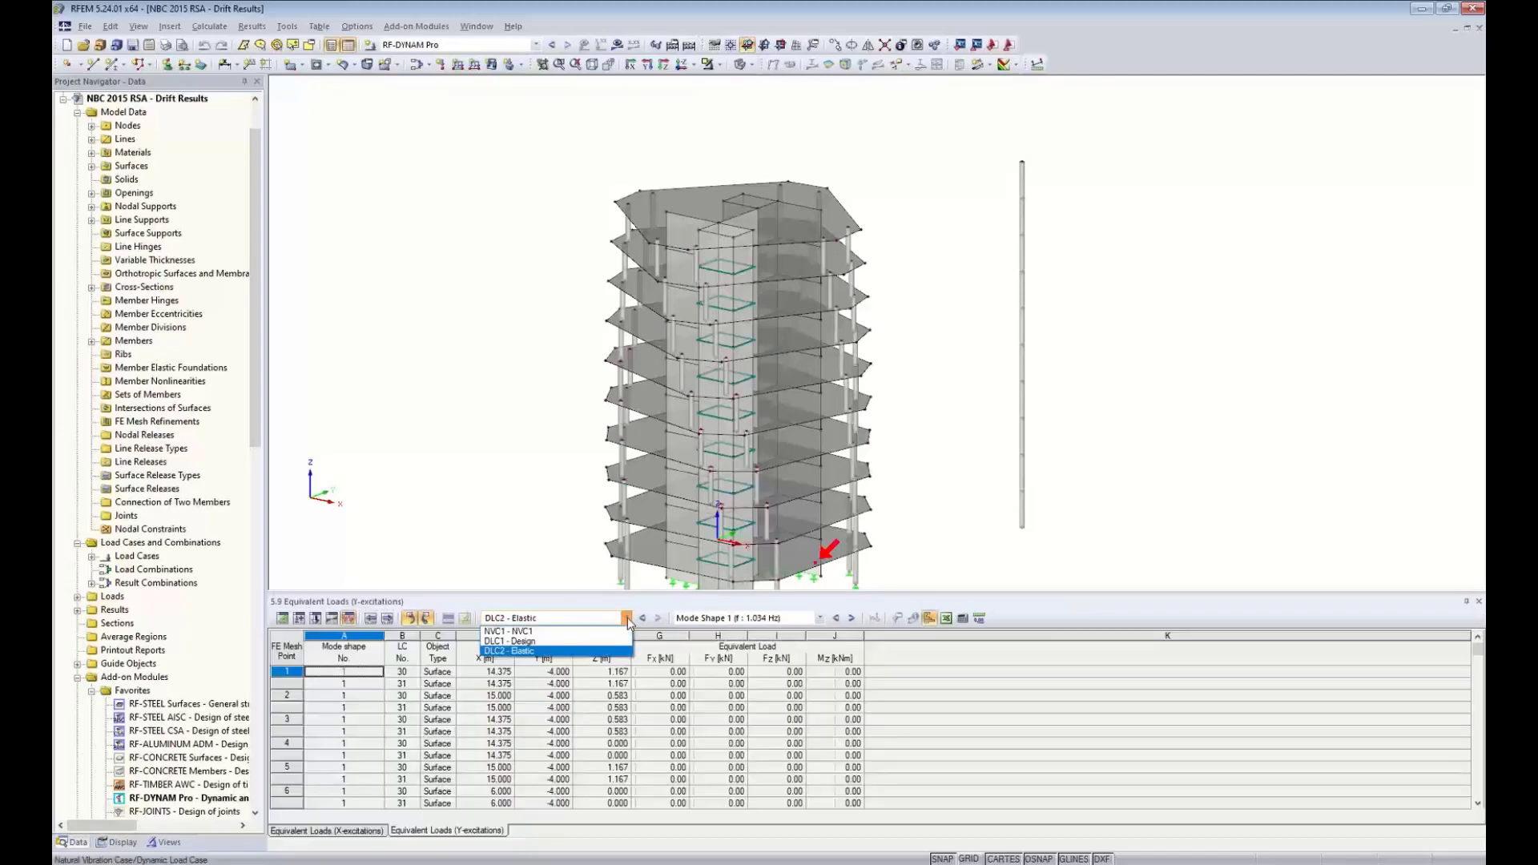
click(565, 652)
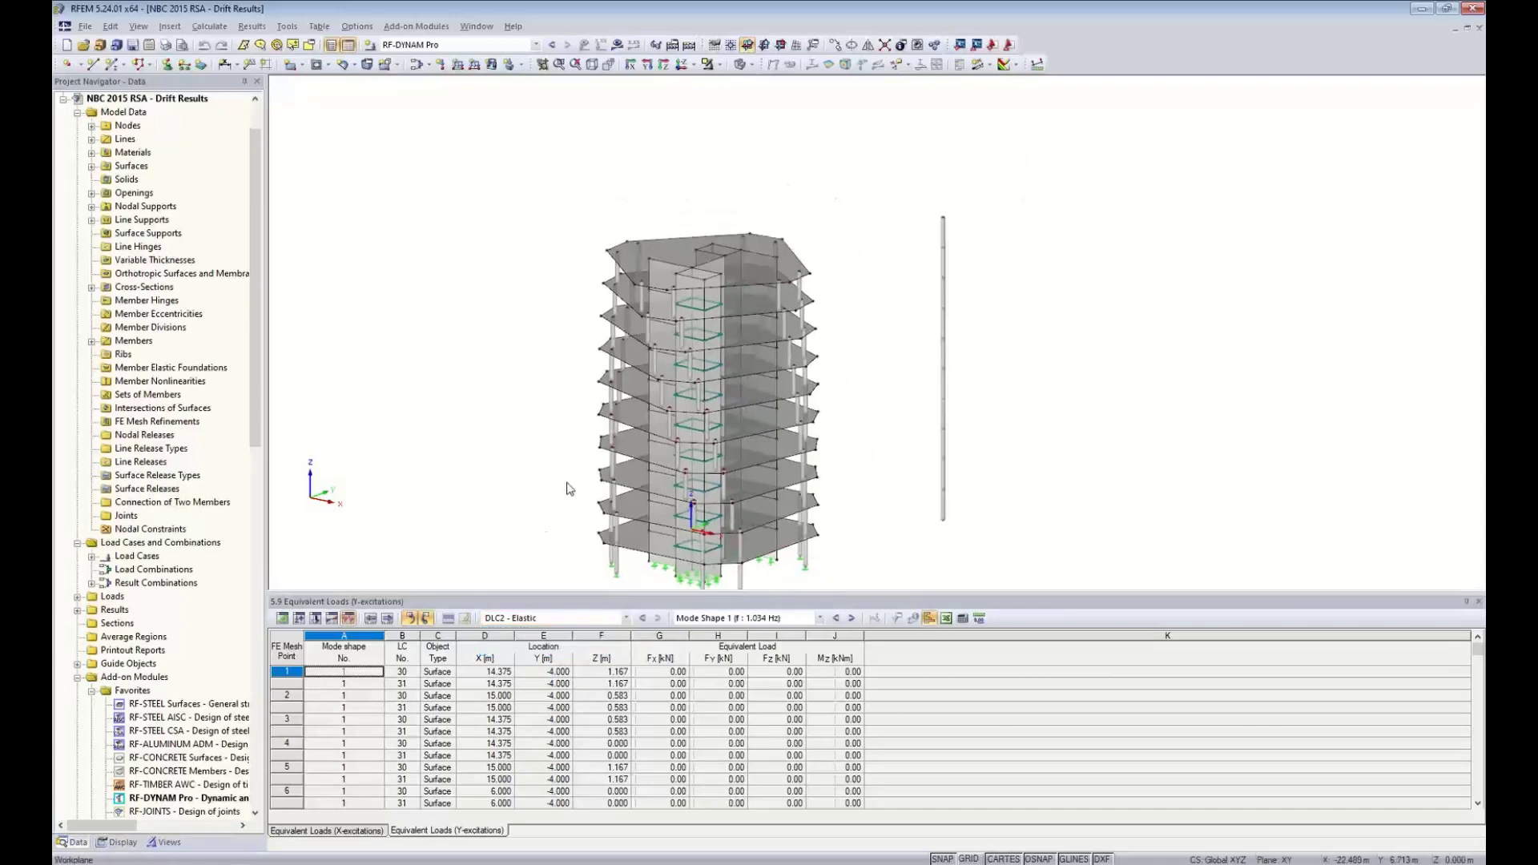
middle_drag(568, 489, 601, 405)
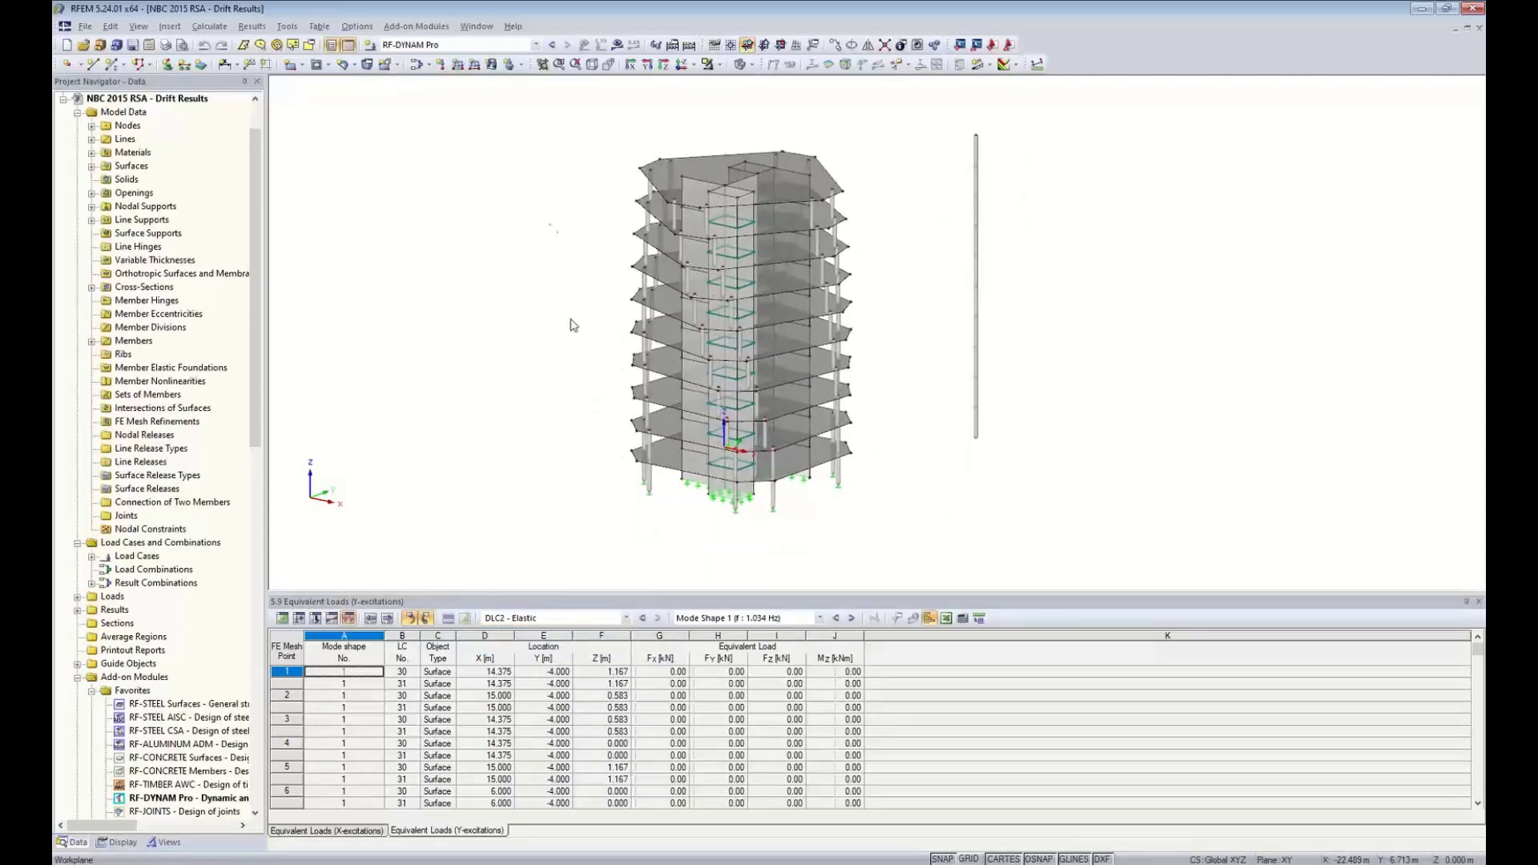
- Display the results of RC5 - DLC2 - Result Envelope - X and examine the V-z shear forces along the result beam
click(536, 45)
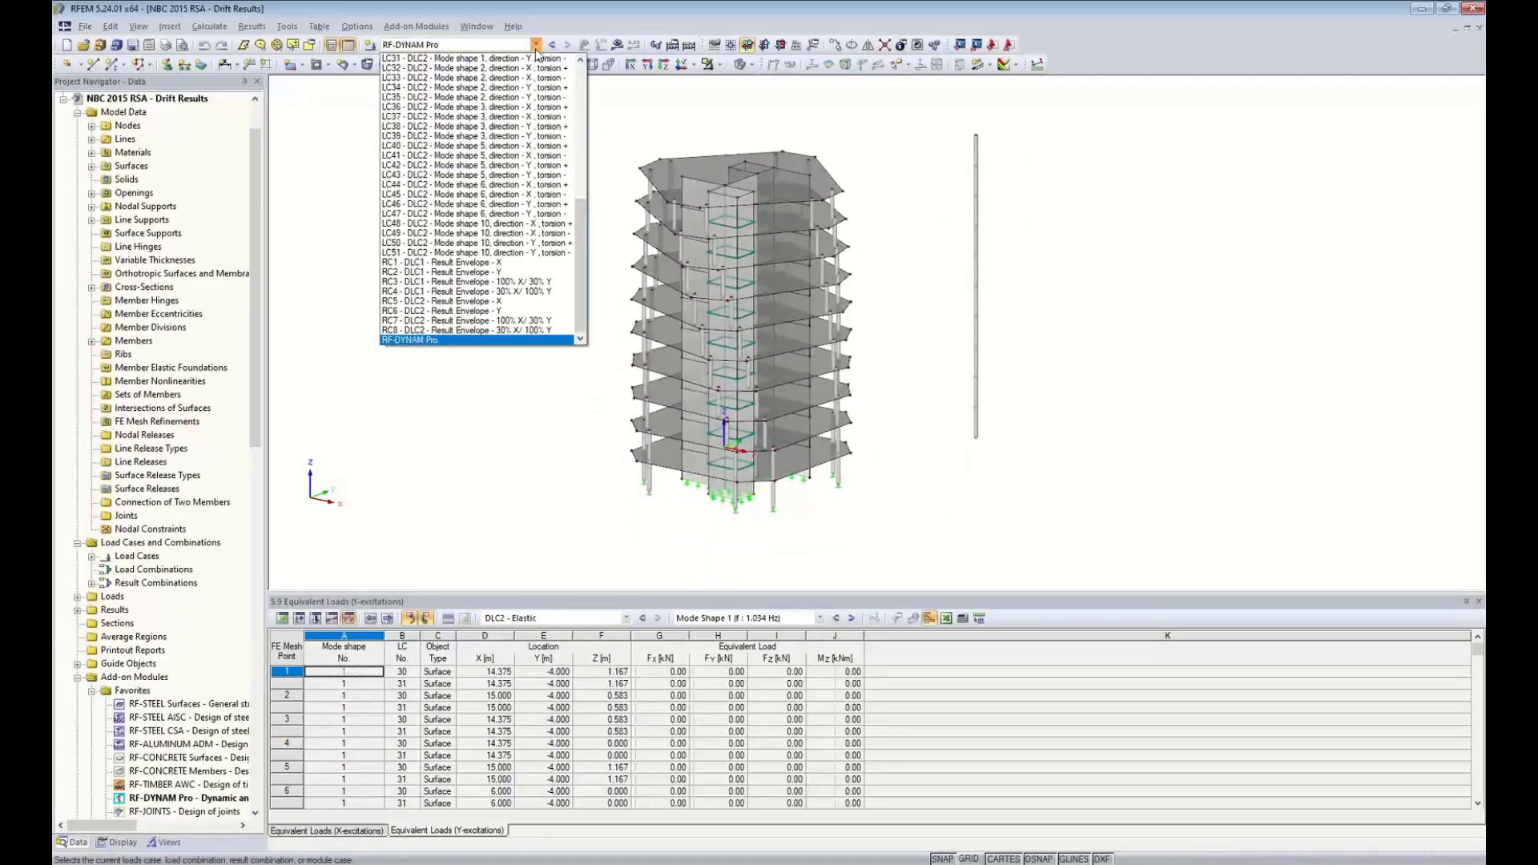
click(479, 302)
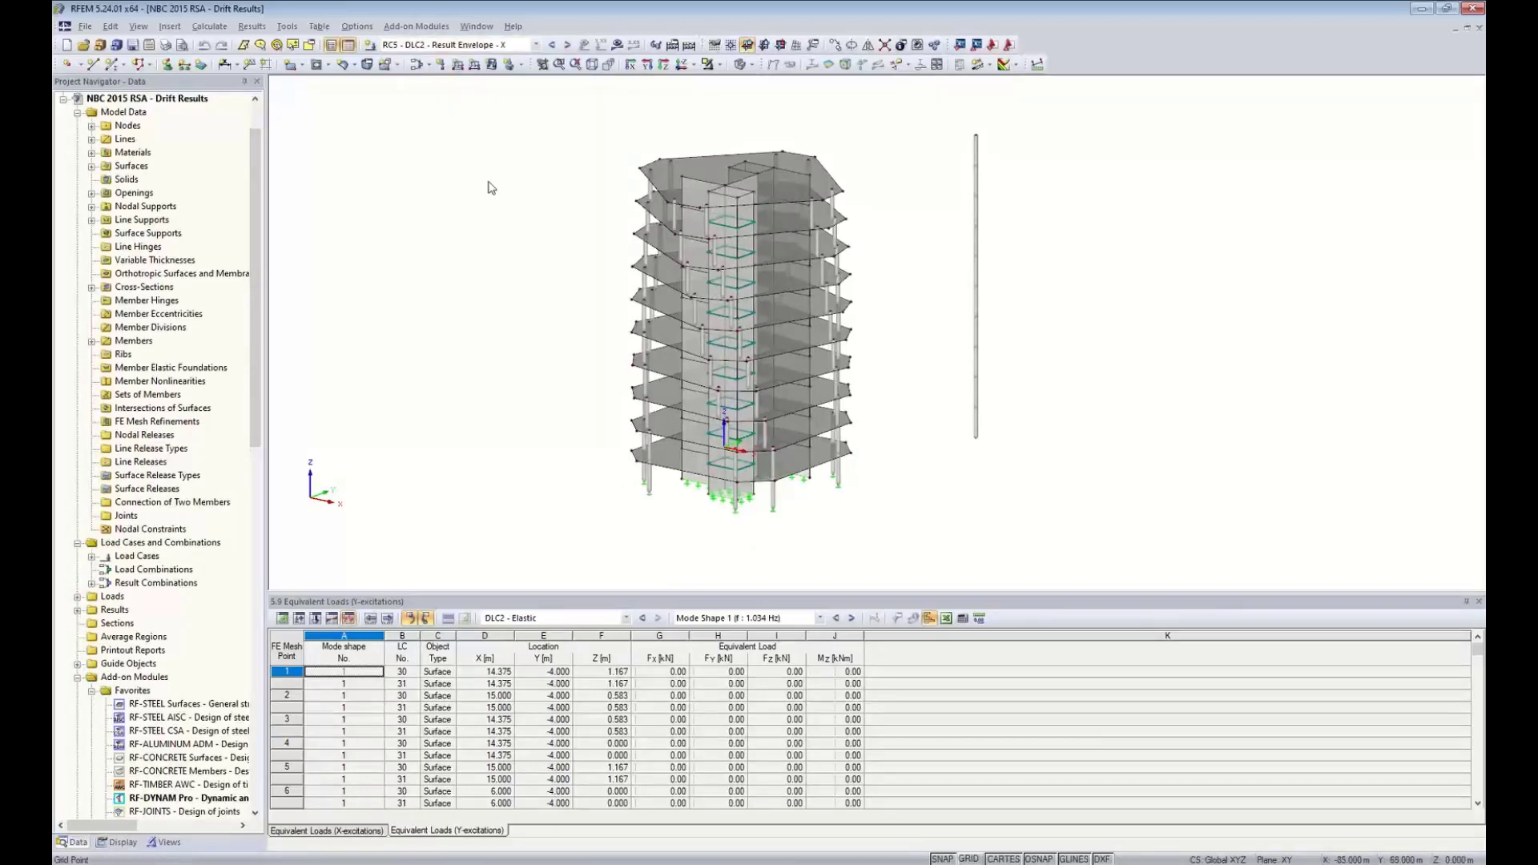
click(617, 45)
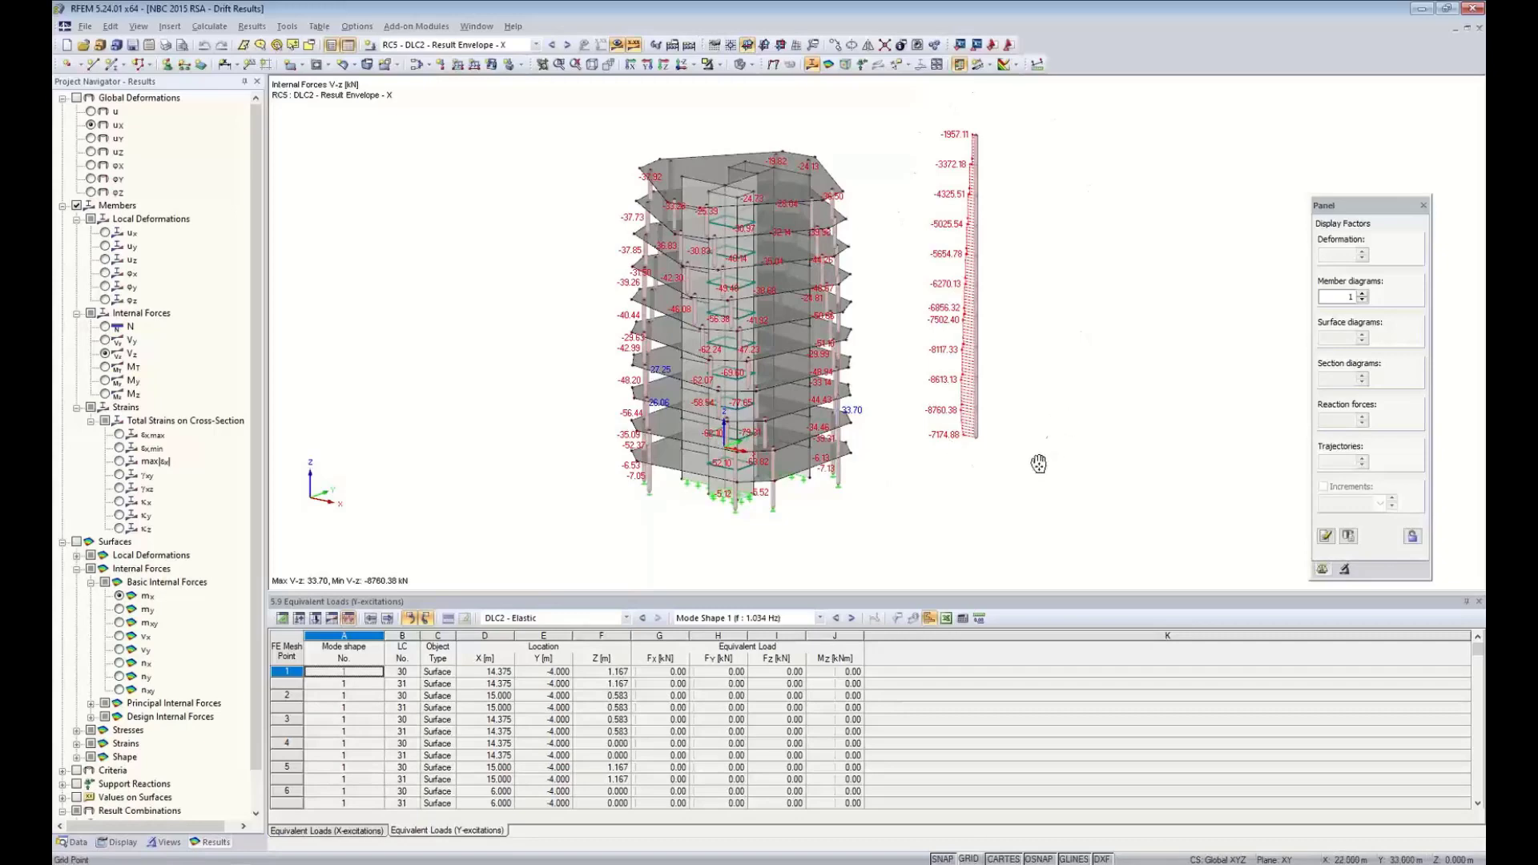
middle_drag(995, 470, 974, 515)
scroll(974, 515, up, 4)
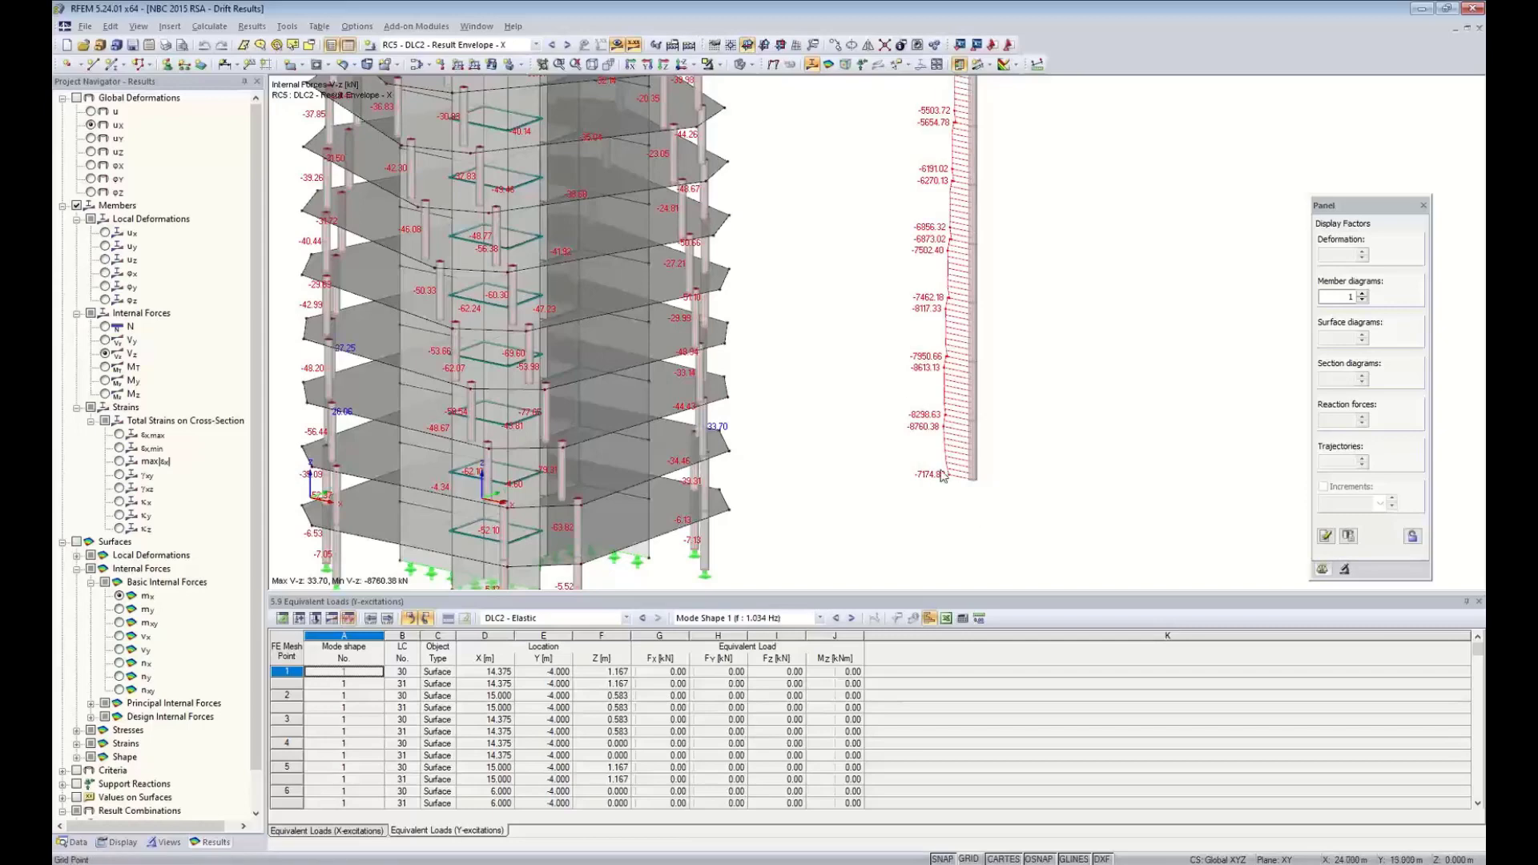
scroll(900, 387, down, 4)
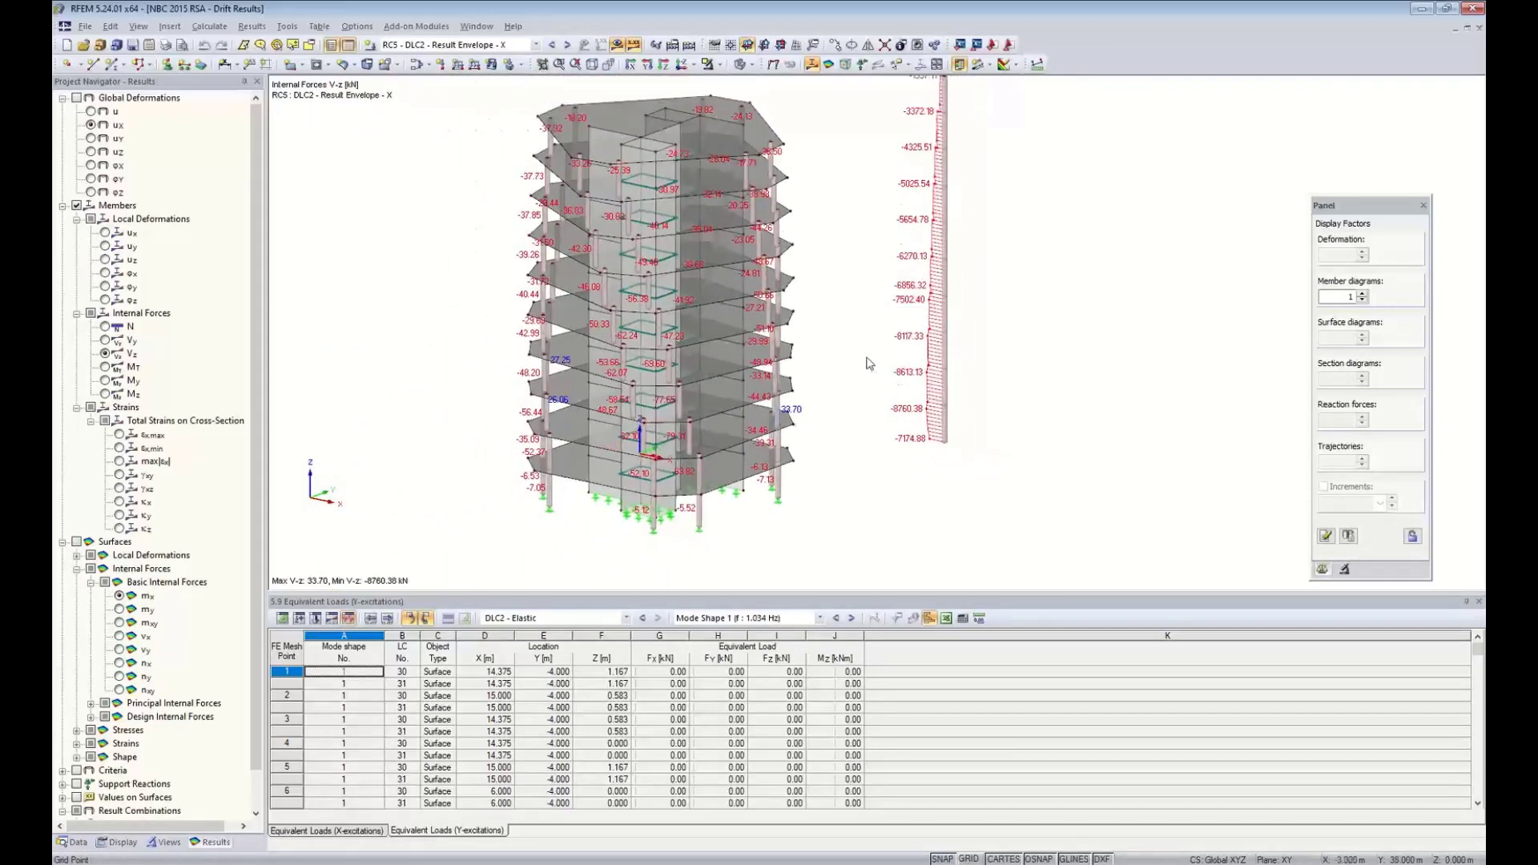
middle_drag(866, 357, 884, 390)
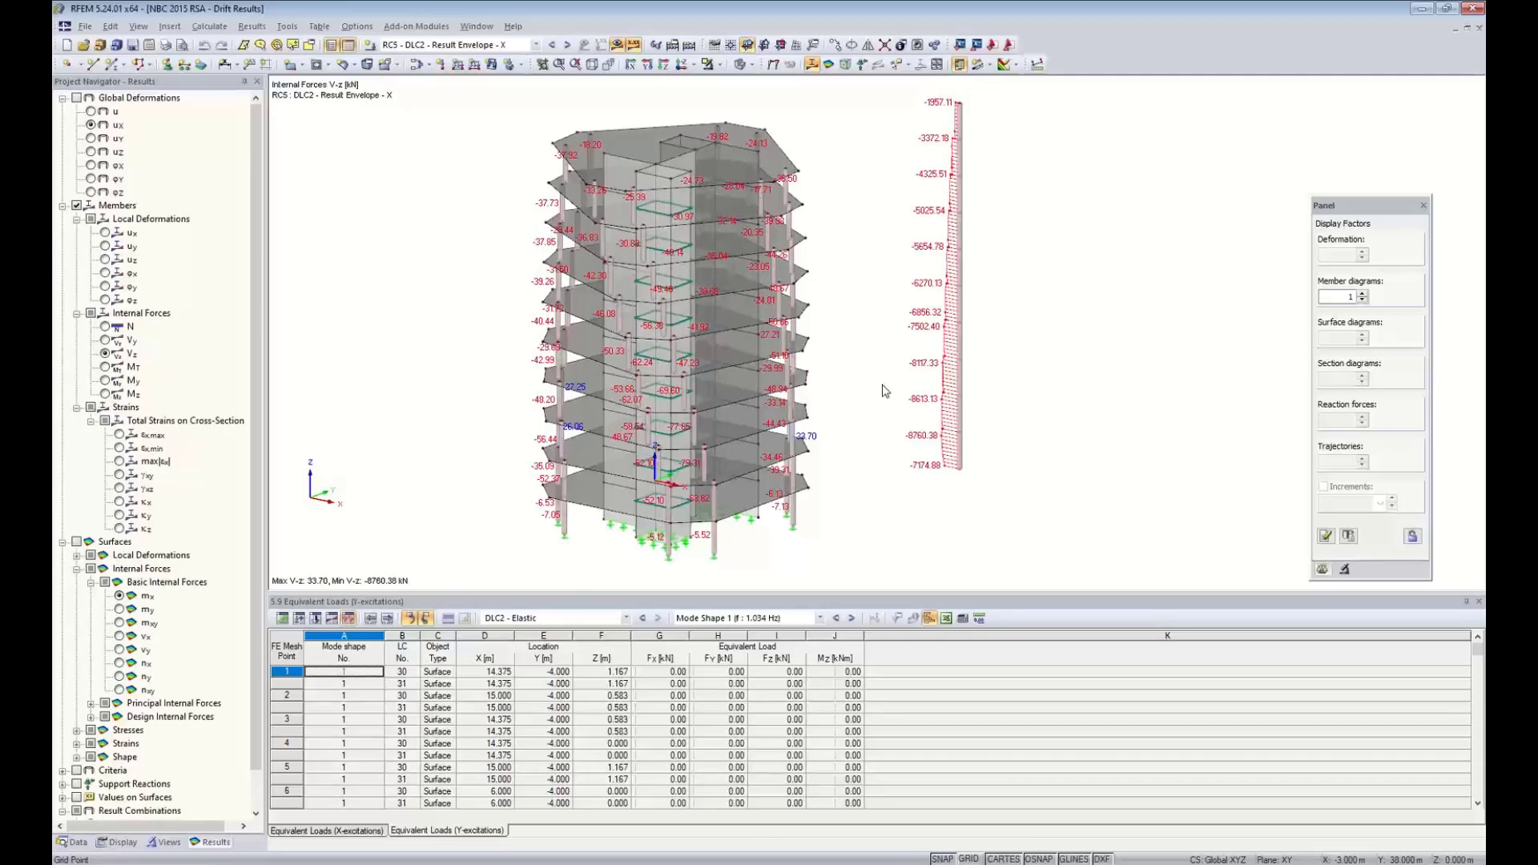
scroll(809, 188, up, 3)
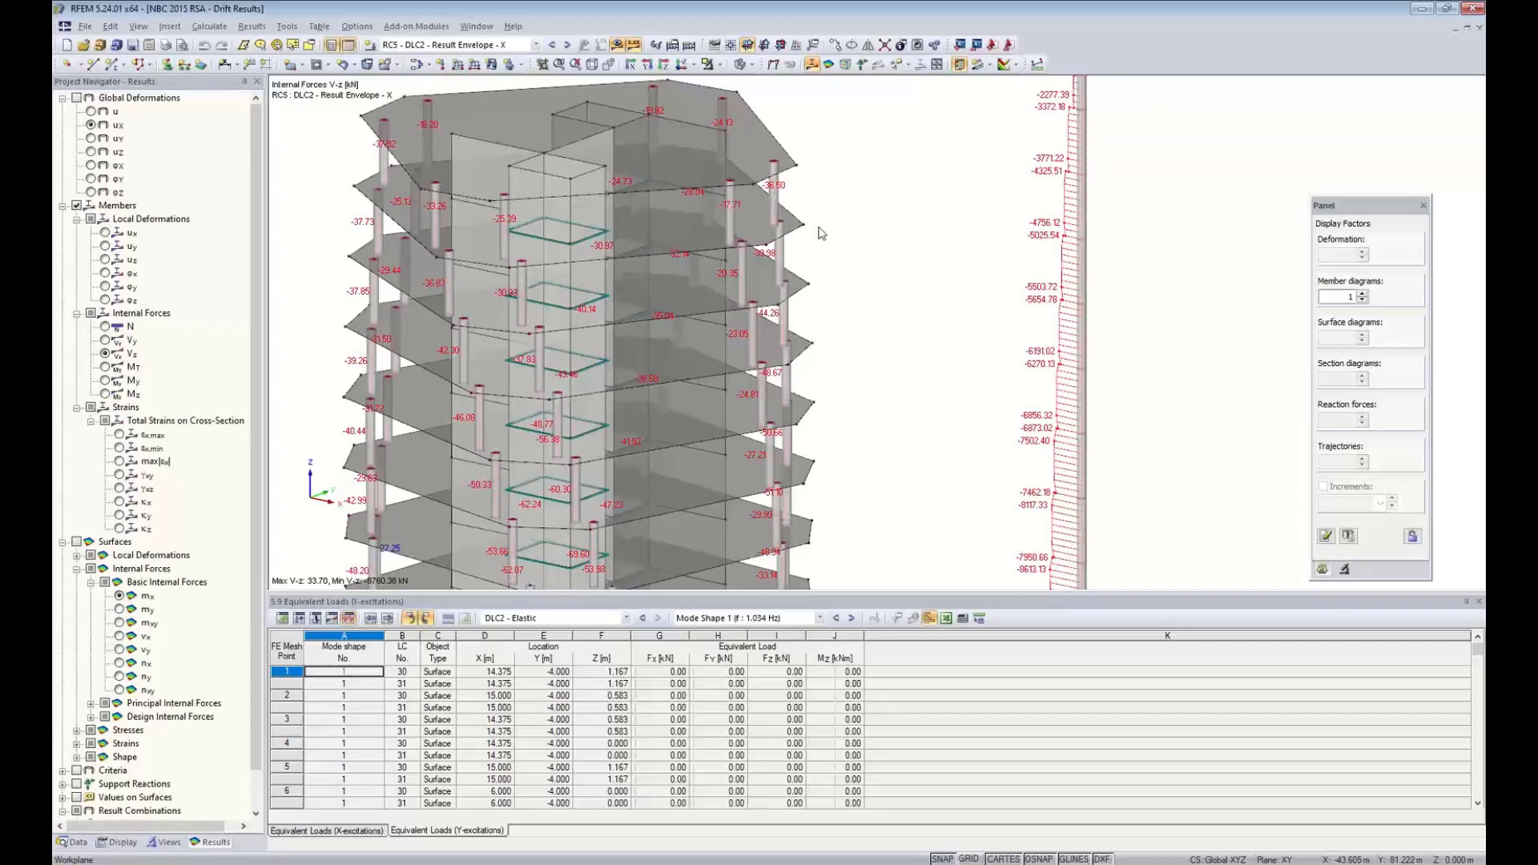
scroll(957, 307, down, 4)
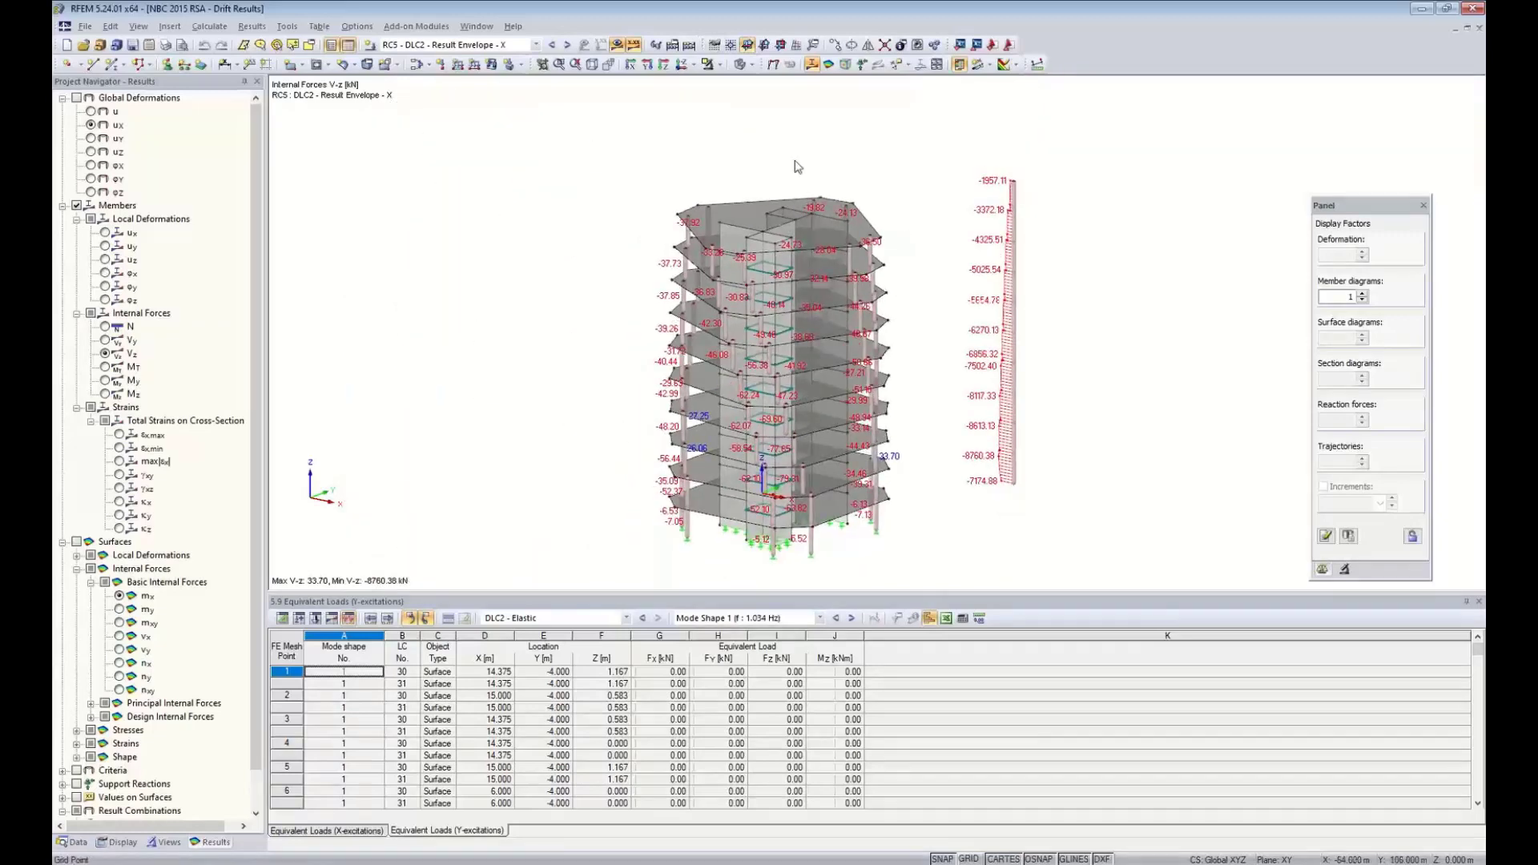
- Hide the results, then examine the building's core walls and supports in plan with the model in wireframe
click(616, 45)
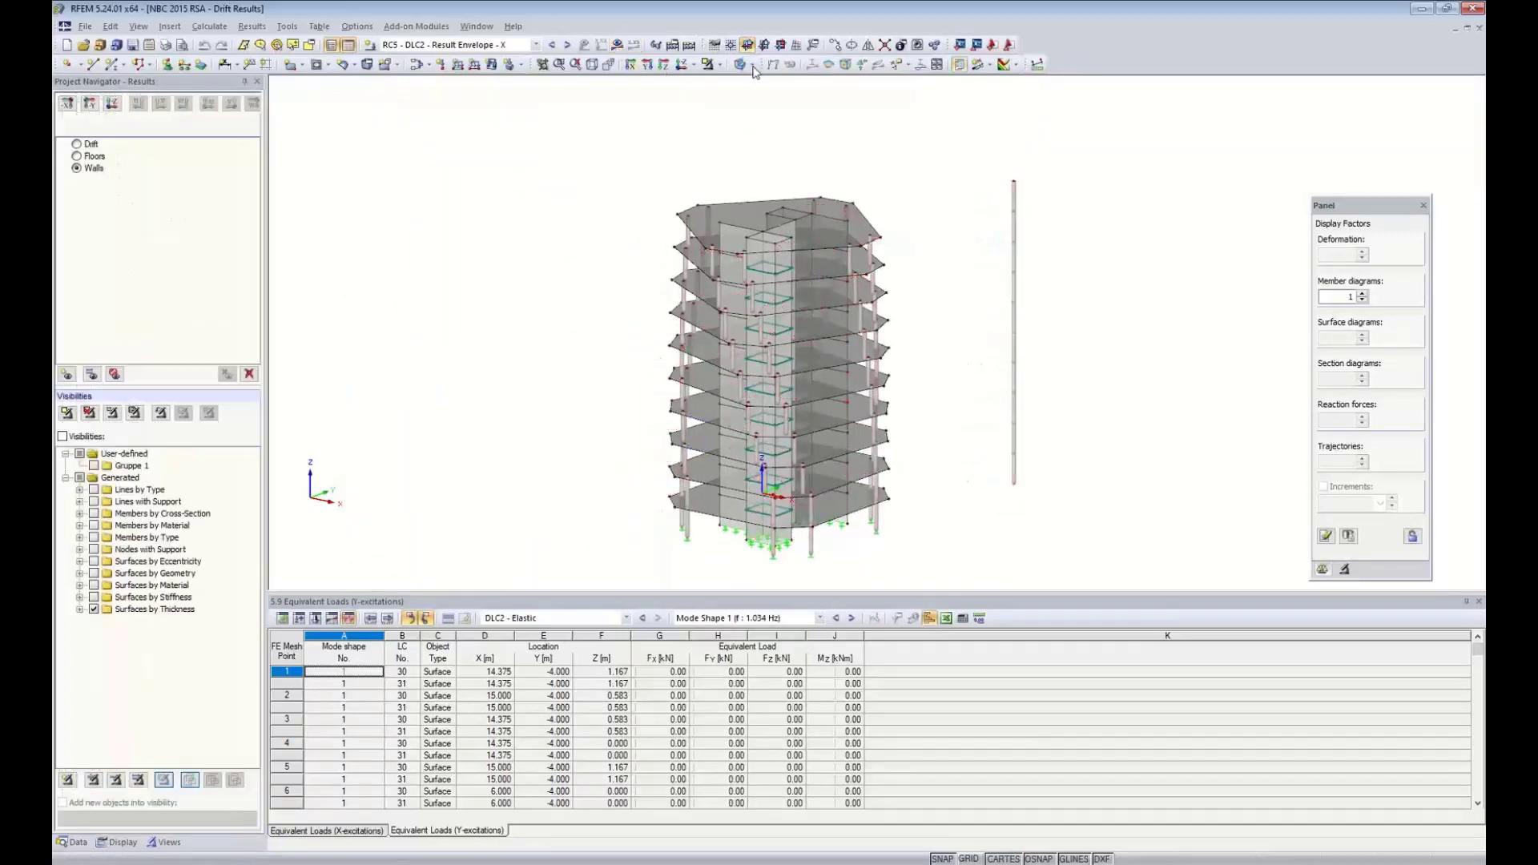
click(752, 66)
click(754, 81)
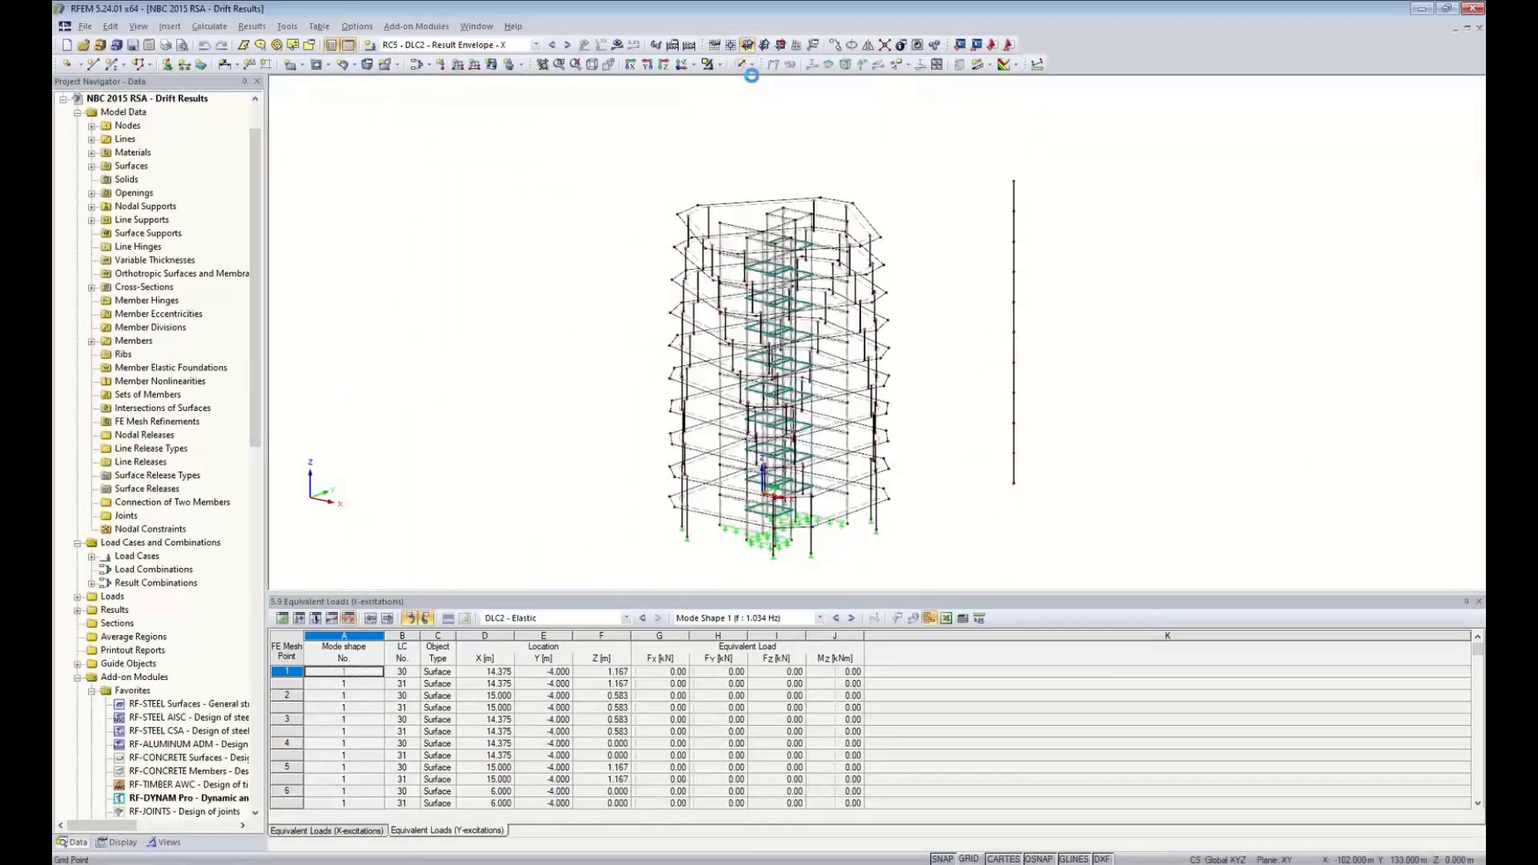
click(664, 64)
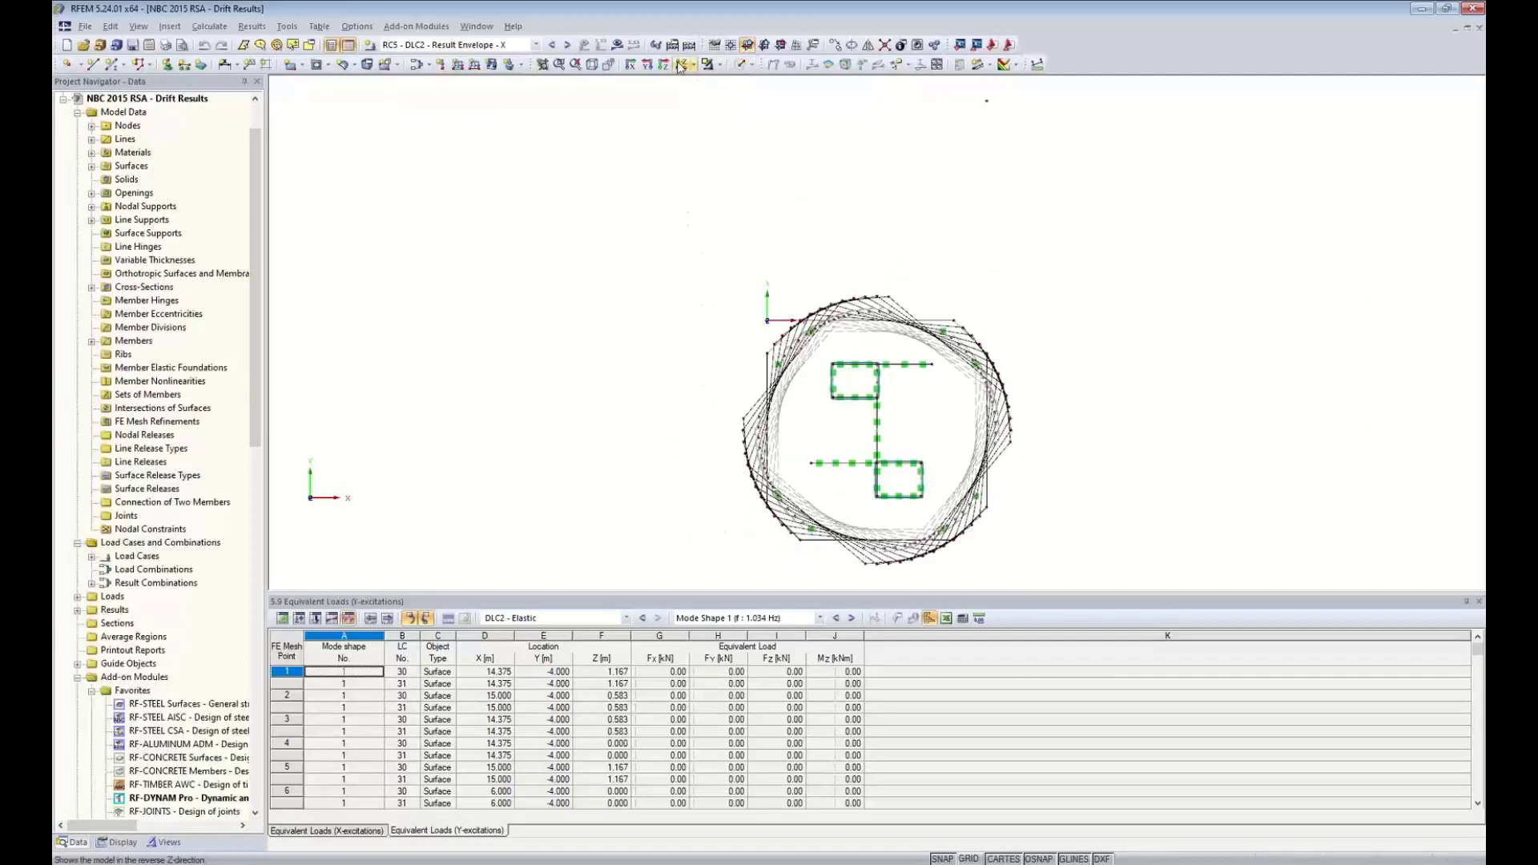
scroll(732, 414, up, 5)
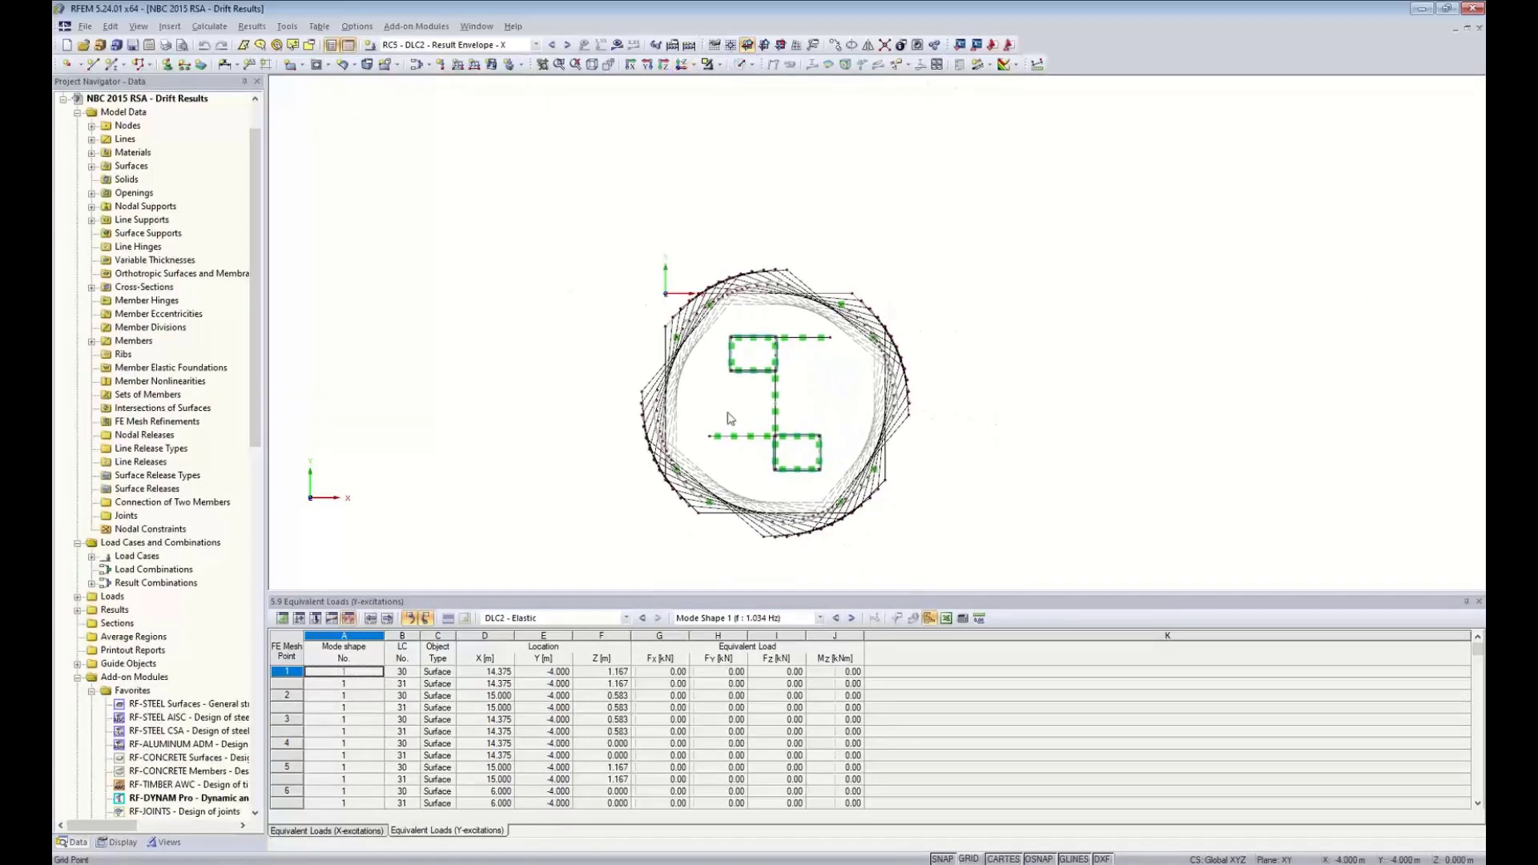
scroll(773, 413, up, 2)
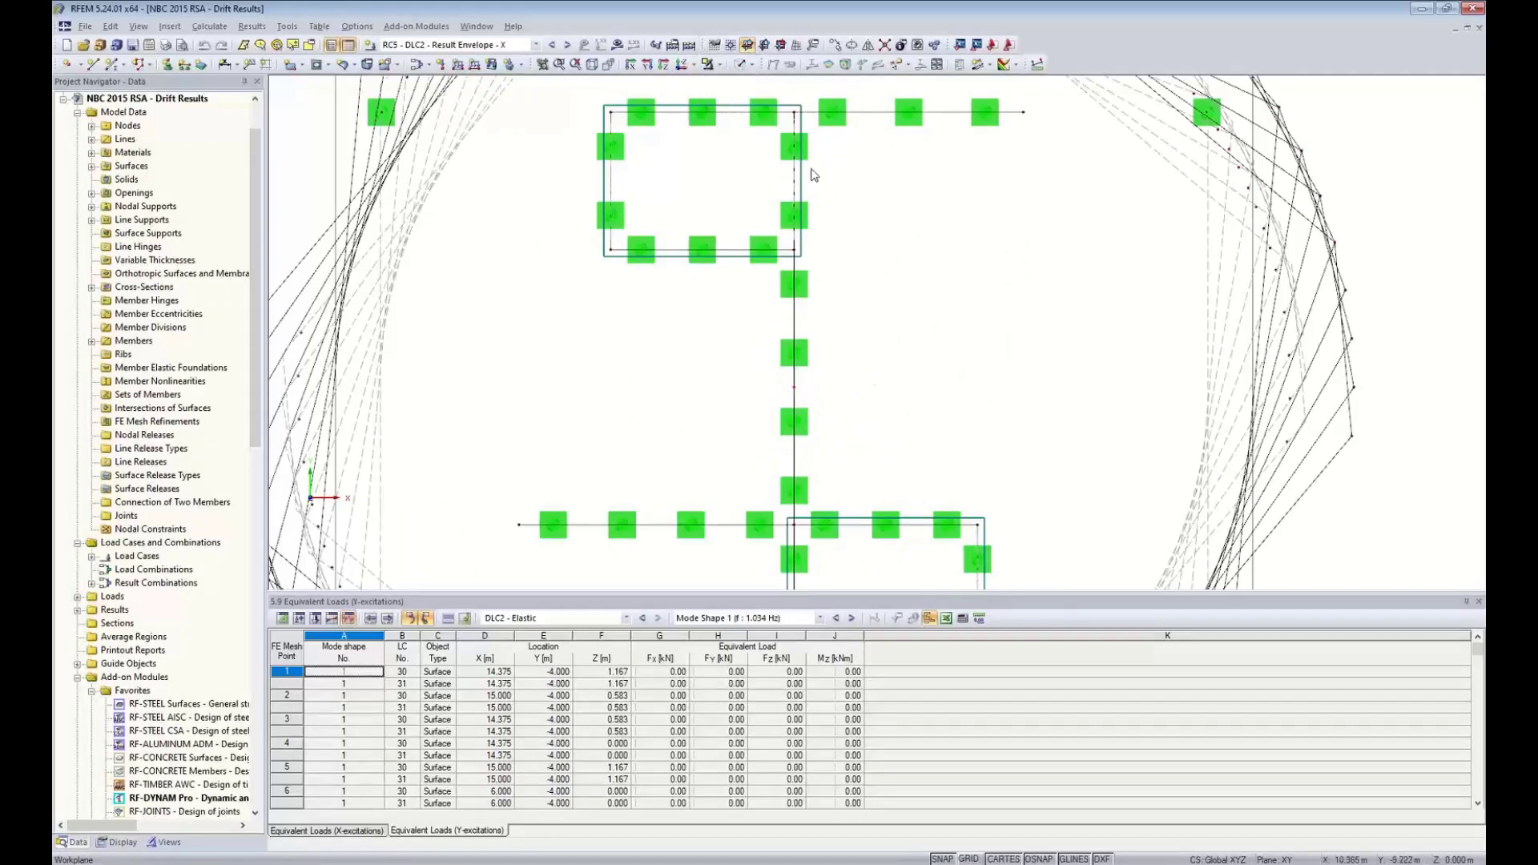
click(592, 65)
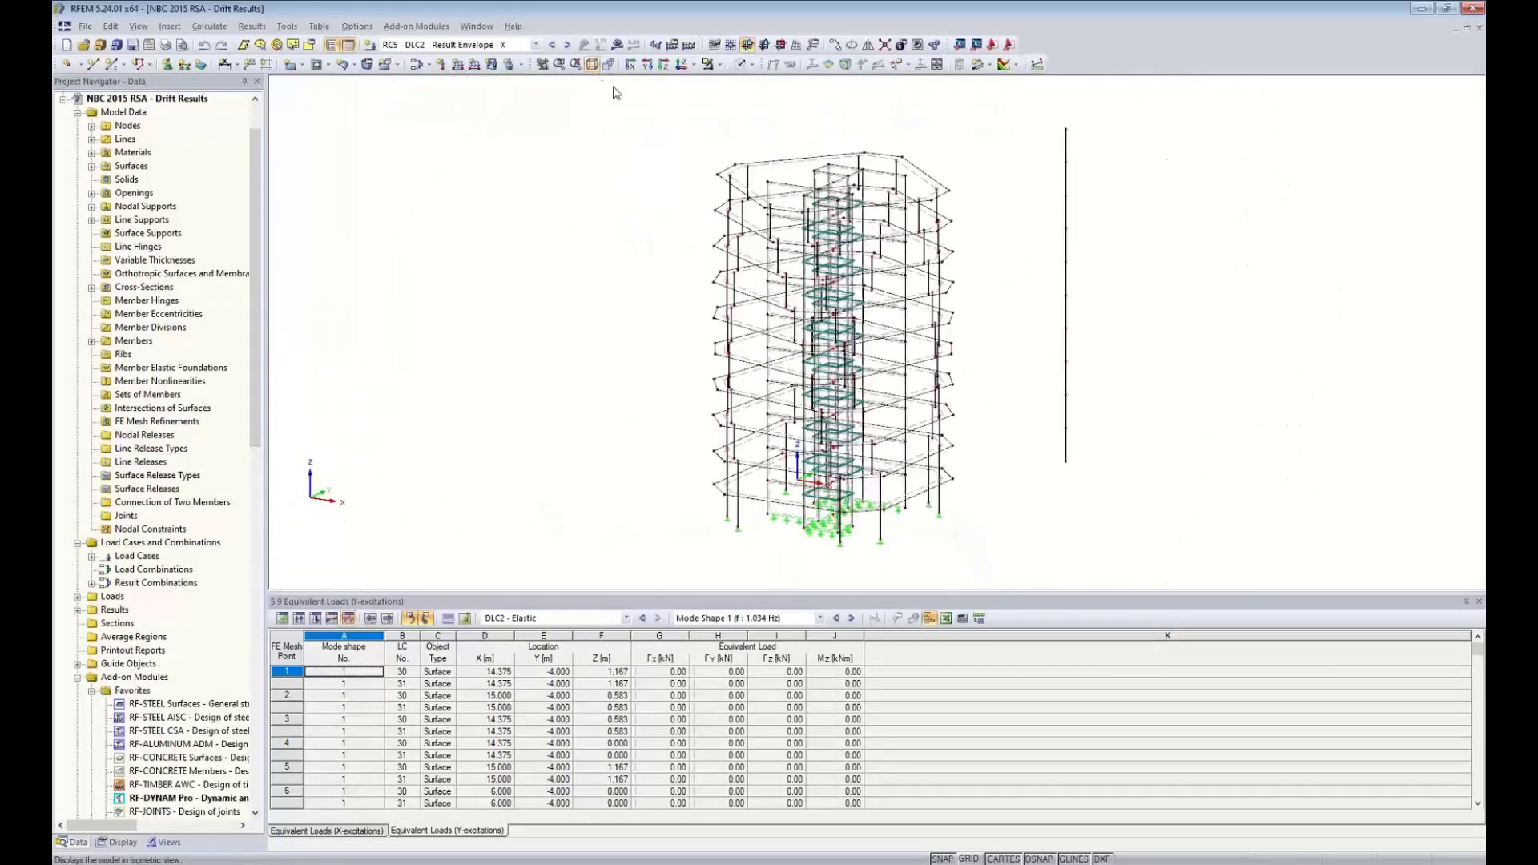
- Turn off the display of hidden objects in the background and check the wireframe core in plan
ctrl+middle_drag(1063, 354, 833, 282)
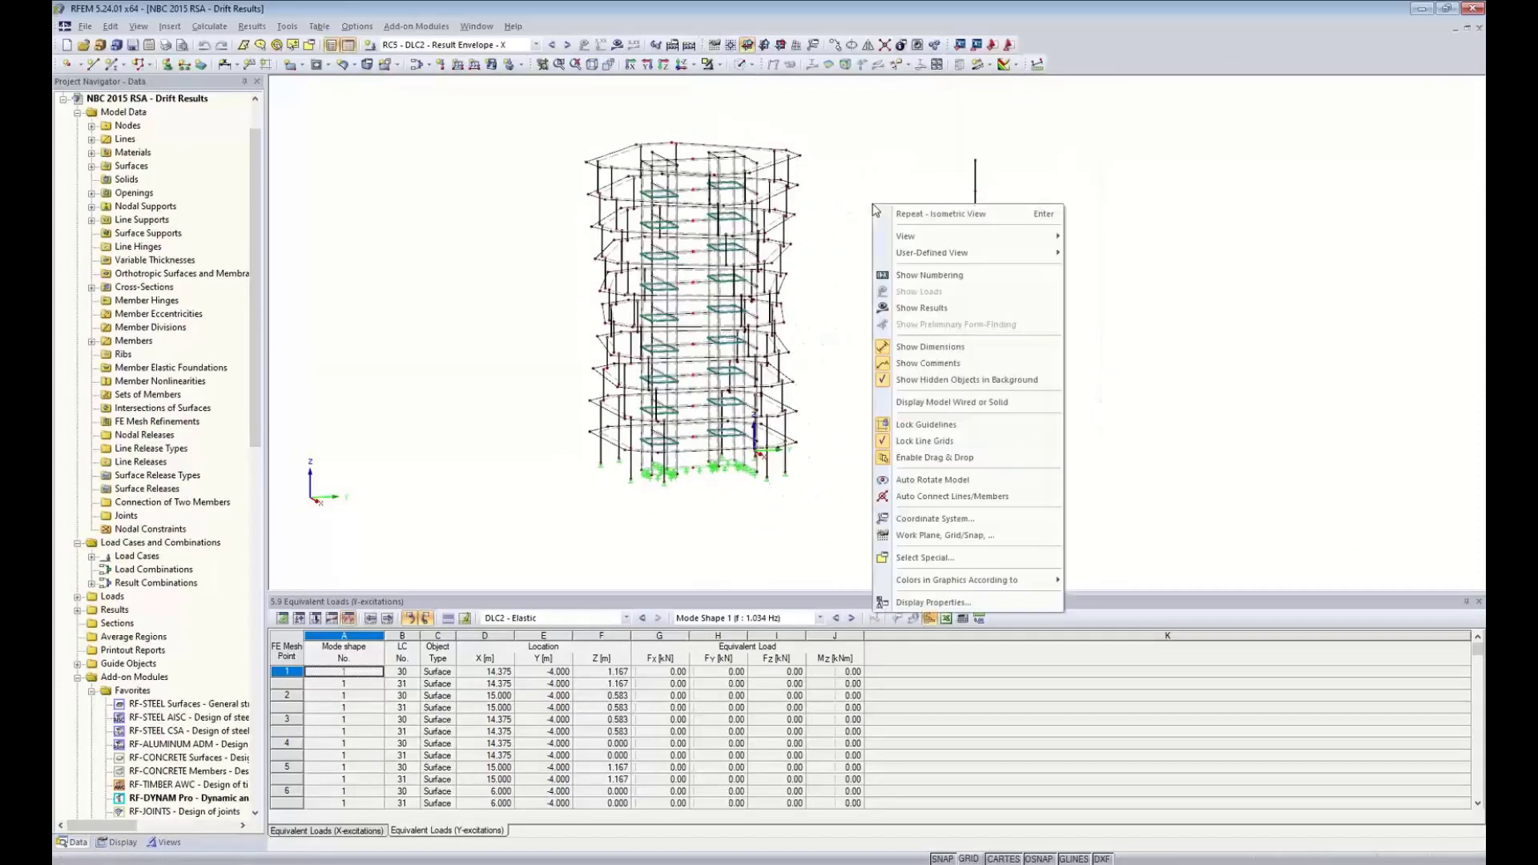
click(897, 380)
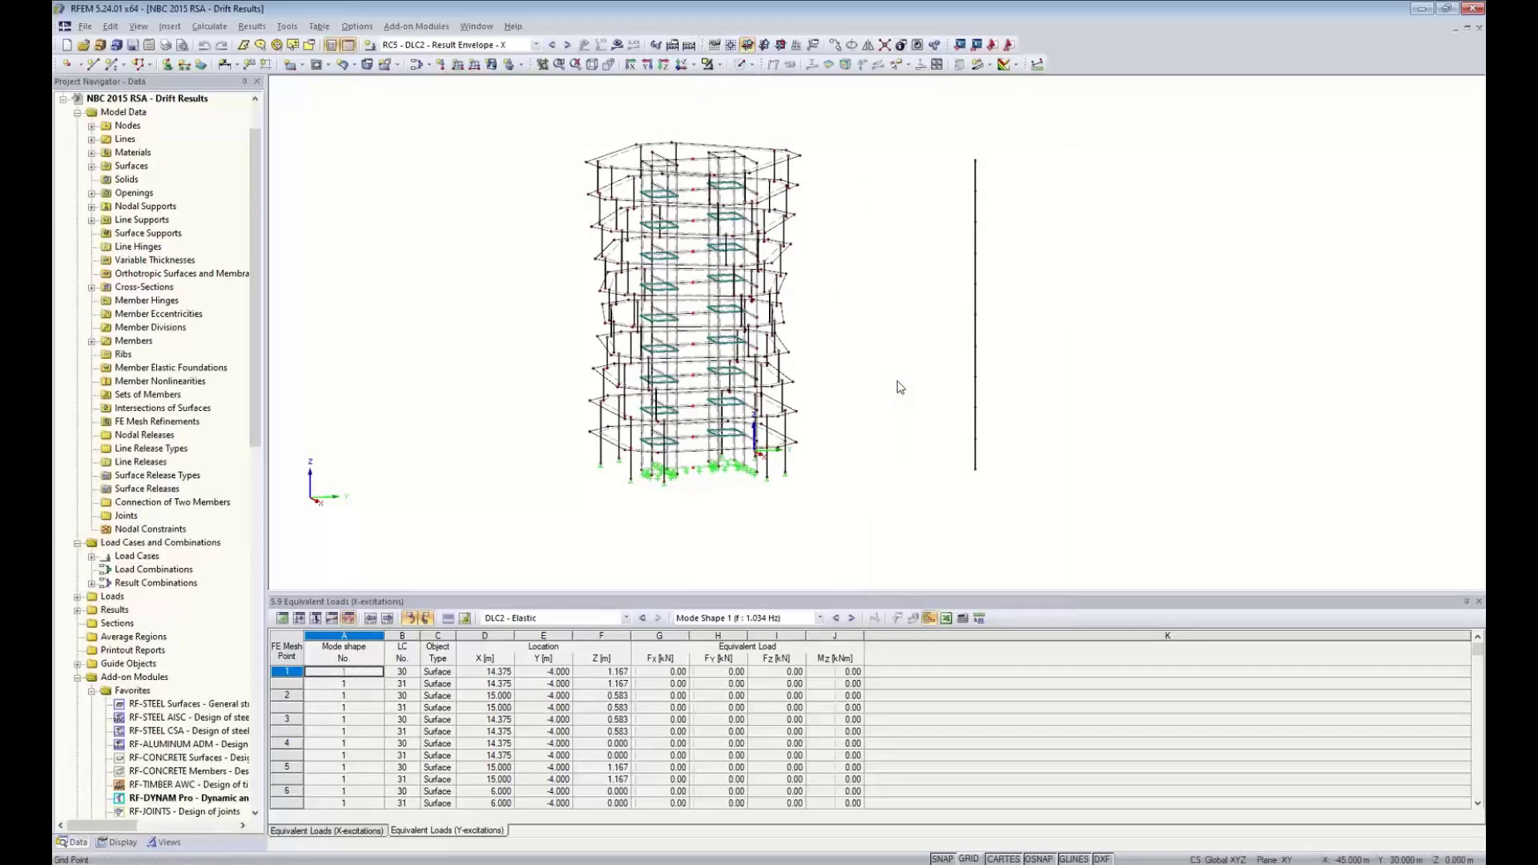
right_click(895, 332)
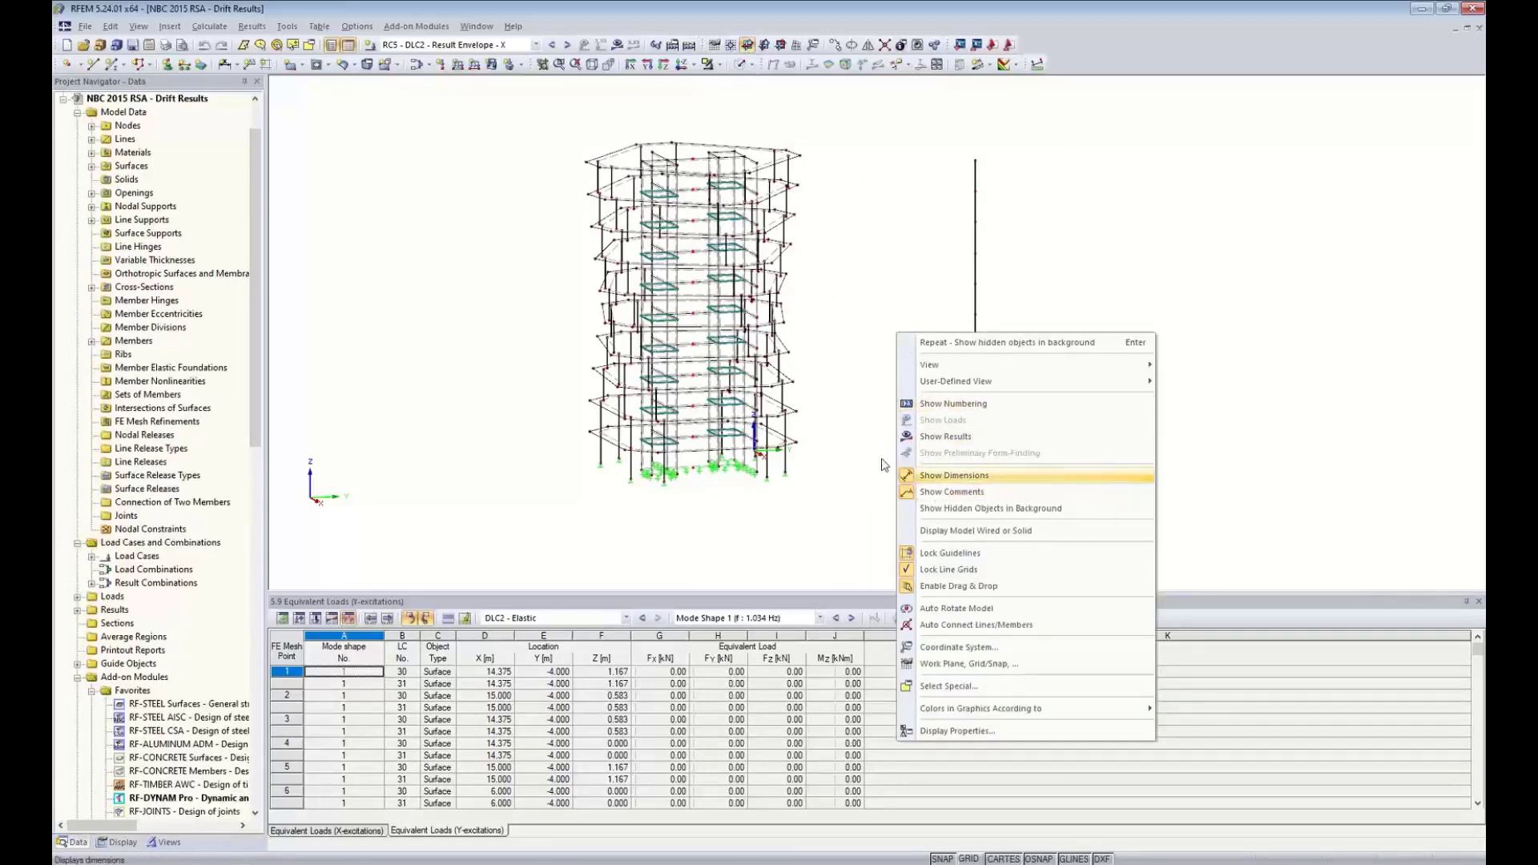
click(962, 478)
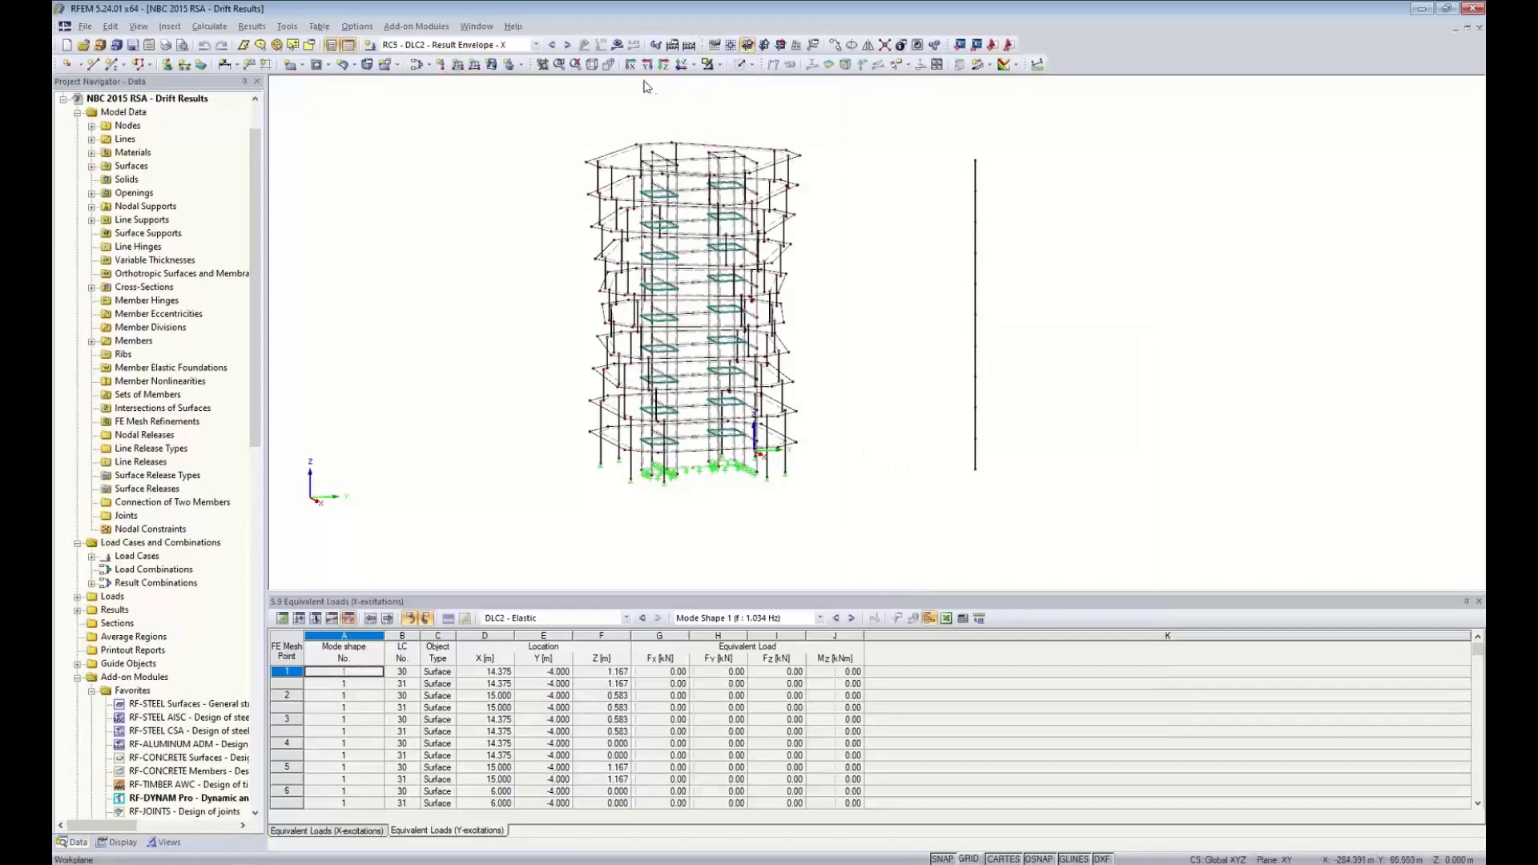
click(680, 68)
scroll(829, 432, up, 3)
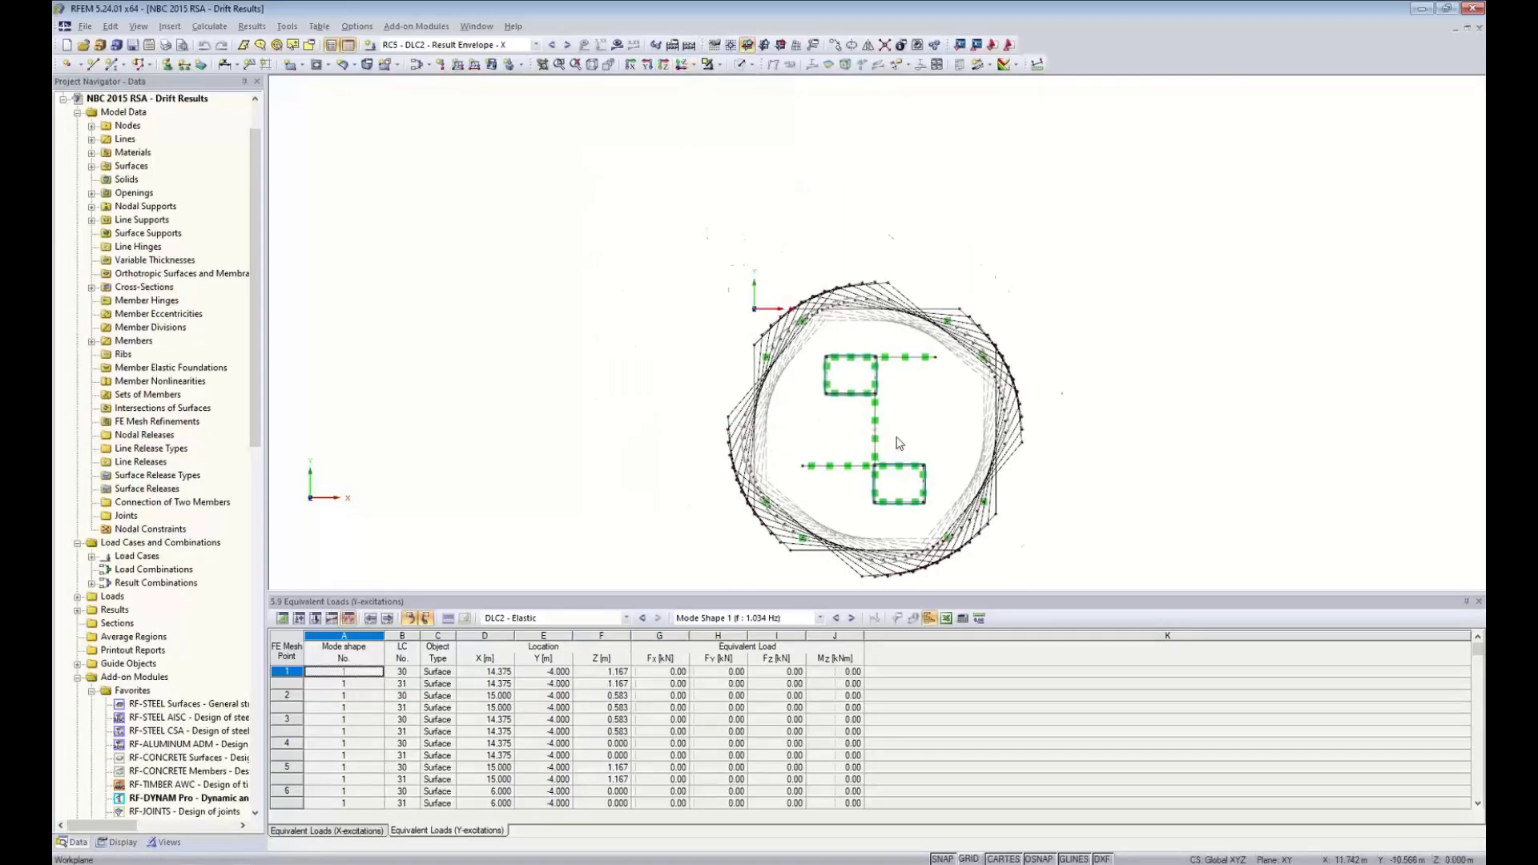
key(Escape)
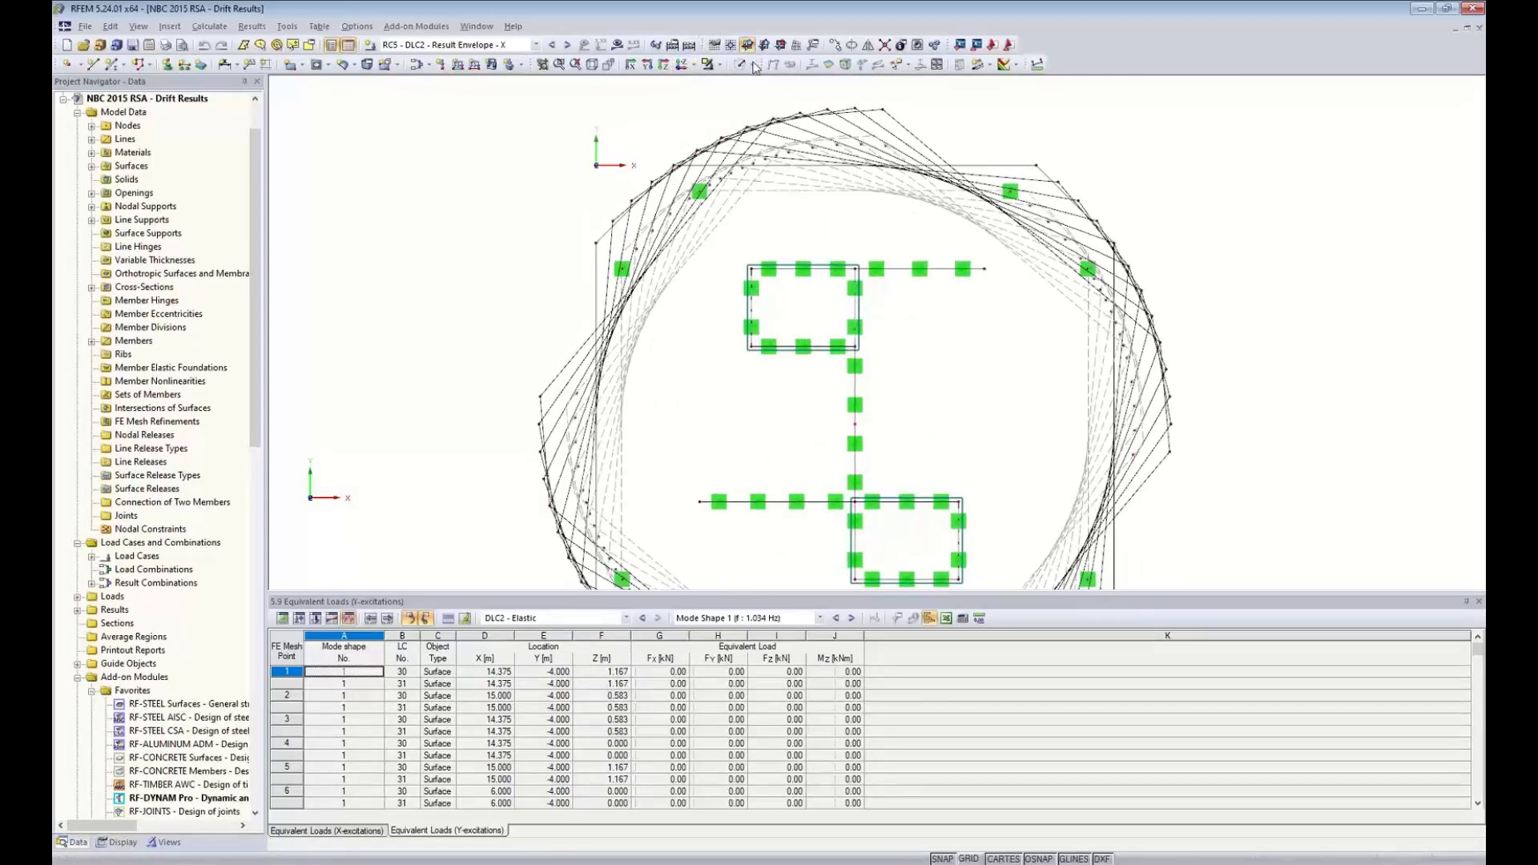
- Isolate the vertical row of storey nodes used for drift evaluation and show it in isometric view
click(593, 64)
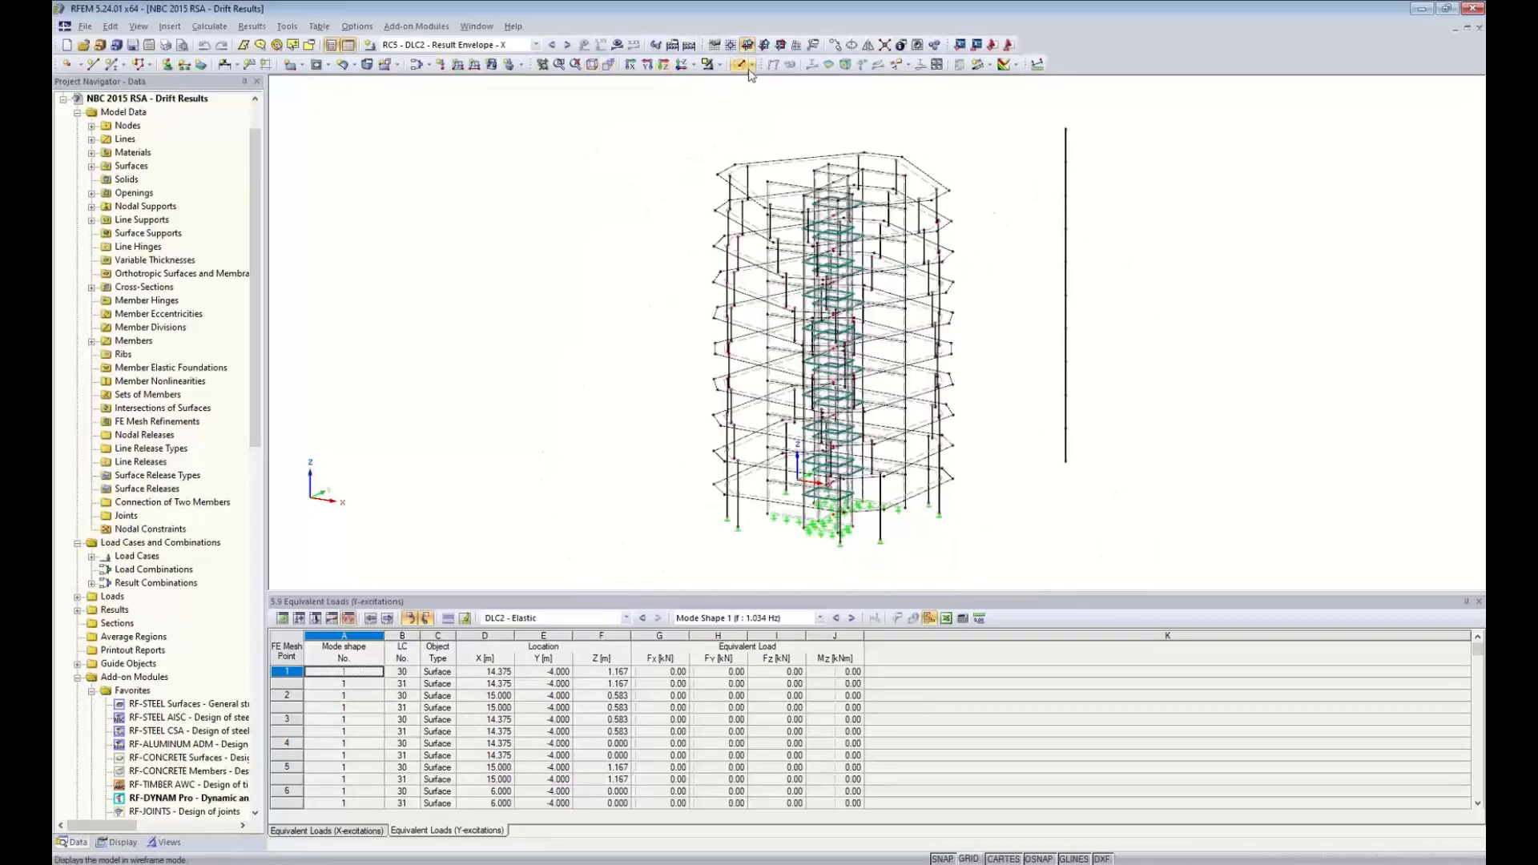
click(751, 64)
click(769, 94)
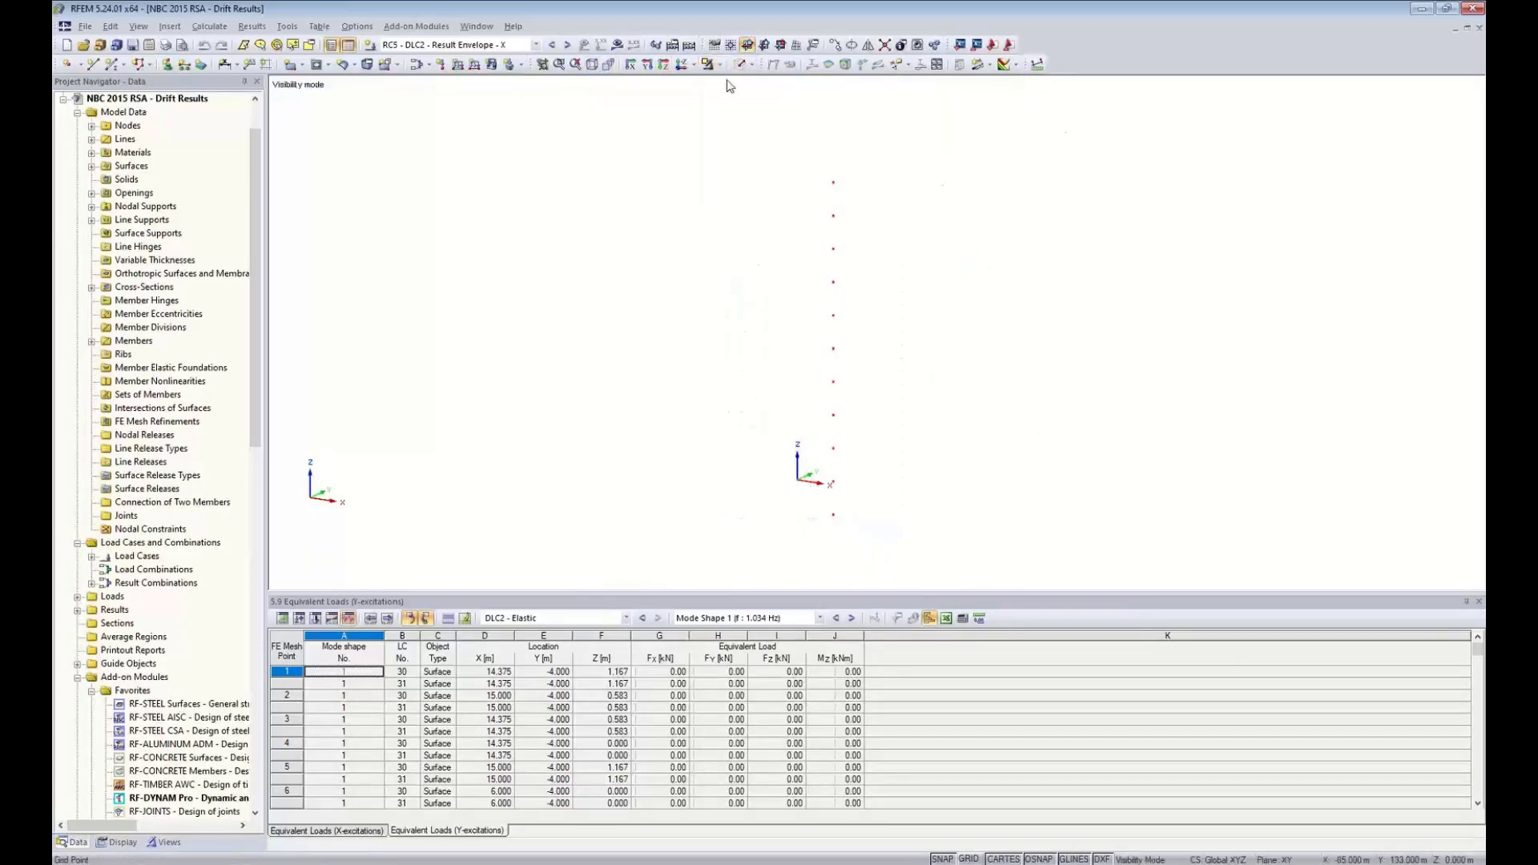
middle_drag(968, 325, 767, 303)
click(744, 290)
right_click(773, 210)
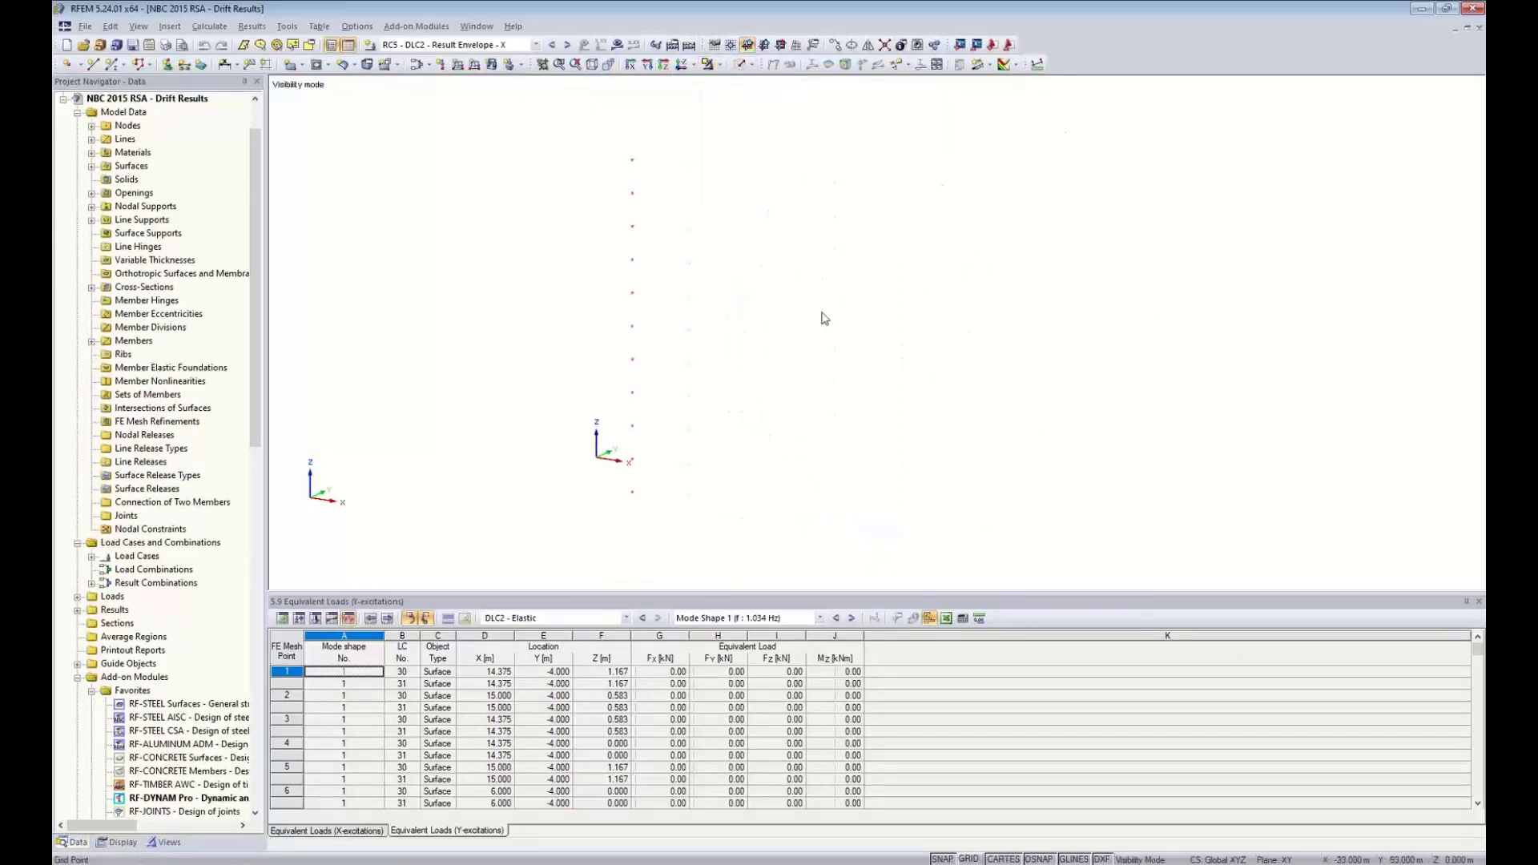
- Show the hidden objects in the background, check the storey nodes' position within the building from several angles, and hide the objects again
click(833, 387)
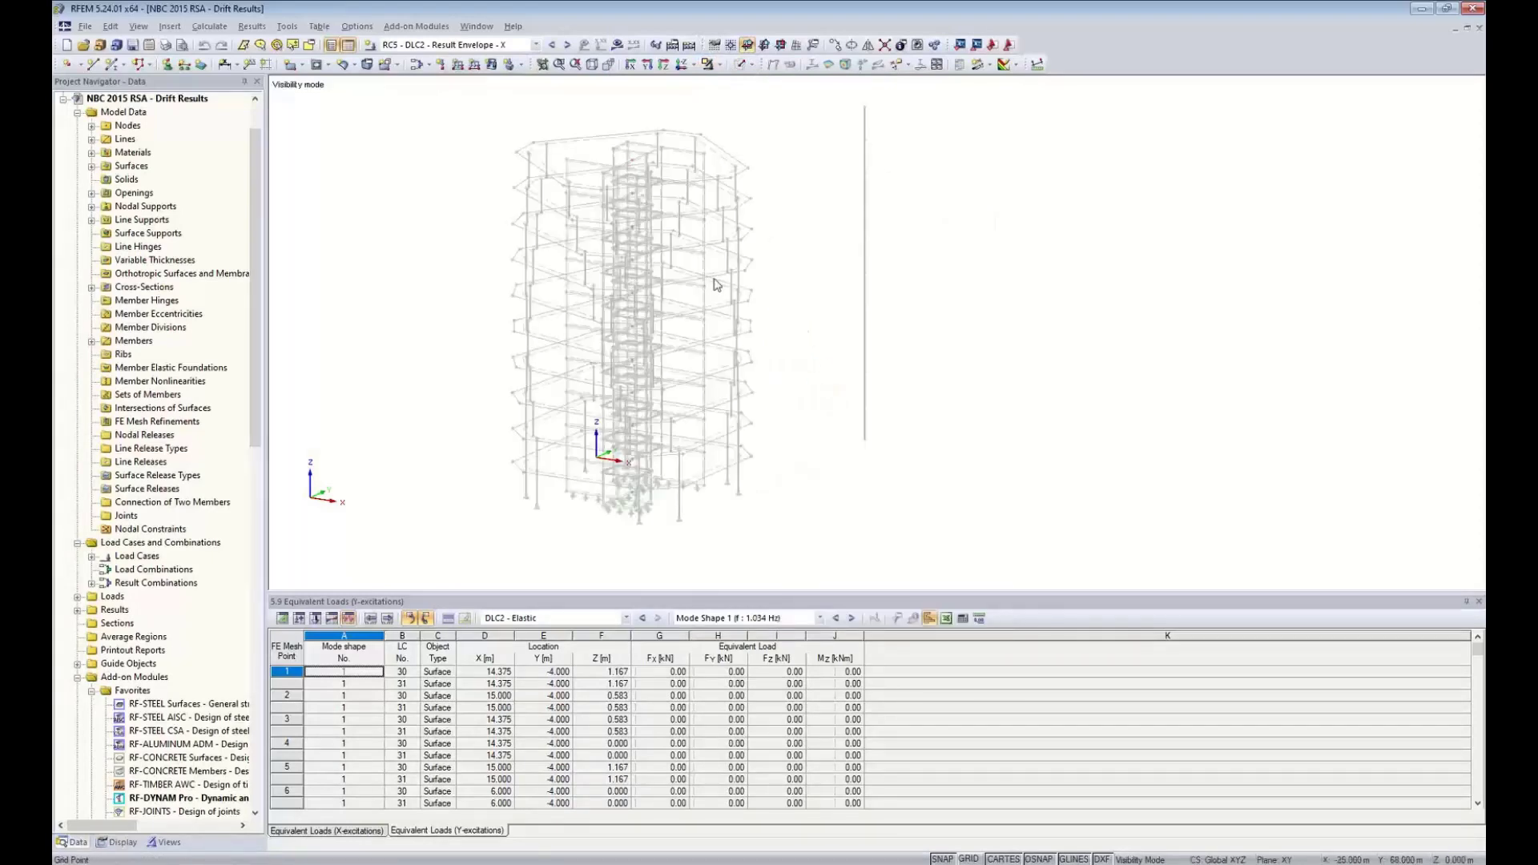
ctrl+middle_drag(789, 306, 754, 301)
drag(622, 145, 676, 519)
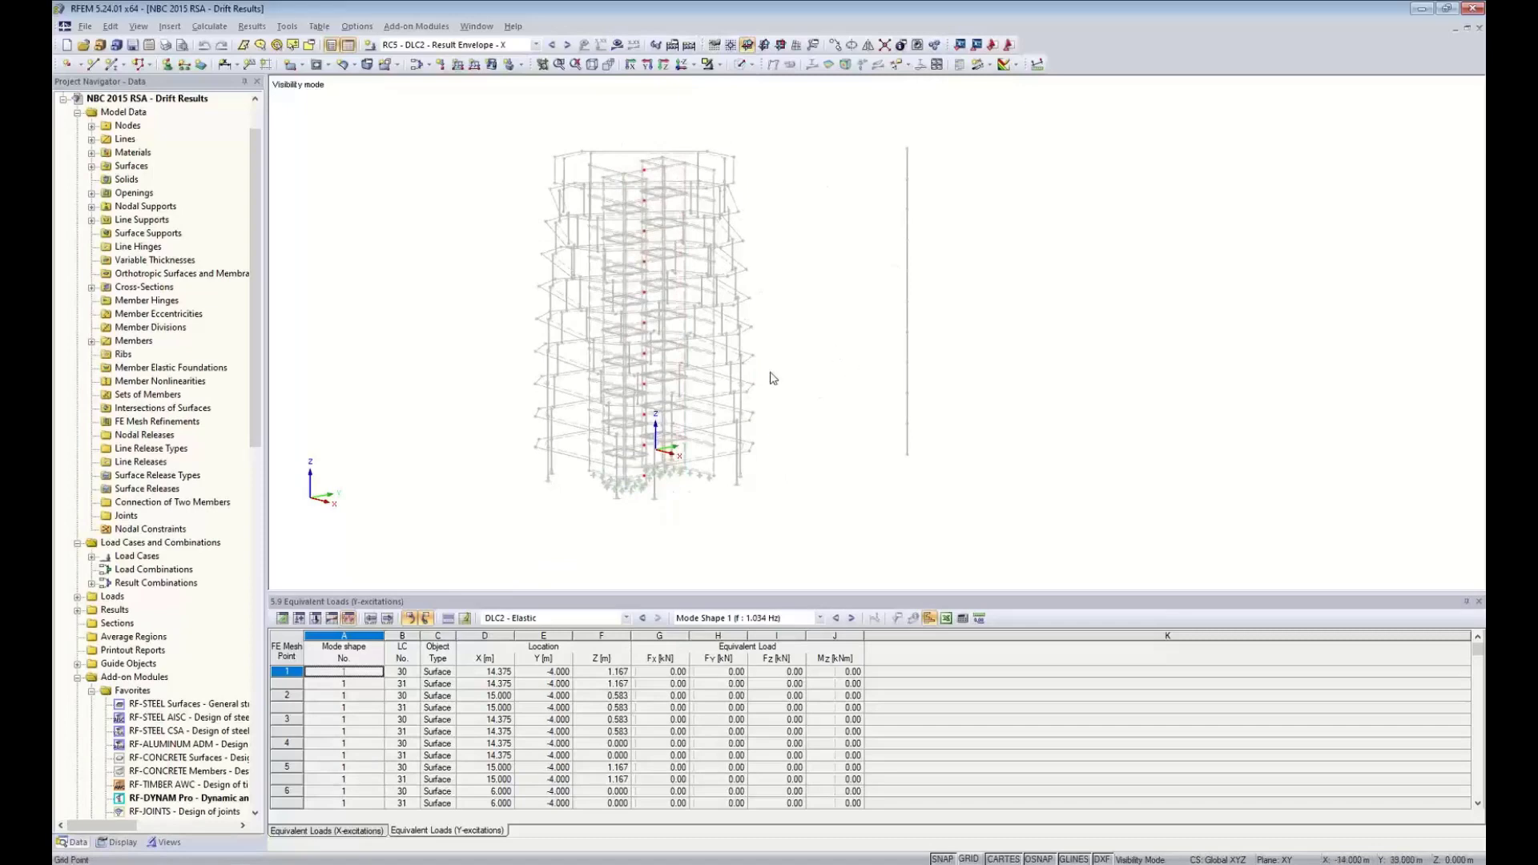
ctrl+middle_drag(761, 350, 718, 369)
right_click(813, 213)
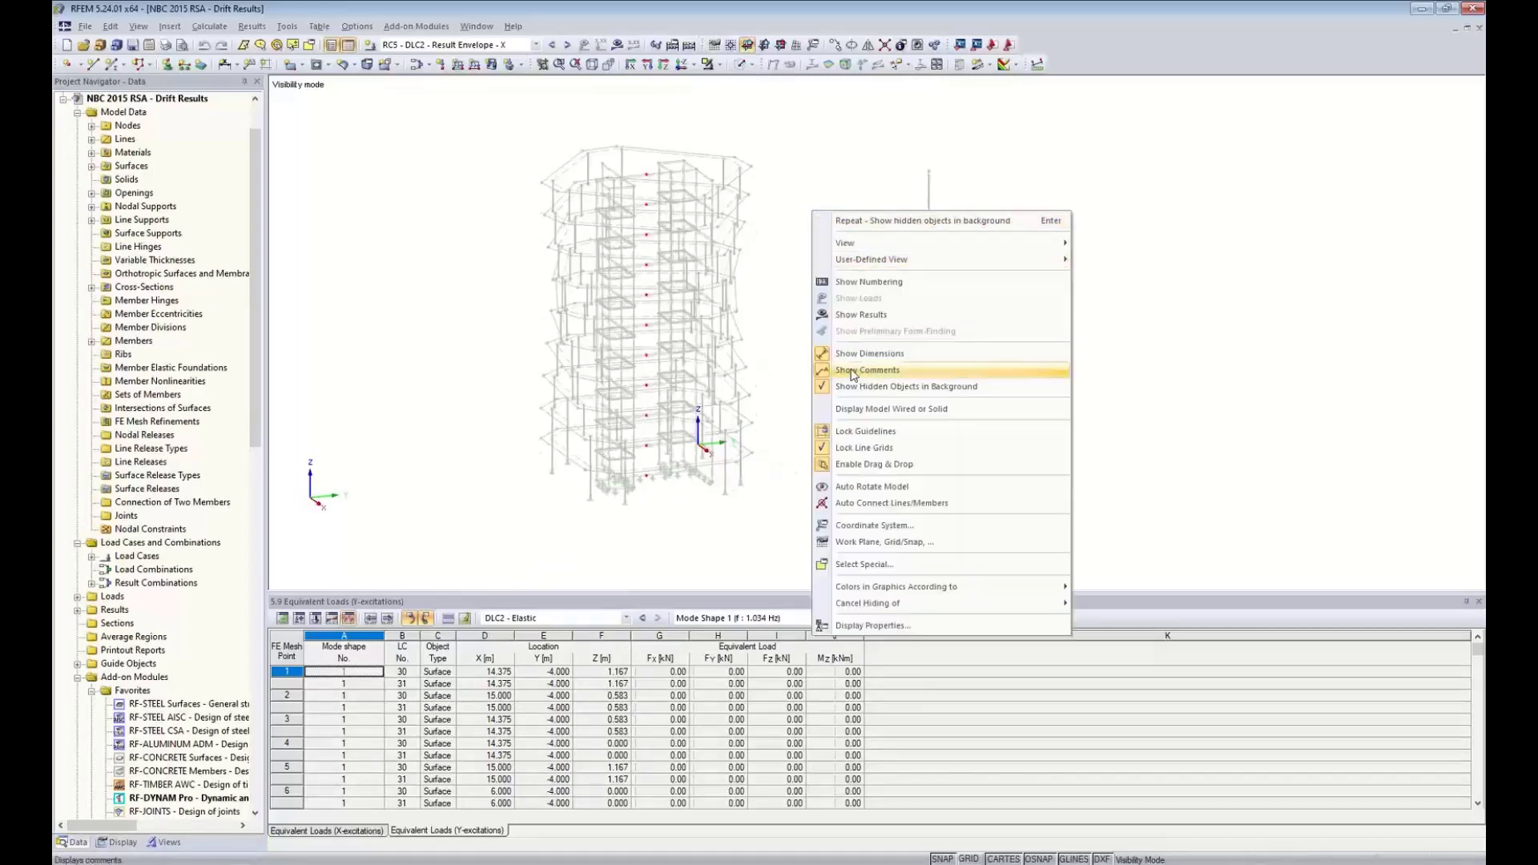
click(844, 394)
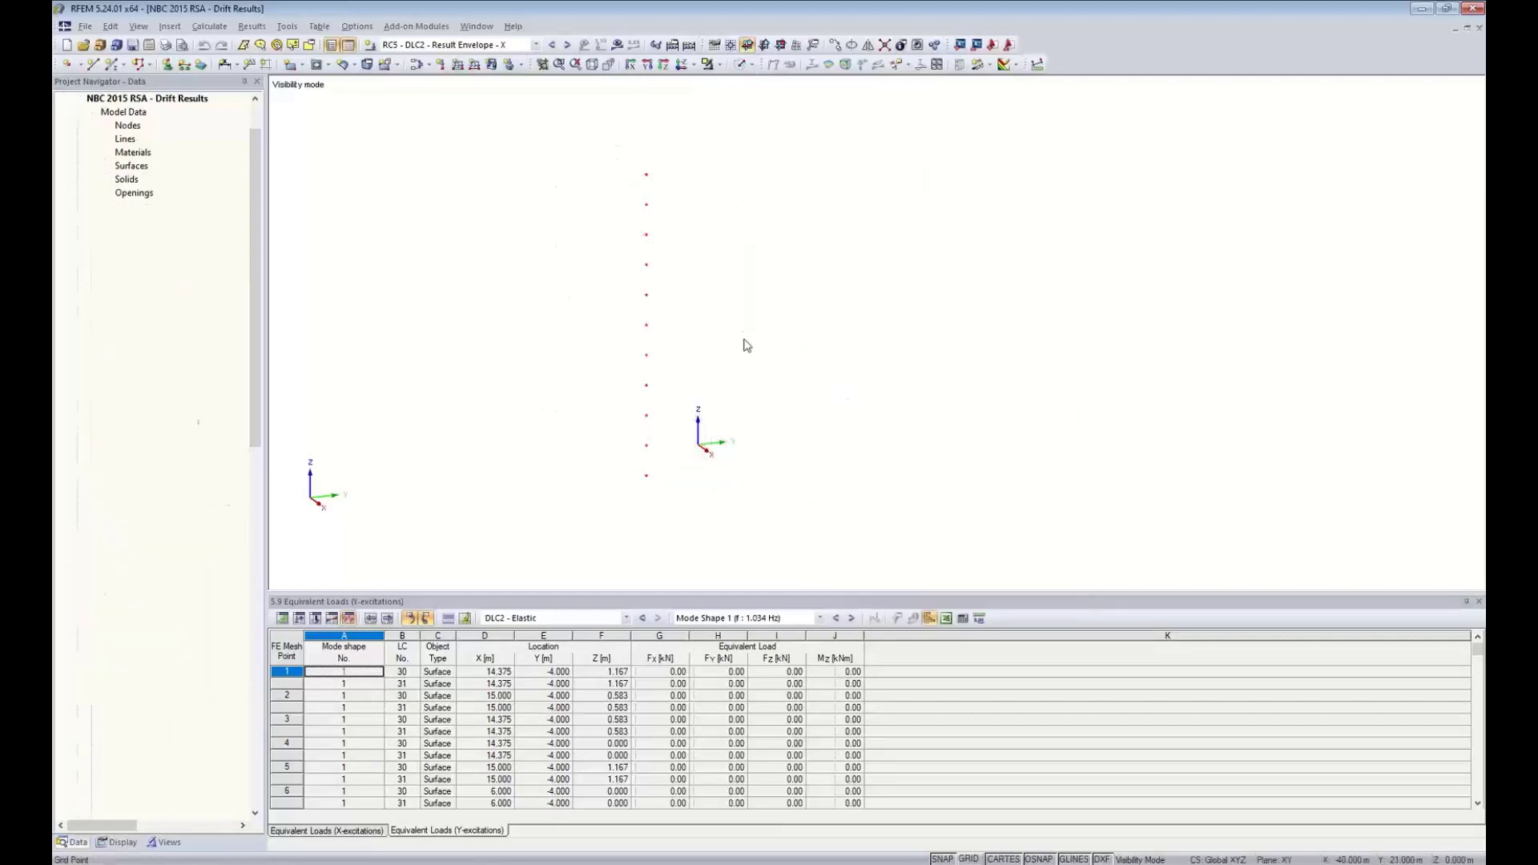
middle_drag(753, 347, 849, 371)
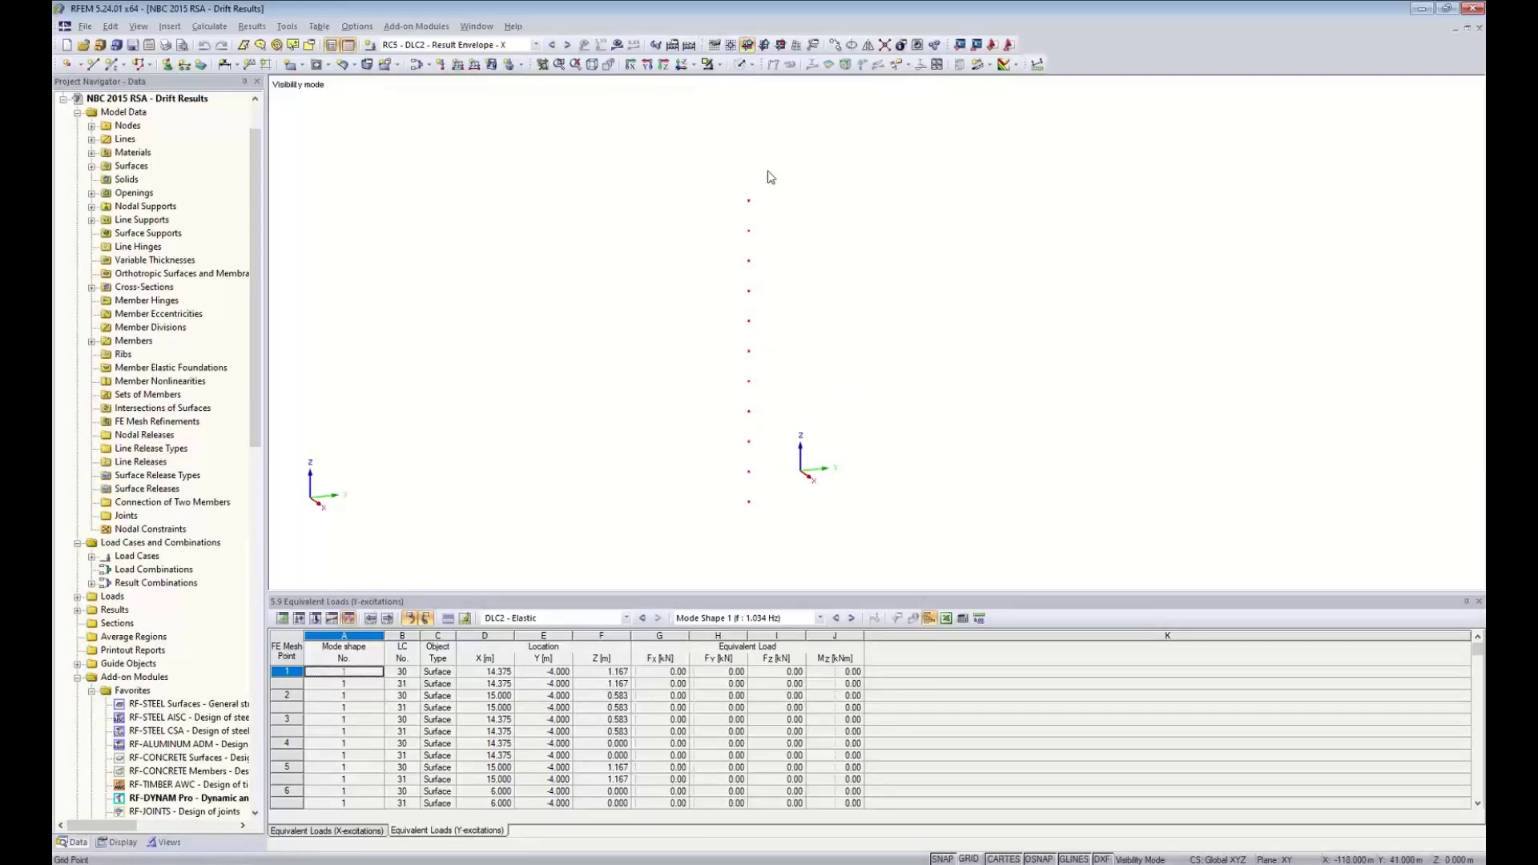
- Display the global deformations u-X at the isolated storey nodes for RC5 - DLC2 - Result Envelope - X and check the nodal displacements display setting
click(615, 44)
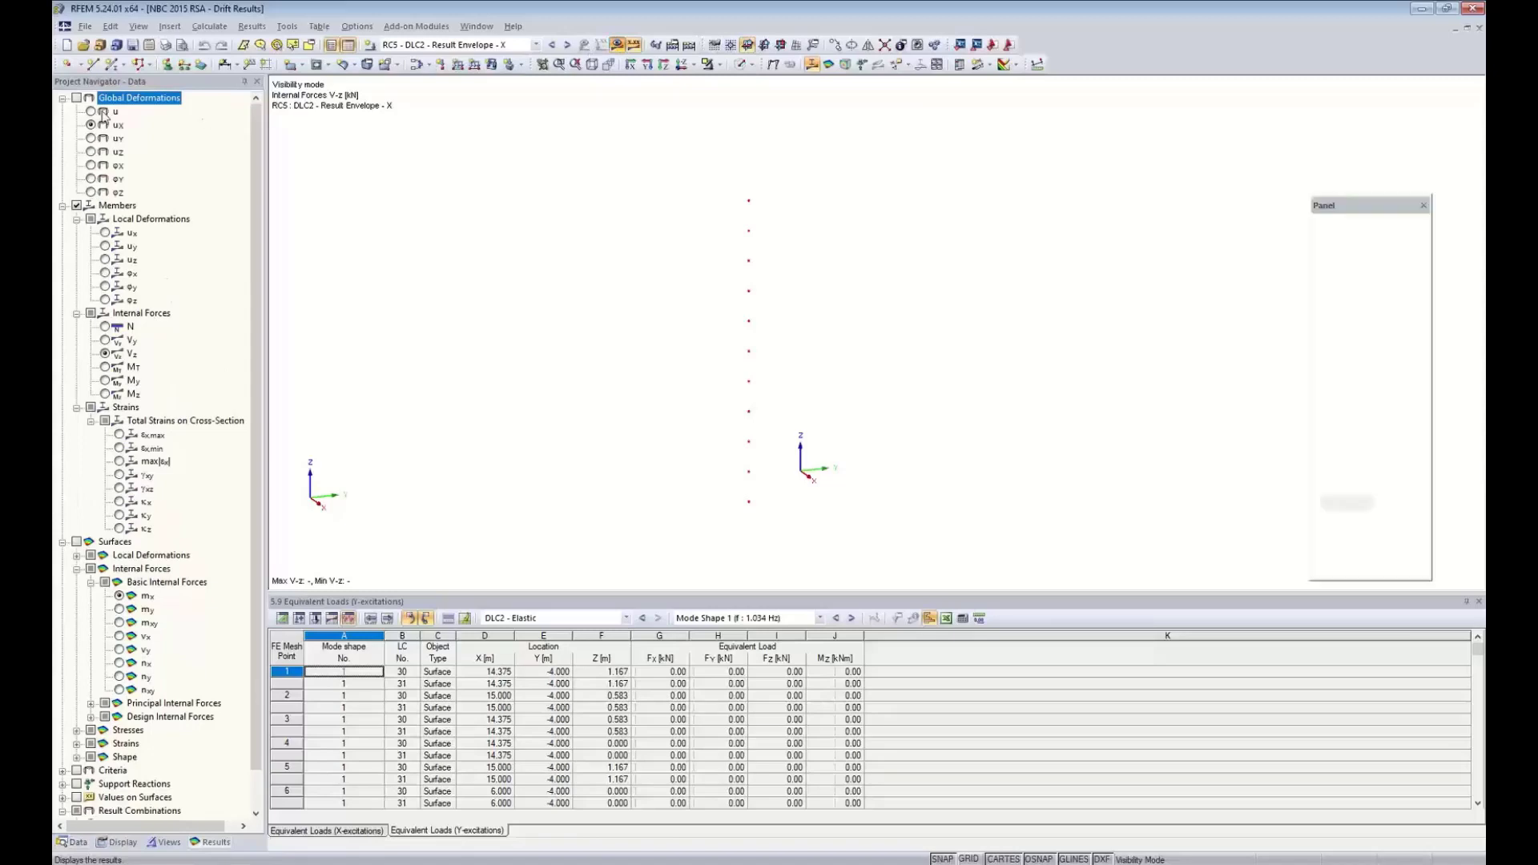
click(77, 97)
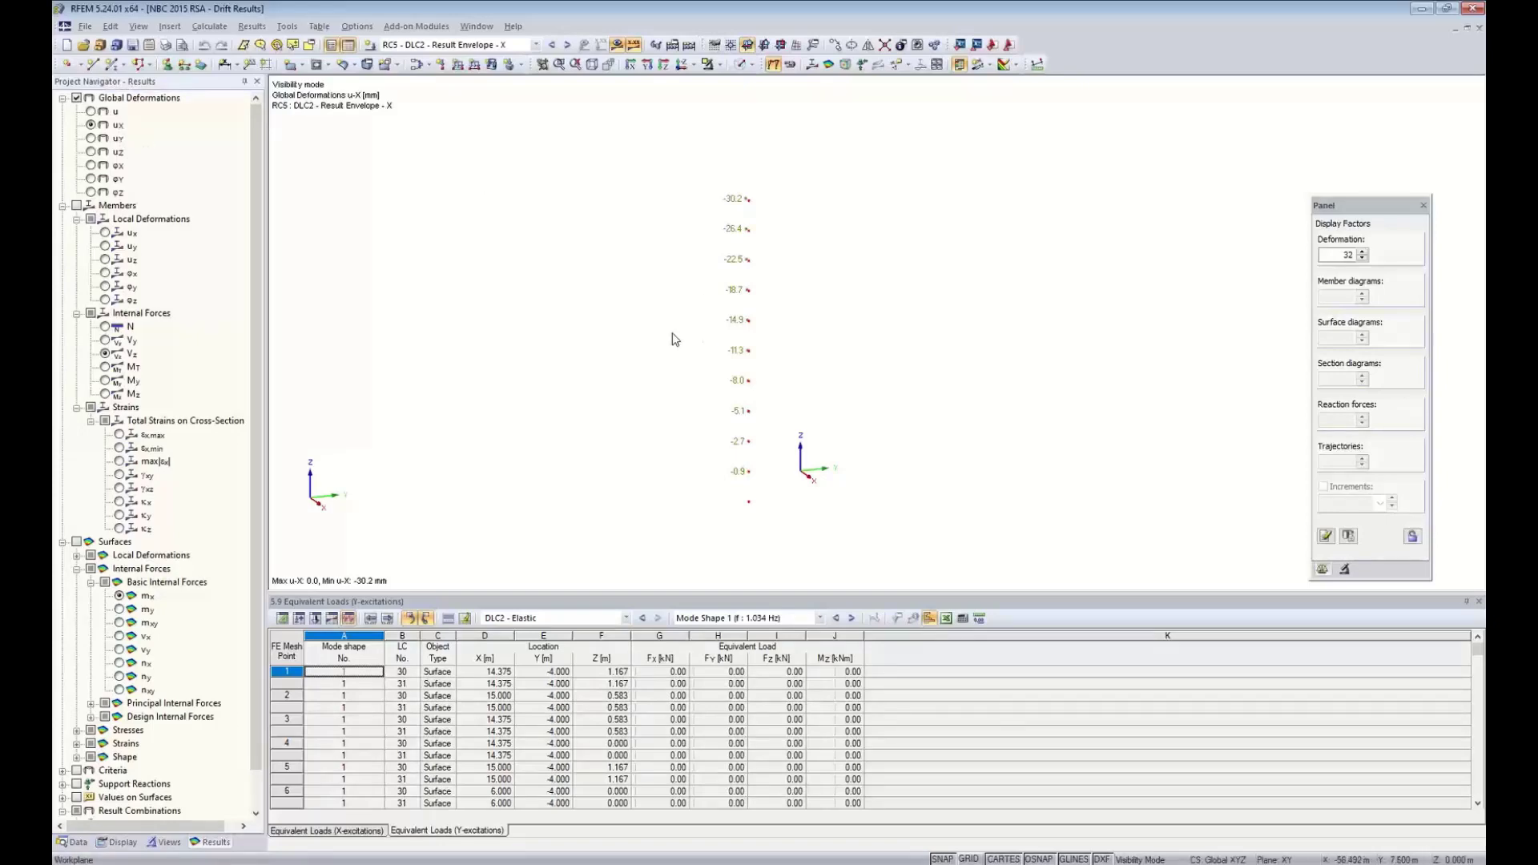
ctrl+middle_drag(708, 340, 824, 233)
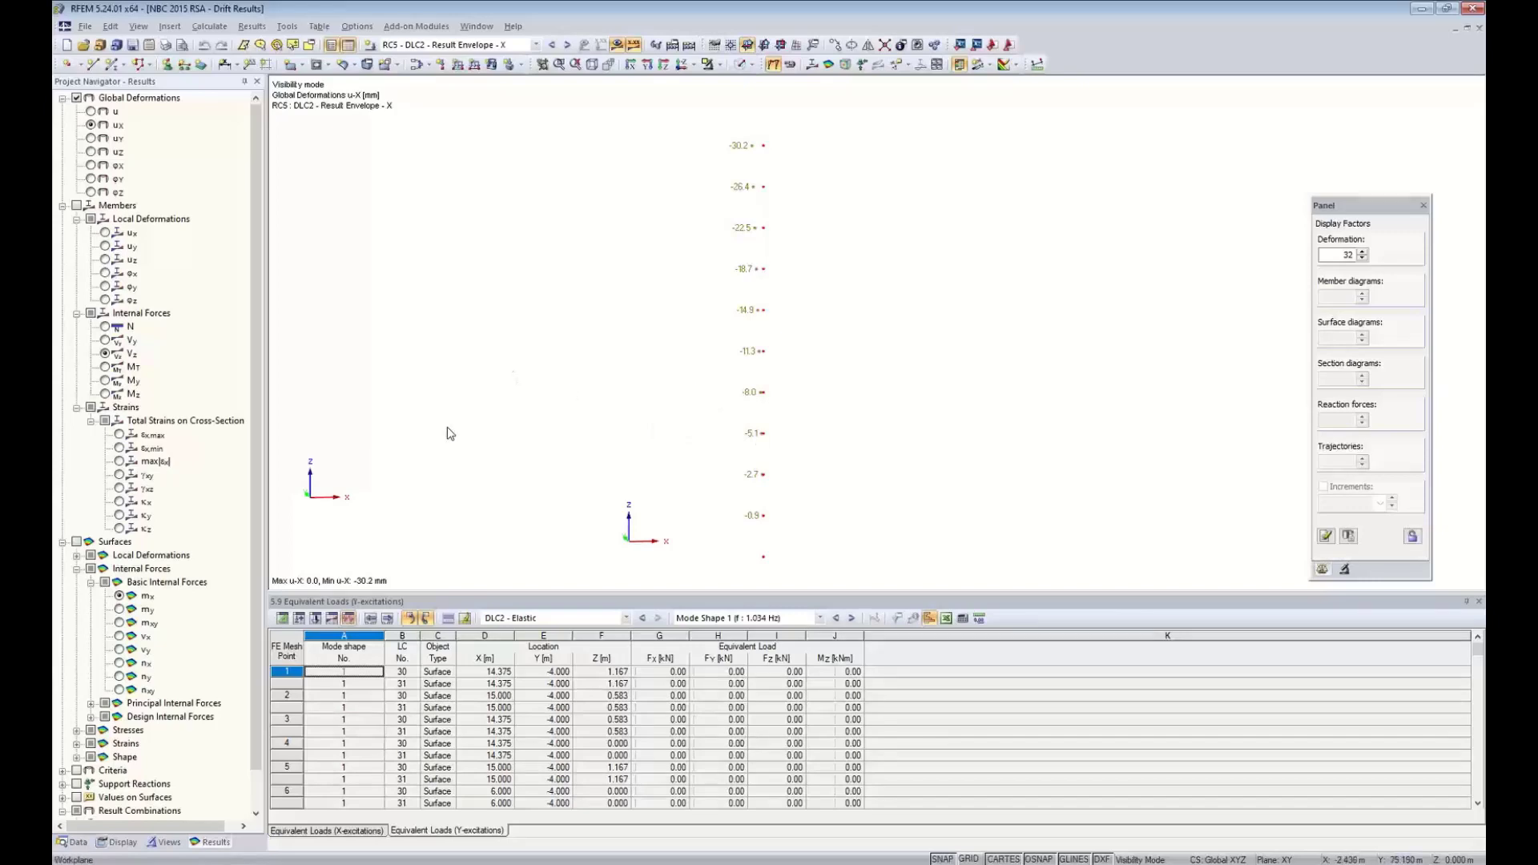
click(126, 844)
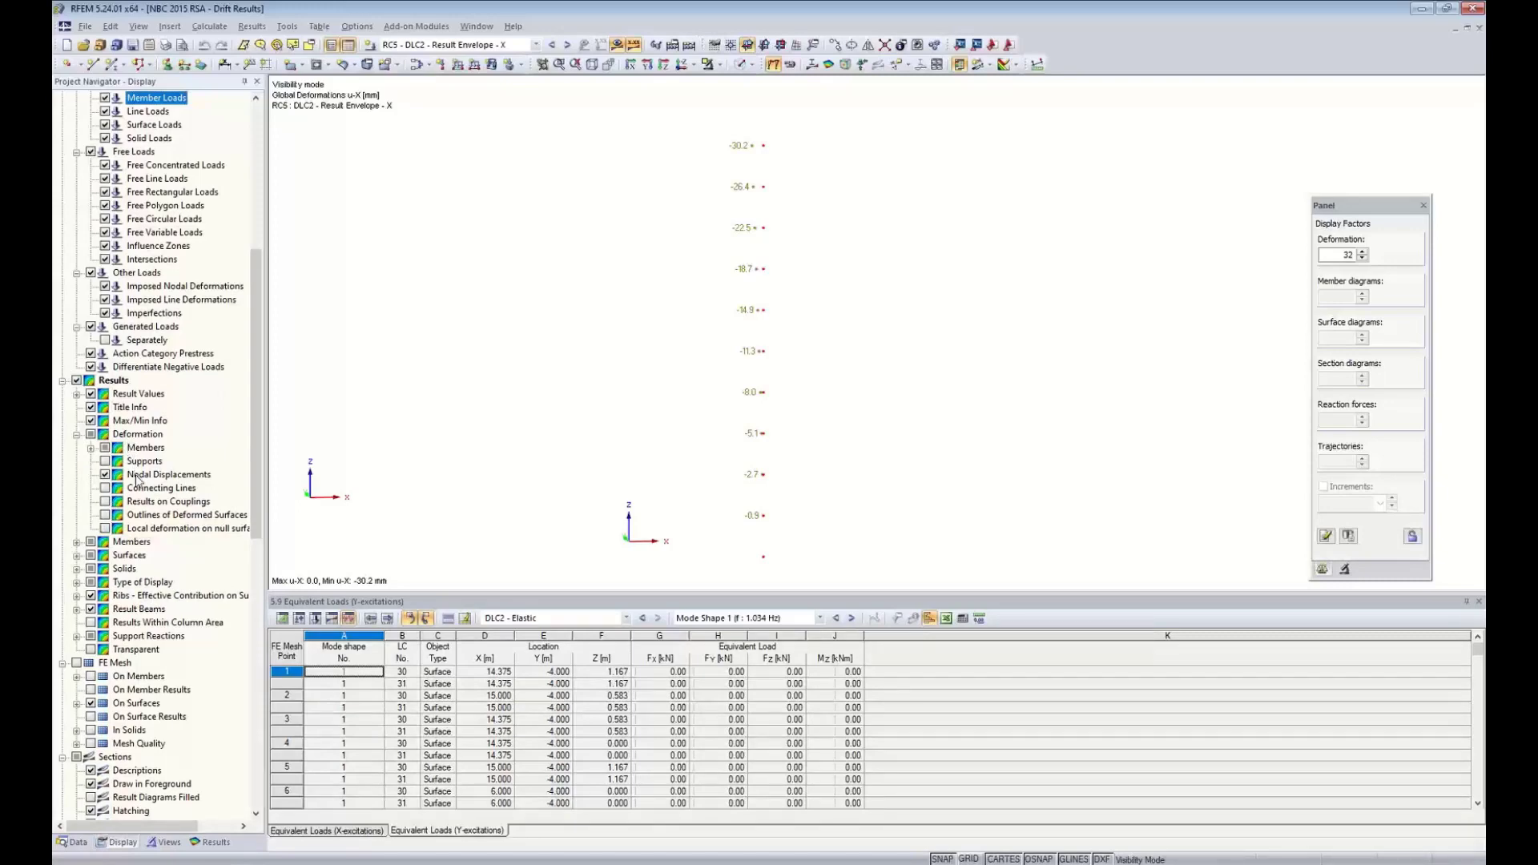
click(213, 841)
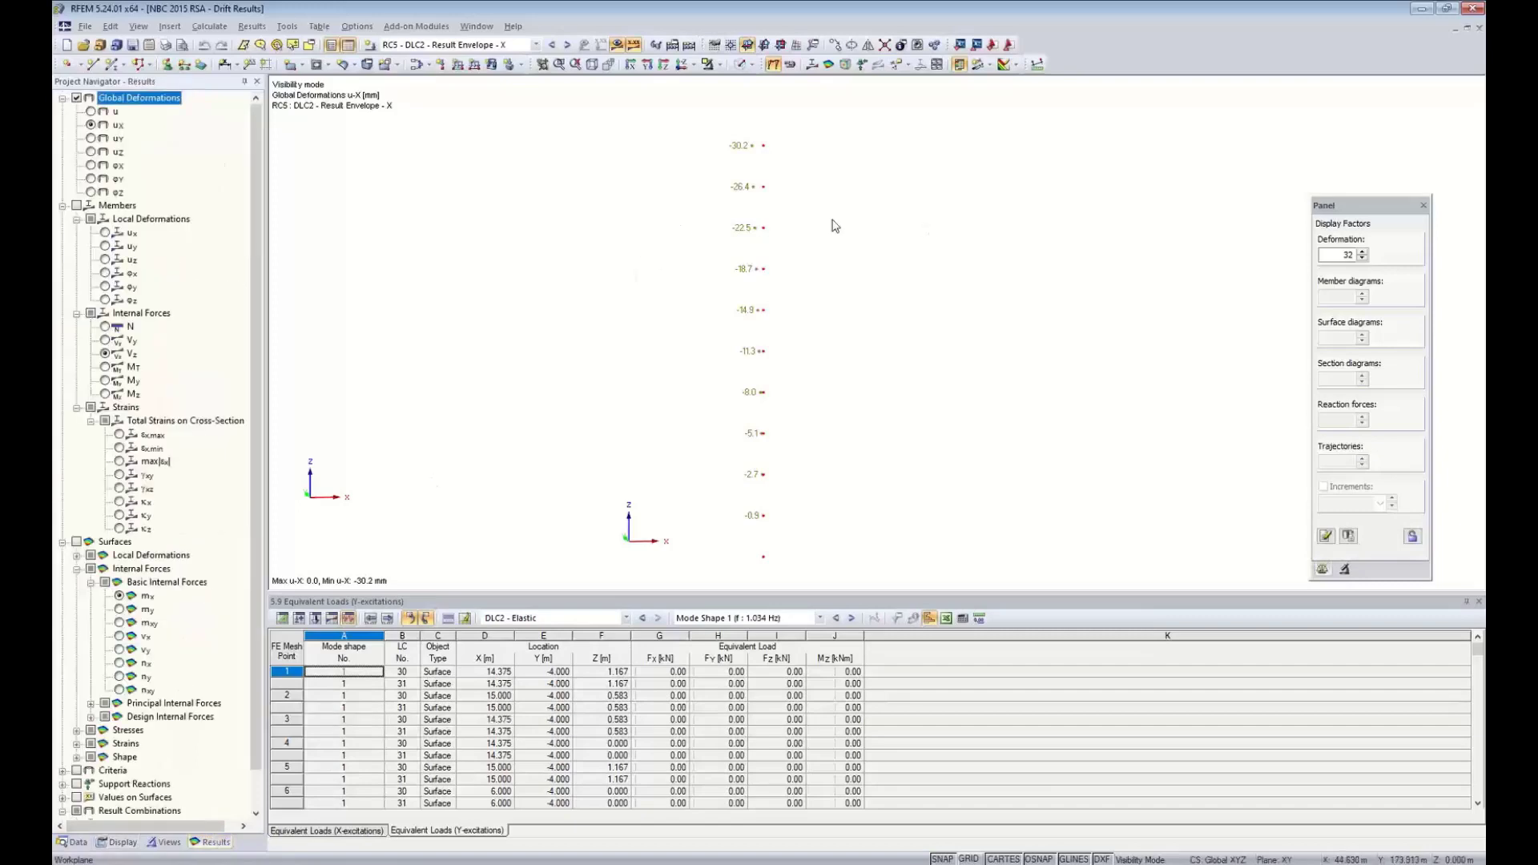
- Examine the u-X displacements storey by storey along the node column, comparing adjacent nodes from the roof down to the base
middle_drag(804, 200, 794, 222)
scroll(773, 201, up, 3)
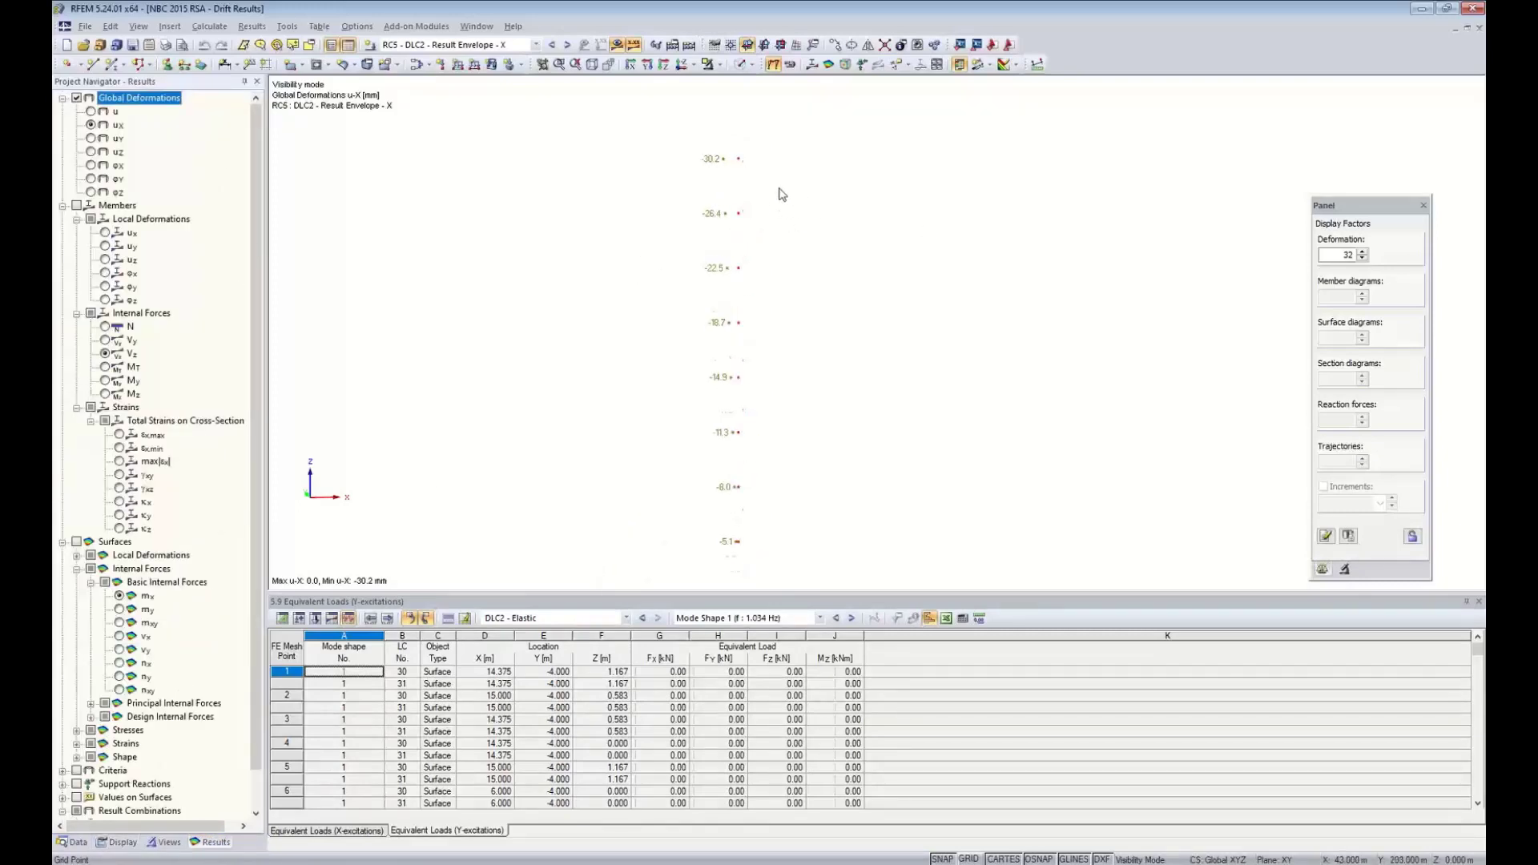
scroll(777, 191, down, 2)
middle_drag(807, 373, 795, 252)
scroll(730, 493, up, 3)
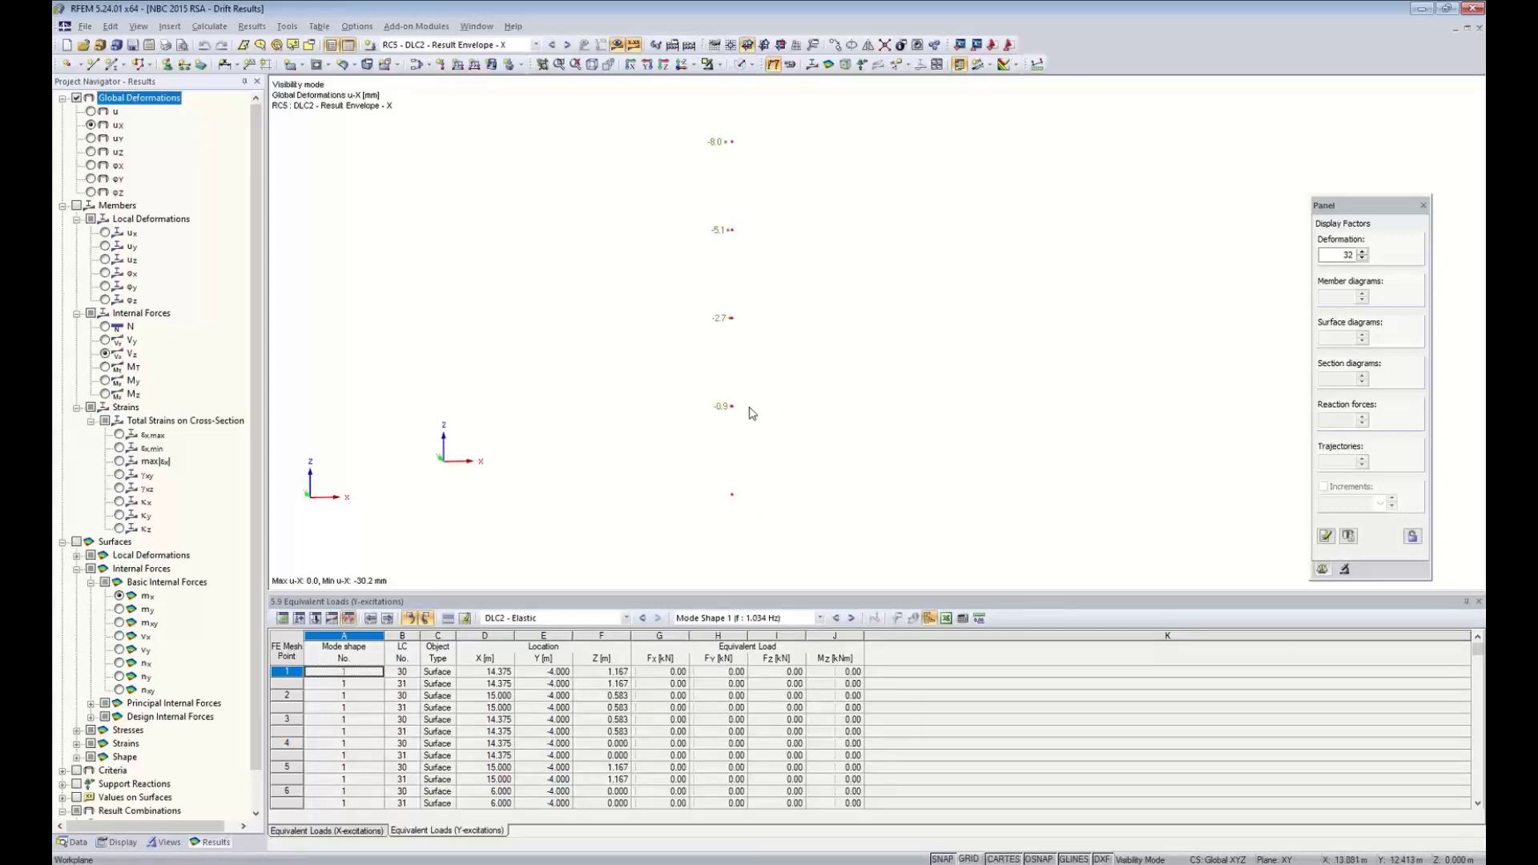
scroll(744, 367, up, 1)
ctrl+middle_drag(745, 367, 769, 372)
scroll(769, 370, down, 1)
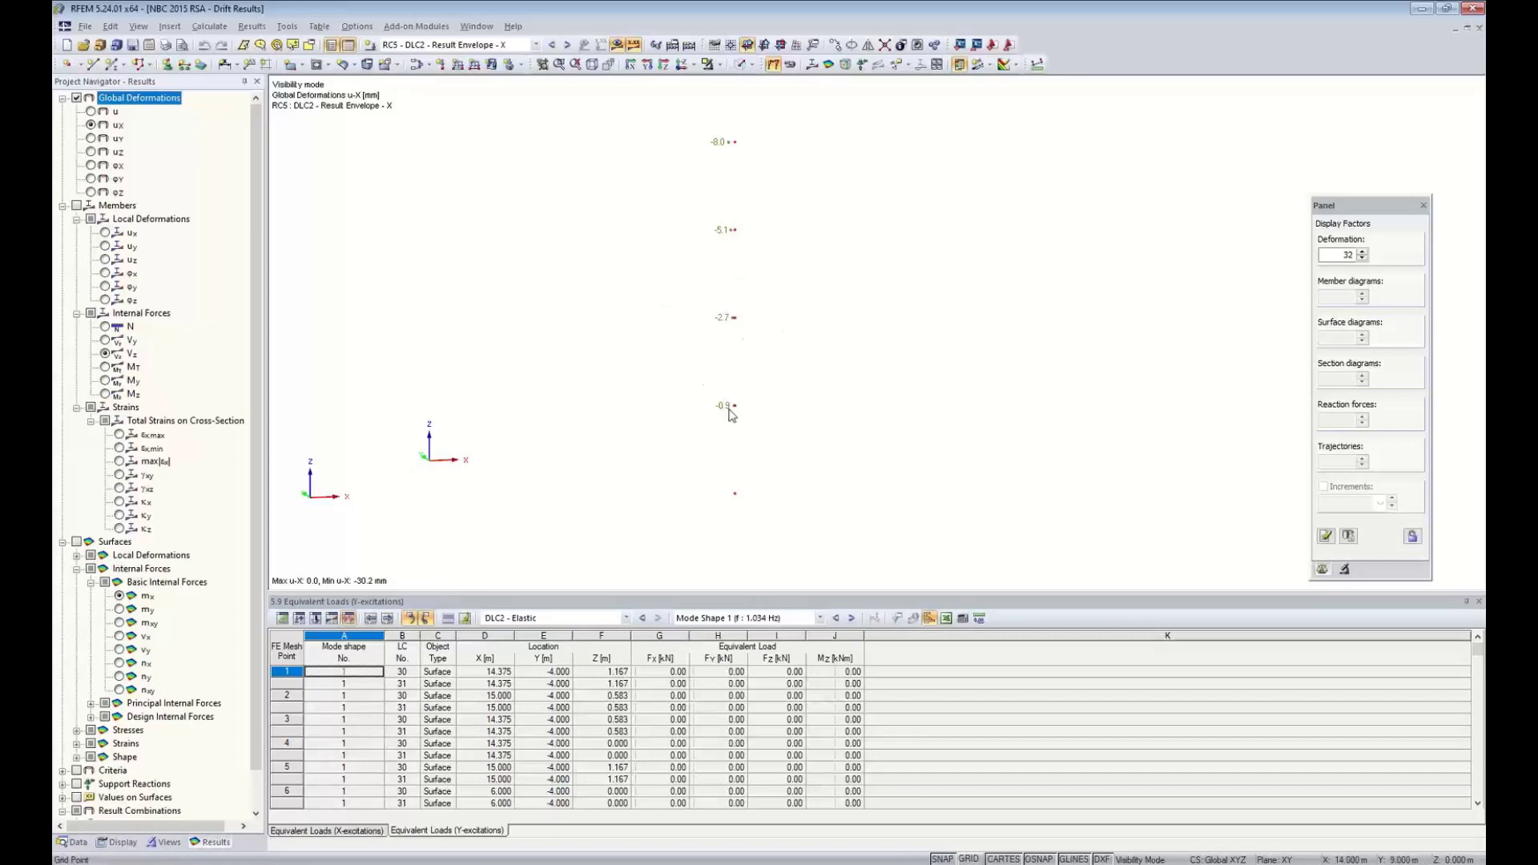
middle_drag(773, 304, 770, 354)
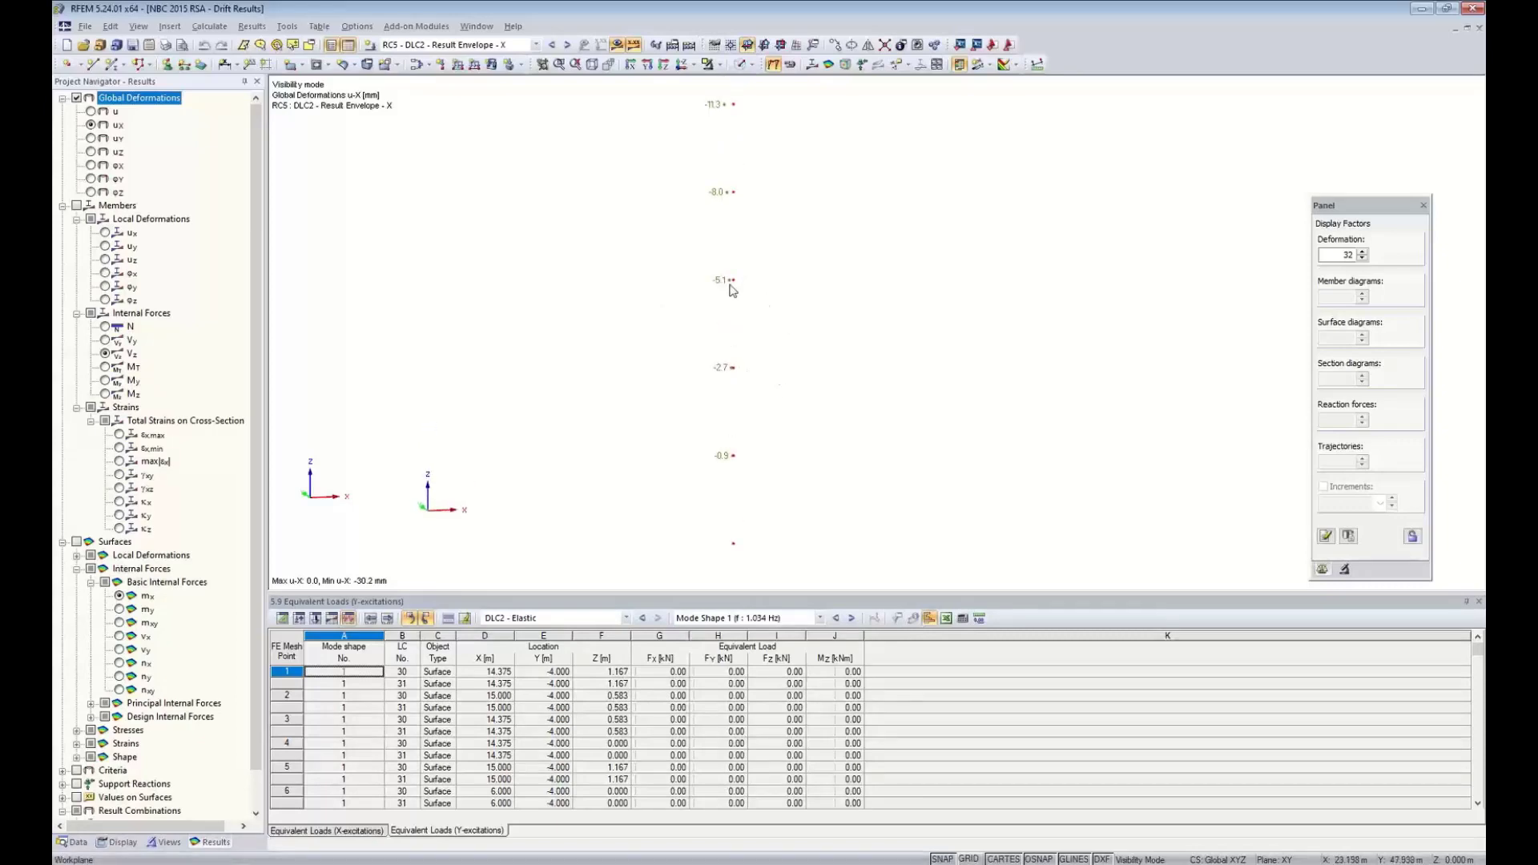
scroll(753, 350, down, 5)
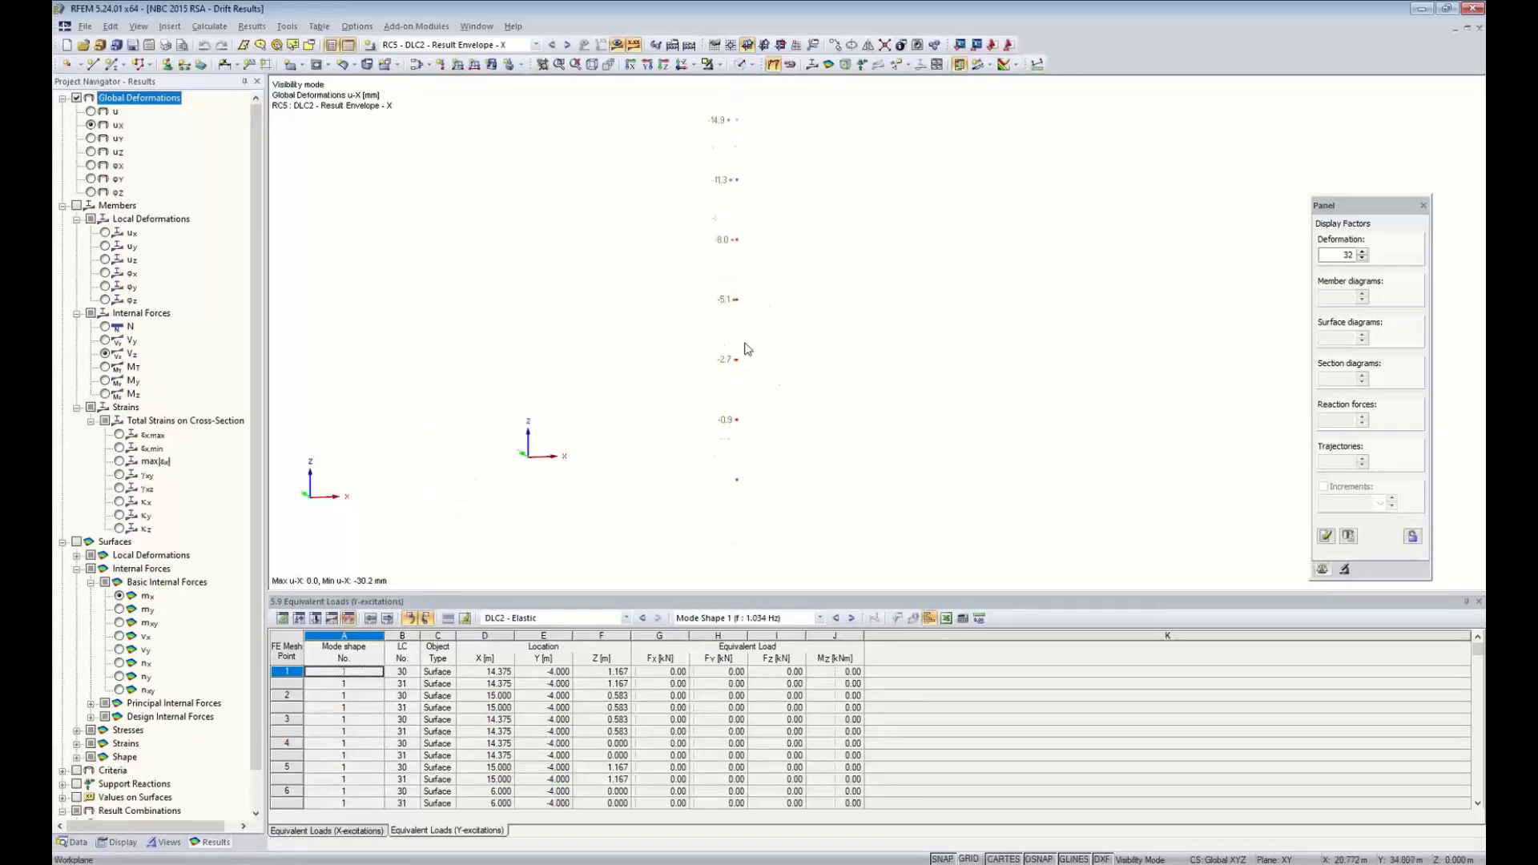
scroll(753, 254, up, 5)
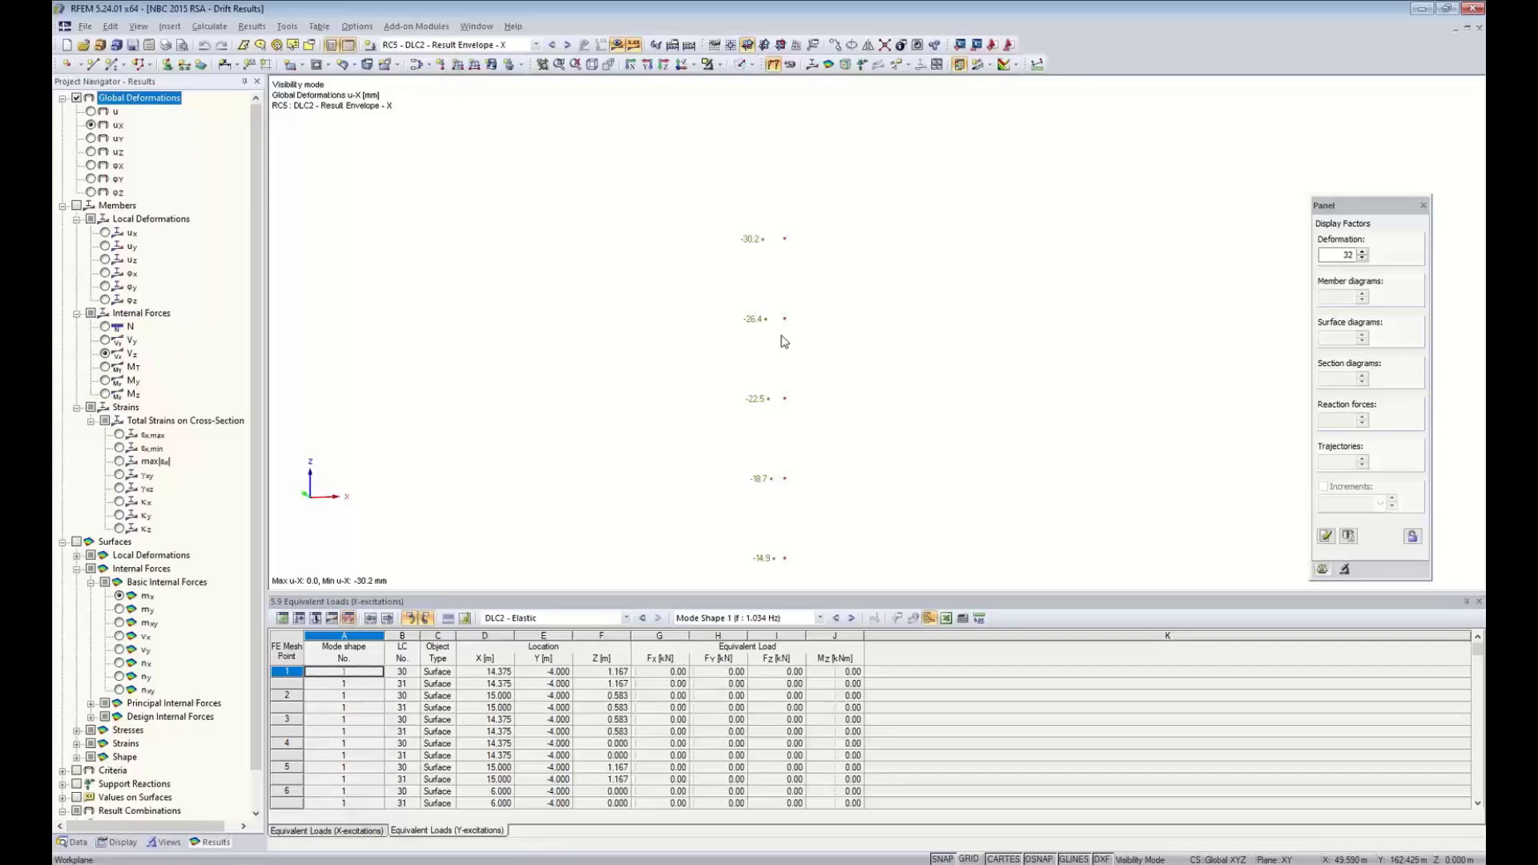
scroll(829, 296, down, 4)
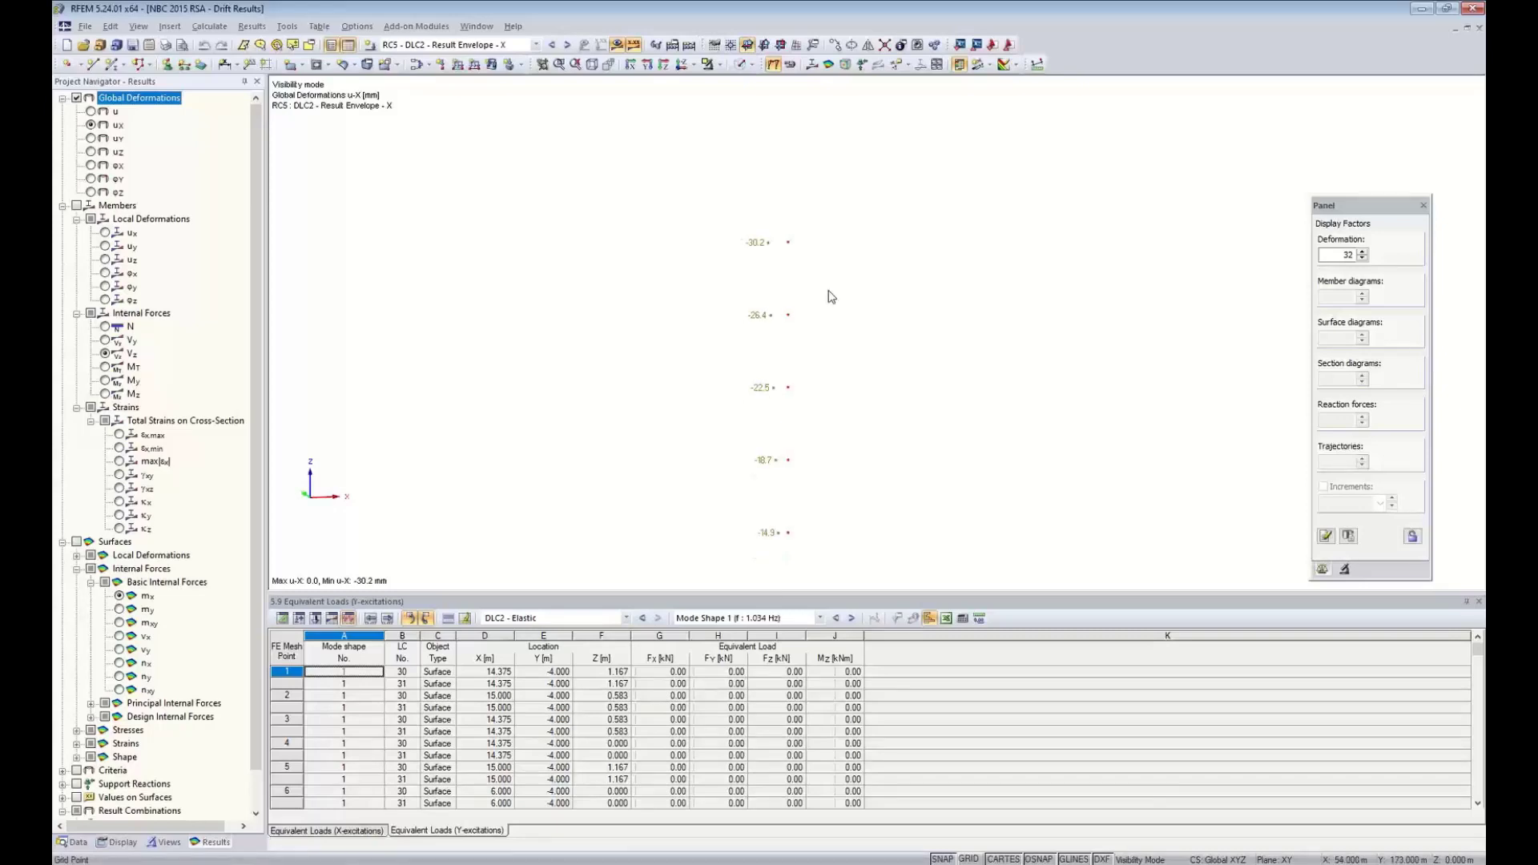
middle_drag(886, 390, 830, 273)
scroll(829, 273, down, 1)
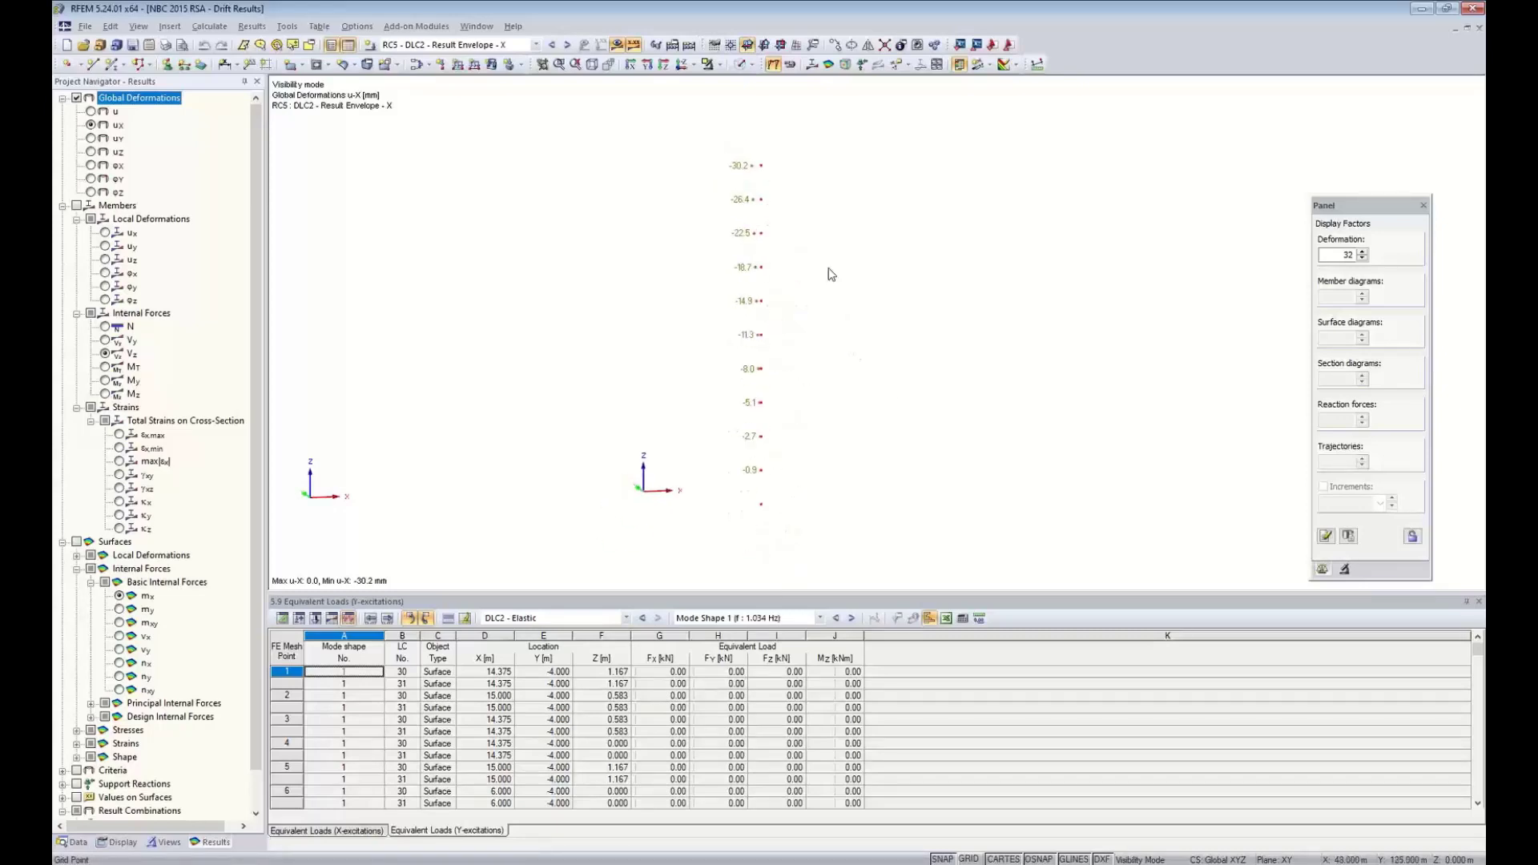
- Select the column of storey nodes, limit the Nodes - Deformations results table to the selected objects, and enlarge the table
click(808, 205)
drag(743, 137, 822, 558)
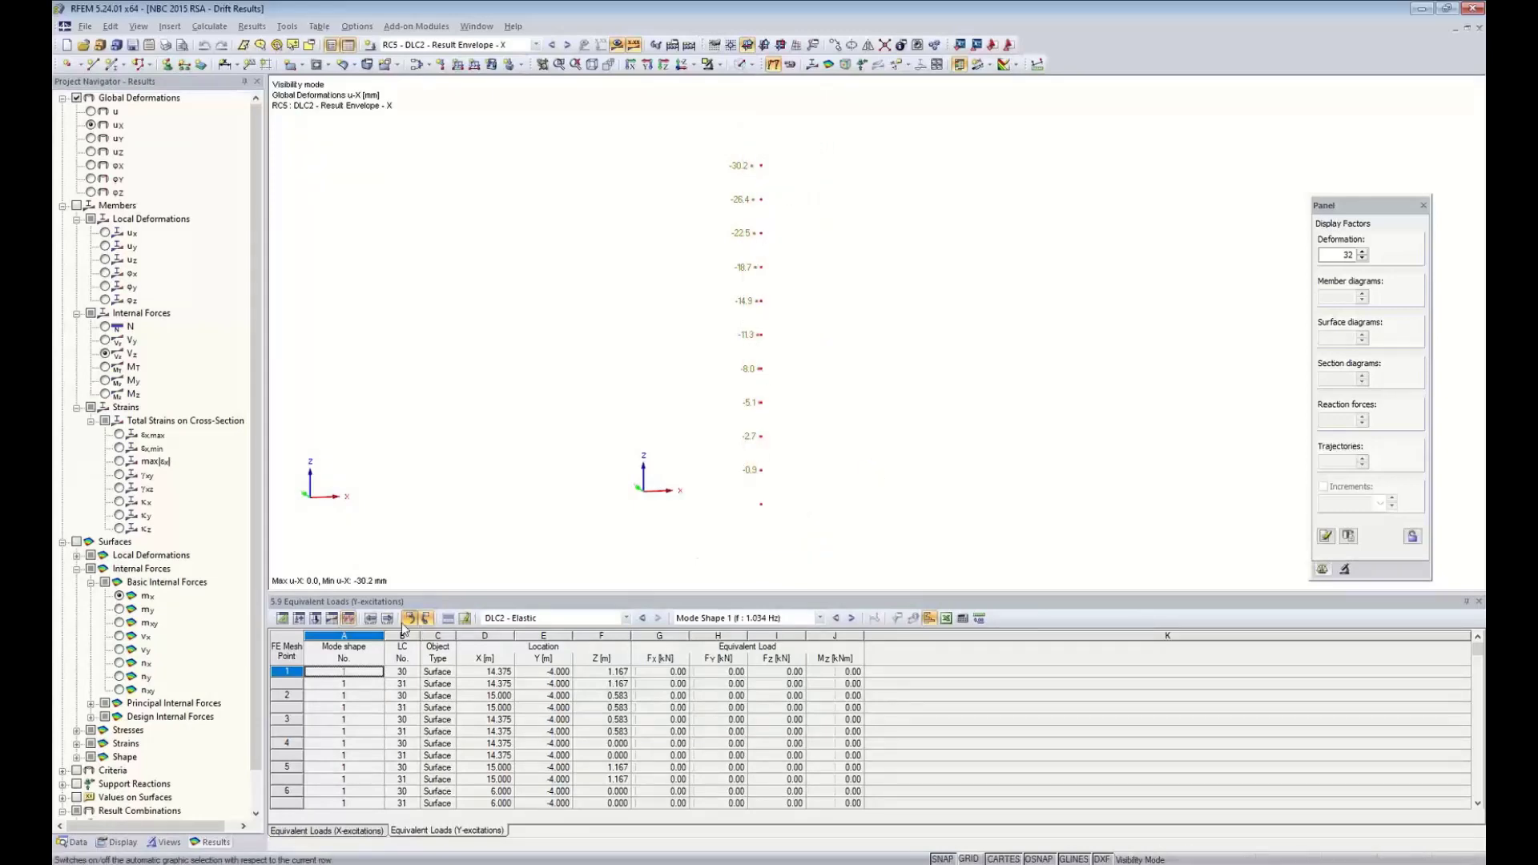
click(332, 619)
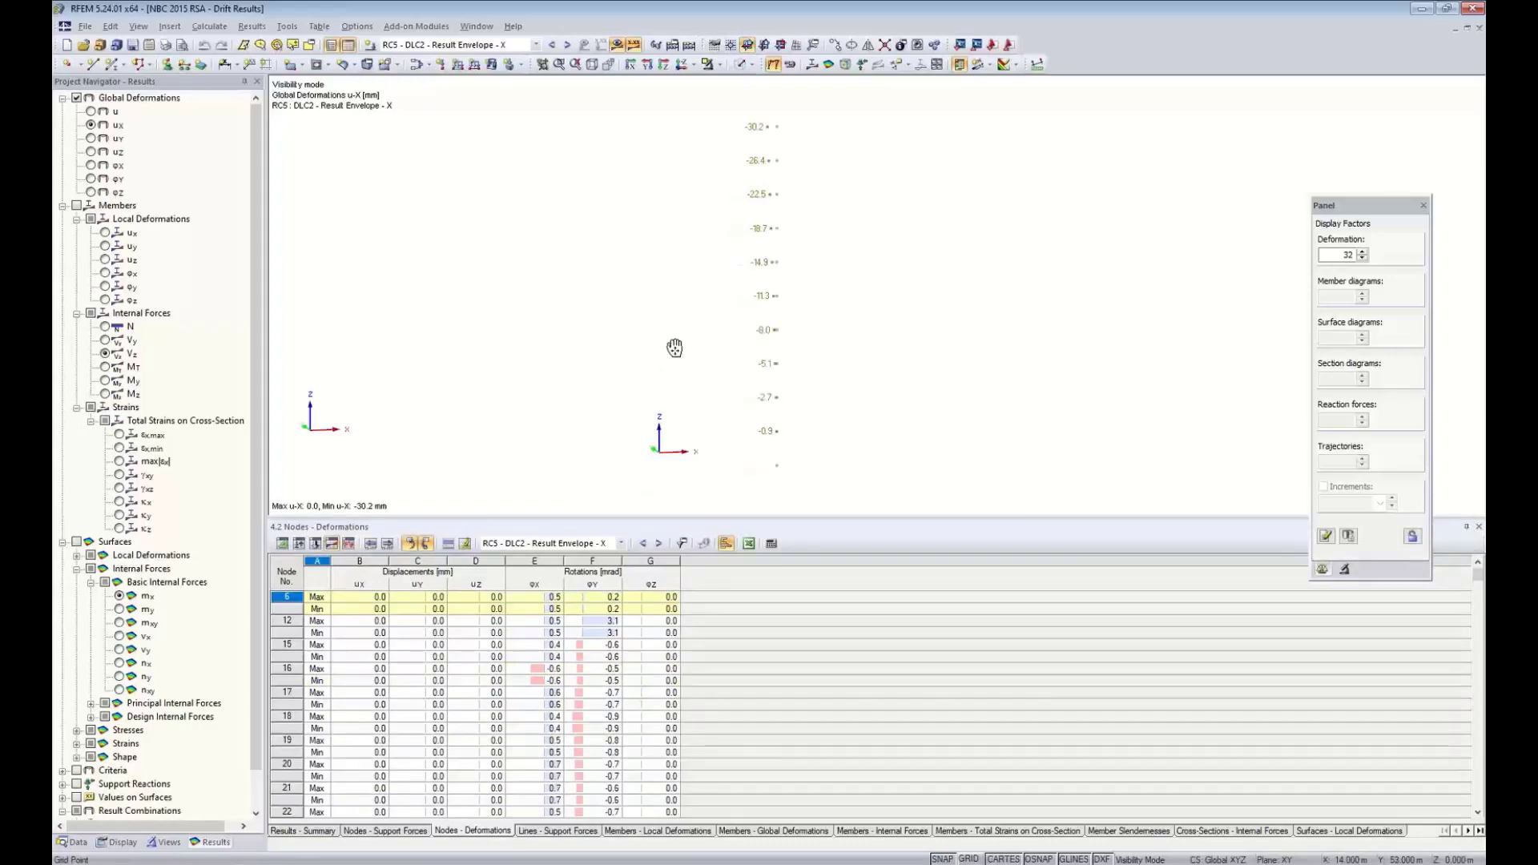
drag(724, 109, 844, 455)
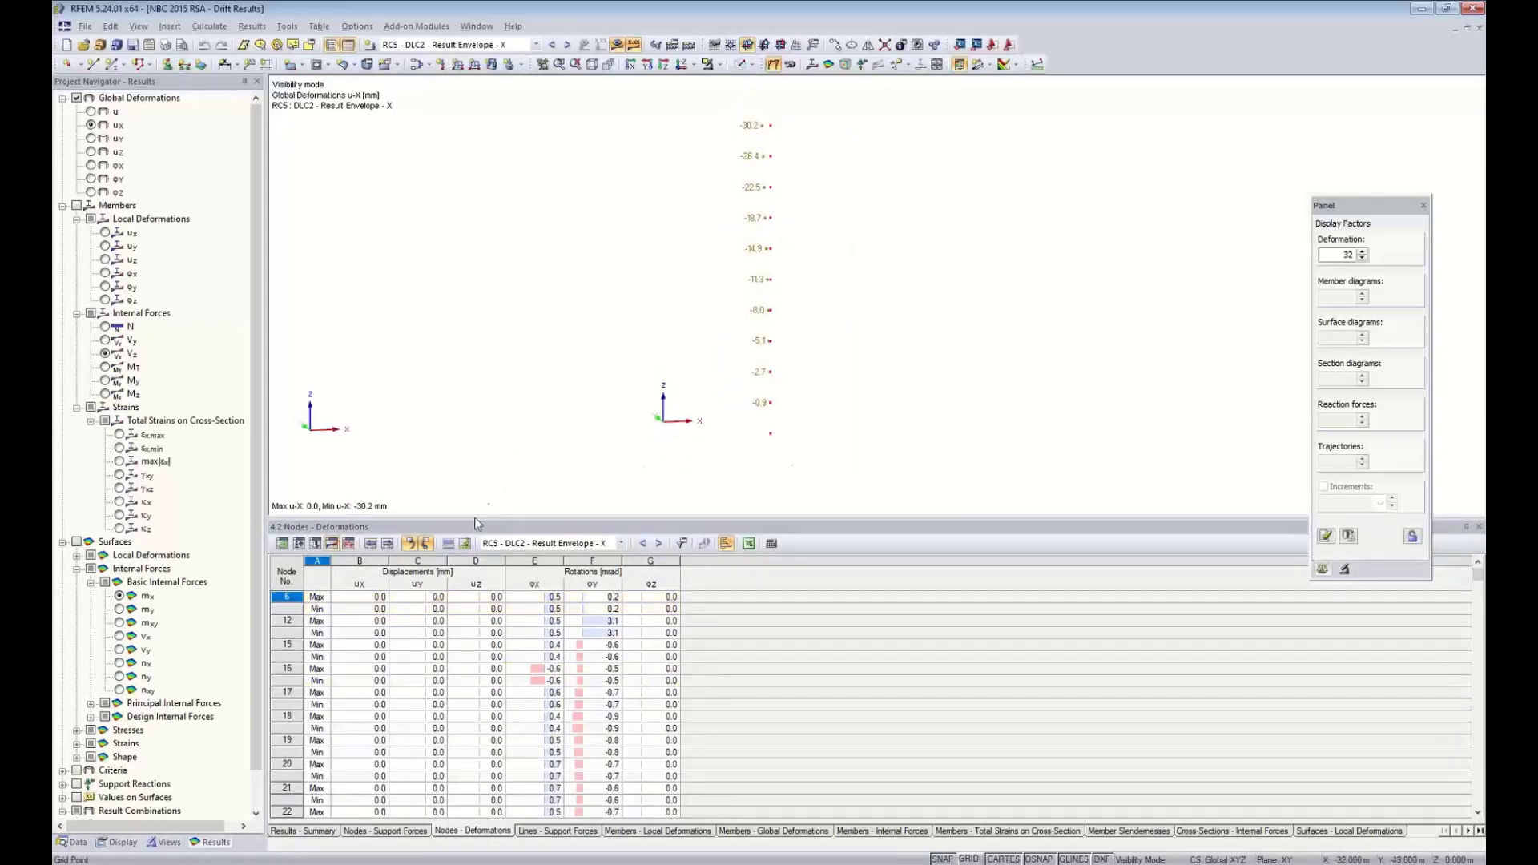
click(464, 544)
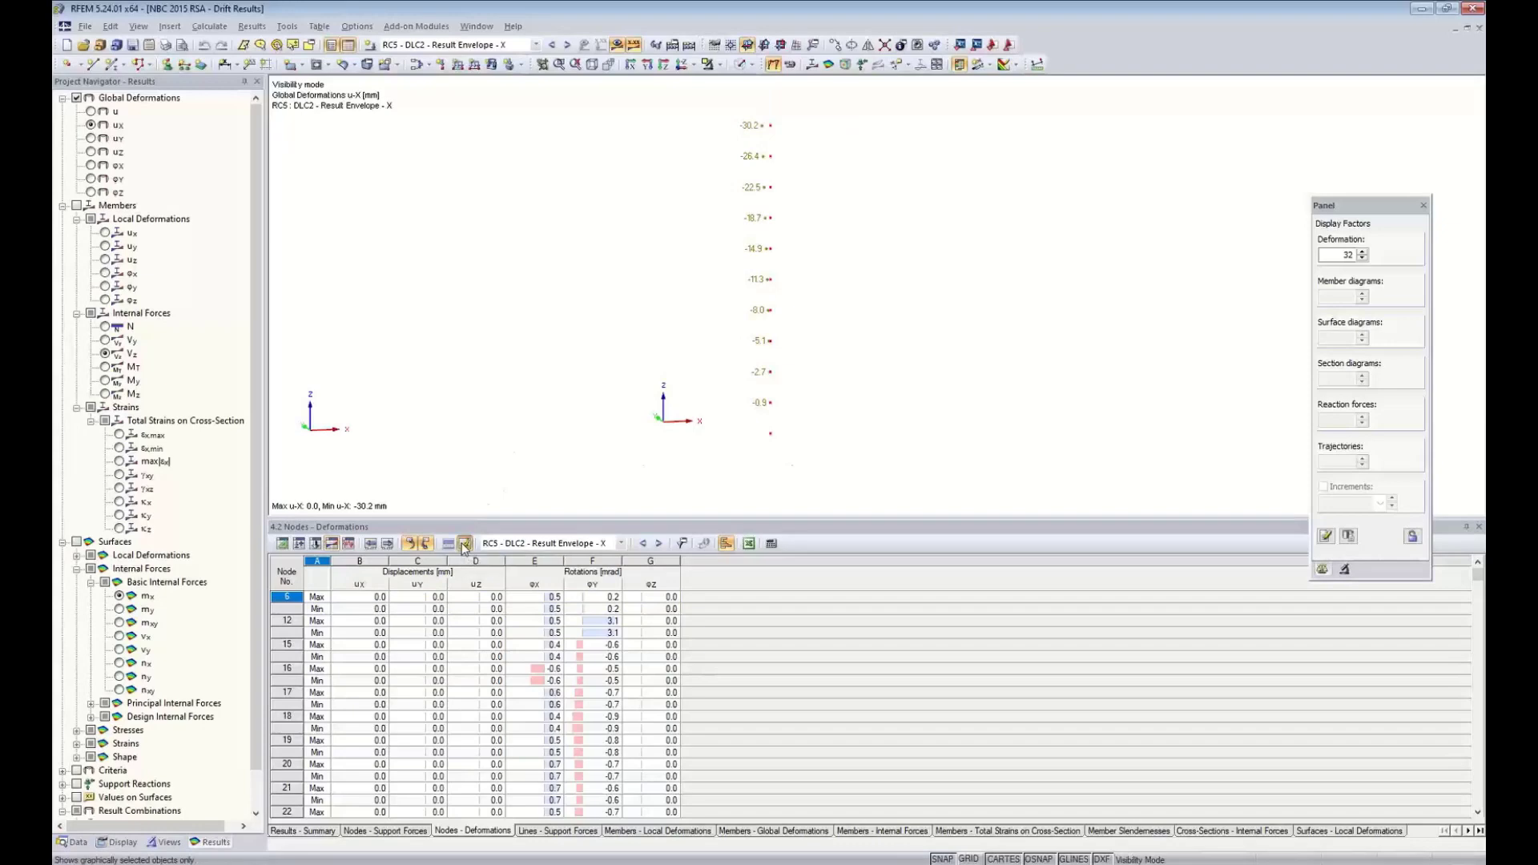
drag(466, 521, 470, 404)
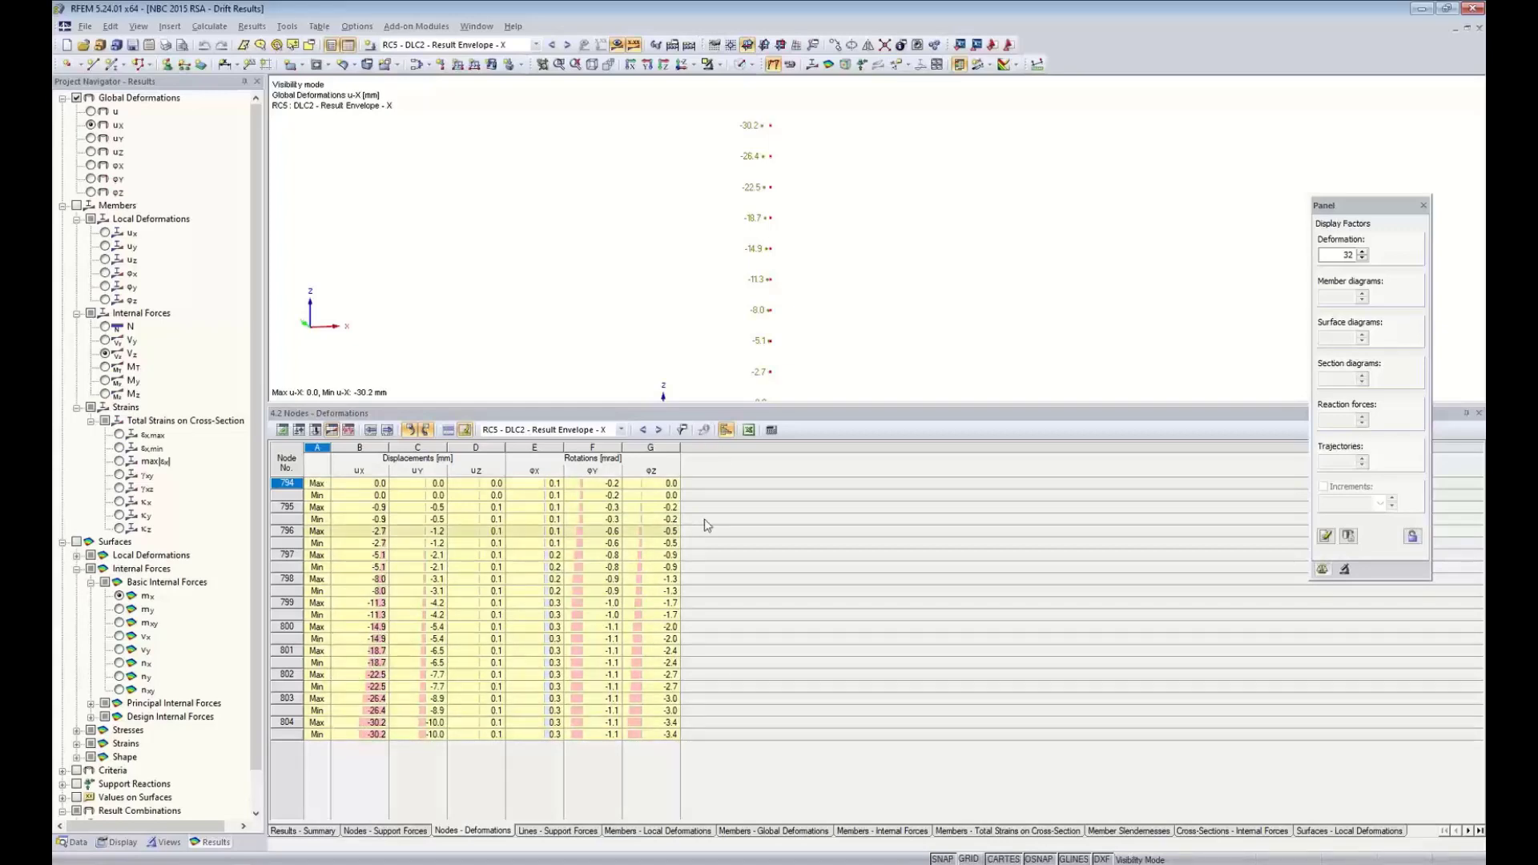
- Review the Microsoft Excel export options for the nodal deformations table and close them without exporting
click(749, 430)
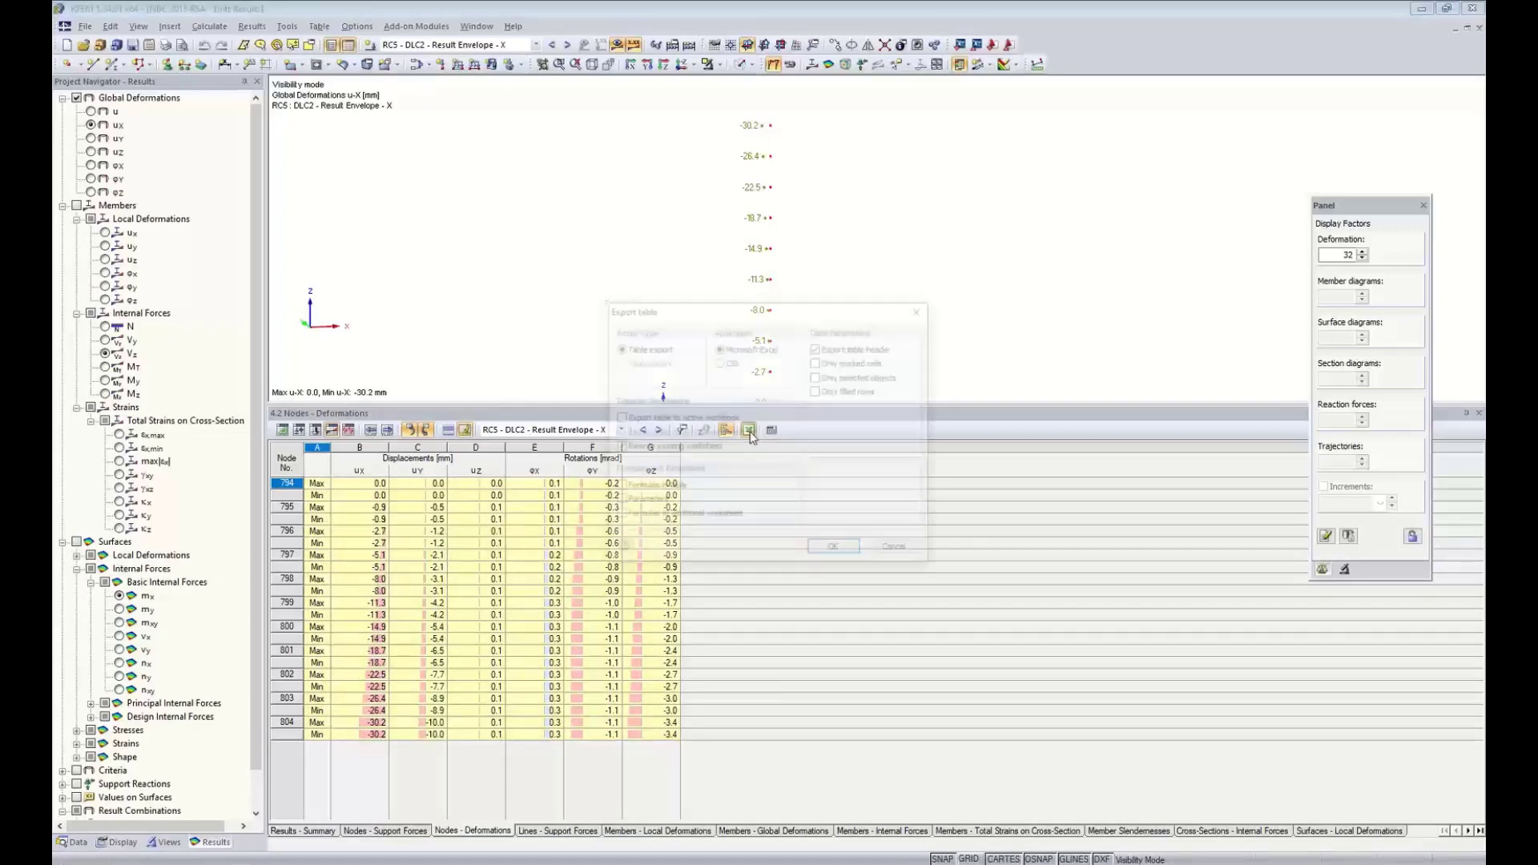
drag(777, 307, 1042, 221)
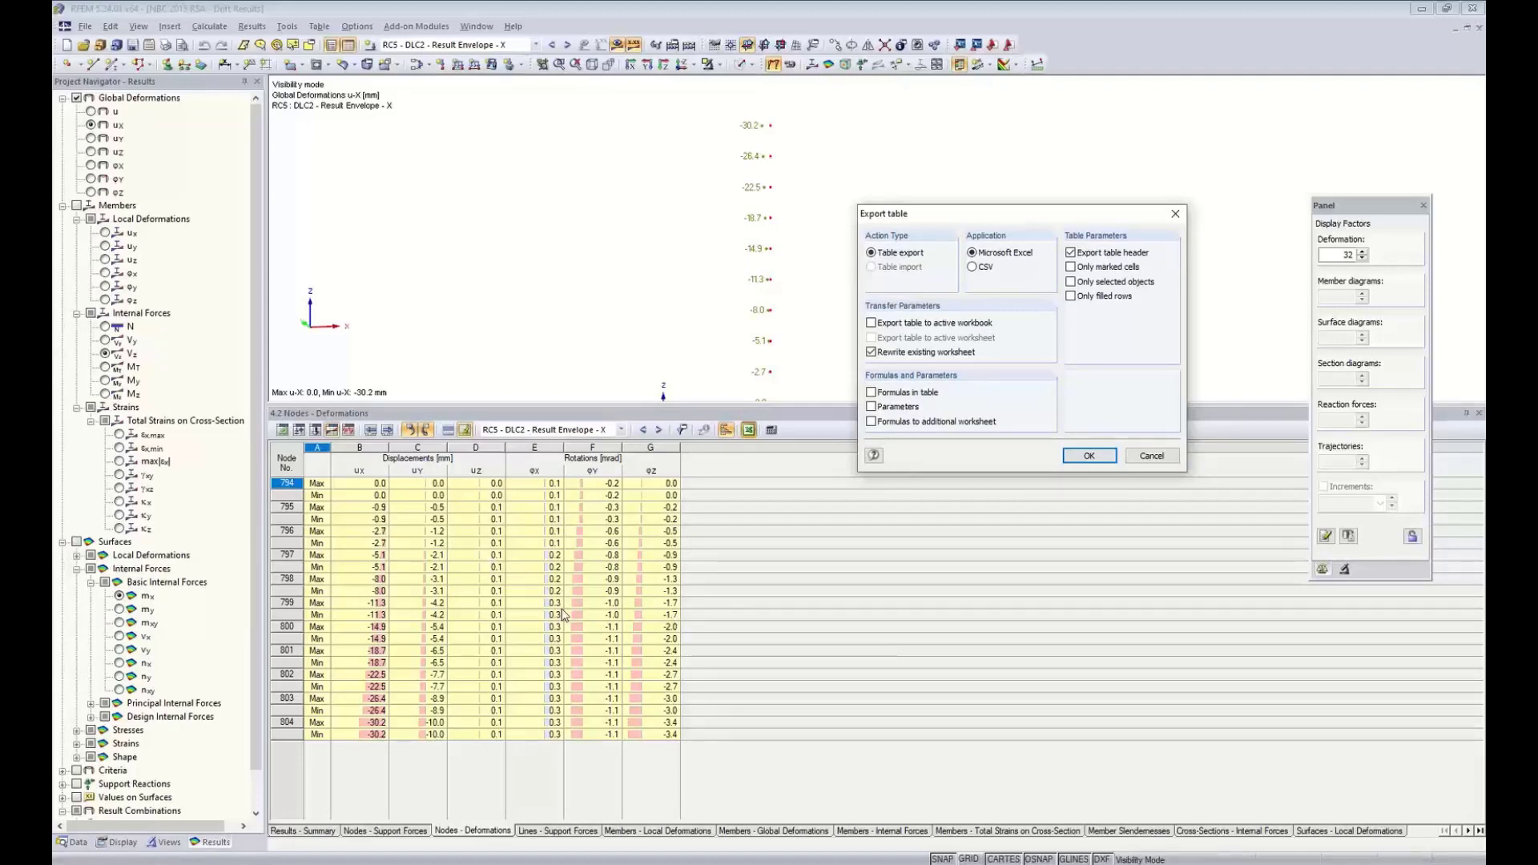
click(1151, 460)
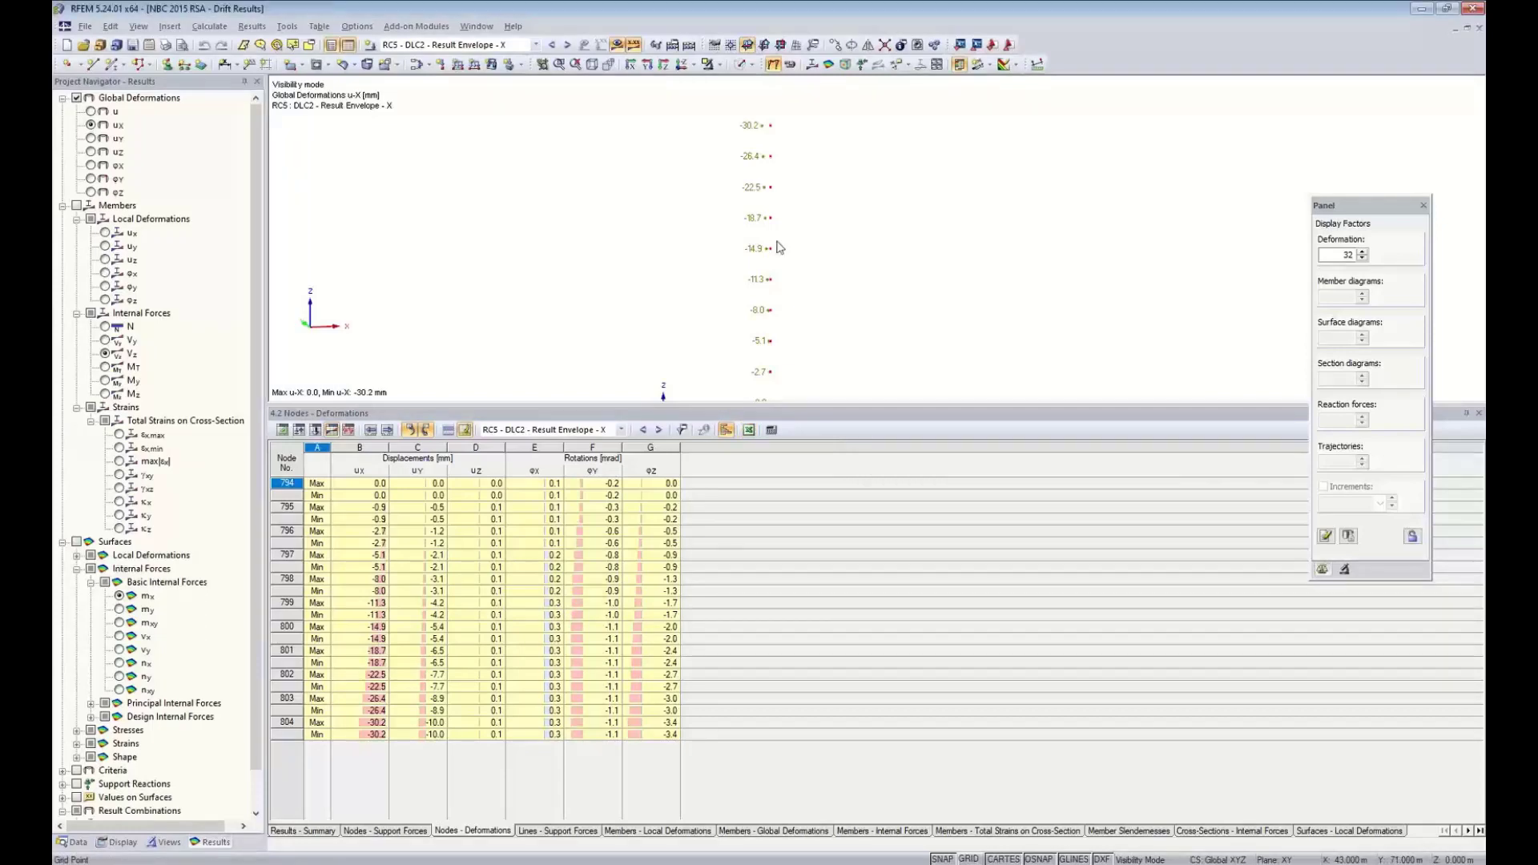
- Switch to the PowerPoint slide show with the Dlubal Software Information slide
key(super+Tab)
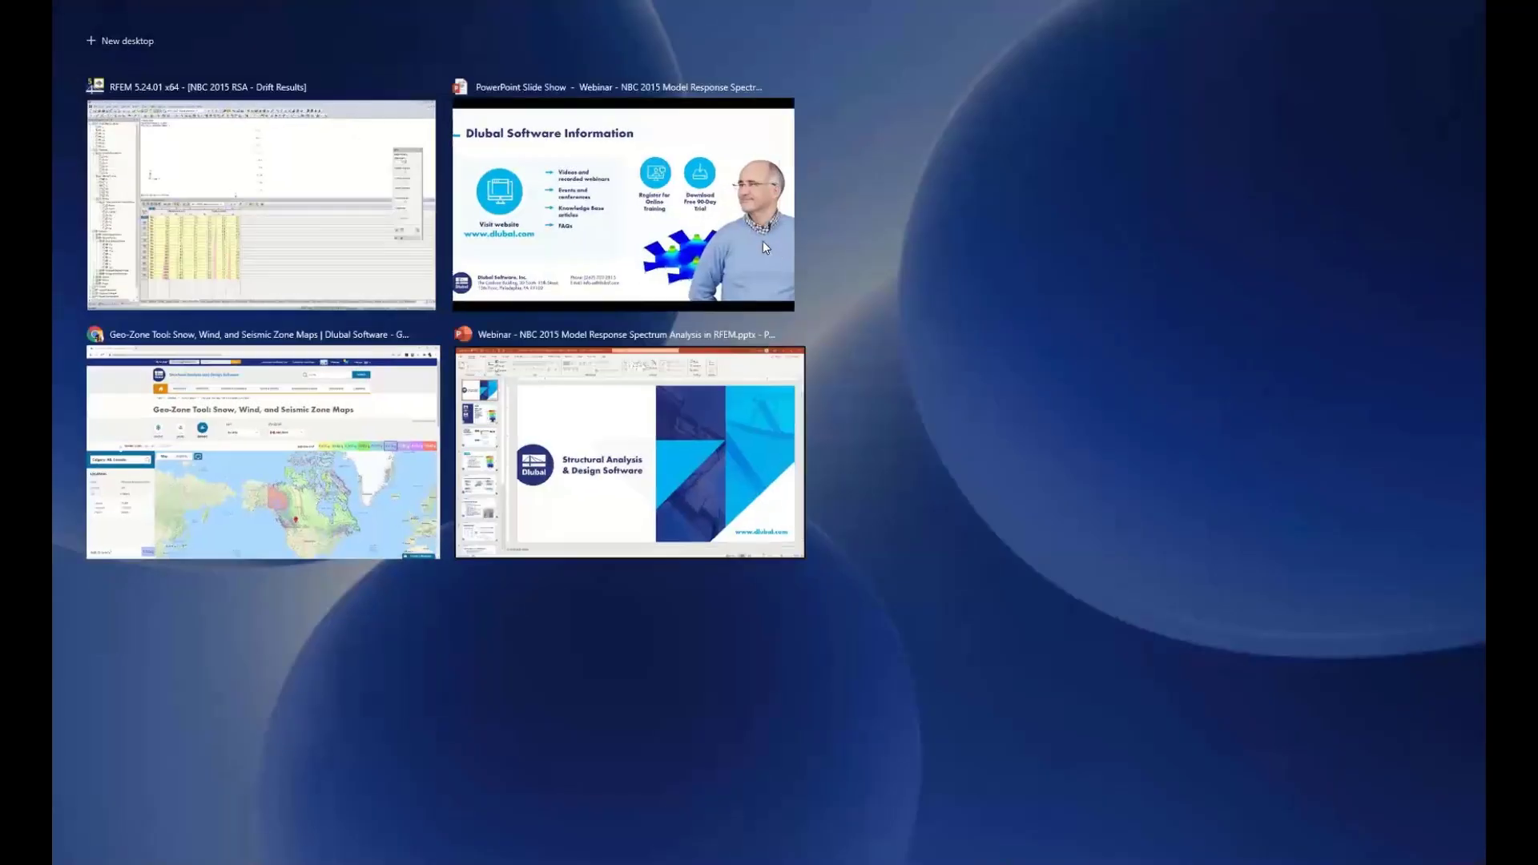
click(641, 222)
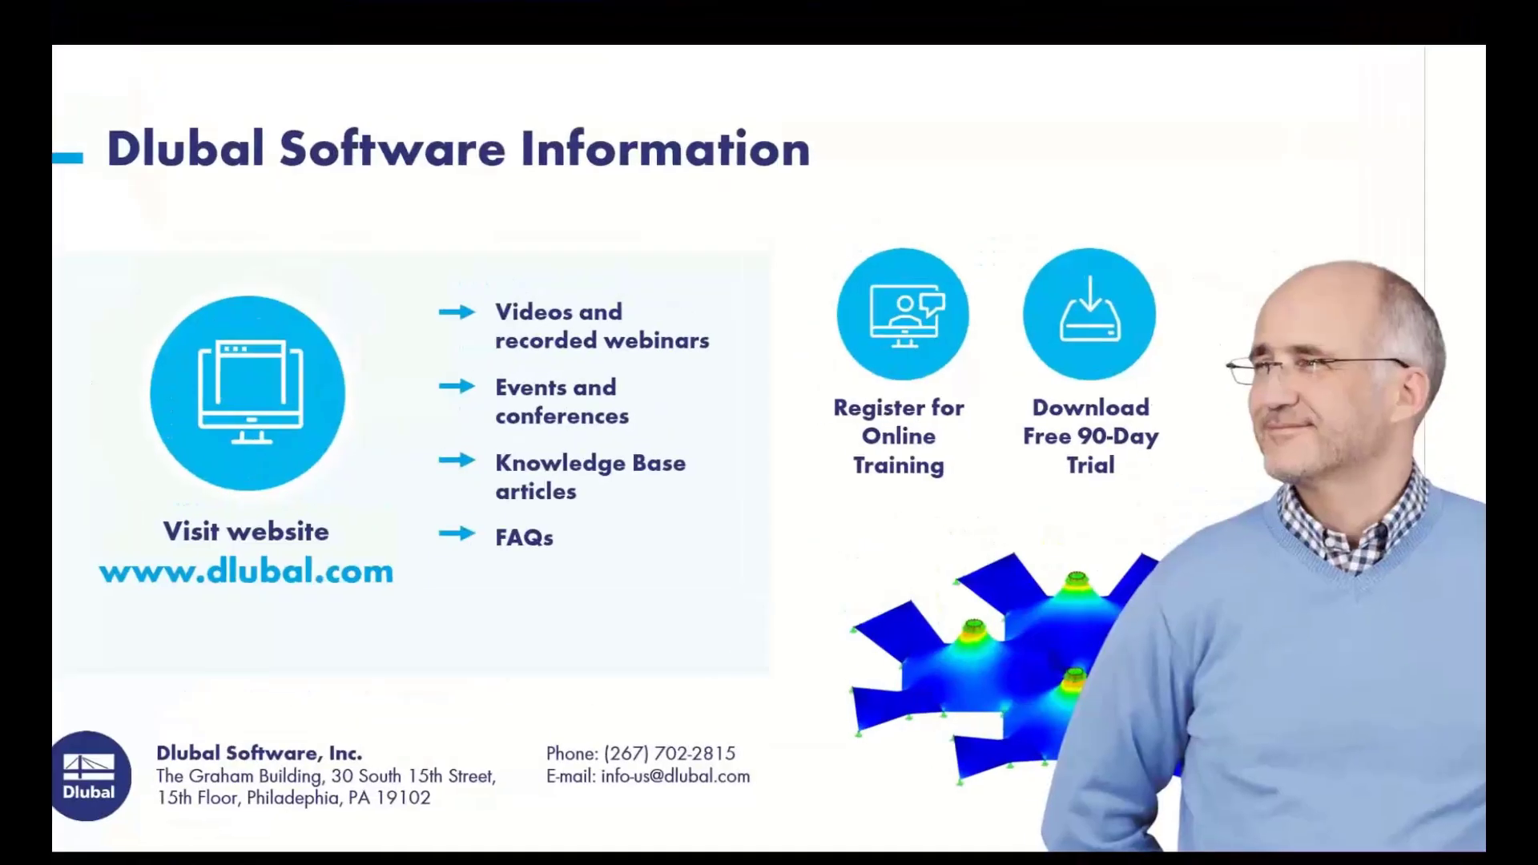